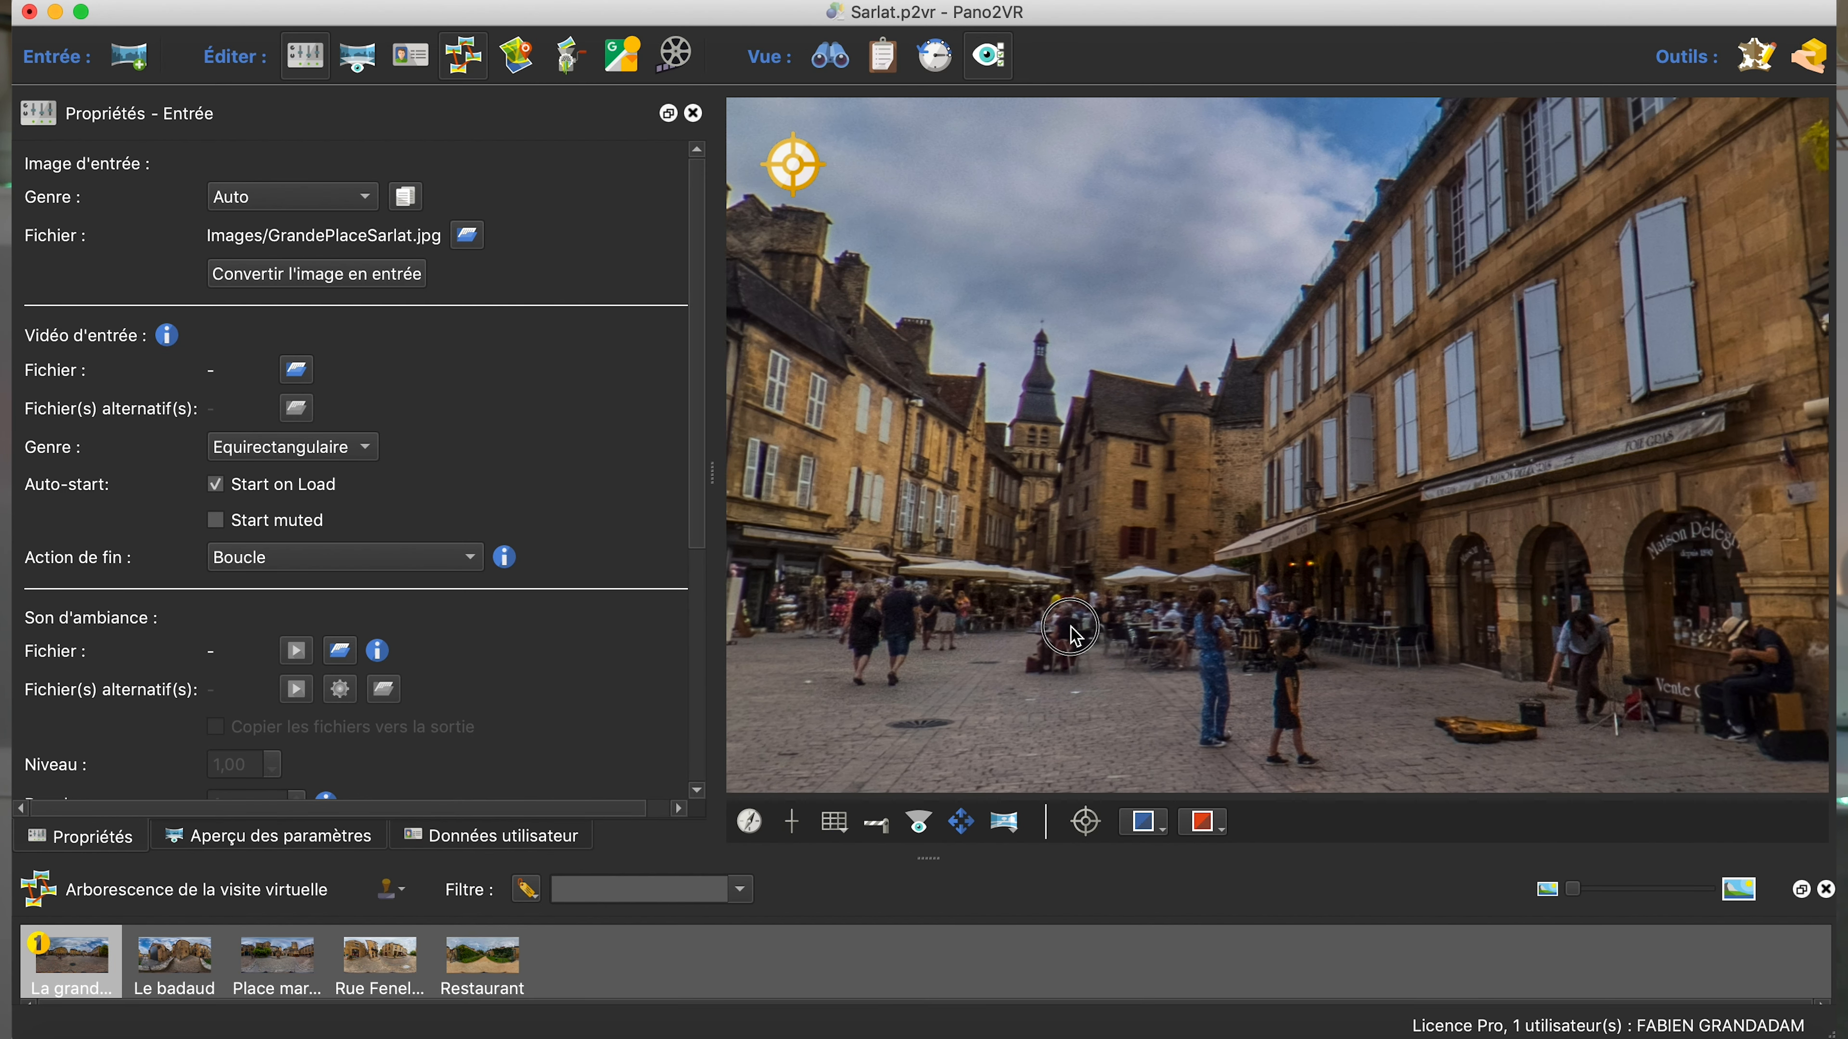
Walk through the linked panoramas in the preview, from La grande place via Le badaud and Restaurant back to La grande place
{"action": "double_click", "coordinate": [1318, 594]}
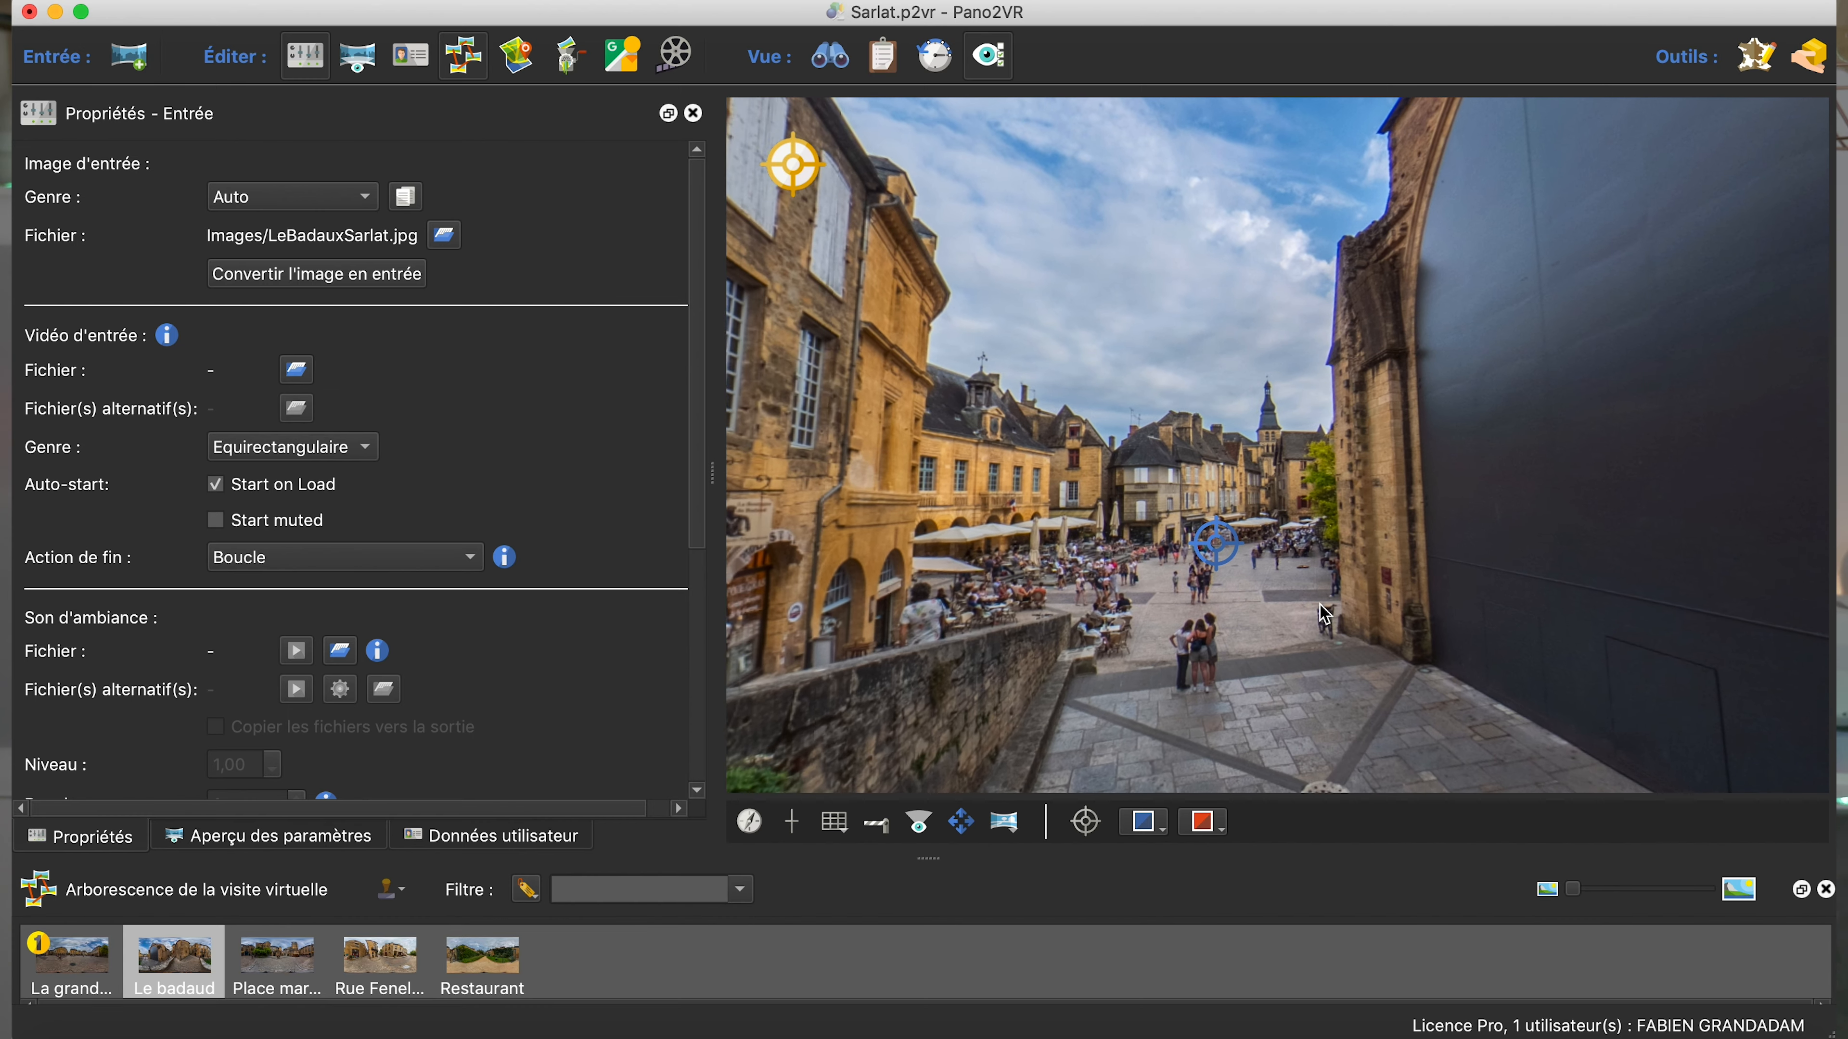
{"action": "left_click_drag", "start_coordinate": [1324, 615], "coordinate": [1148, 603]}
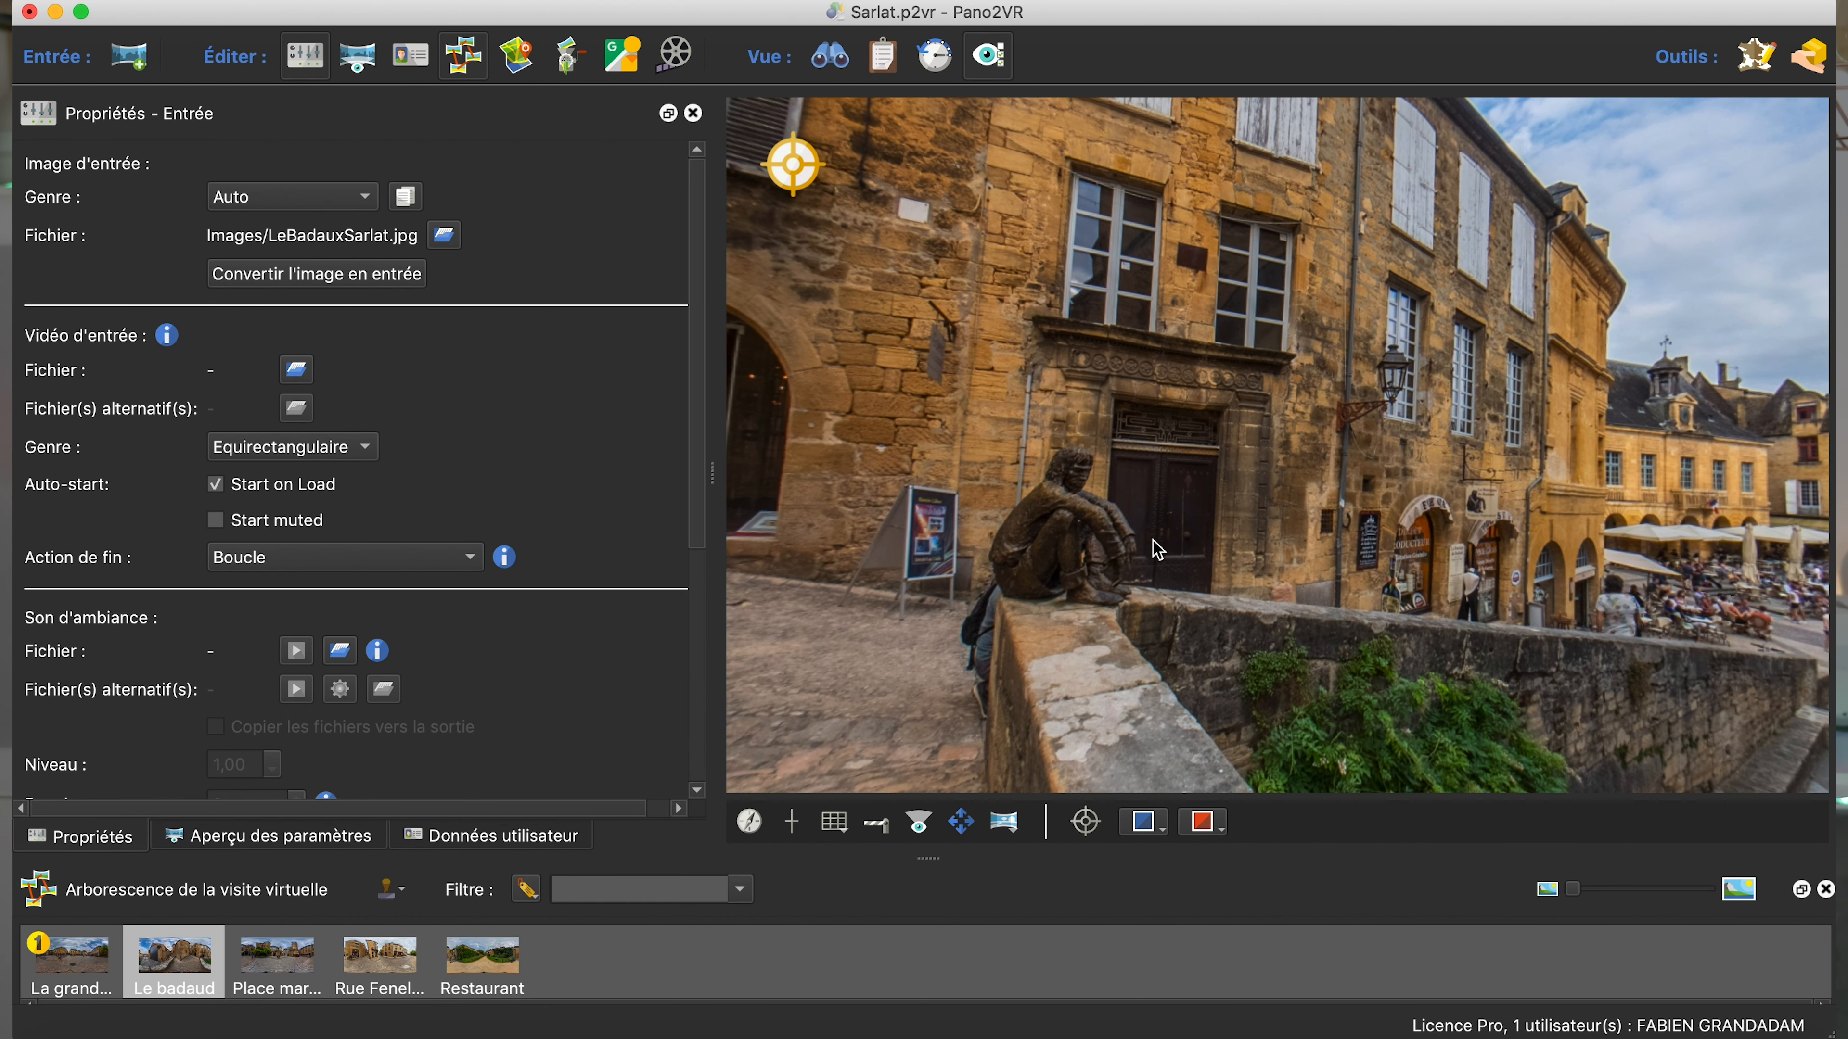
{"action": "left_click_drag", "start_coordinate": [1266, 586], "coordinate": [1469, 591]}
{"action": "double_click", "coordinate": [1350, 547]}
{"action": "double_click", "coordinate": [1151, 568]}
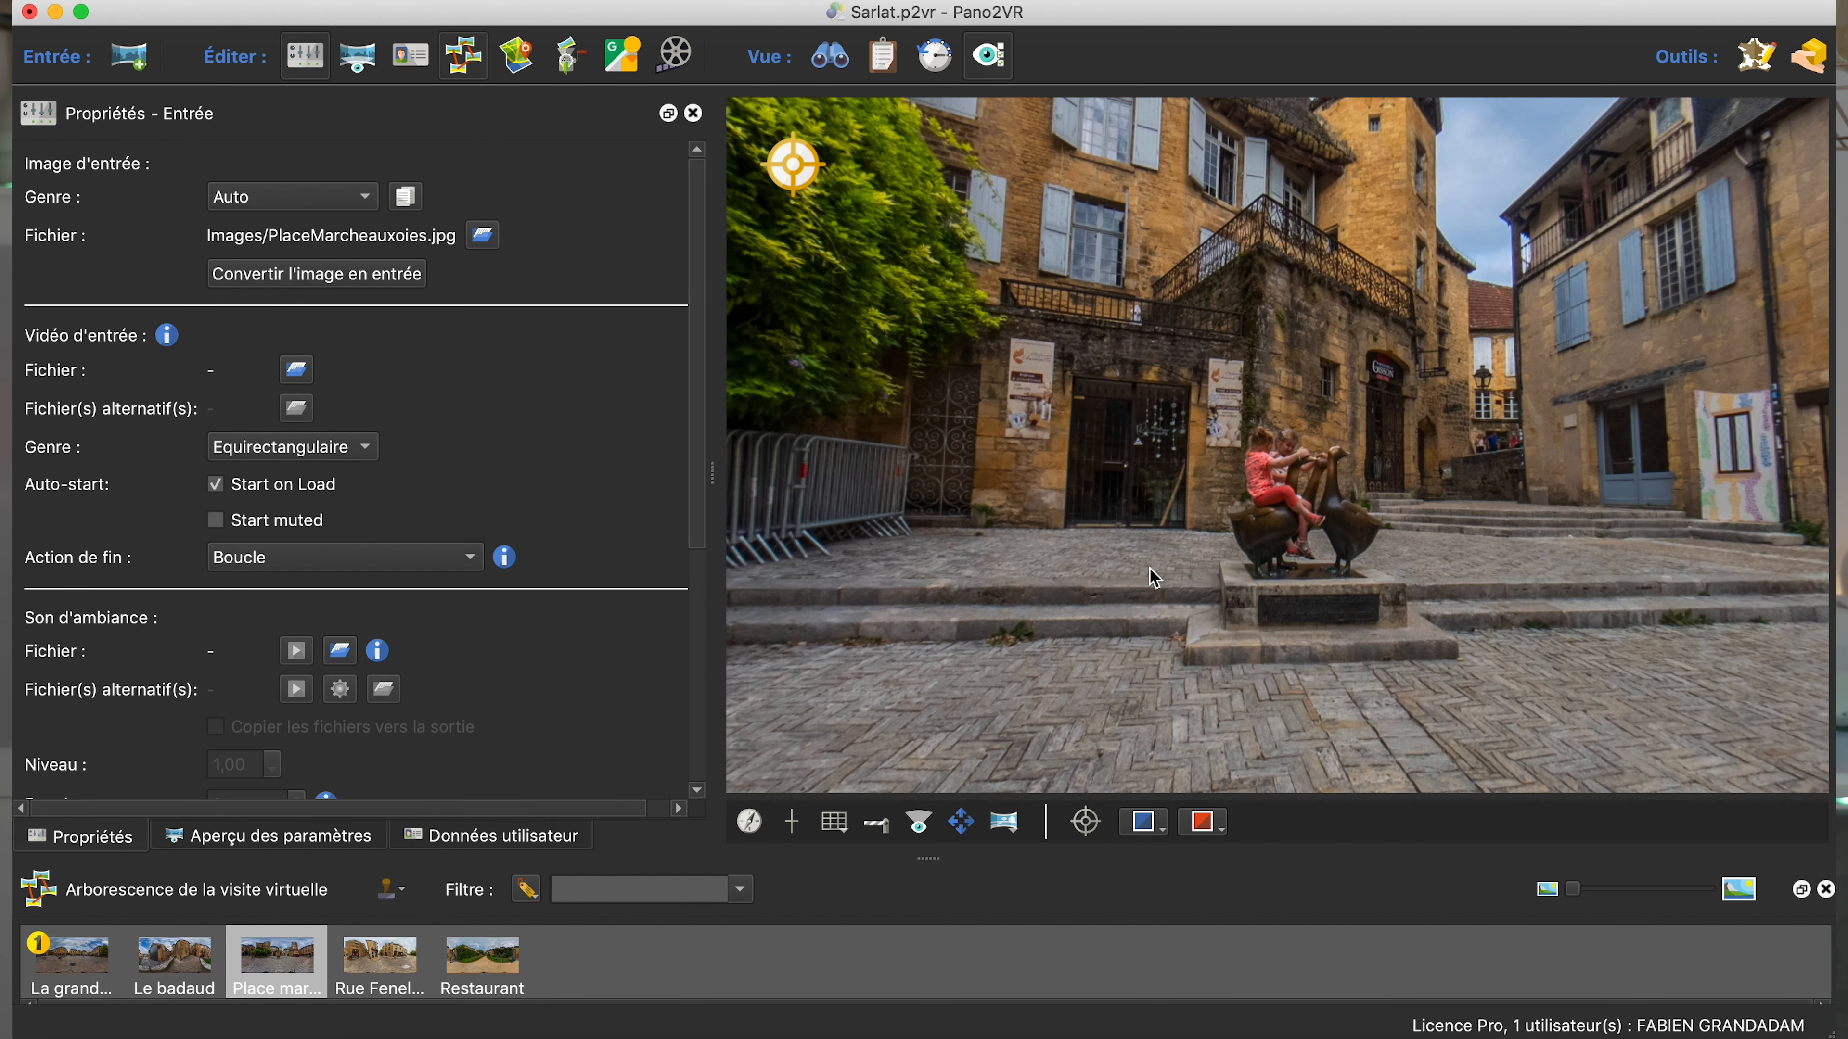
{"action": "left_click_drag", "start_coordinate": [1307, 586], "coordinate": [984, 571]}
{"action": "left_click", "coordinate": [1038, 482]}
{"action": "left_click", "coordinate": [1237, 544]}
{"action": "double_click", "coordinate": [982, 555]}
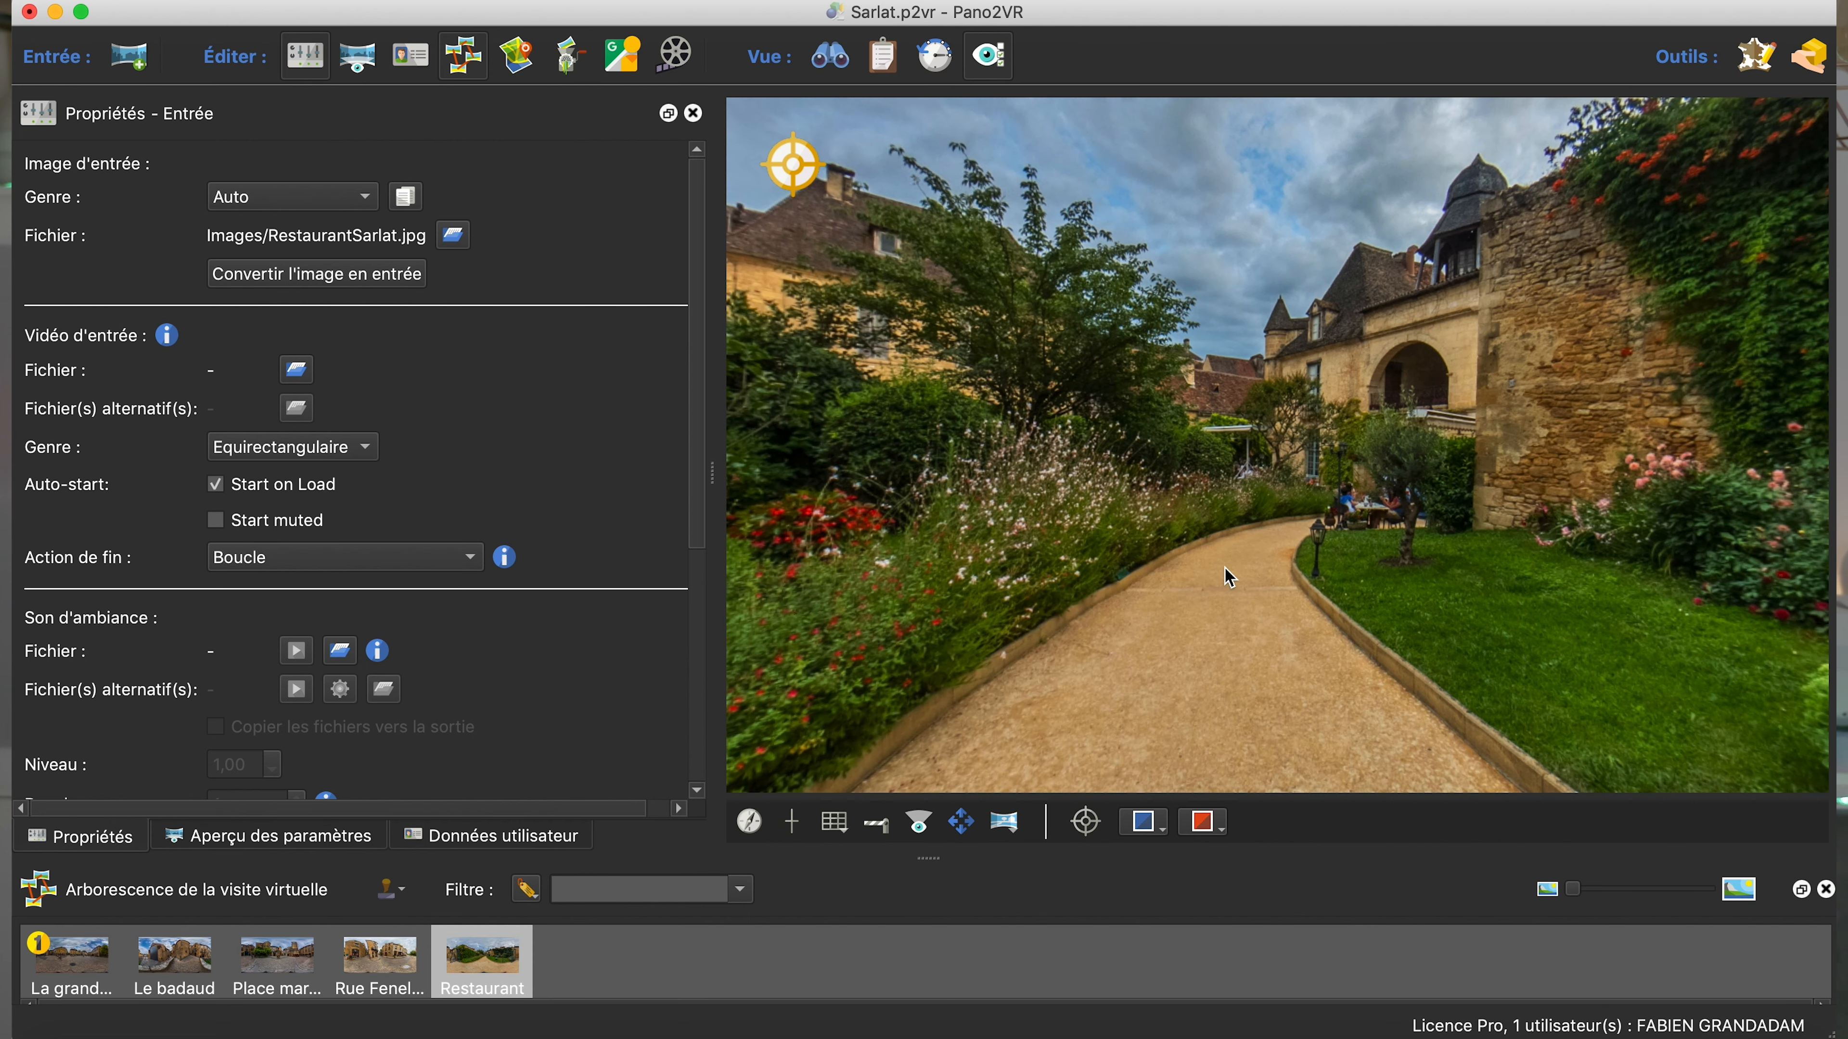
{"action": "left_click_drag", "start_coordinate": [1277, 568], "coordinate": [1392, 564]}
{"action": "double_click", "coordinate": [1390, 548]}
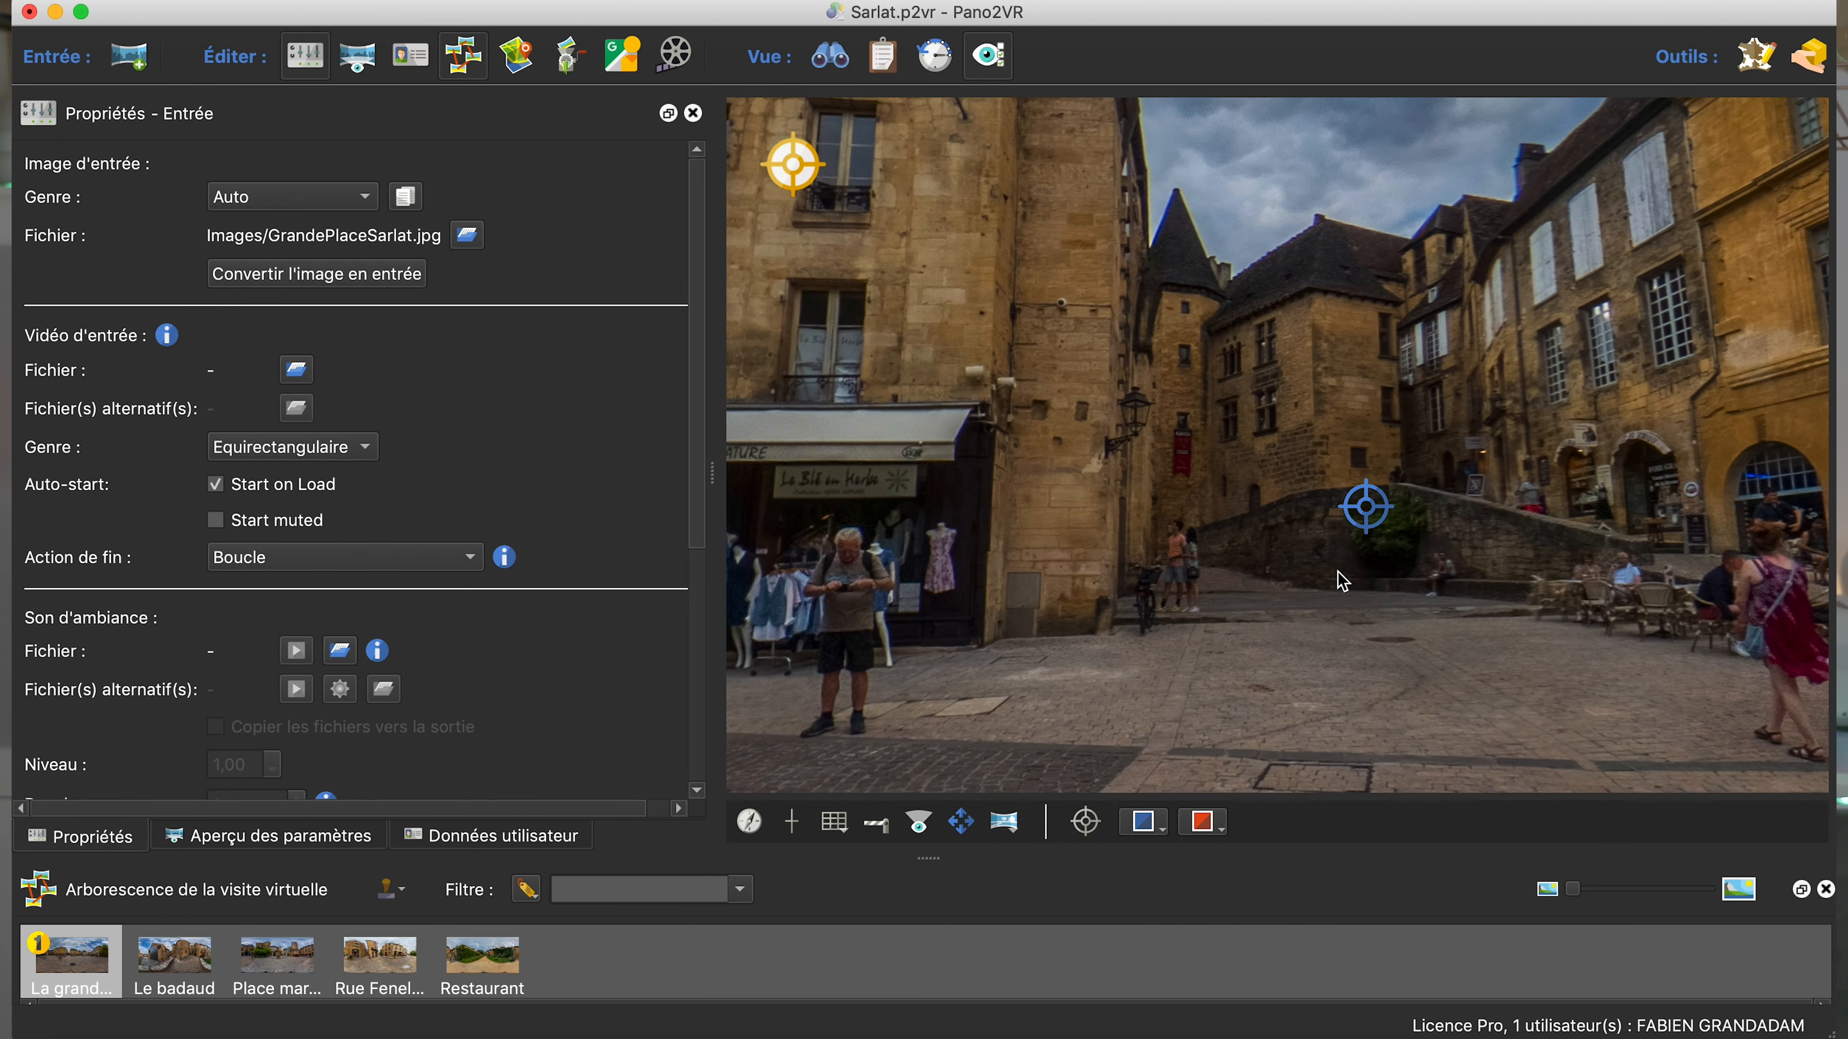
{"action": "left_click_drag", "start_coordinate": [1215, 594], "coordinate": [1318, 610]}
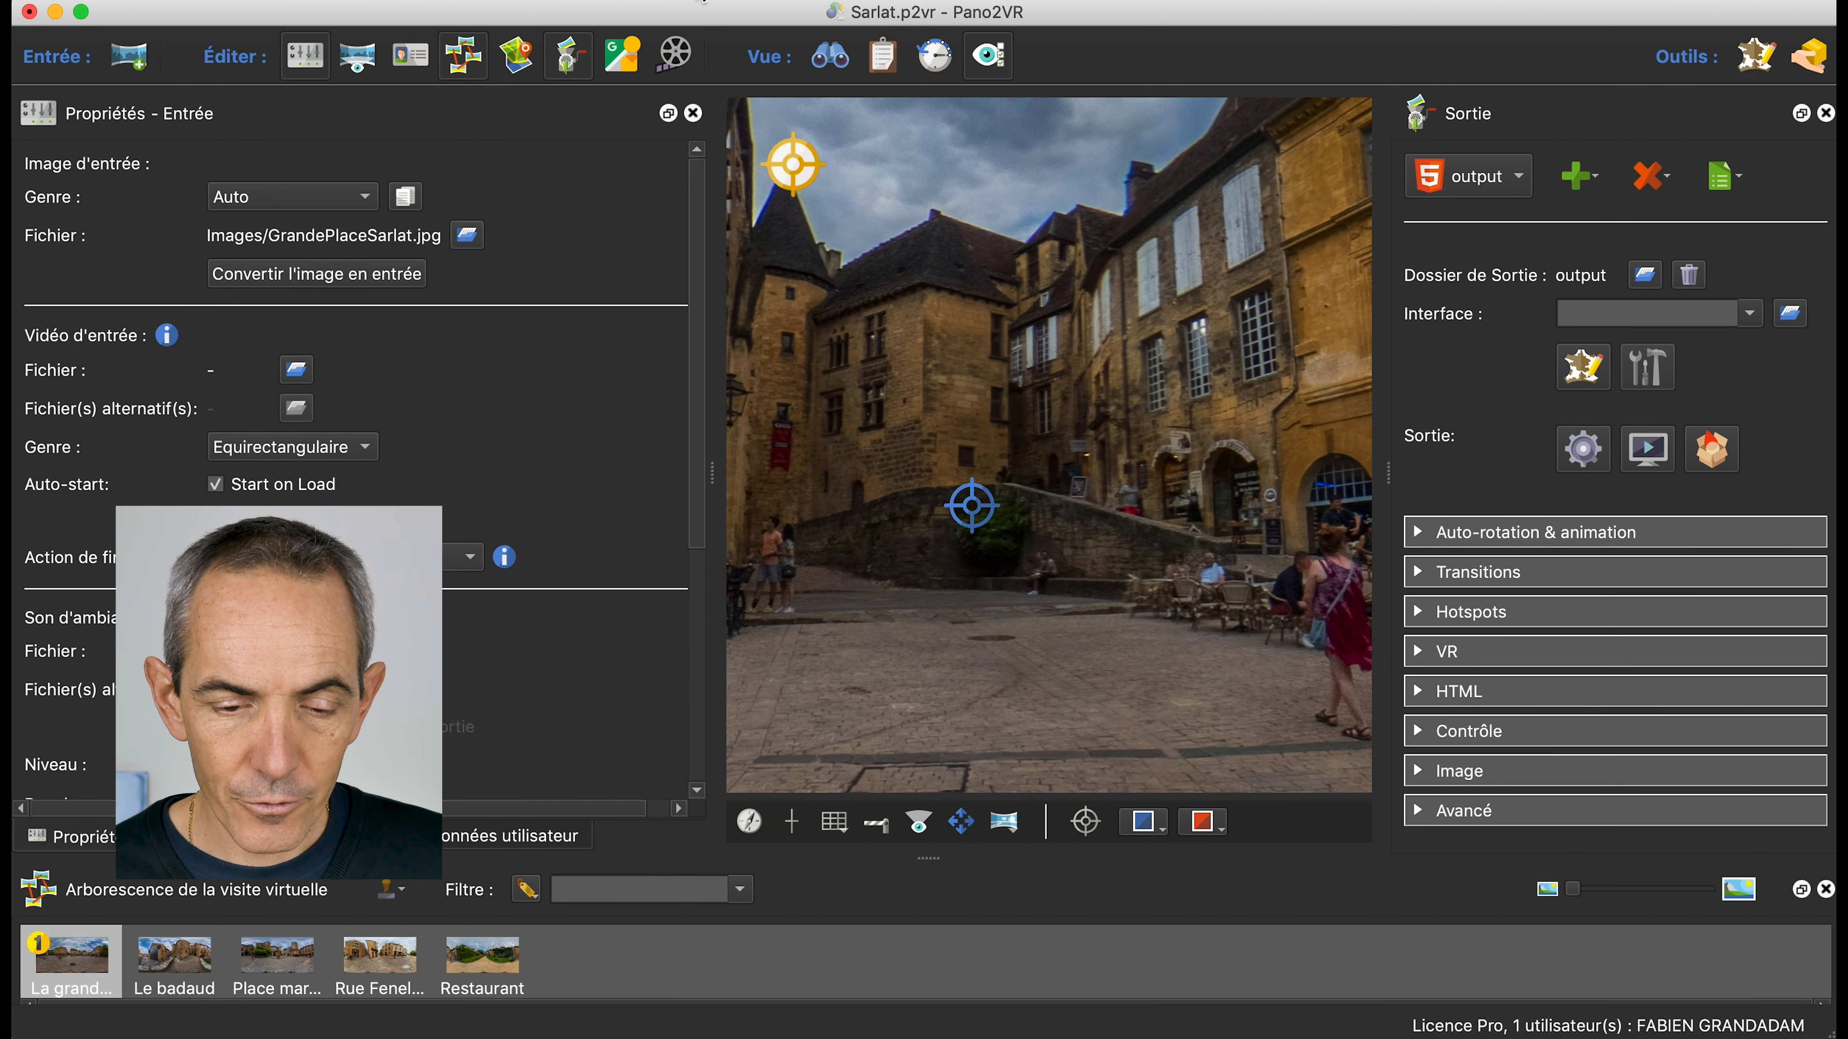
Check that the Sortie panel is shown and examine the contents of the tour's output folder
{"action": "left_click", "coordinate": [701, 0]}
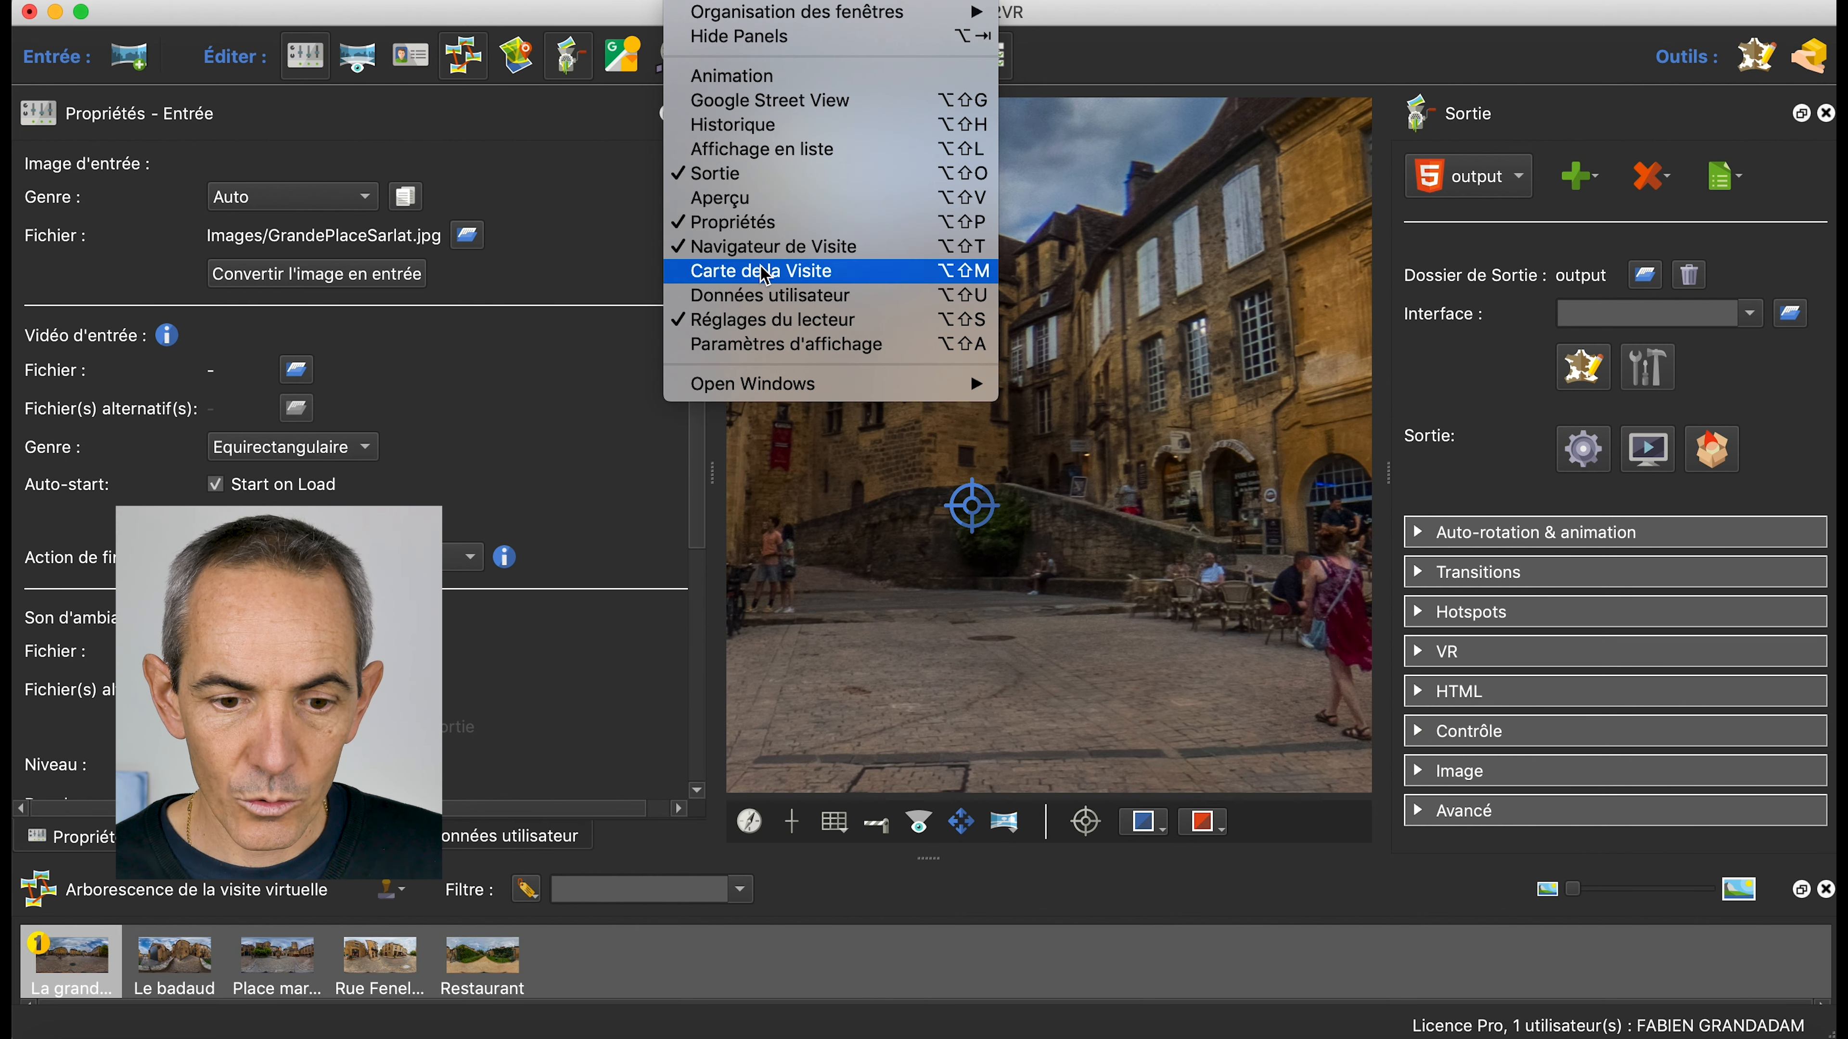
{"action": "left_click", "coordinate": [765, 175]}
{"action": "left_click", "coordinate": [768, 175]}
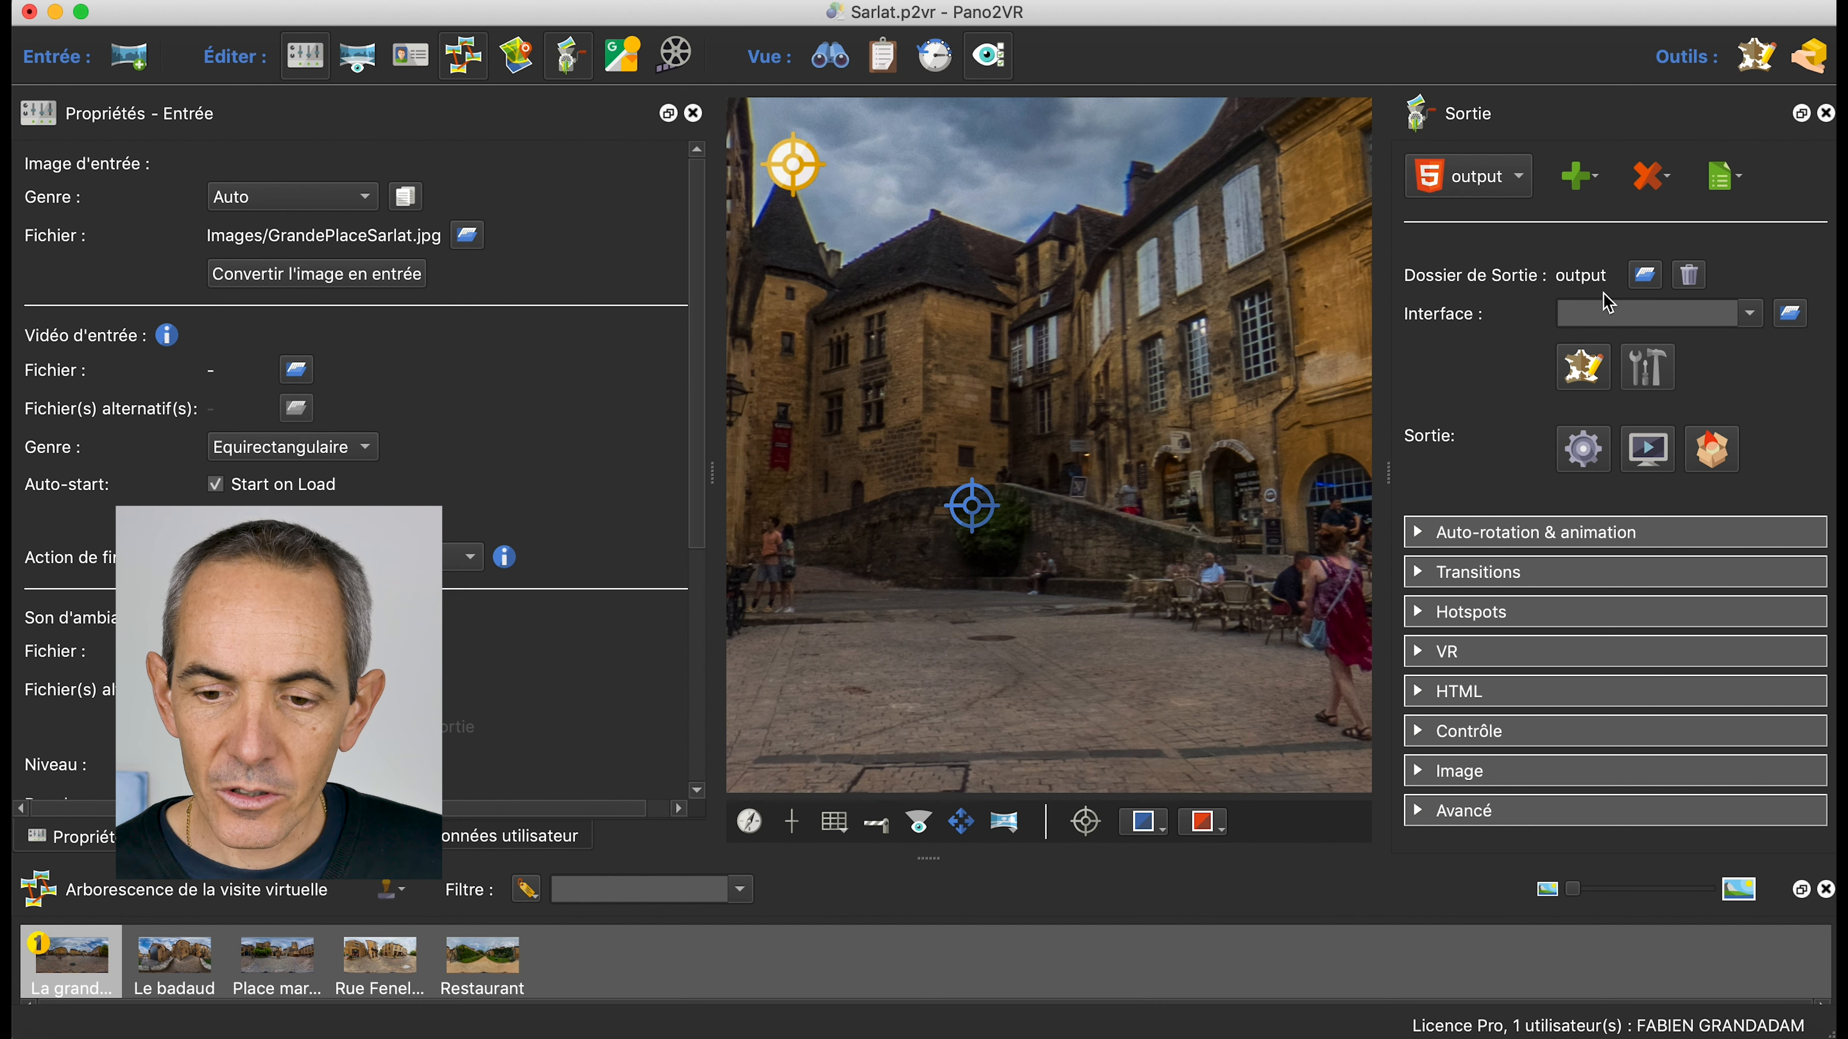
{"action": "left_click", "coordinate": [1645, 276]}
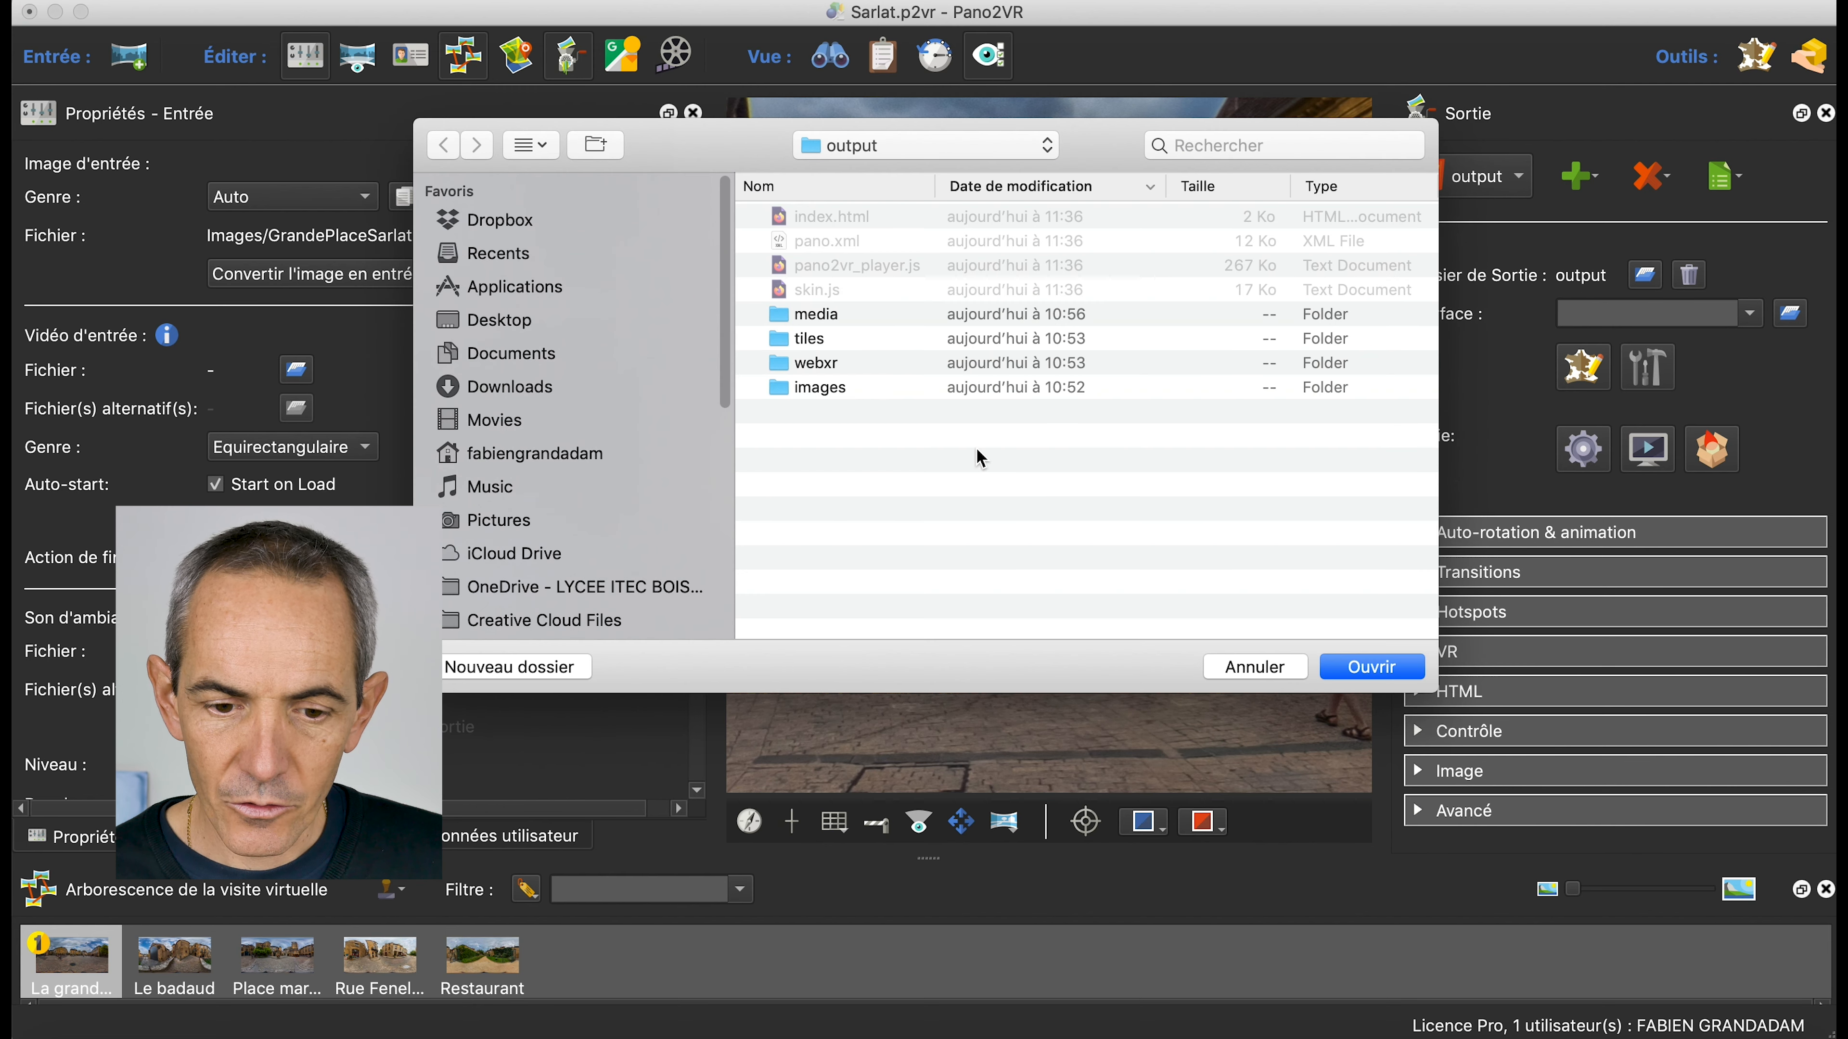
{"action": "left_click", "coordinate": [1280, 672]}
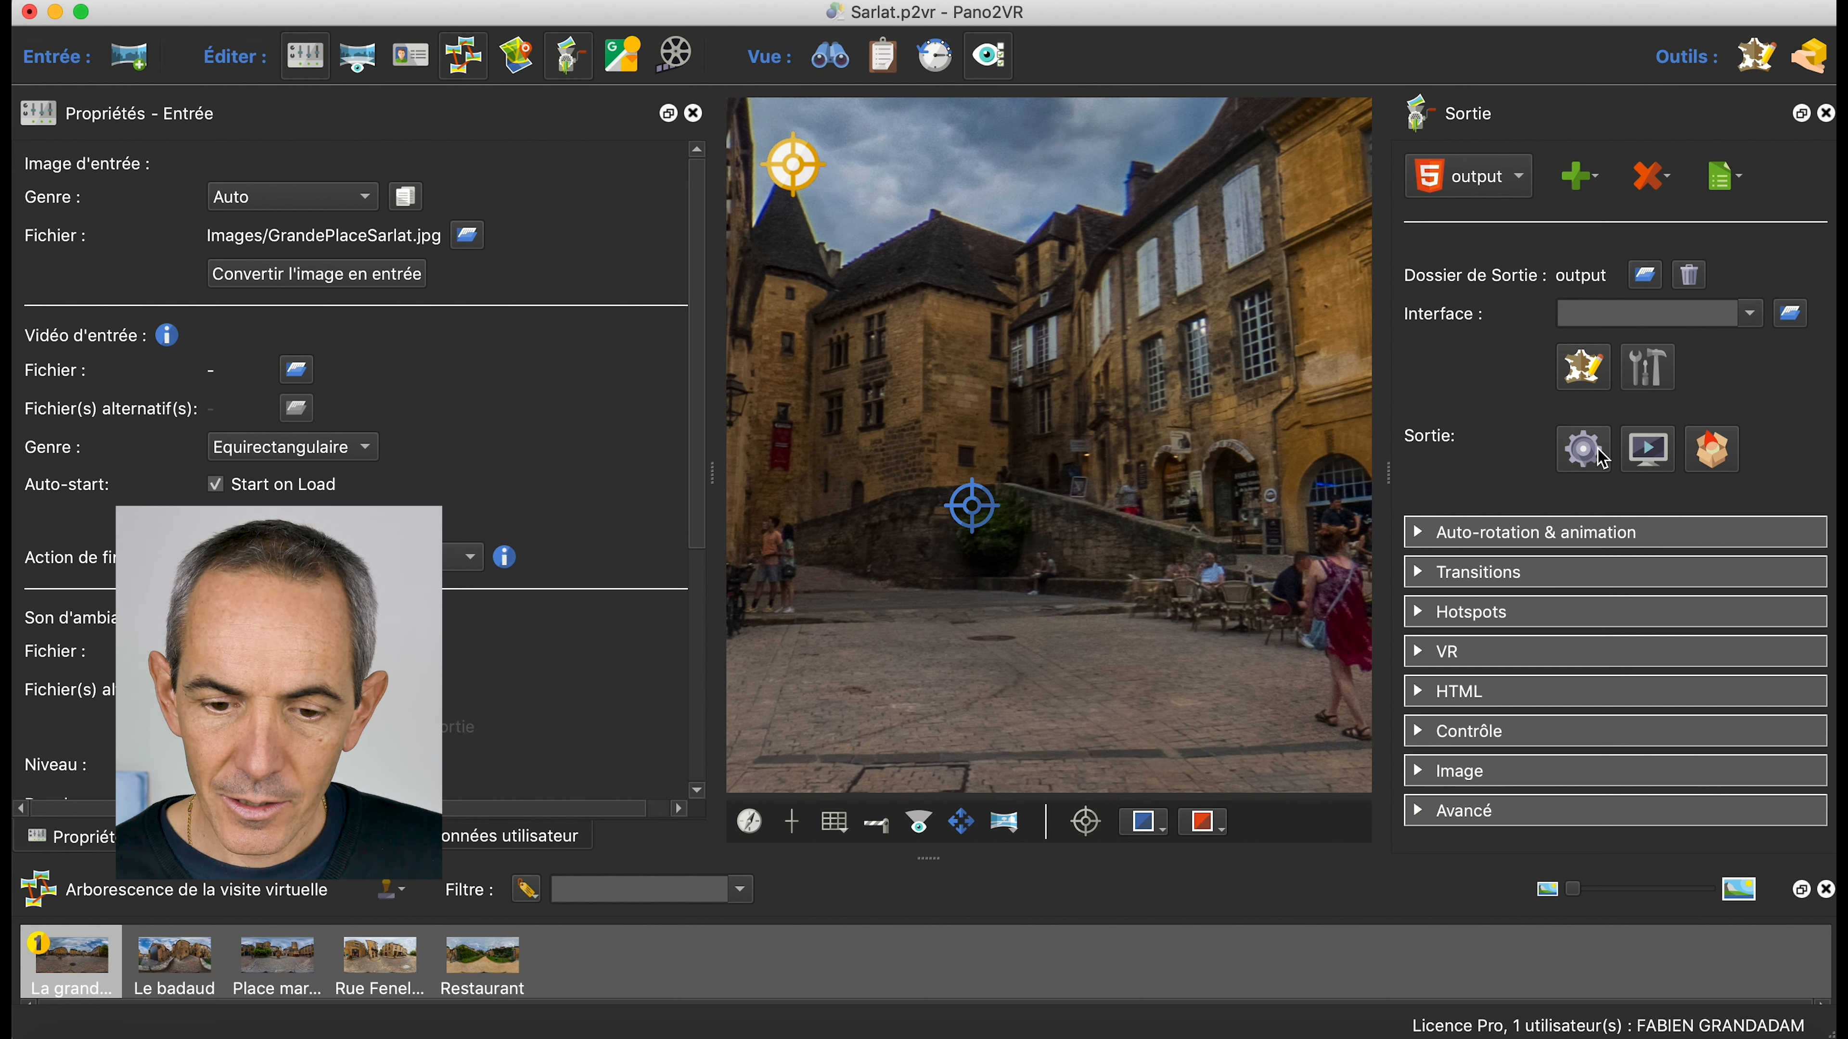
Generate the HTML5 output, overwriting pano.xml, and test the hotspots between La grande place and Le badaud in the browser
{"action": "left_click", "coordinate": [1586, 465]}
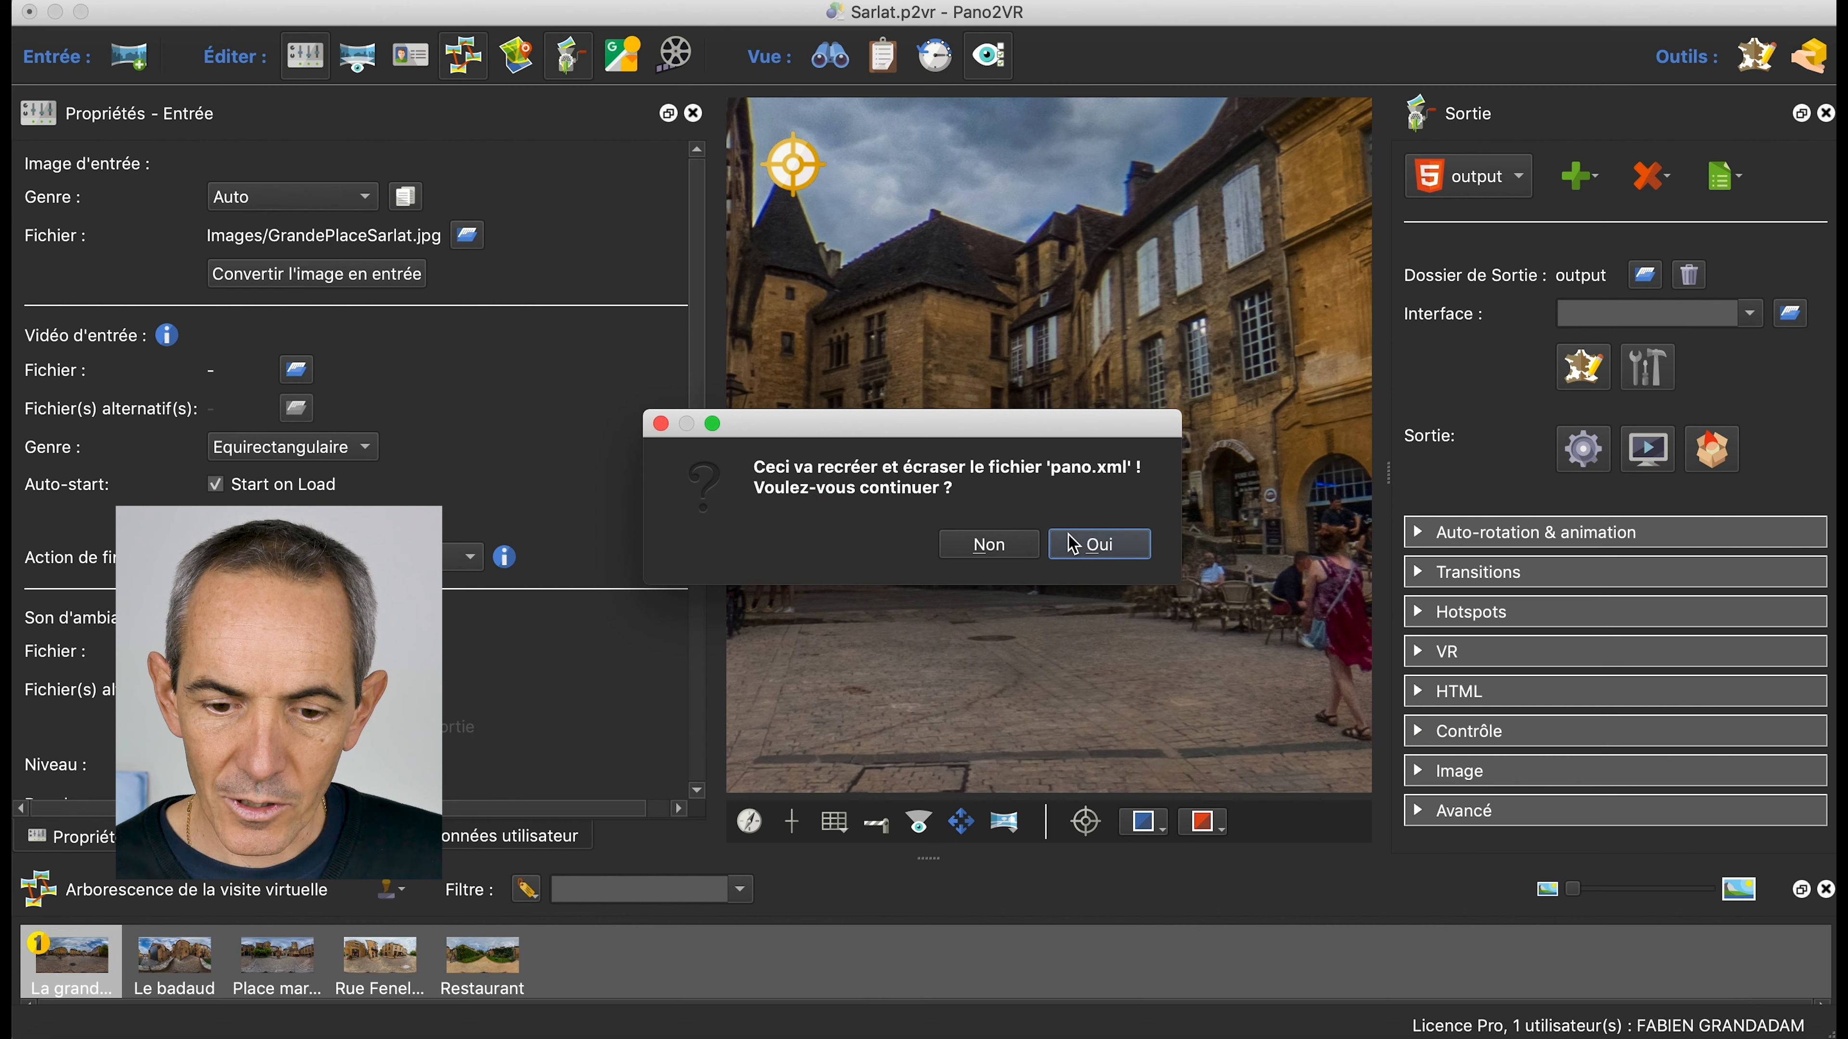
{"action": "left_click", "coordinate": [1089, 549]}
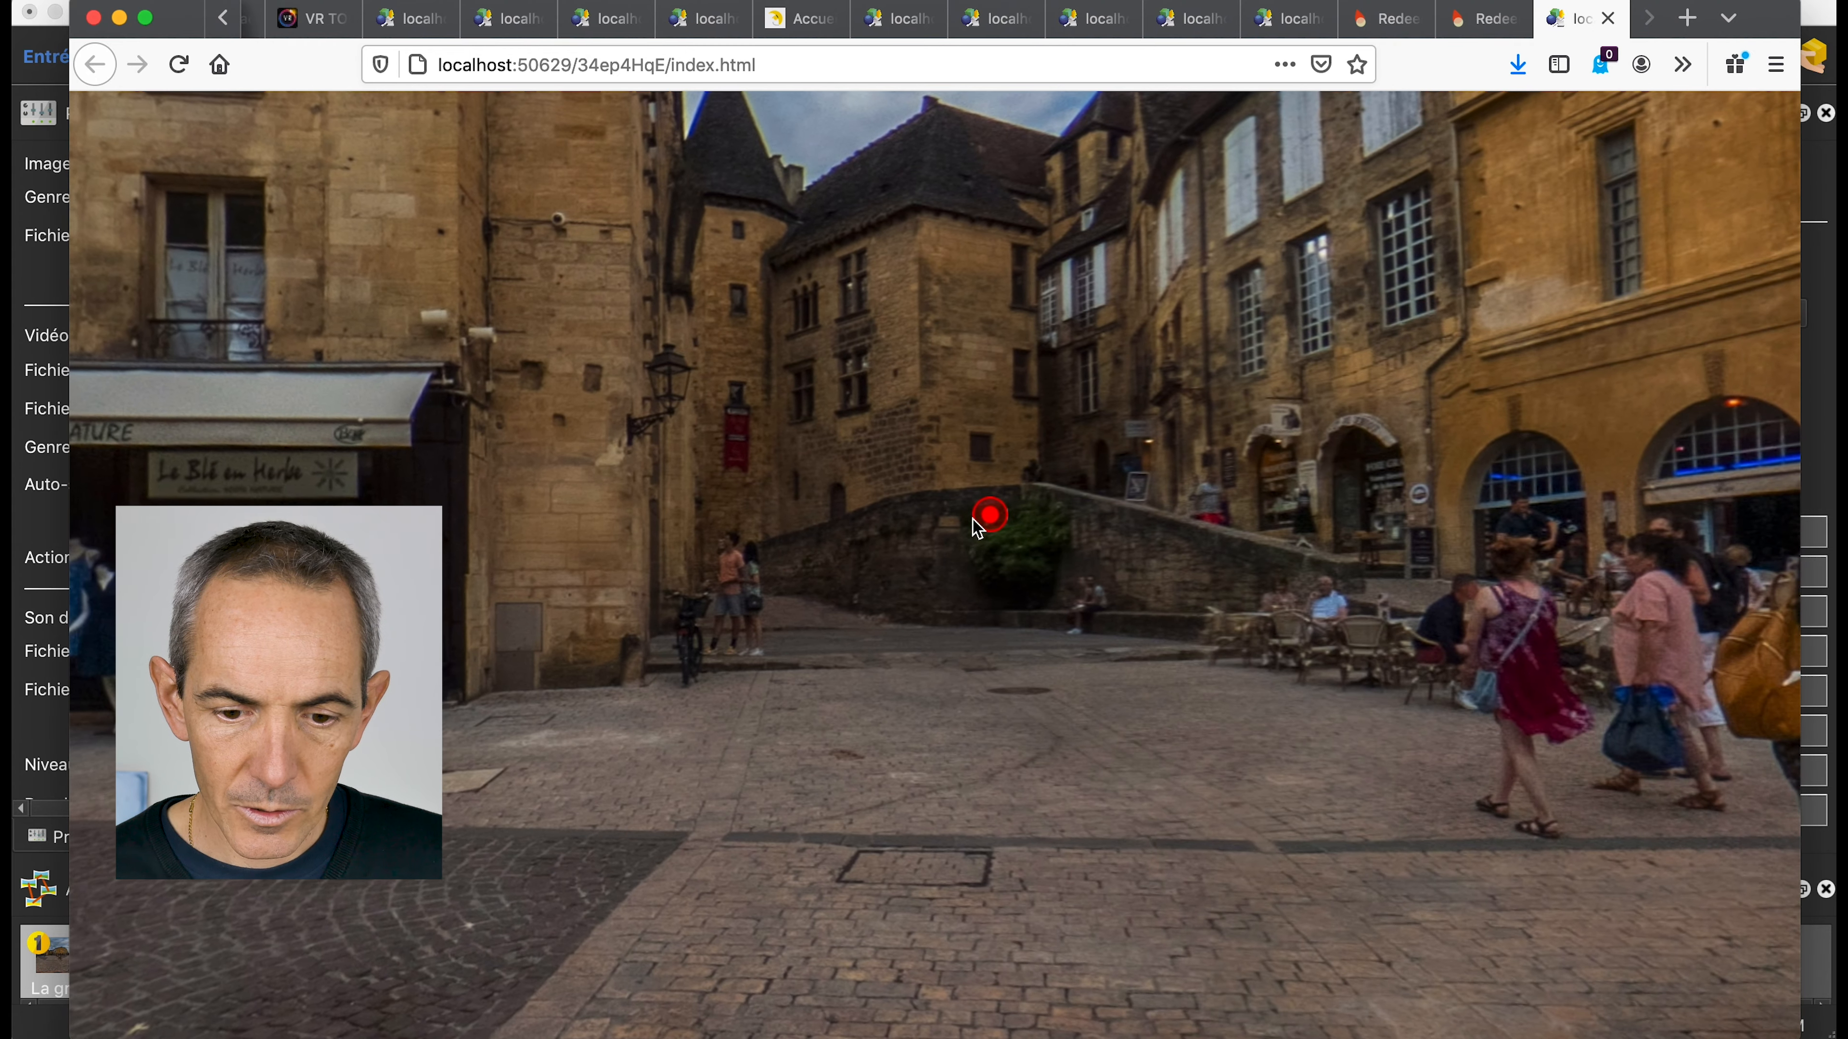
{"action": "left_click", "coordinate": [986, 519]}
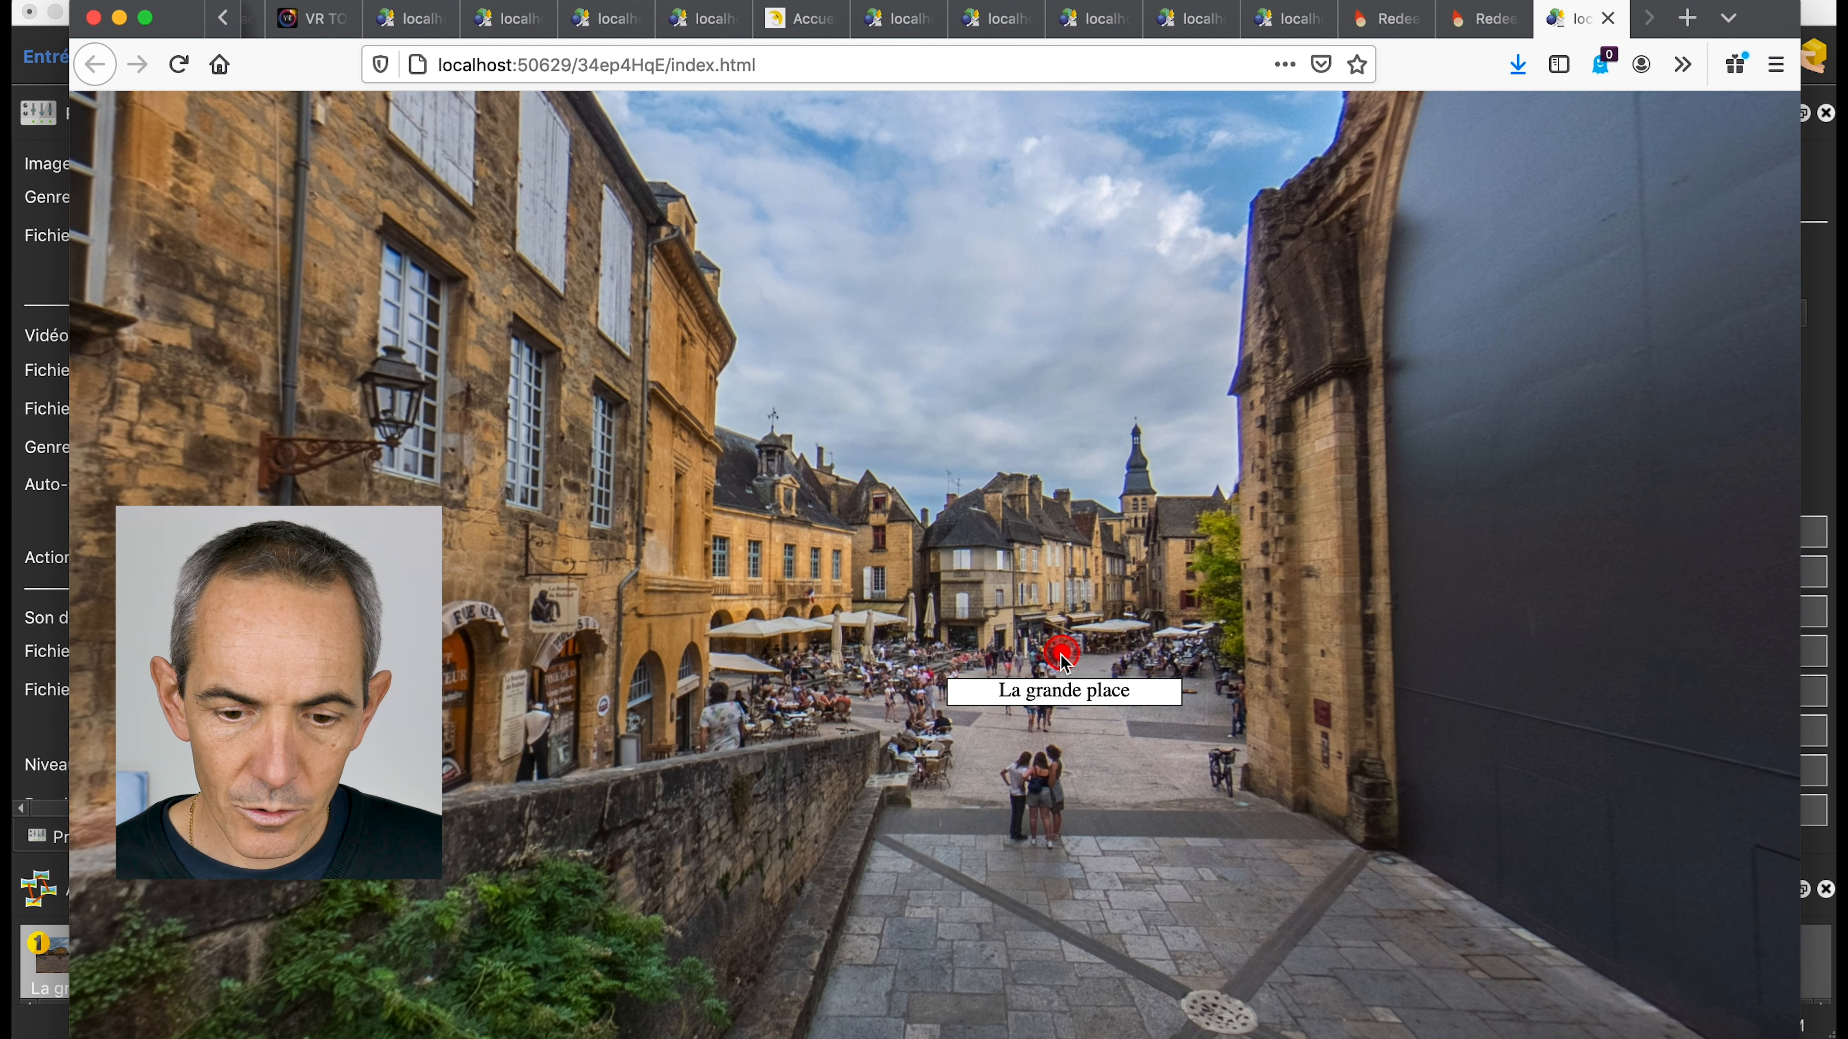
{"action": "left_click", "coordinate": [1065, 644]}
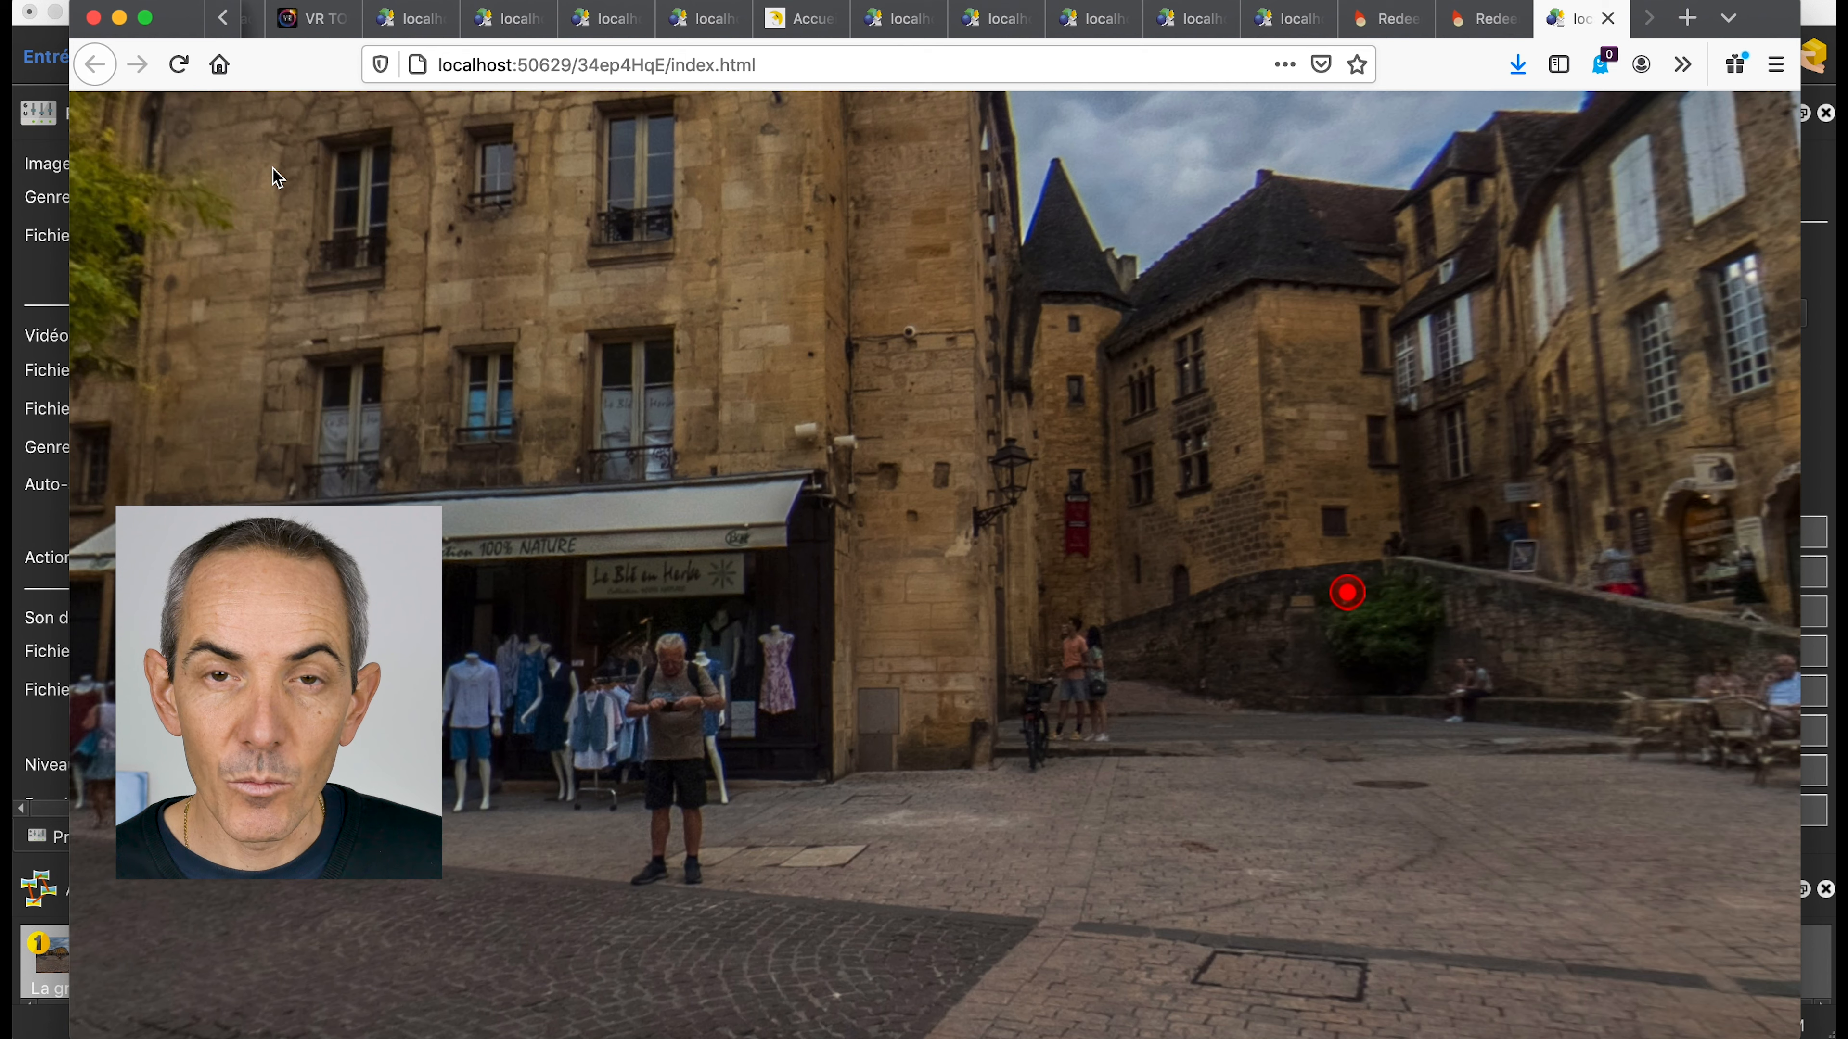
{"action": "left_click_drag", "start_coordinate": [988, 511], "coordinate": [911, 487]}
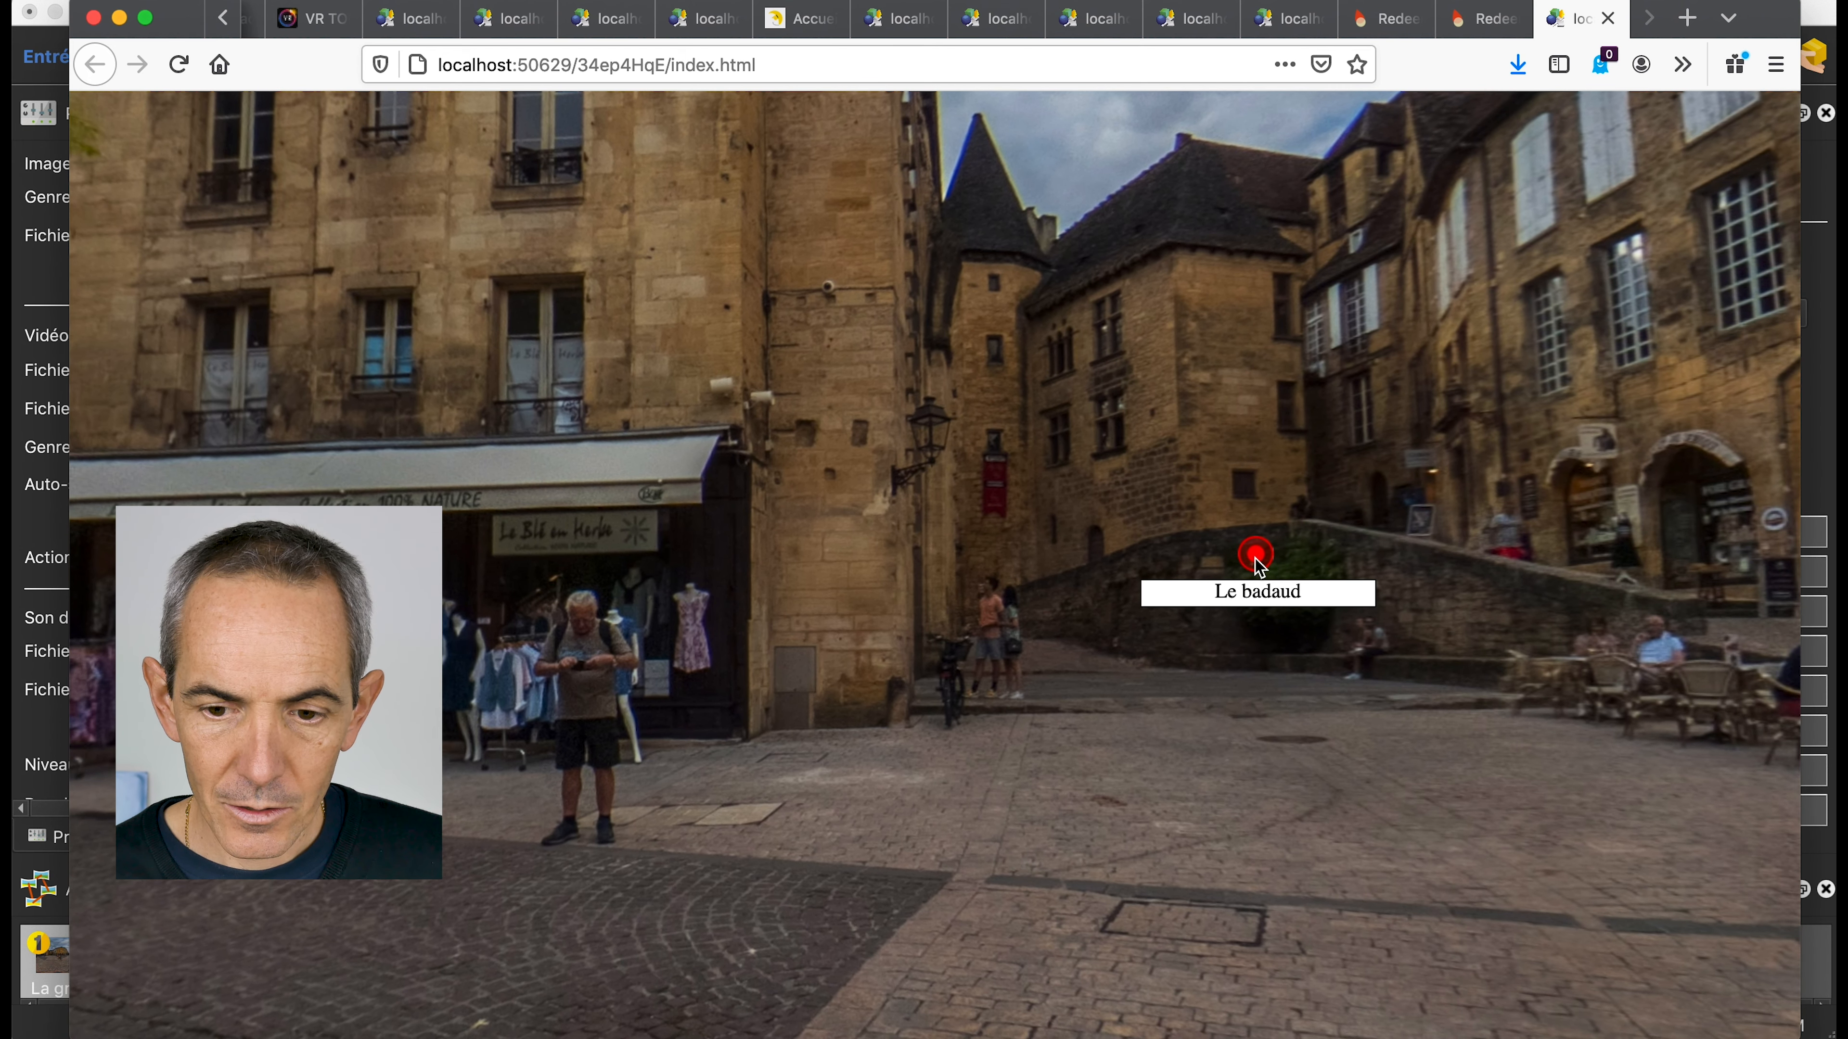
{"action": "left_click", "coordinate": [1415, 1037]}
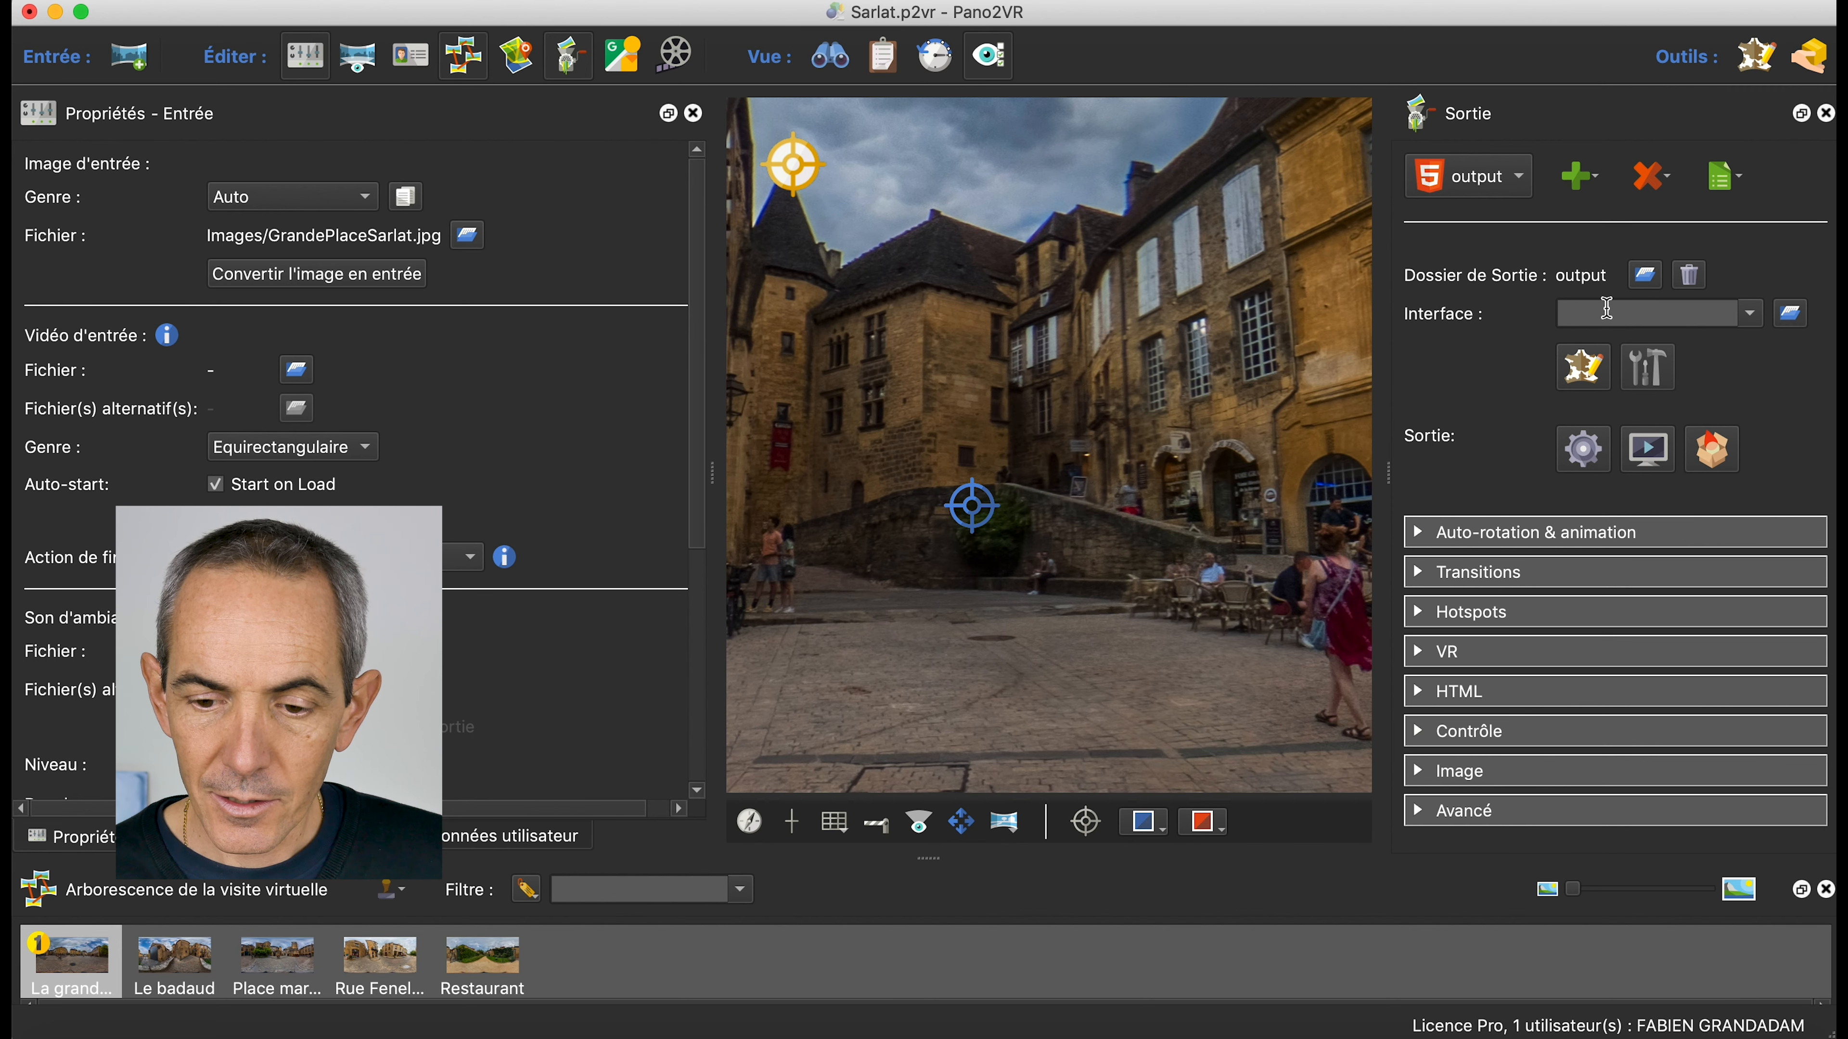
Open the theme editor and add the Captain Virtuality logo PNG from the Icones folder to the workspace
{"action": "left_click", "coordinate": [1593, 384]}
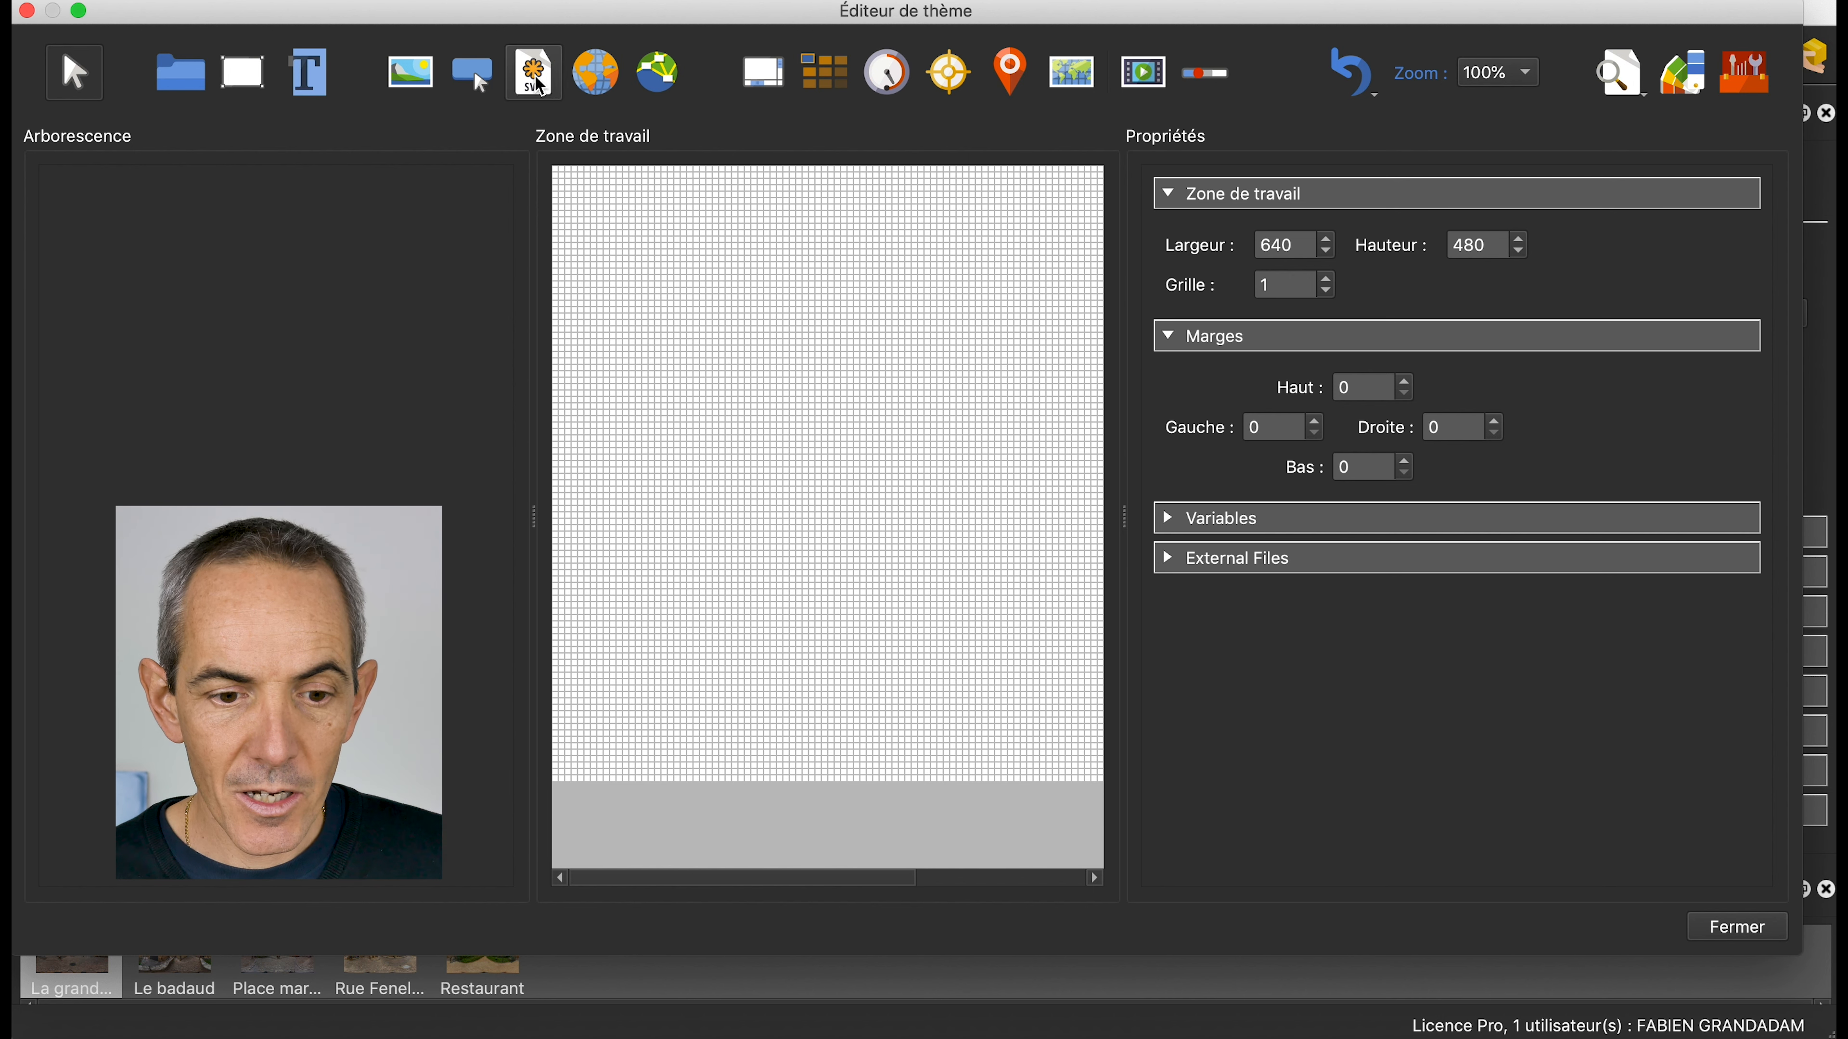
{"action": "left_click", "coordinate": [414, 74]}
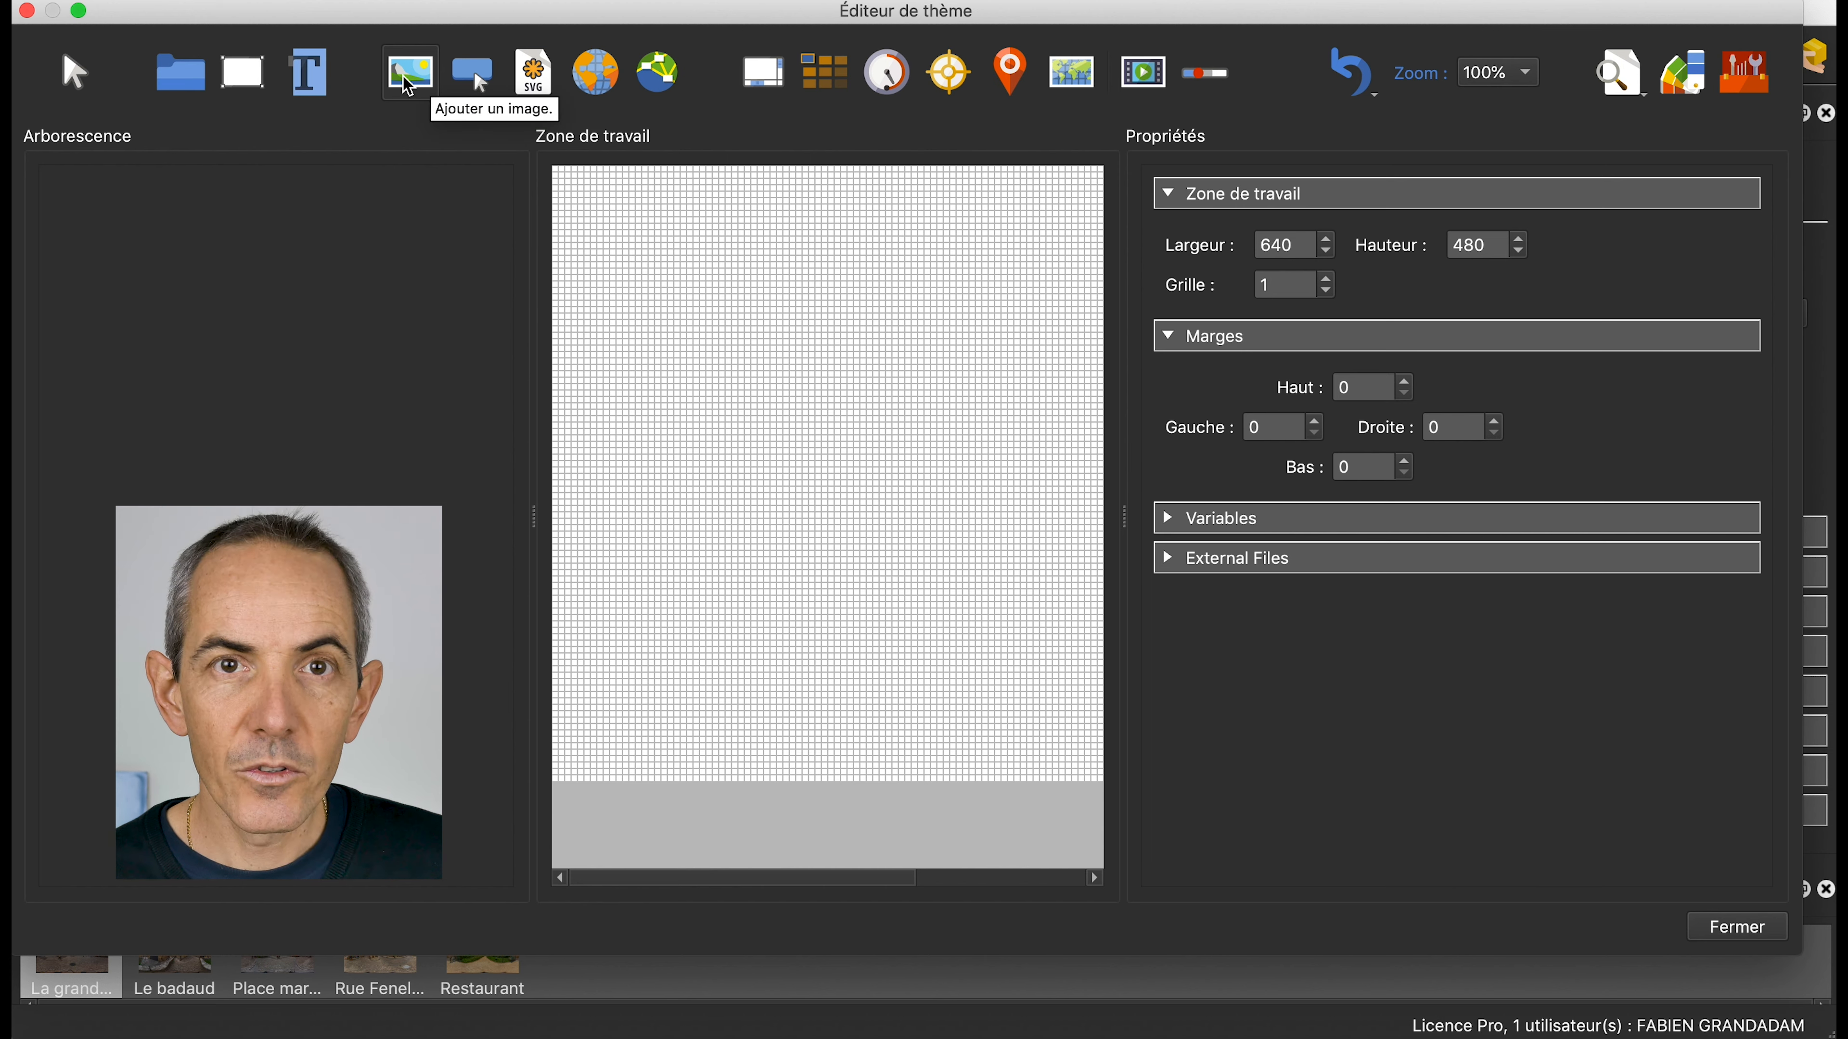
{"action": "left_click", "coordinate": [694, 303]}
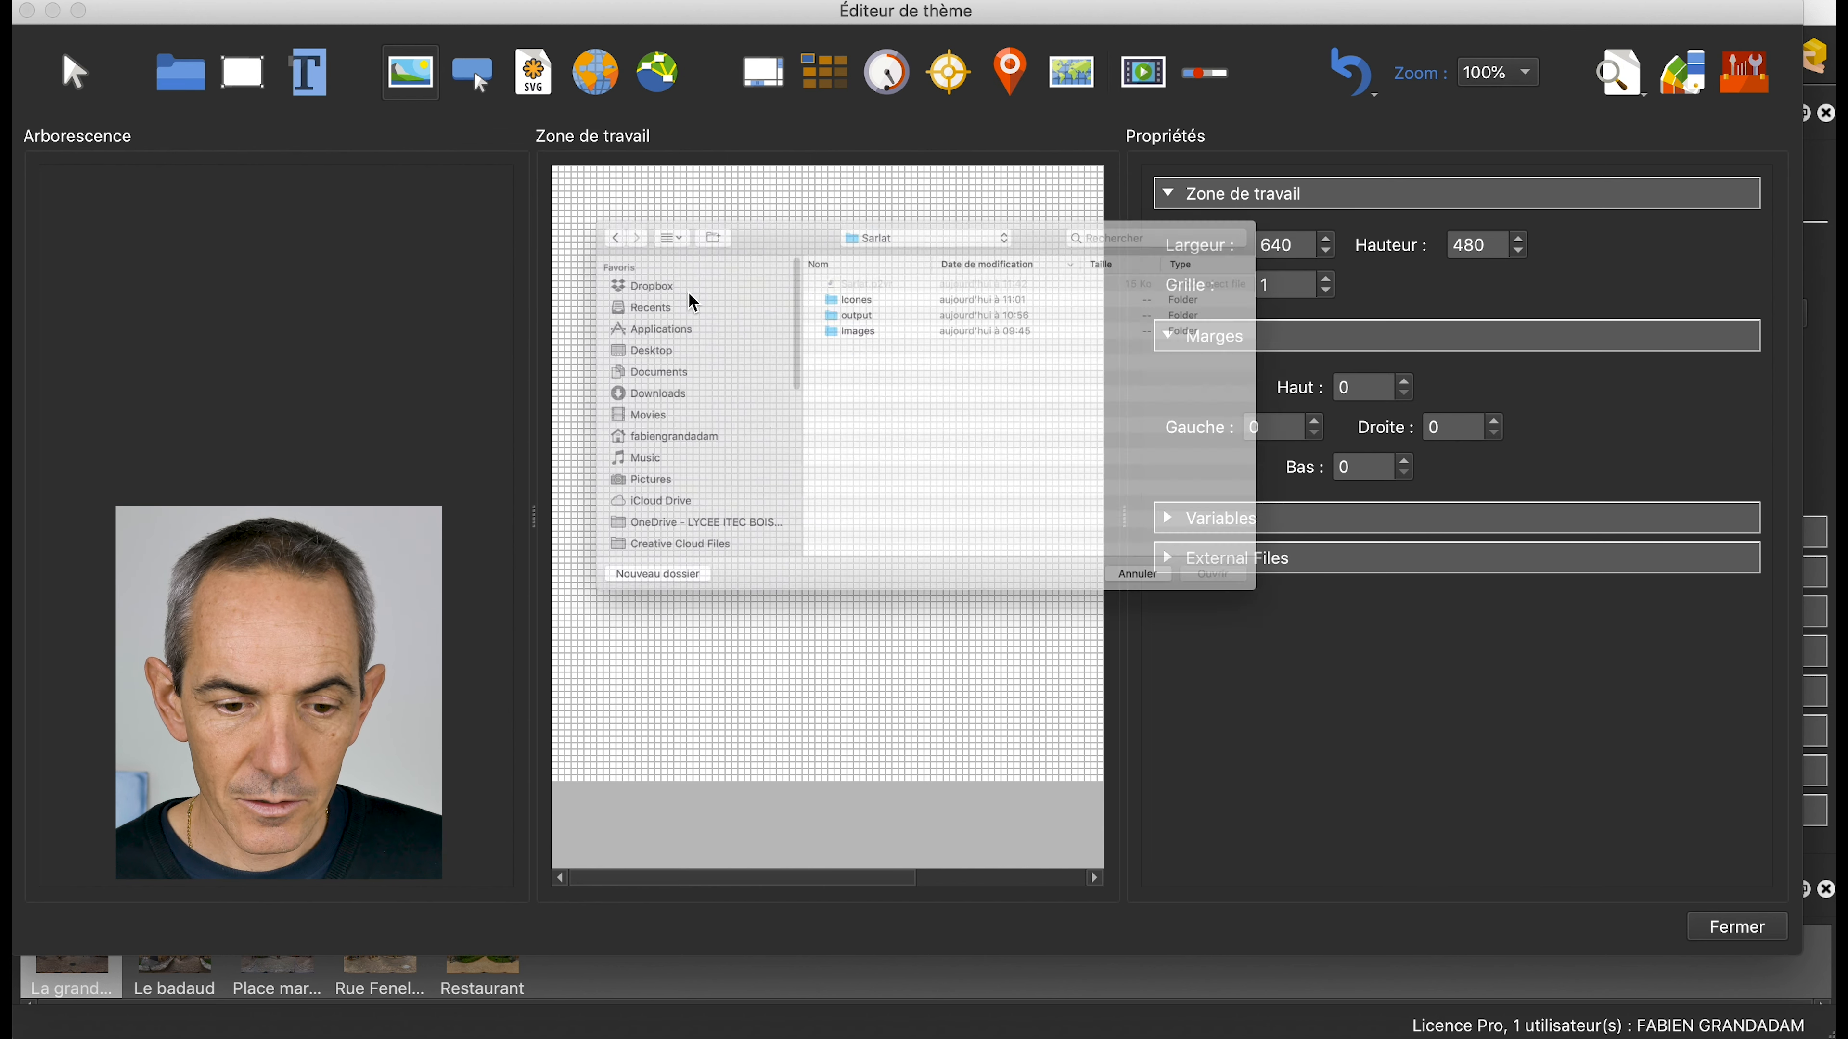
{"action": "double_click", "coordinate": [816, 244]}
{"action": "left_click", "coordinate": [841, 266]}
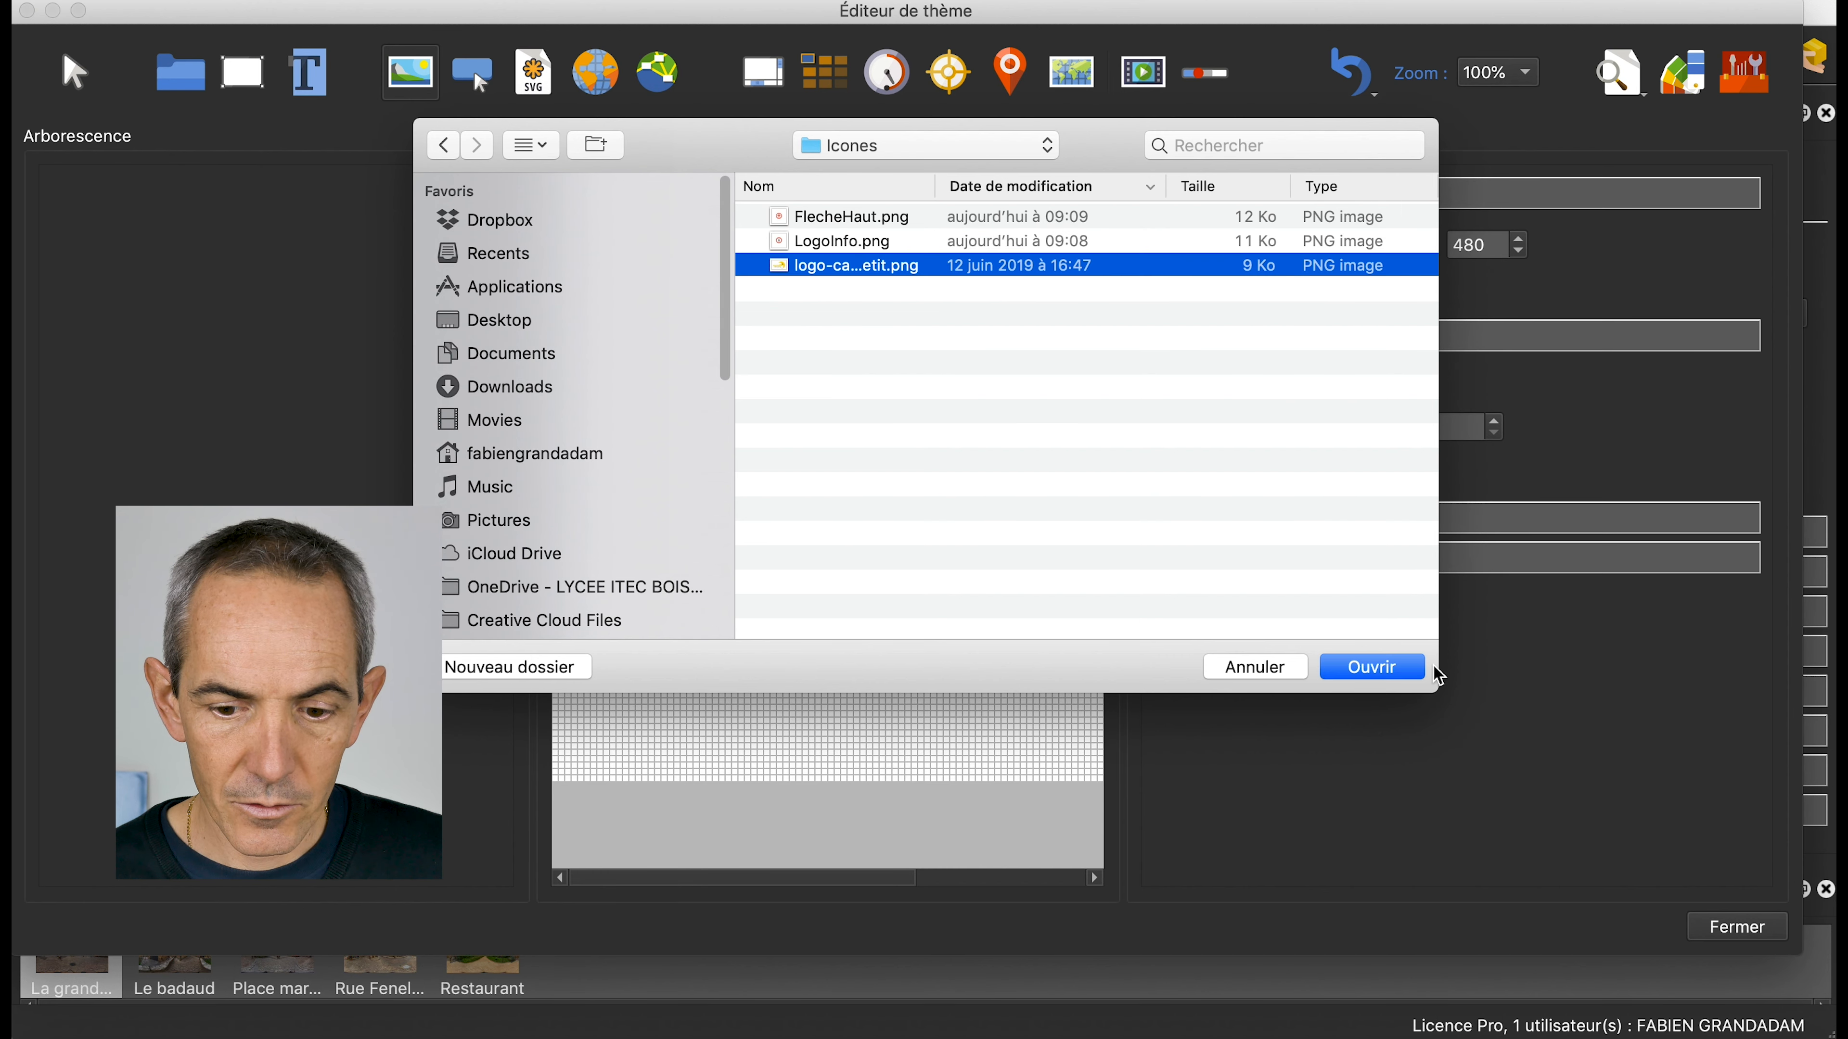
{"action": "left_click", "coordinate": [1387, 676]}
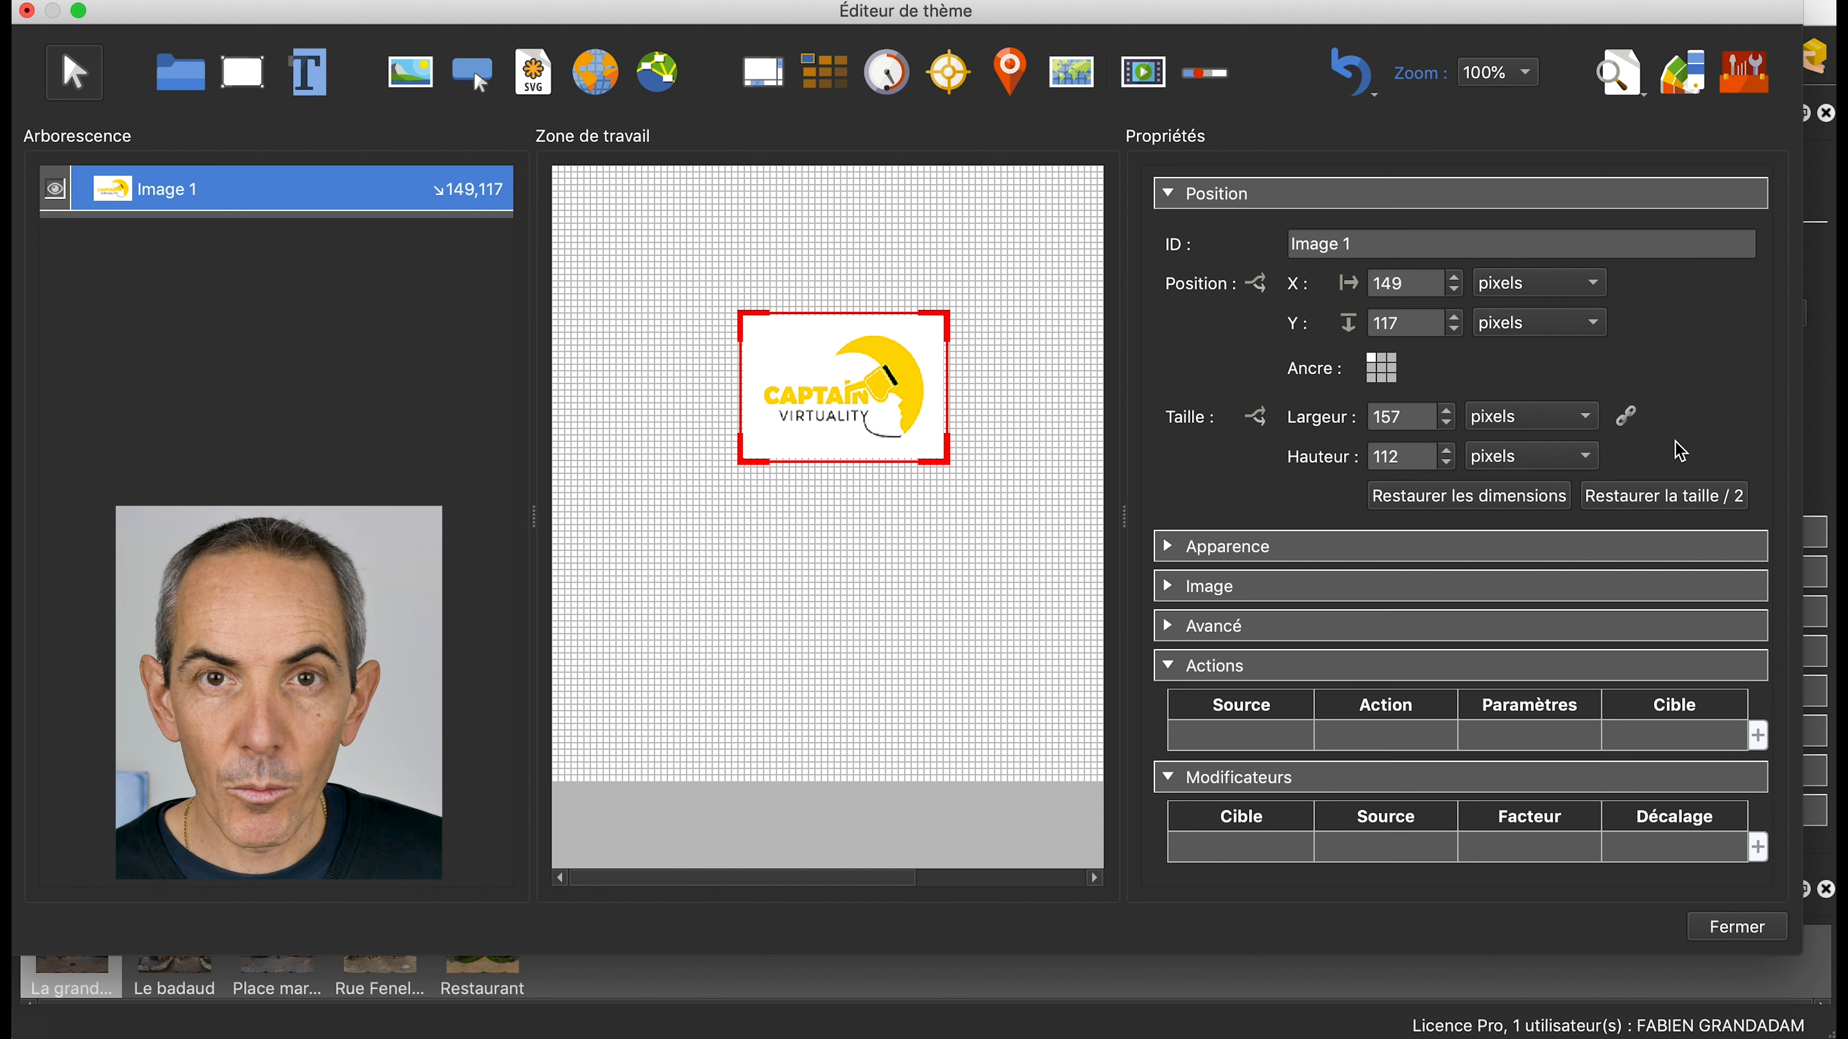
Set the logo's width to 100 pixels with locked proportions and move it to the workspace's upper-left corner, about X 6, Y 5
{"action": "left_click", "coordinate": [1625, 417]}
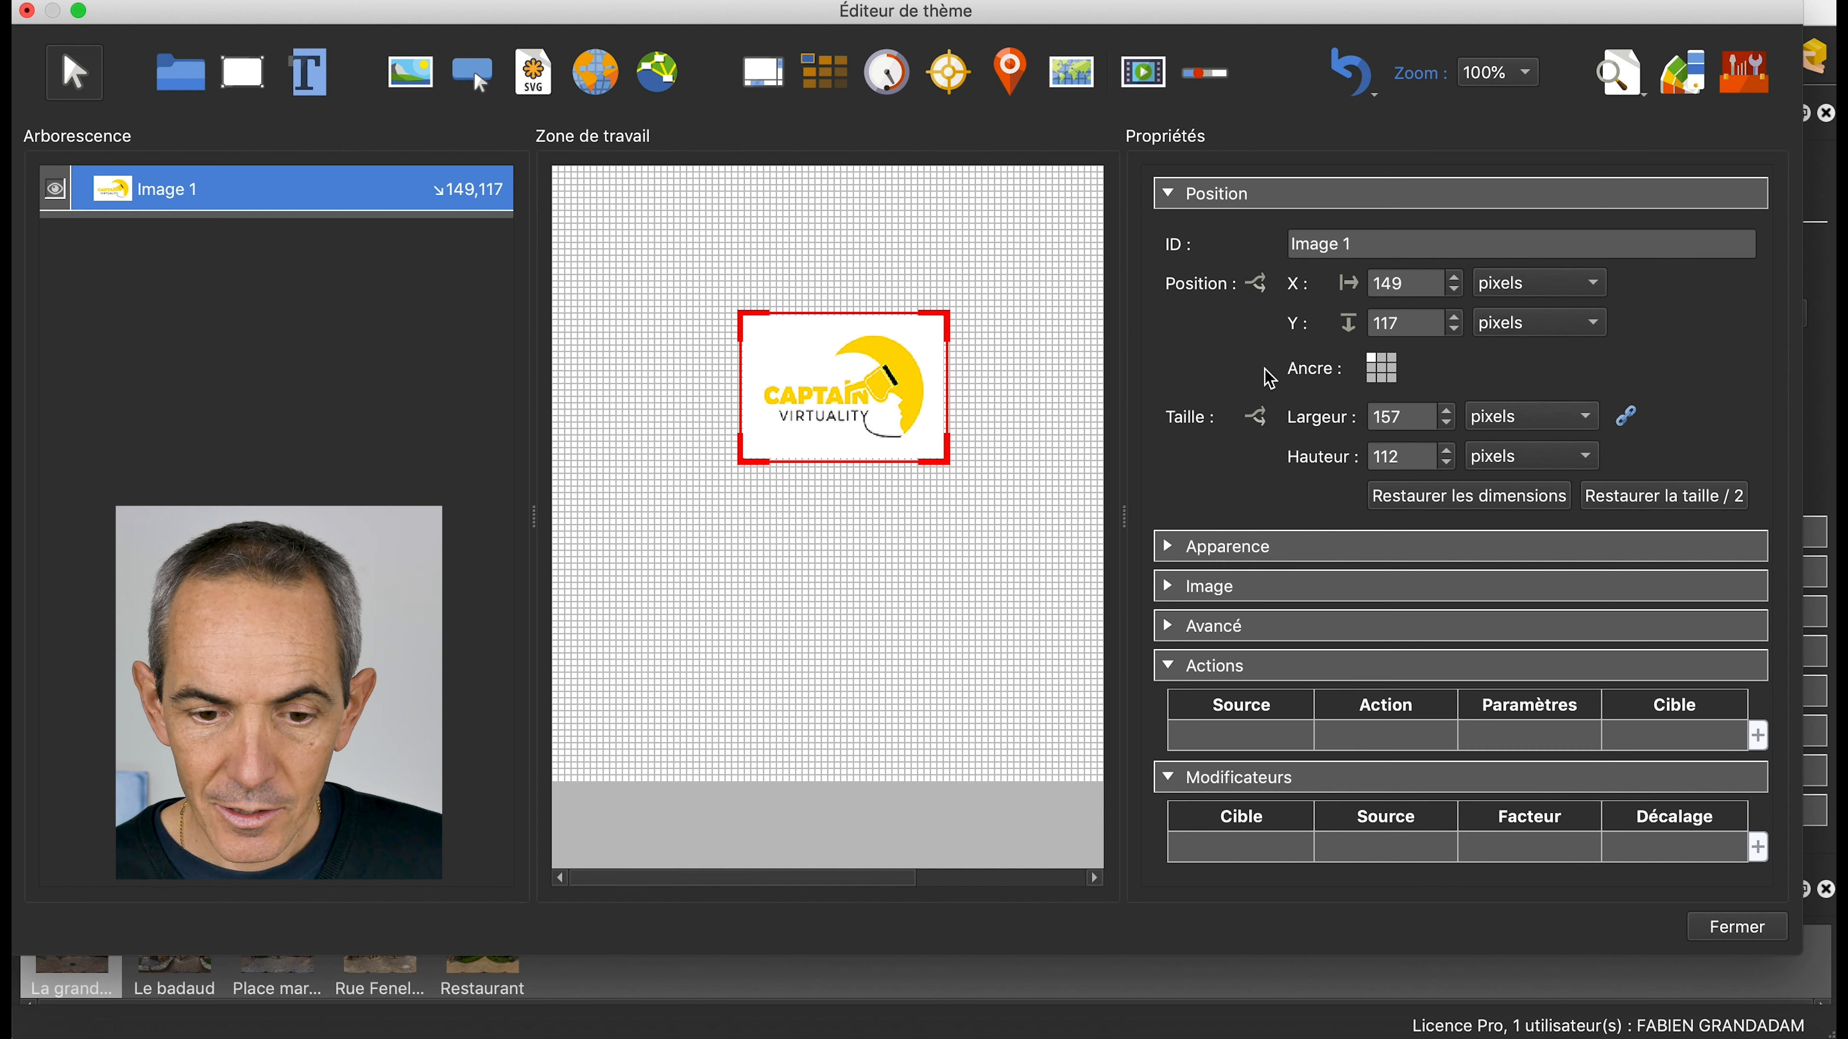
{"action": "mouse_move", "coordinate": [946, 470]}
{"action": "left_mouse_down"}
{"action": "mouse_move", "coordinate": [861, 396]}
{"action": "mouse_move", "coordinate": [994, 503]}
{"action": "mouse_move", "coordinate": [826, 399]}
{"action": "mouse_move", "coordinate": [945, 461]}
{"action": "left_mouse_up"}
{"action": "left_click_drag", "start_coordinate": [1406, 421], "coordinate": [1371, 426]}
{"action": "type", "text": "100"}
{"action": "left_click_drag", "start_coordinate": [829, 390], "coordinate": [660, 258]}
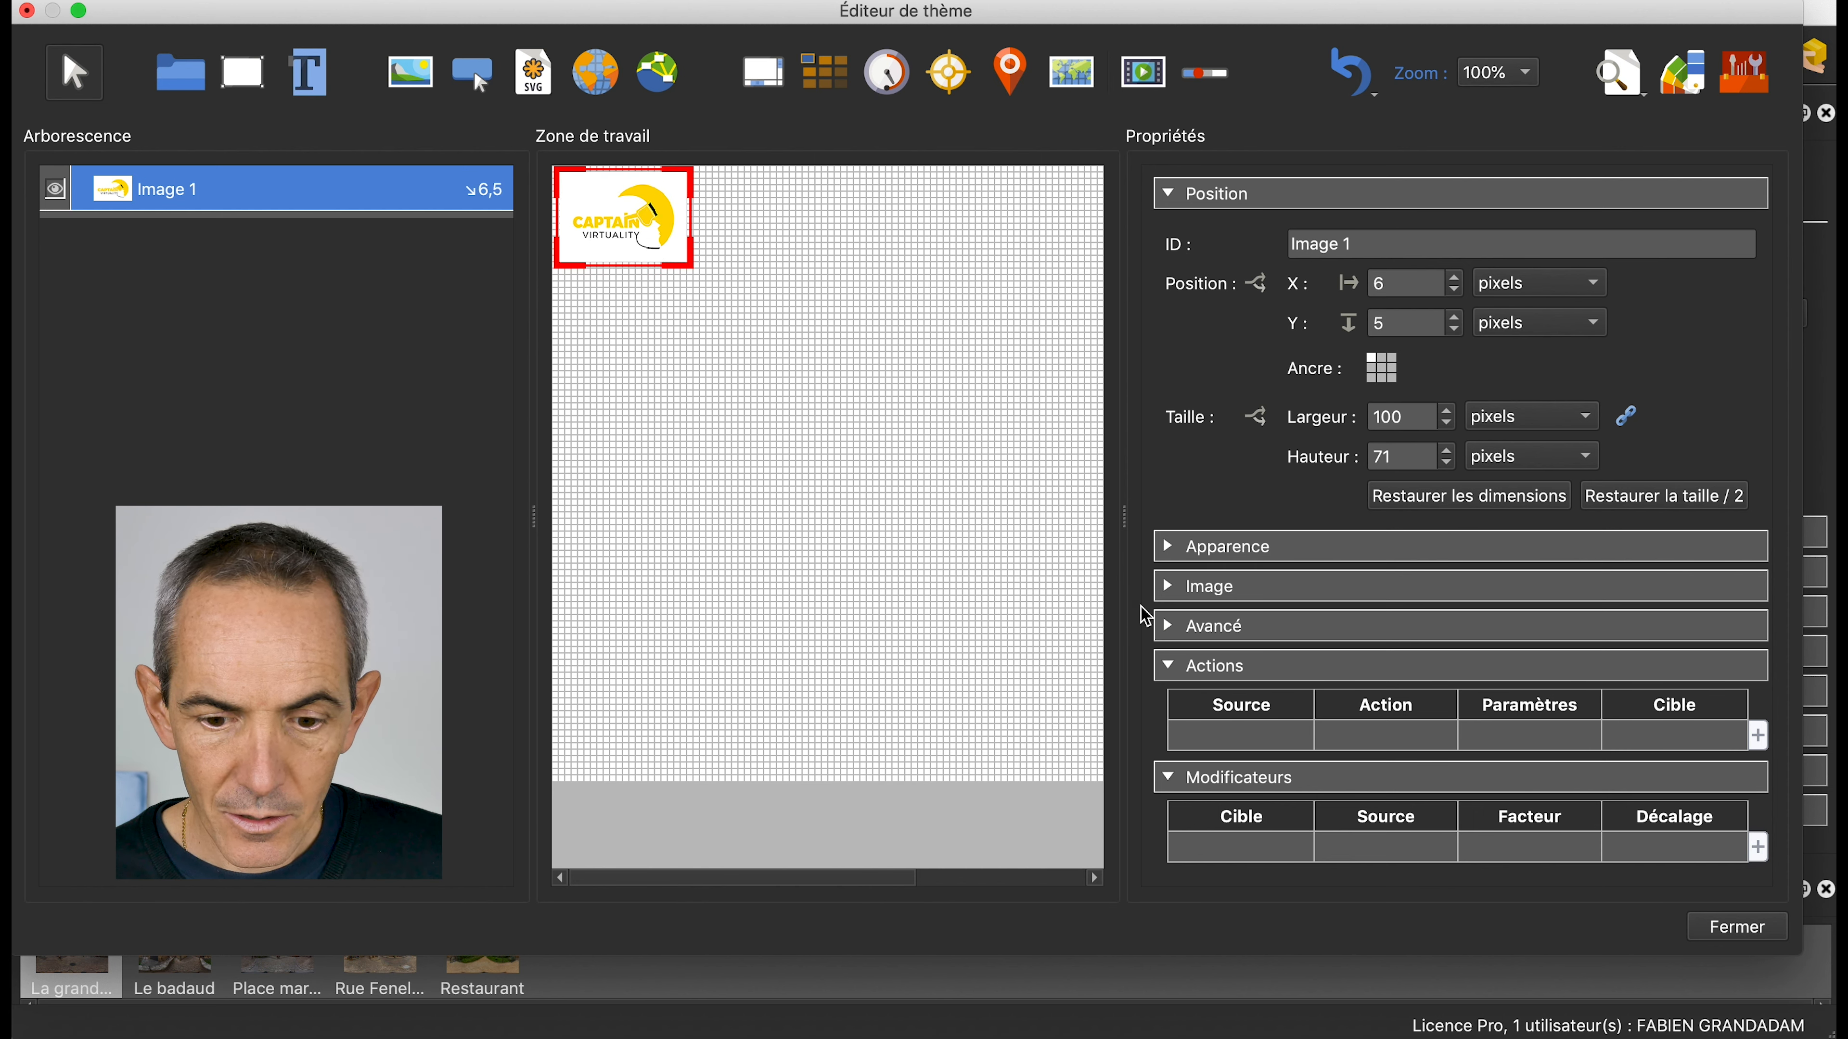
Set the logo's X position to 5 pixels
{"action": "left_click_drag", "start_coordinate": [1126, 519], "coordinate": [1525, 518]}
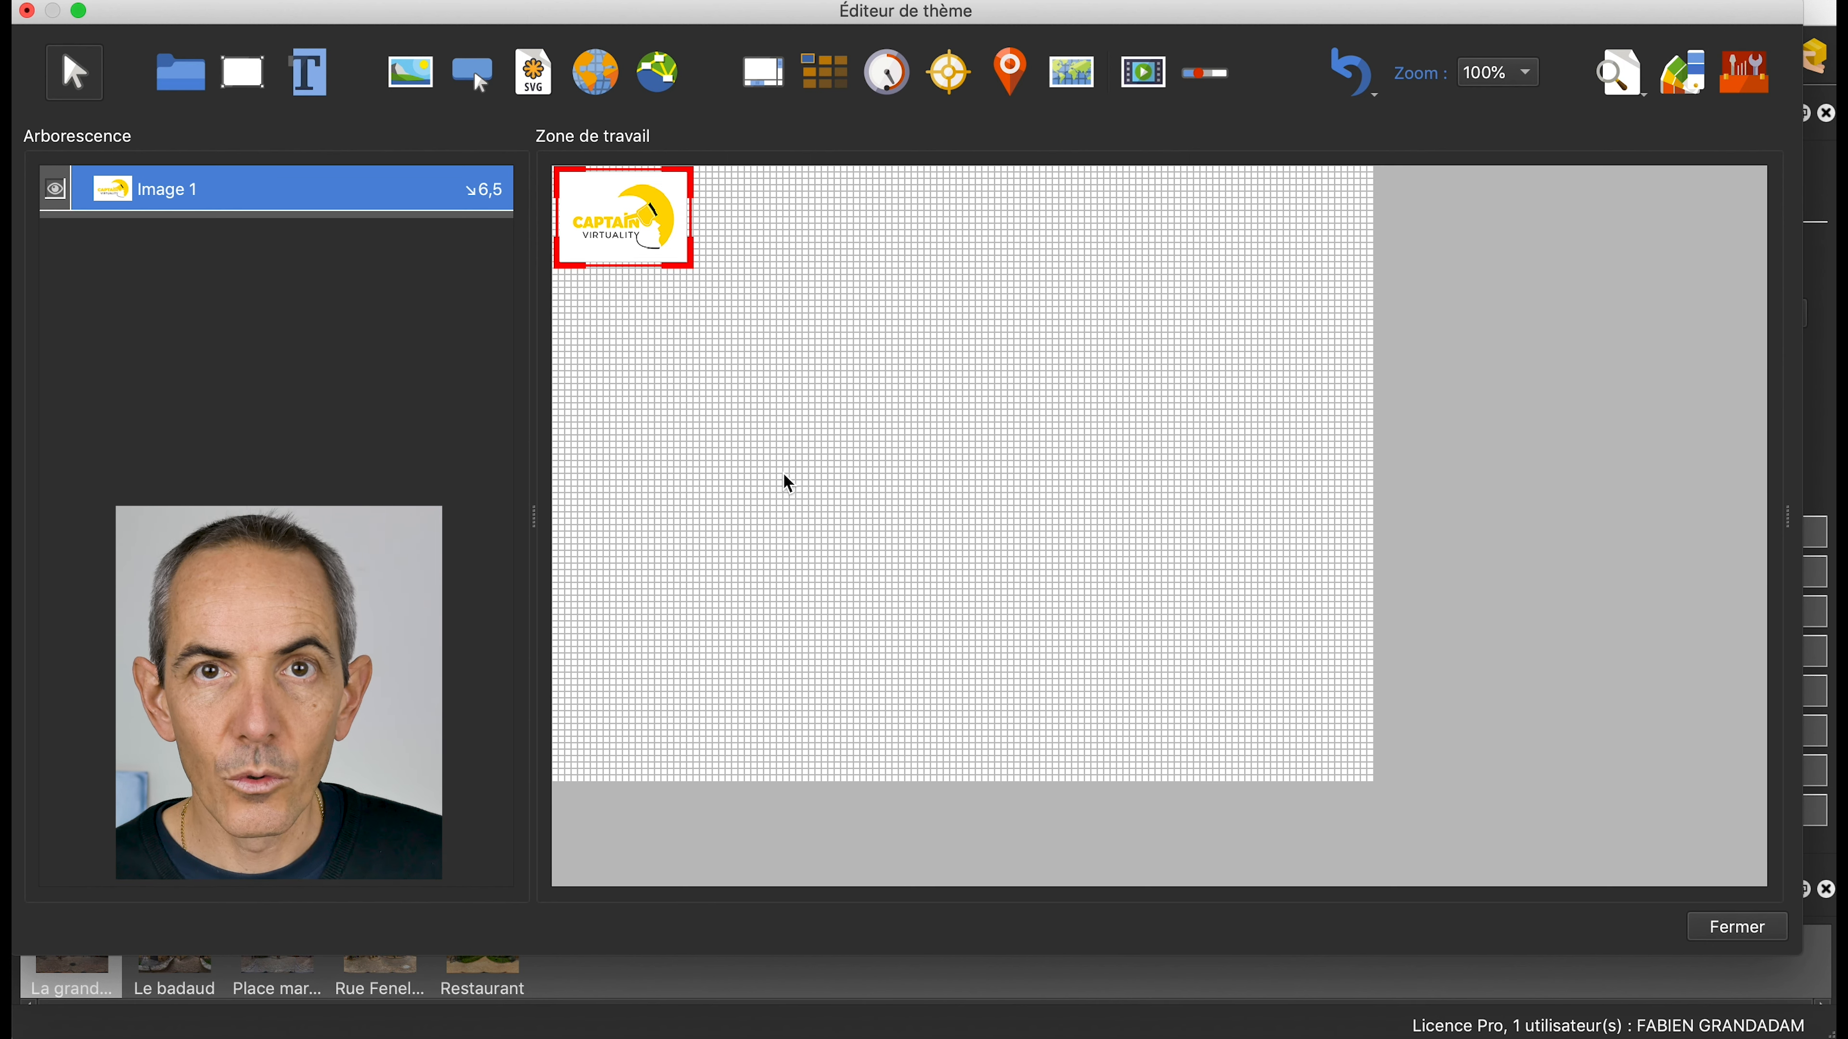
{"action": "left_click", "coordinate": [630, 240]}
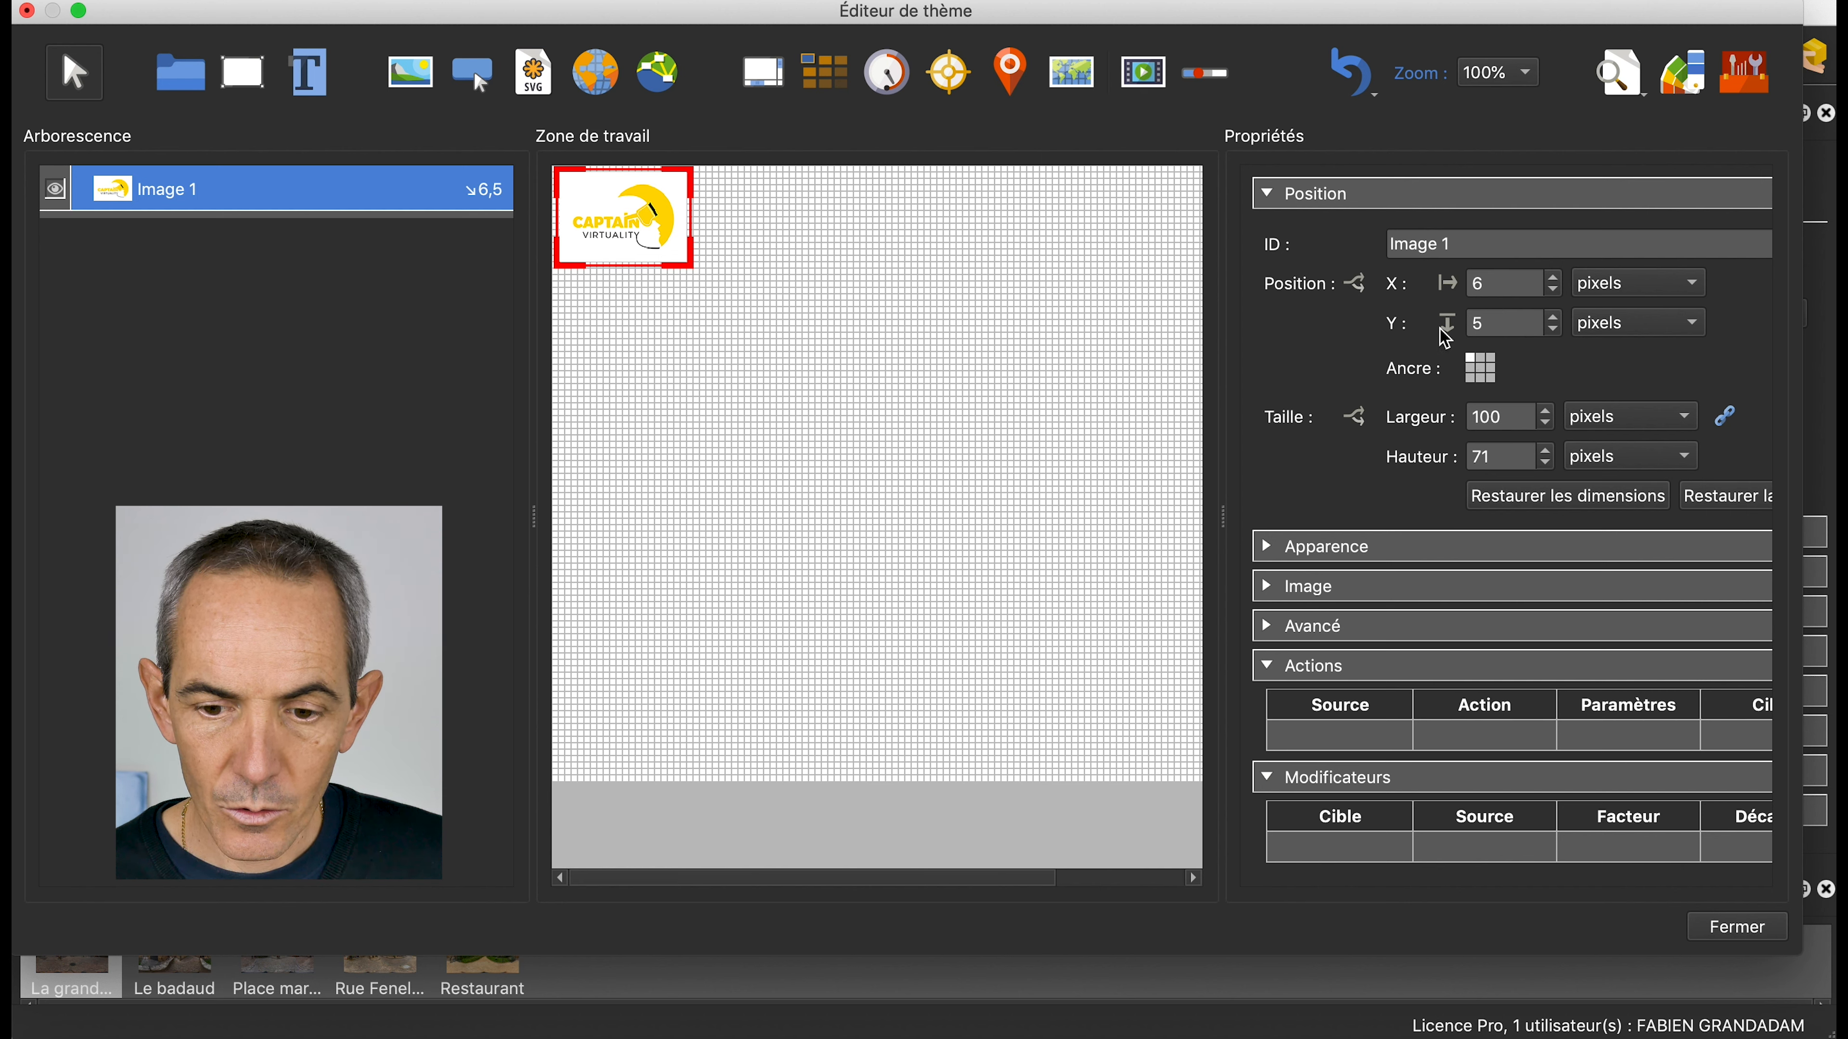
{"action": "left_click_drag", "start_coordinate": [1487, 282], "coordinate": [1470, 295]}
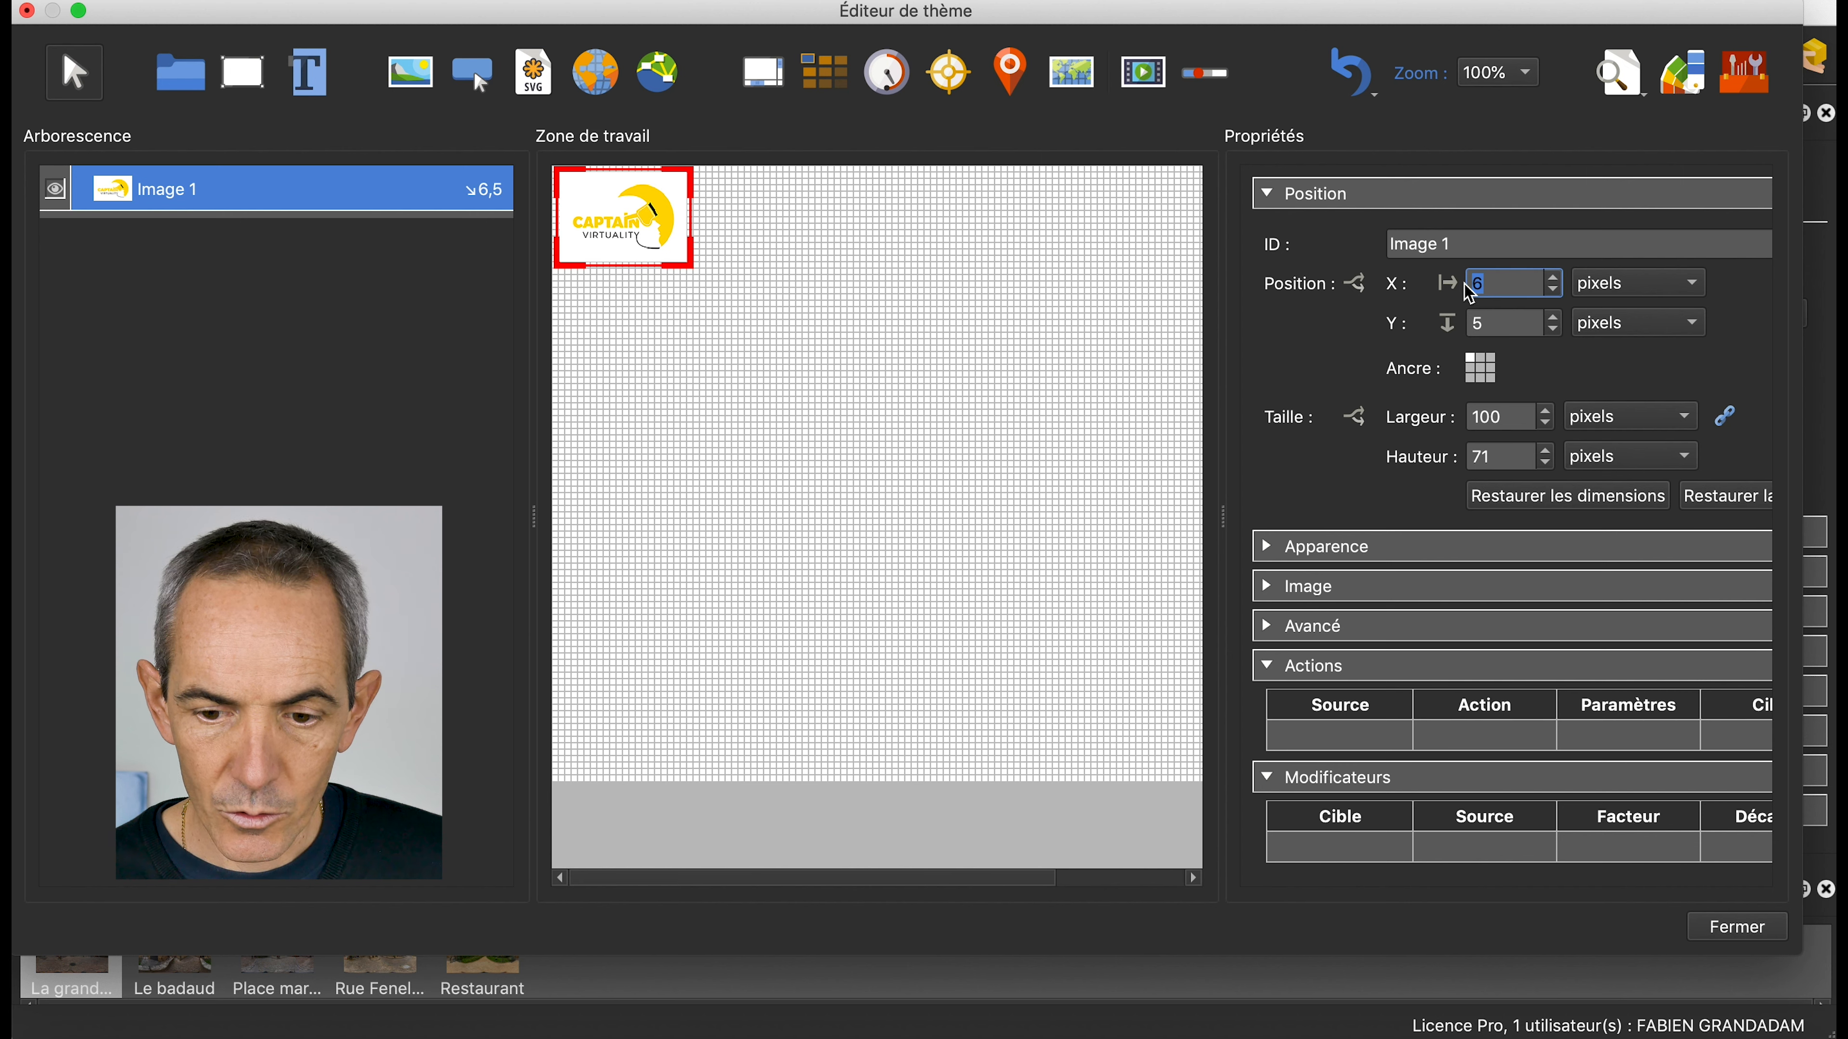
{"action": "type", "text": "5"}
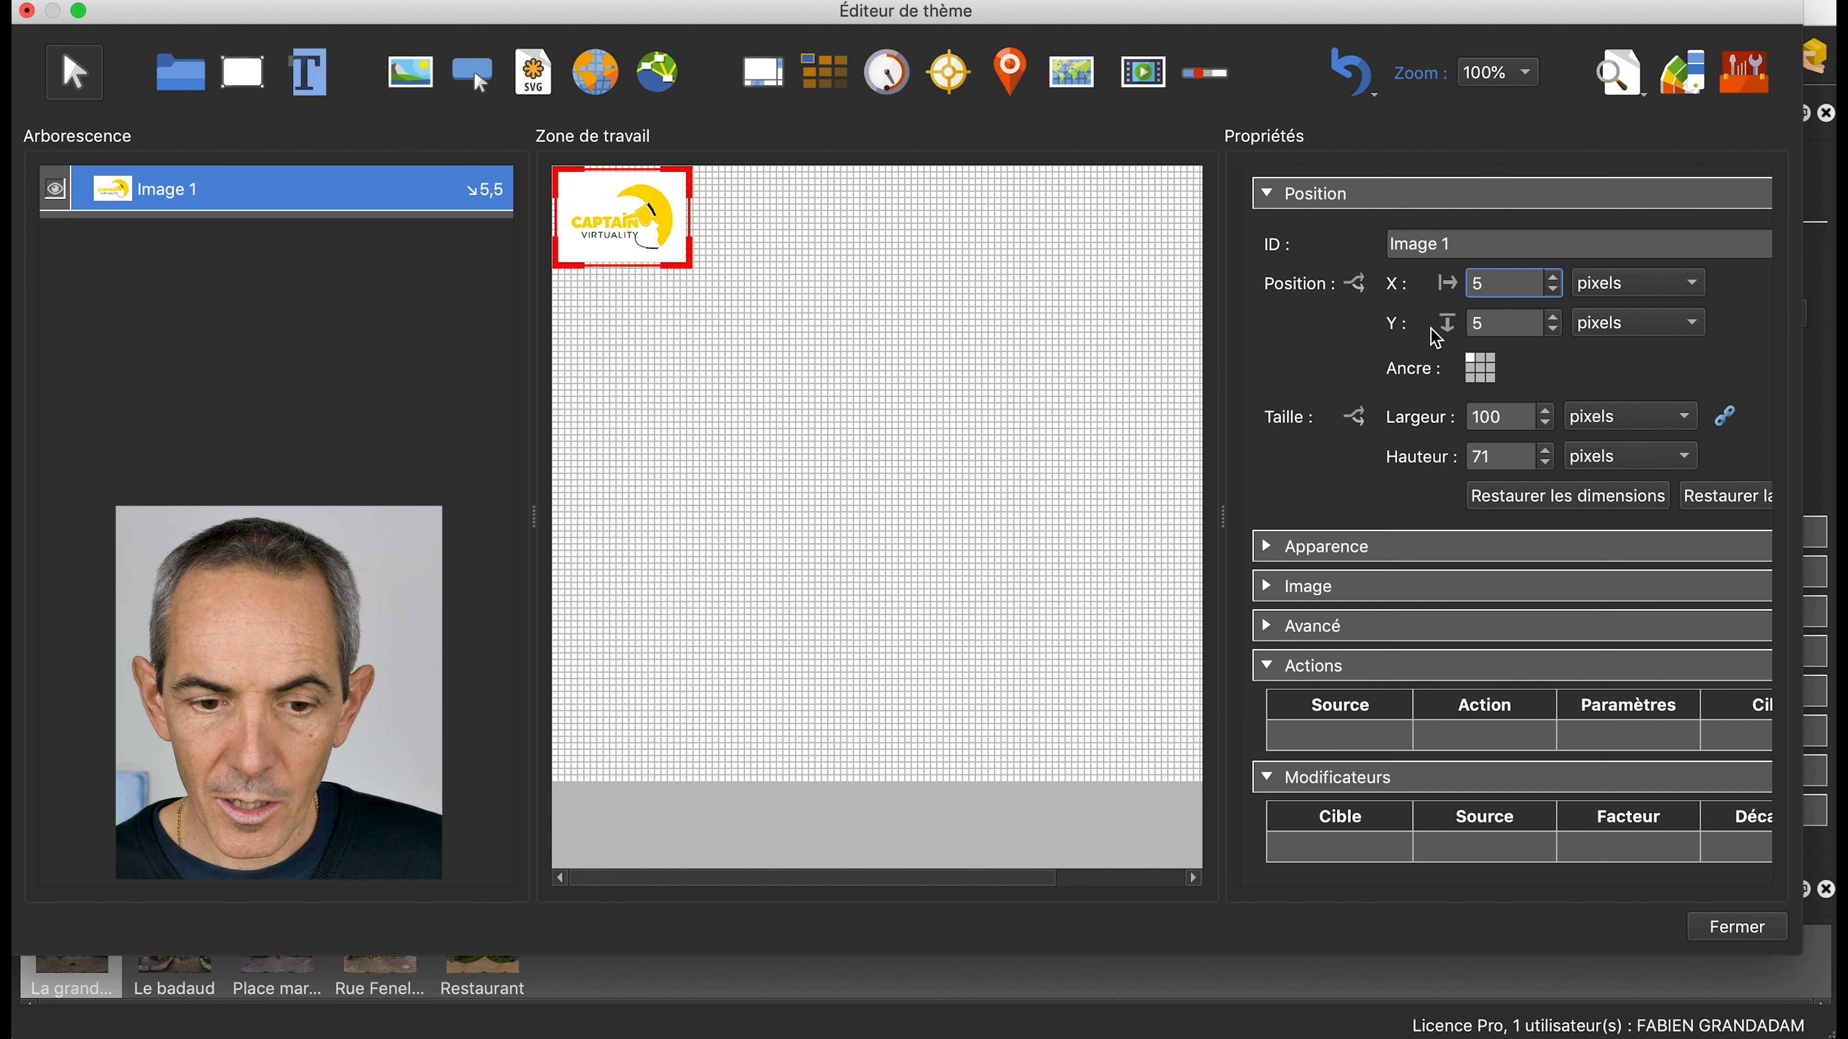
Enable the hand cursor (Curseur type main) for the logo and display its image settings
{"action": "left_click", "coordinate": [1267, 547]}
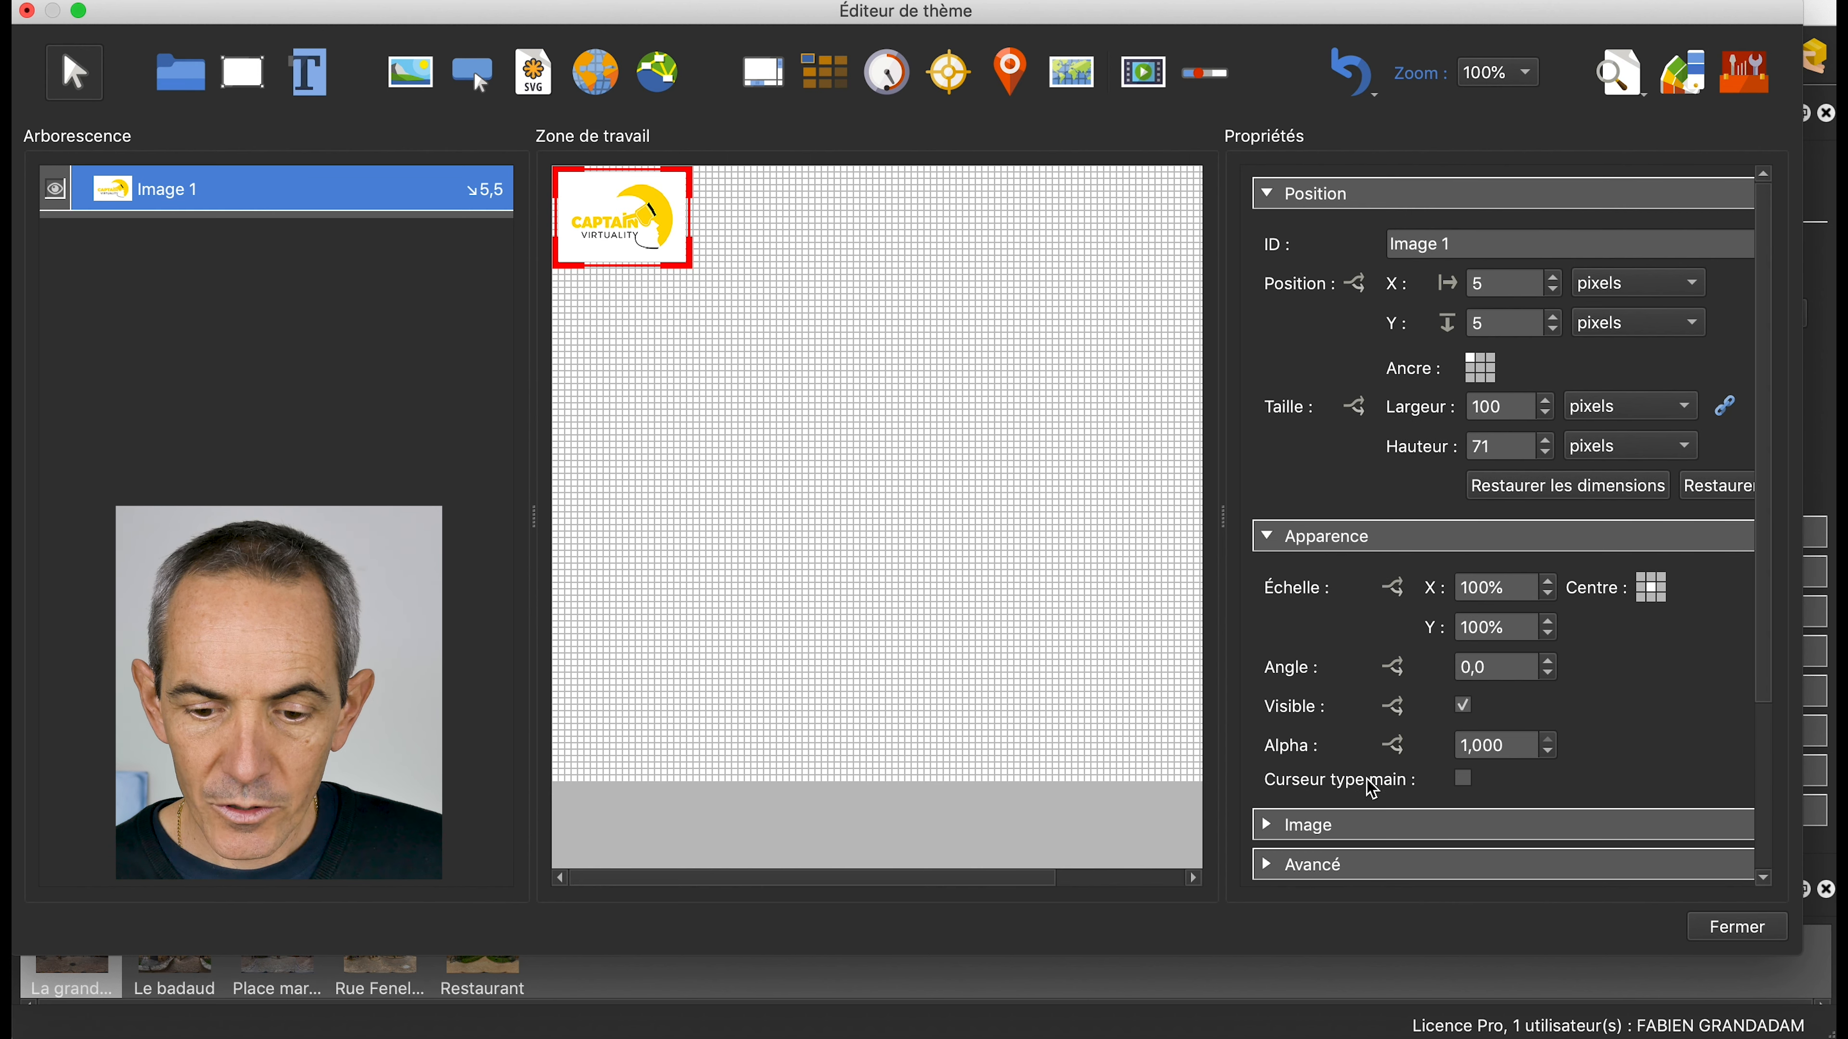
{"action": "left_click", "coordinate": [1465, 780]}
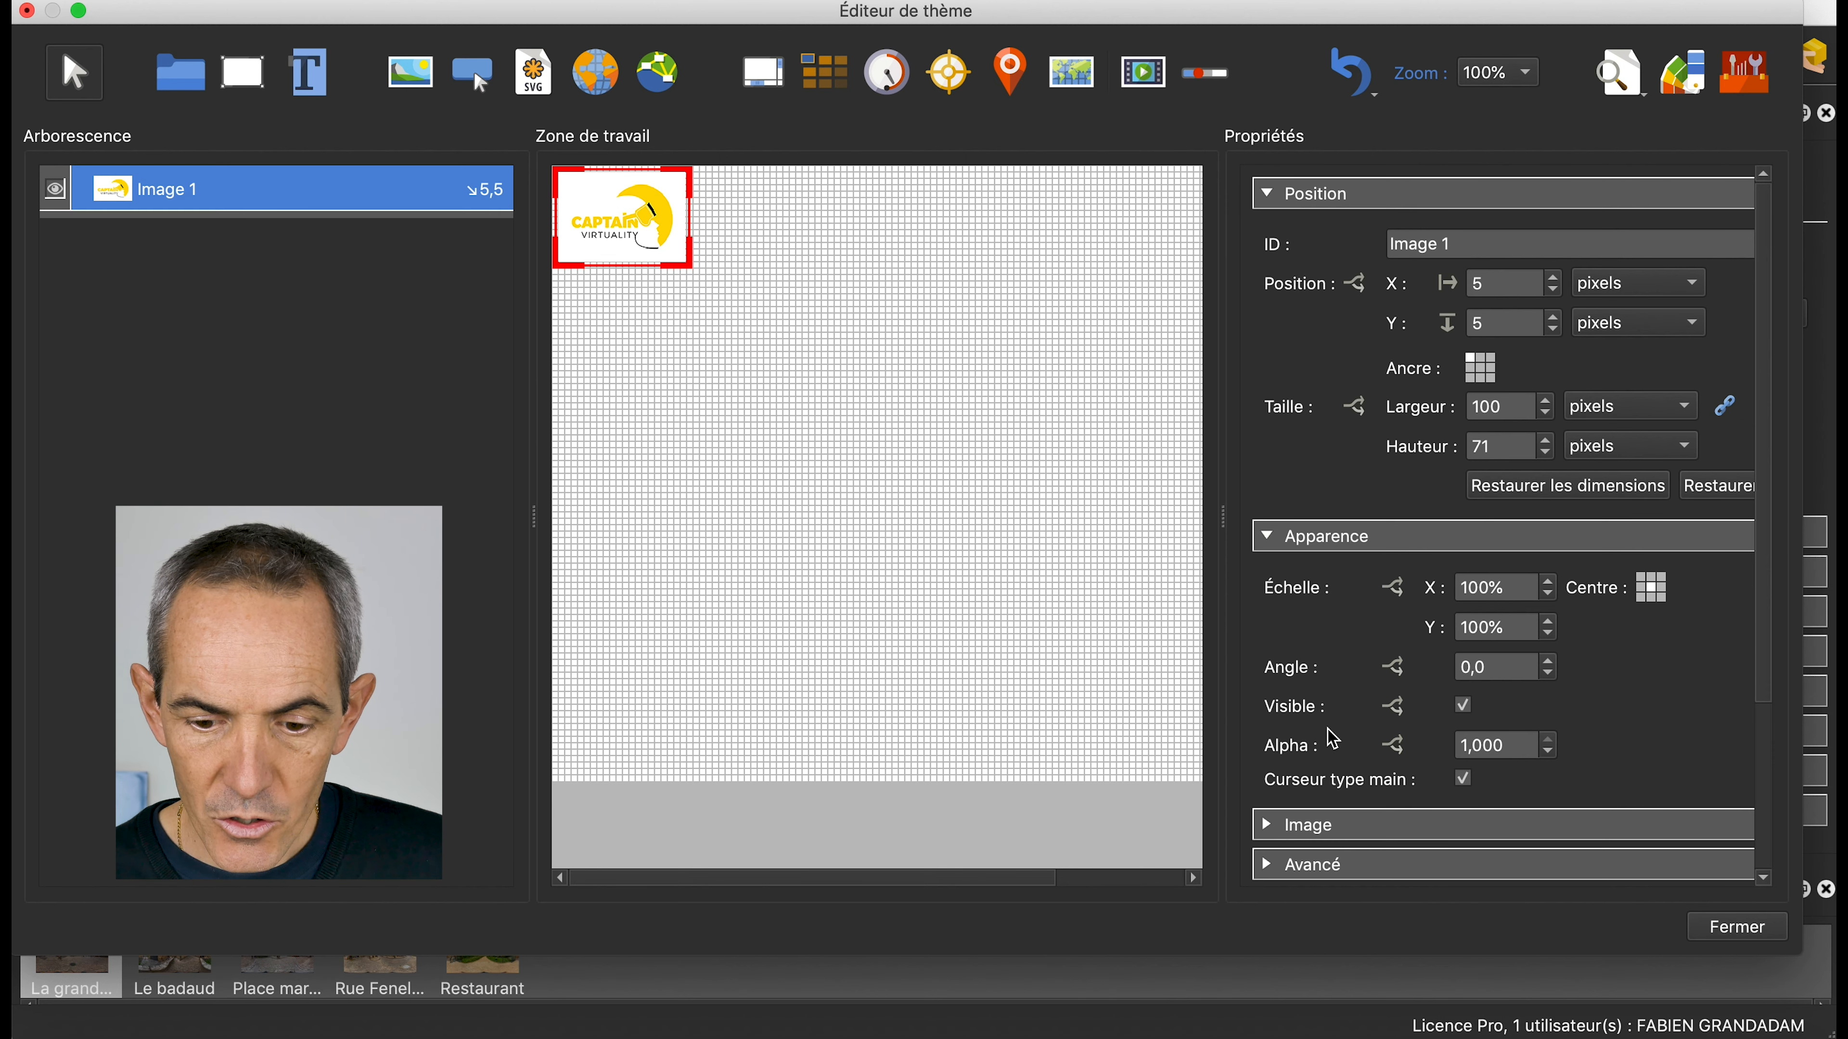
{"action": "left_click", "coordinate": [1309, 824]}
{"action": "scroll", "coordinate": [1210, 817], "scroll_direction": "down", "scroll_amount": 5}
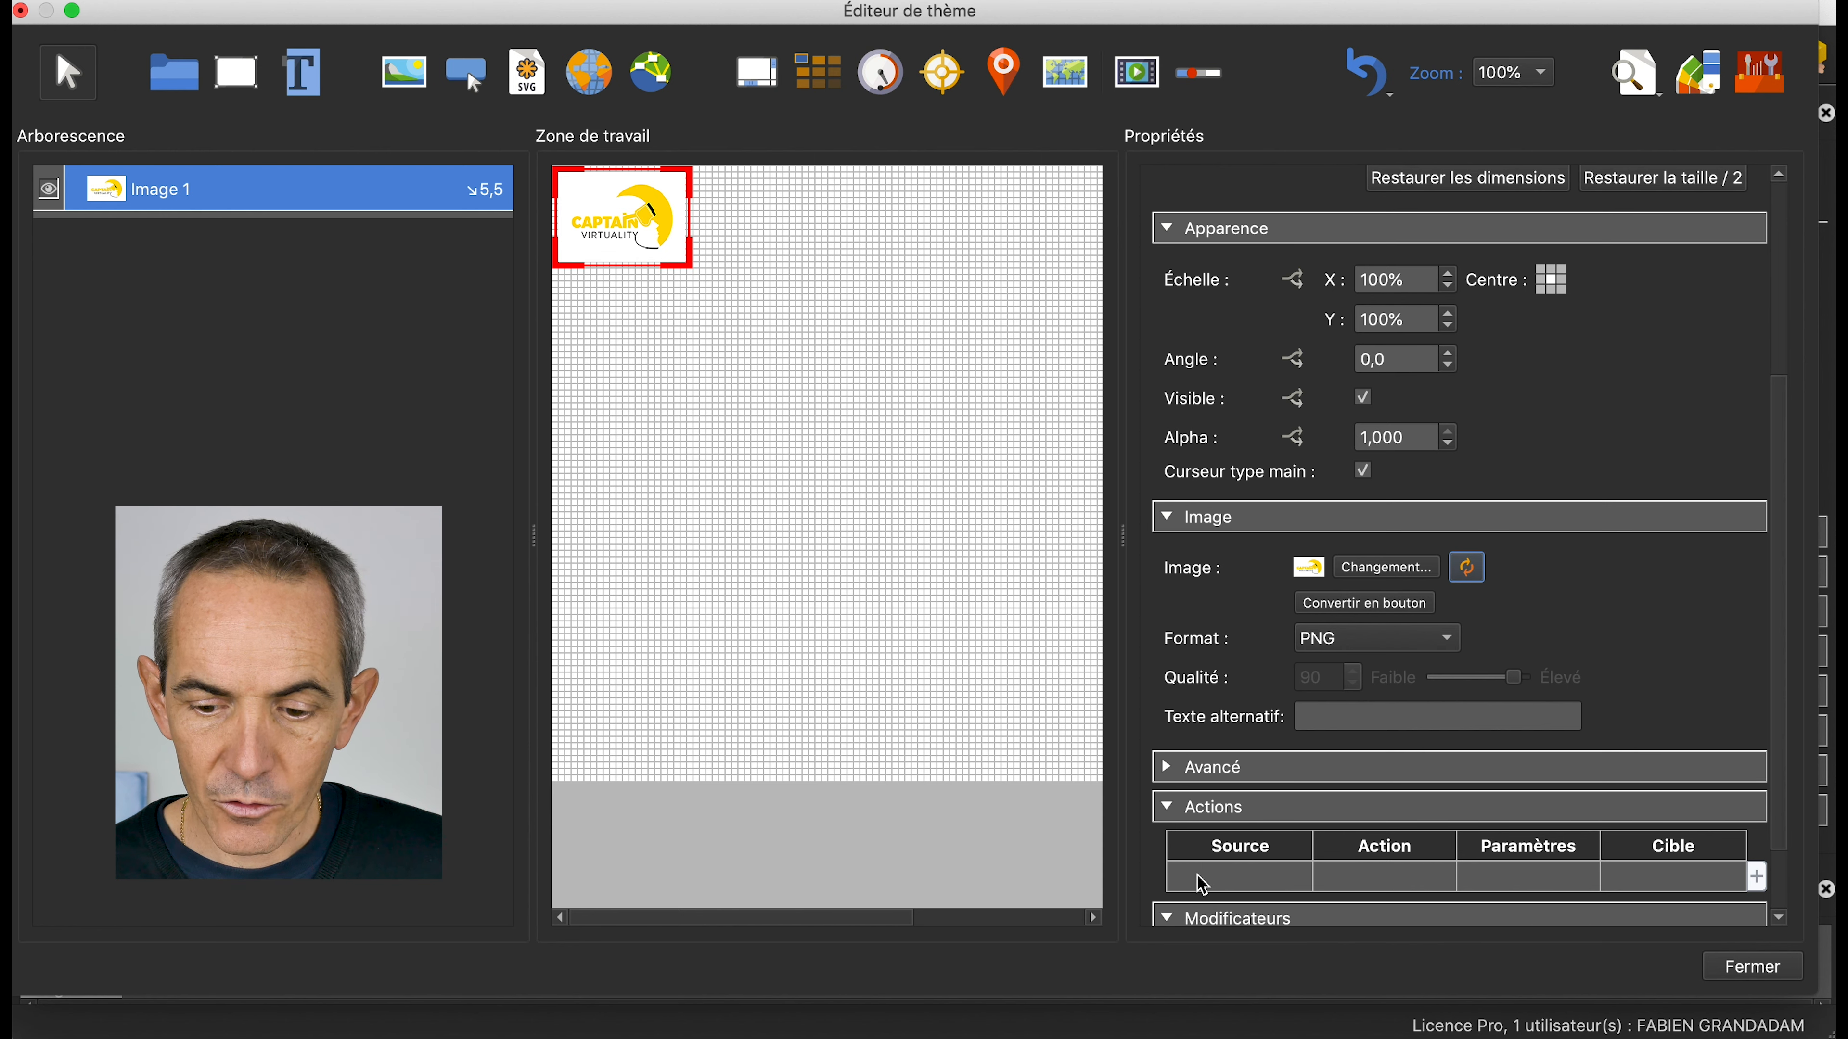
Add an action to the logo with source Clic Souris and action Atteindre l'URL, pasting the captainvirtuality.com web address
{"action": "left_click", "coordinate": [1757, 877]}
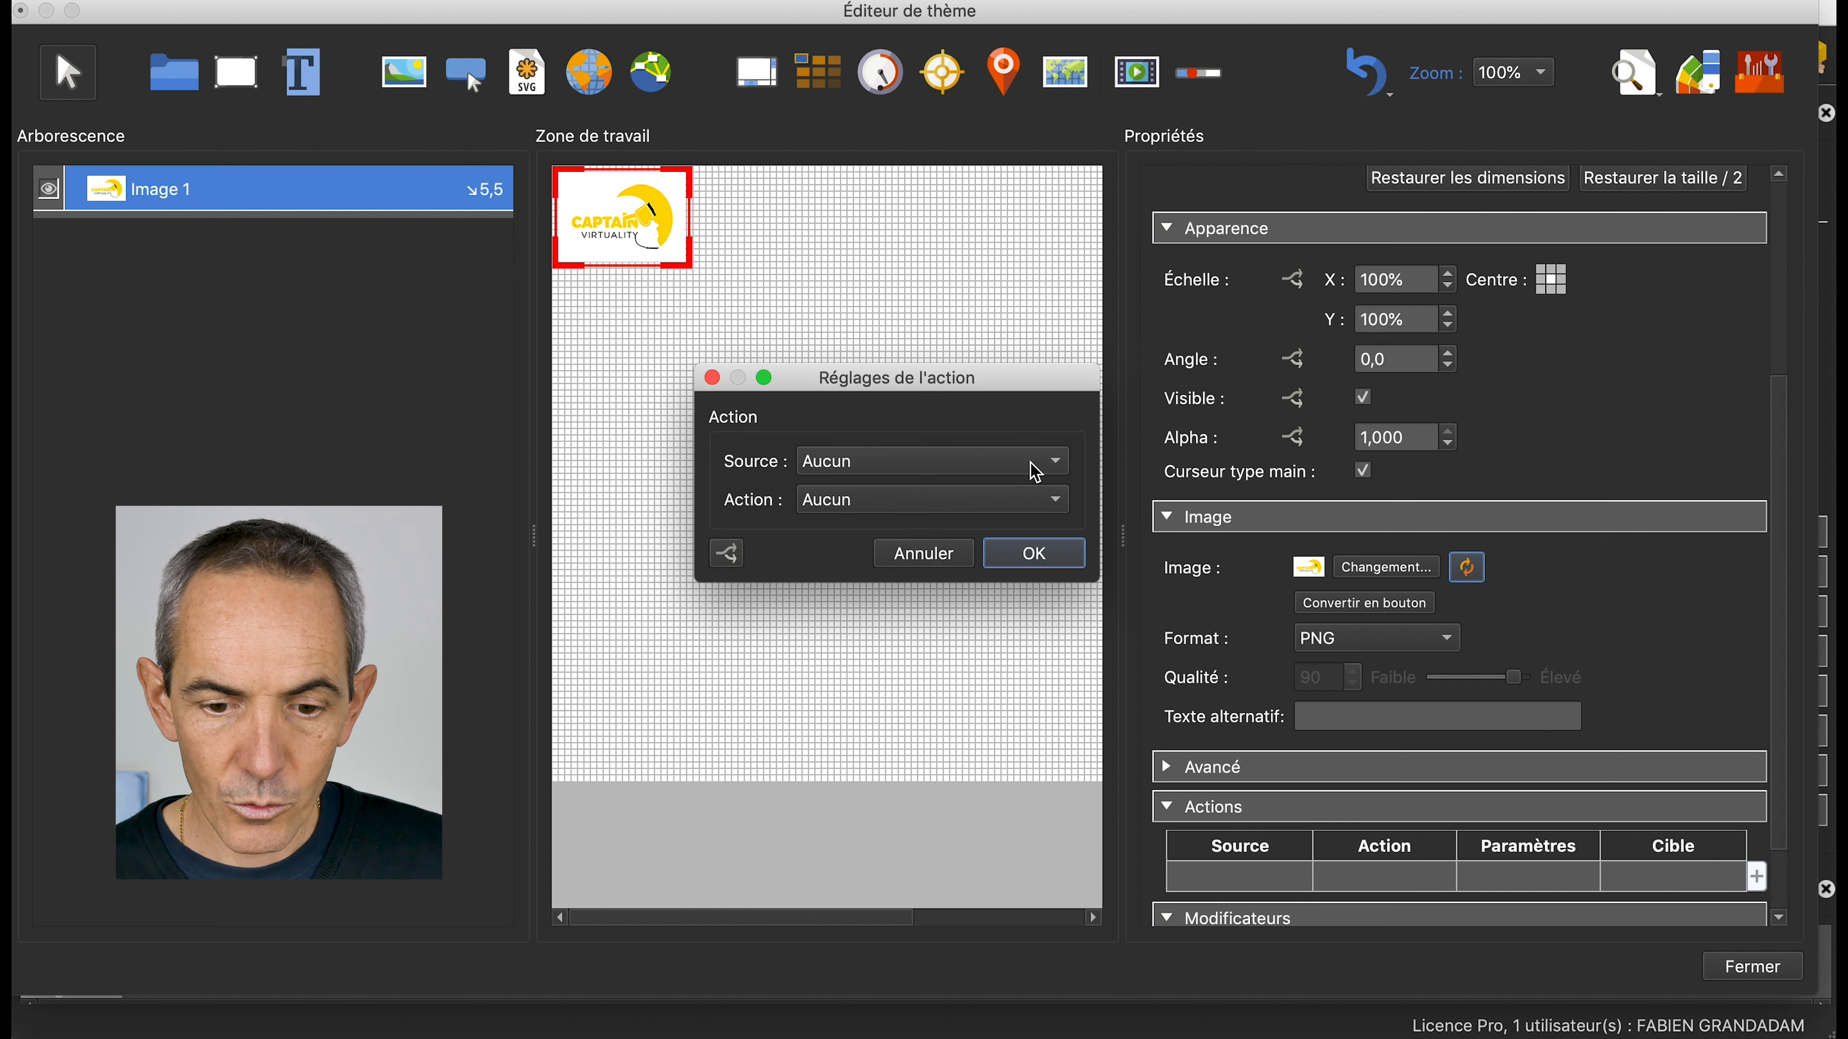
{"action": "left_click", "coordinate": [1055, 471]}
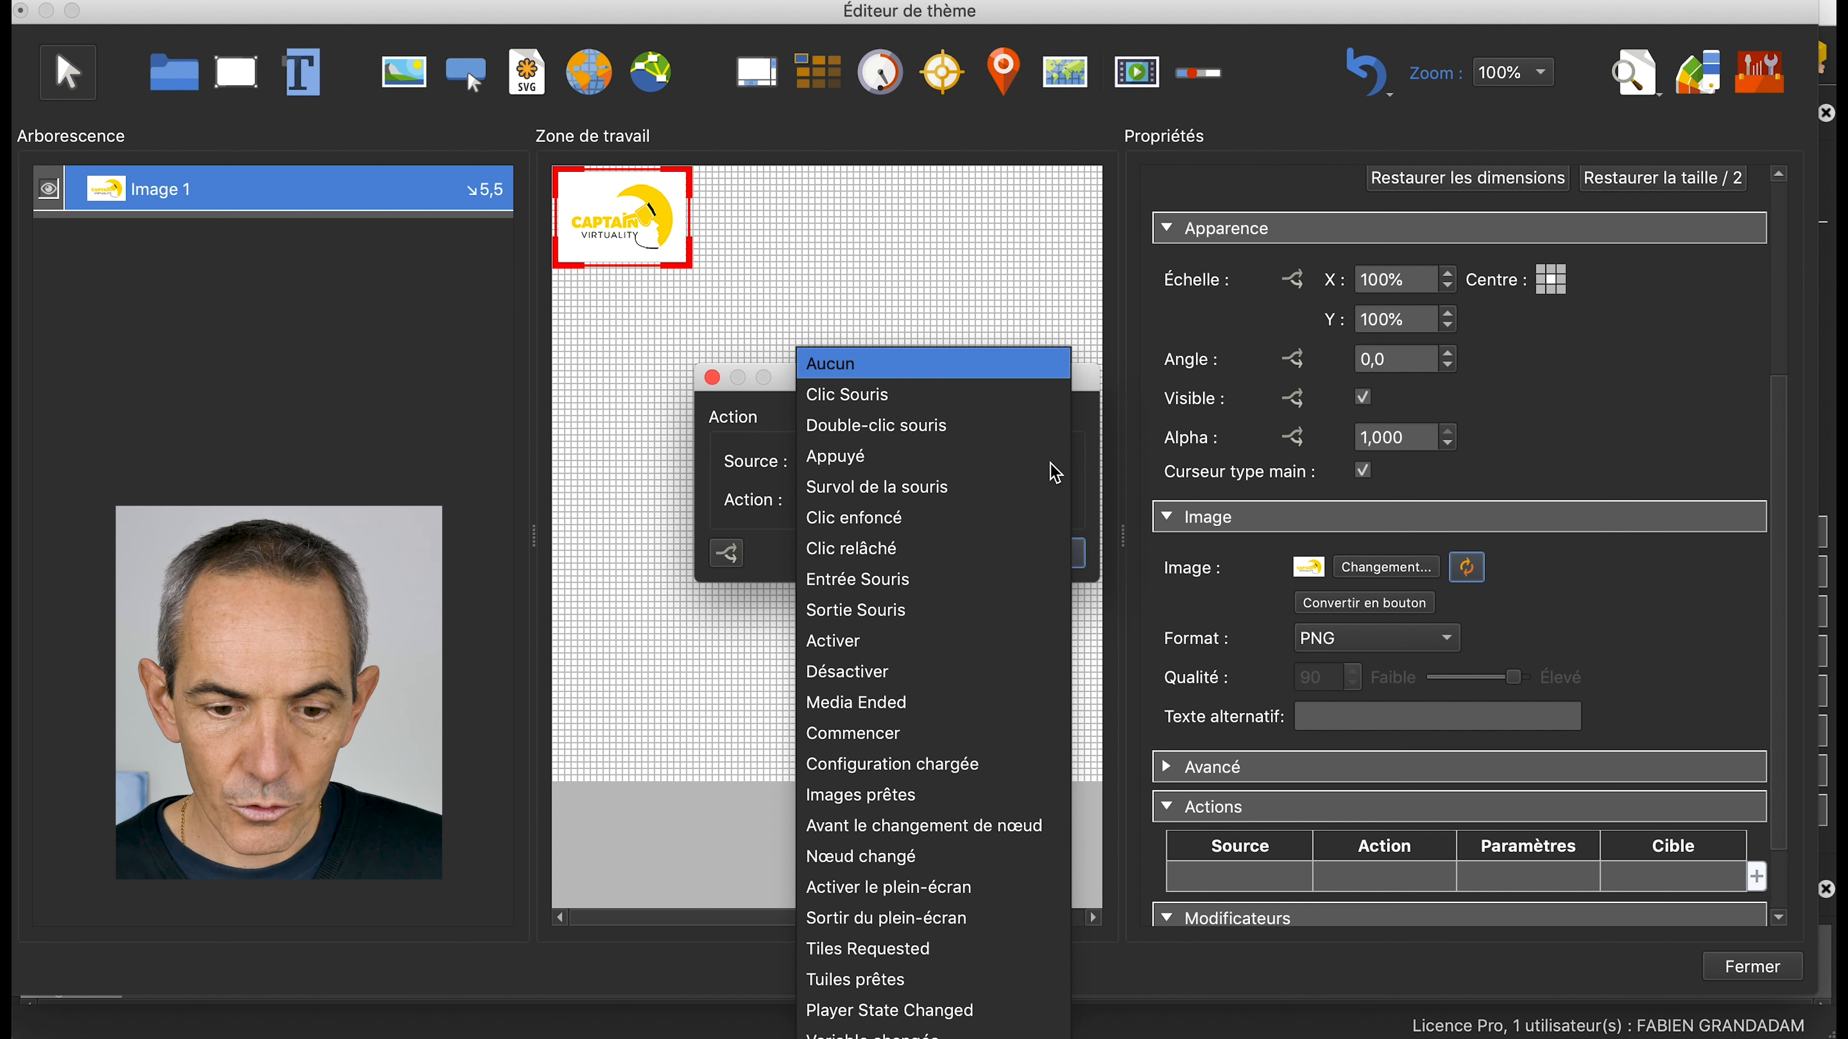
{"action": "left_click", "coordinate": [950, 415]}
{"action": "left_click", "coordinate": [1052, 502]}
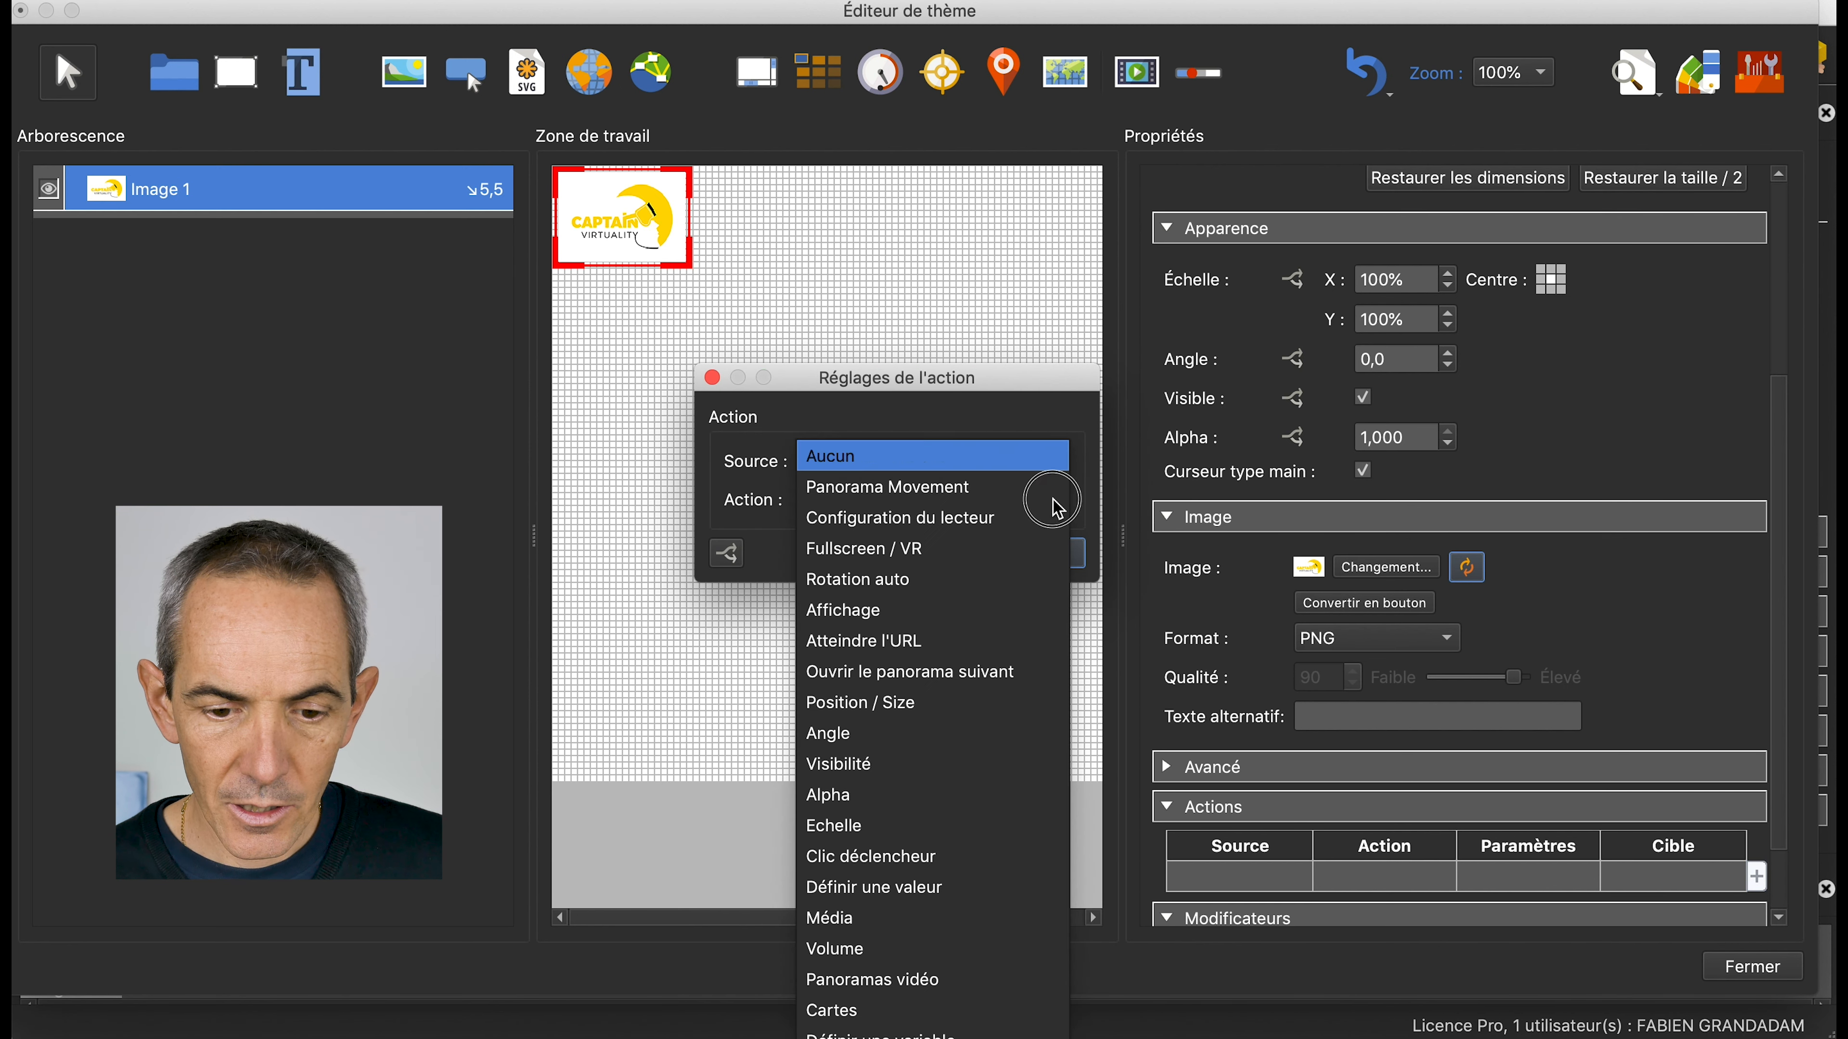
{"action": "left_click", "coordinate": [955, 642]}
{"action": "left_click", "coordinate": [838, 537]}
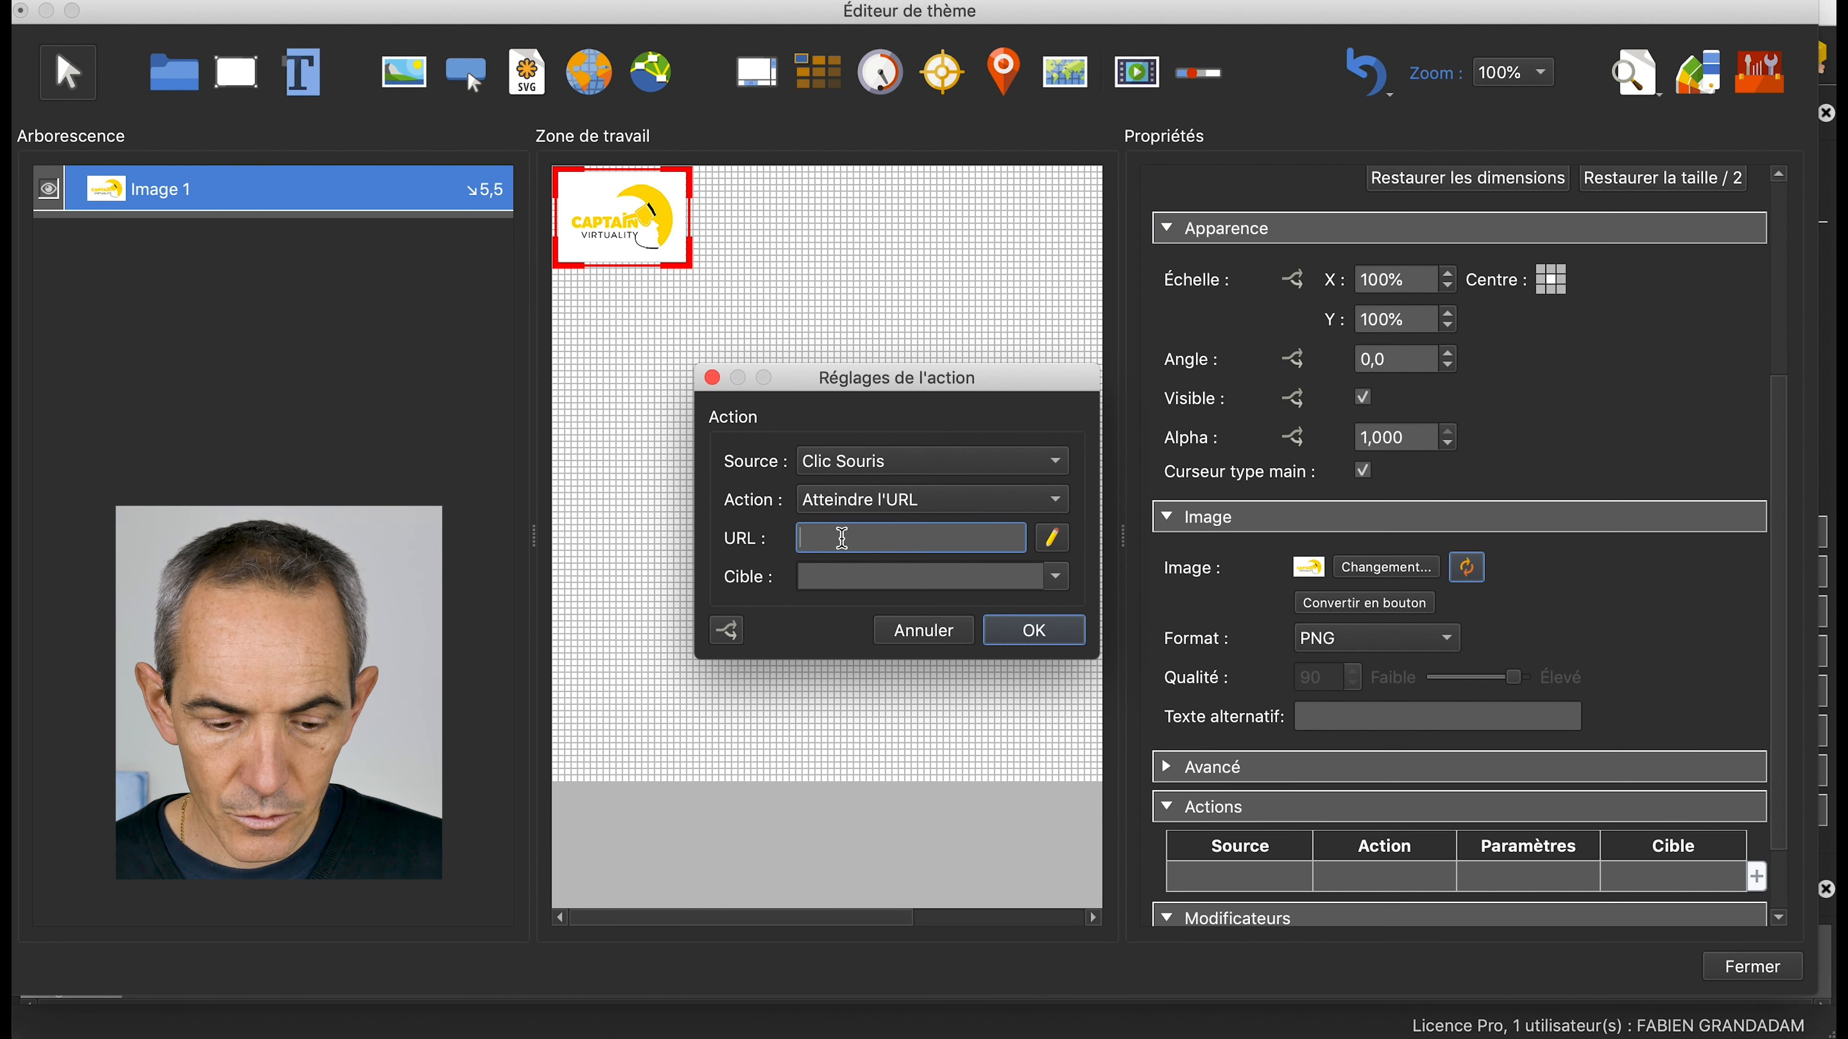
{"action": "key", "text": "super+v"}
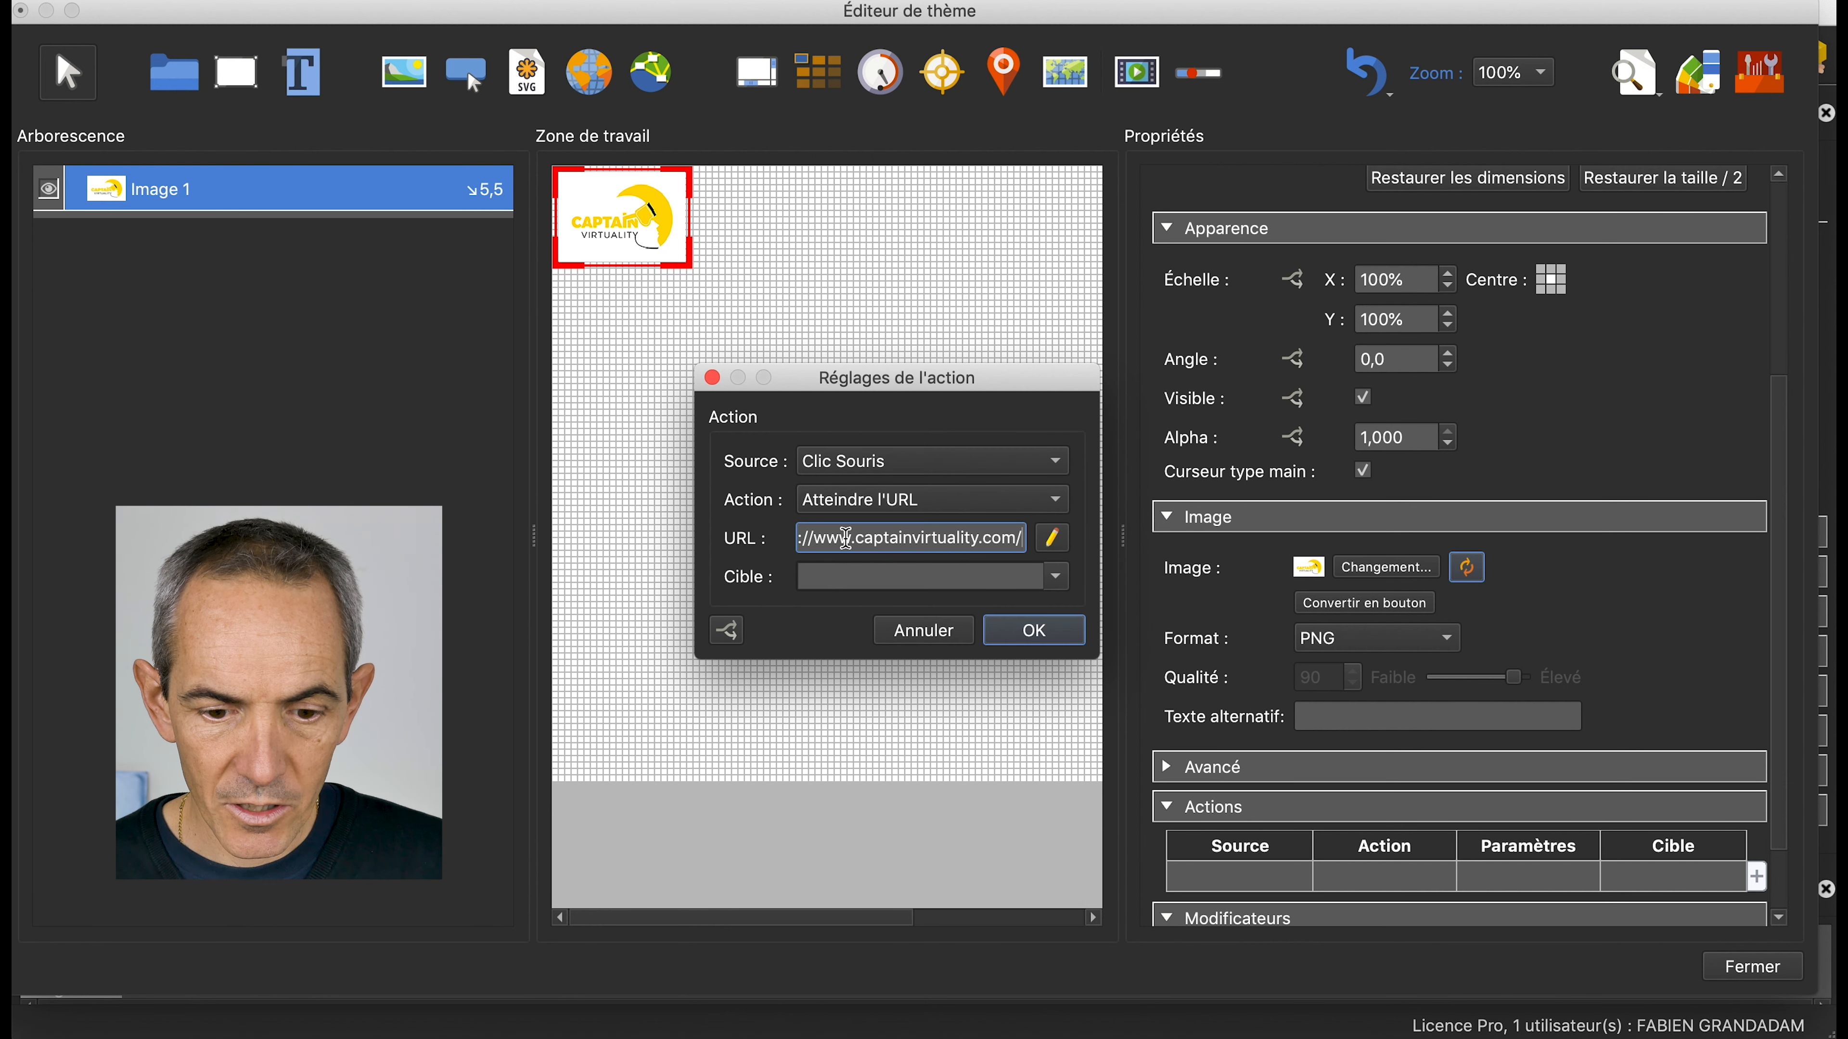
{"action": "left_click", "coordinate": [1034, 631]}
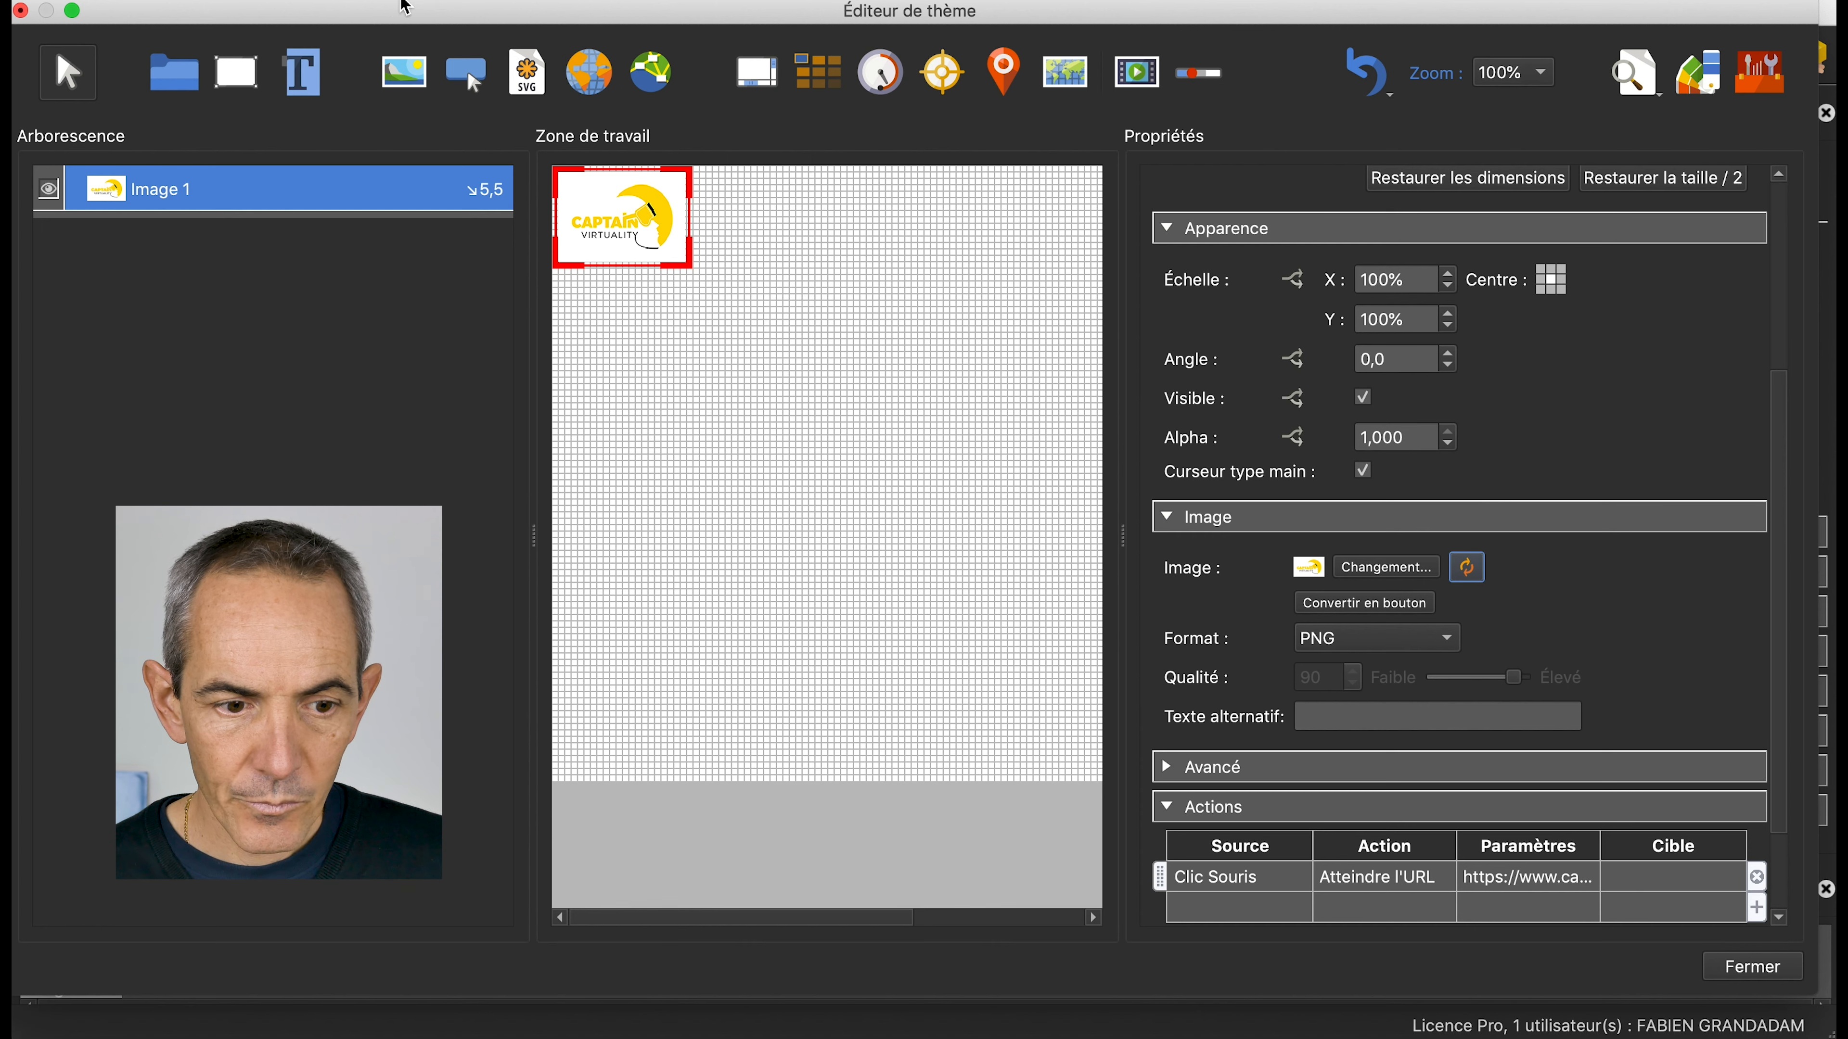
Close the theme editor and save the theme as Tuto in the Sarlat project folder on the external CaptainVirtuality drive
{"action": "left_click", "coordinate": [1724, 963]}
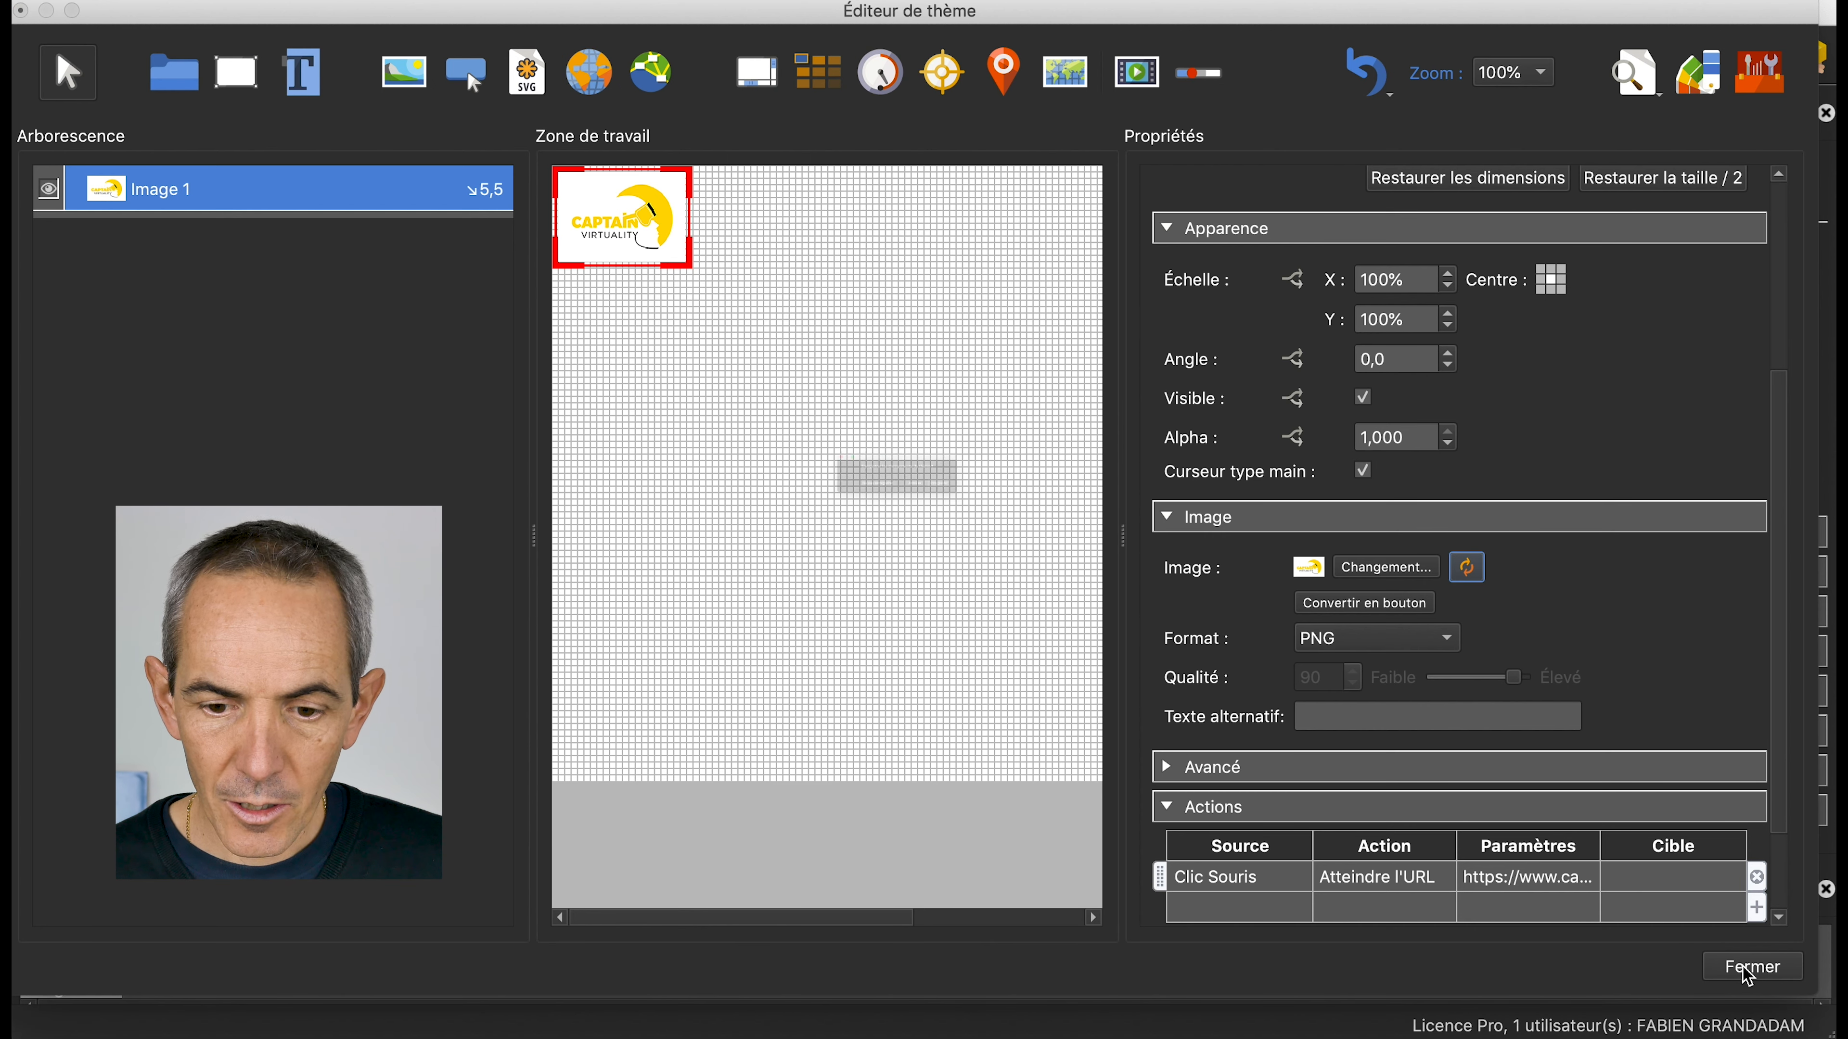
{"action": "left_click", "coordinate": [1085, 521]}
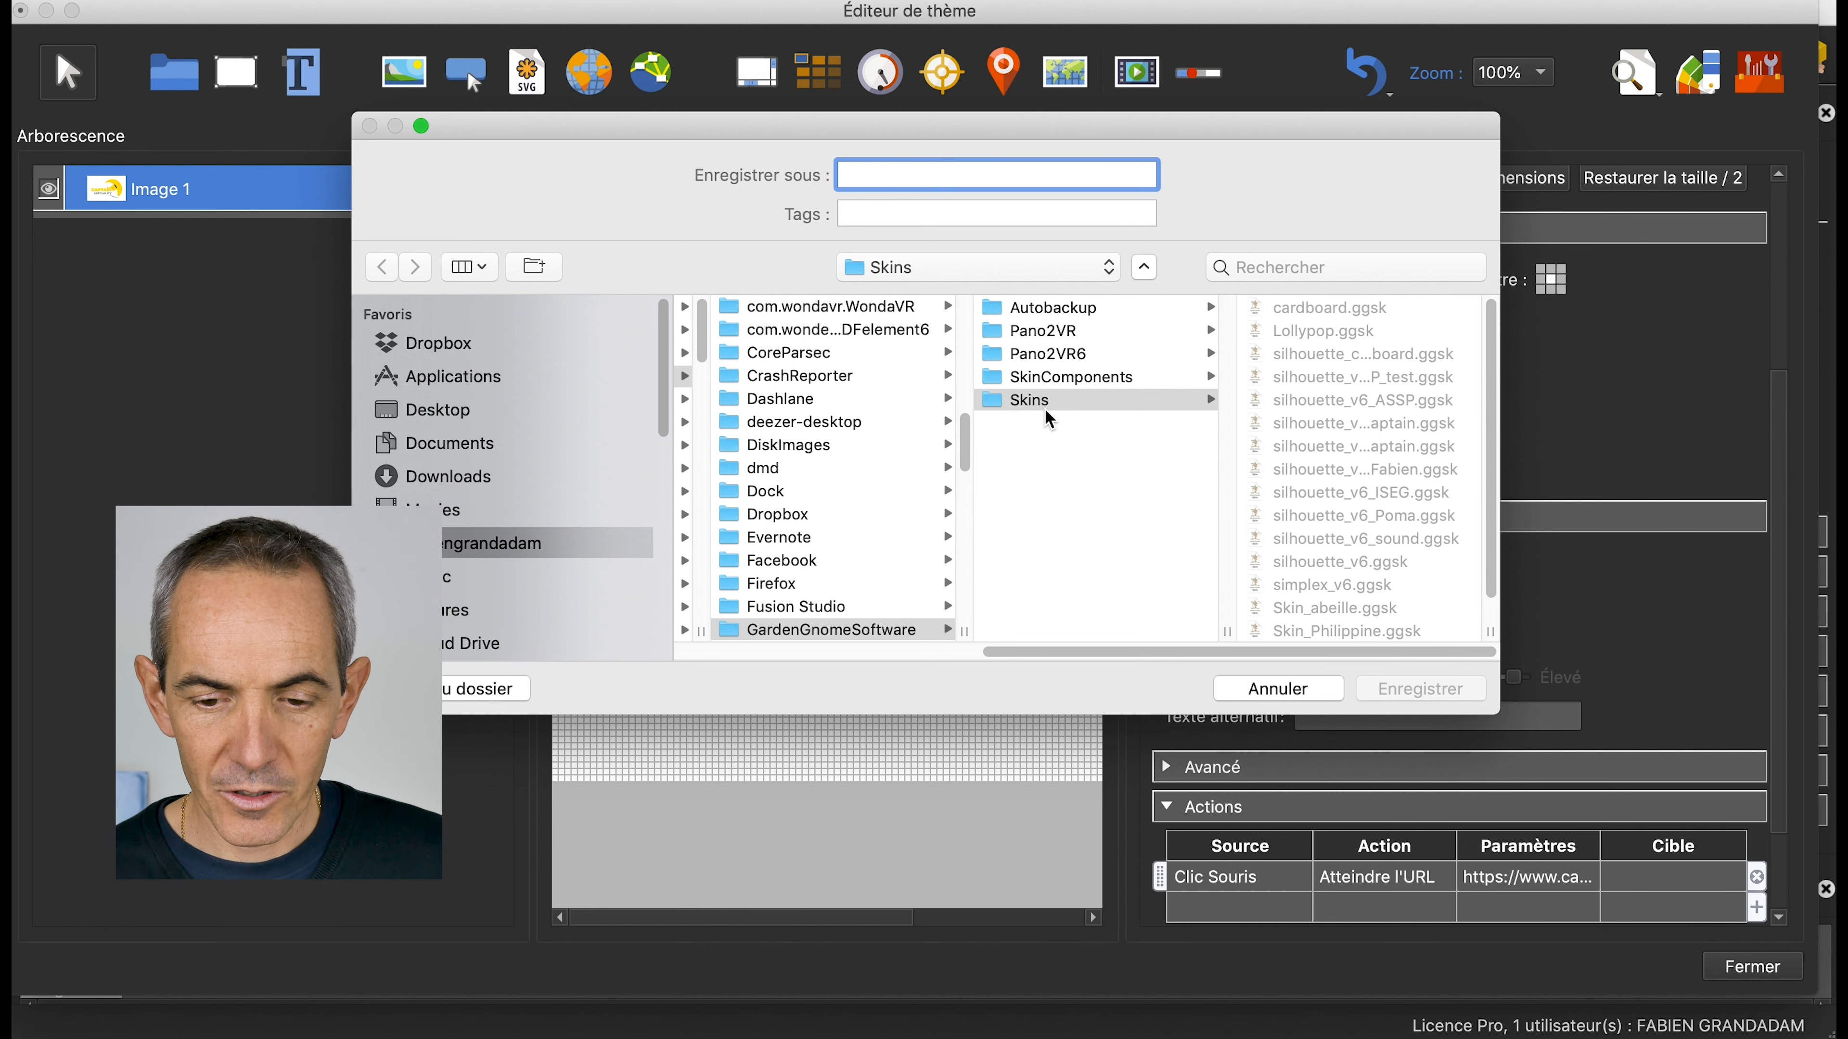
{"action": "left_click_drag", "start_coordinate": [1491, 577], "coordinate": [1488, 504]}
{"action": "scroll", "coordinate": [522, 601], "scroll_direction": "down", "scroll_amount": 5}
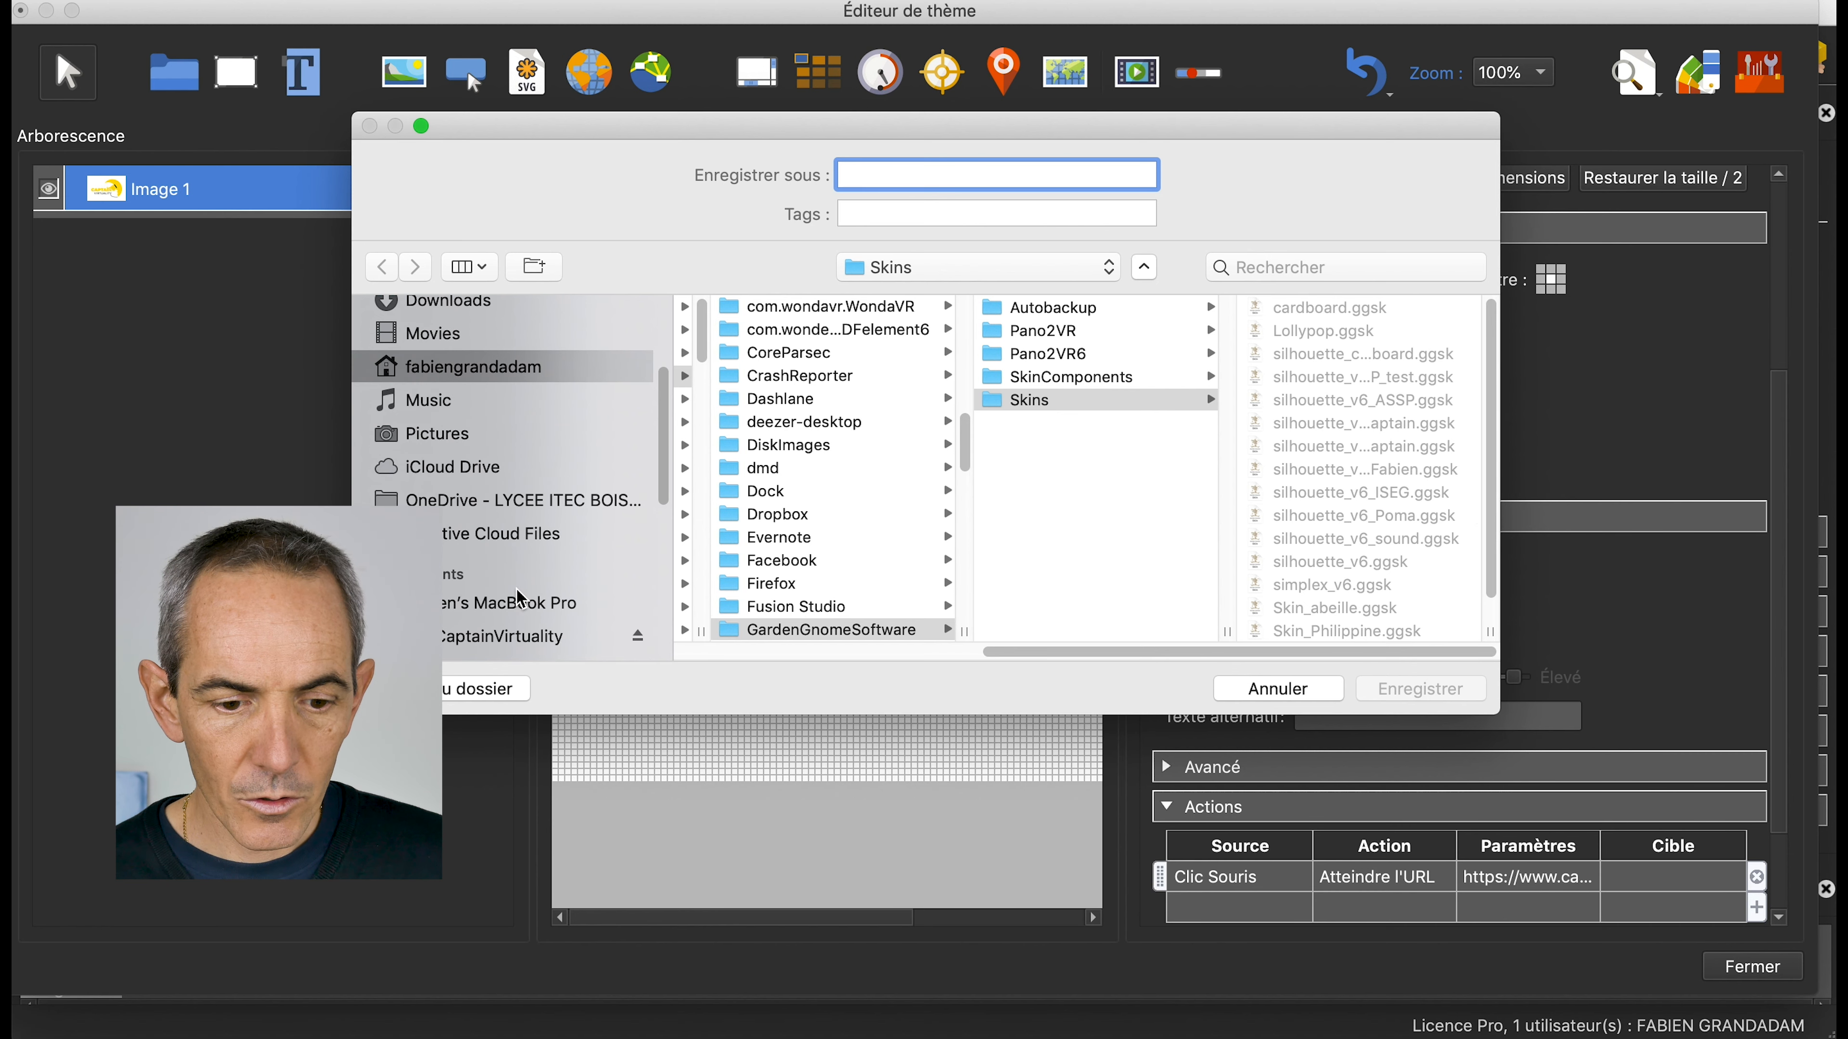
{"action": "left_click", "coordinate": [488, 624]}
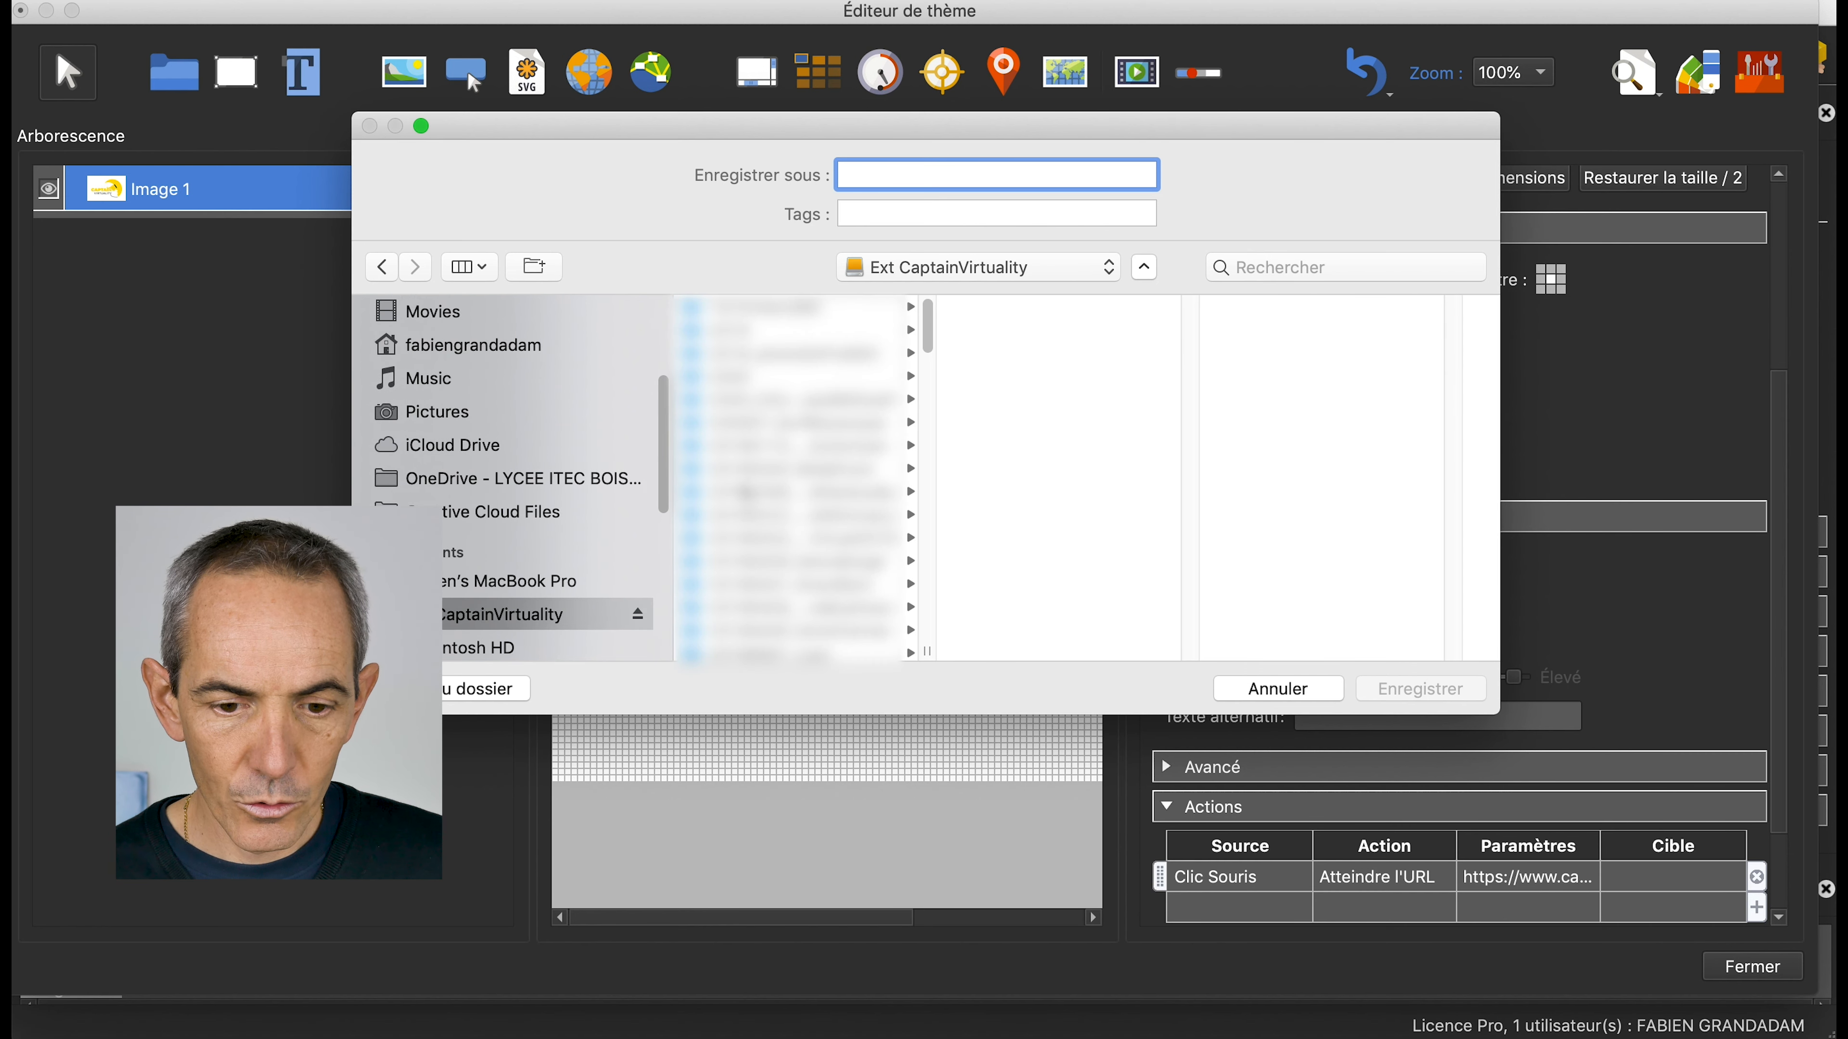
{"action": "scroll", "coordinate": [822, 503], "scroll_direction": "down", "scroll_amount": 10}
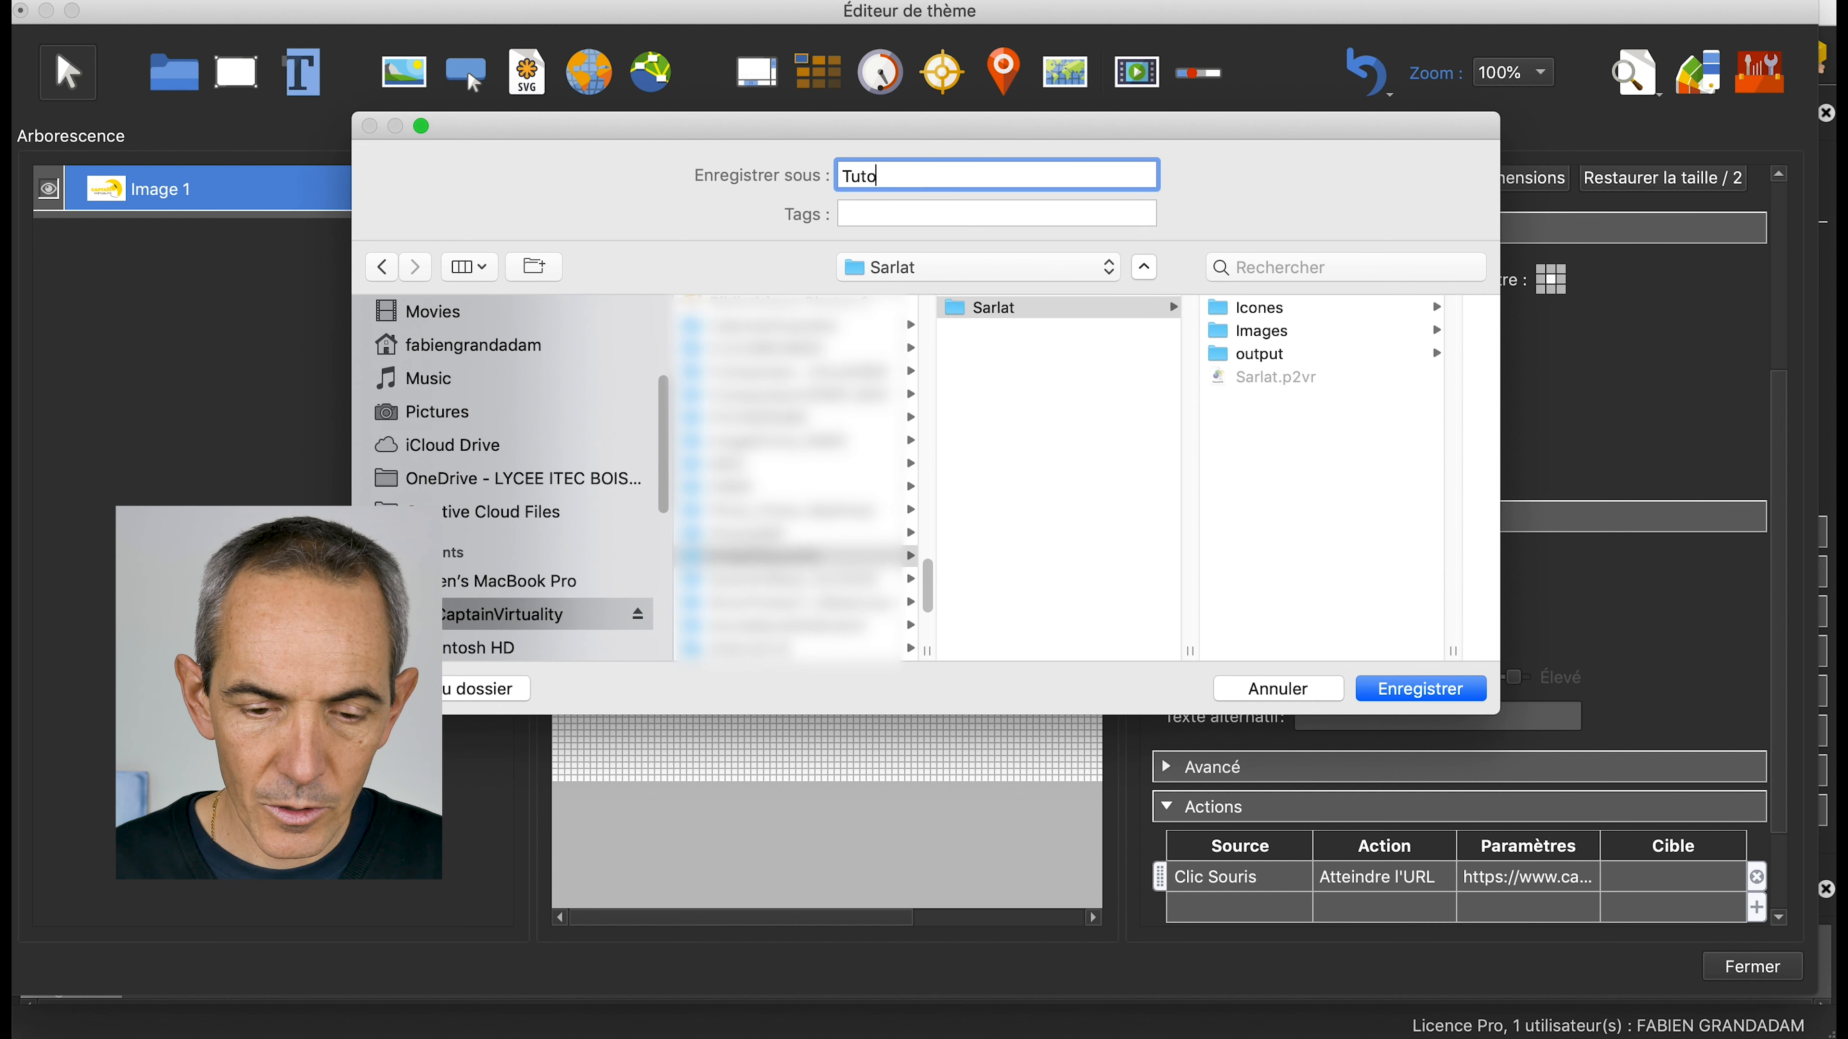
{"action": "left_click", "coordinate": [1410, 700]}
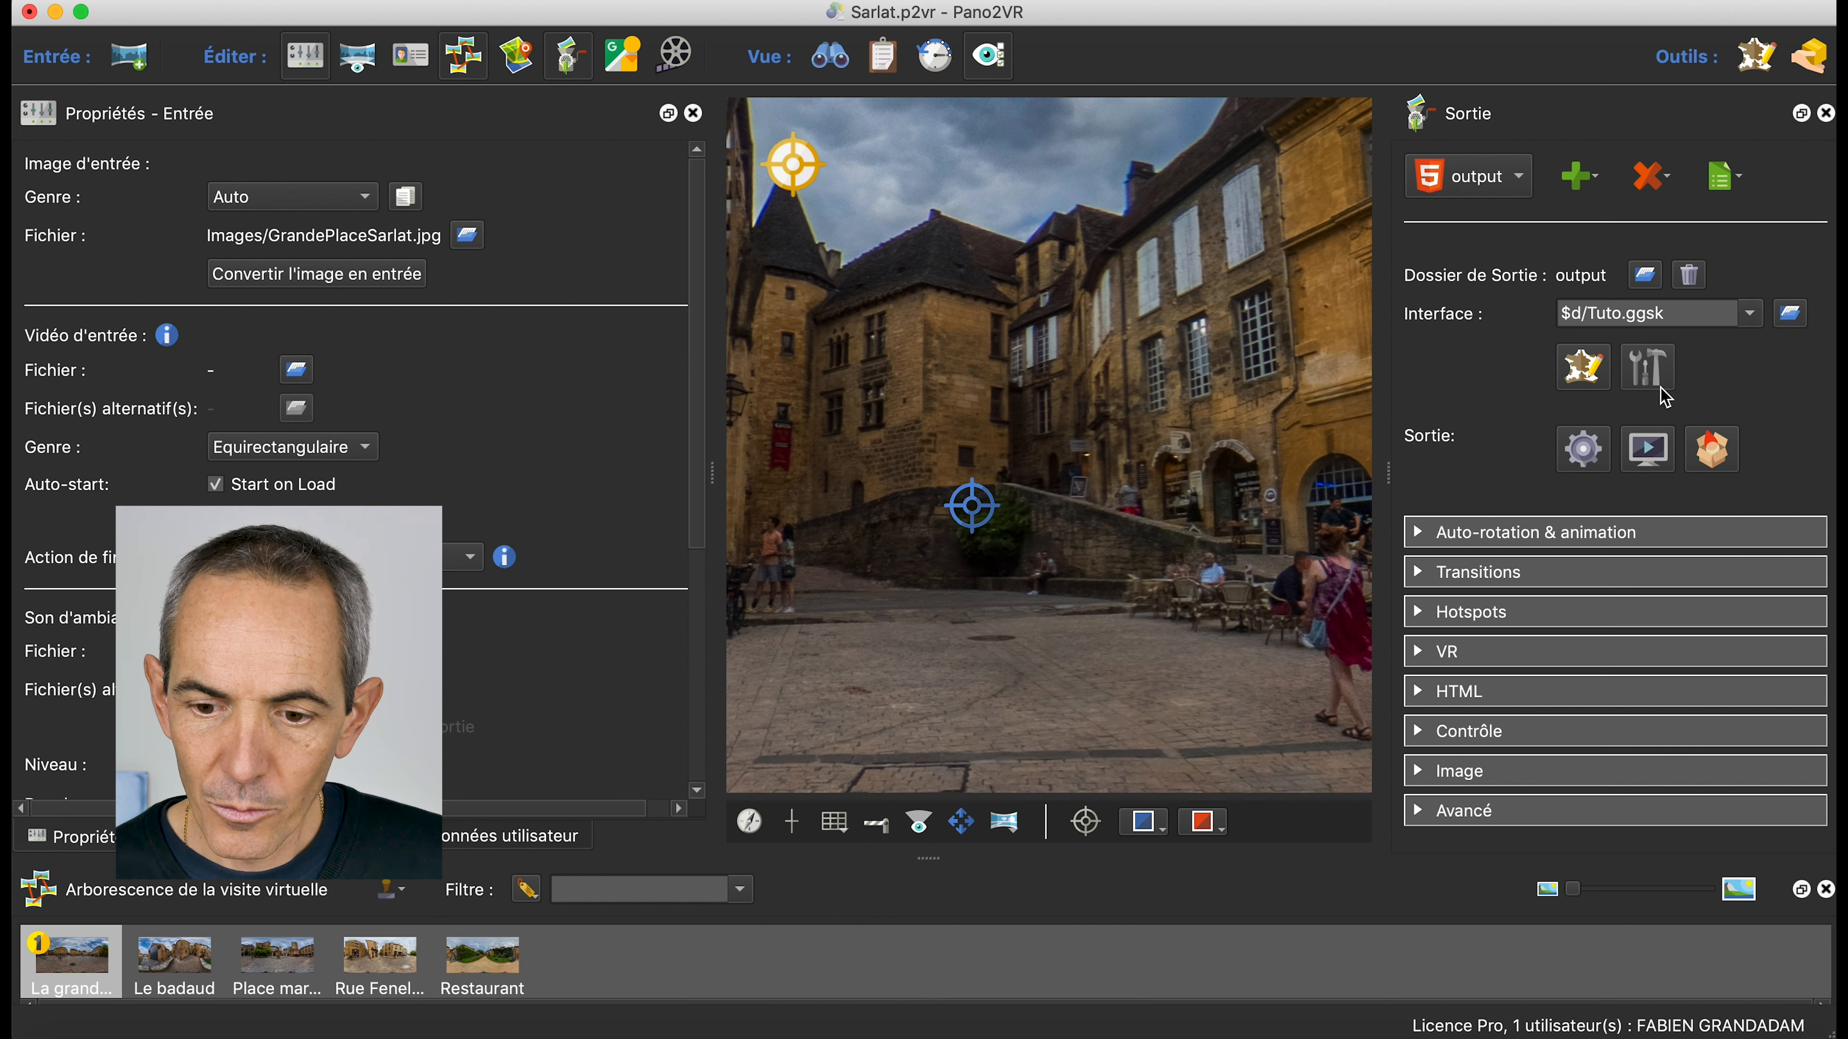
Reopen the Tuto theme briefly to check its content, close it and generate the tour output
{"action": "left_click", "coordinate": [1586, 372]}
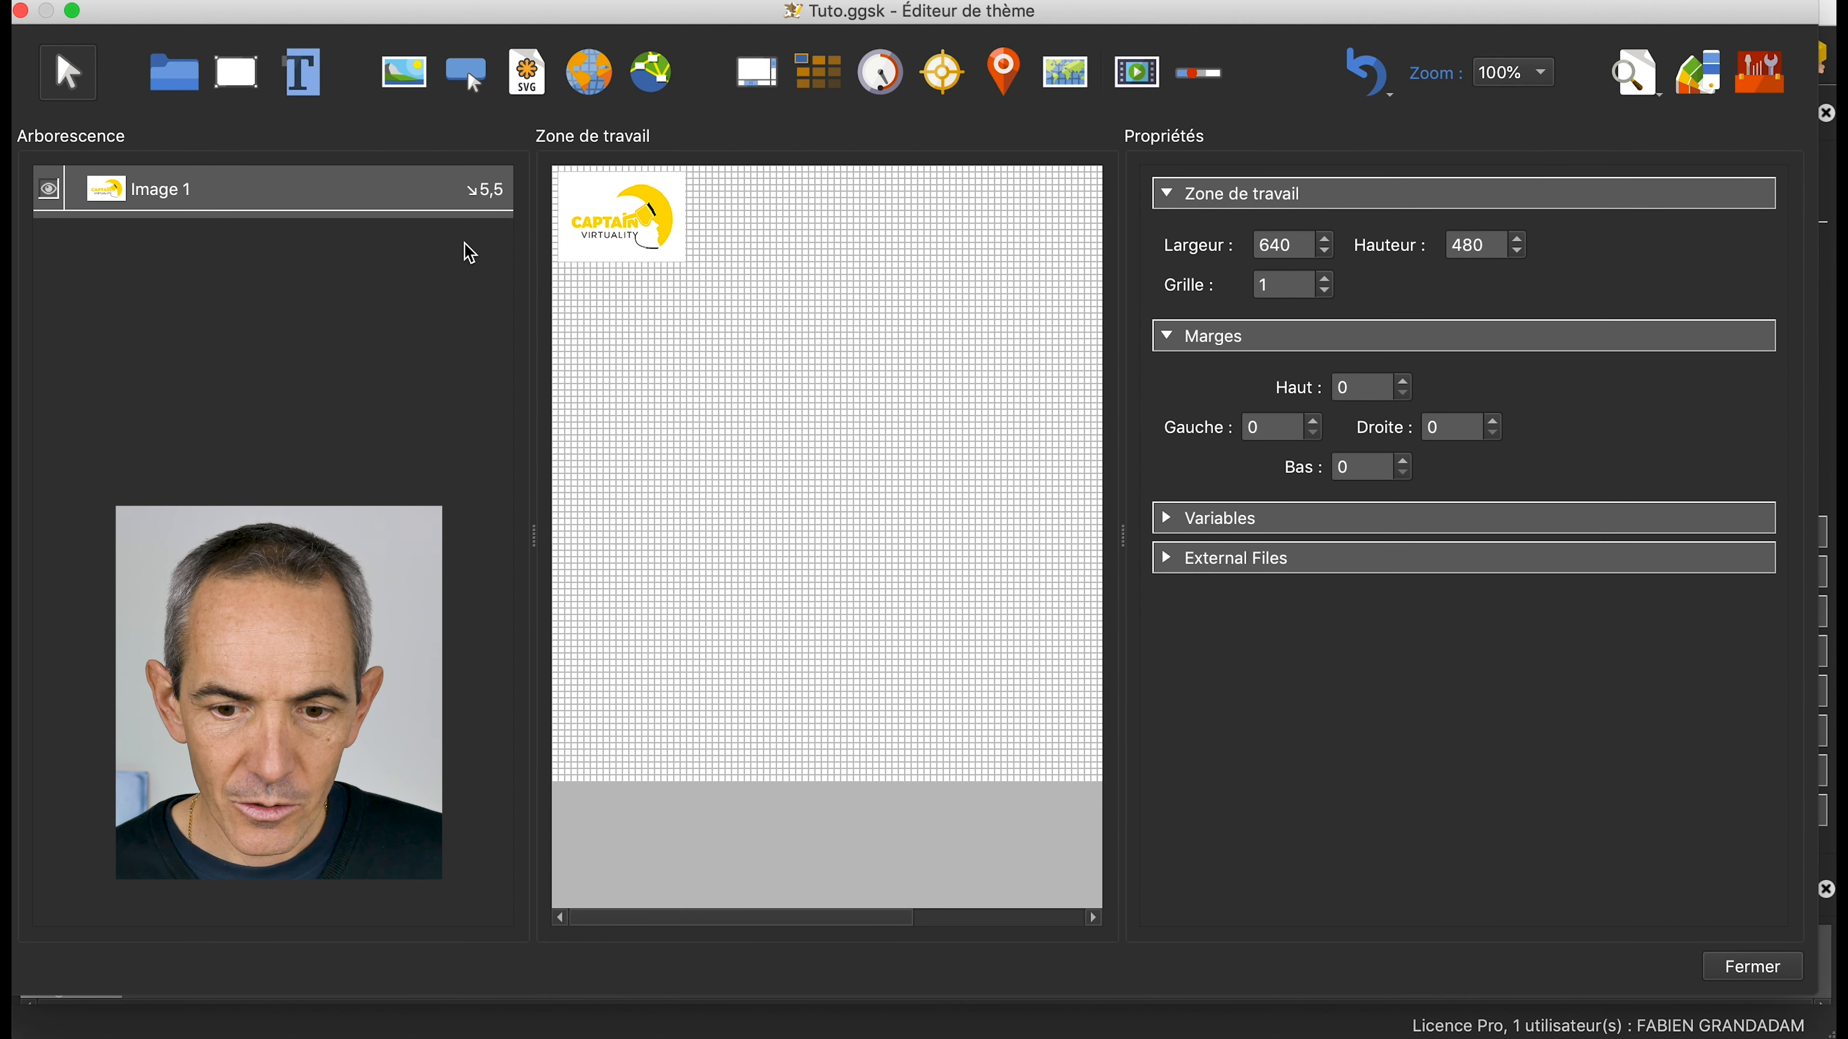
{"action": "left_click", "coordinate": [1754, 970]}
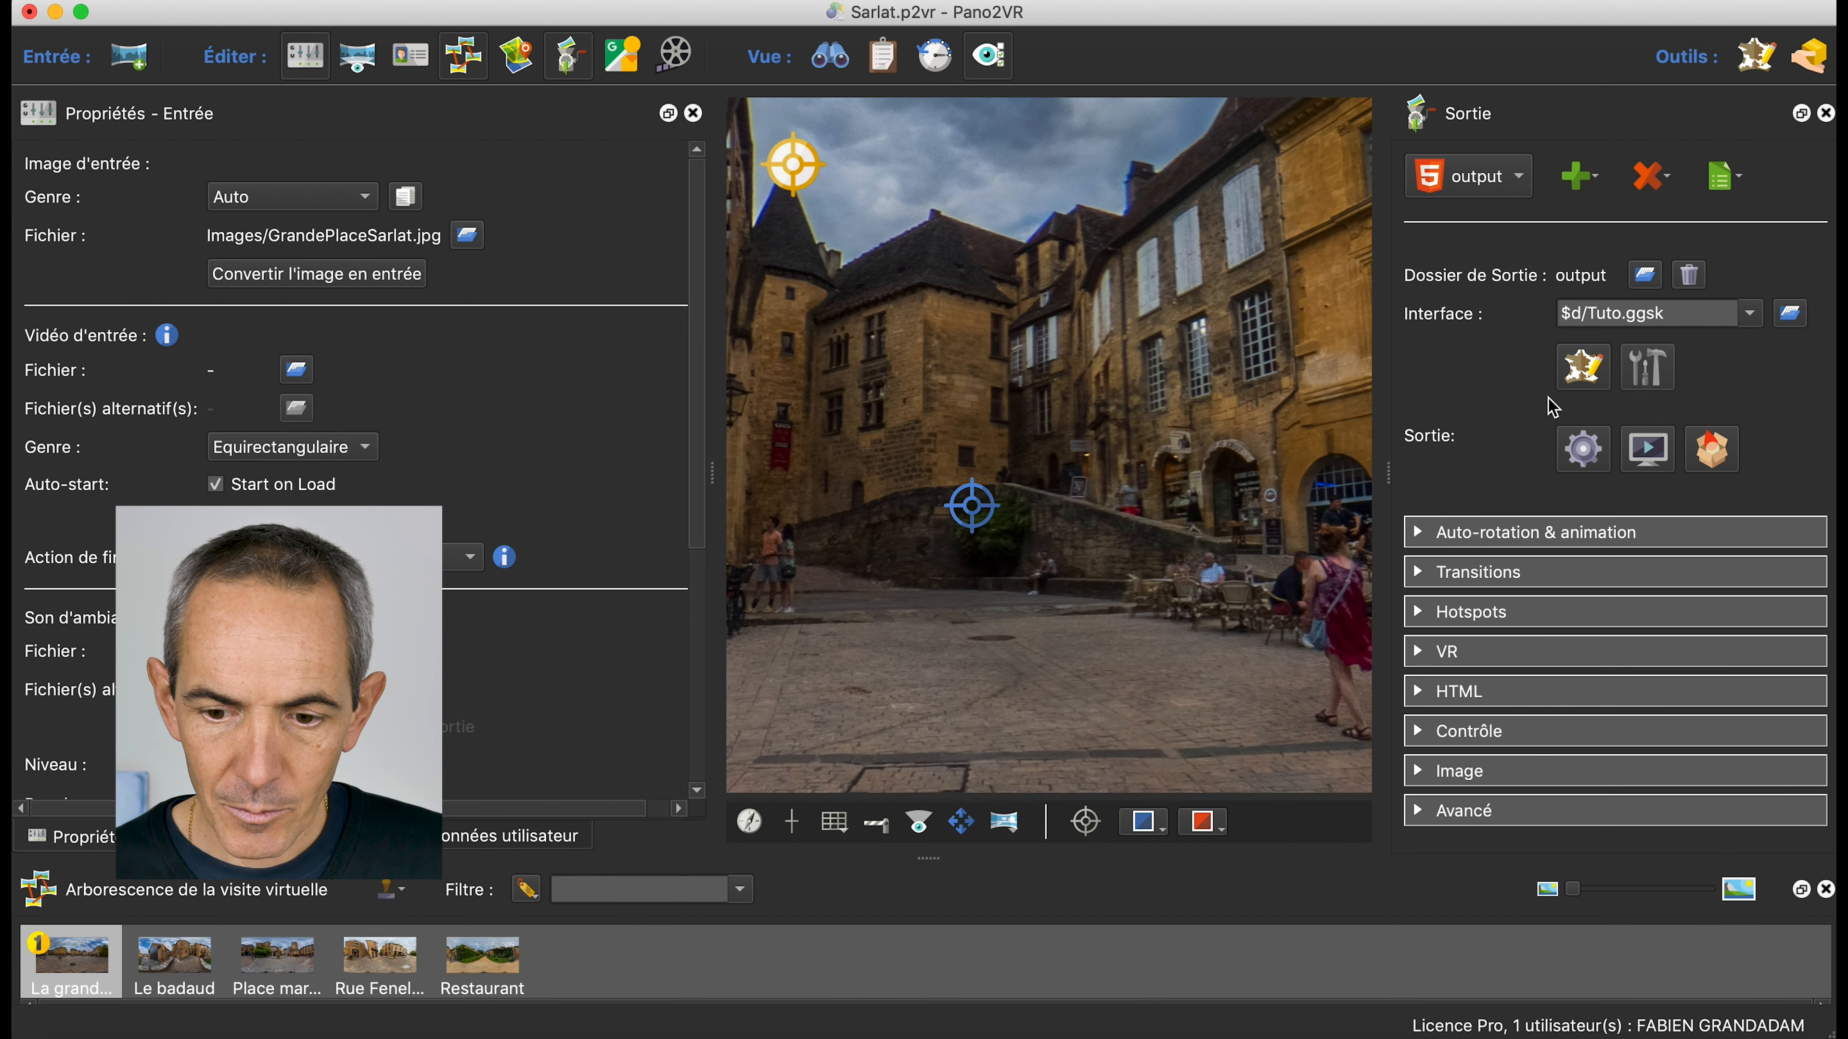
{"action": "left_click", "coordinate": [1585, 450]}
{"action": "left_click", "coordinate": [1099, 544]}
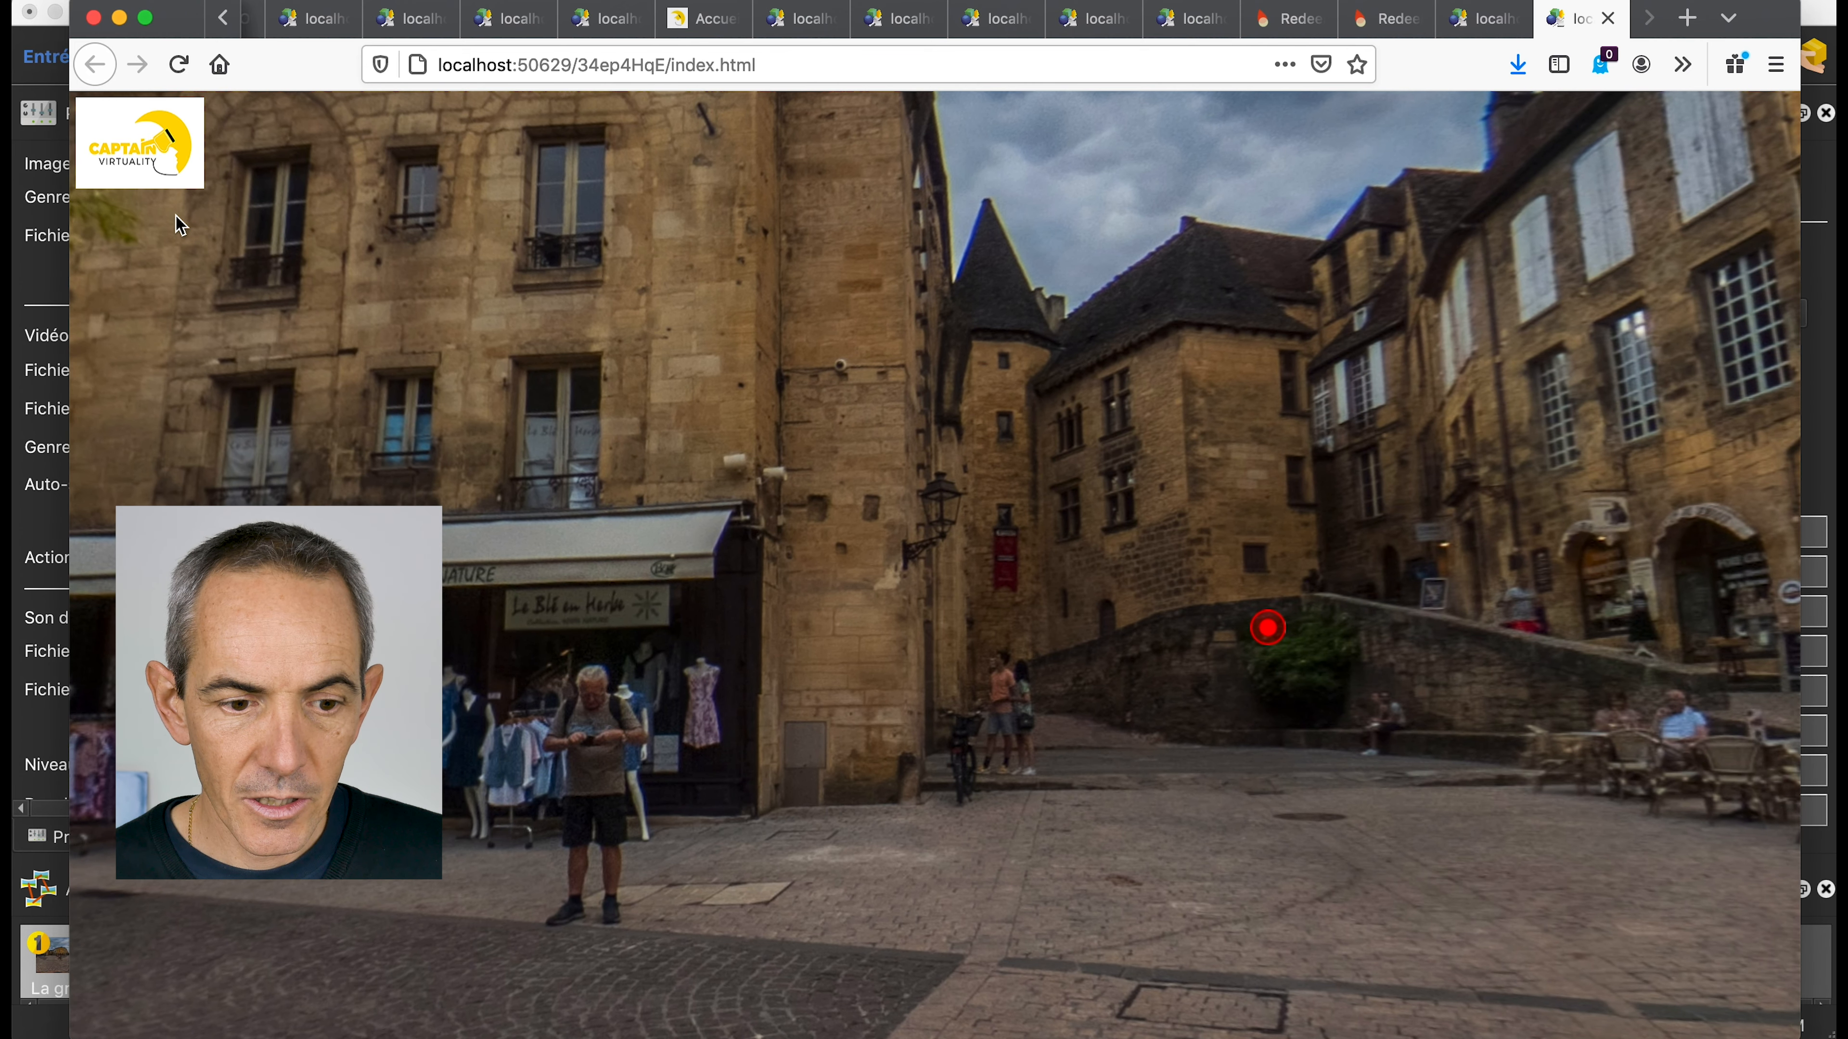
Test the logo's website link in the browser preview, return to the tour and move between panoramas through the red hotspots
{"action": "left_click", "coordinate": [149, 154]}
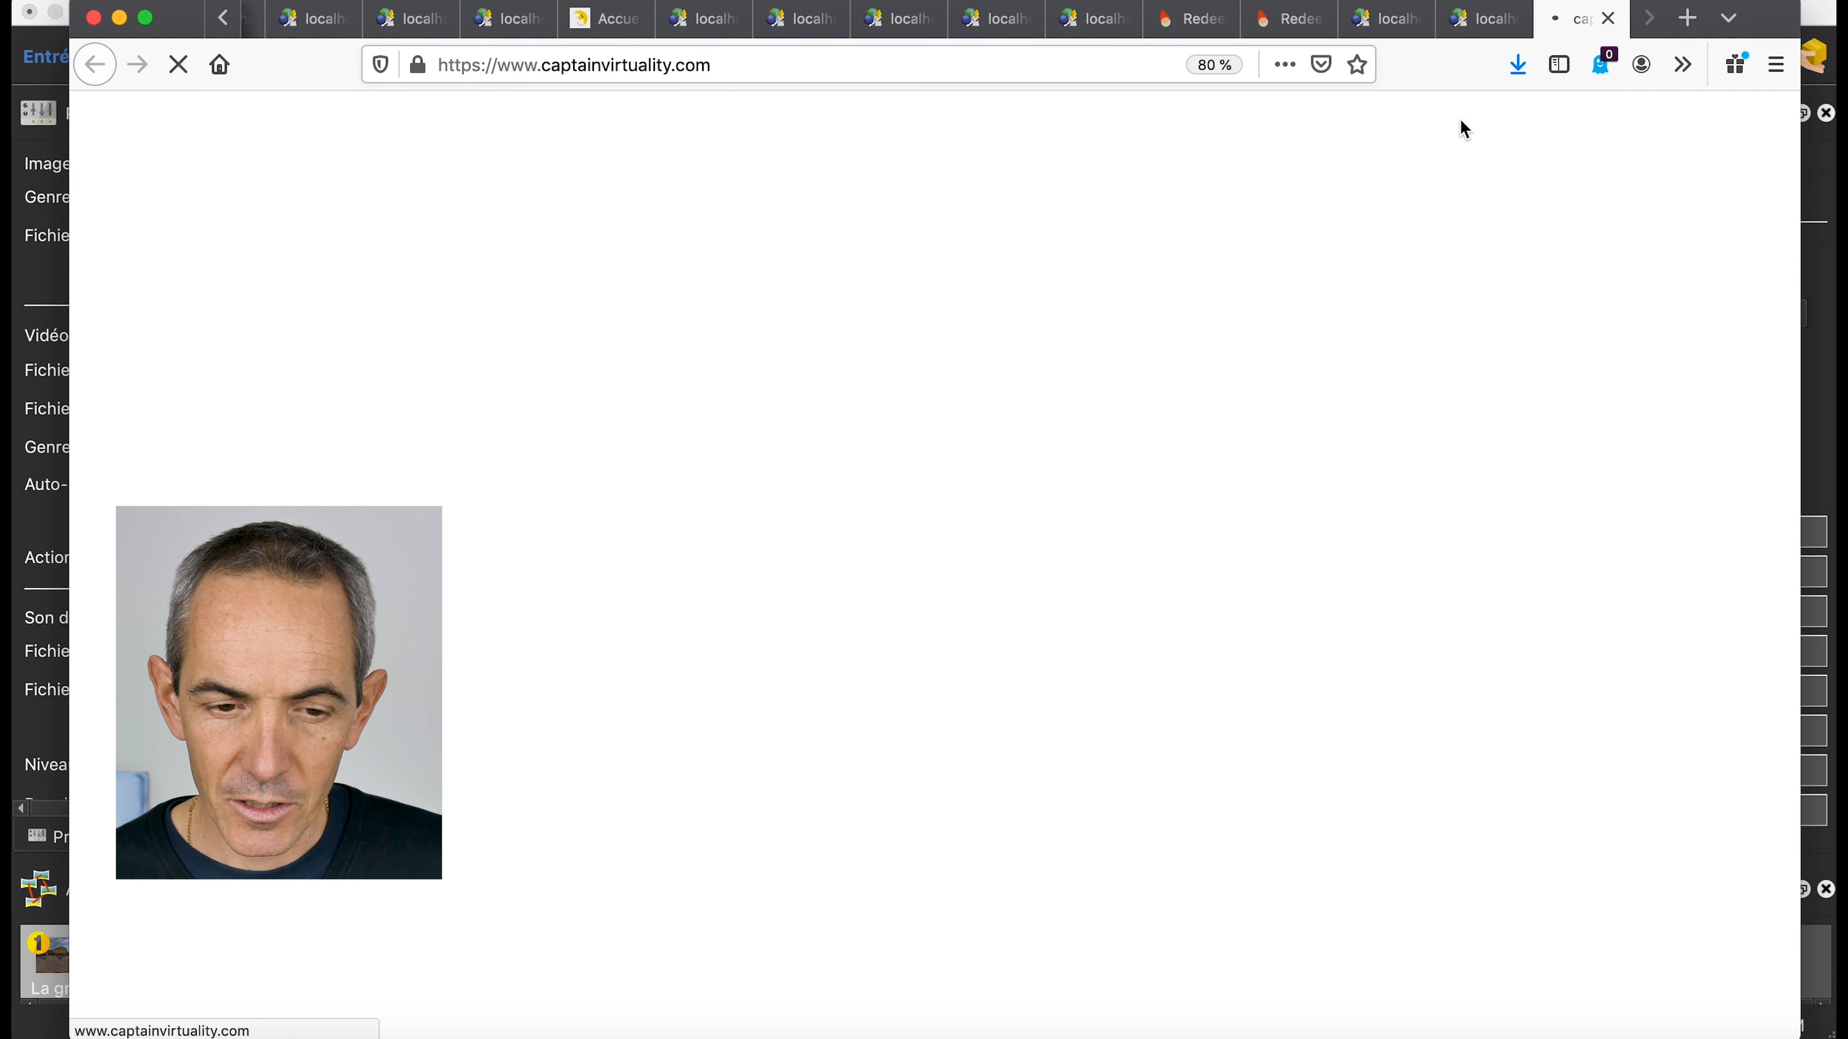
{"action": "left_click", "coordinate": [1491, 31]}
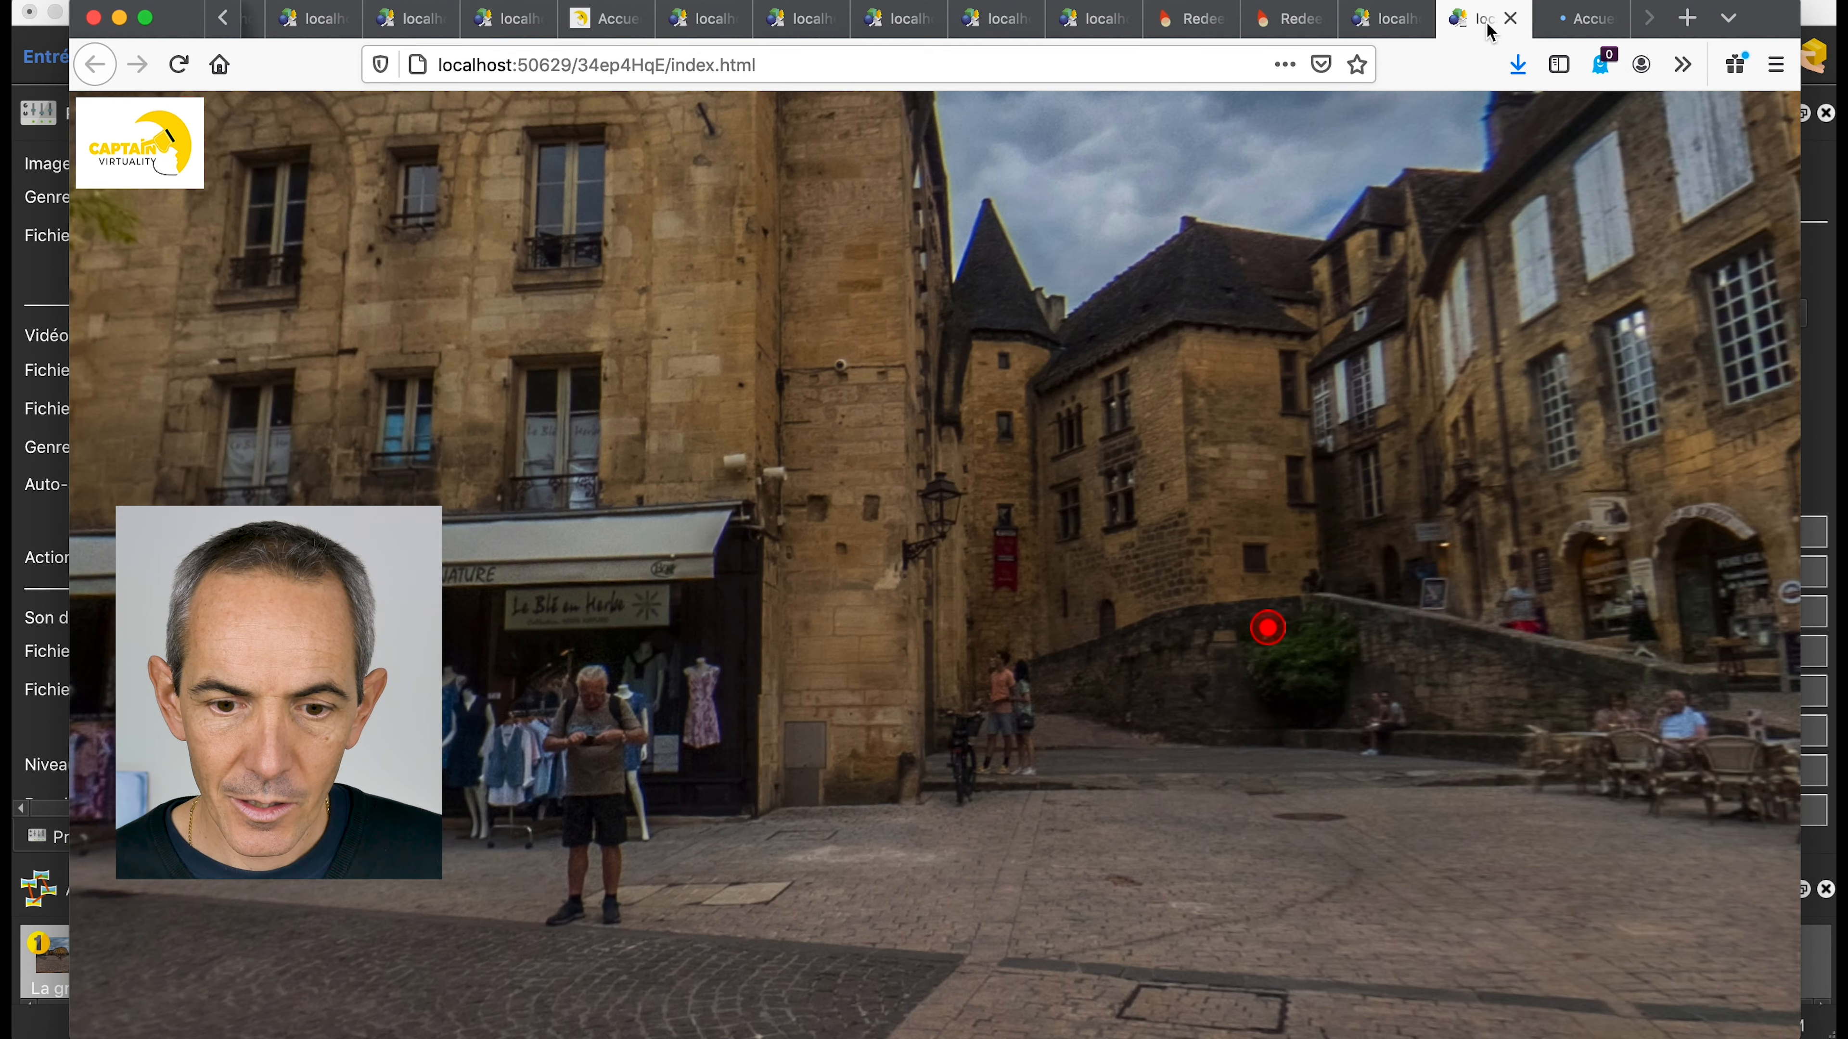
{"action": "left_click", "coordinate": [1268, 628]}
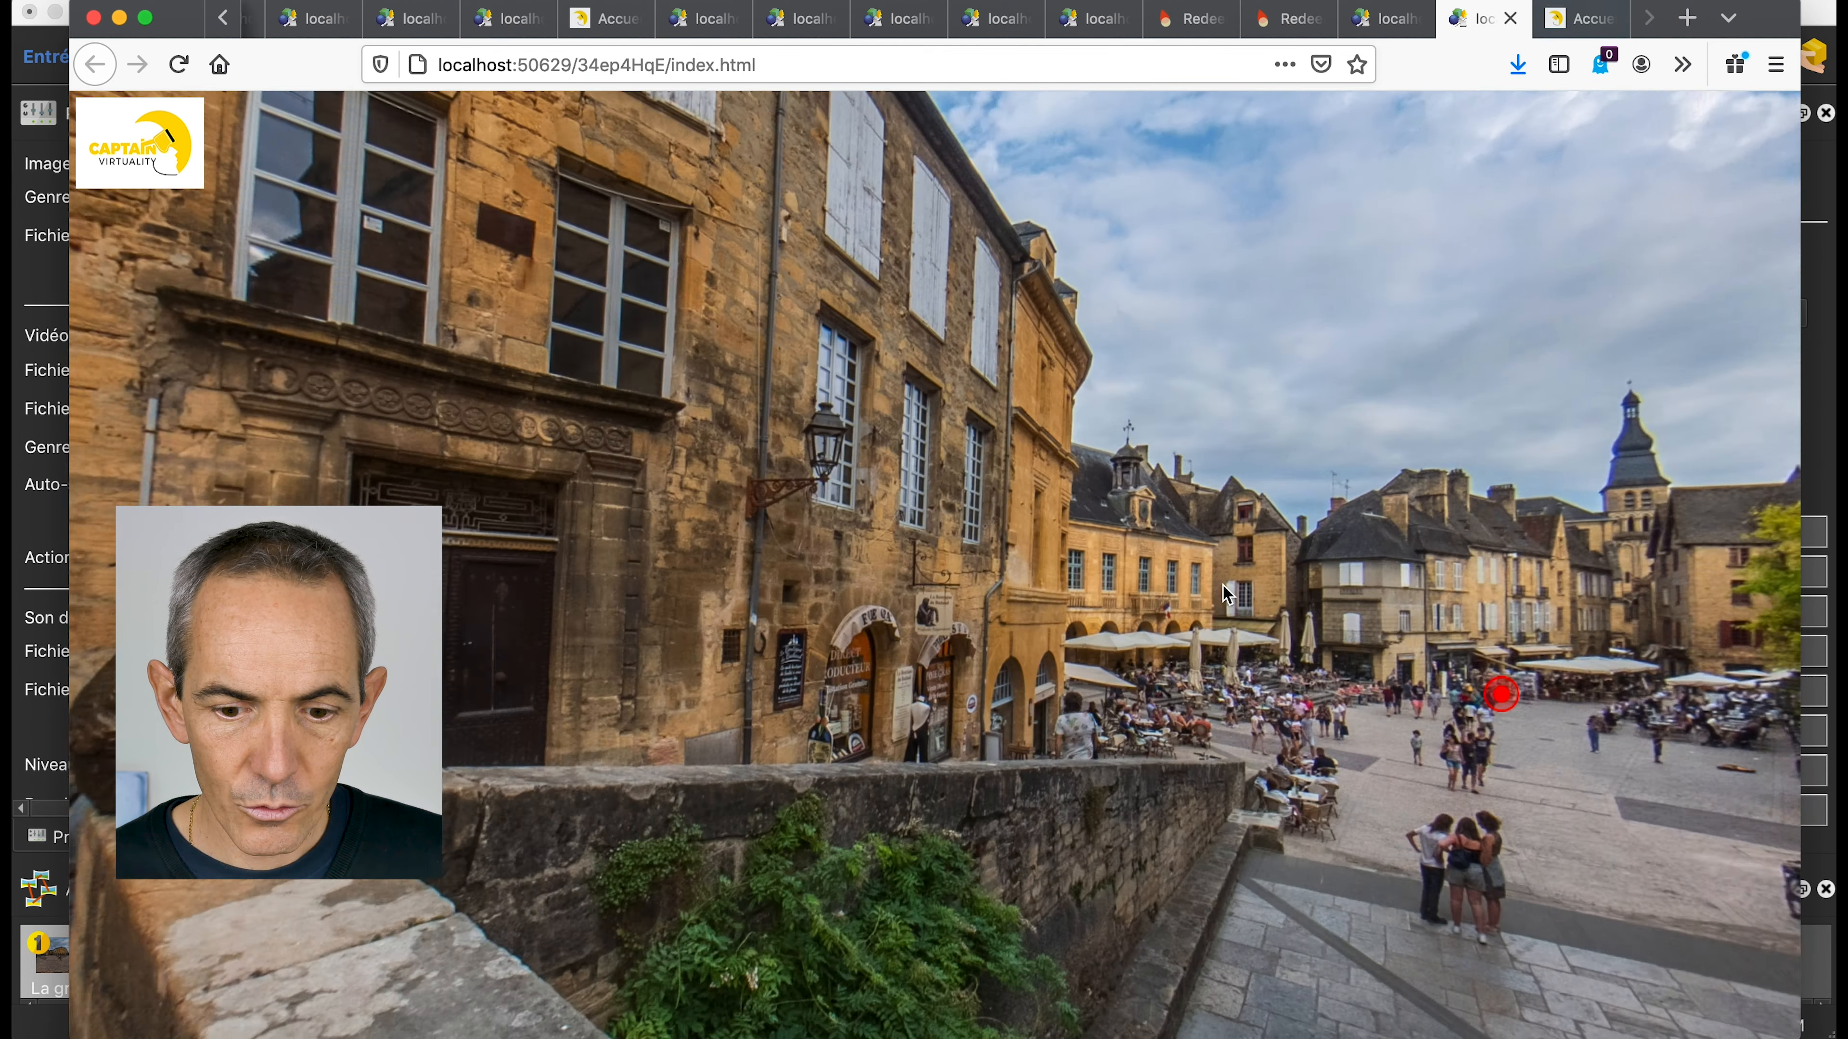
{"action": "left_click_drag", "start_coordinate": [1223, 584], "coordinate": [924, 575]}
{"action": "left_click", "coordinate": [1089, 669]}
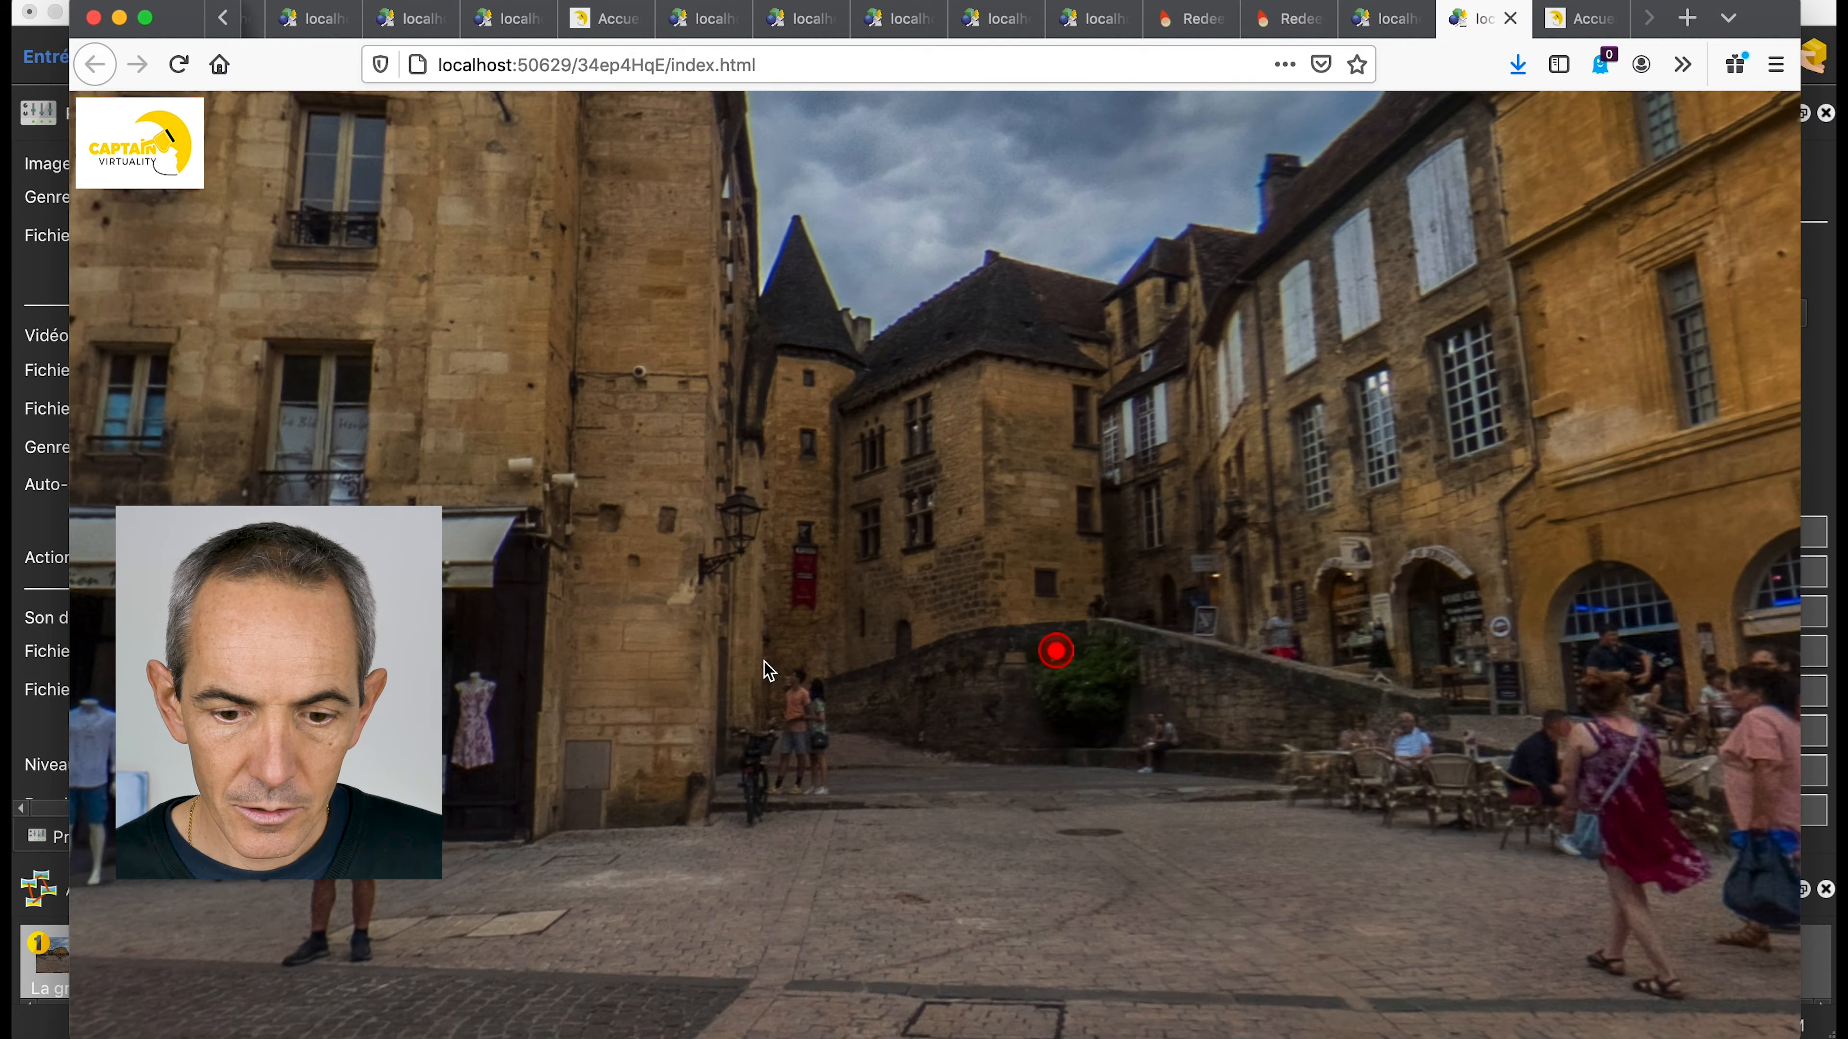
{"action": "left_click_drag", "start_coordinate": [763, 666], "coordinate": [1073, 671]}
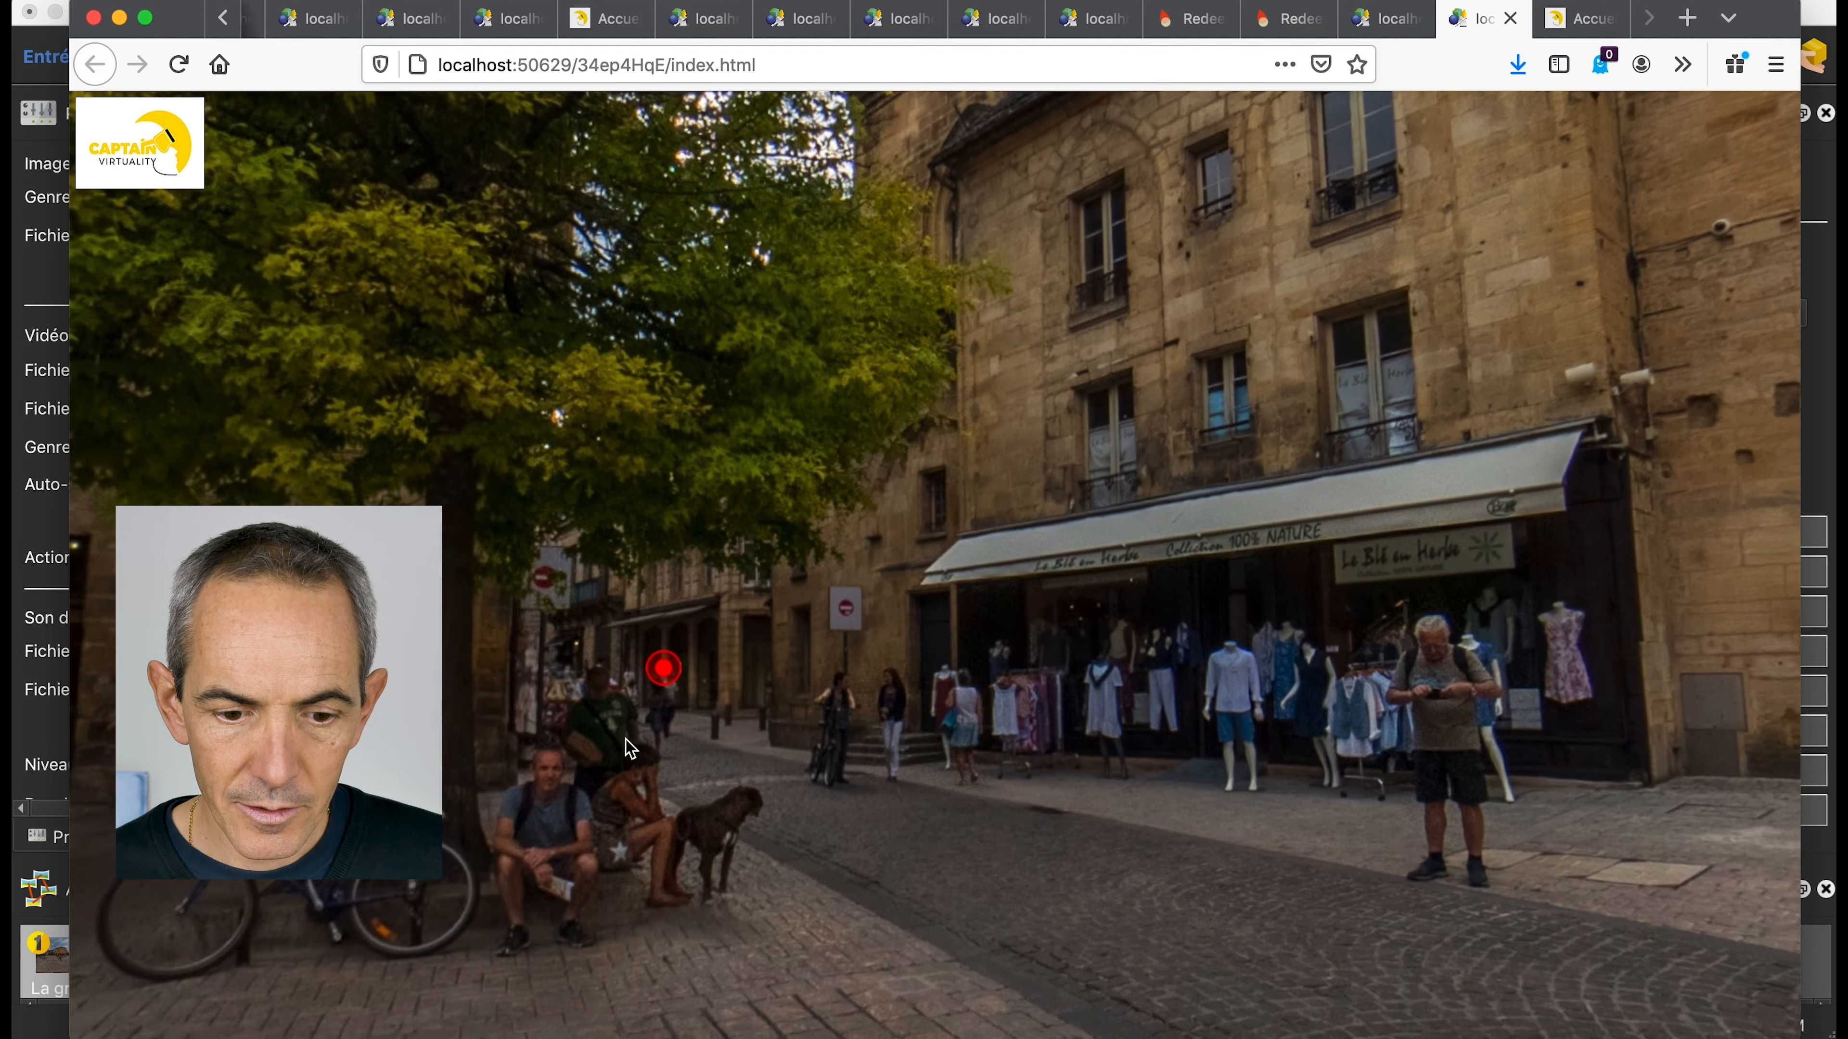
{"action": "left_click", "coordinate": [680, 663]}
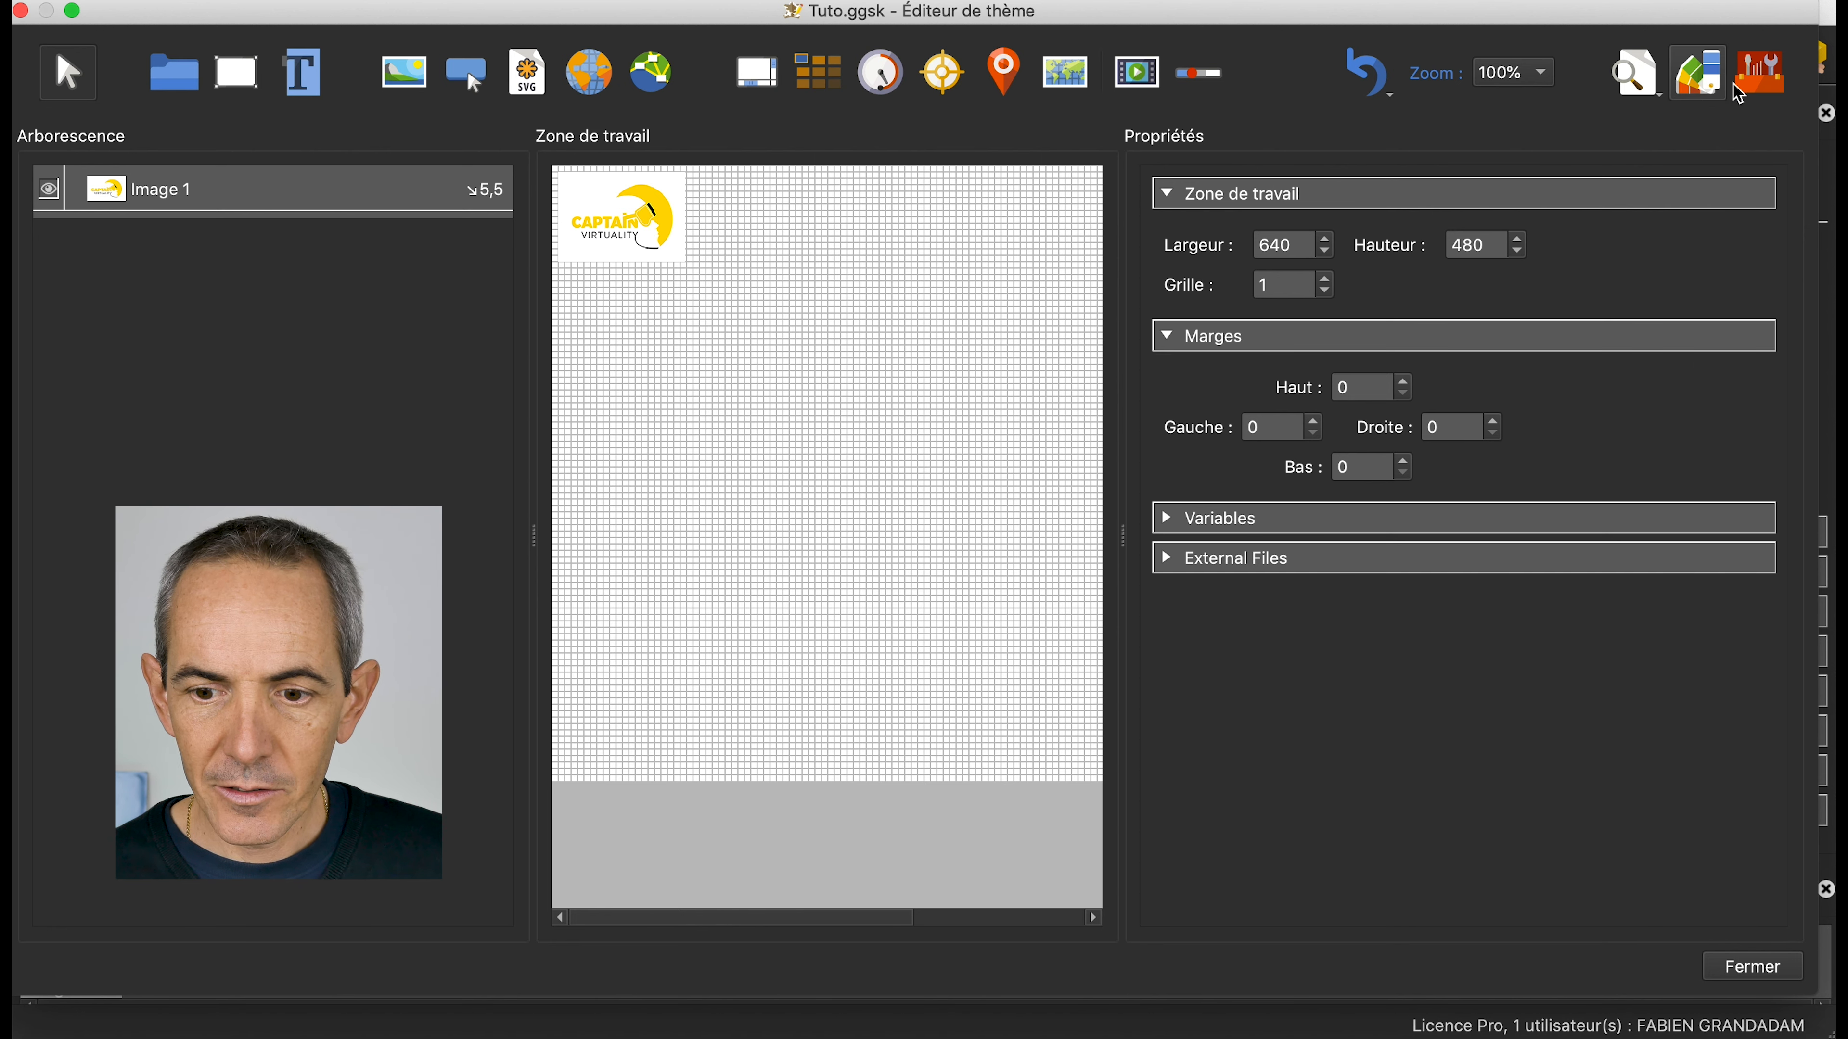
Insert the Node Hotspot Silhouette component into the Tuto theme and look through the elements inside ht_node
{"action": "left_click", "coordinate": [1768, 85]}
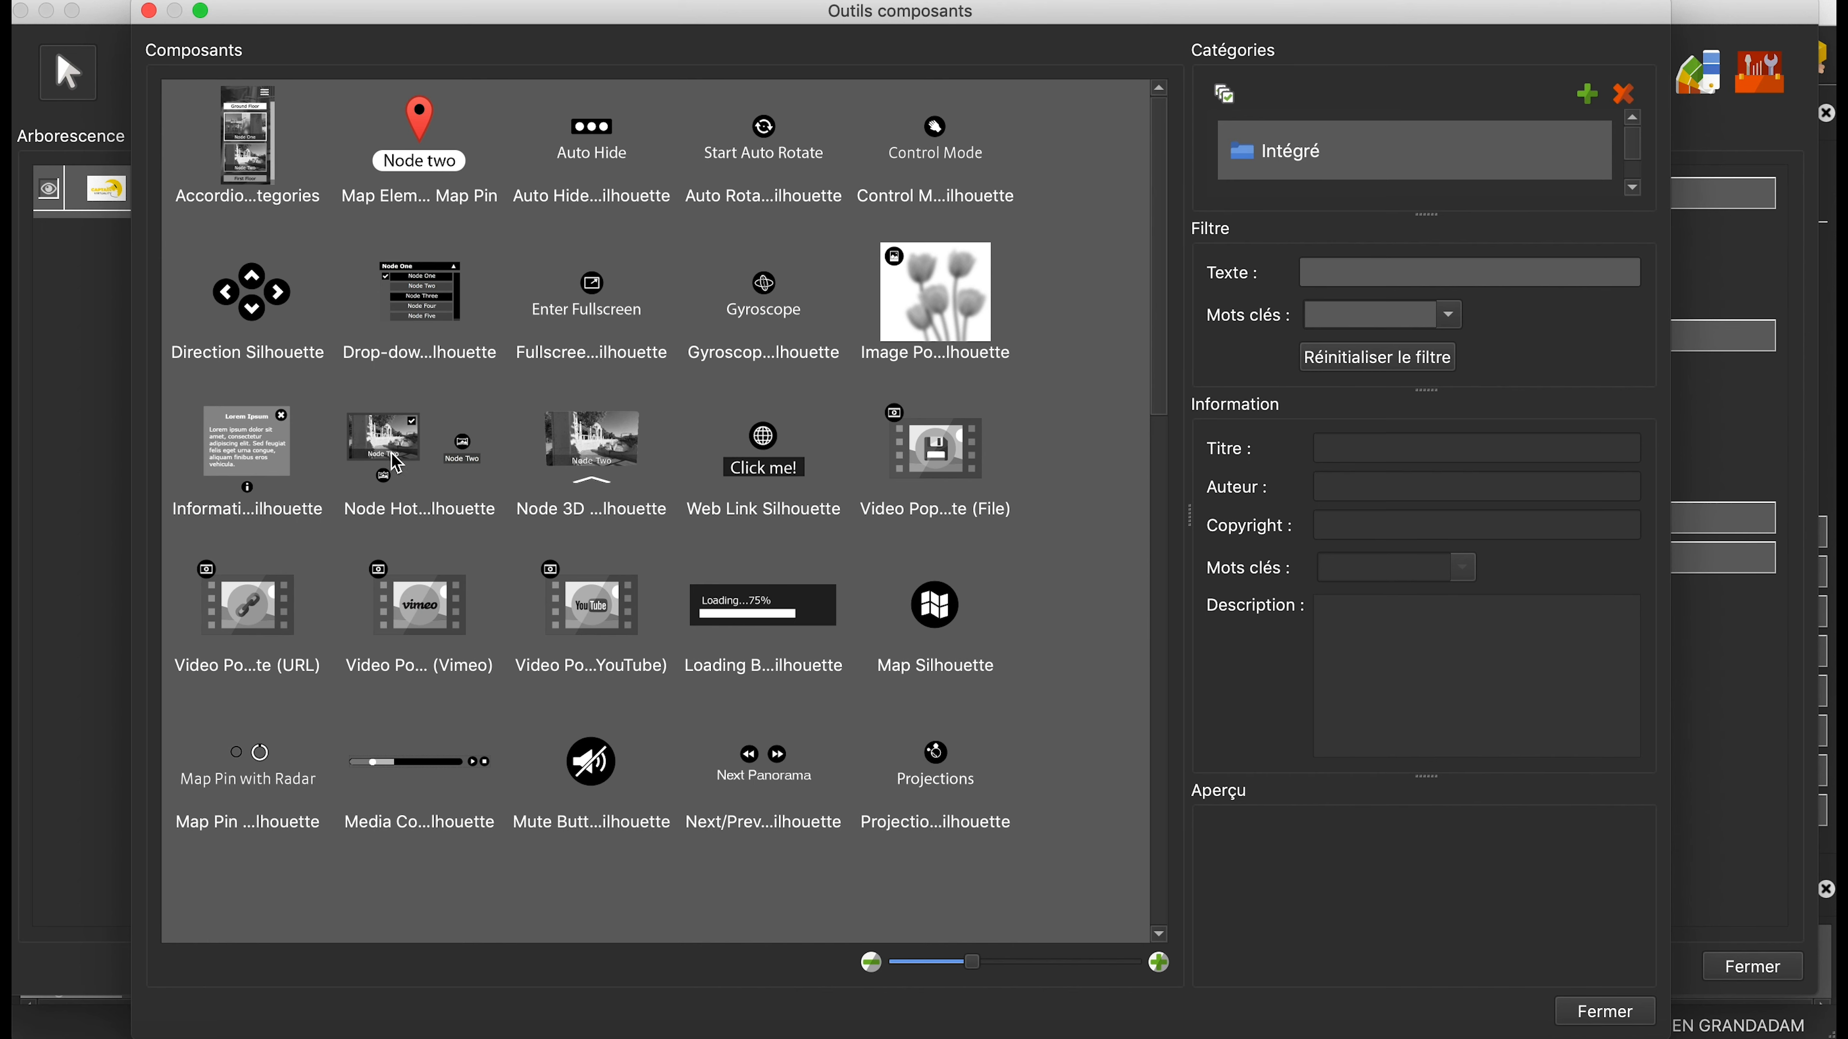
{"action": "left_click", "coordinate": [398, 466]}
{"action": "double_click", "coordinate": [402, 461]}
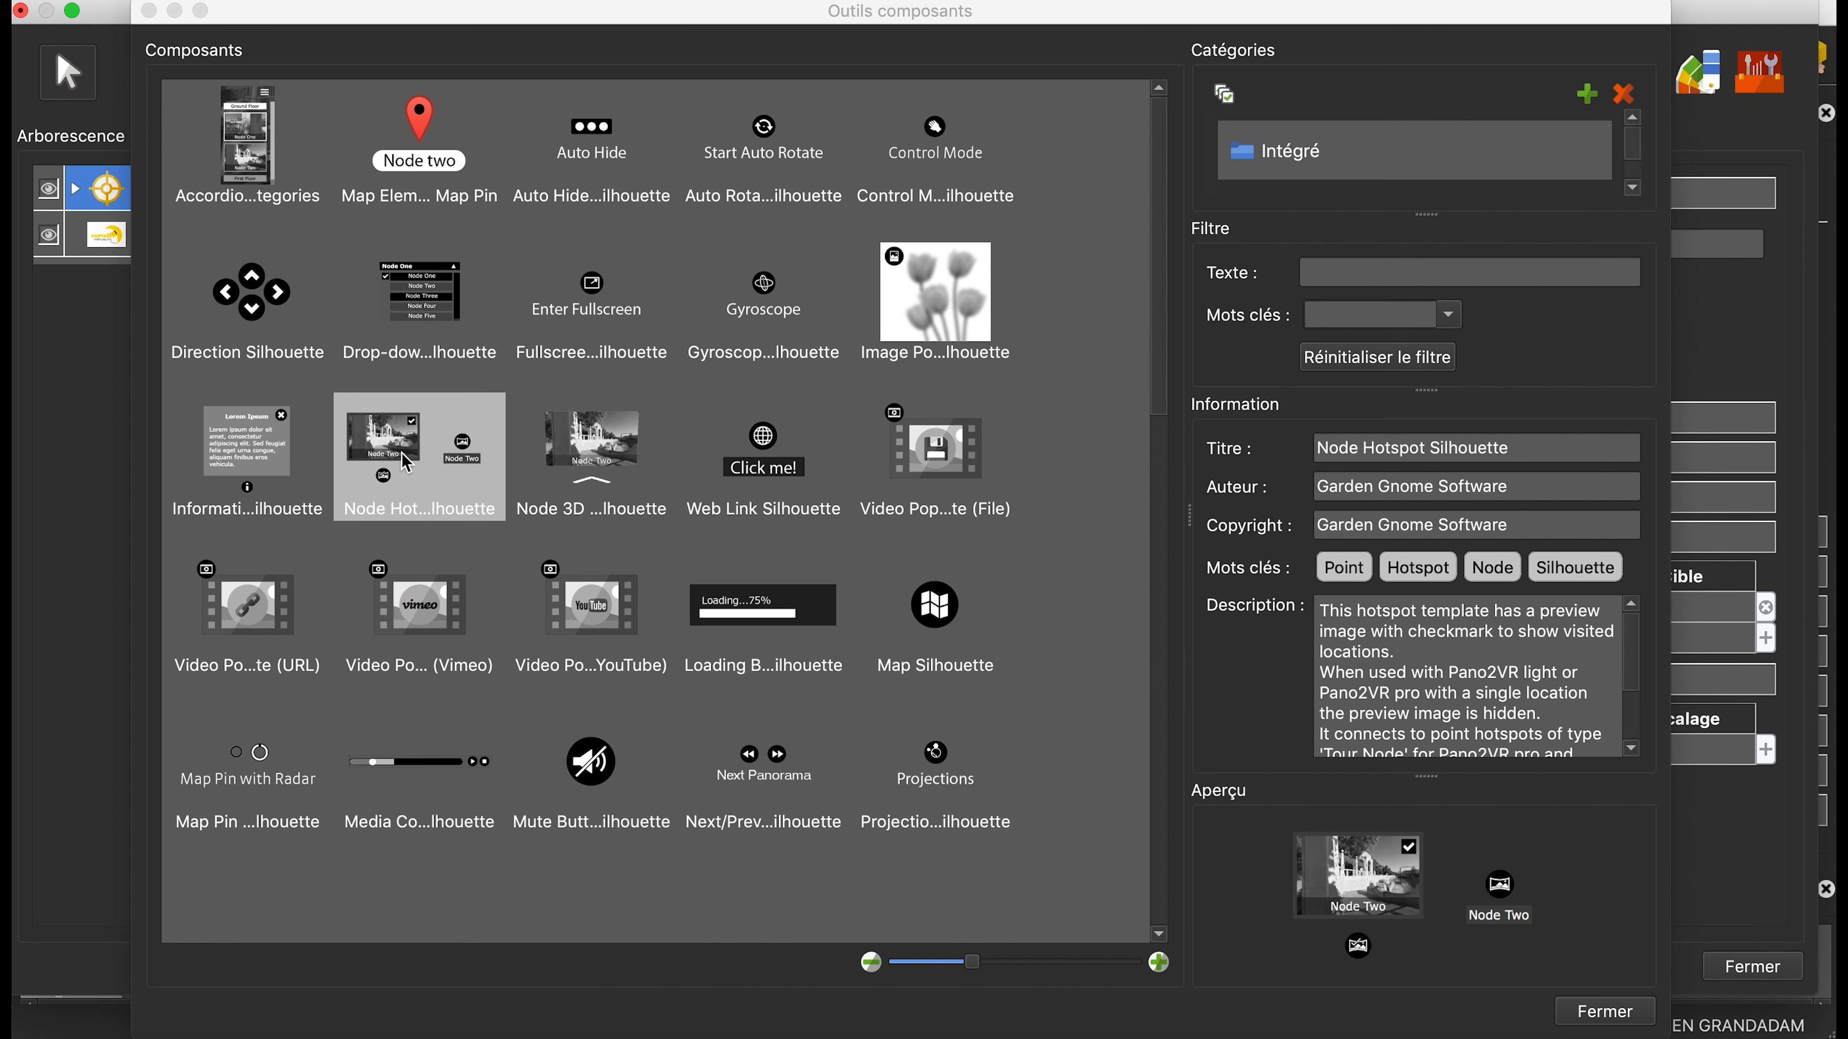
{"action": "left_click", "coordinate": [1606, 1012]}
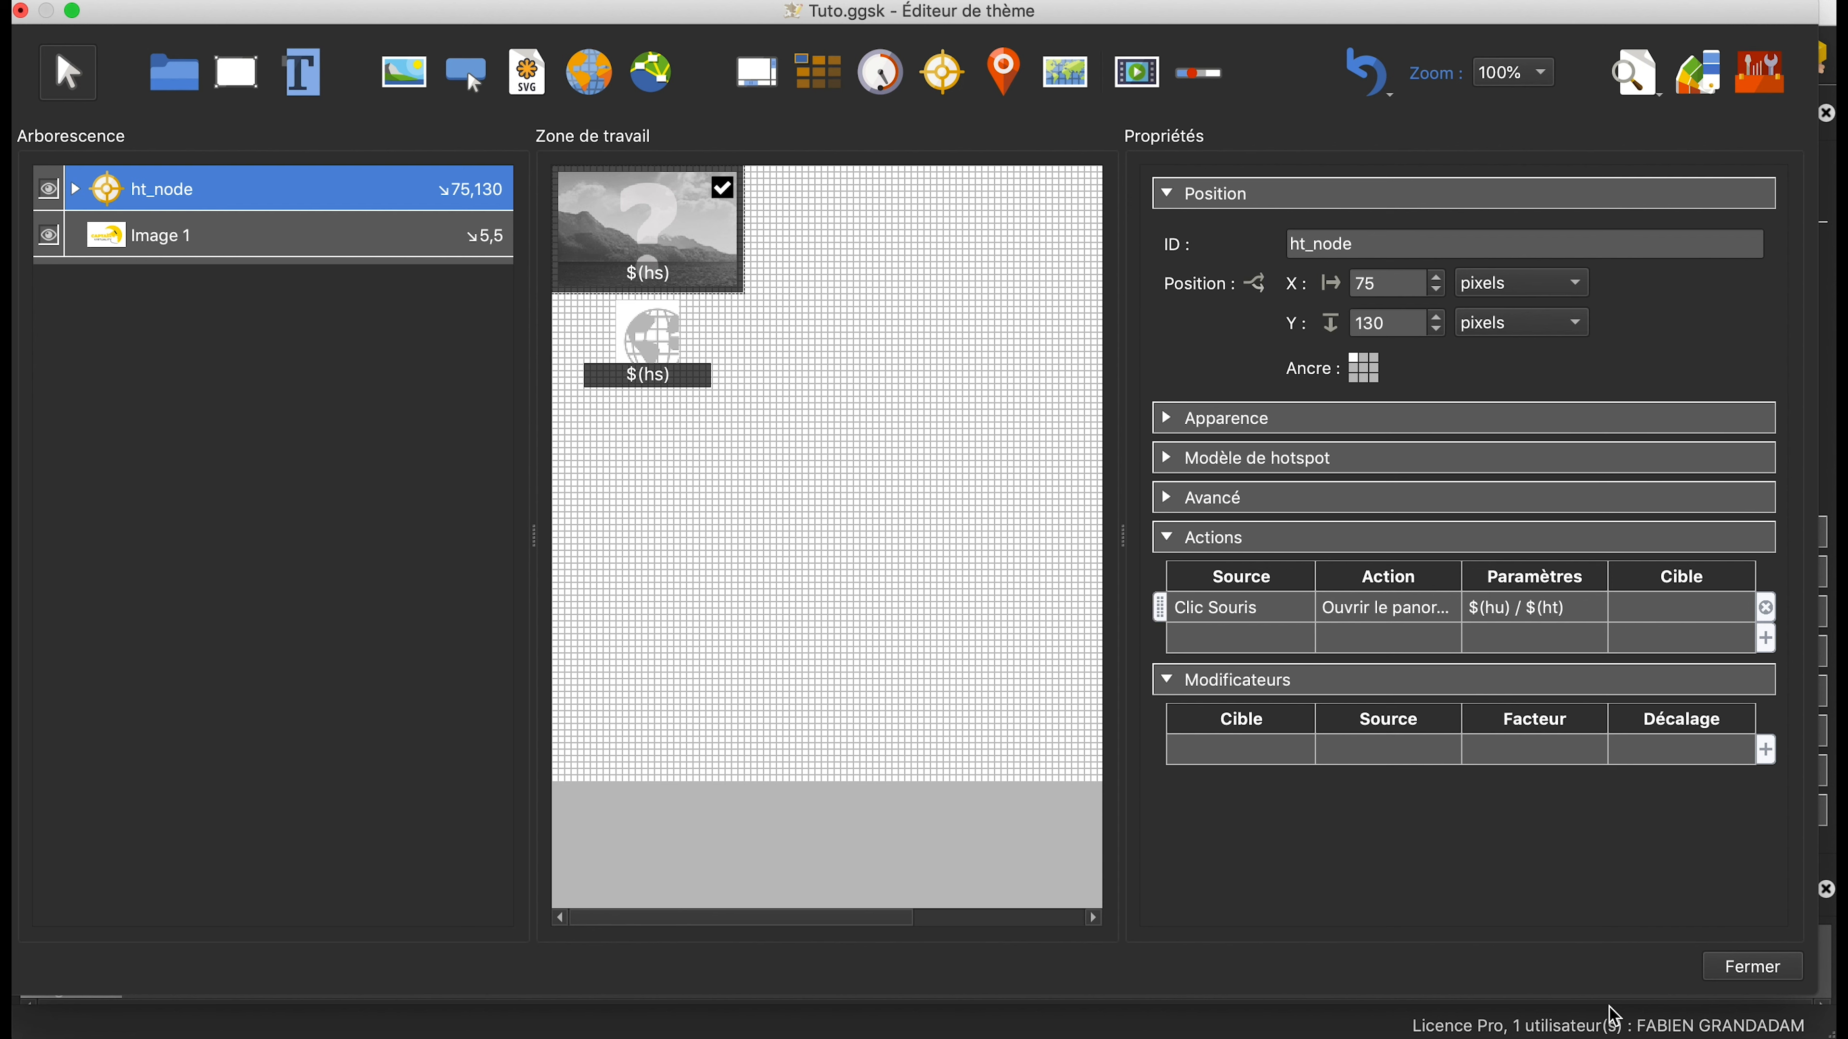
{"action": "left_click", "coordinate": [75, 189]}
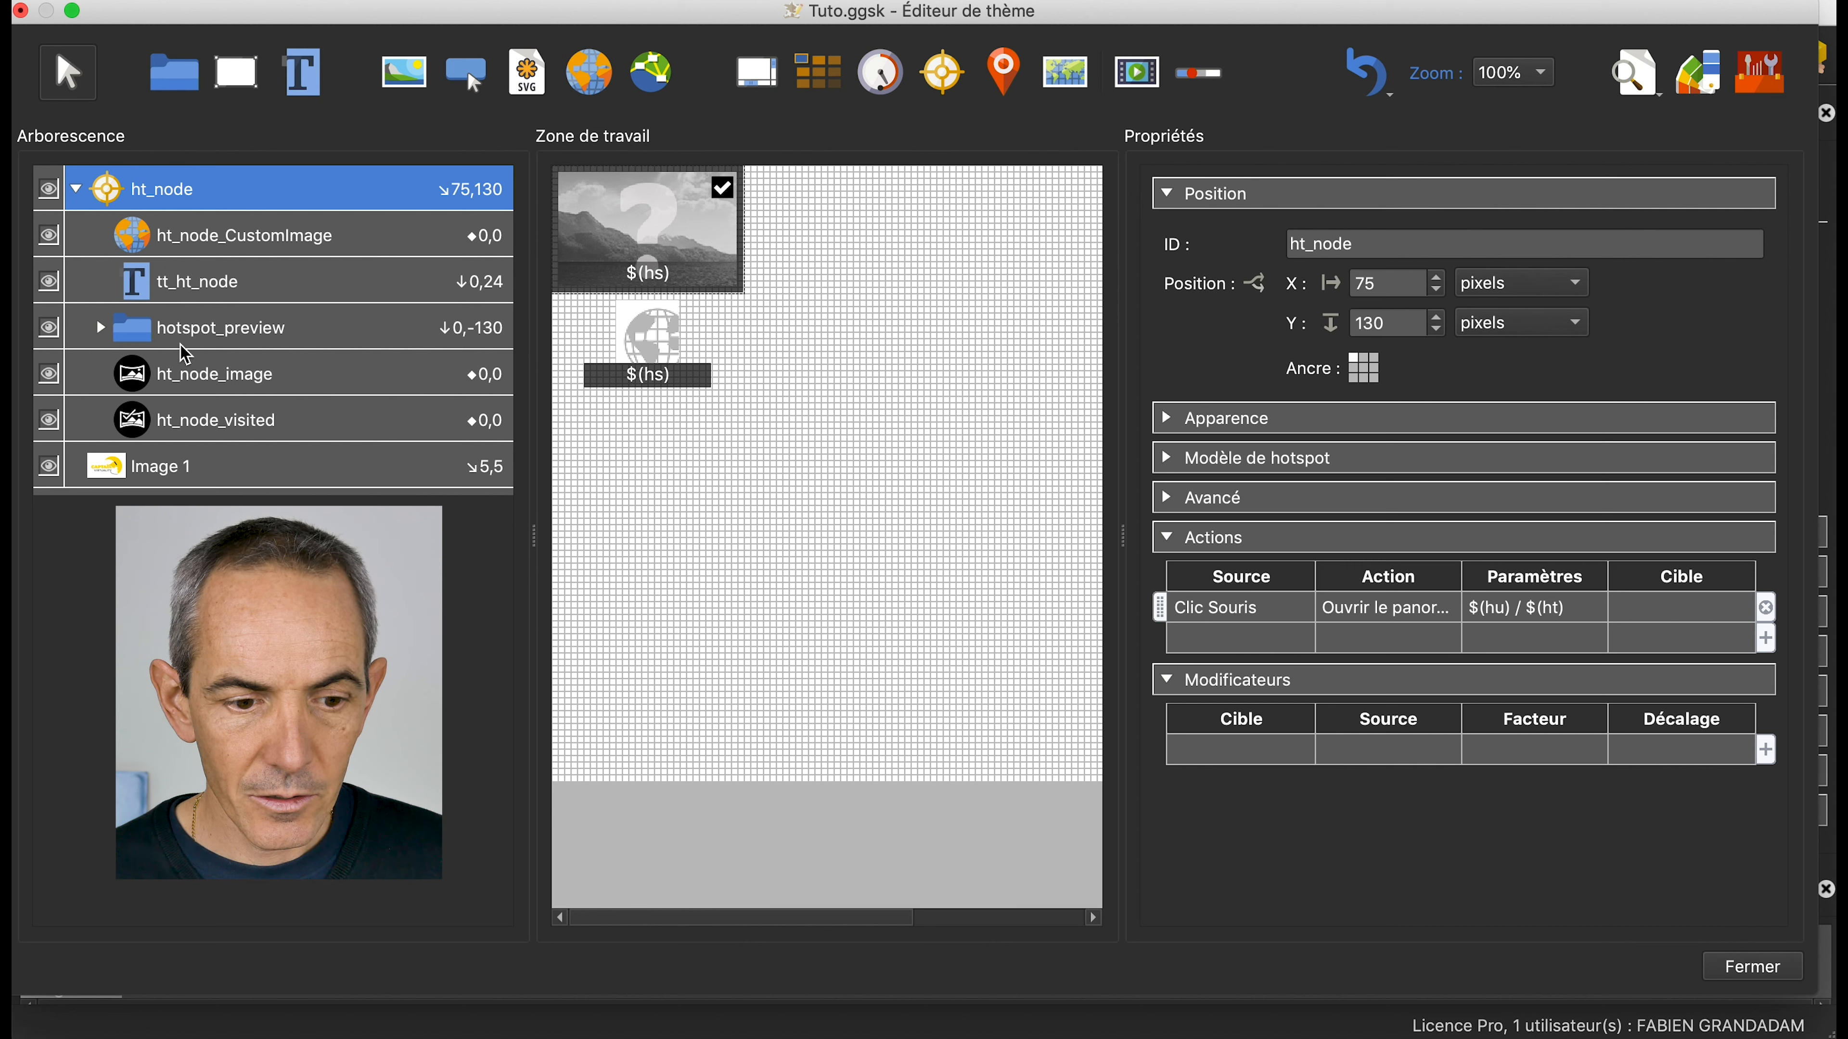
{"action": "left_click", "coordinate": [80, 190]}
Close the theme editor, save the theme changes, regenerate the output and check the new hotspot style in the browser
{"action": "left_click", "coordinate": [1755, 971]}
{"action": "left_click", "coordinate": [1071, 535]}
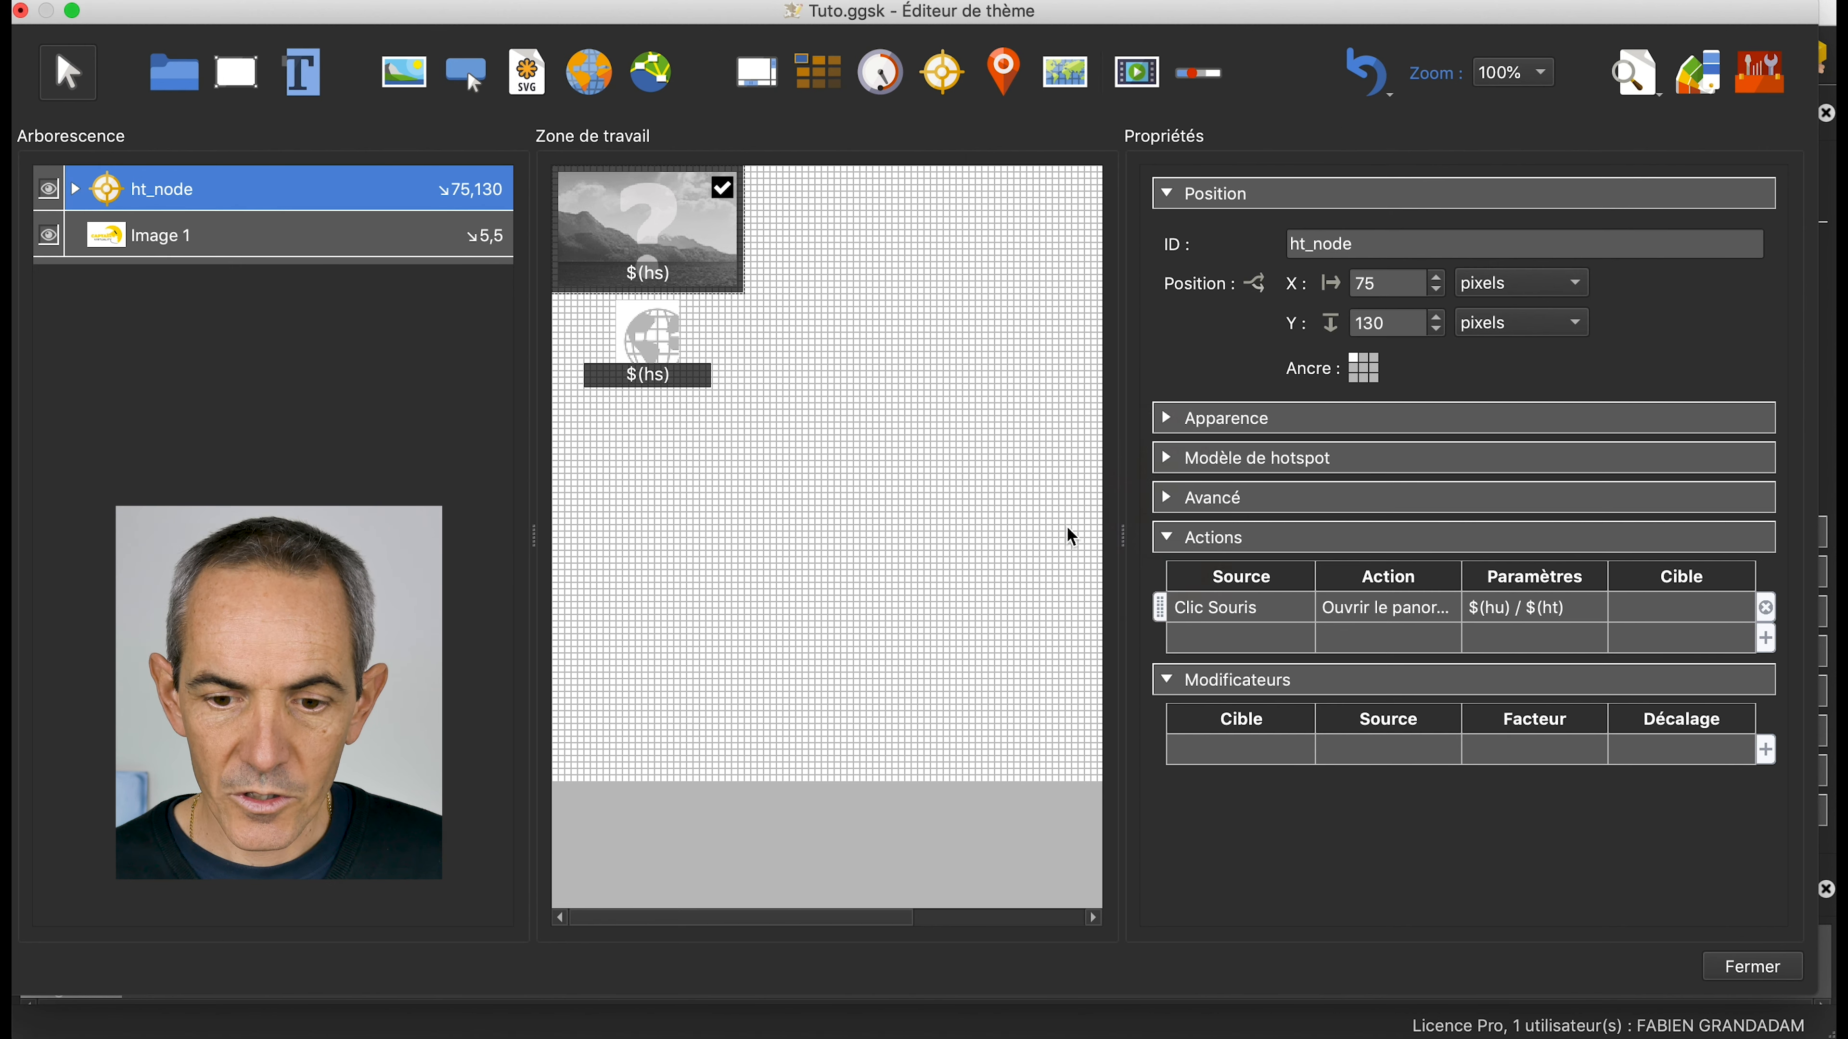
{"action": "left_click", "coordinate": [1120, 555]}
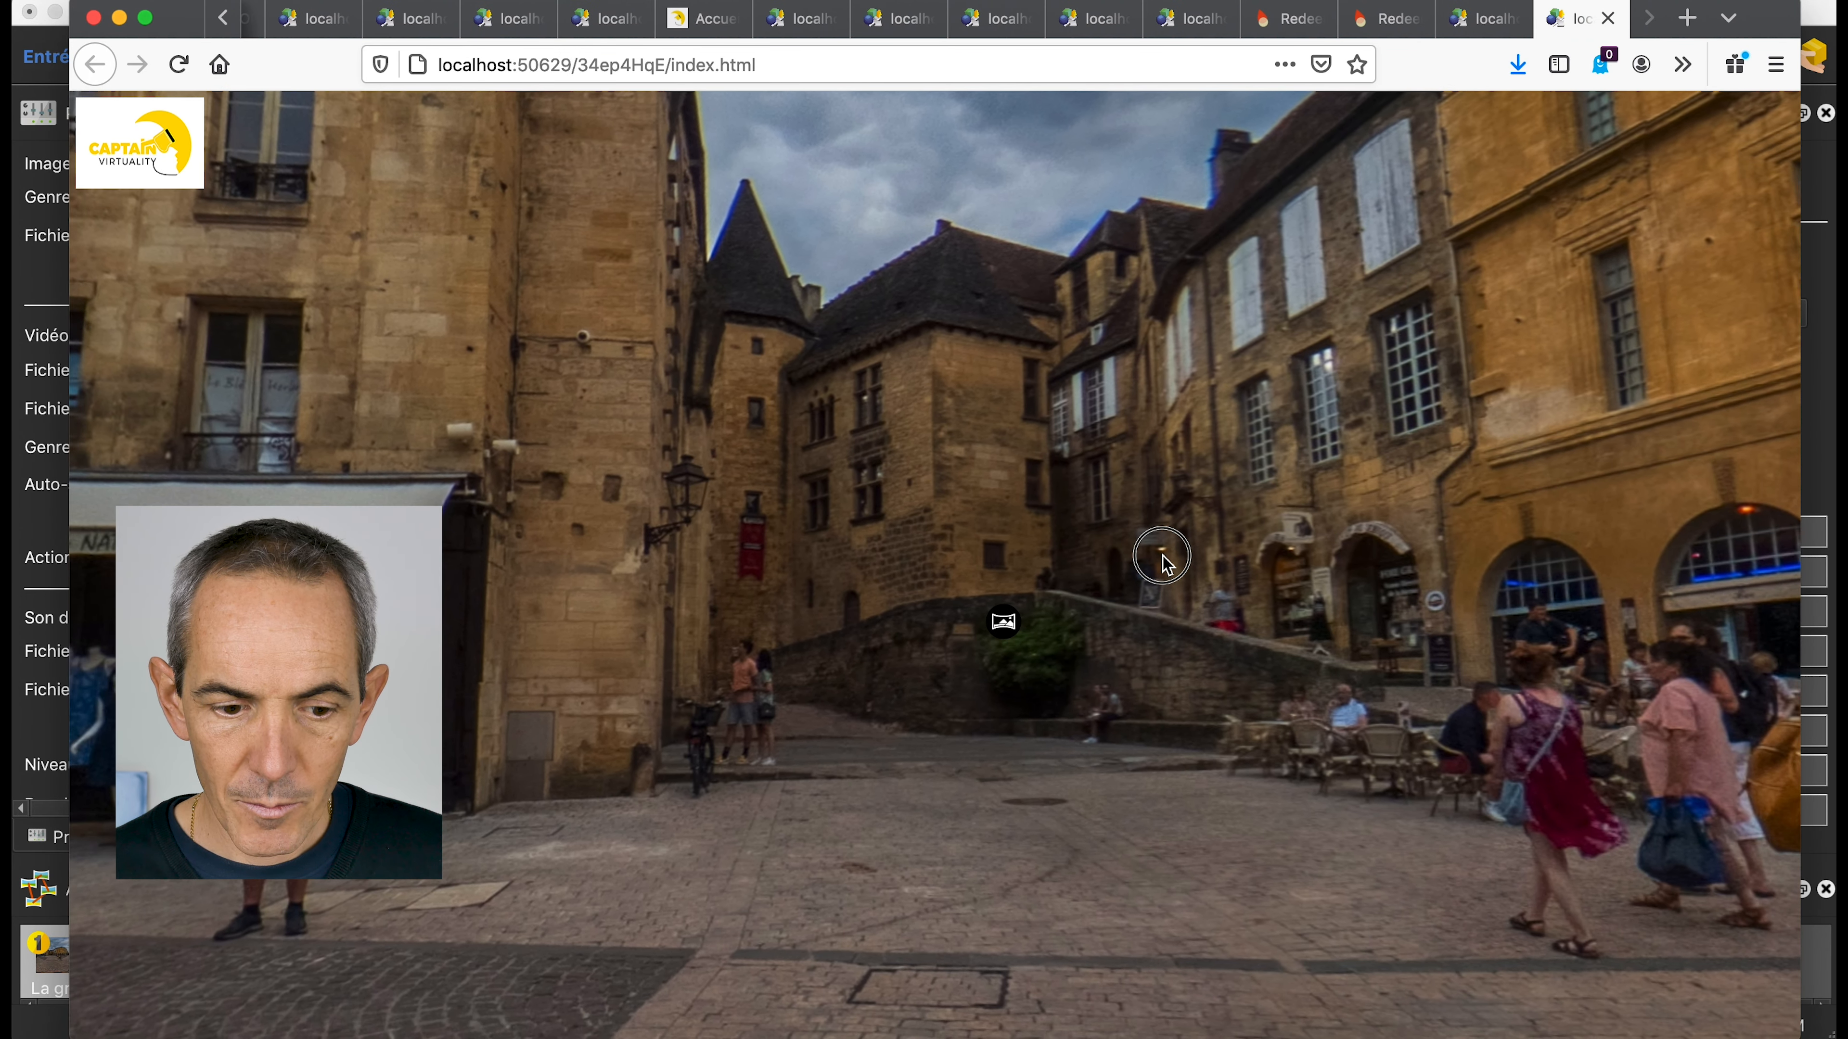
{"action": "mouse_move", "coordinate": [1007, 641]}
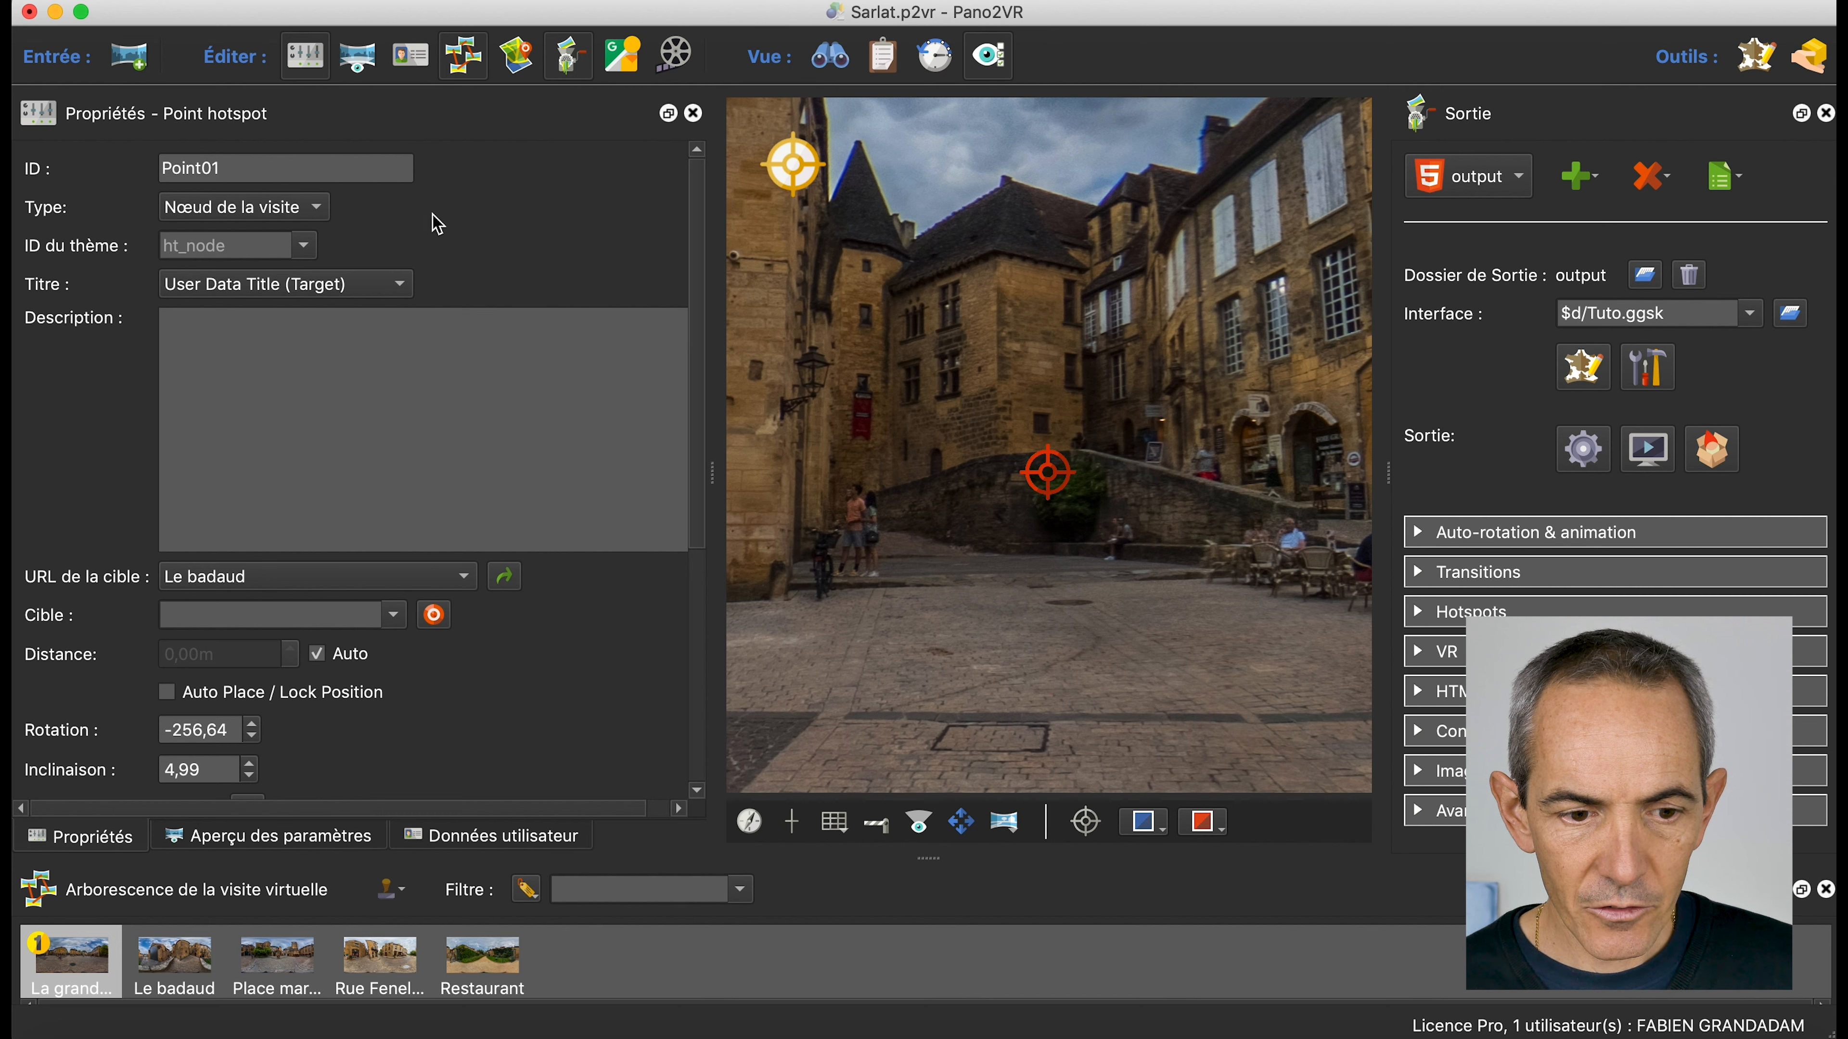
Review the properties of hotspot Point01 and assign FlecheHaut.png from the Icones folder as its custom image
{"action": "scroll", "coordinate": [419, 492], "scroll_direction": "down", "scroll_amount": 5}
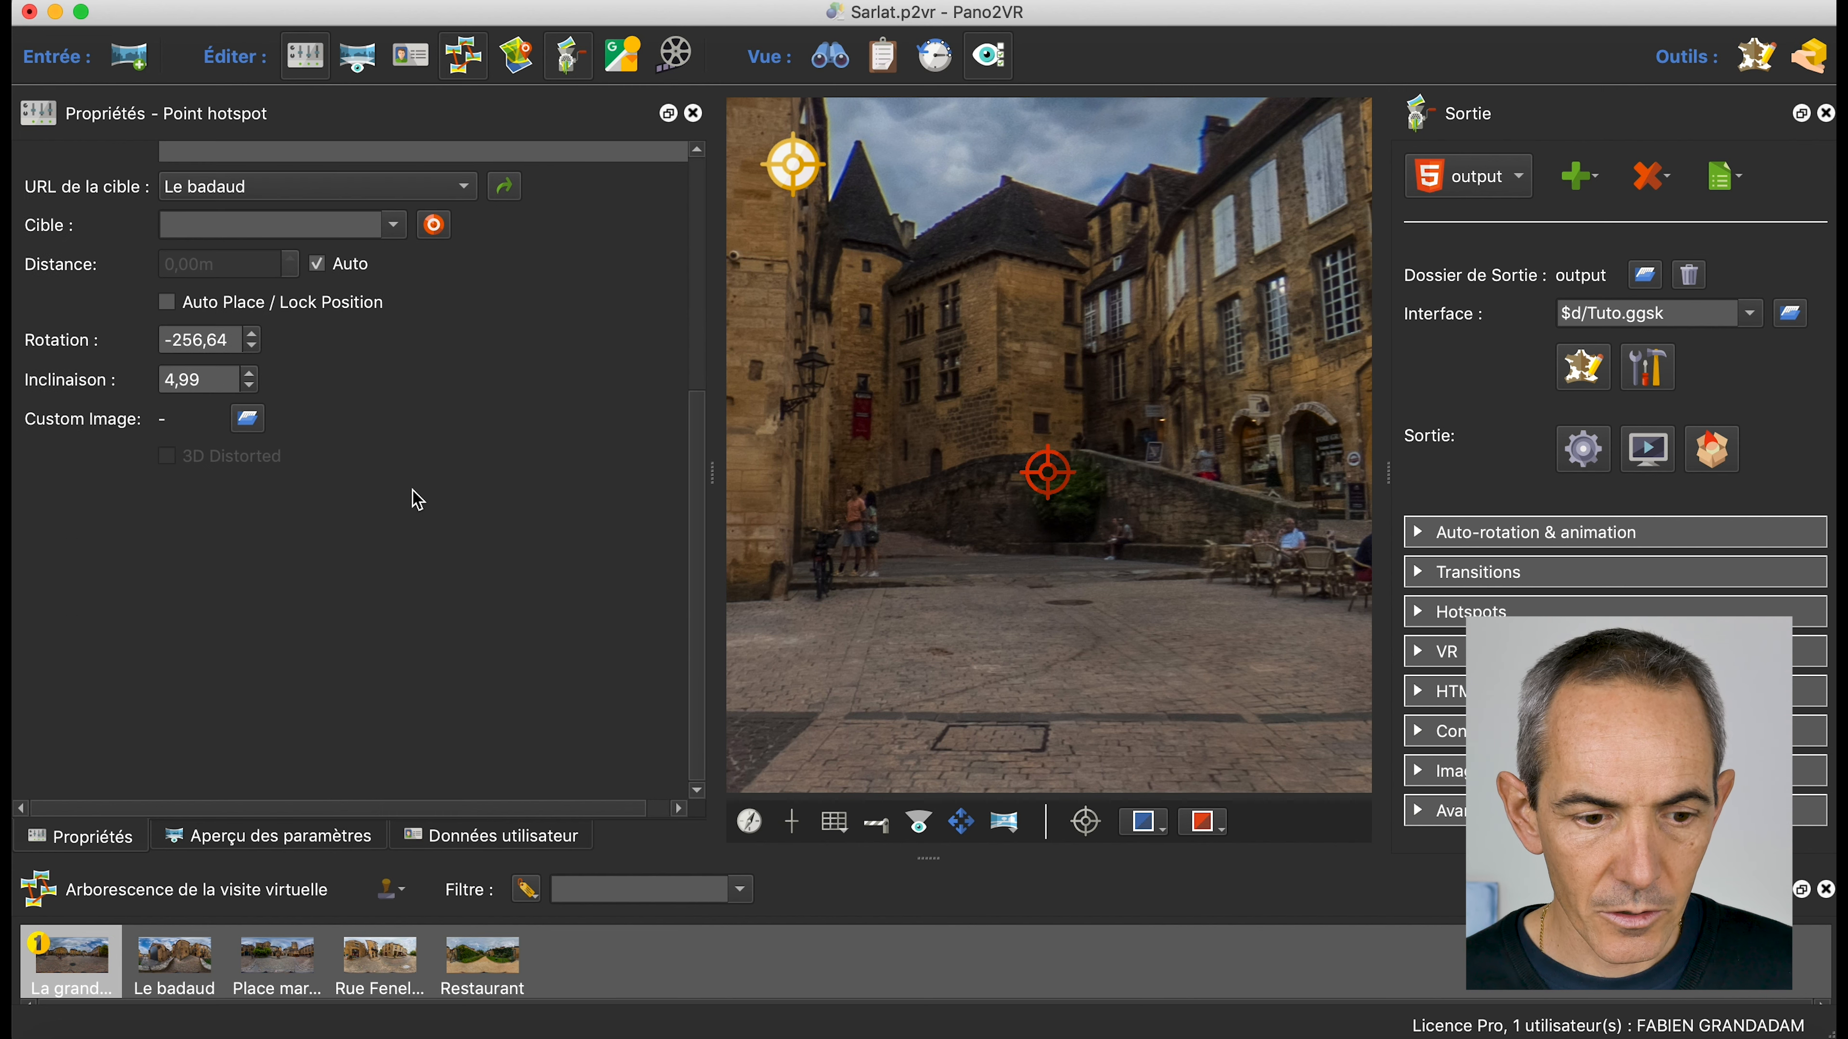
{"action": "scroll", "coordinate": [229, 327], "scroll_direction": "up", "scroll_amount": 4}
{"action": "scroll", "coordinate": [232, 338], "scroll_direction": "up", "scroll_amount": 2}
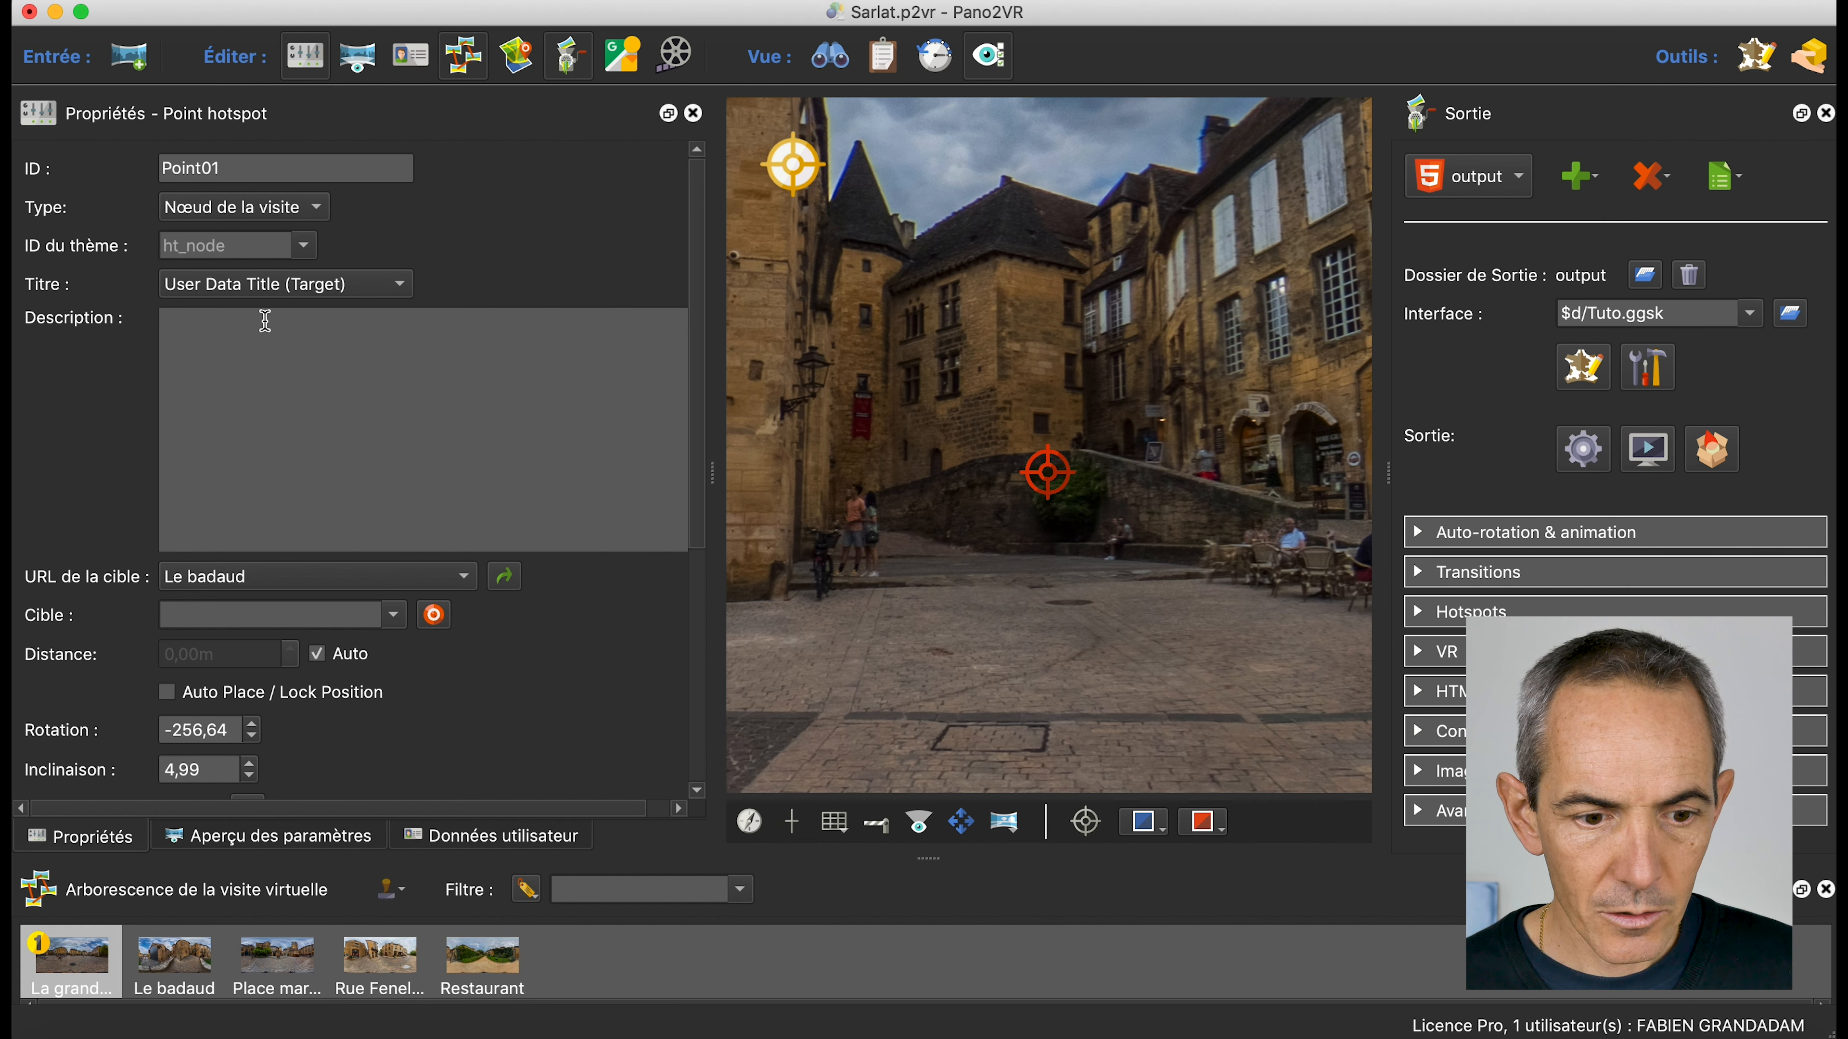
{"action": "scroll", "coordinate": [276, 507], "scroll_direction": "down", "scroll_amount": 5}
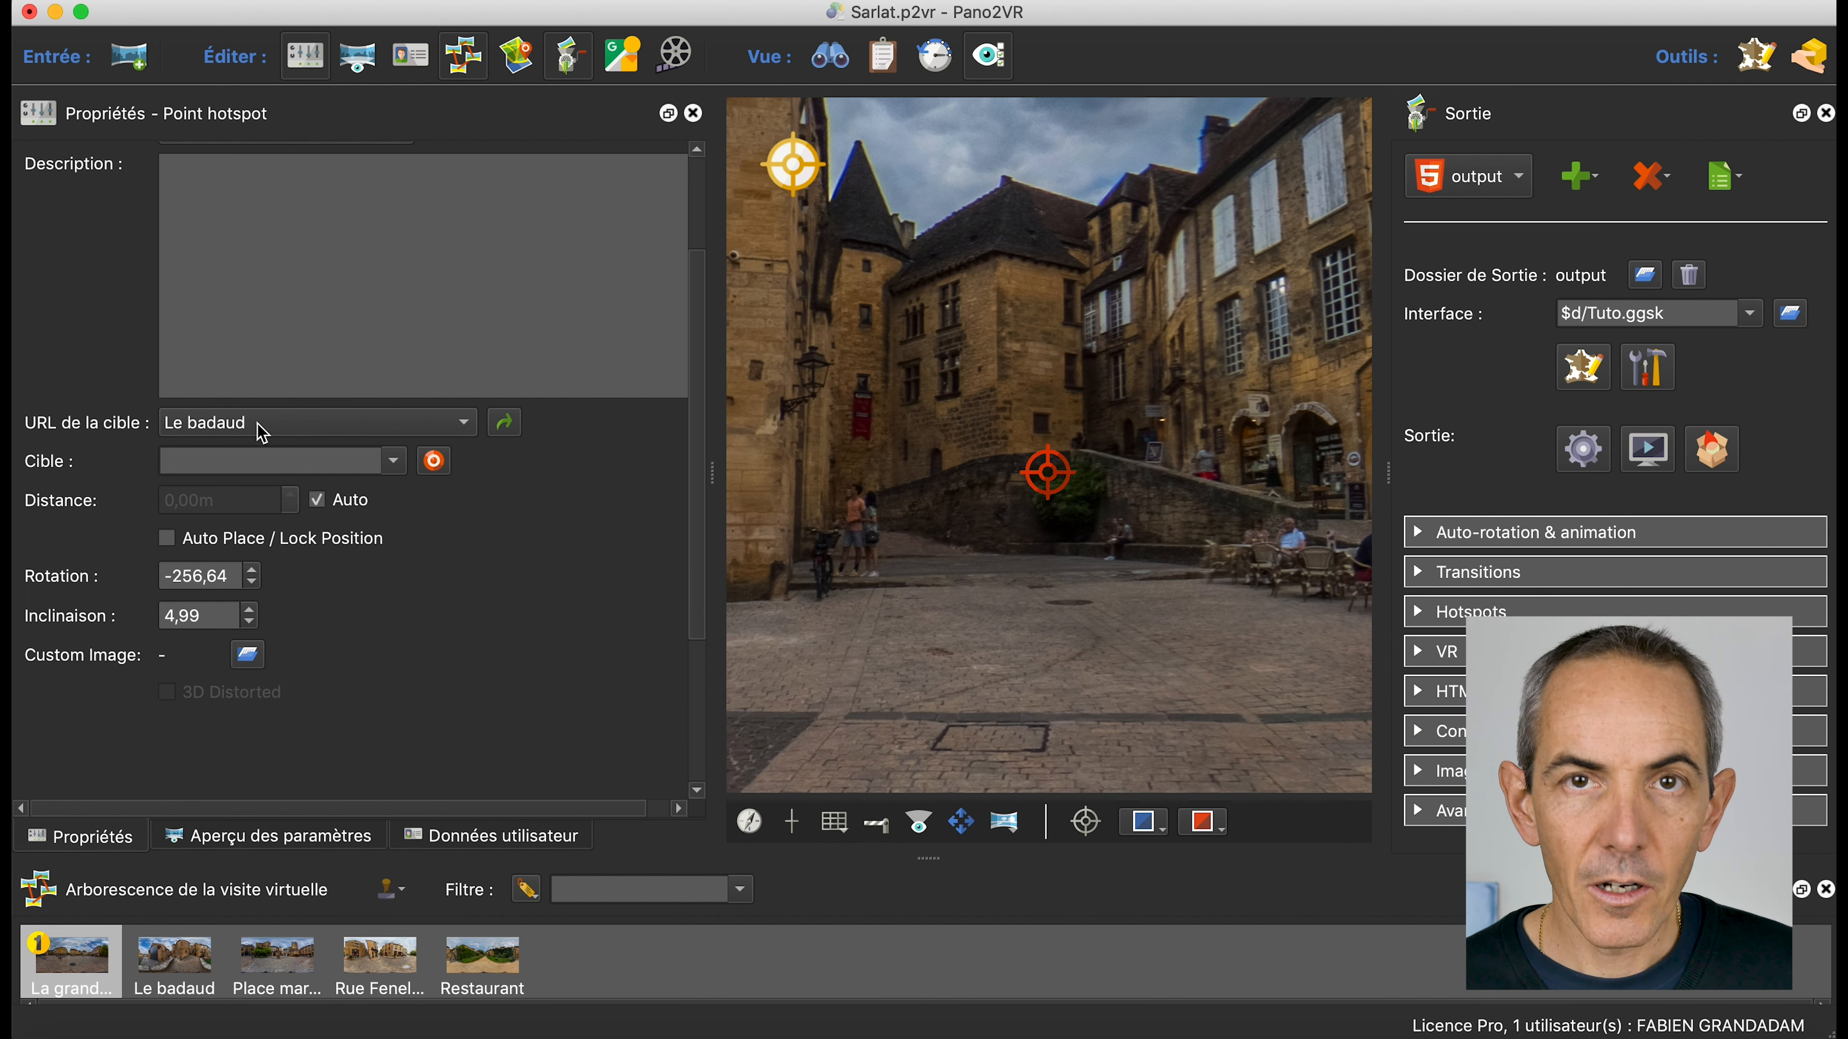
{"action": "scroll", "coordinate": [324, 579], "scroll_direction": "down", "scroll_amount": 3}
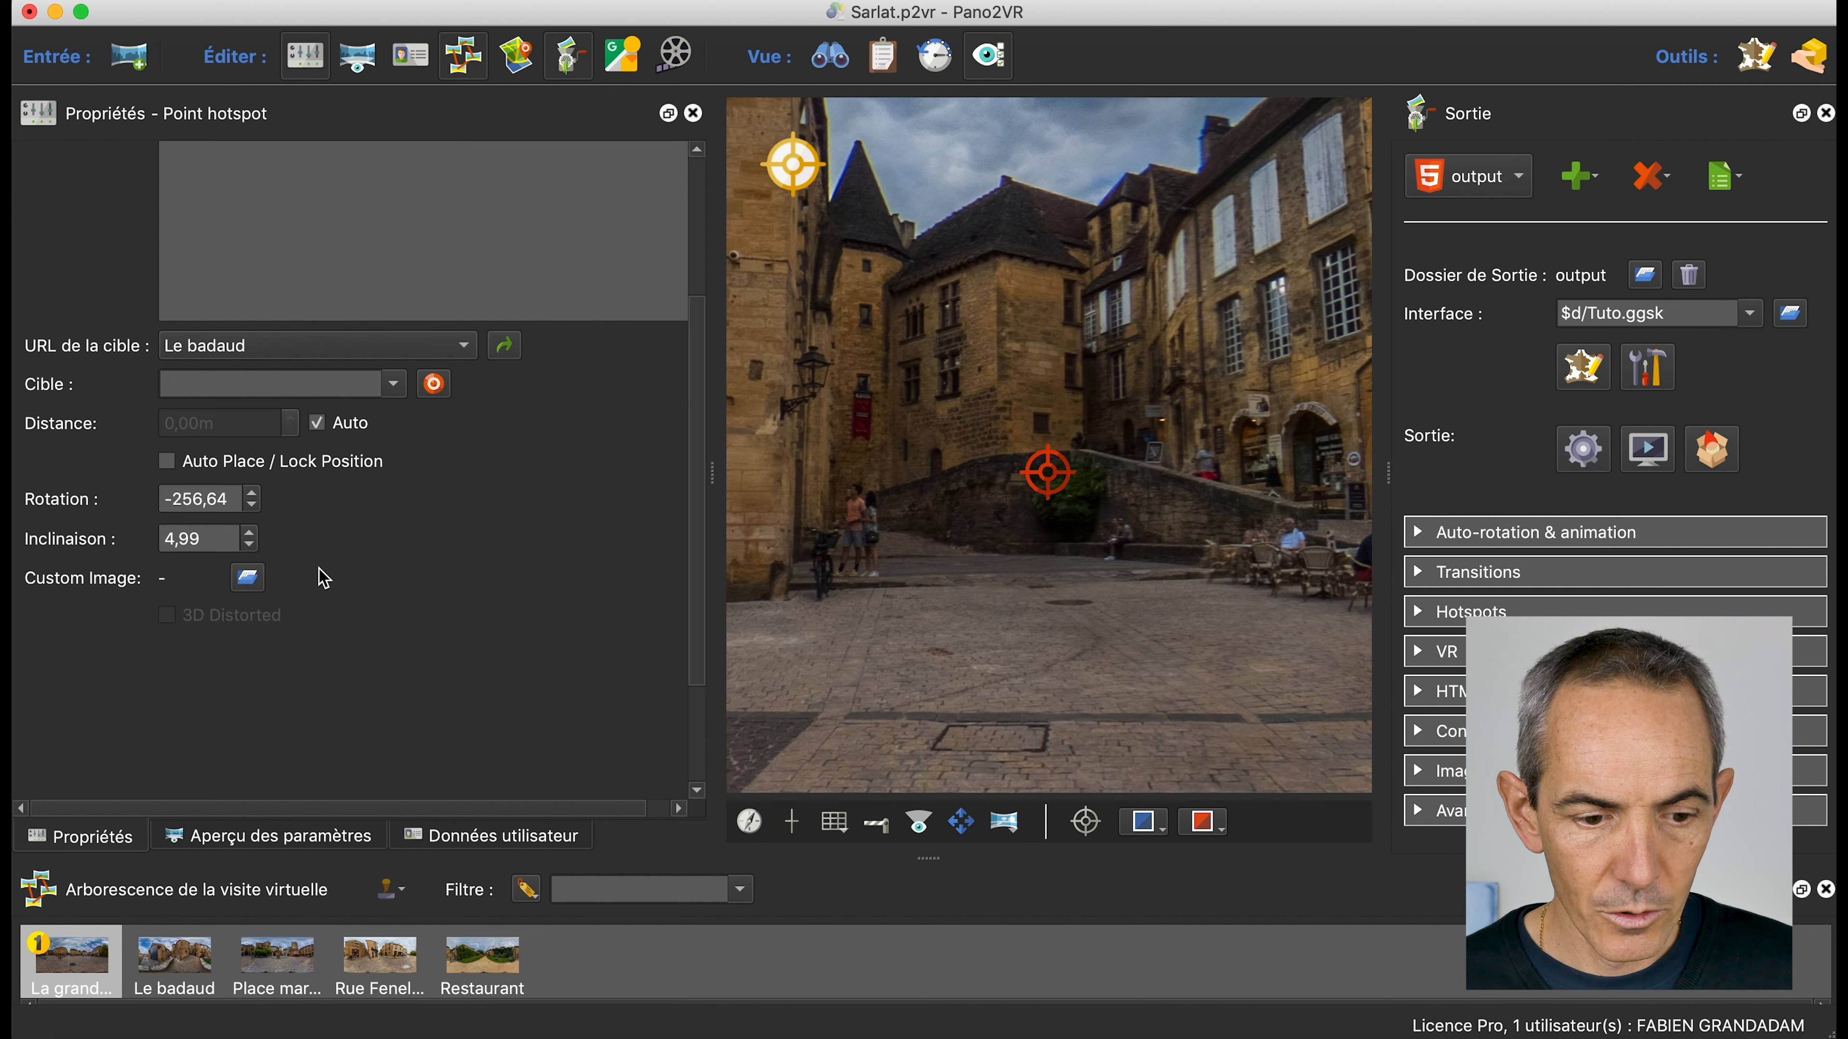
{"action": "scroll", "coordinate": [323, 579], "scroll_direction": "down", "scroll_amount": 5}
{"action": "scroll", "coordinate": [301, 553], "scroll_direction": "up", "scroll_amount": 3}
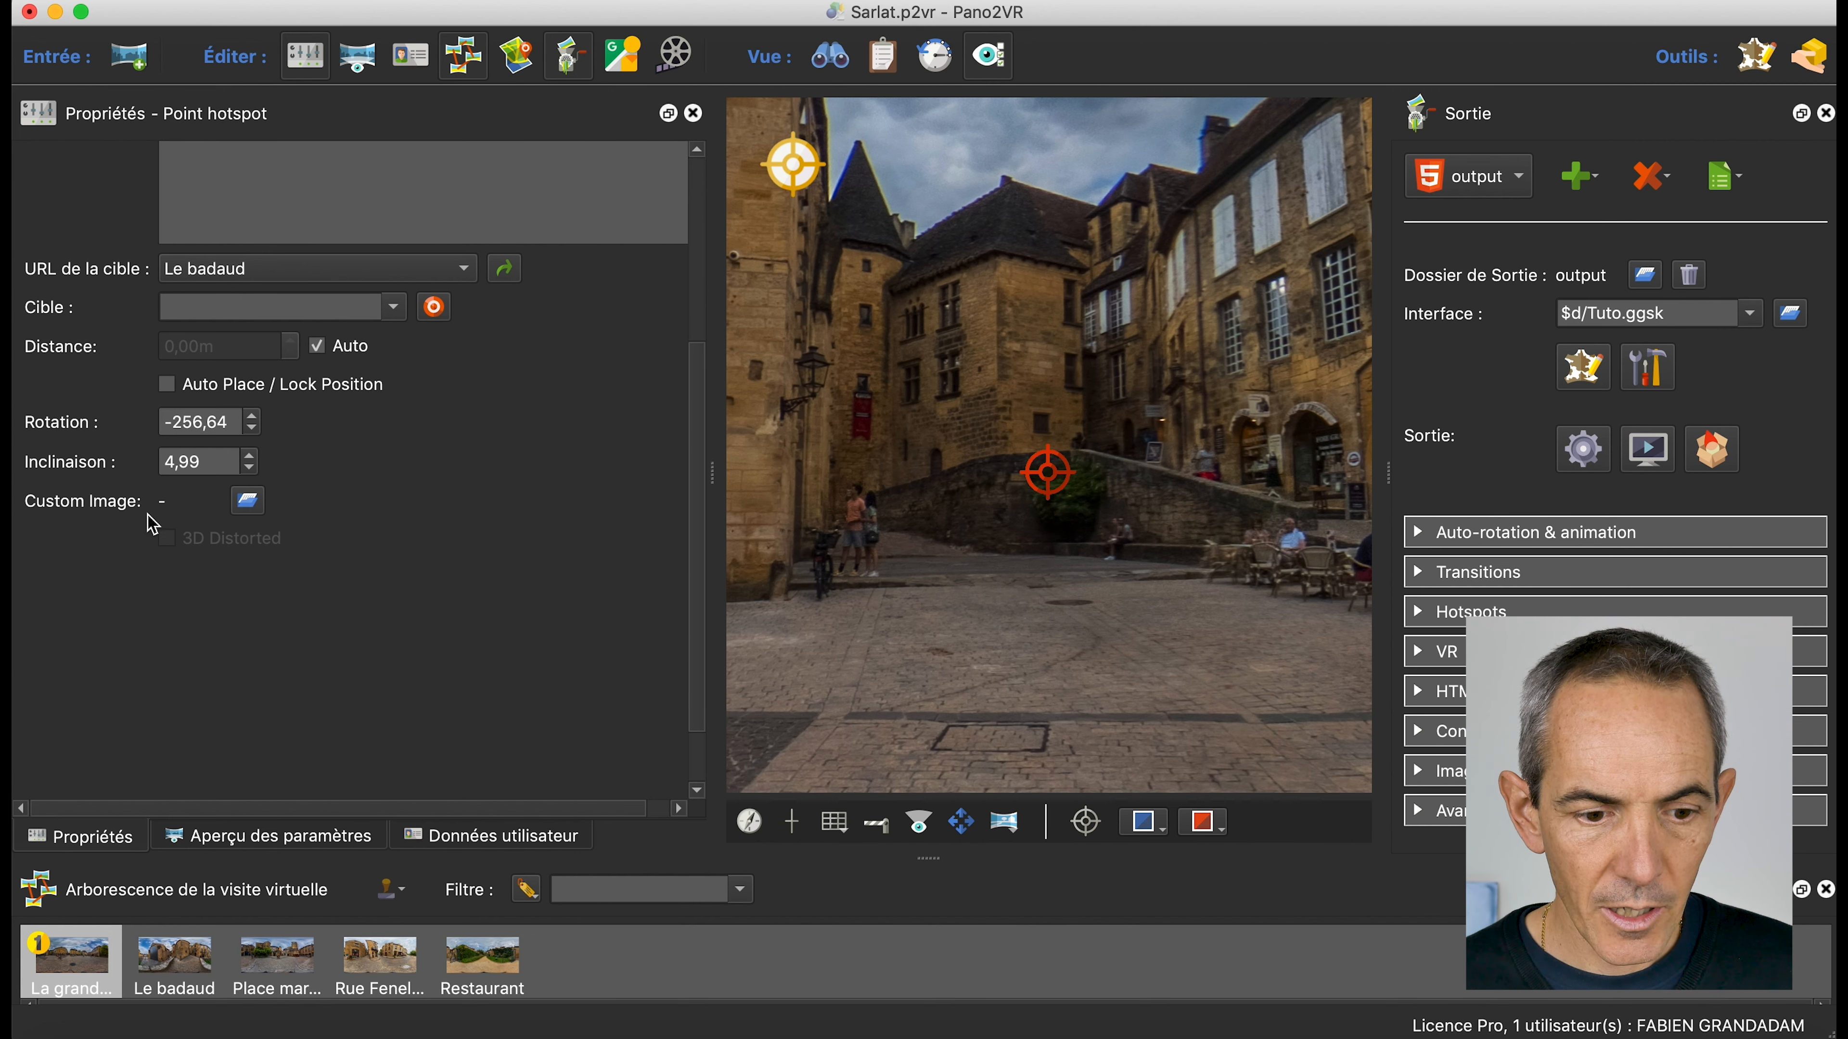
{"action": "left_click", "coordinate": [250, 502]}
{"action": "double_click", "coordinate": [792, 273]}
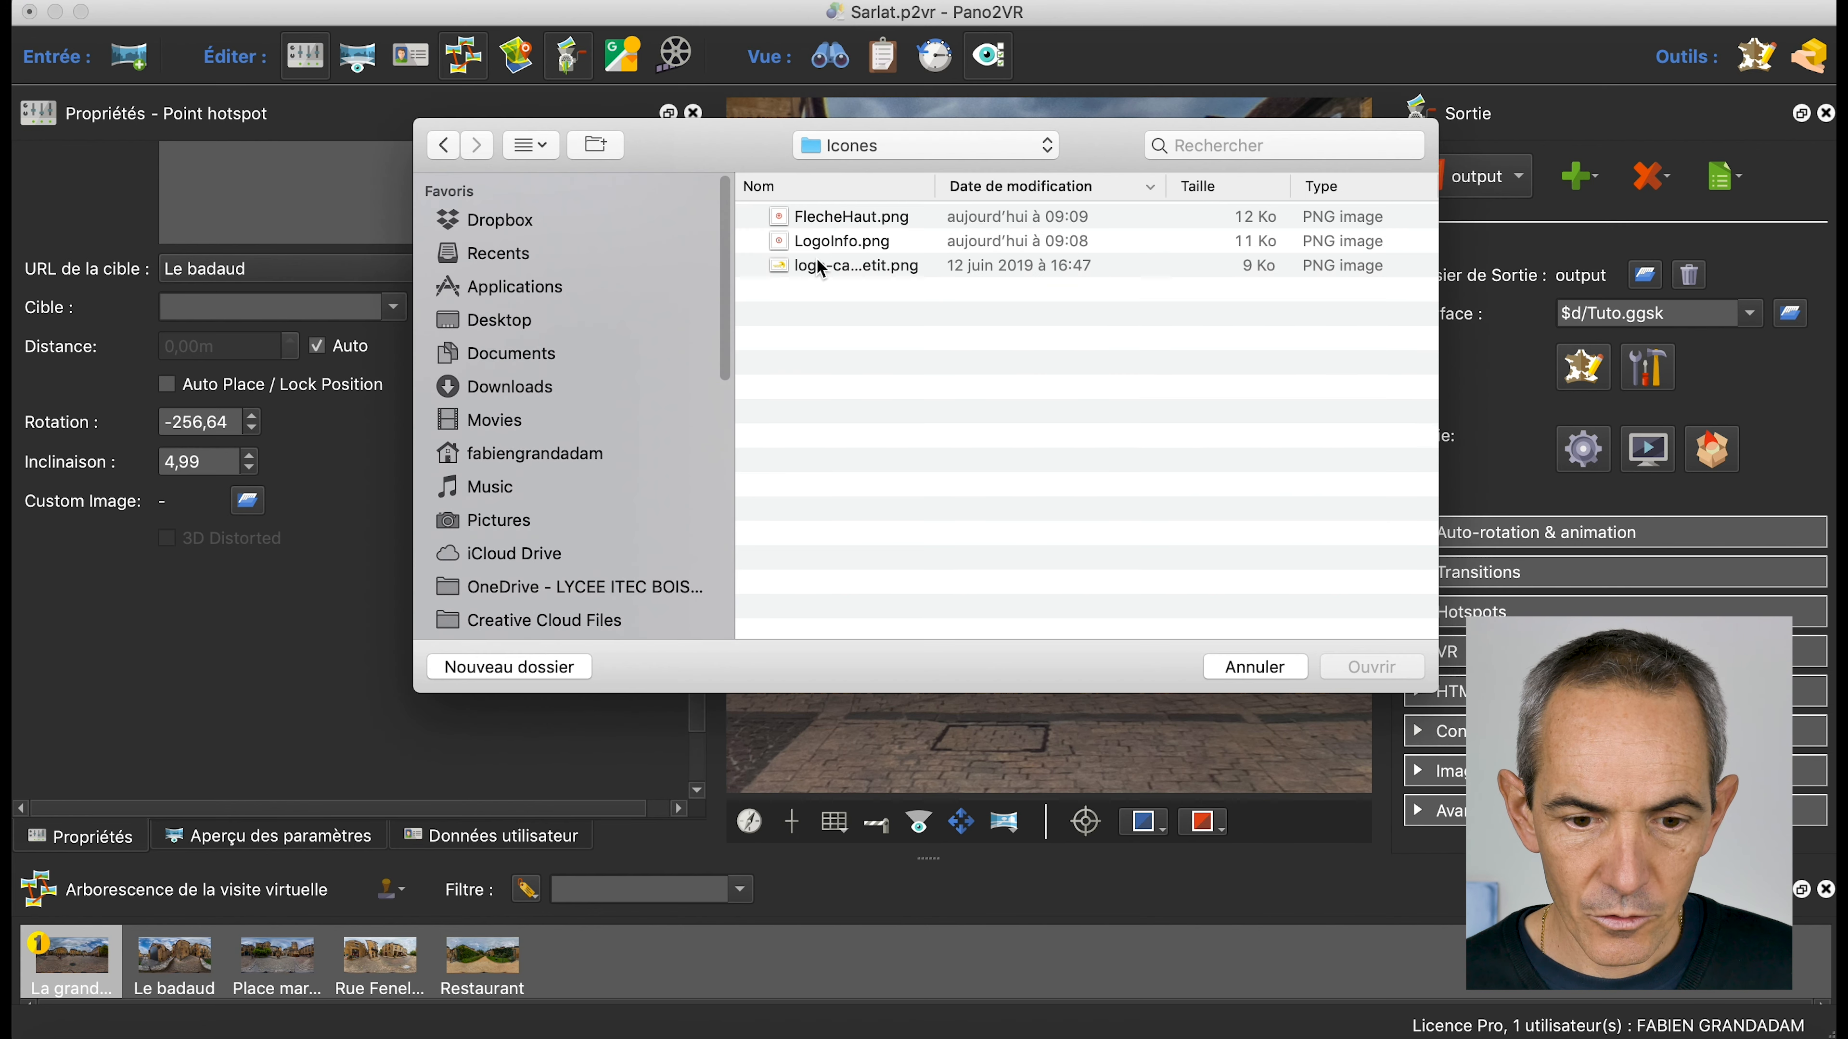
{"action": "left_click", "coordinate": [833, 231]}
{"action": "left_click", "coordinate": [1361, 670]}
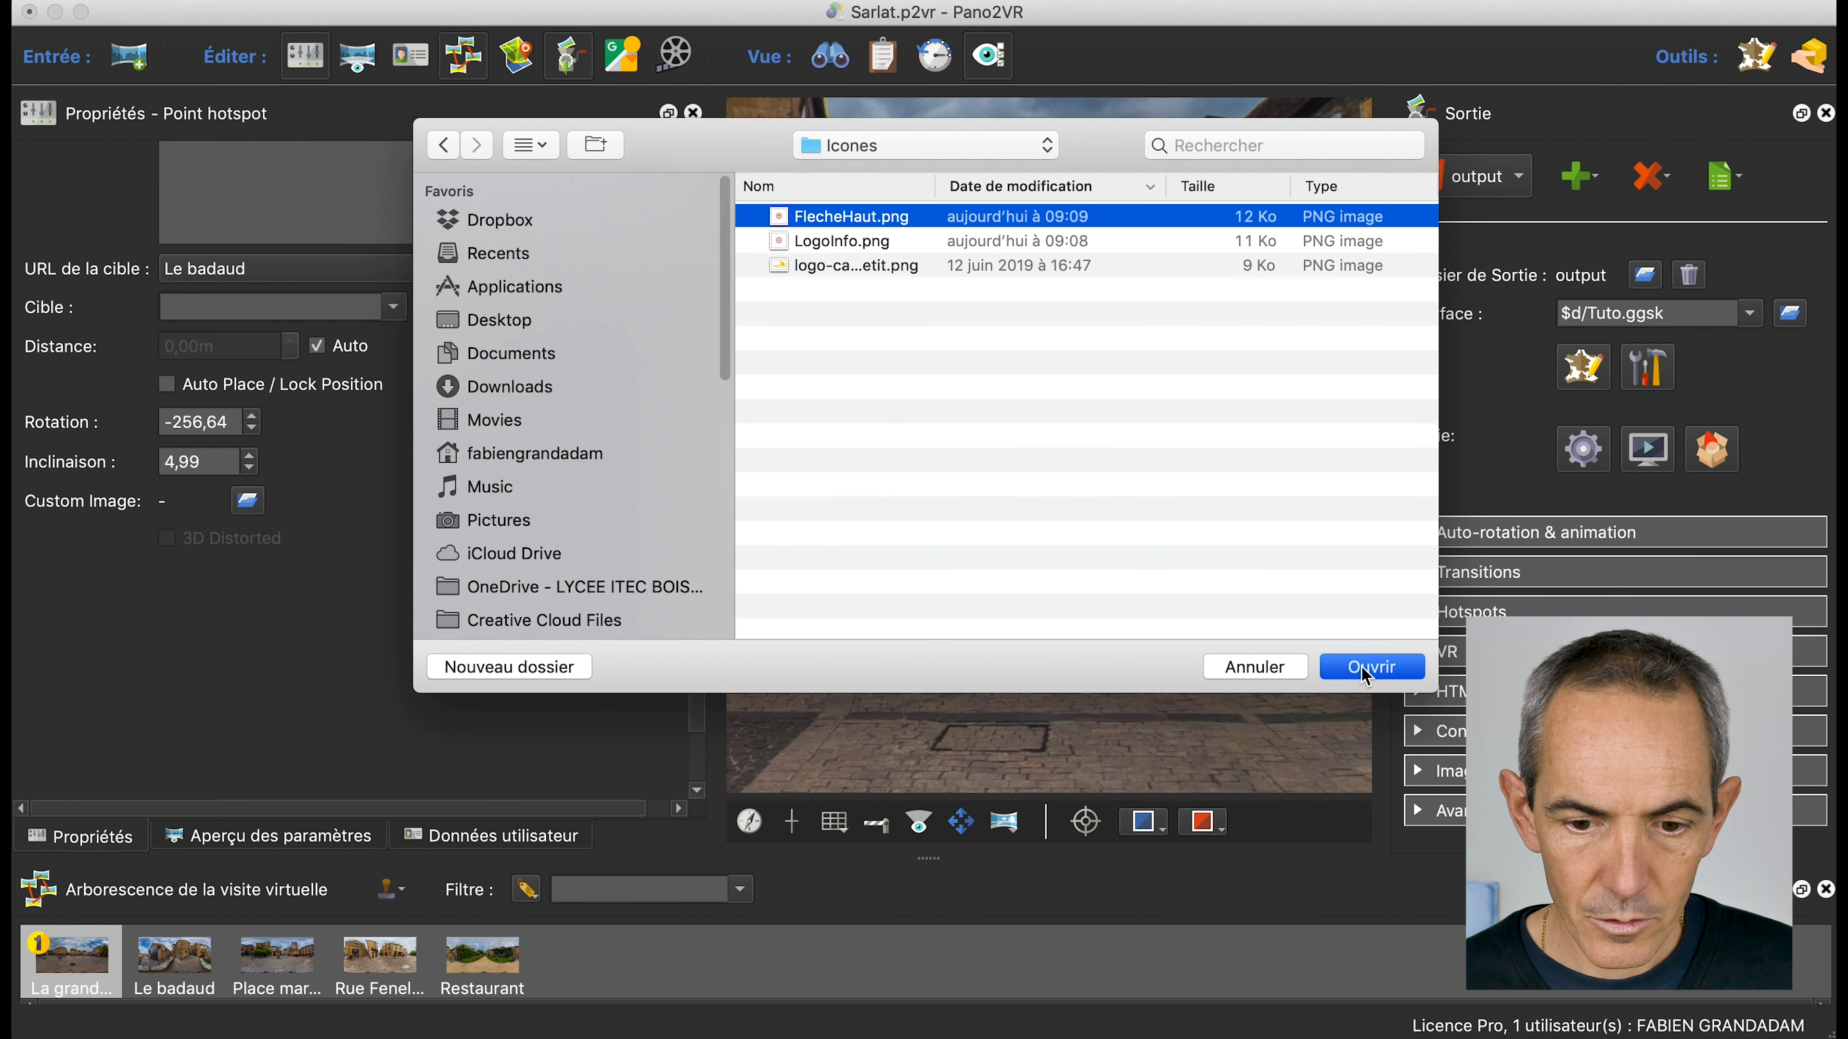
Shrink the arrow image of hotspot Point01 in the panorama view and regenerate the output for the browser preview
{"action": "left_click", "coordinate": [1052, 517]}
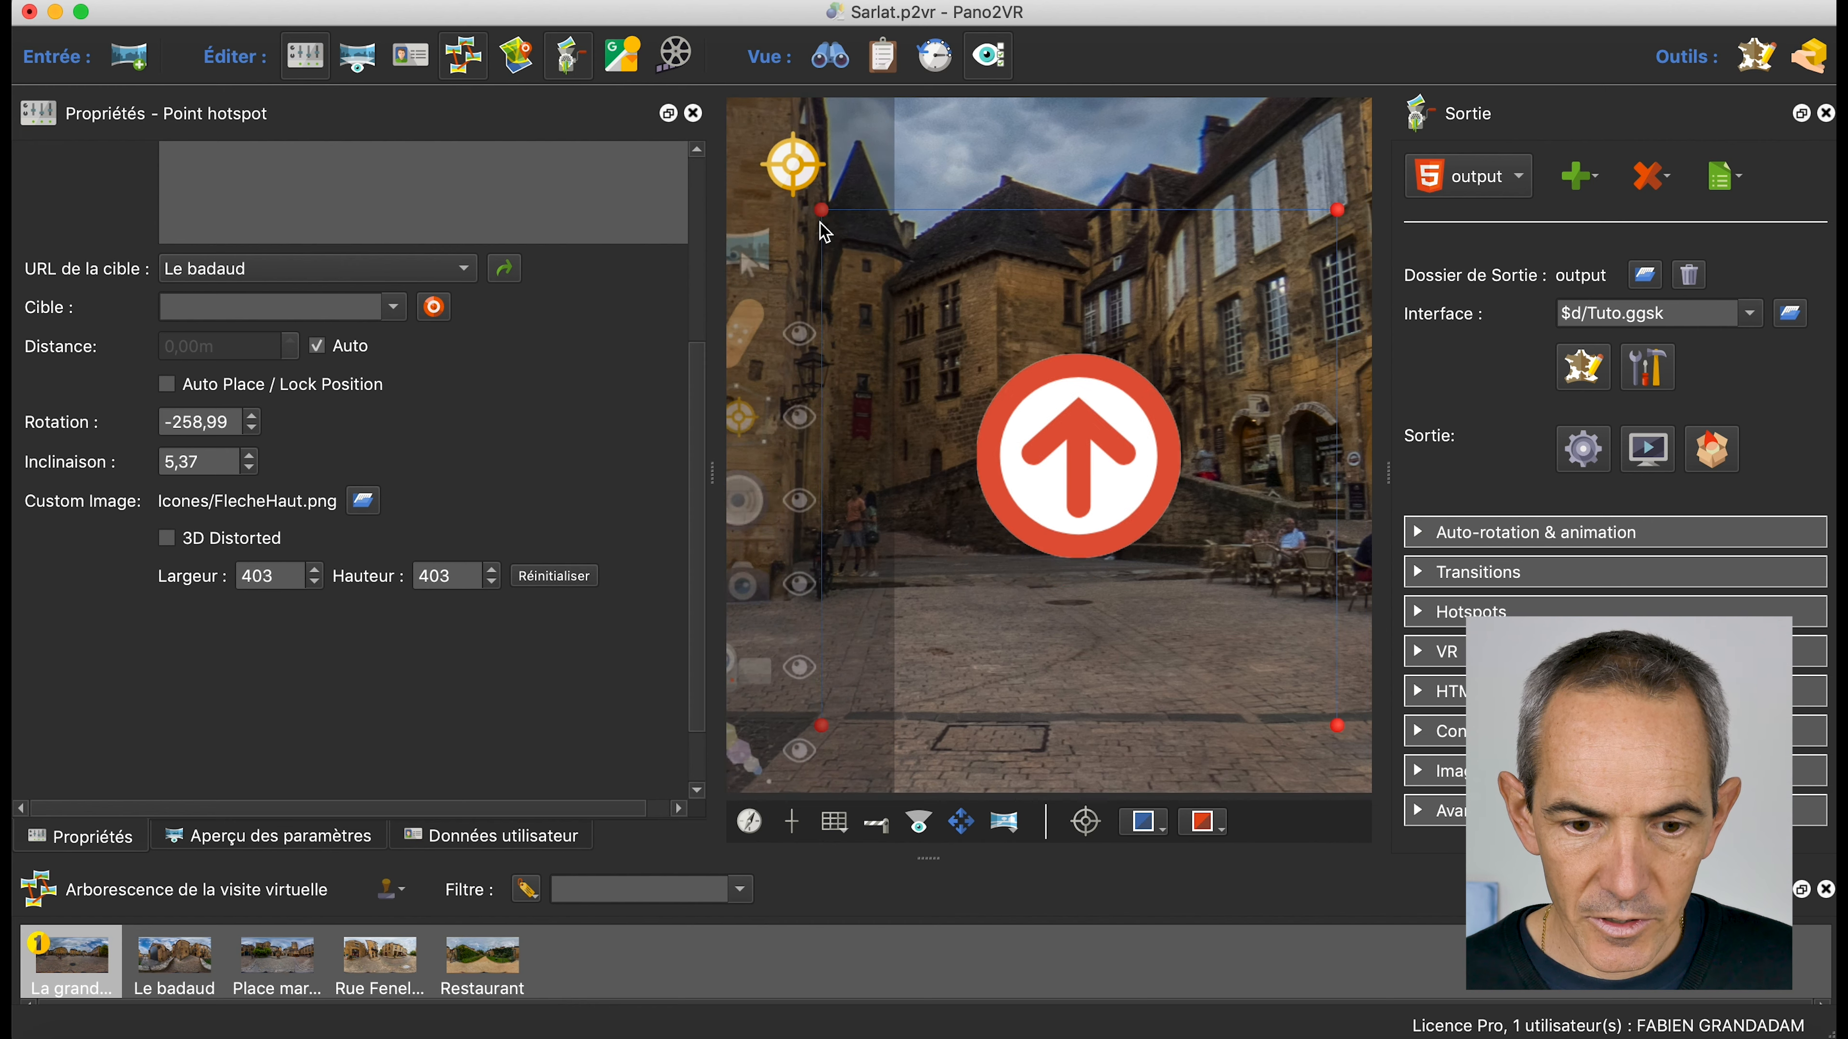
{"action": "left_click_drag", "start_coordinate": [826, 214], "coordinate": [1280, 597]}
{"action": "left_click", "coordinate": [1584, 449]}
{"action": "left_click", "coordinate": [1089, 542]}
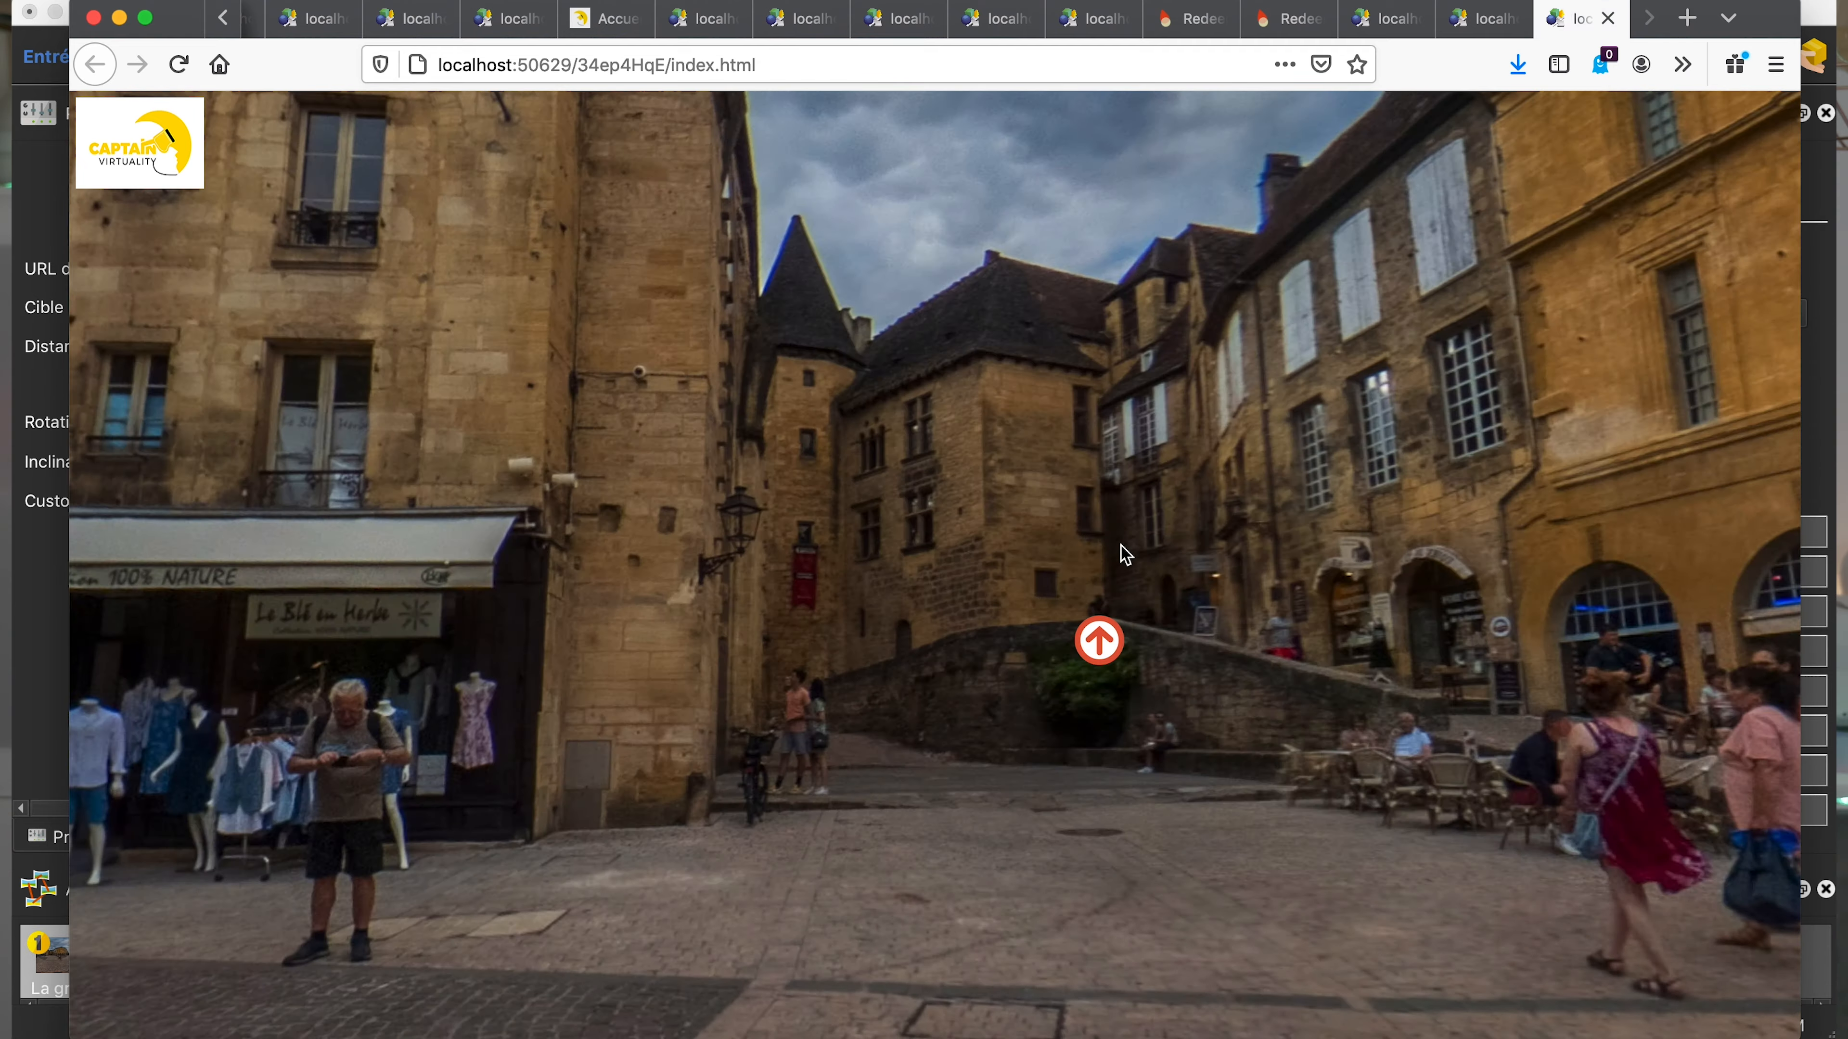
Test the arrow hotspot in the browser preview by travelling to Le badaud, returning to La grande place and looking around
{"action": "left_click_drag", "start_coordinate": [878, 534], "coordinate": [1091, 546]}
{"action": "mouse_move", "coordinate": [1231, 623]}
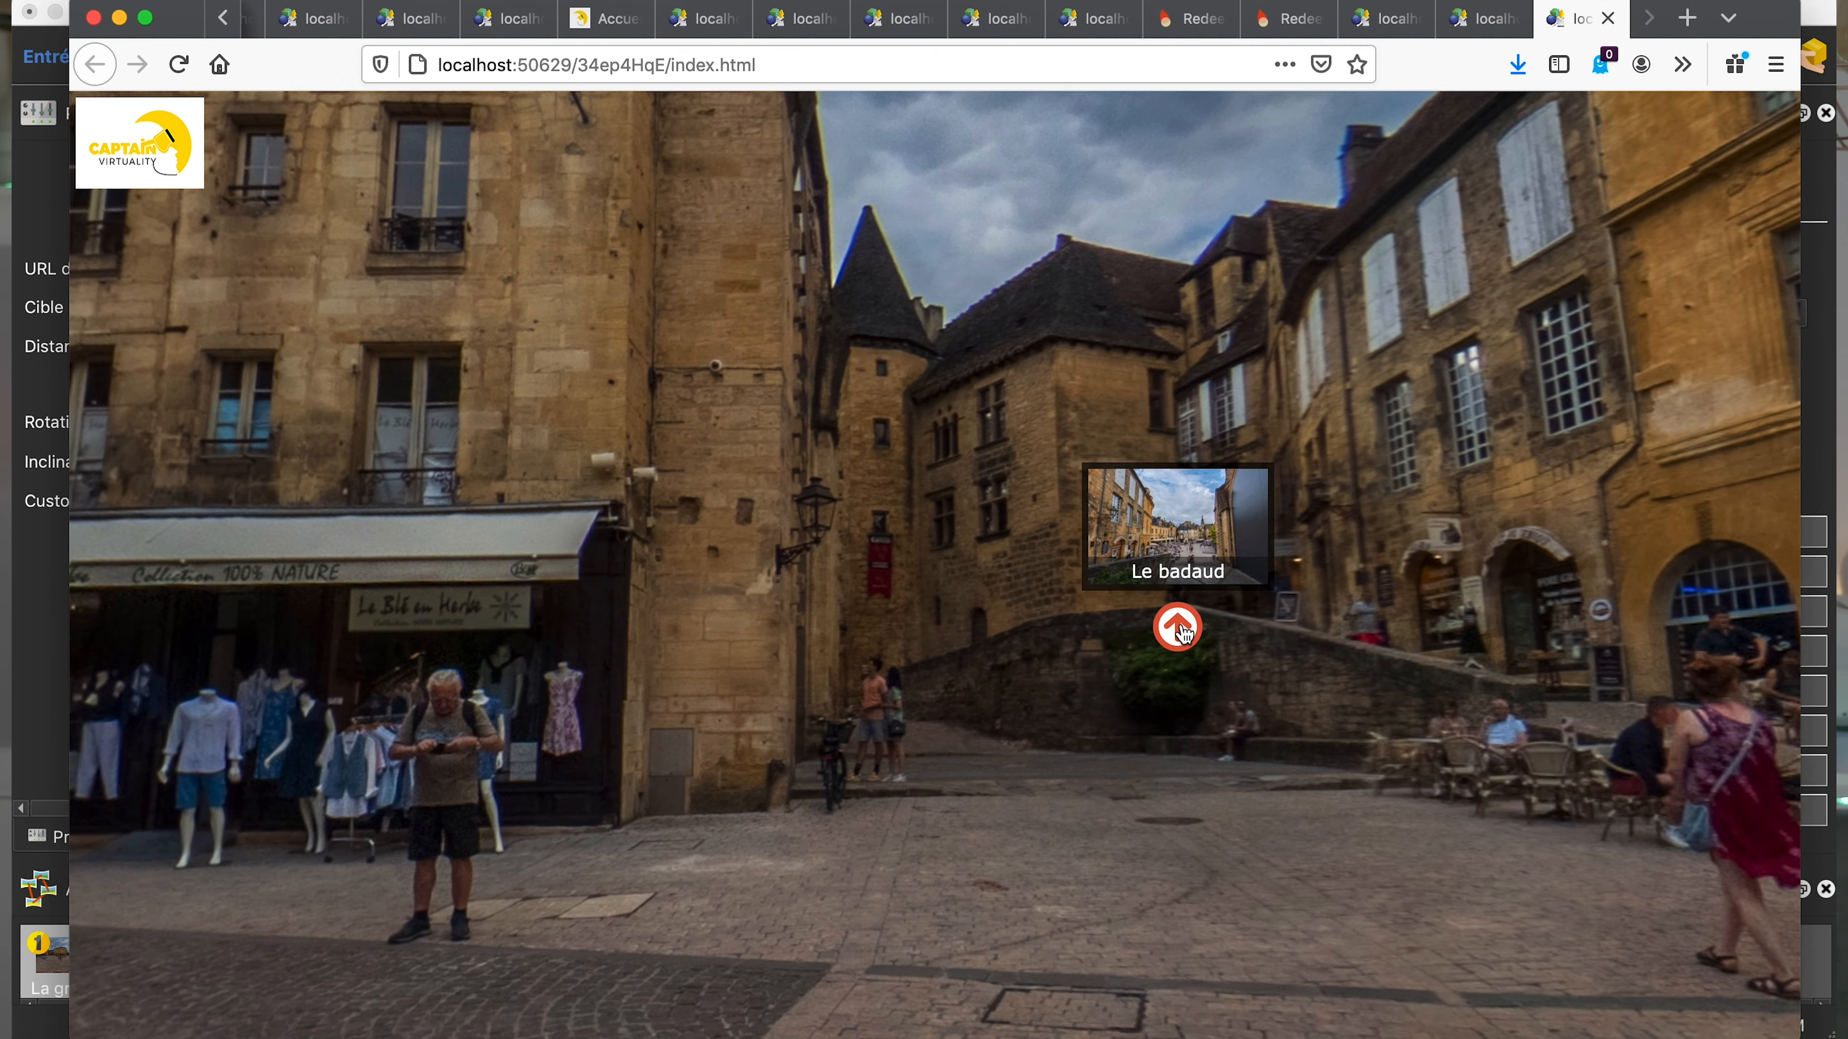
{"action": "left_click", "coordinate": [1164, 633]}
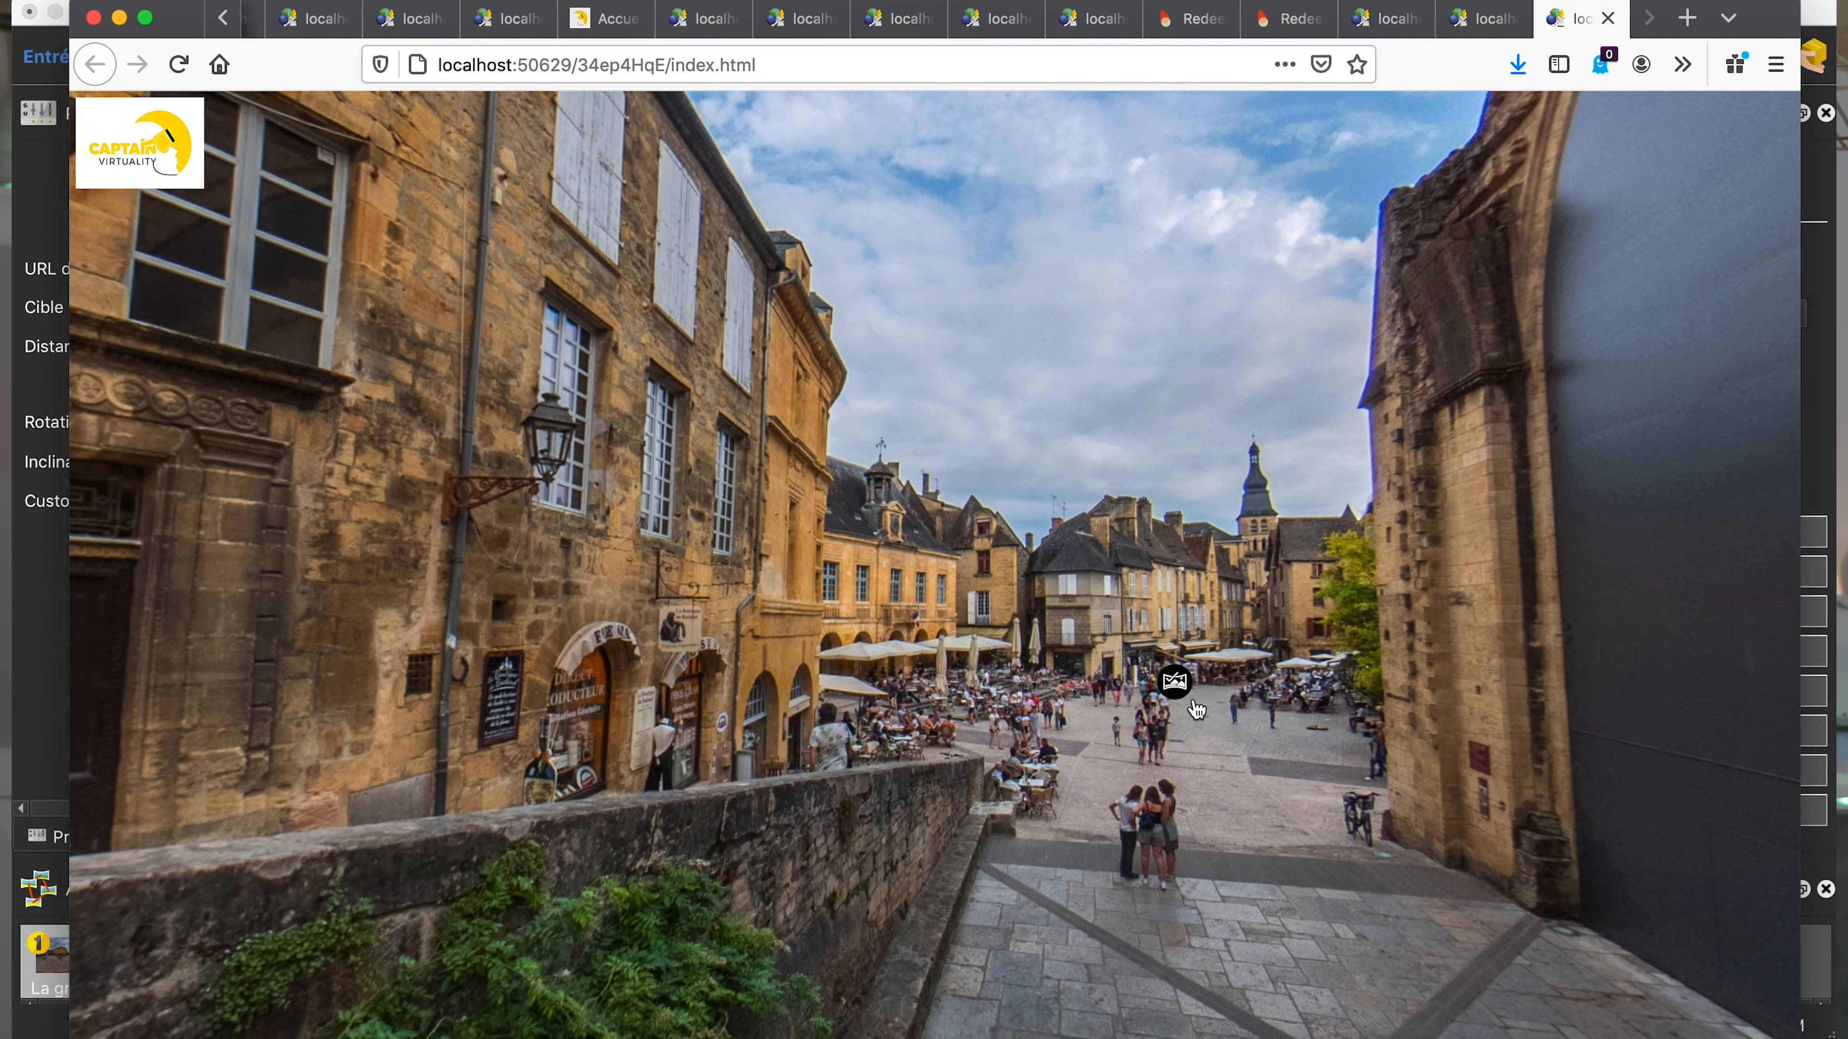
{"action": "left_click", "coordinate": [1195, 706]}
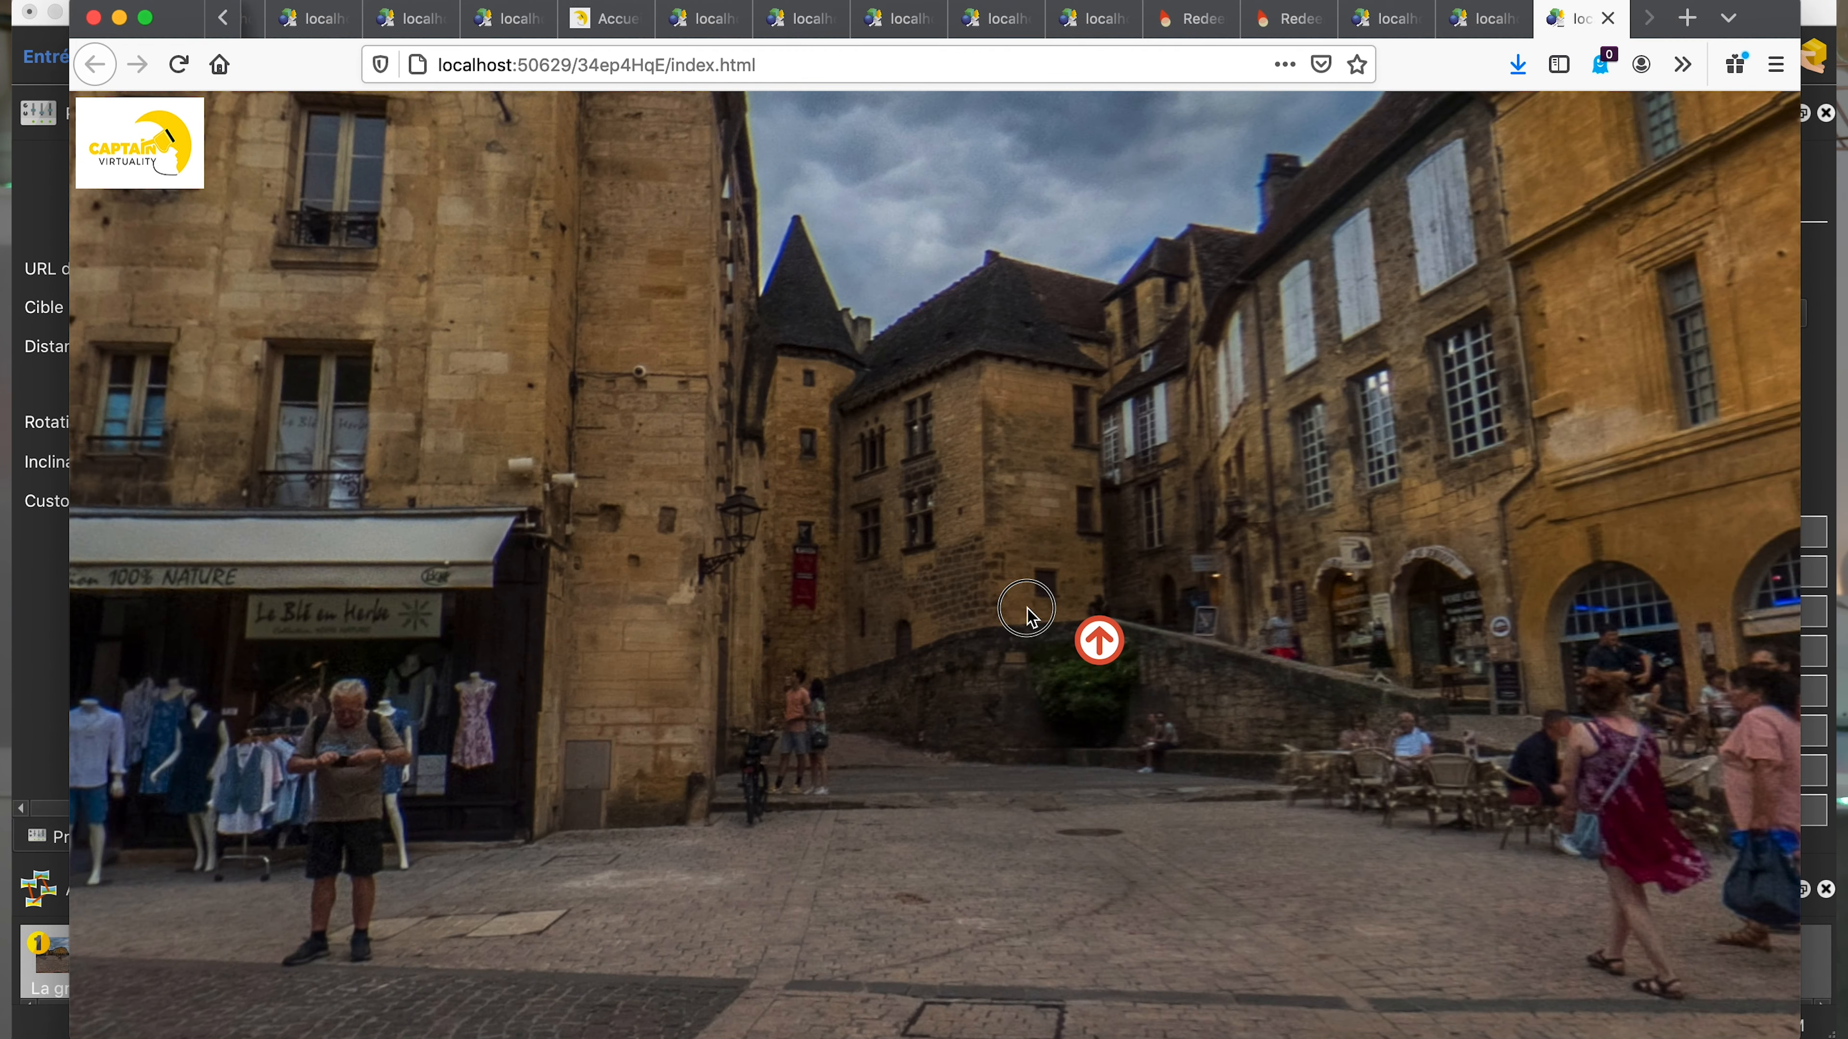
{"action": "left_click_drag", "start_coordinate": [957, 603], "coordinate": [833, 598]}
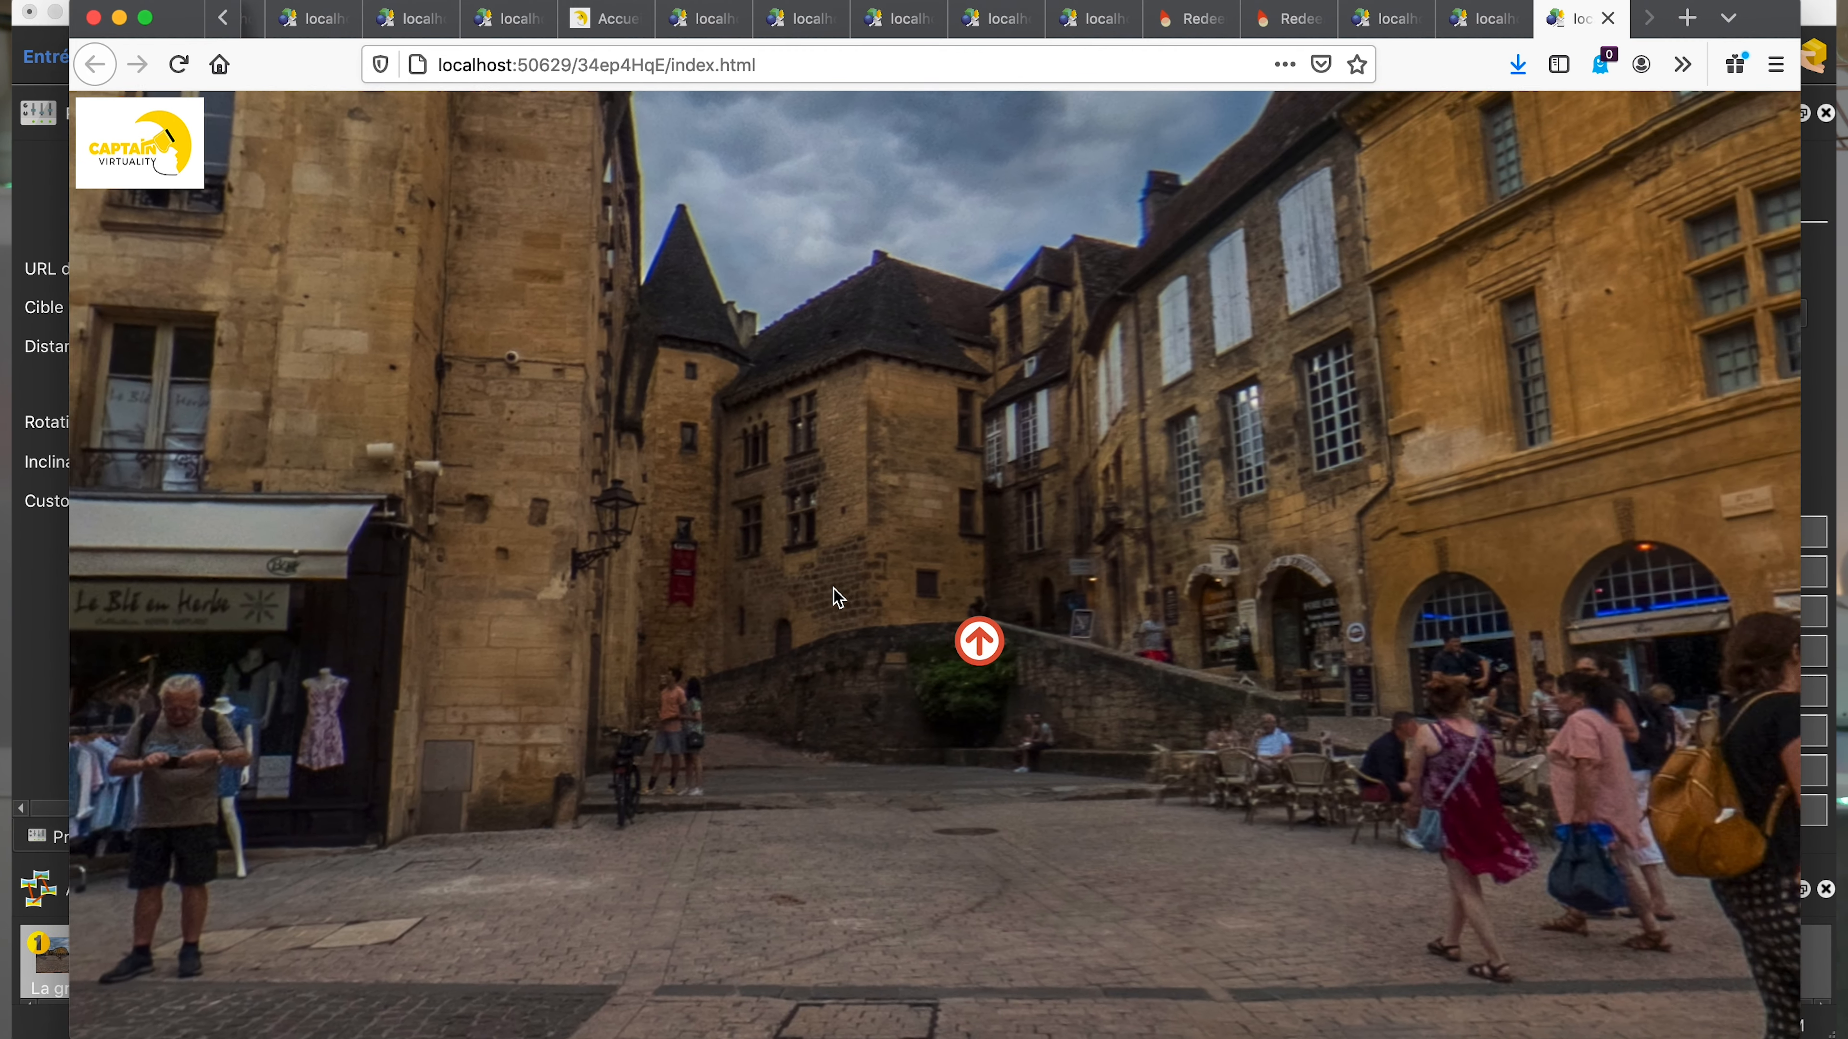
{"action": "mouse_move", "coordinate": [942, 644]}
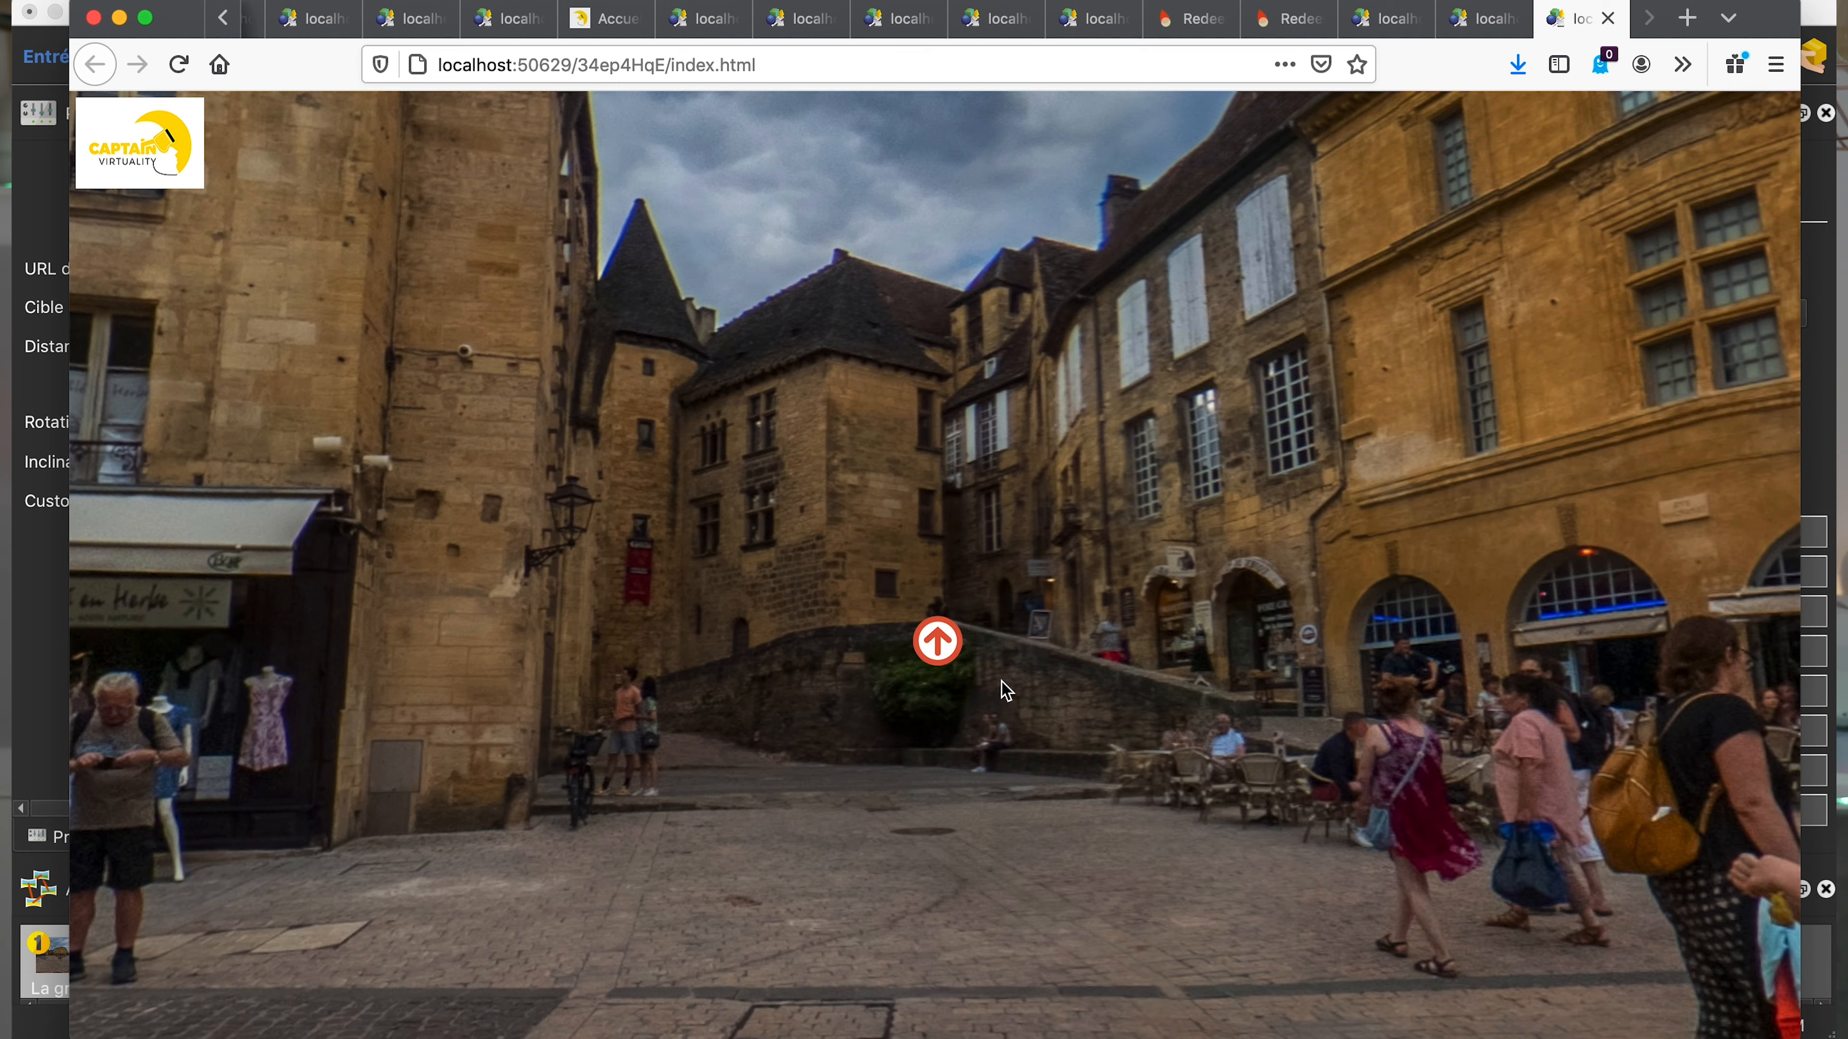
{"action": "left_click_drag", "start_coordinate": [673, 651], "coordinate": [823, 623]}
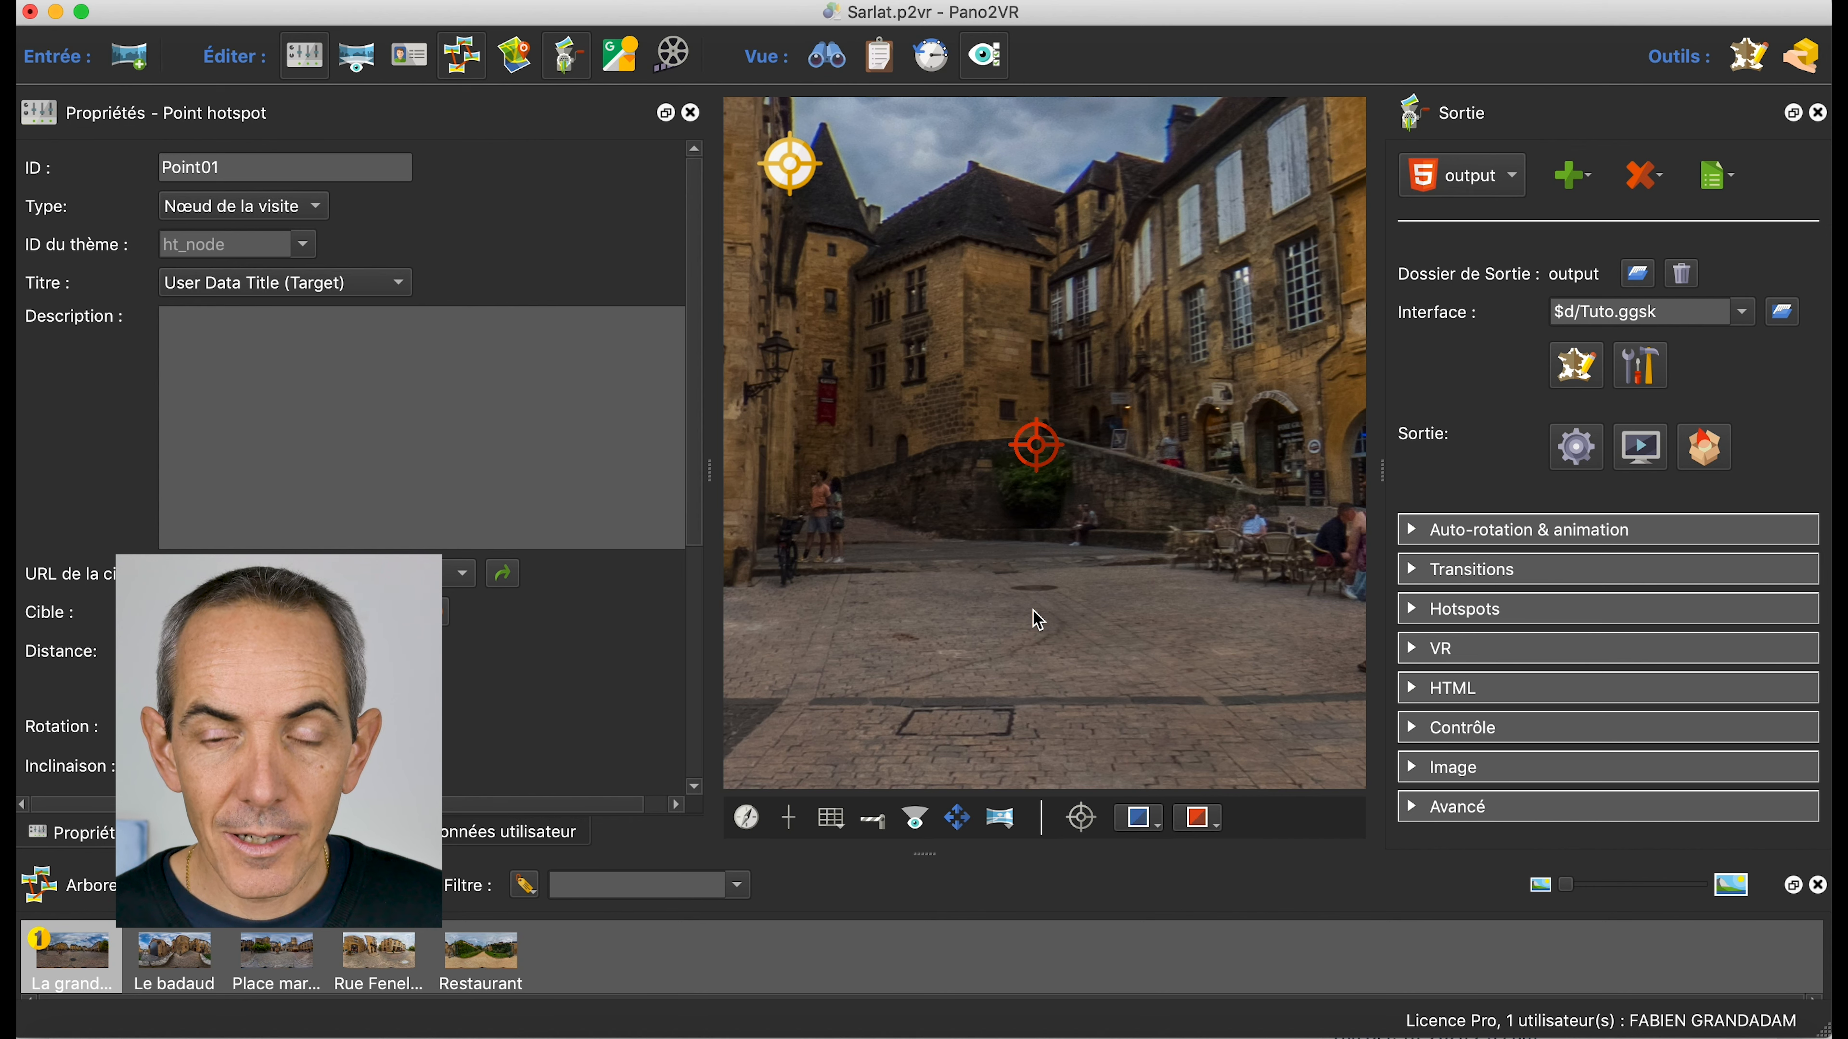
Reopen the Tuto theme for editing, expand ht_node and compare the properties and SVG images of ht_node_image and ht_node_visited
{"action": "left_click", "coordinate": [1580, 372]}
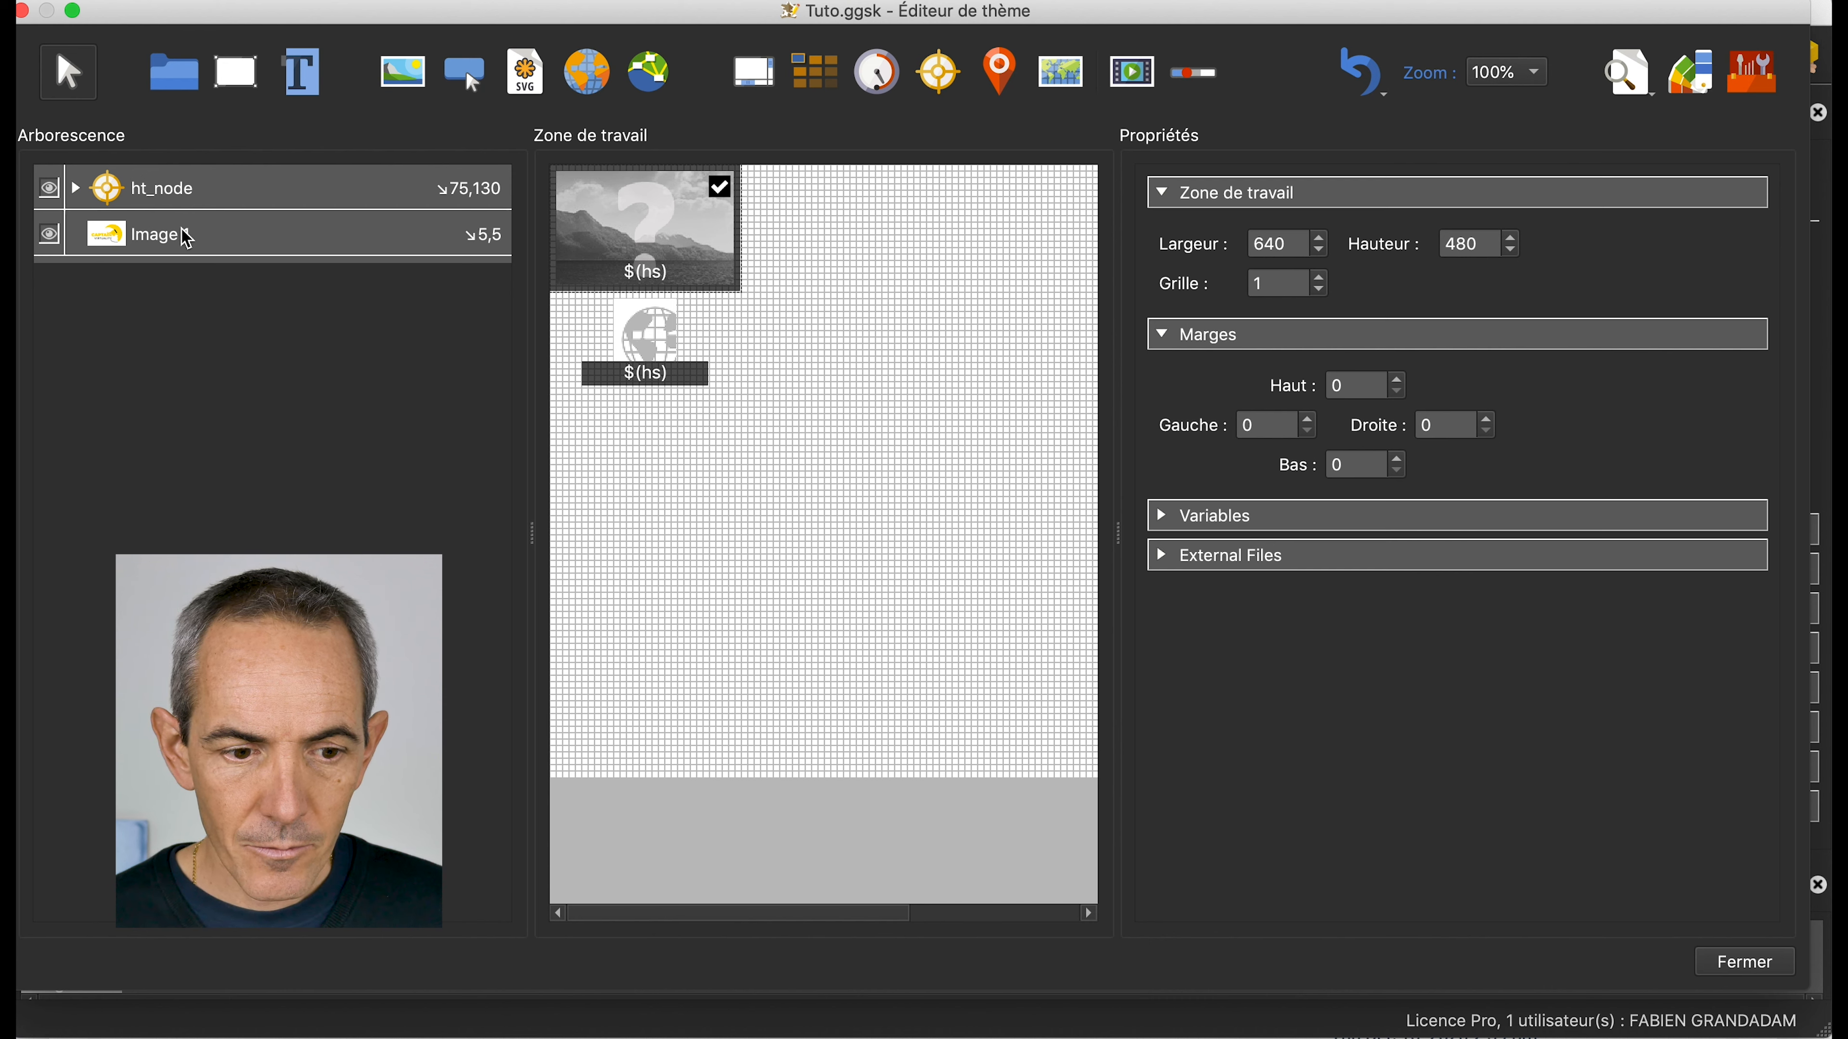
{"action": "left_click", "coordinate": [76, 187]}
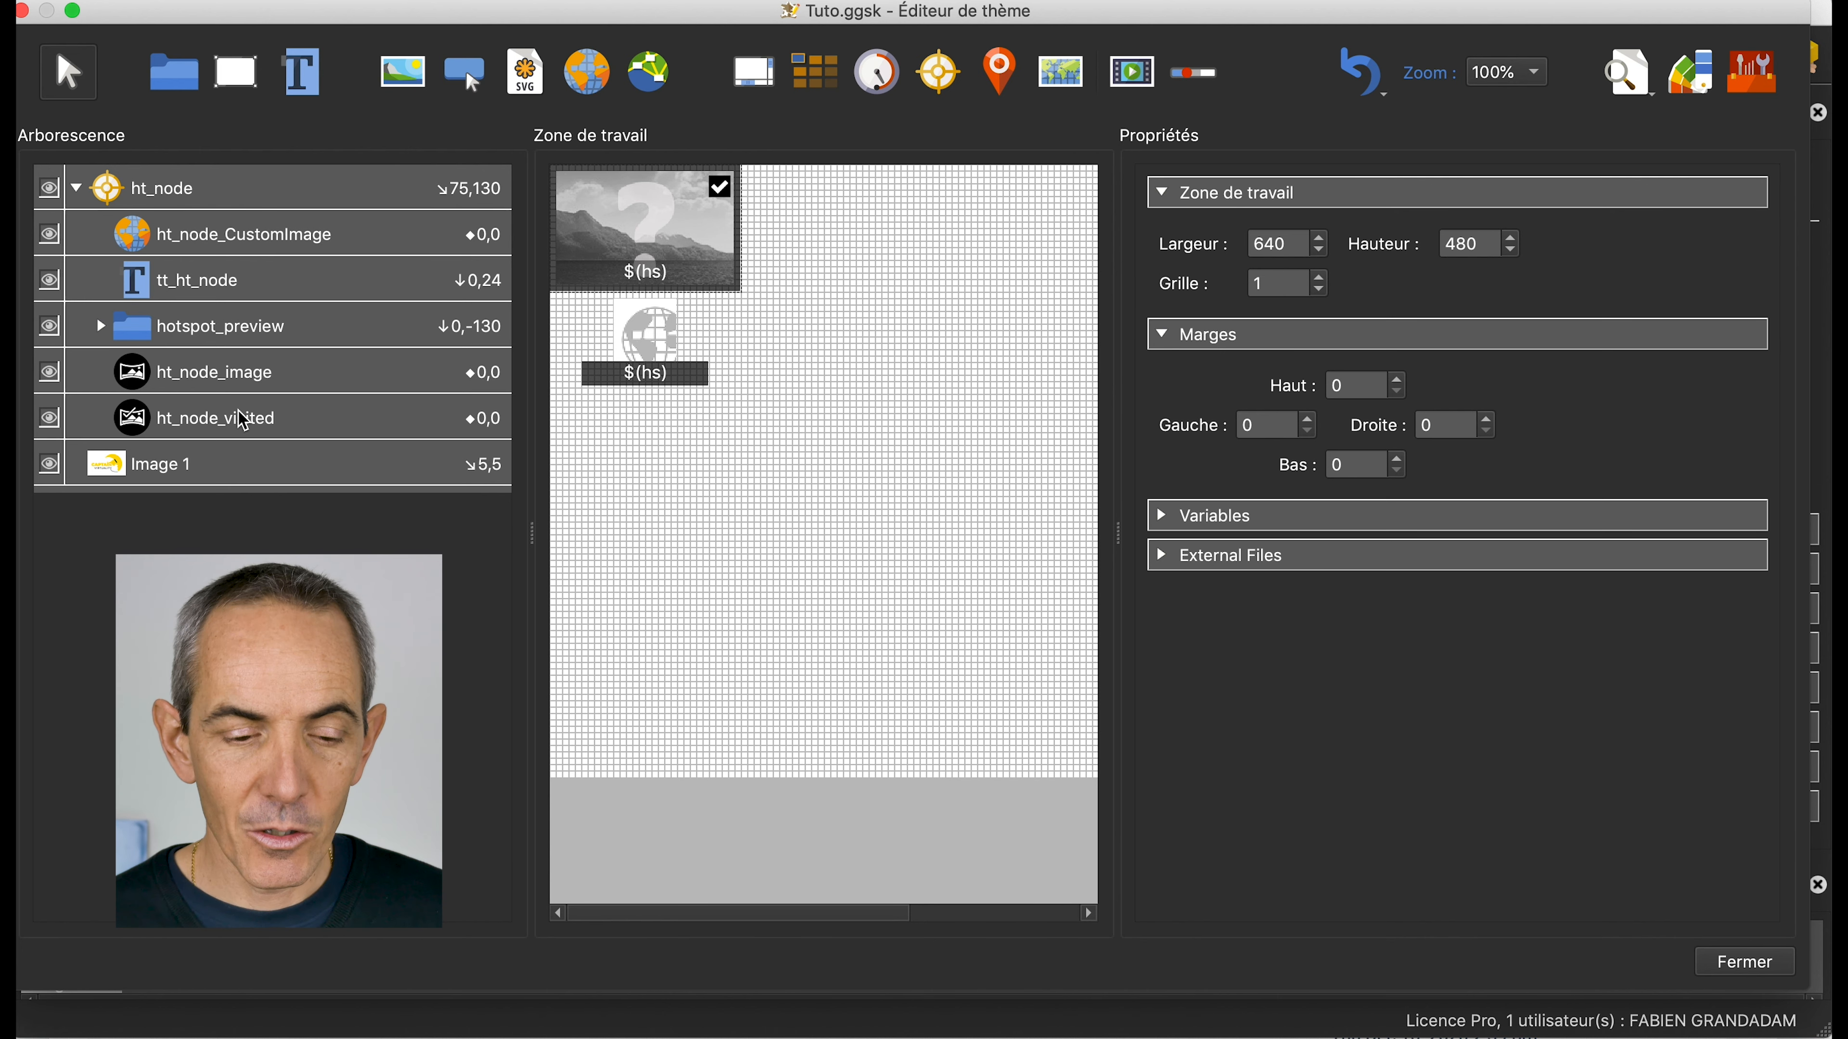
{"action": "left_click", "coordinate": [194, 390]}
{"action": "left_click", "coordinate": [215, 419]}
{"action": "left_click", "coordinate": [195, 378]}
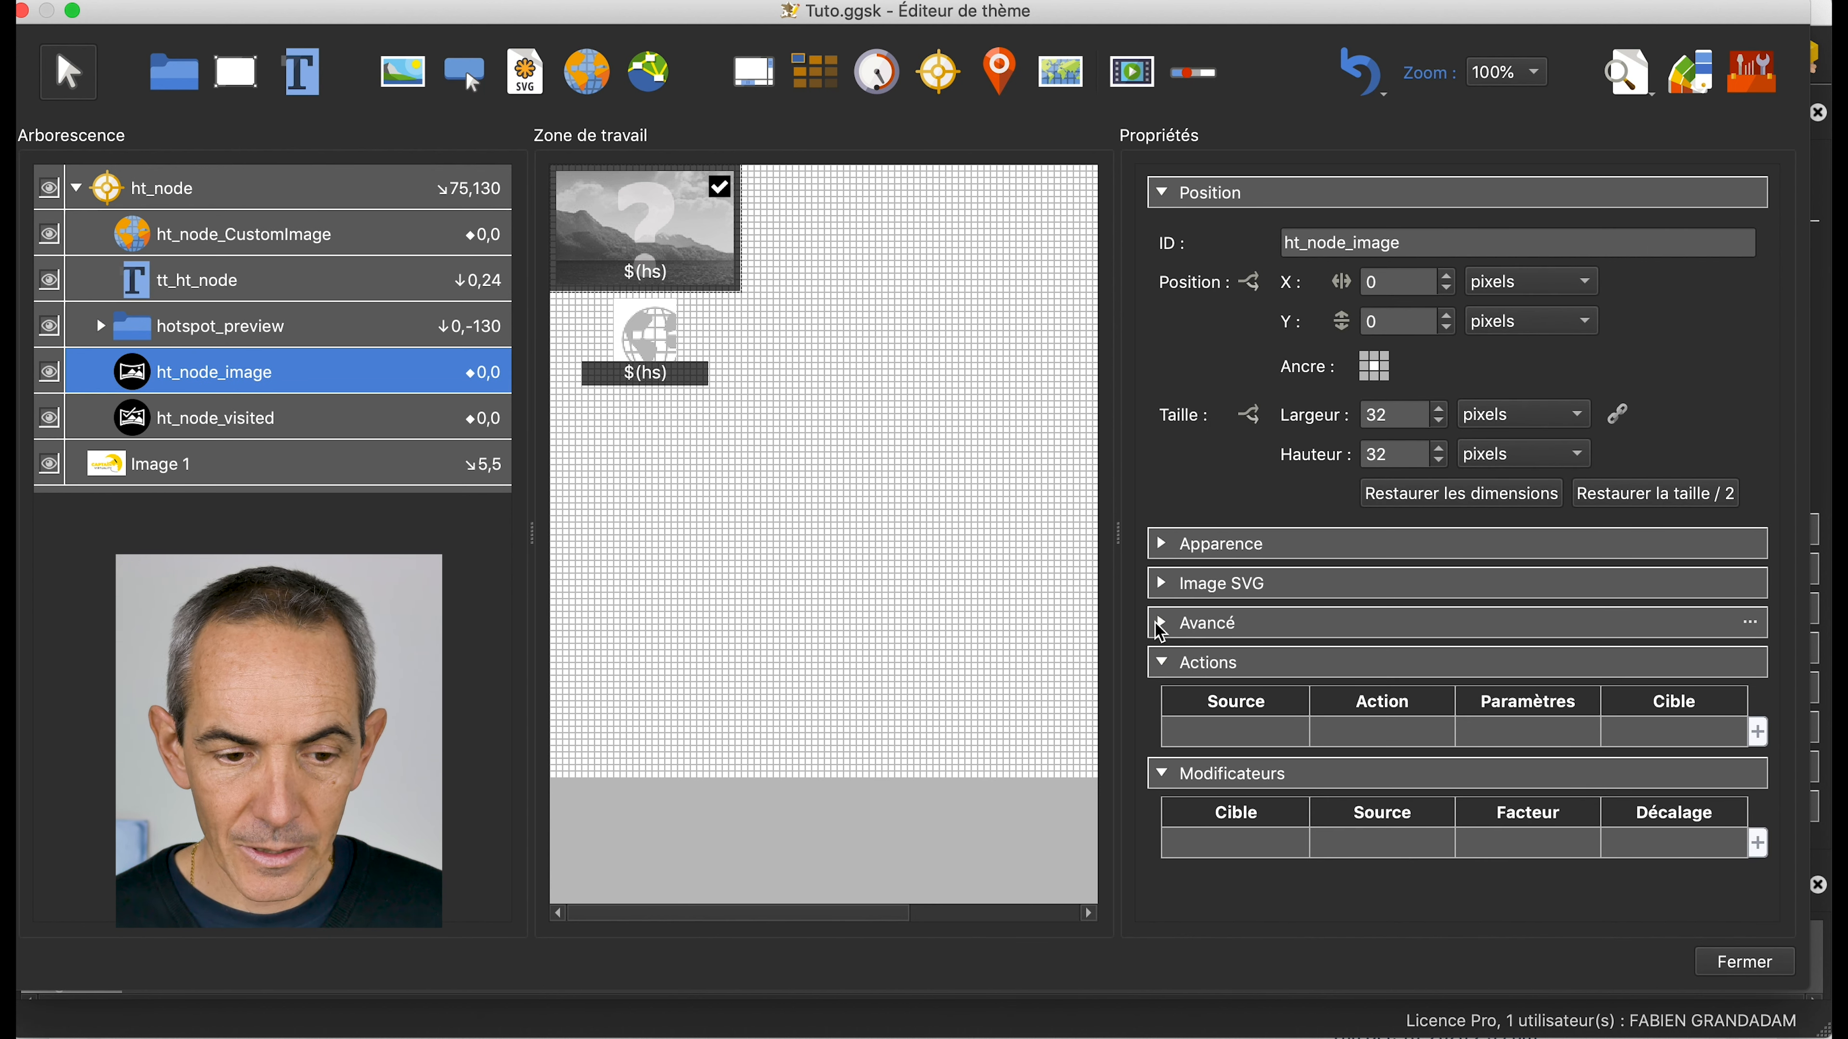
{"action": "left_click", "coordinate": [258, 430]}
{"action": "left_click", "coordinate": [245, 386]}
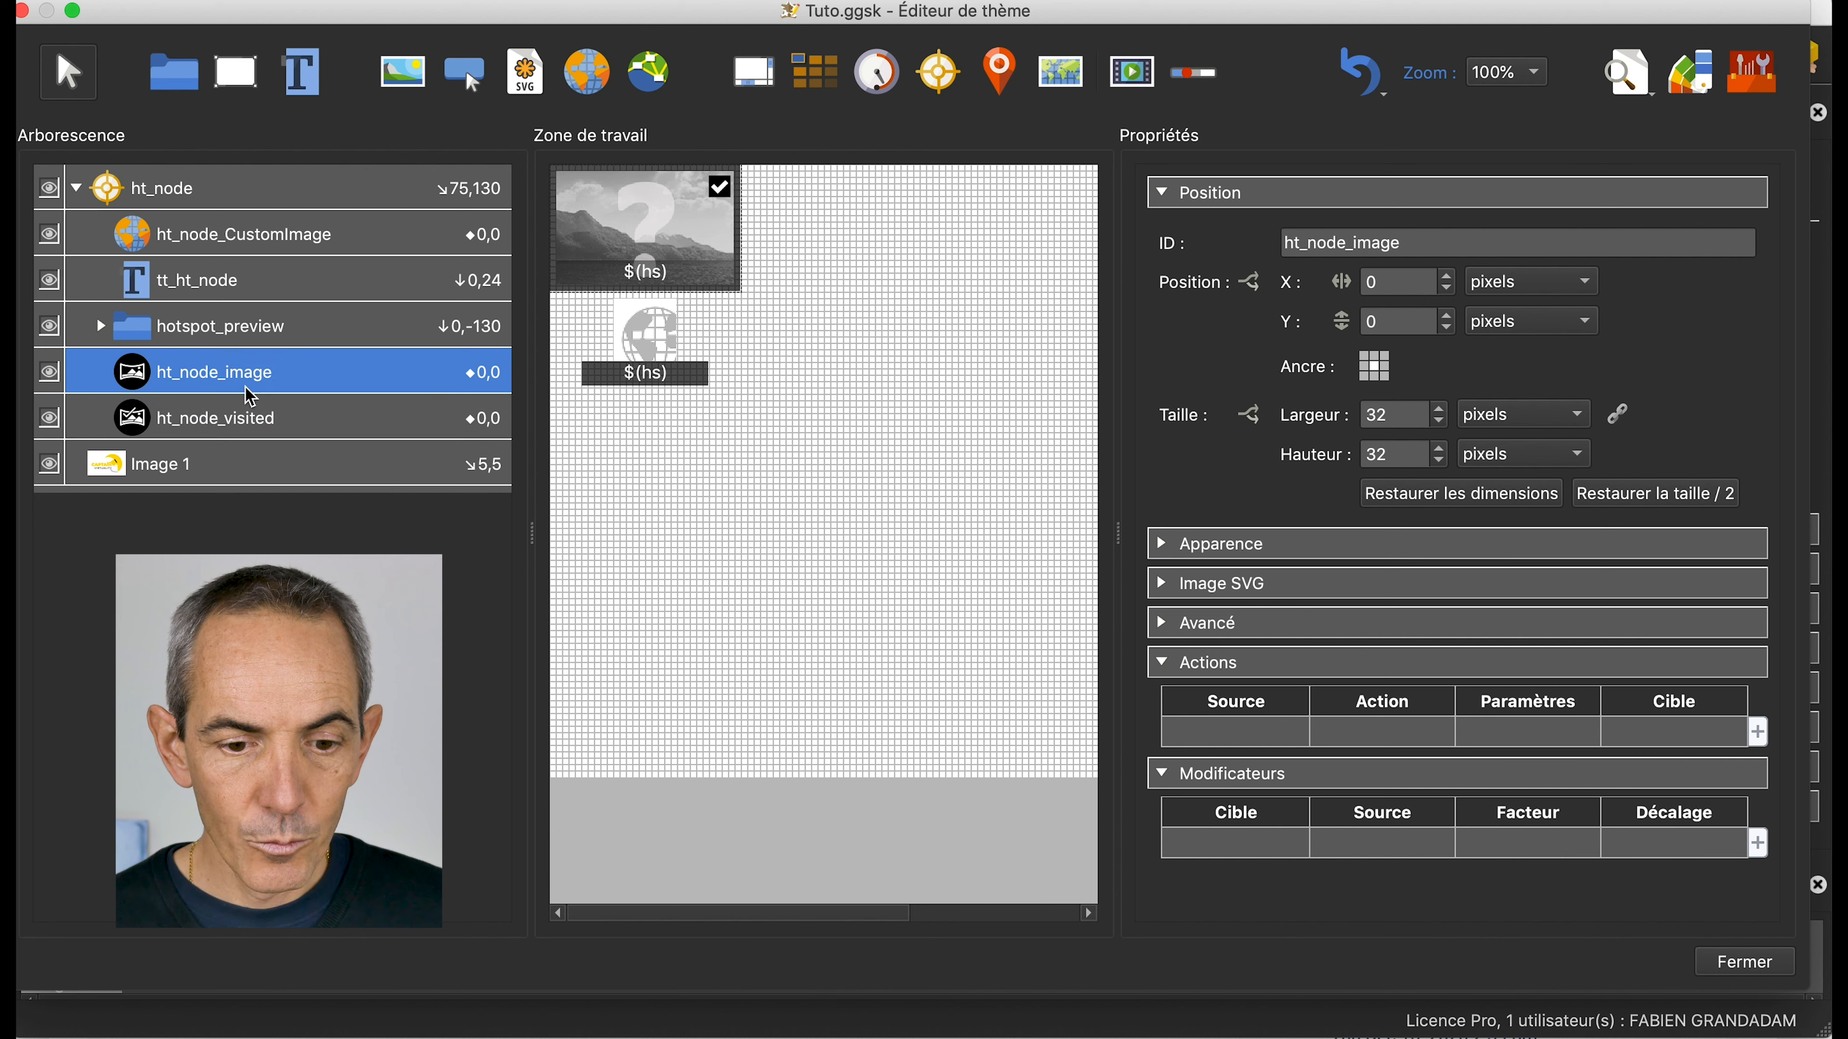
{"action": "left_click", "coordinate": [1164, 585]}
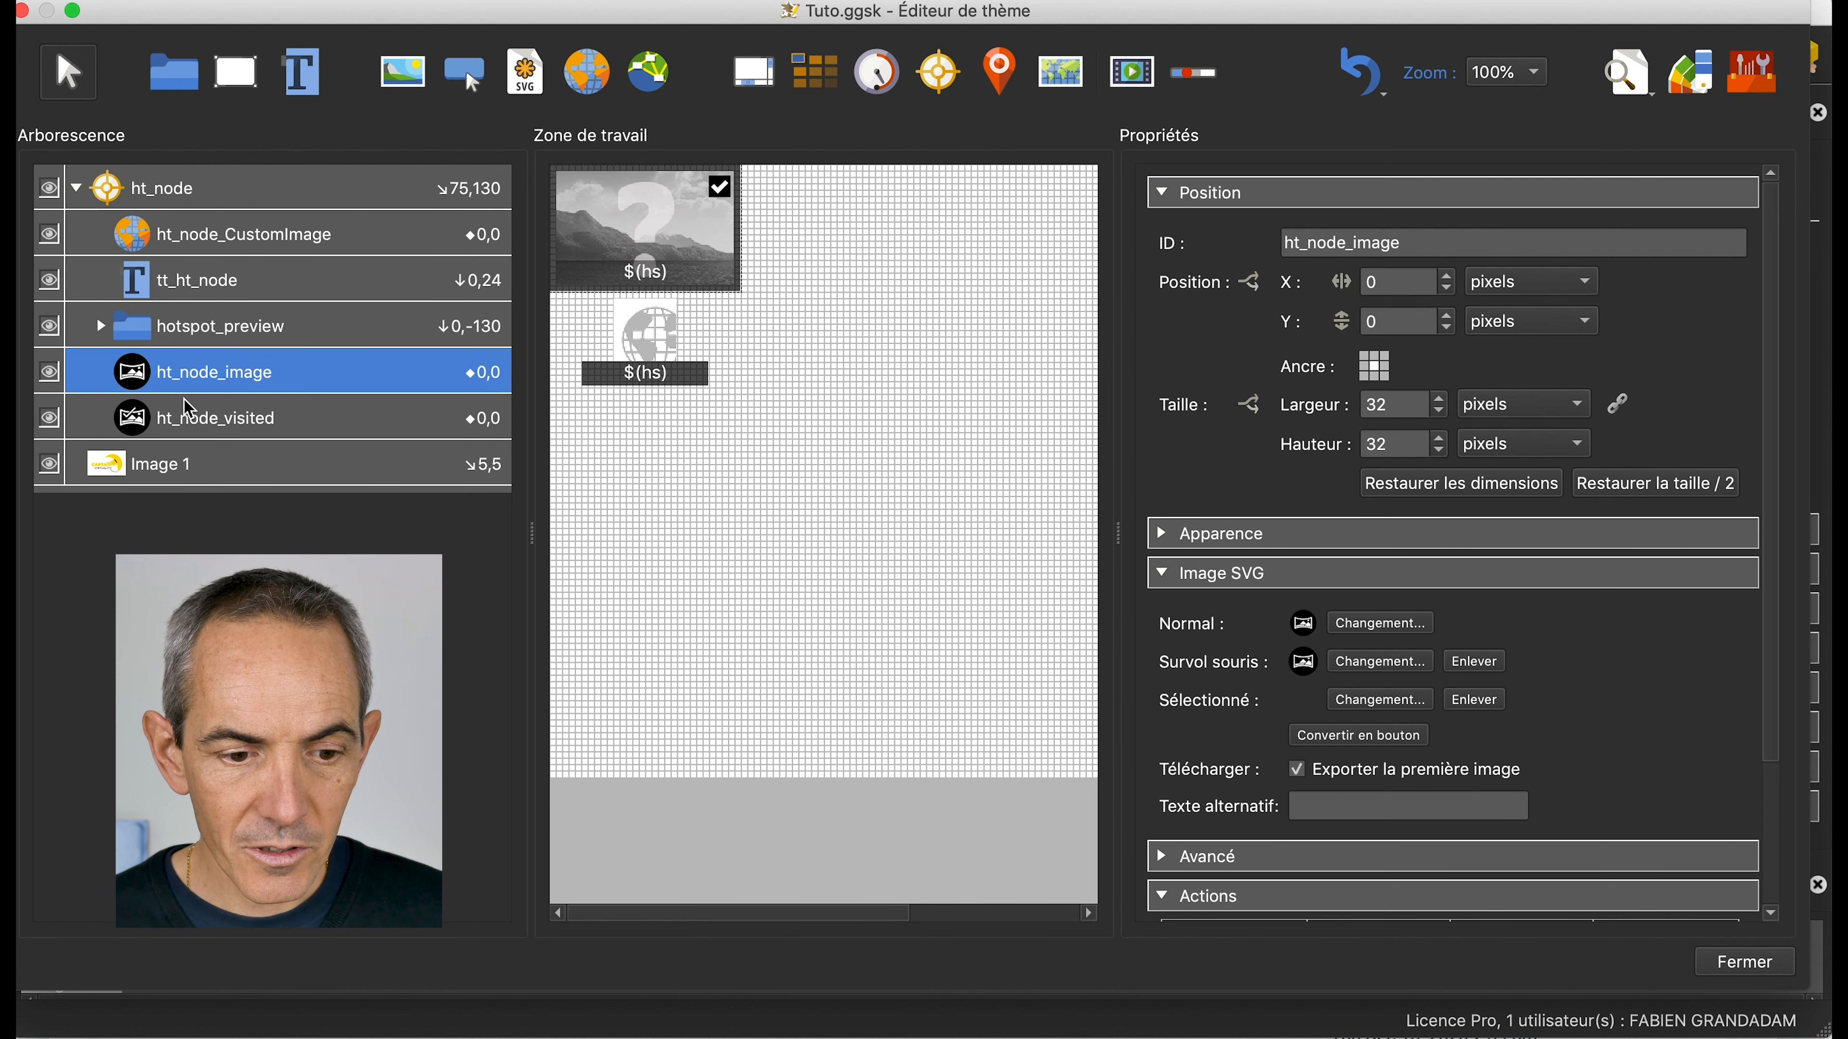
{"action": "left_click", "coordinate": [197, 431]}
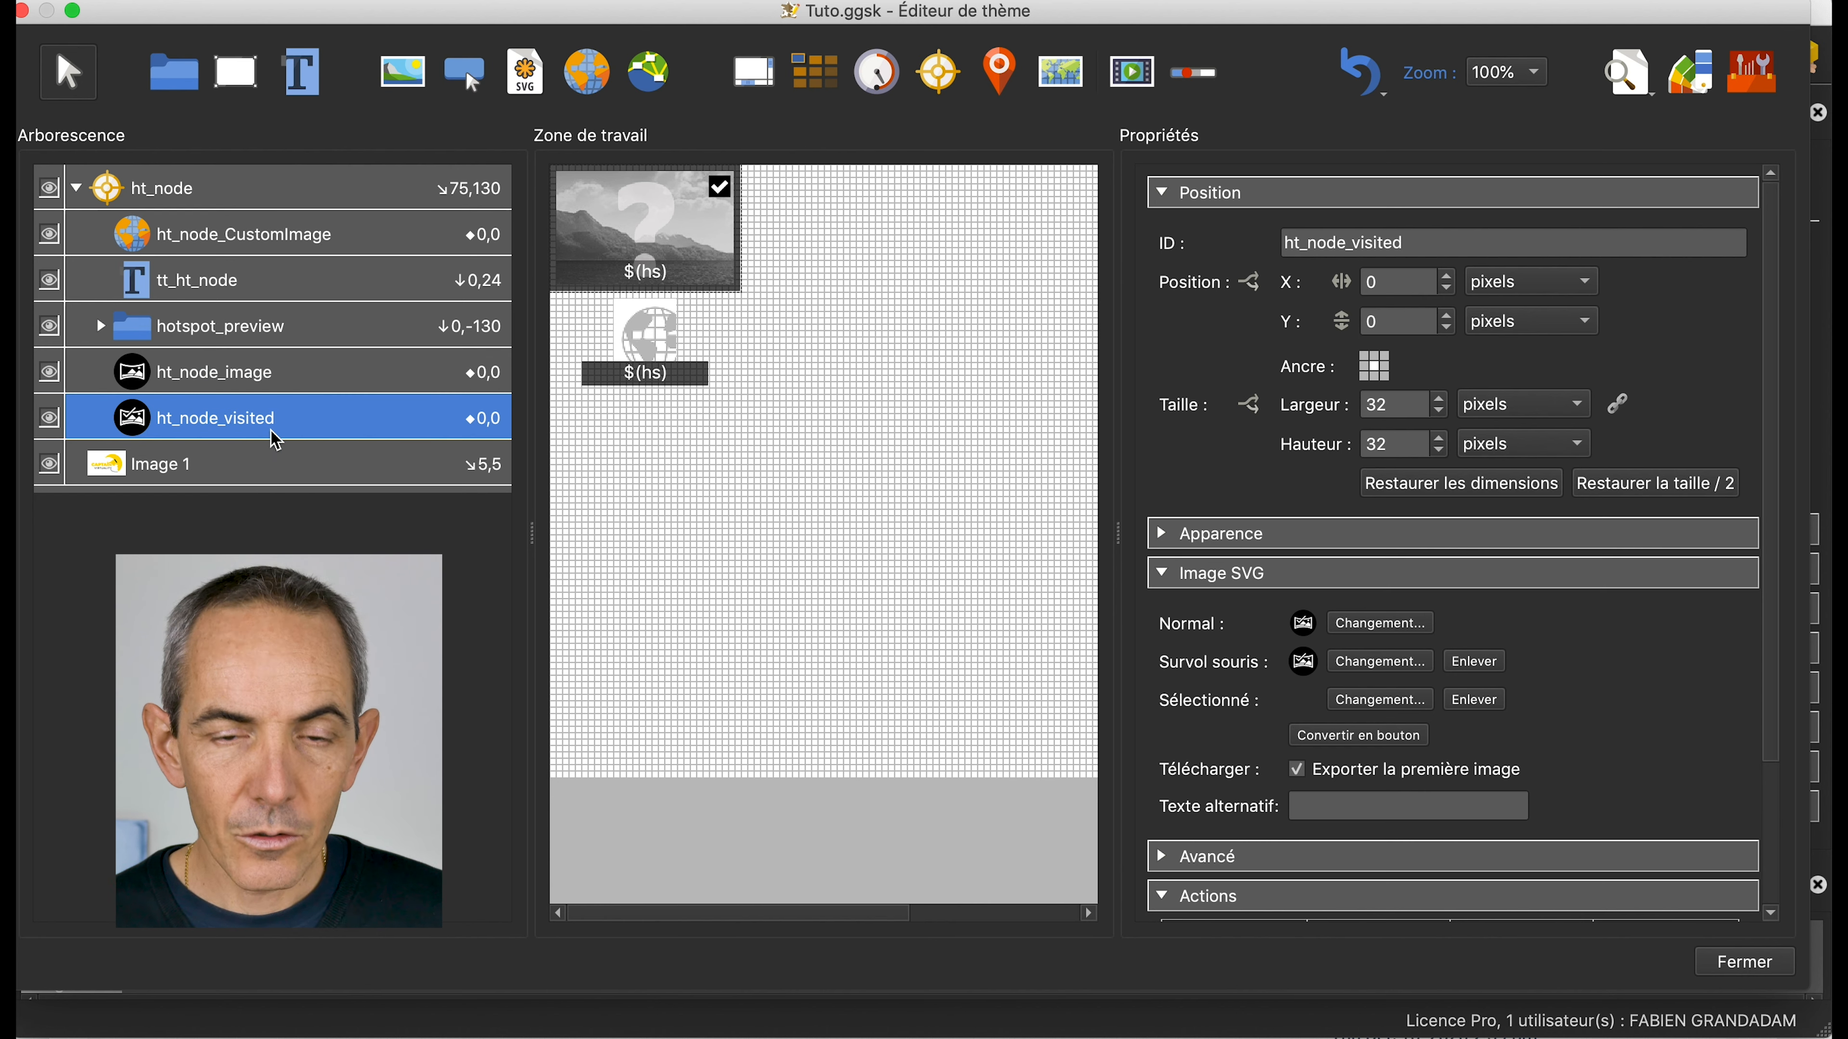
Convert the ht_node_image SVG into a button and choose PNG as its image format
{"action": "left_click", "coordinate": [218, 378]}
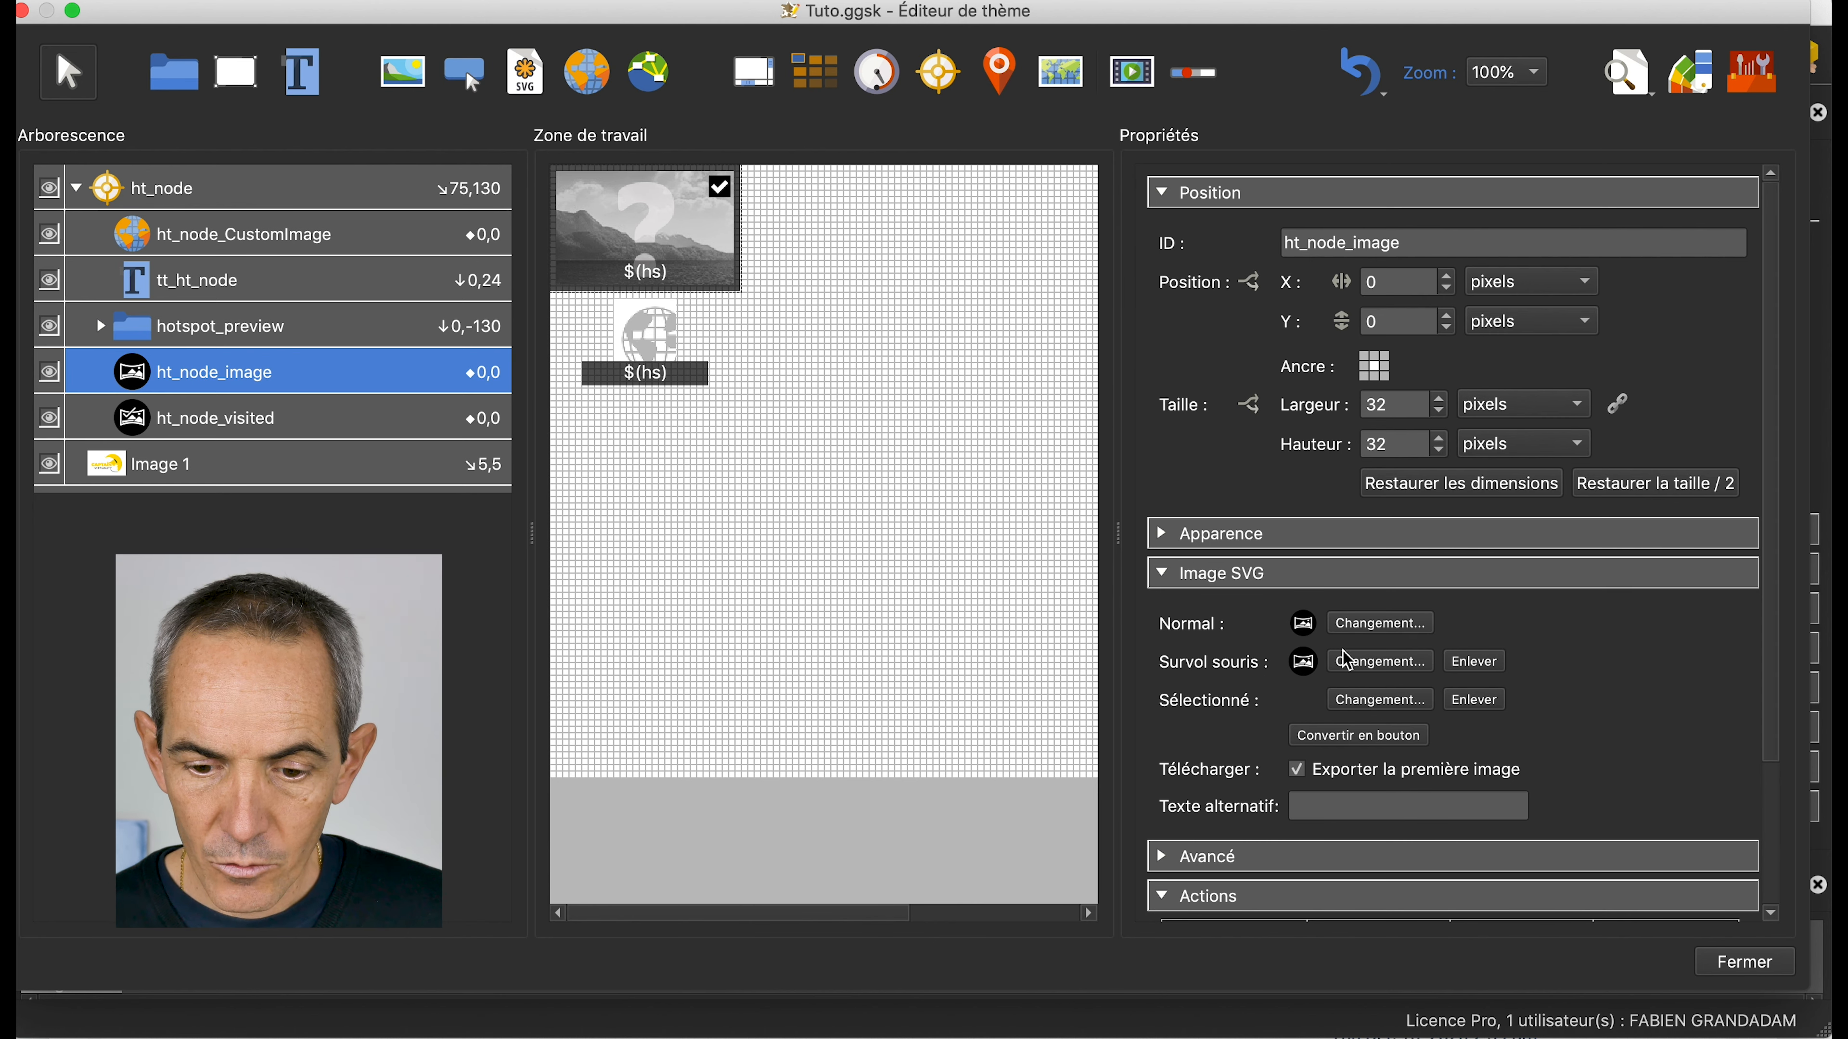
{"action": "left_click", "coordinate": [1360, 739]}
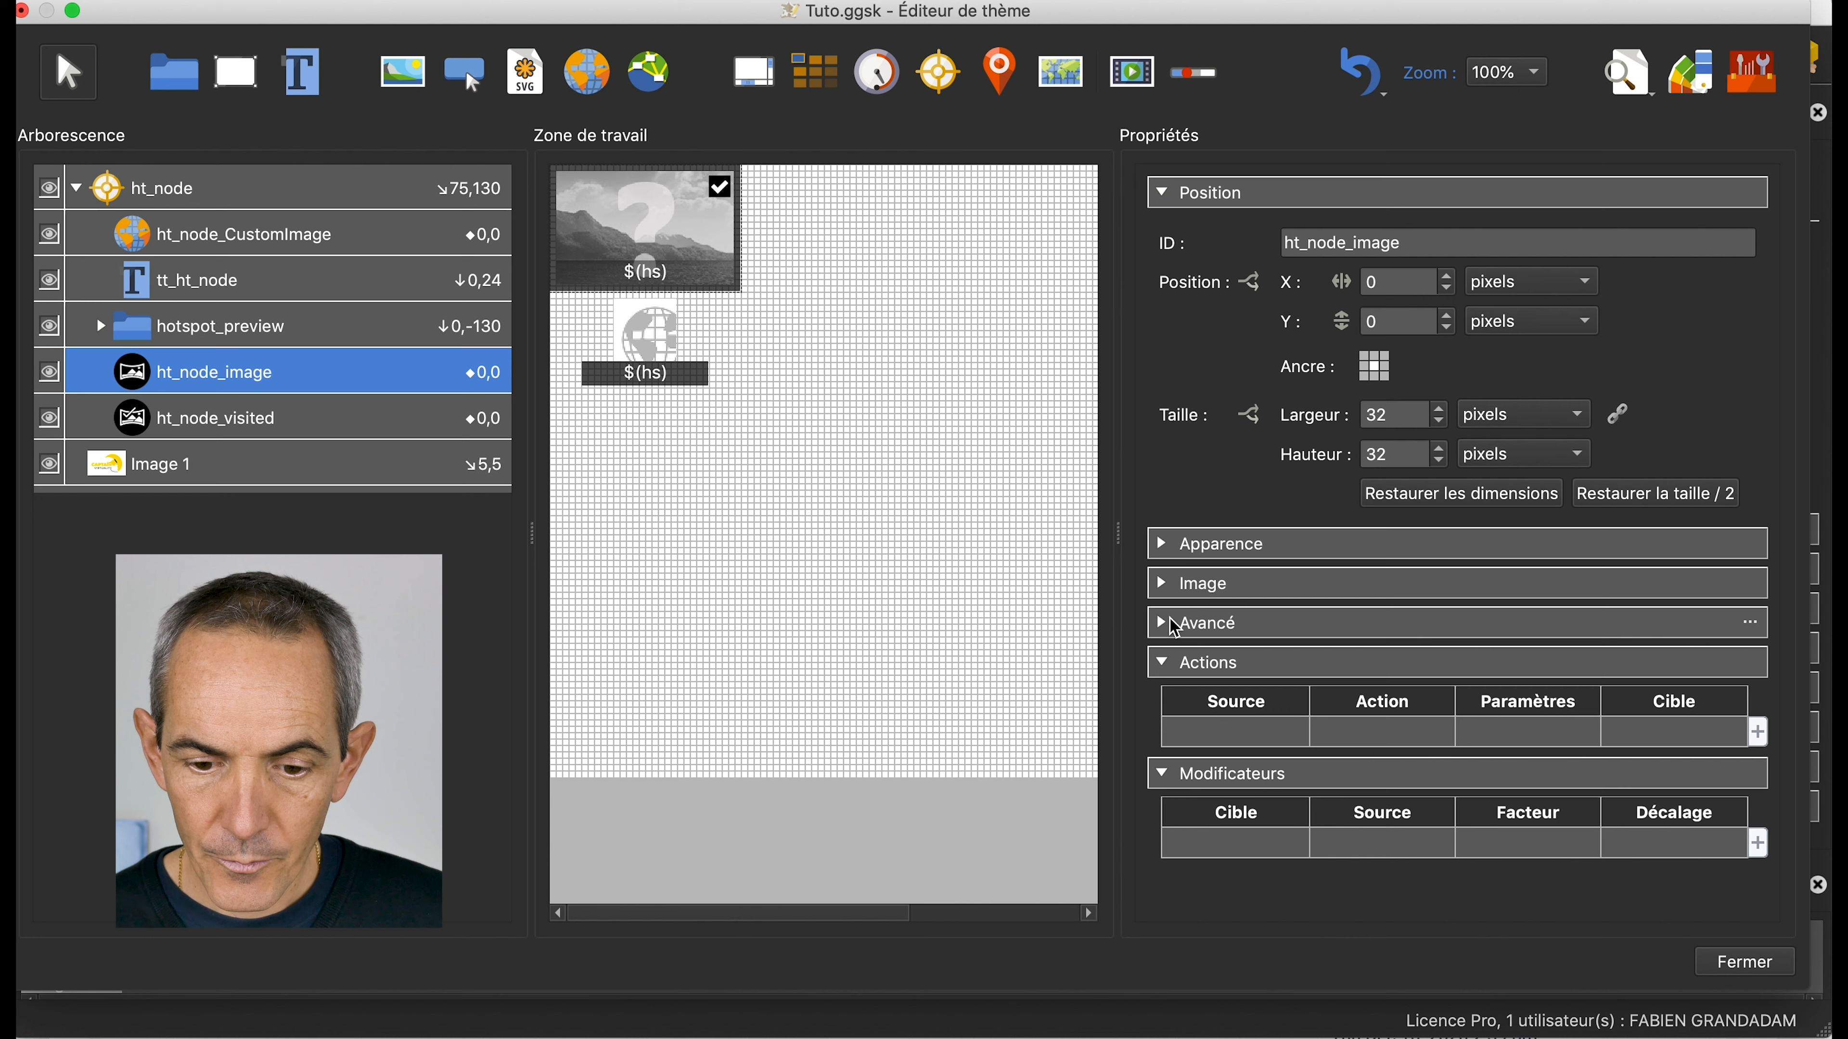
{"action": "left_click", "coordinate": [1167, 622]}
{"action": "left_click", "coordinate": [1162, 585]}
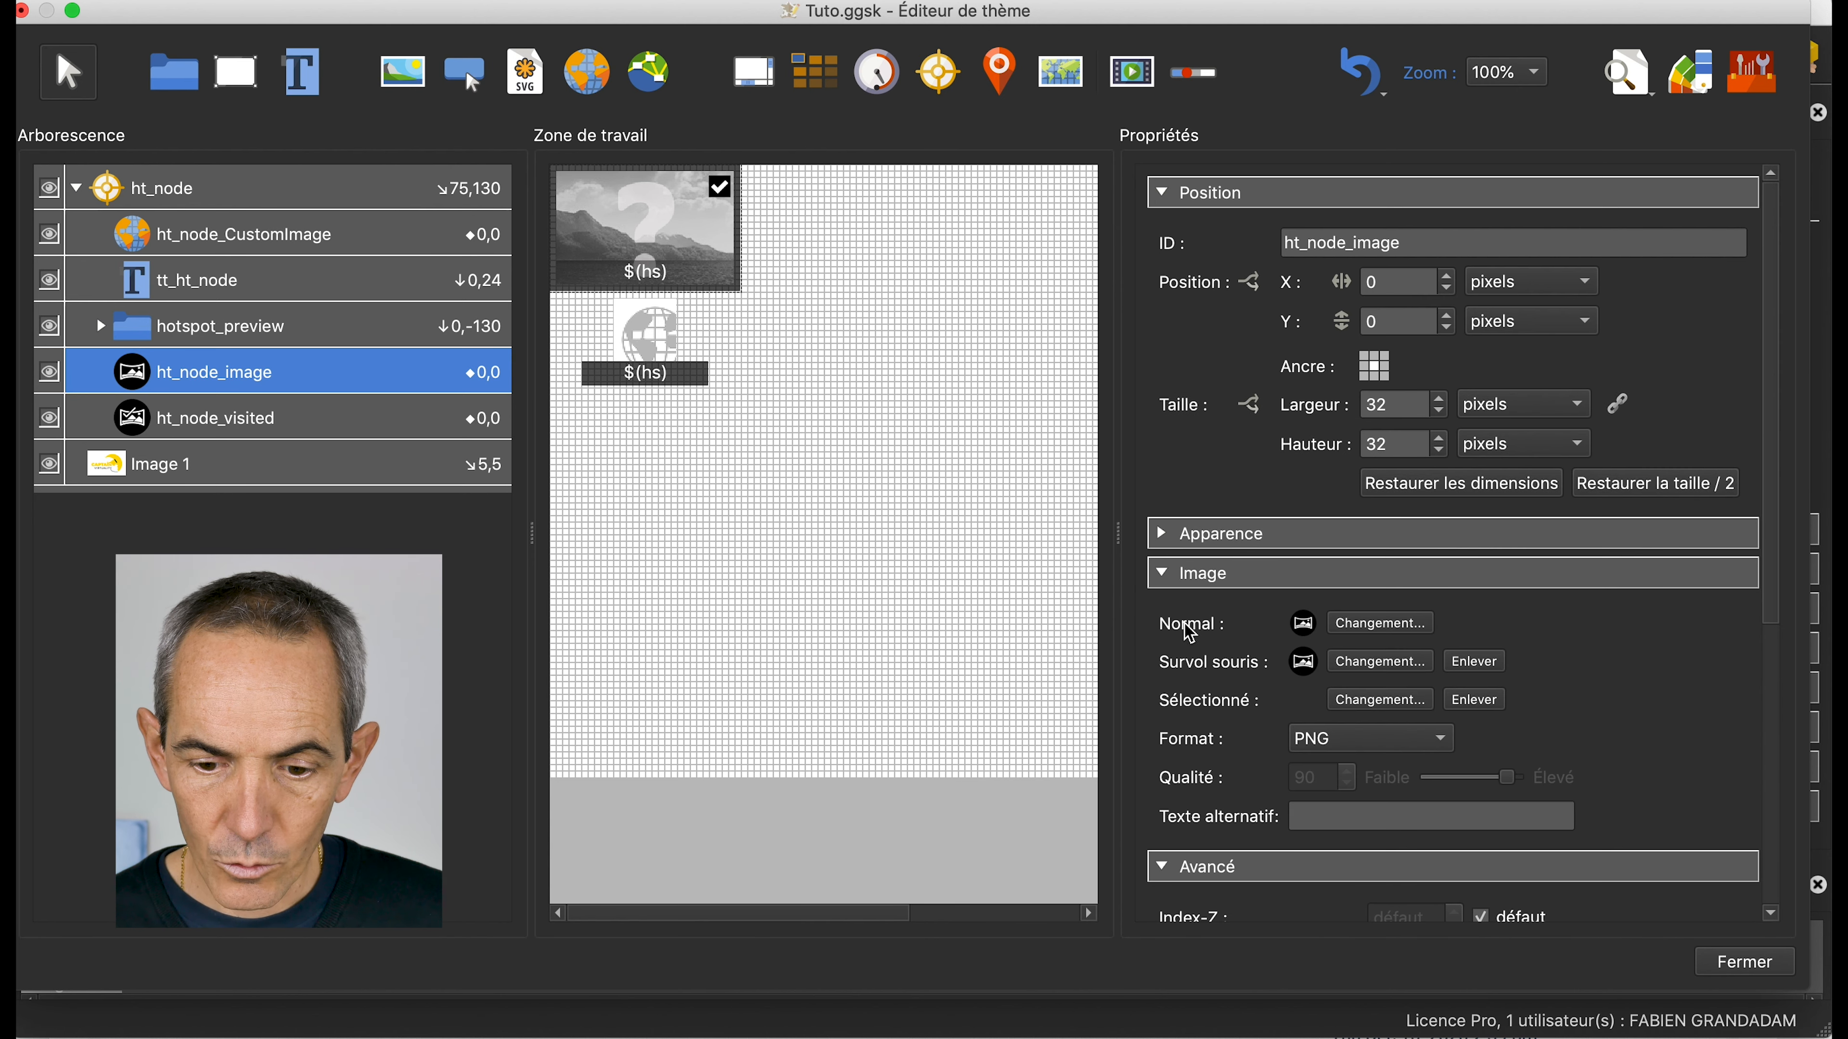
{"action": "left_click", "coordinate": [1437, 739]}
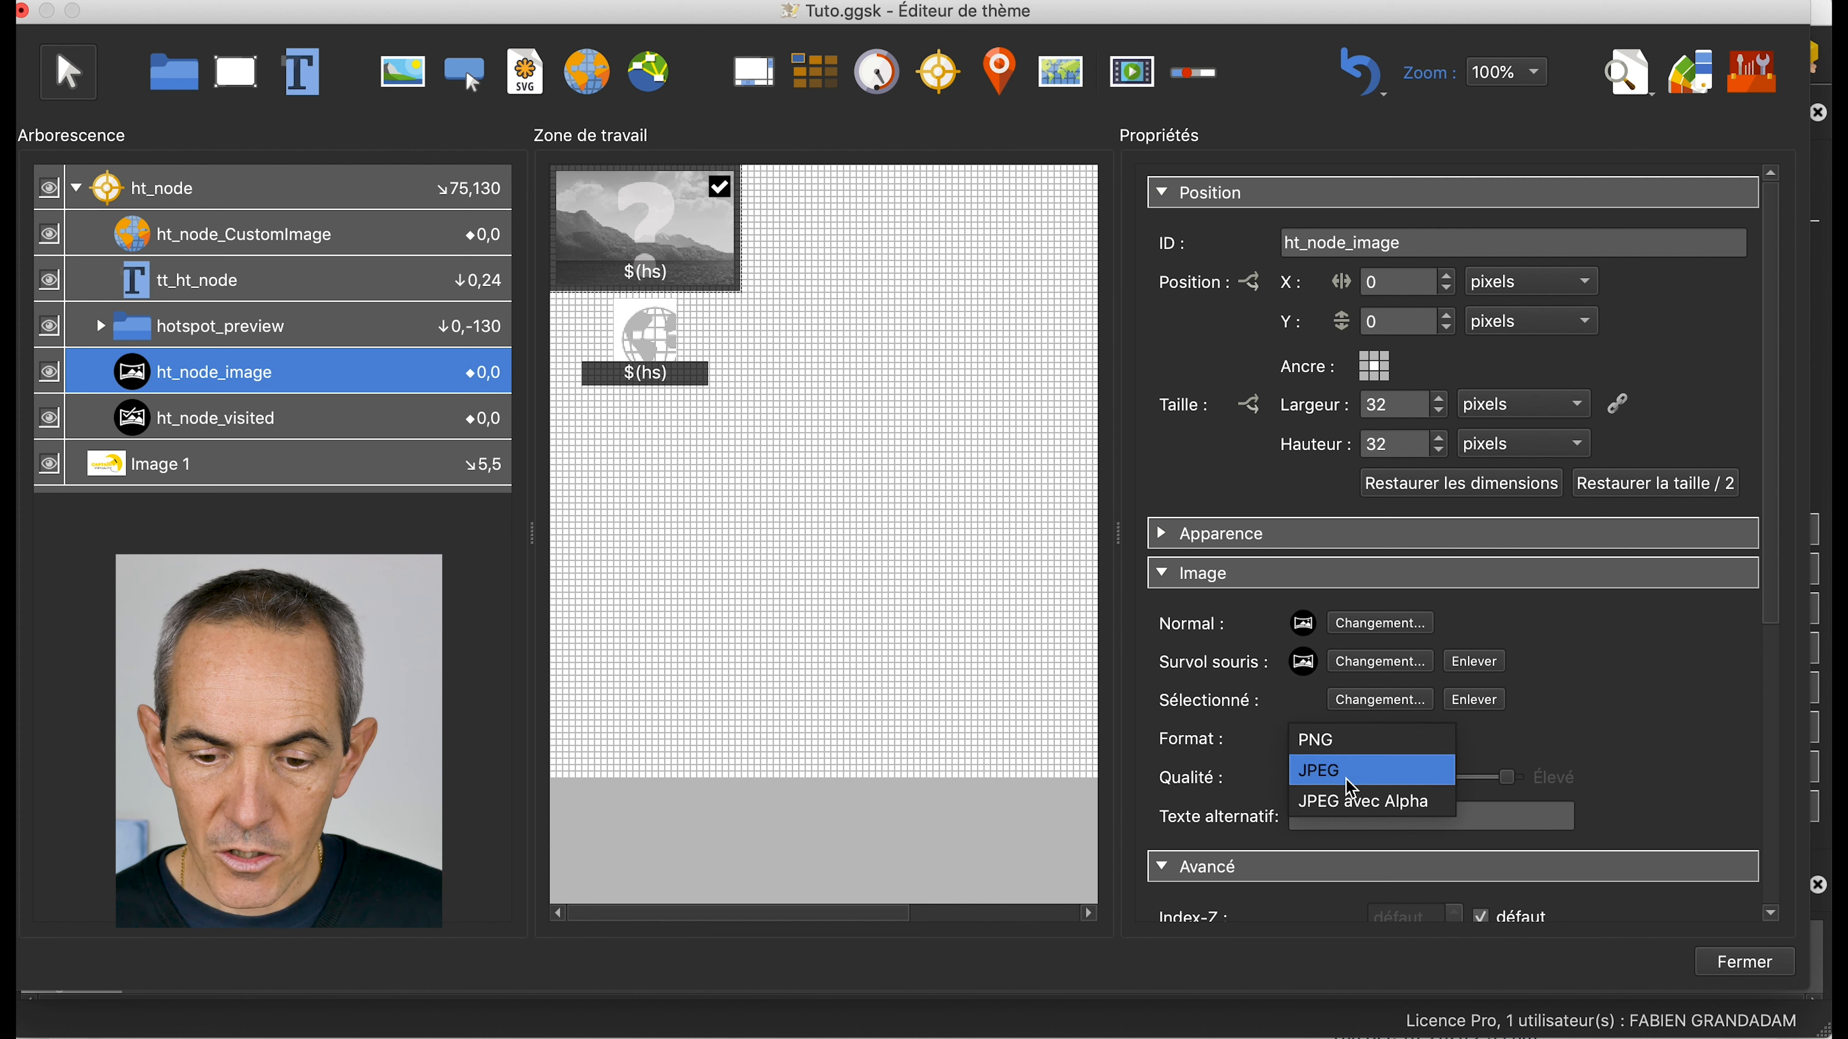
{"action": "left_click", "coordinate": [1366, 741]}
Assign FlecheHaut.png from the Icones folder as both the normal and mouse-over image of ht_node_image
{"action": "left_click", "coordinate": [1381, 626]}
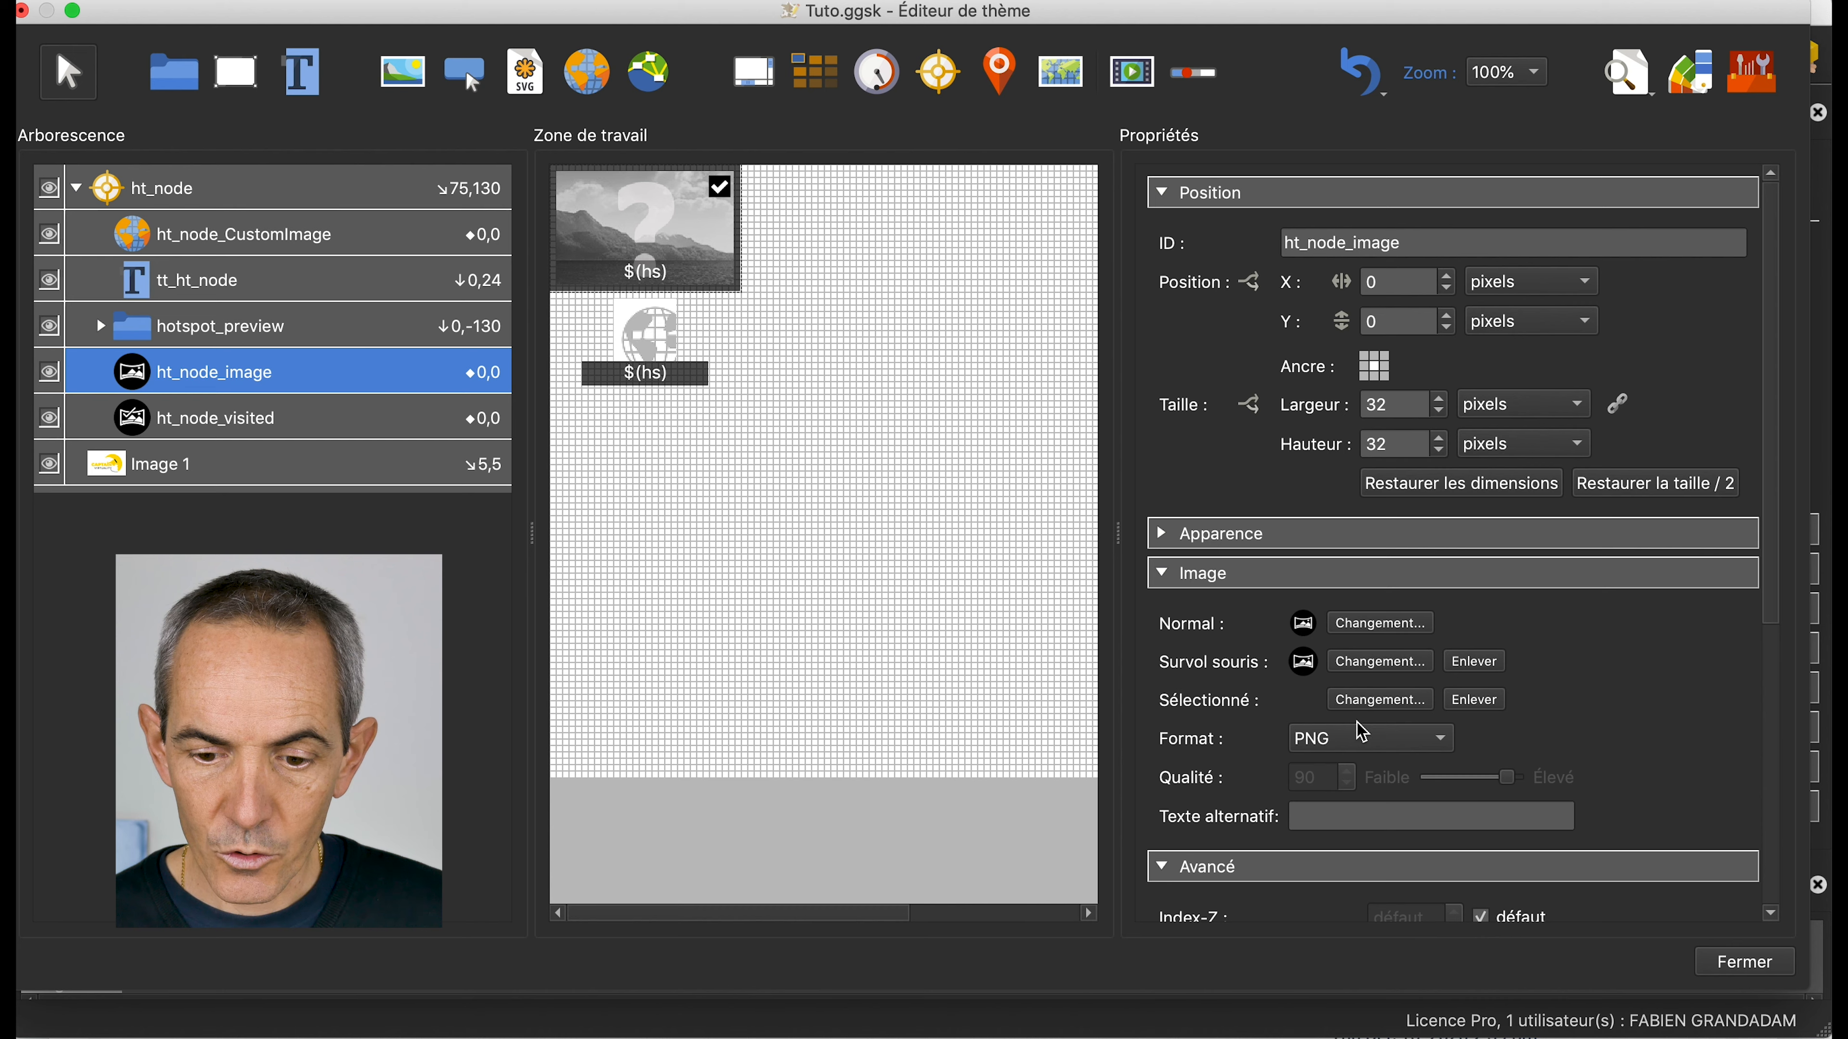
{"action": "double_click", "coordinate": [819, 273]}
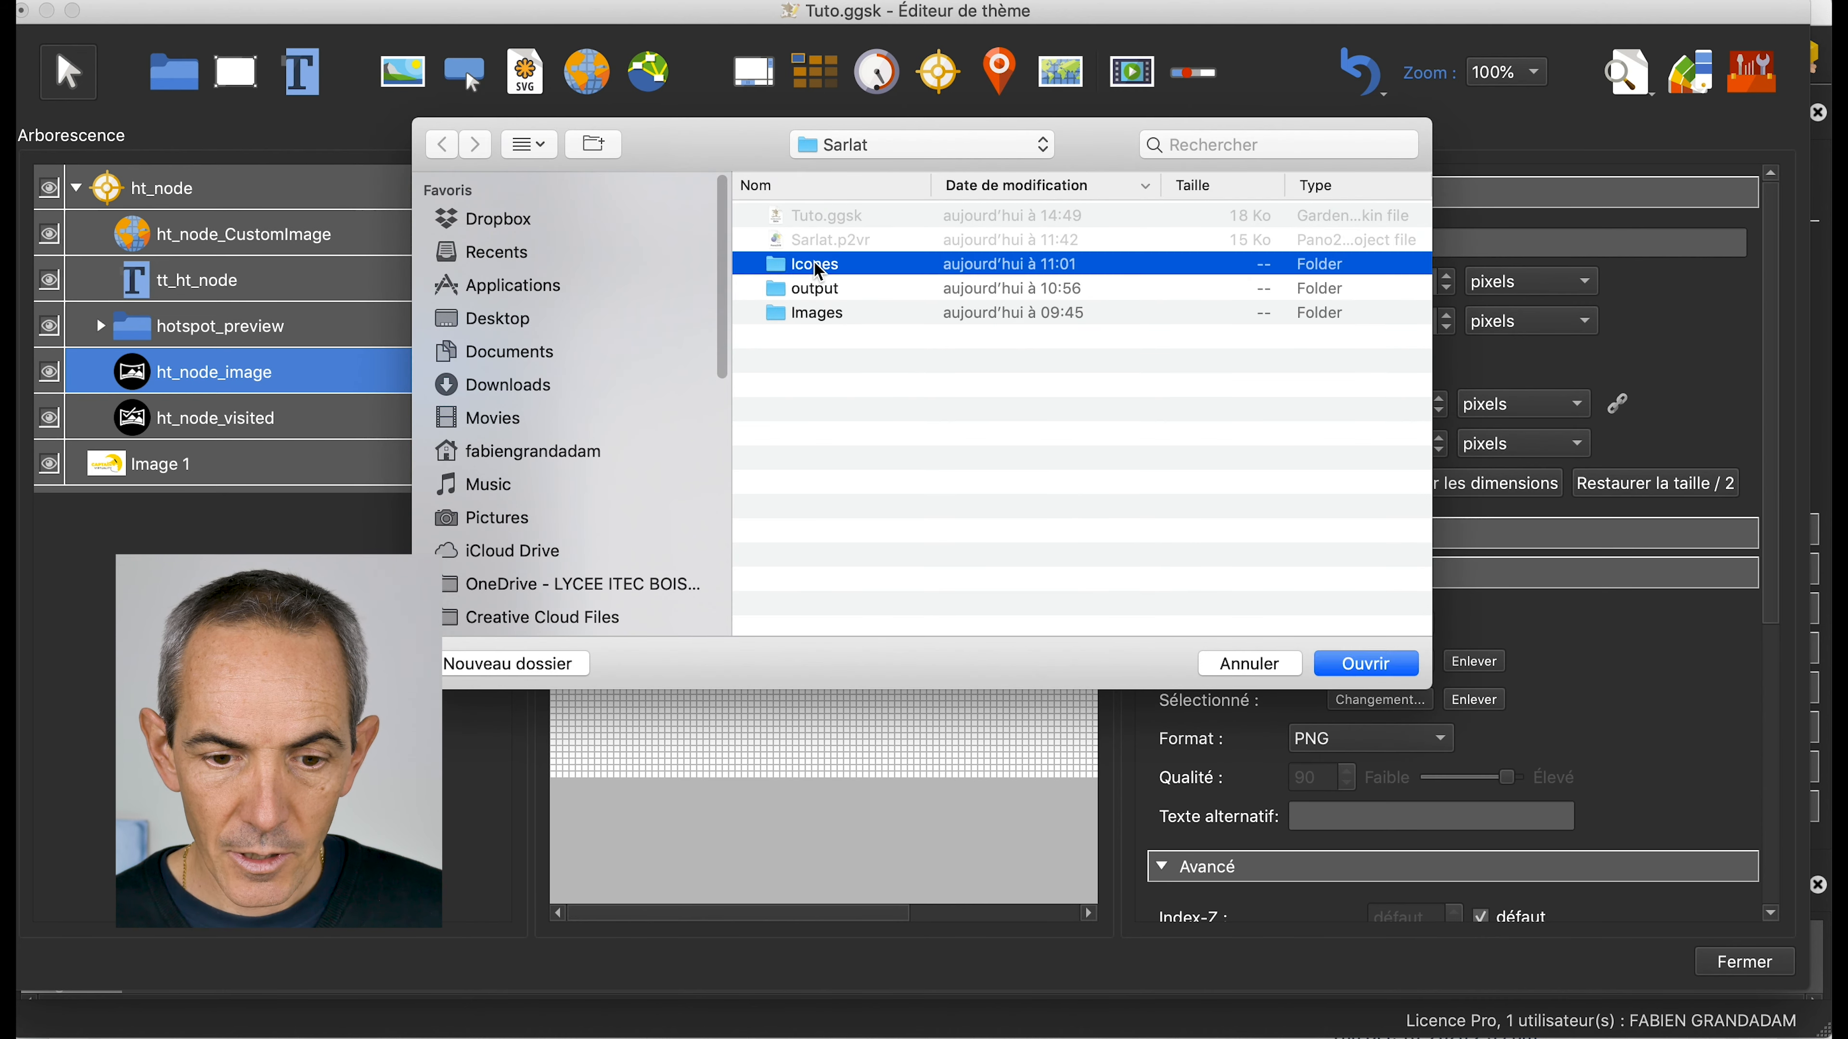
{"action": "left_click", "coordinate": [827, 216]}
{"action": "left_click", "coordinate": [1368, 663]}
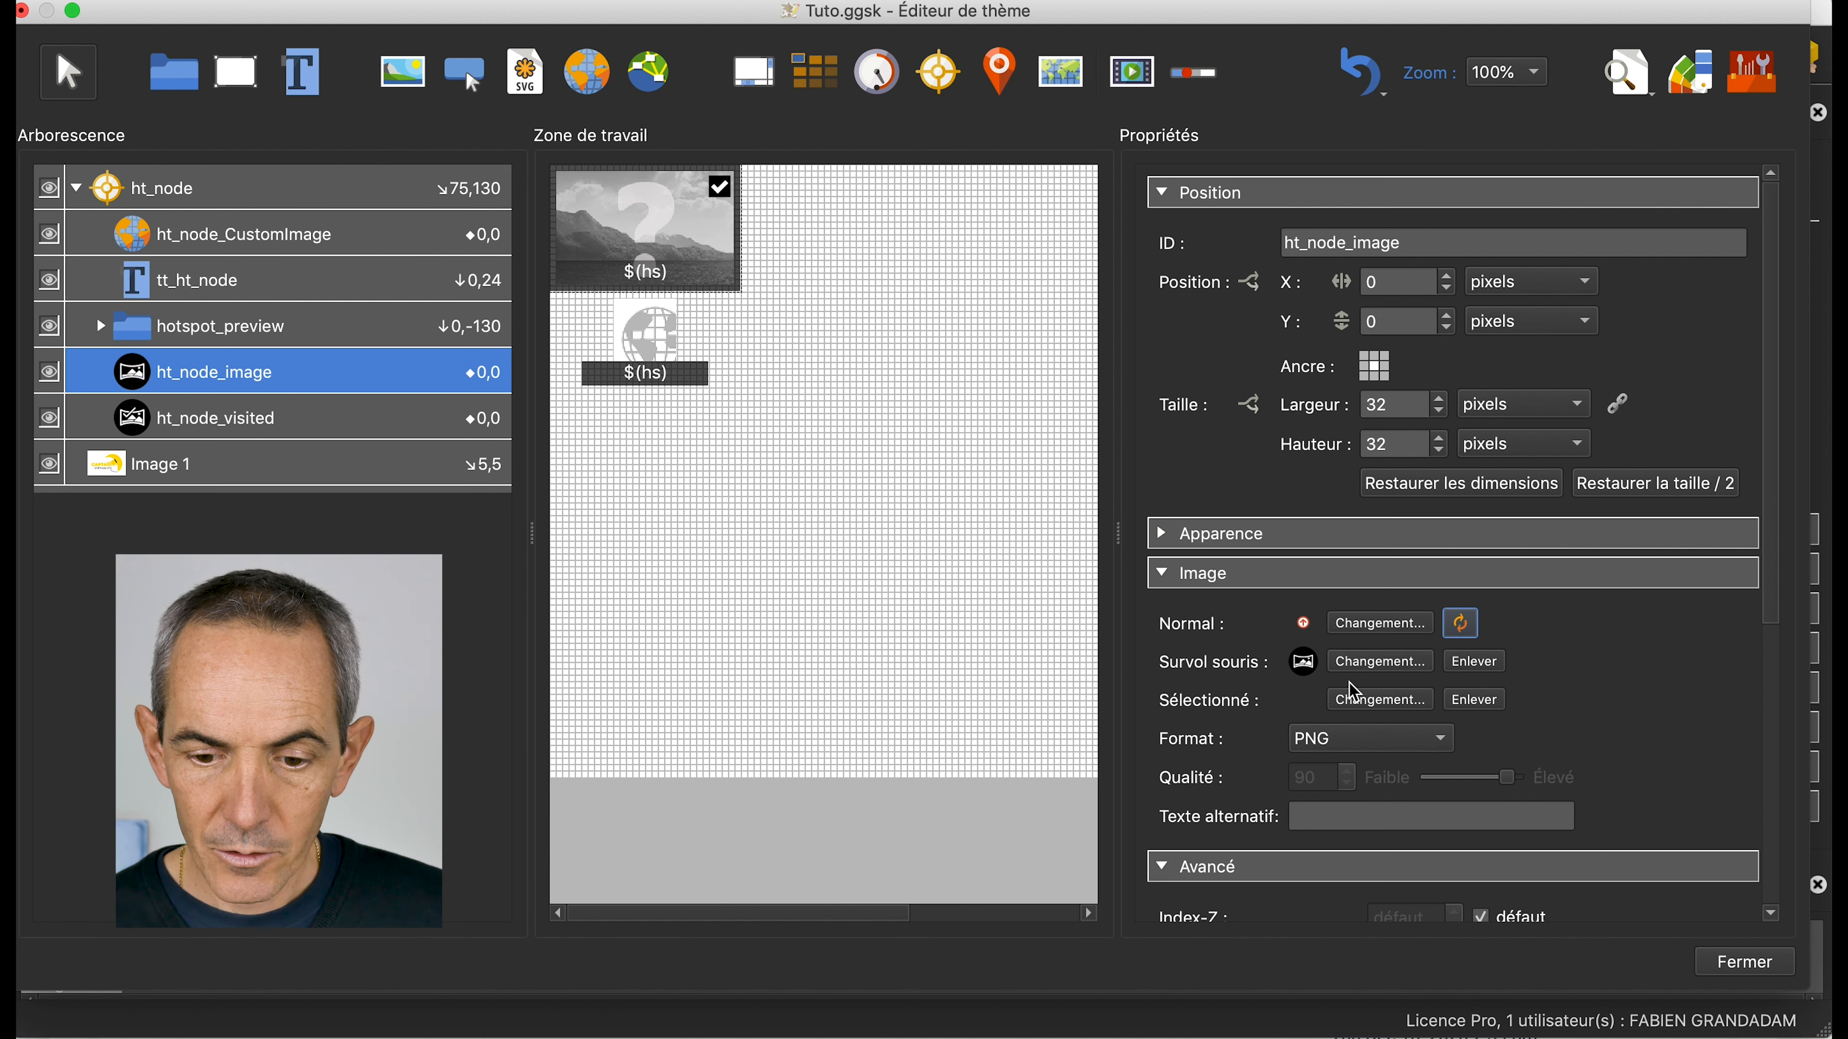
{"action": "left_click", "coordinate": [1382, 662]}
{"action": "left_click", "coordinate": [837, 230]}
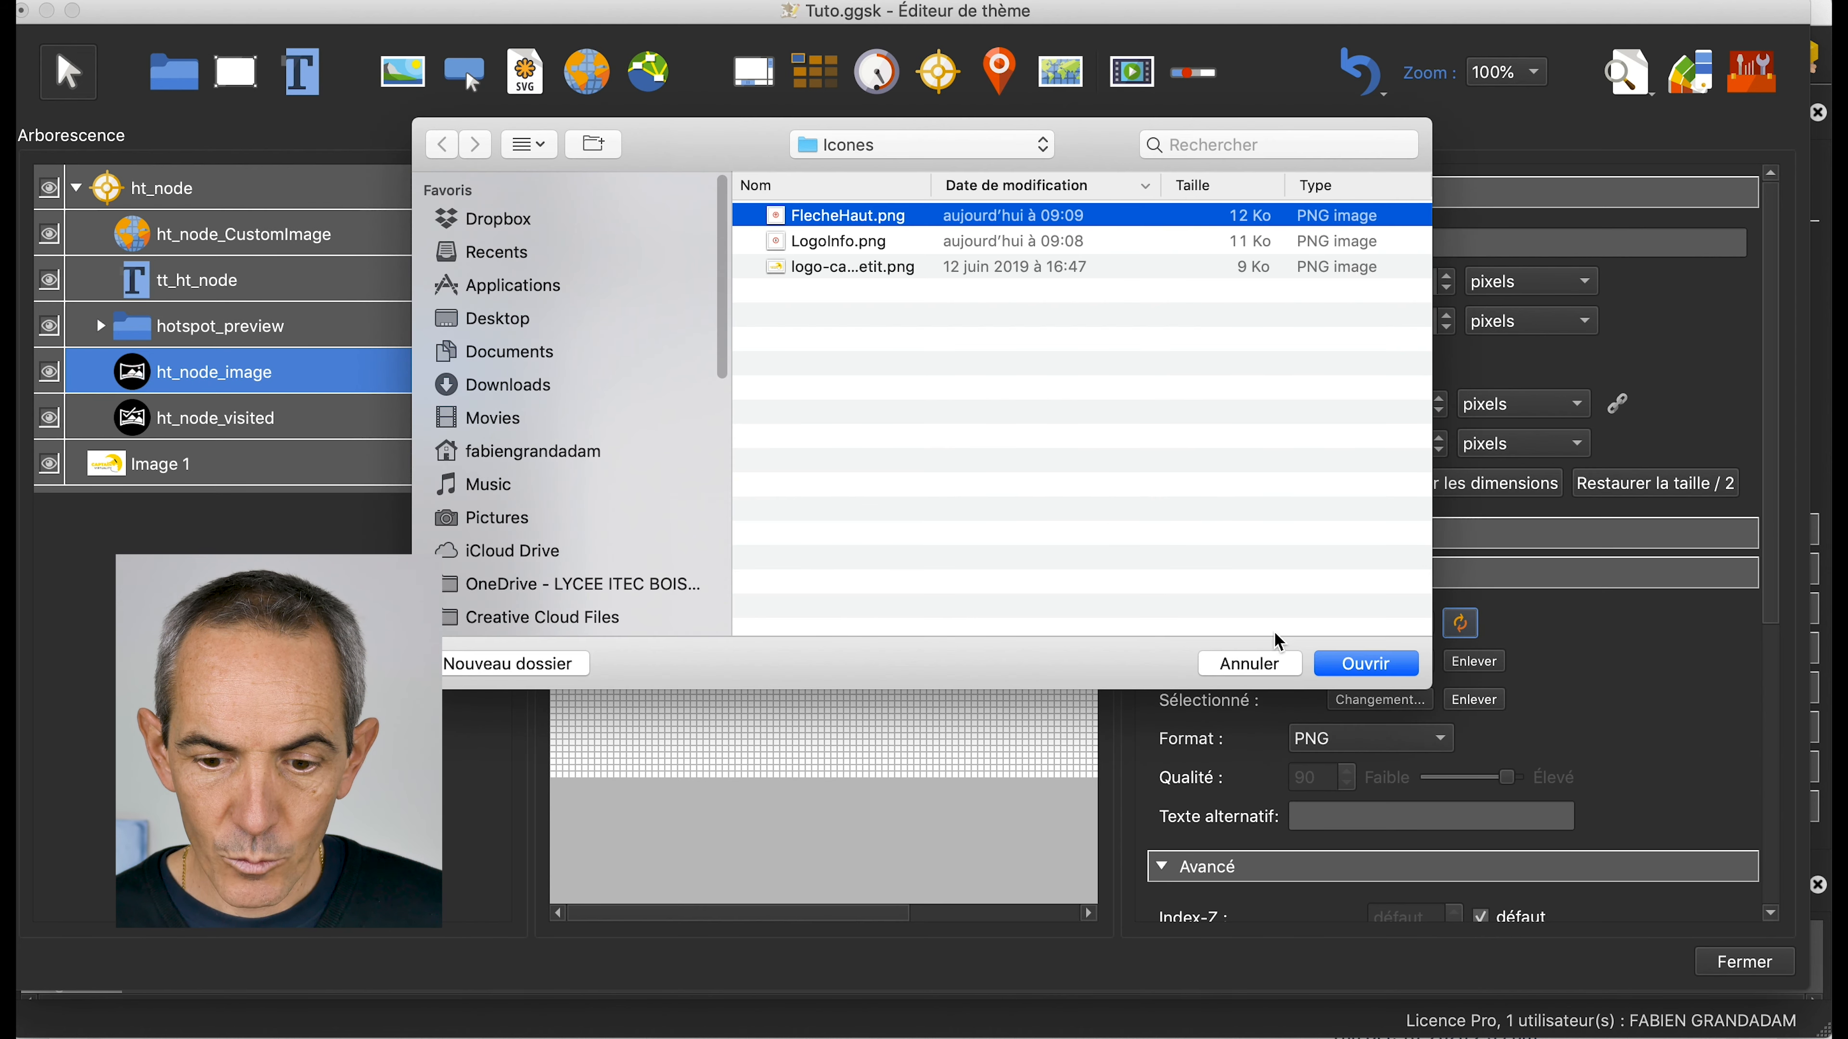
{"action": "left_click", "coordinate": [1367, 663]}
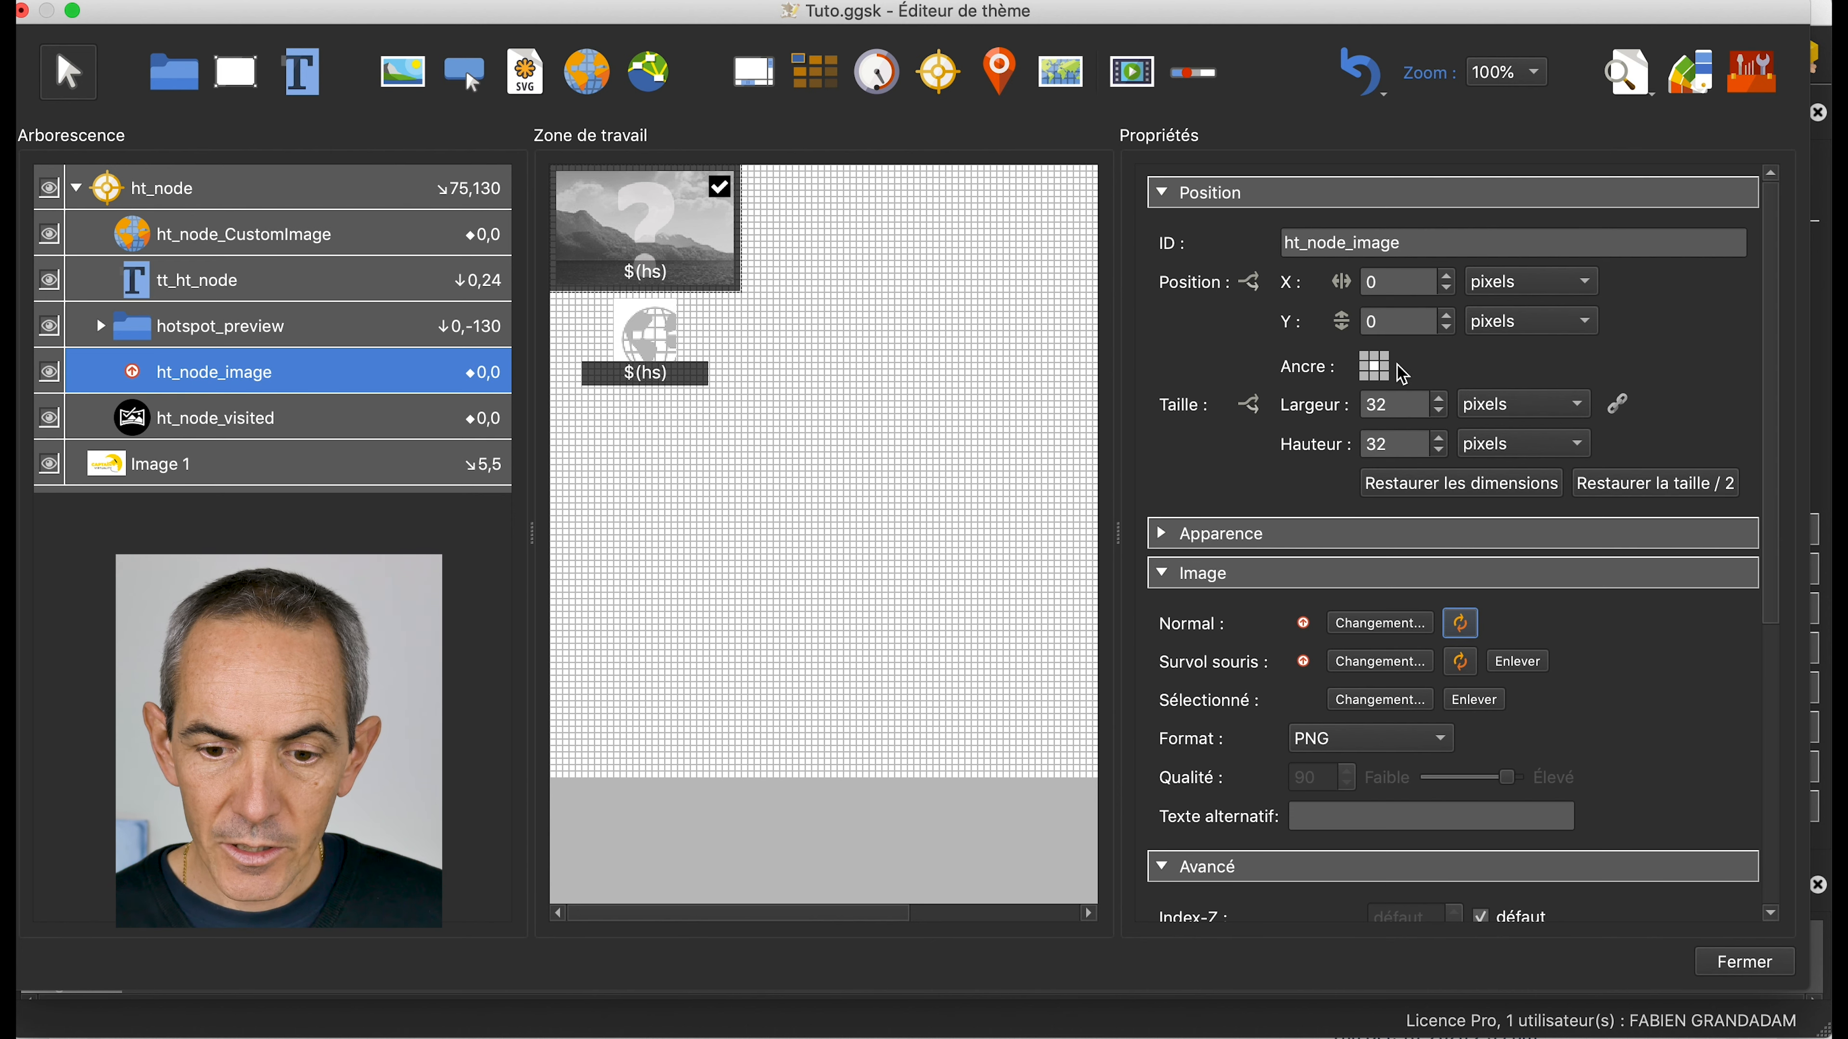
Set the width and height of ht_node_image to 70 pixels each
{"action": "double_click", "coordinate": [1403, 406]}
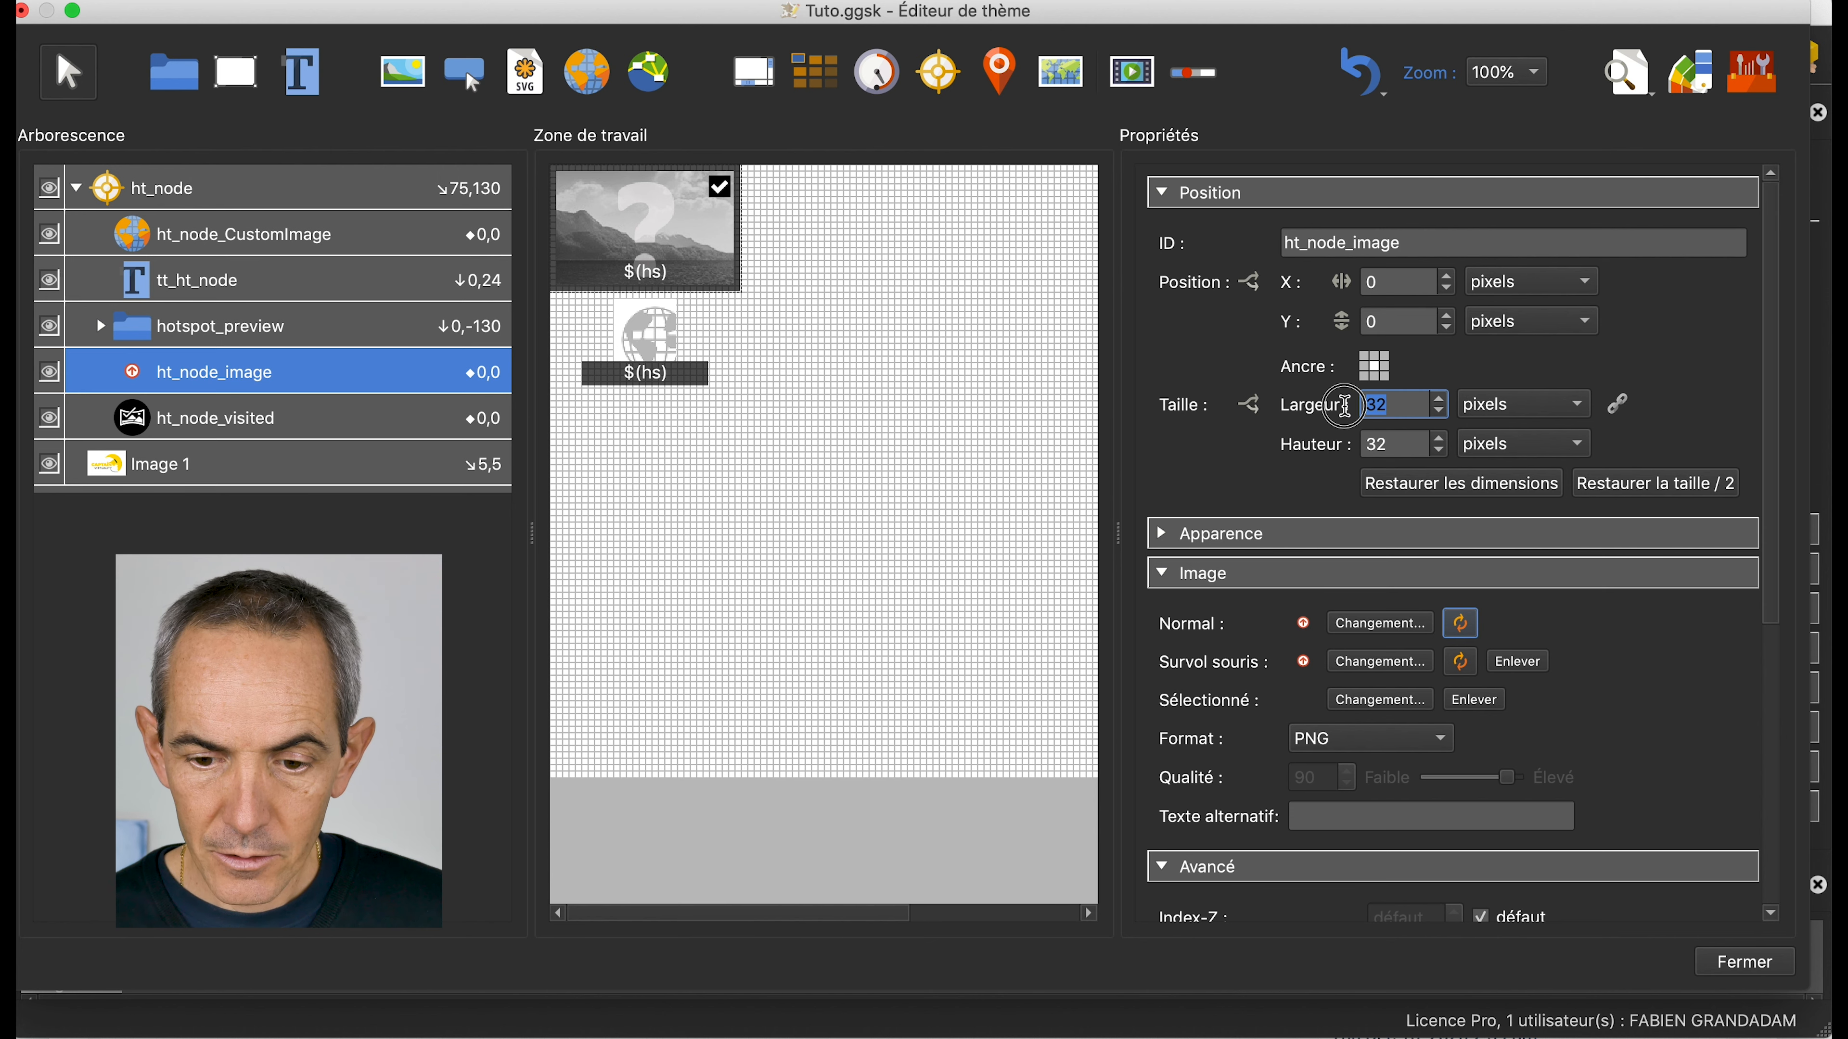
{"action": "type", "text": "70"}
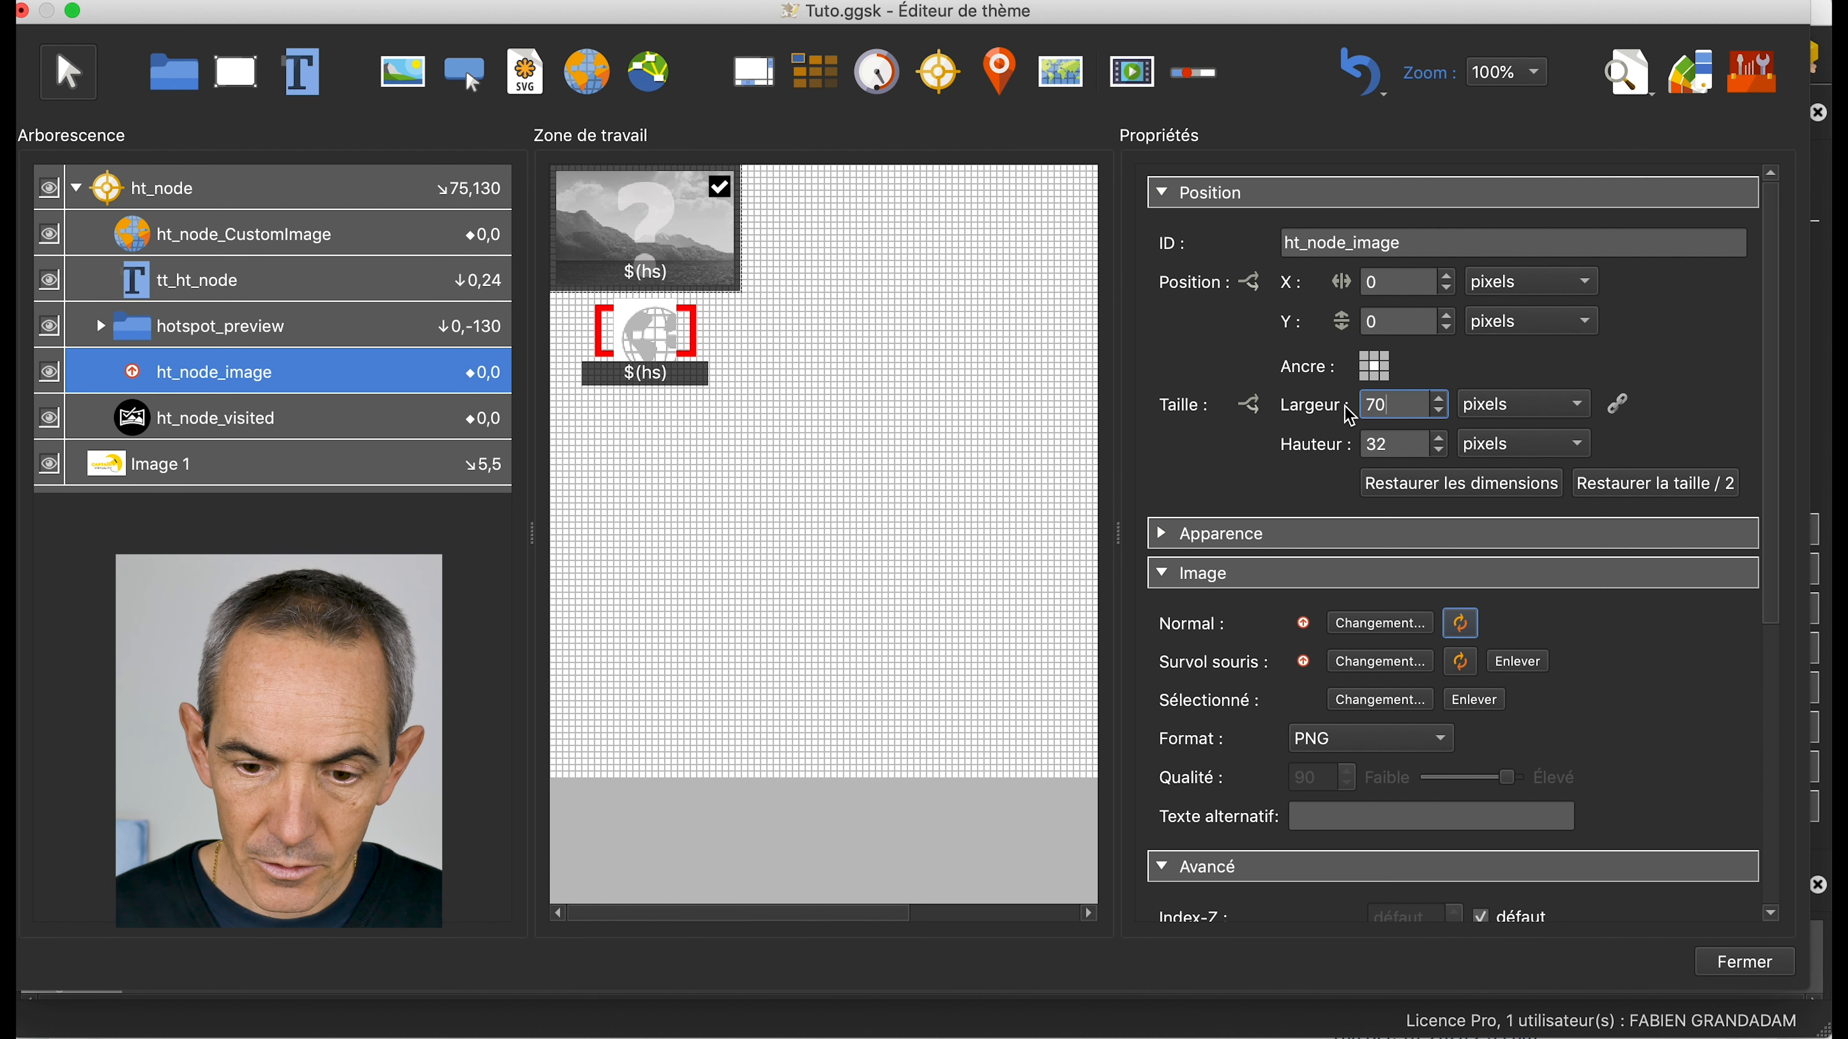
{"action": "double_click", "coordinate": [1390, 444]}
{"action": "type", "text": "70"}
Close the theme editor, save the theme changes and regenerate the output to preview the arrow hotspots in the browser
{"action": "left_click", "coordinate": [1747, 964]}
{"action": "left_click", "coordinate": [1075, 517]}
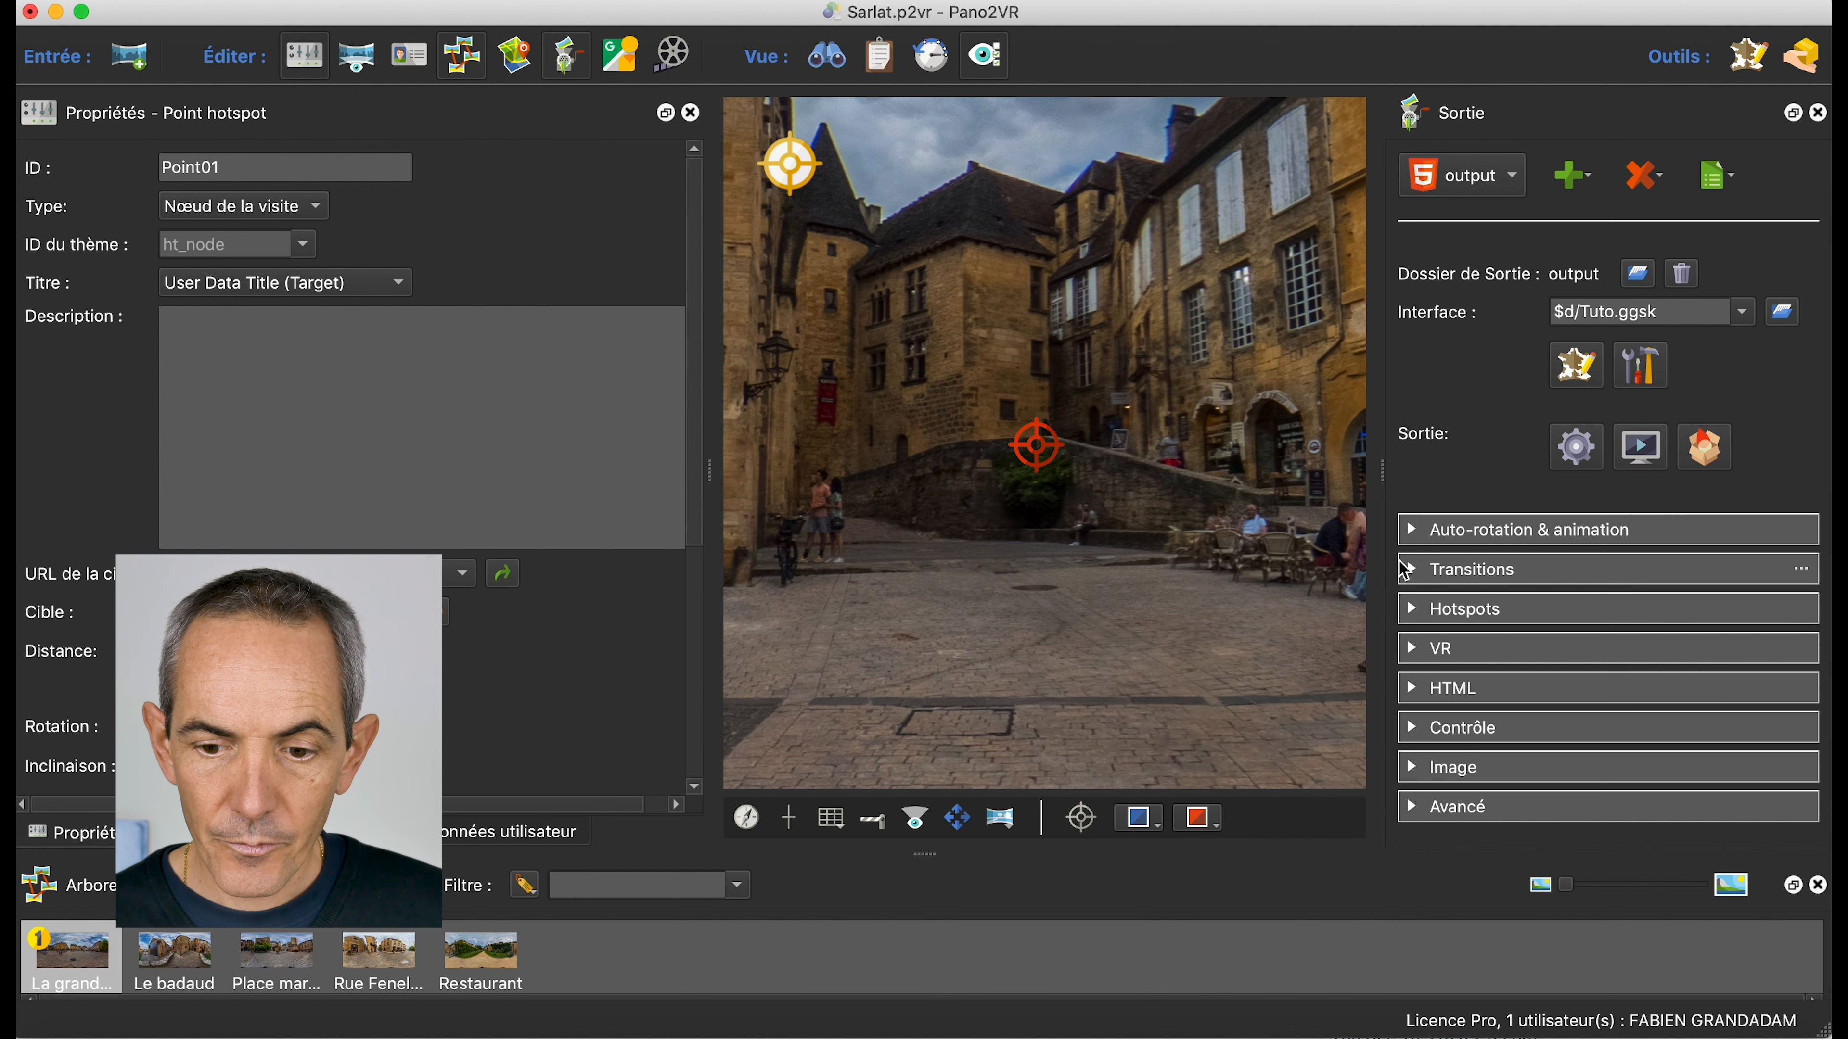
{"action": "left_click", "coordinate": [1579, 461]}
{"action": "left_click", "coordinate": [1106, 548]}
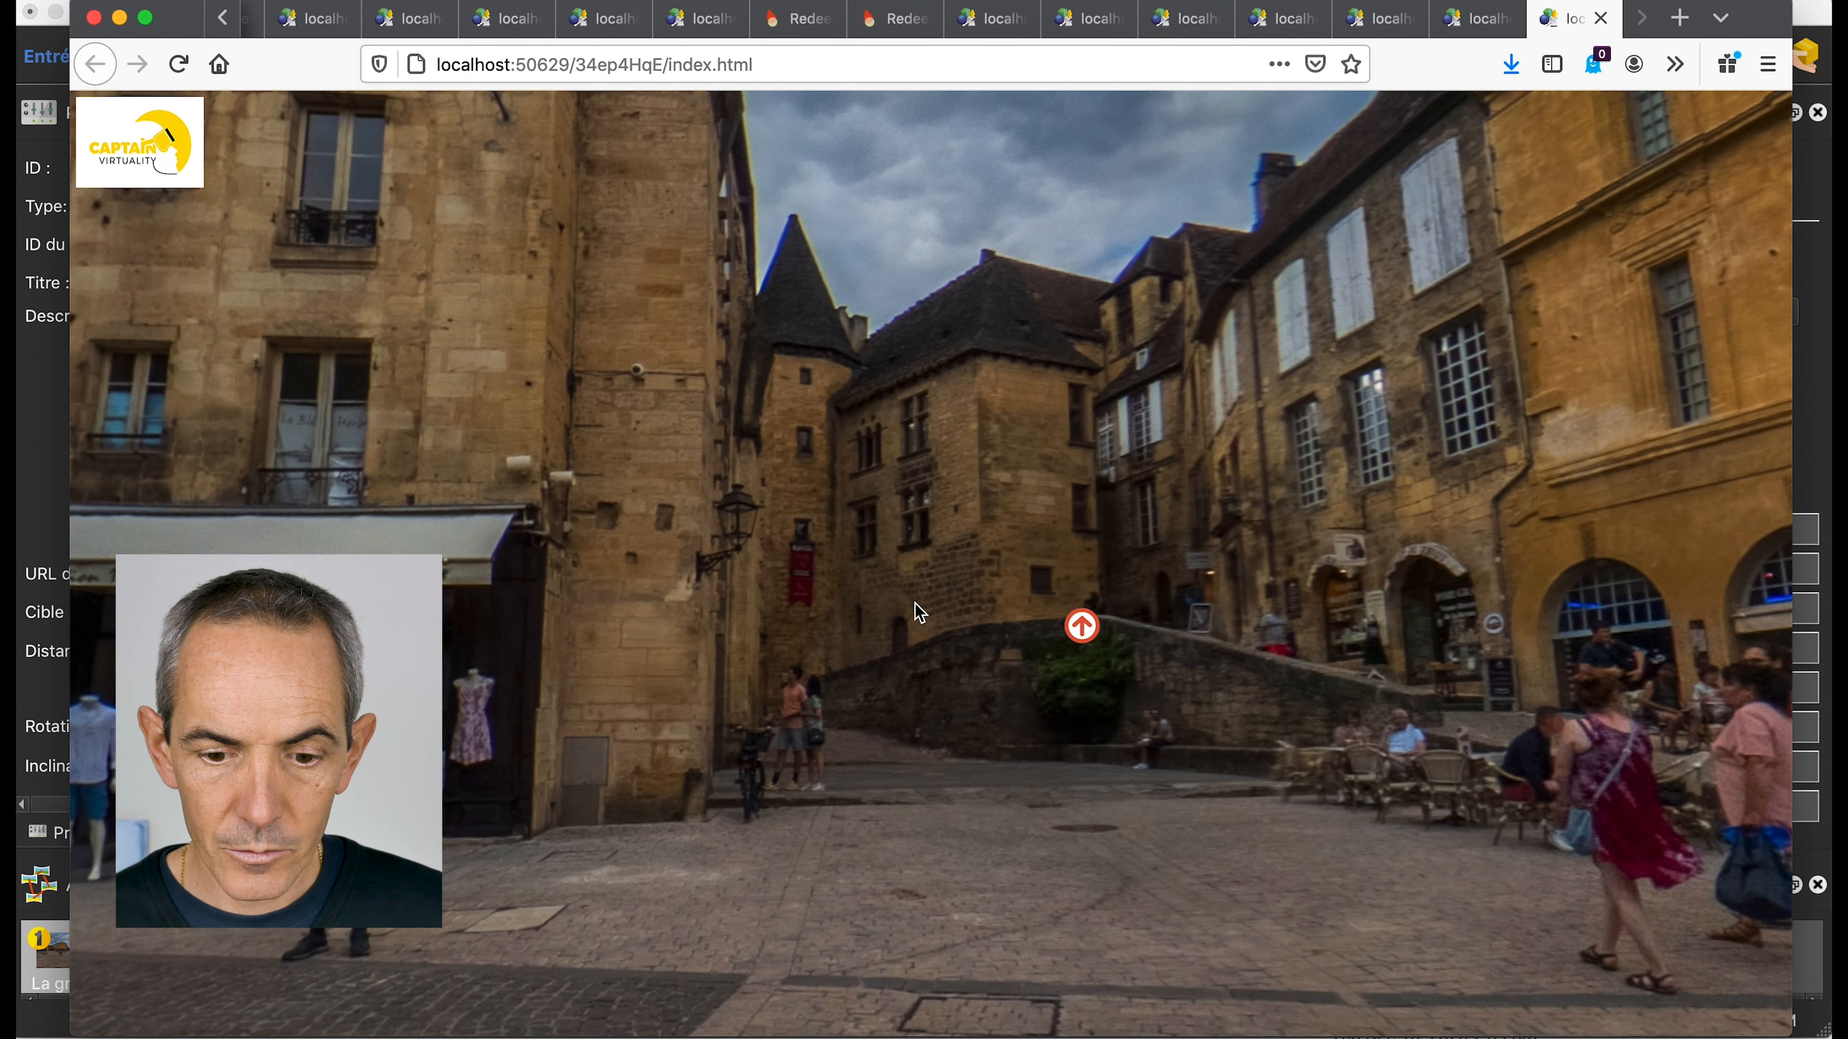
Check the arrow hotspots around the tour preview, visit linked panoramas and inspect the icon used for already visited nodes
{"action": "left_click_drag", "start_coordinate": [804, 603], "coordinate": [1419, 610]}
{"action": "mouse_move", "coordinate": [1067, 607]}
{"action": "mouse_move", "coordinate": [735, 671]}
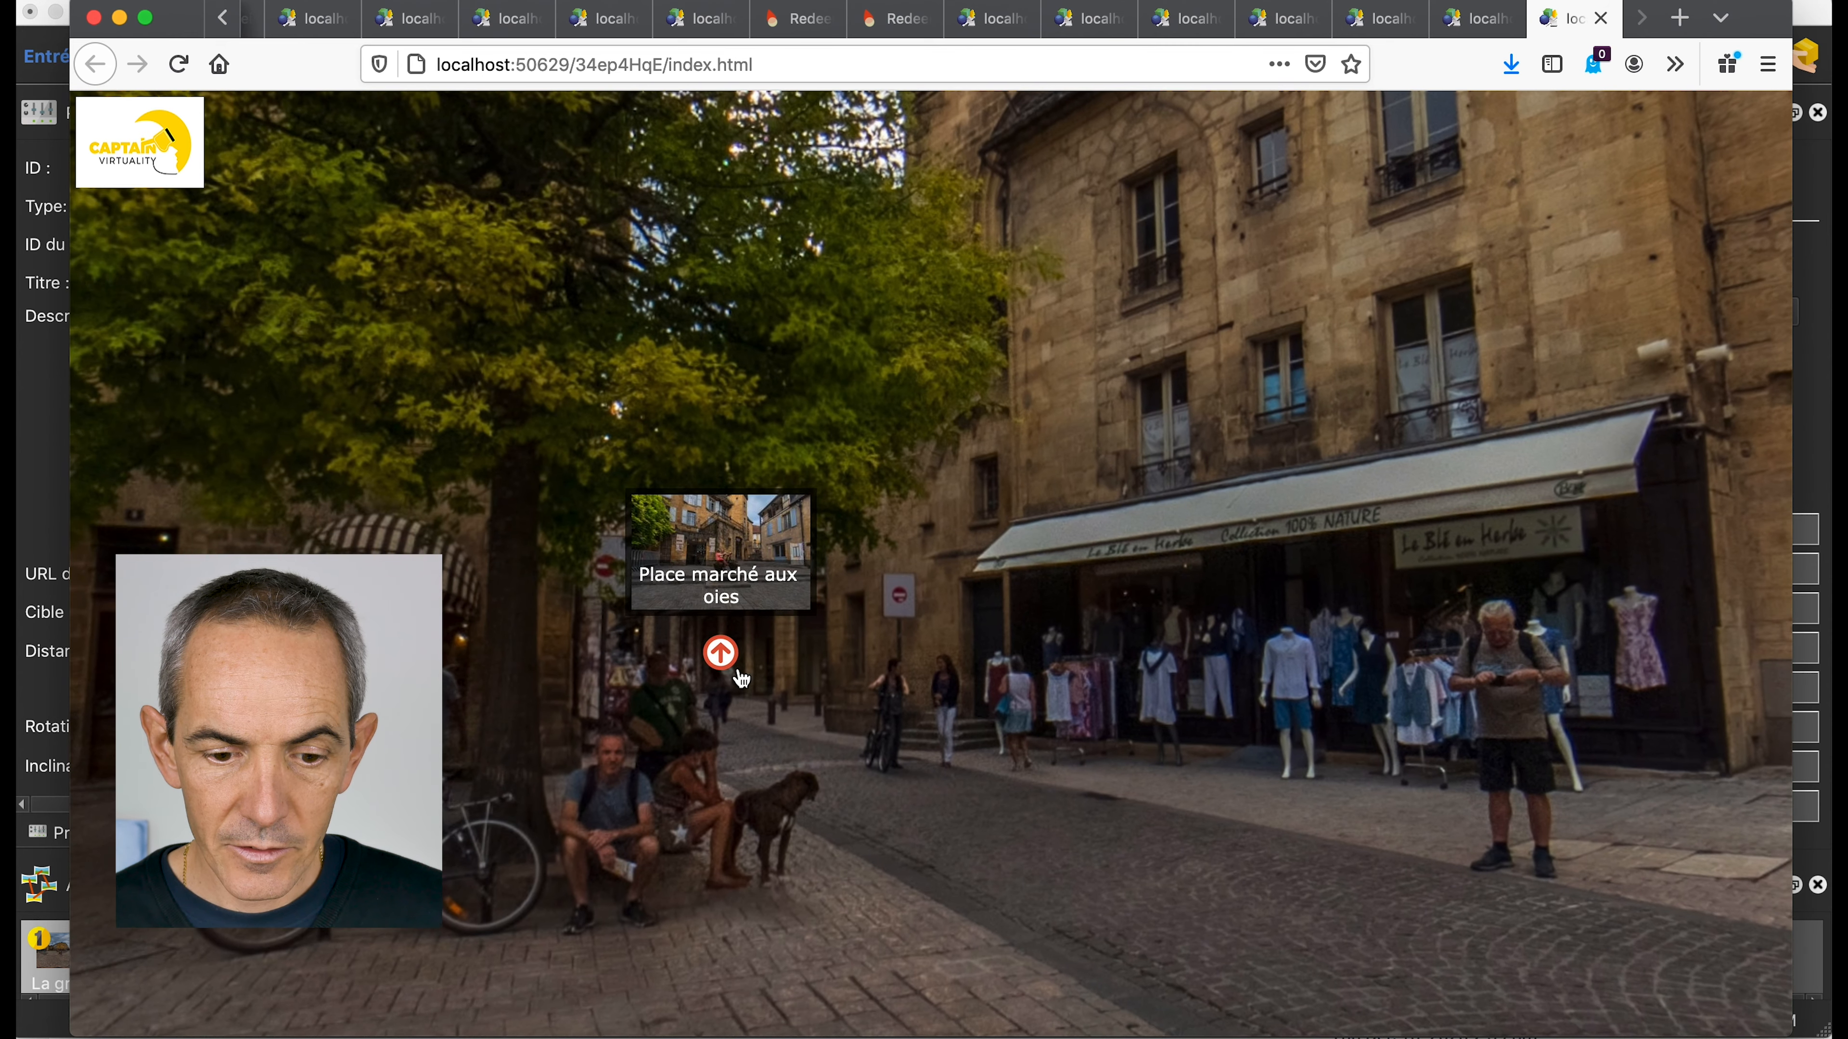
{"action": "left_click_drag", "start_coordinate": [715, 715], "coordinate": [1354, 677]}
{"action": "left_click_drag", "start_coordinate": [933, 686], "coordinate": [1179, 691]}
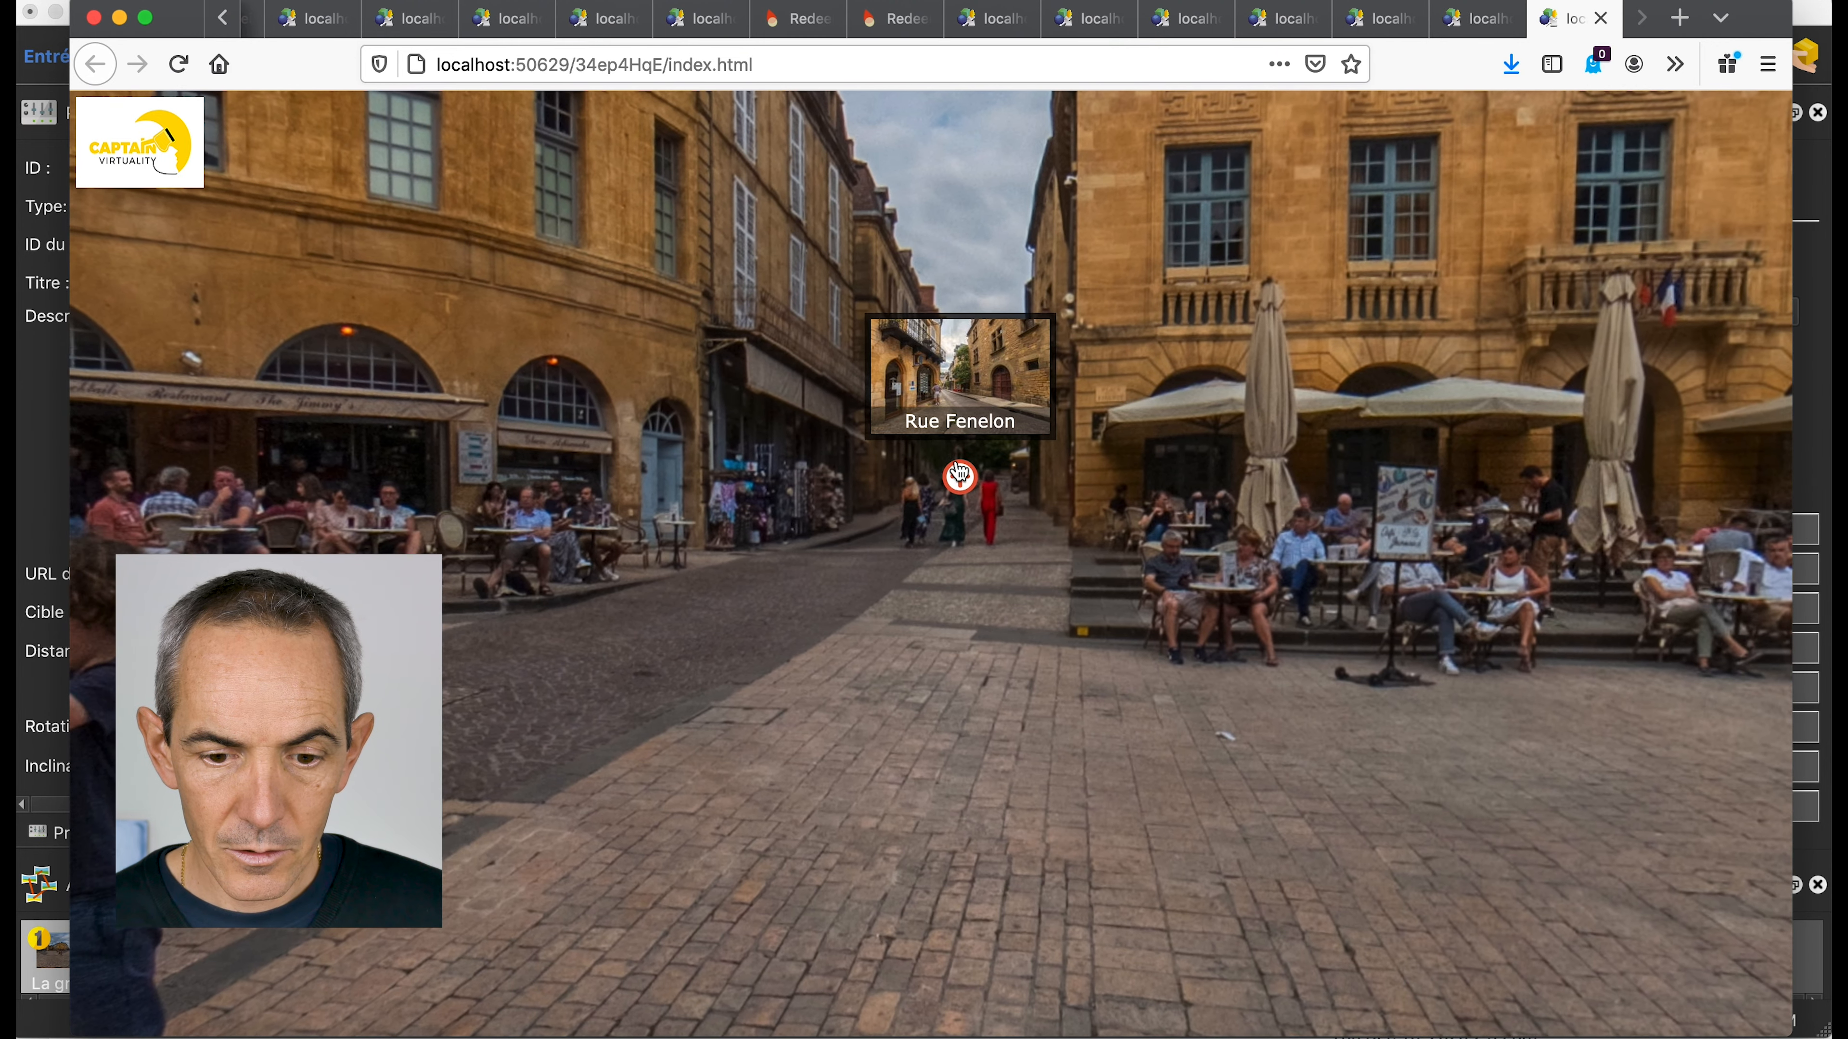
{"action": "left_click", "coordinate": [965, 479]}
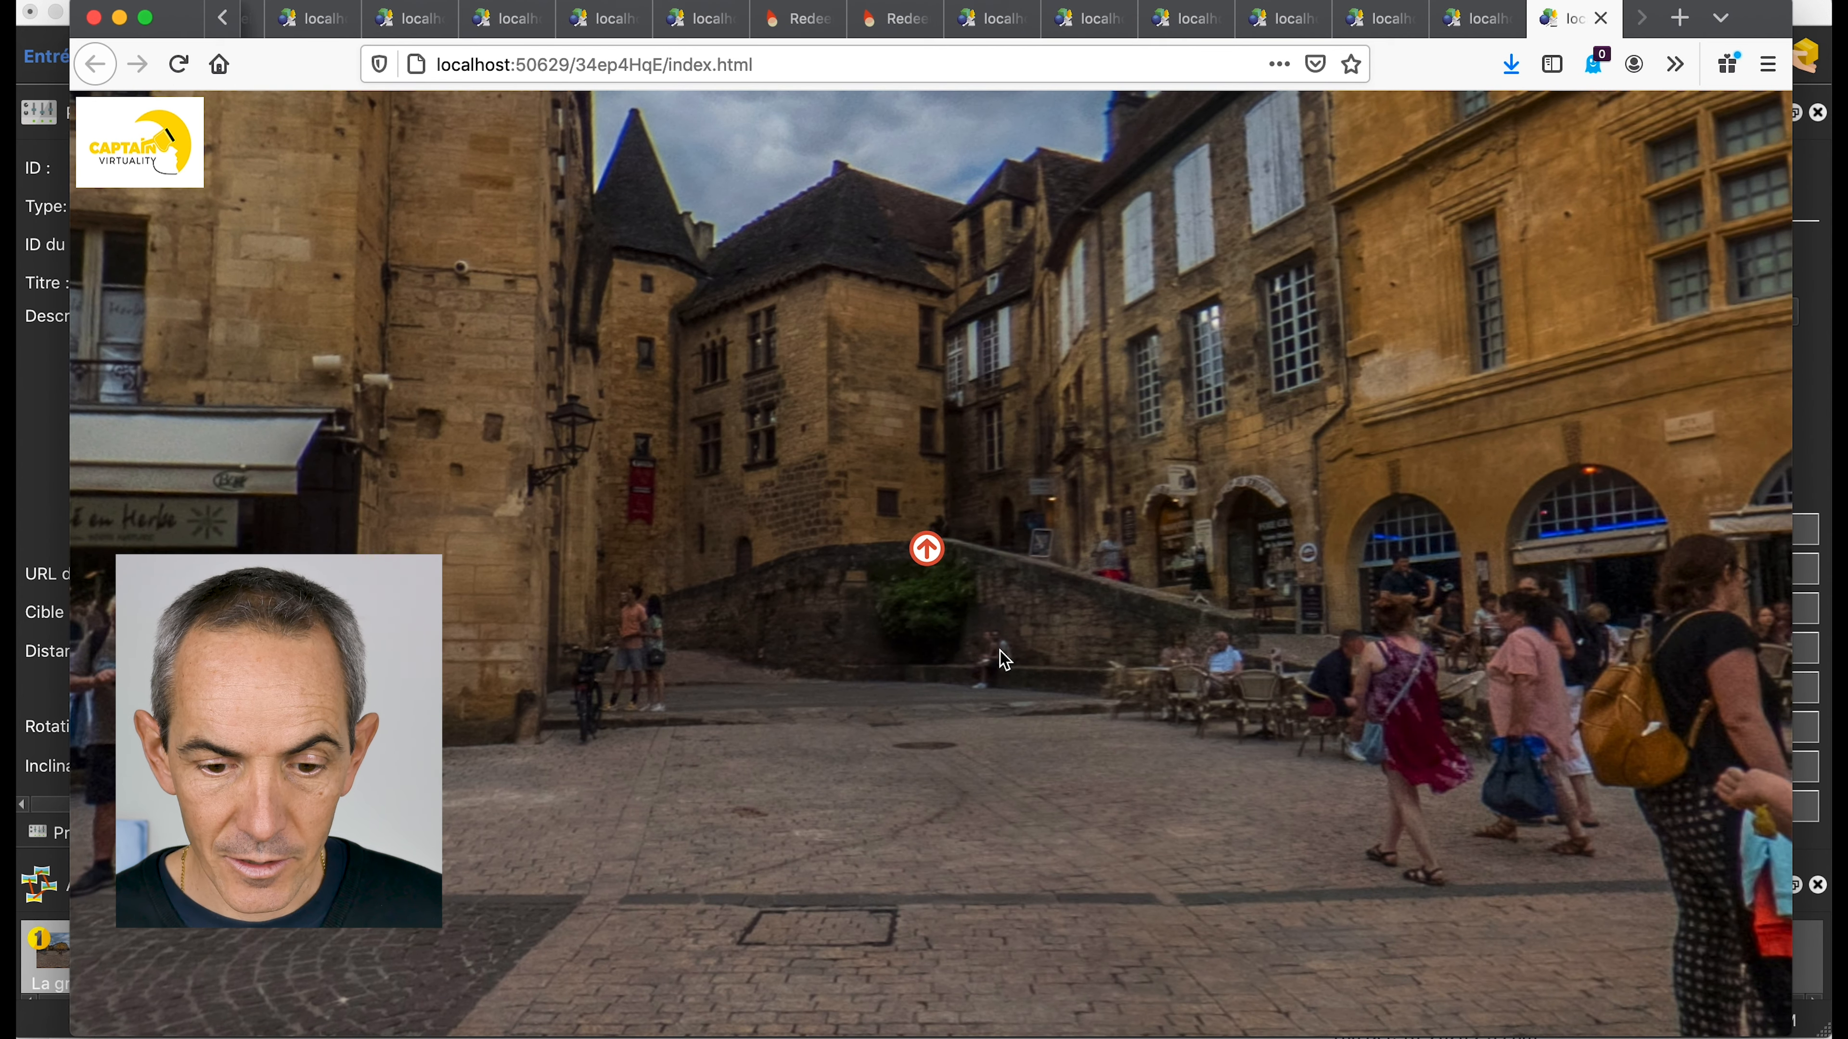
{"action": "left_click", "coordinate": [927, 551]}
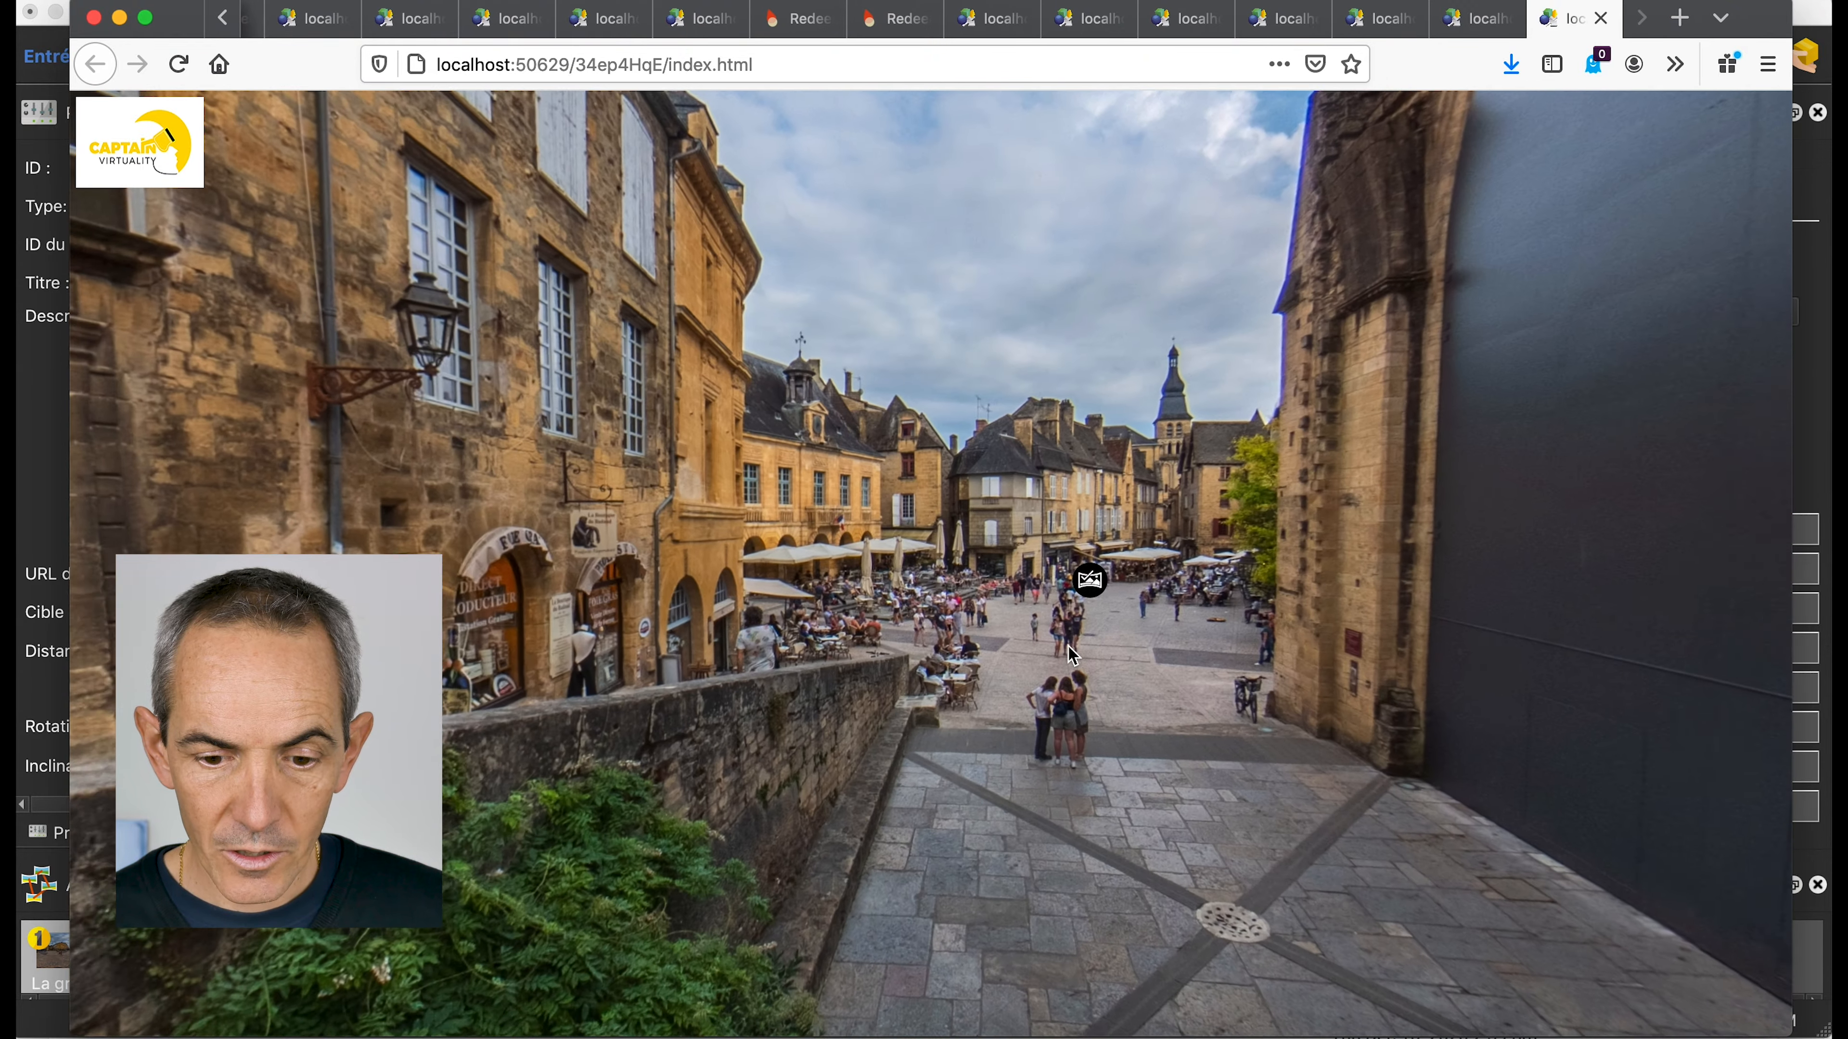
{"action": "mouse_move", "coordinate": [1047, 597]}
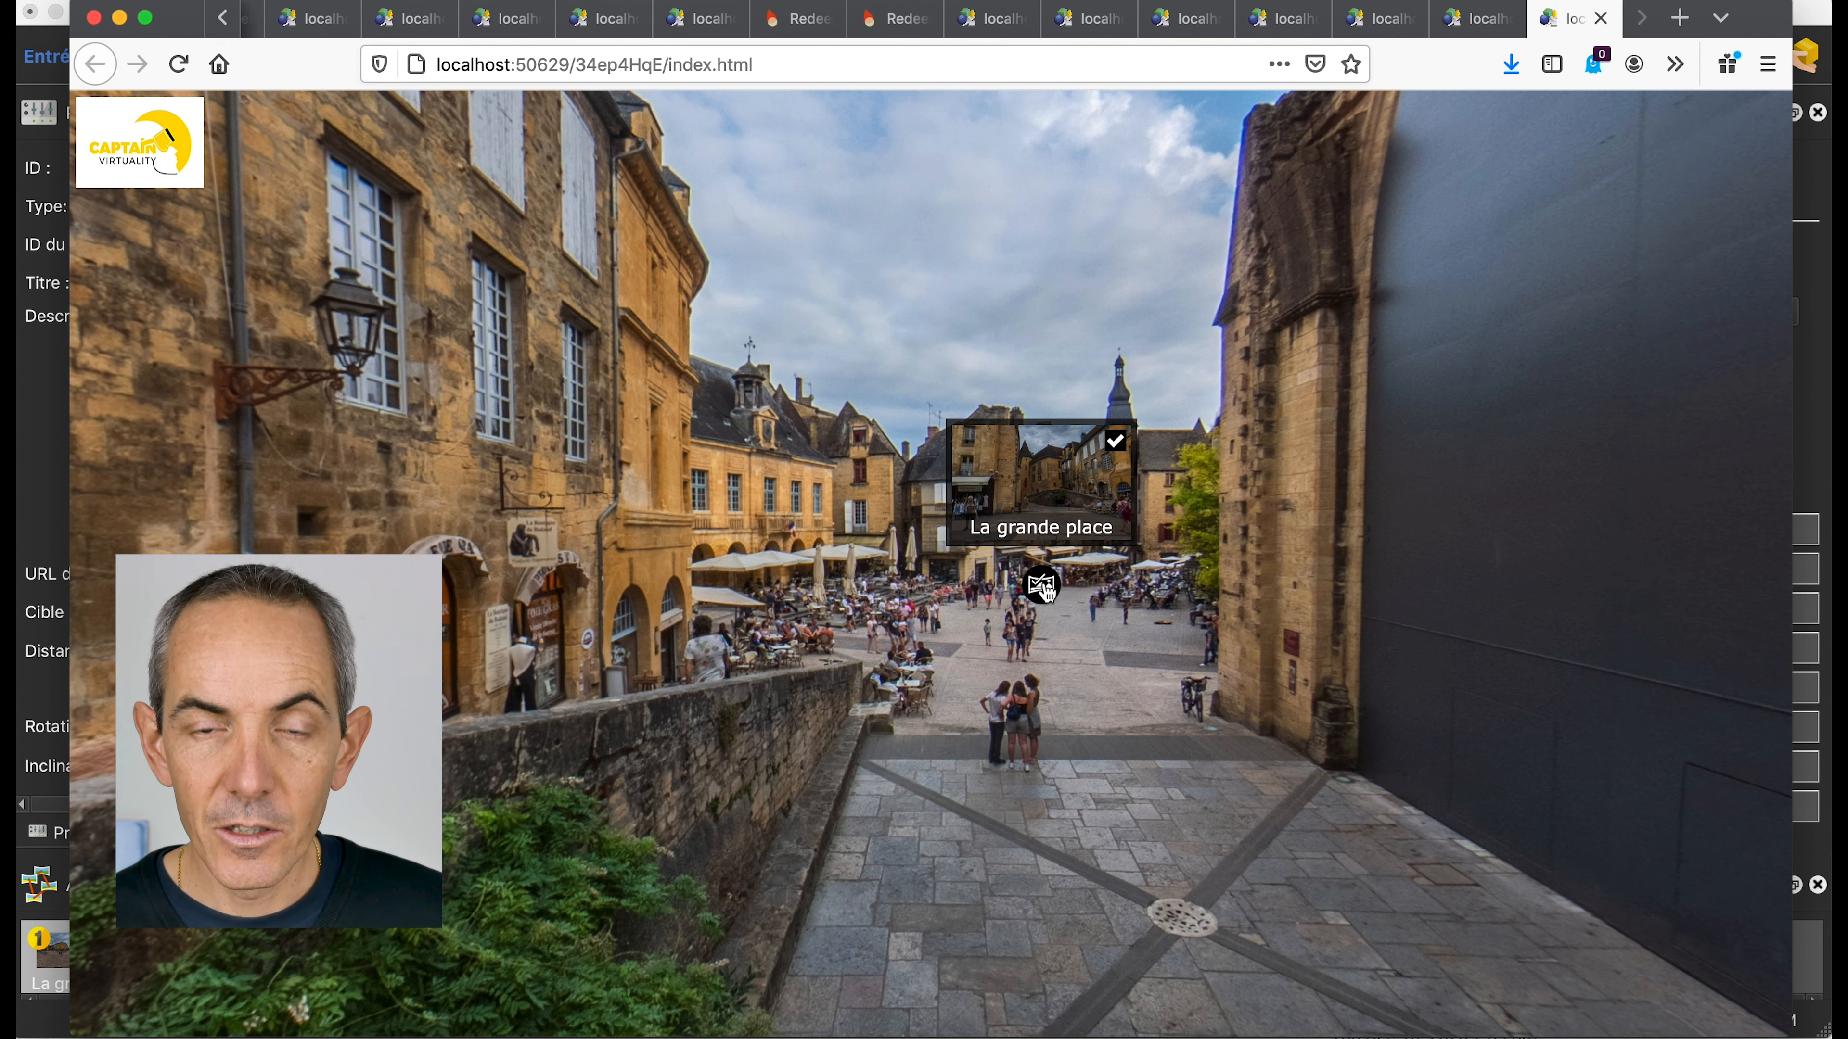
{"action": "left_click", "coordinate": [1042, 587]}
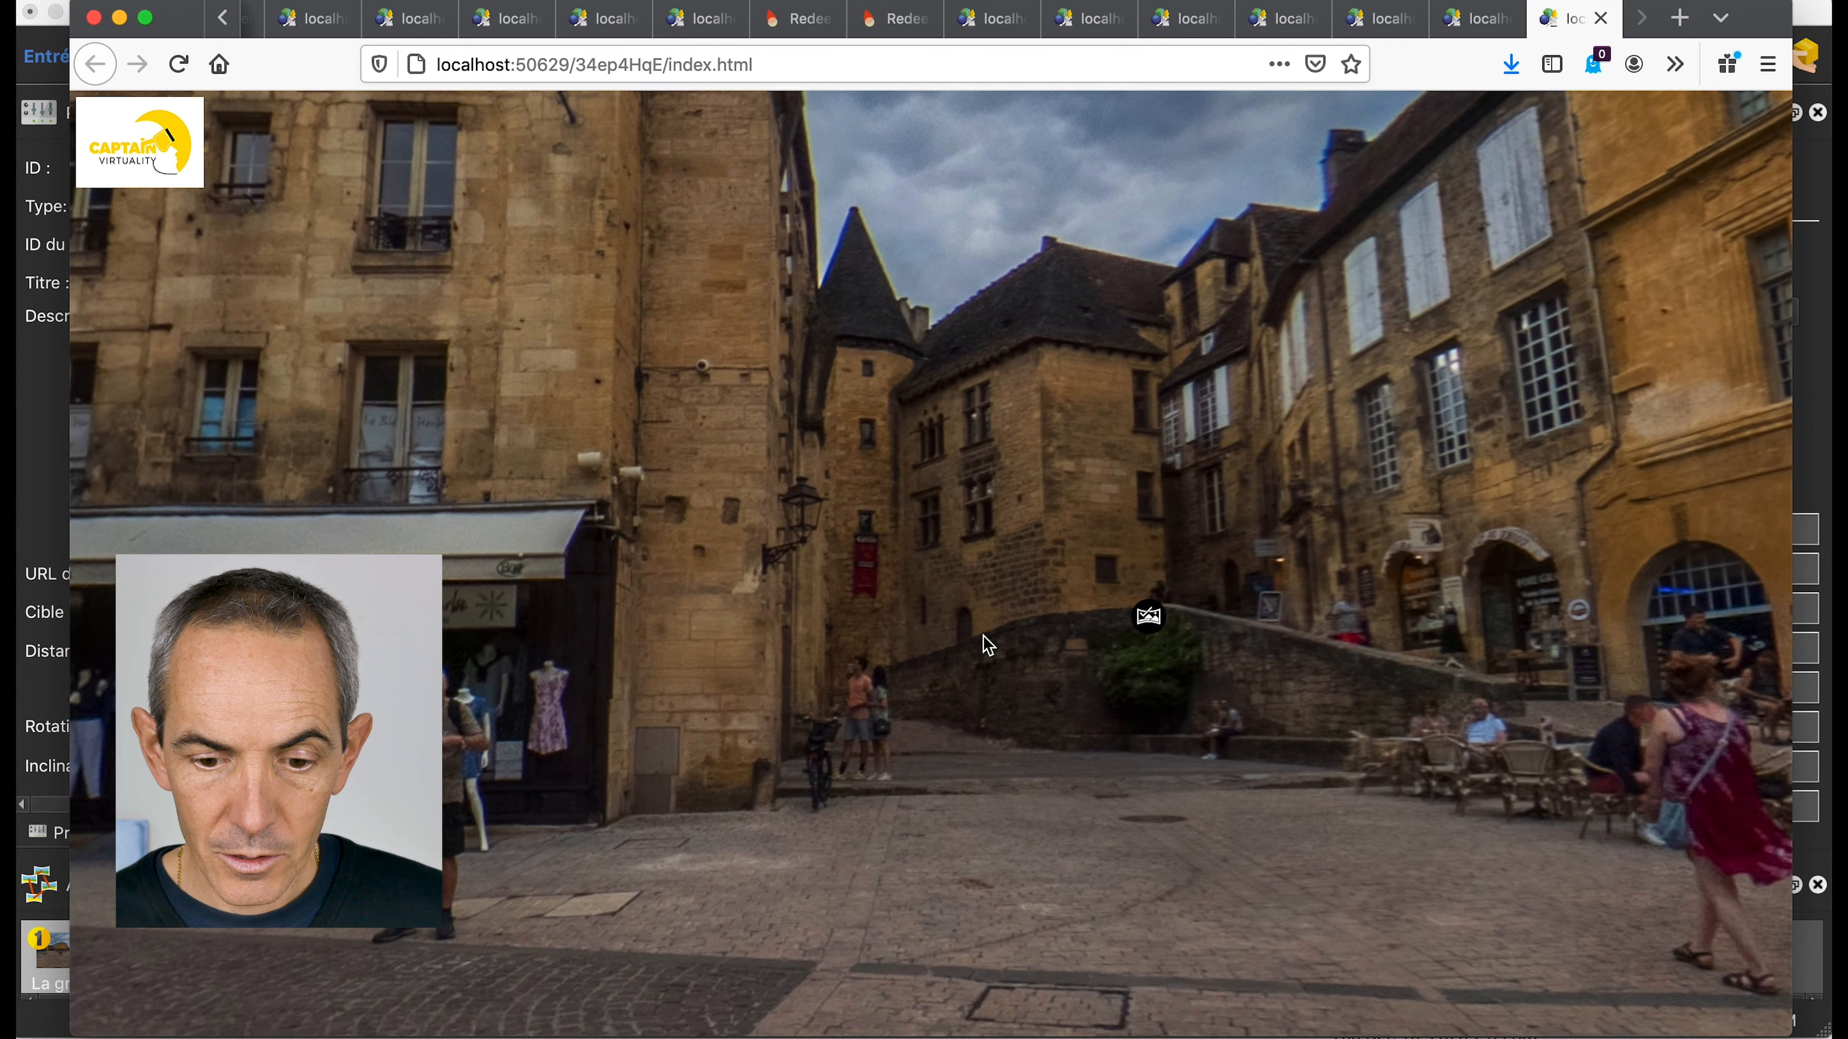
{"action": "left_click_drag", "start_coordinate": [977, 652], "coordinate": [893, 646]}
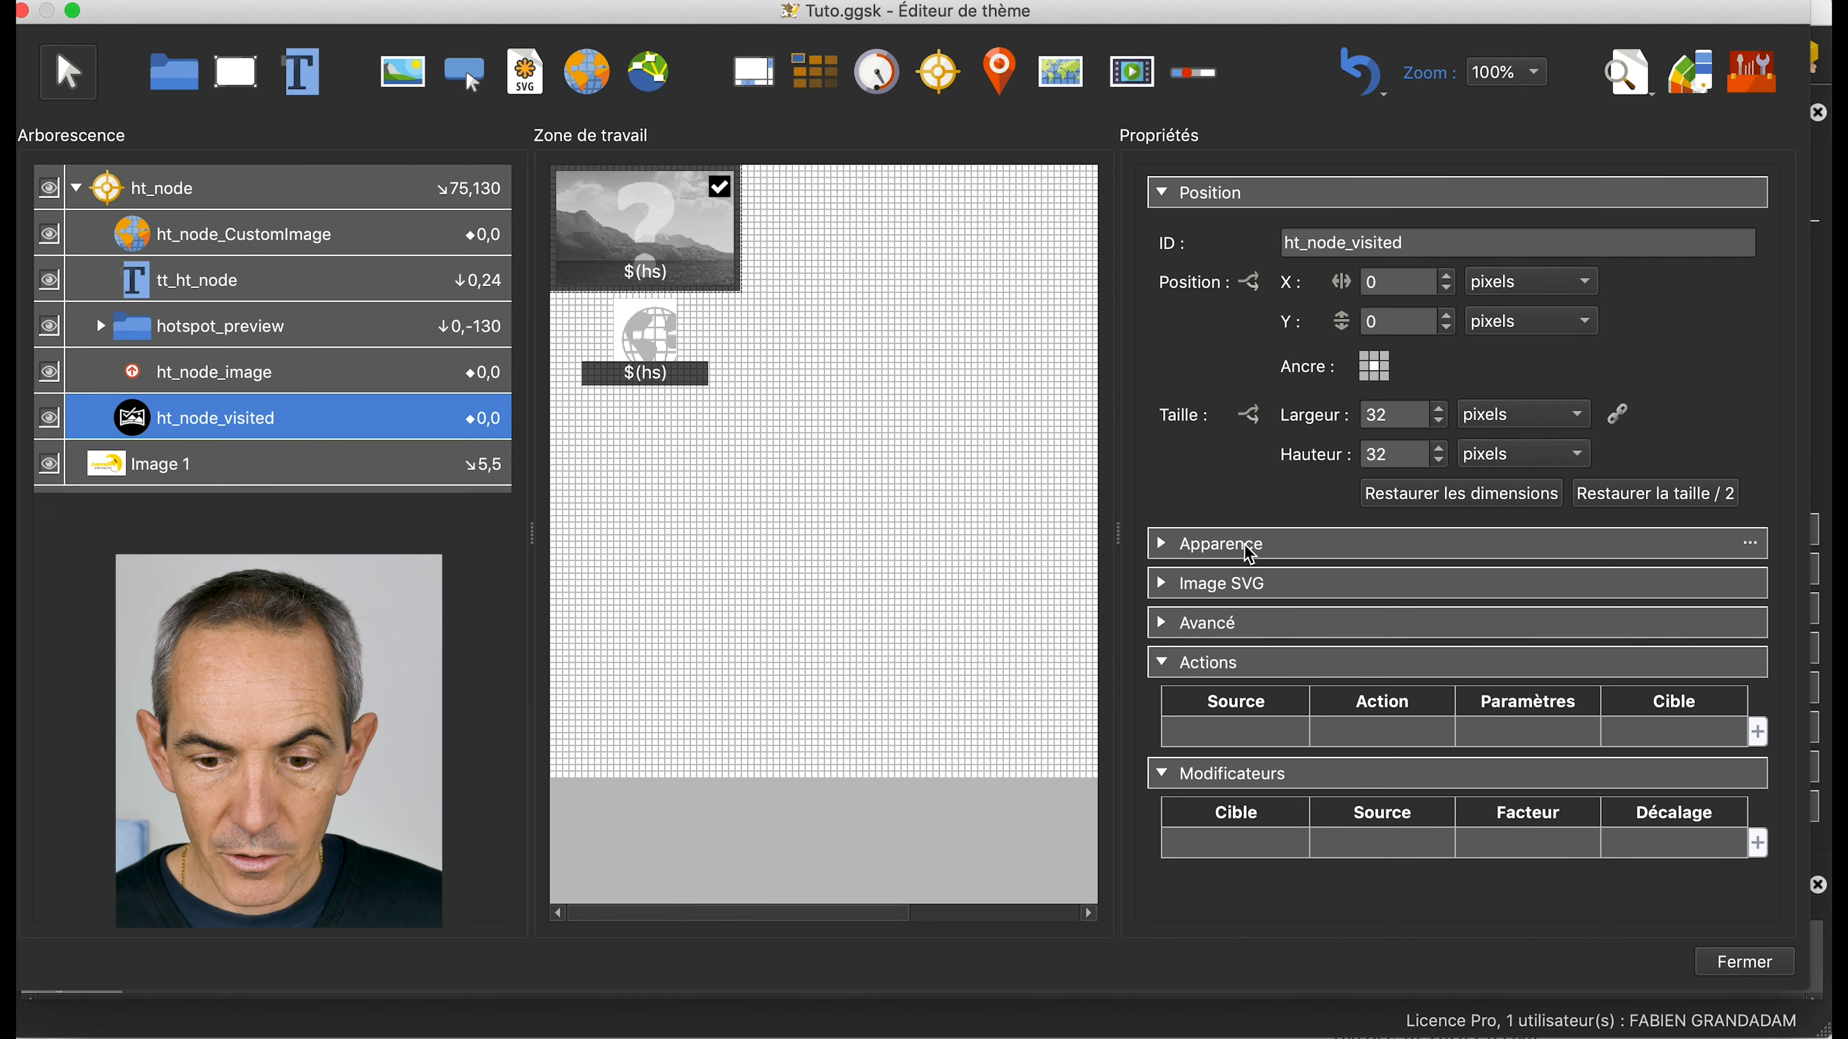
{"action": "left_click", "coordinate": [1164, 586]}
{"action": "left_click", "coordinate": [1372, 630]}
{"action": "left_click", "coordinate": [804, 270]}
{"action": "double_click", "coordinate": [804, 271]}
{"action": "left_click", "coordinate": [1249, 660]}
Convert the ht_node_visited SVG into a button
{"action": "left_click", "coordinate": [1363, 738]}
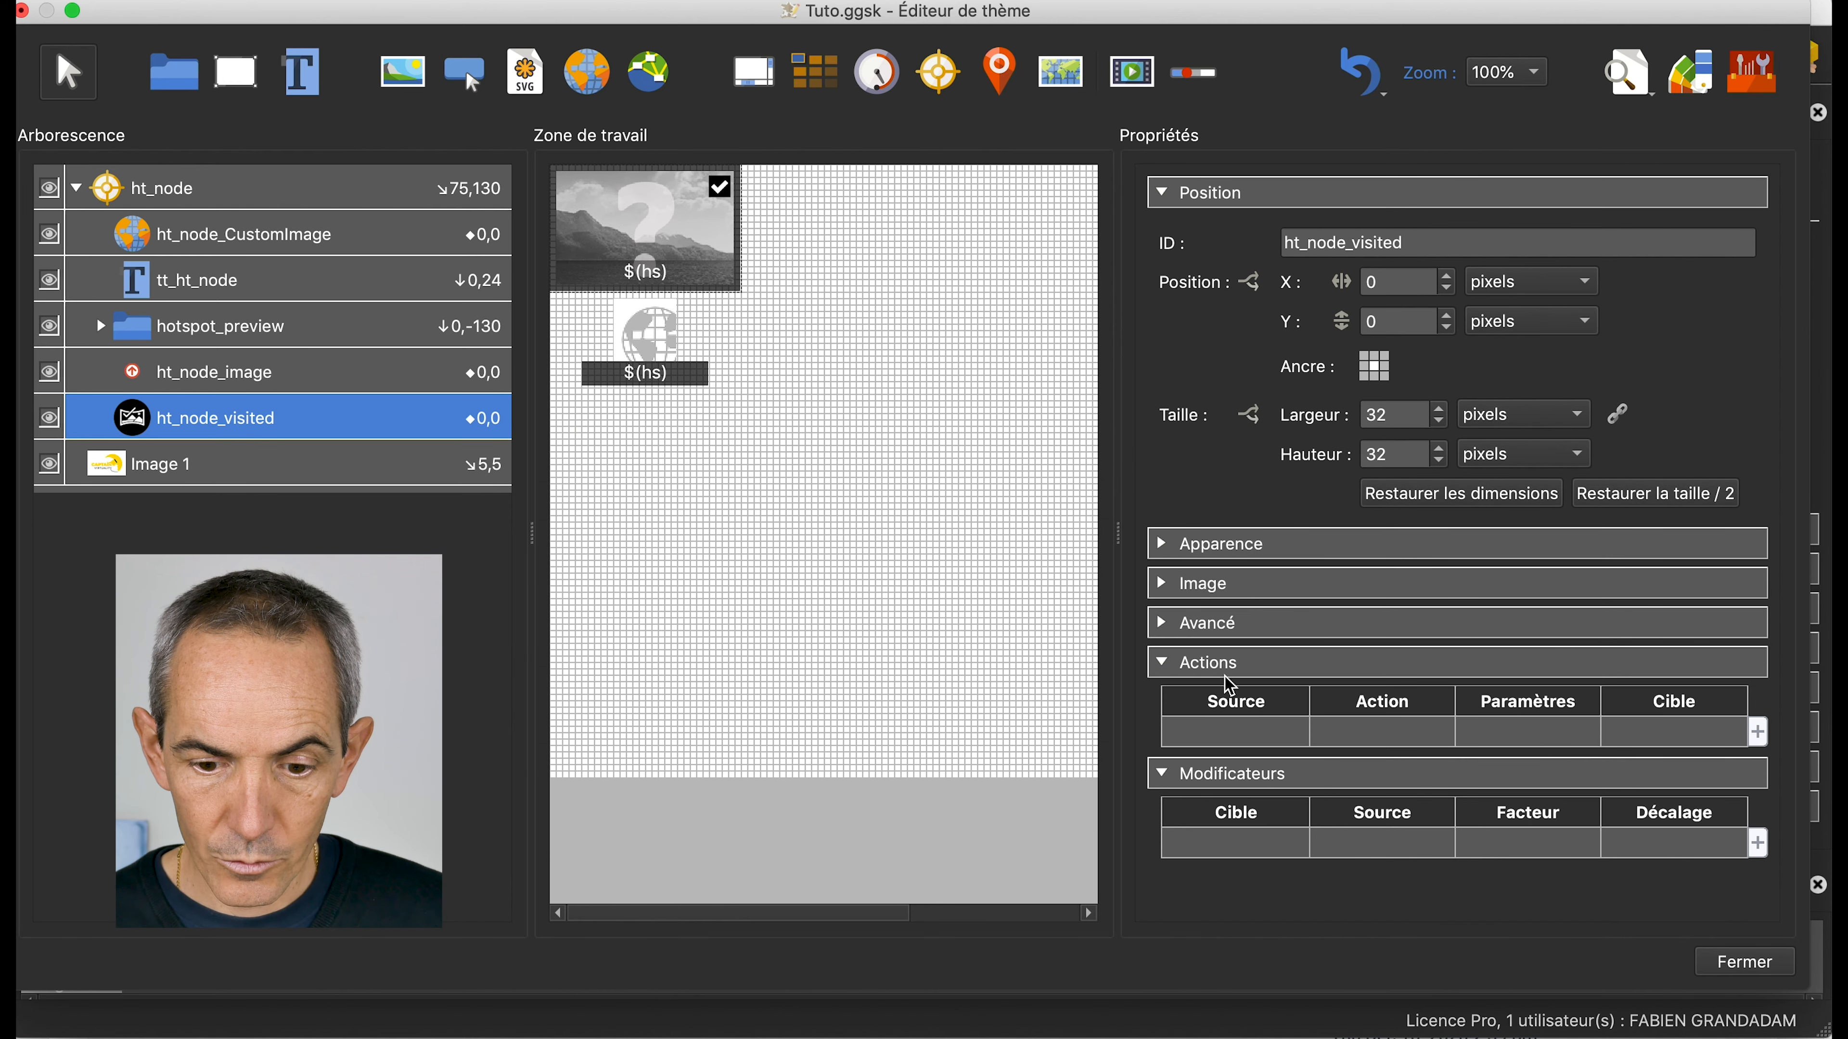
Use FlecheHaut.png as both the normal and mouse-over image of the ht_node_visited button
{"action": "left_click", "coordinate": [1166, 591]}
{"action": "left_click", "coordinate": [1373, 629]}
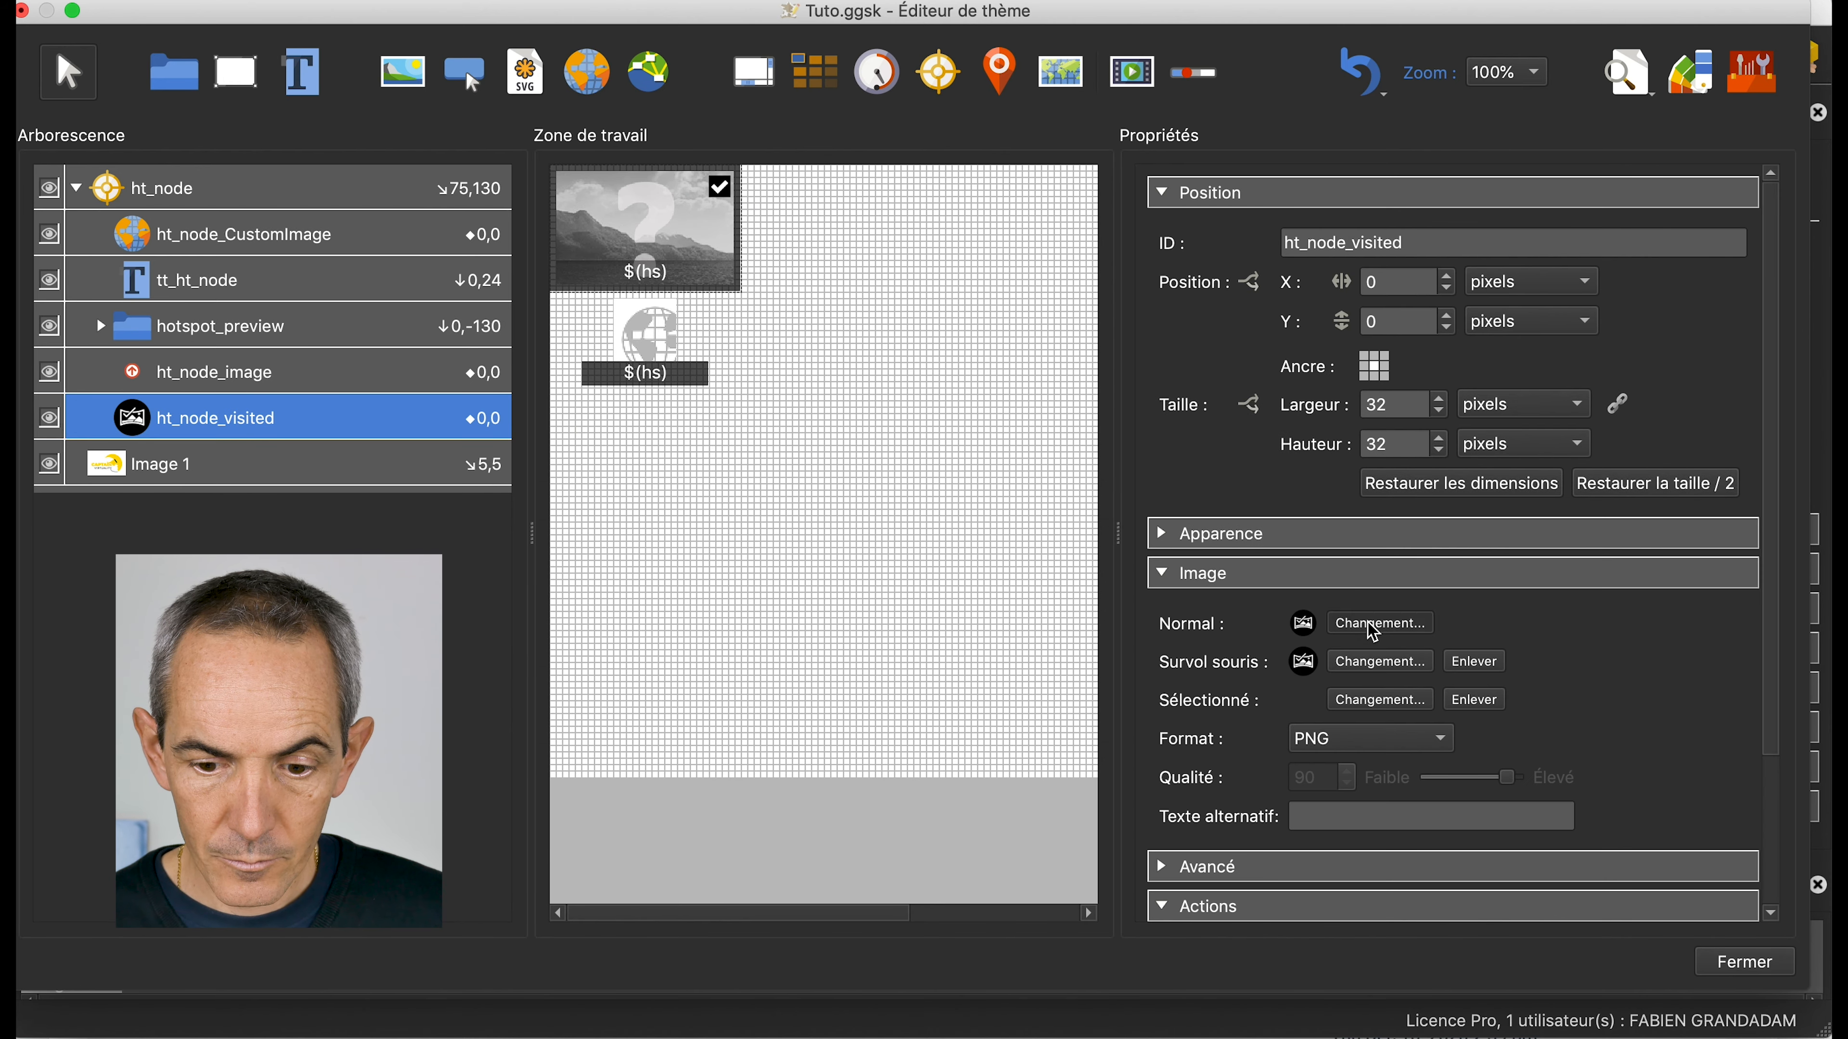
{"action": "left_click", "coordinate": [858, 218]}
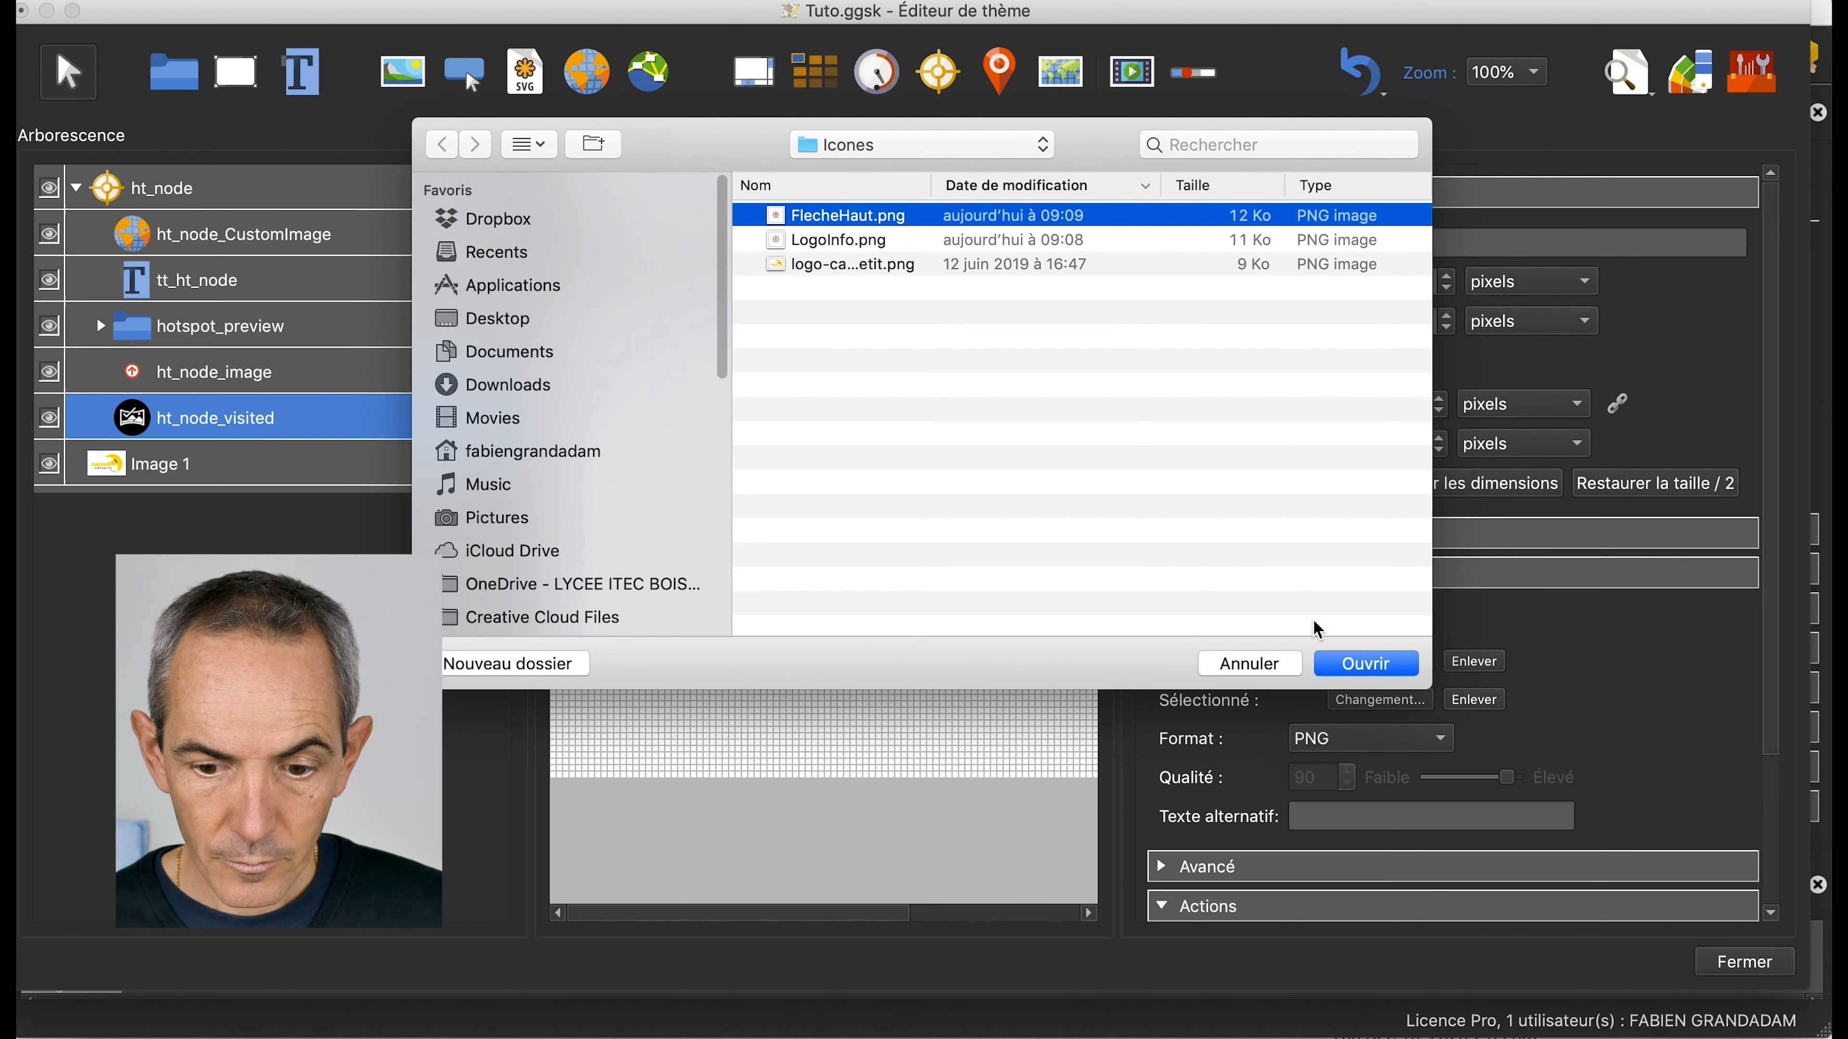
{"action": "left_click", "coordinate": [1366, 663]}
{"action": "left_click", "coordinate": [1378, 662]}
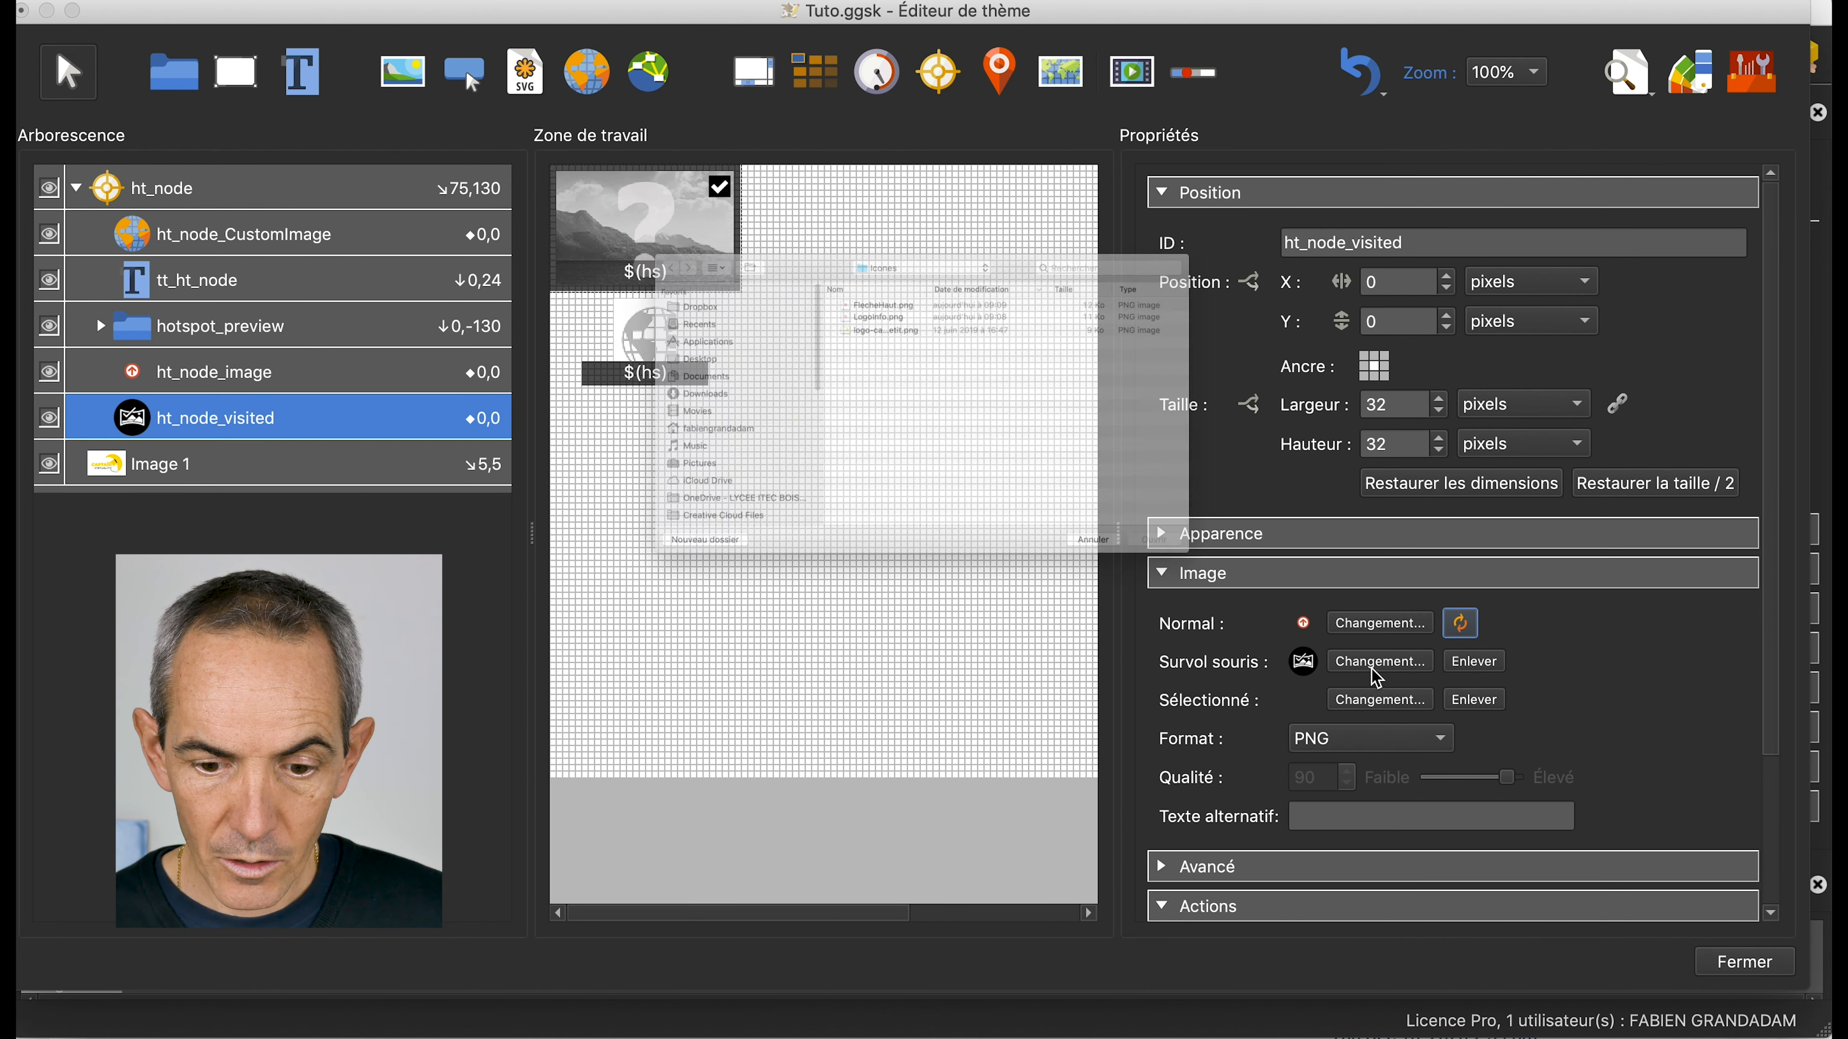
{"action": "left_click", "coordinate": [847, 218]}
{"action": "left_click", "coordinate": [1366, 664]}
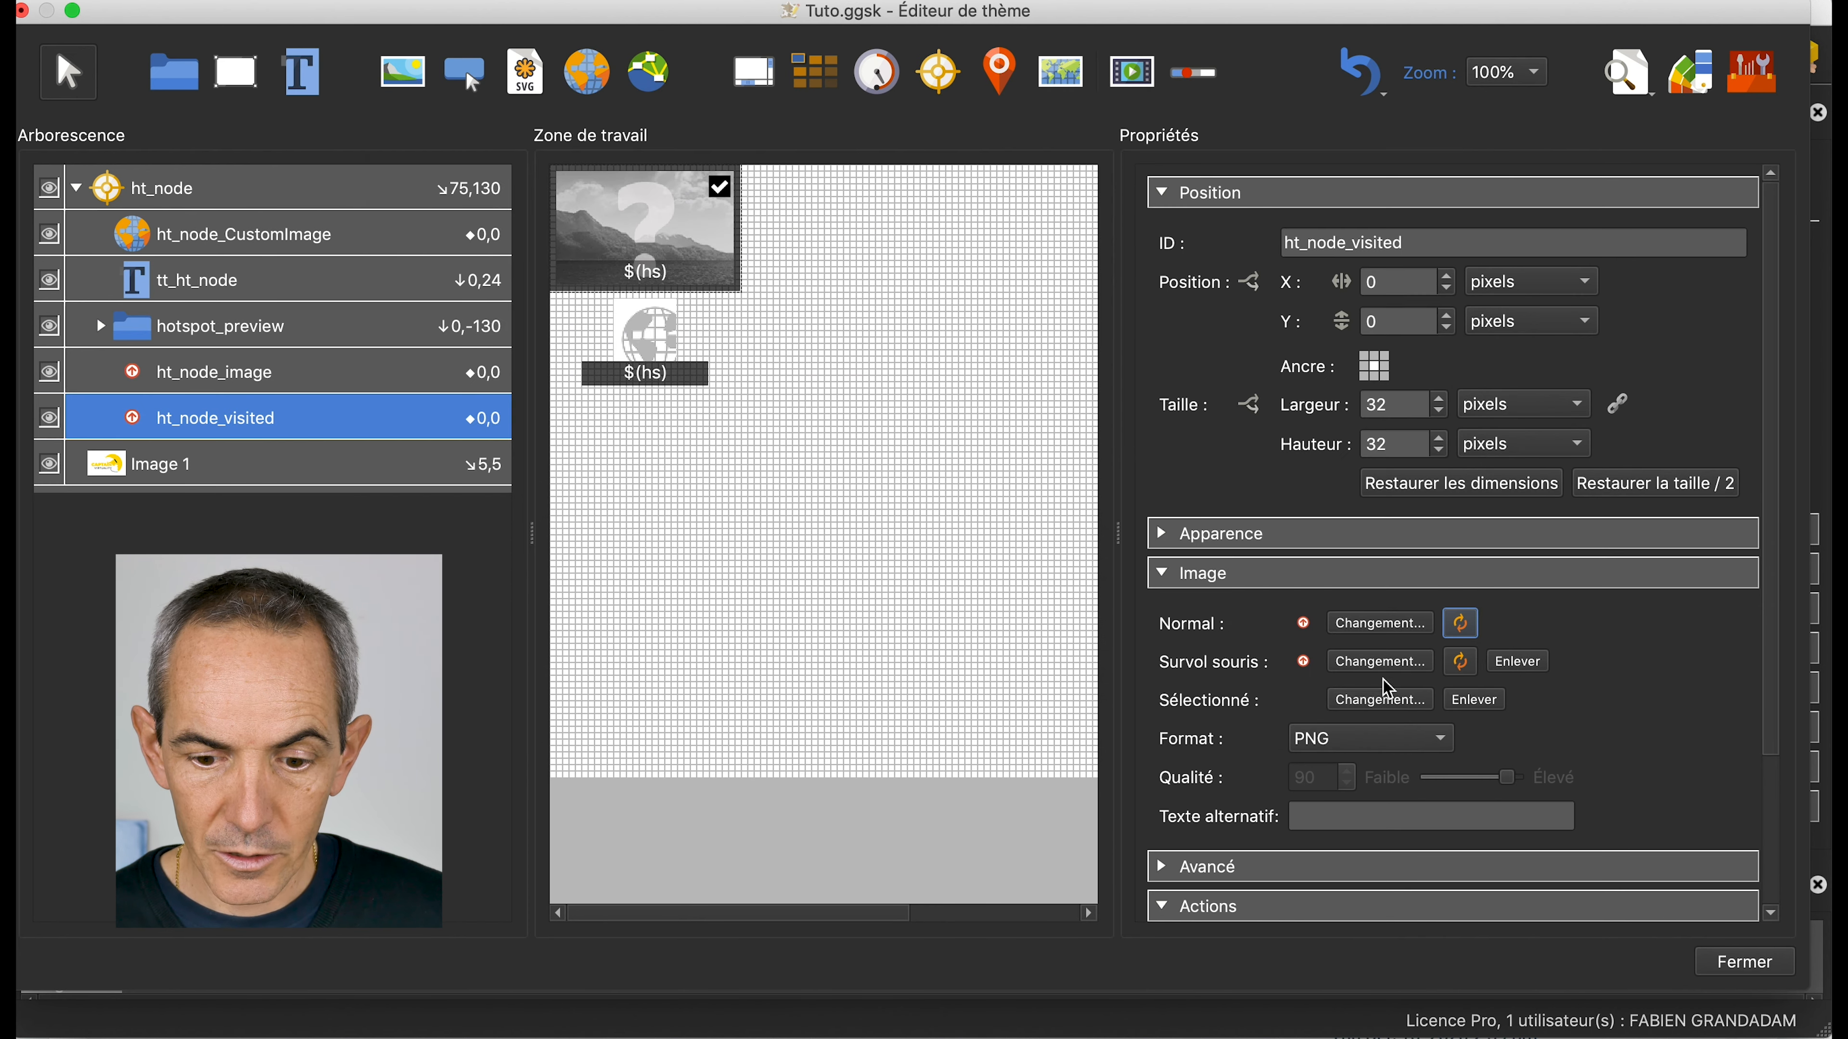
Close the theme editor, save the theme changes and regenerate the output to preview the visited-node arrow
{"action": "left_click", "coordinate": [1768, 968]}
{"action": "left_click", "coordinate": [1107, 525]}
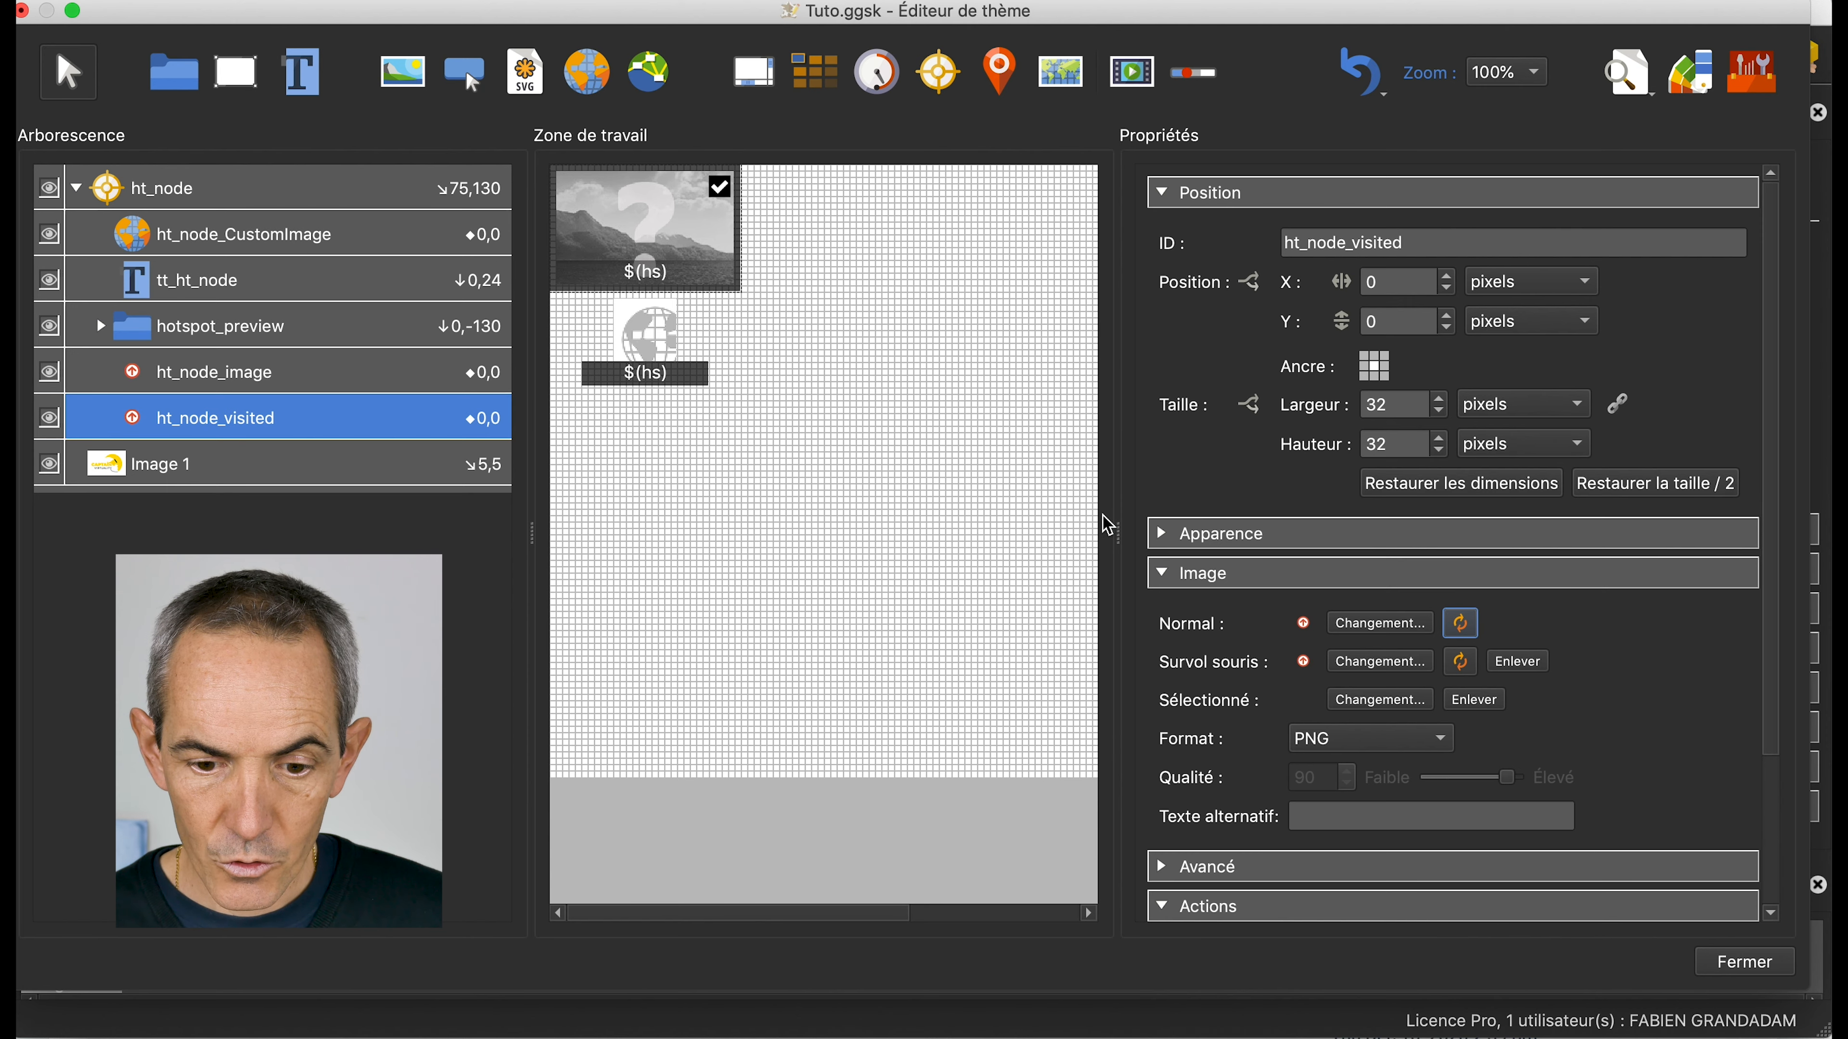
{"action": "left_click", "coordinate": [1575, 448]}
{"action": "left_click", "coordinate": [1088, 542]}
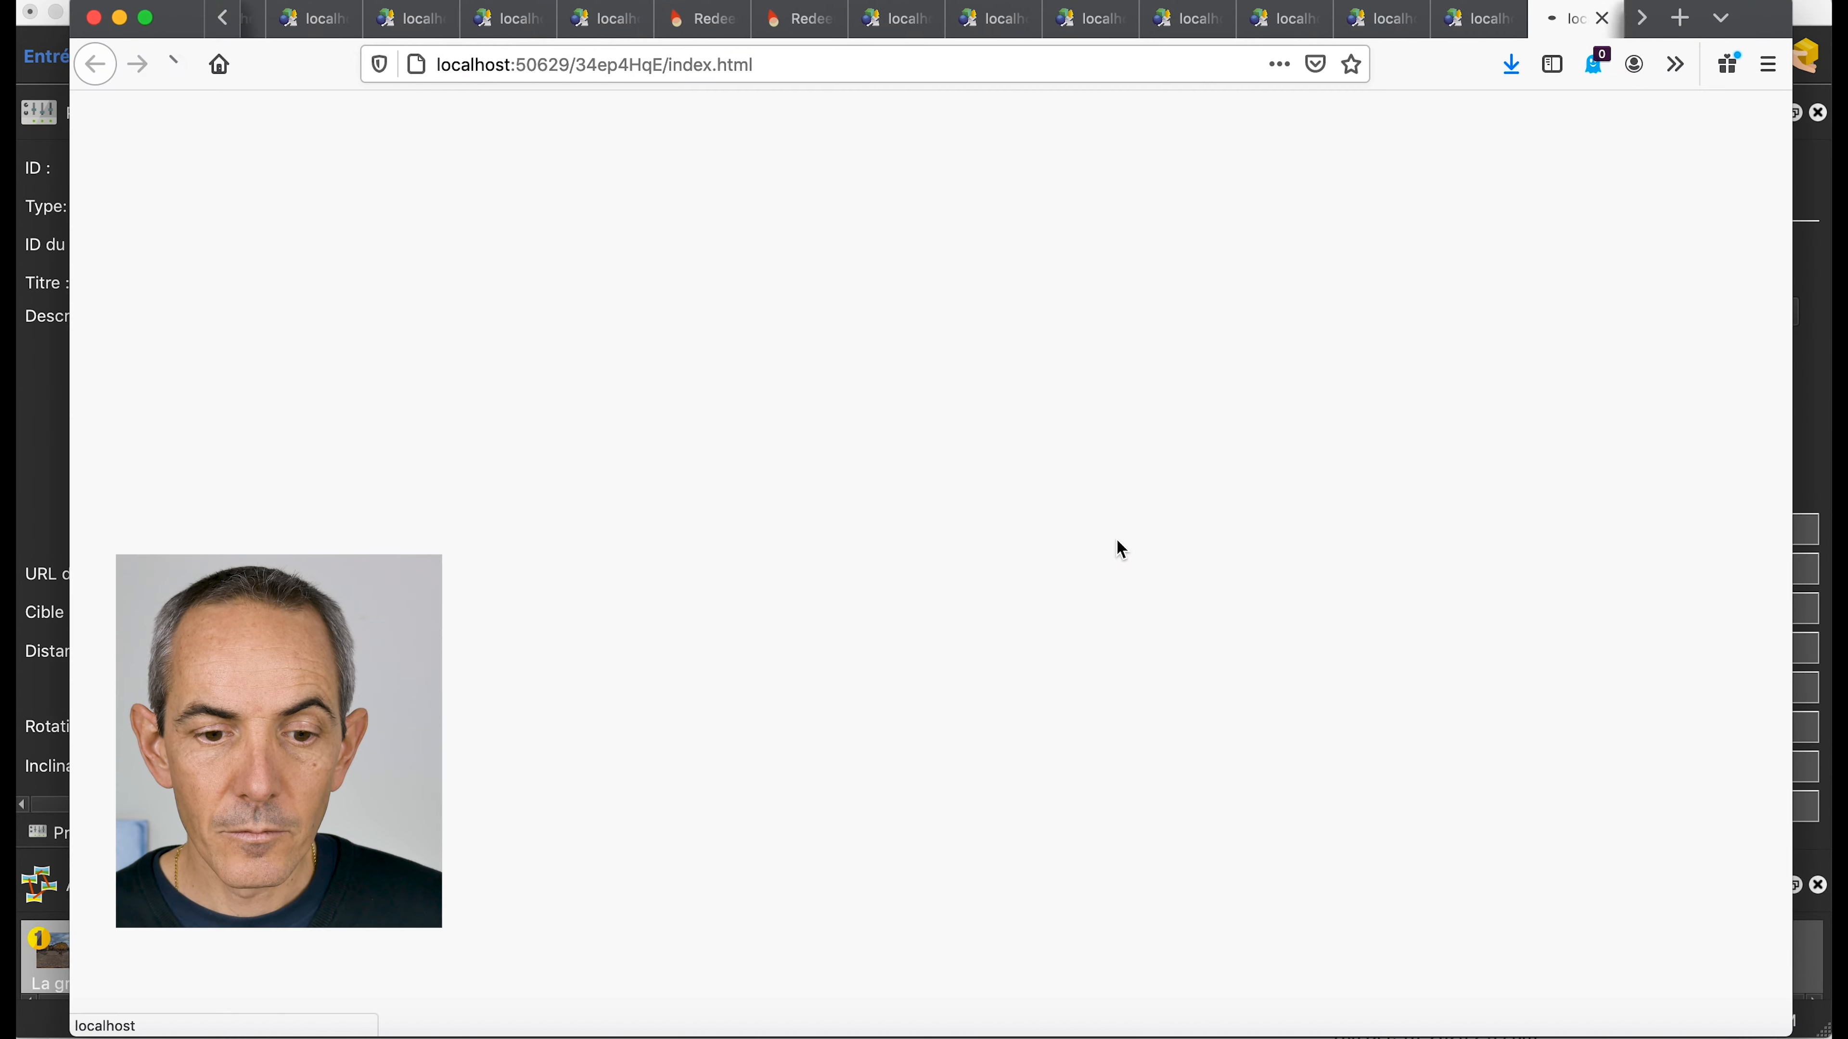
Travel between La grande place and Le badaud in the preview to inspect the icon on visited node hotspots
{"action": "left_click_drag", "start_coordinate": [876, 571], "coordinate": [1041, 575]}
{"action": "mouse_move", "coordinate": [1218, 653]}
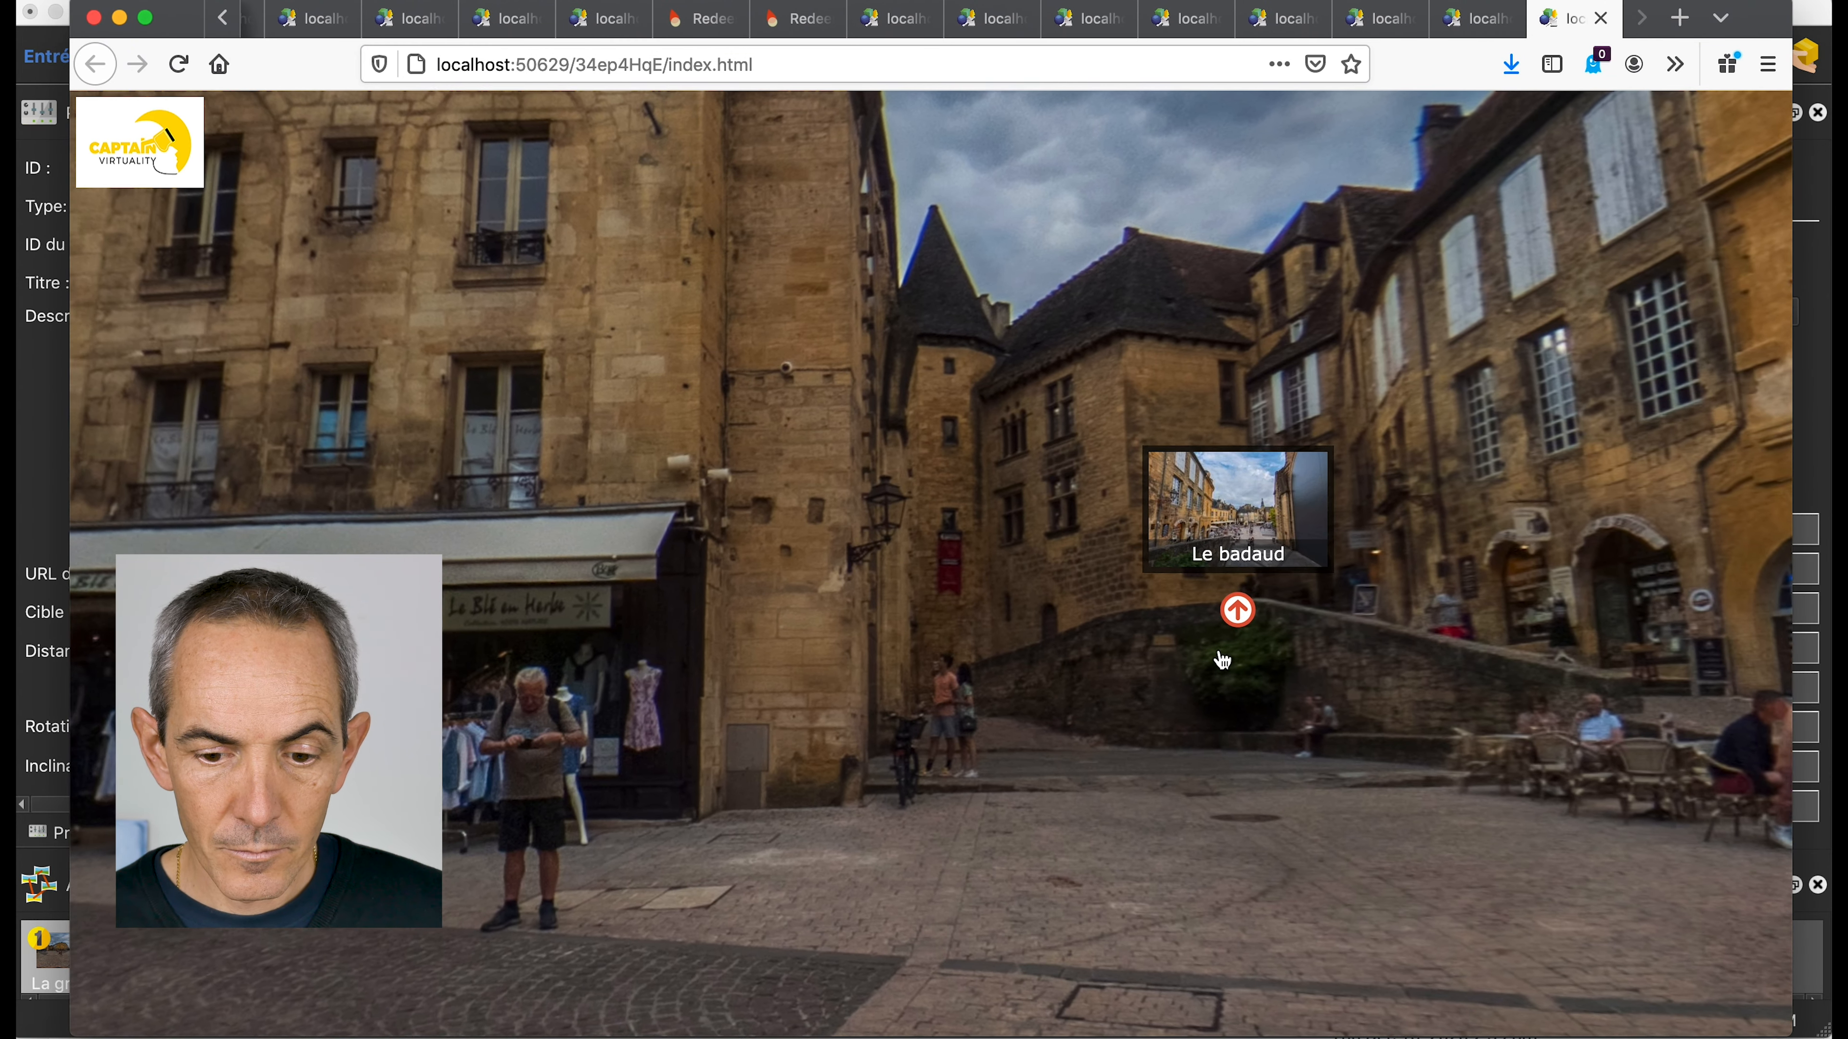
{"action": "left_click", "coordinate": [1238, 615]}
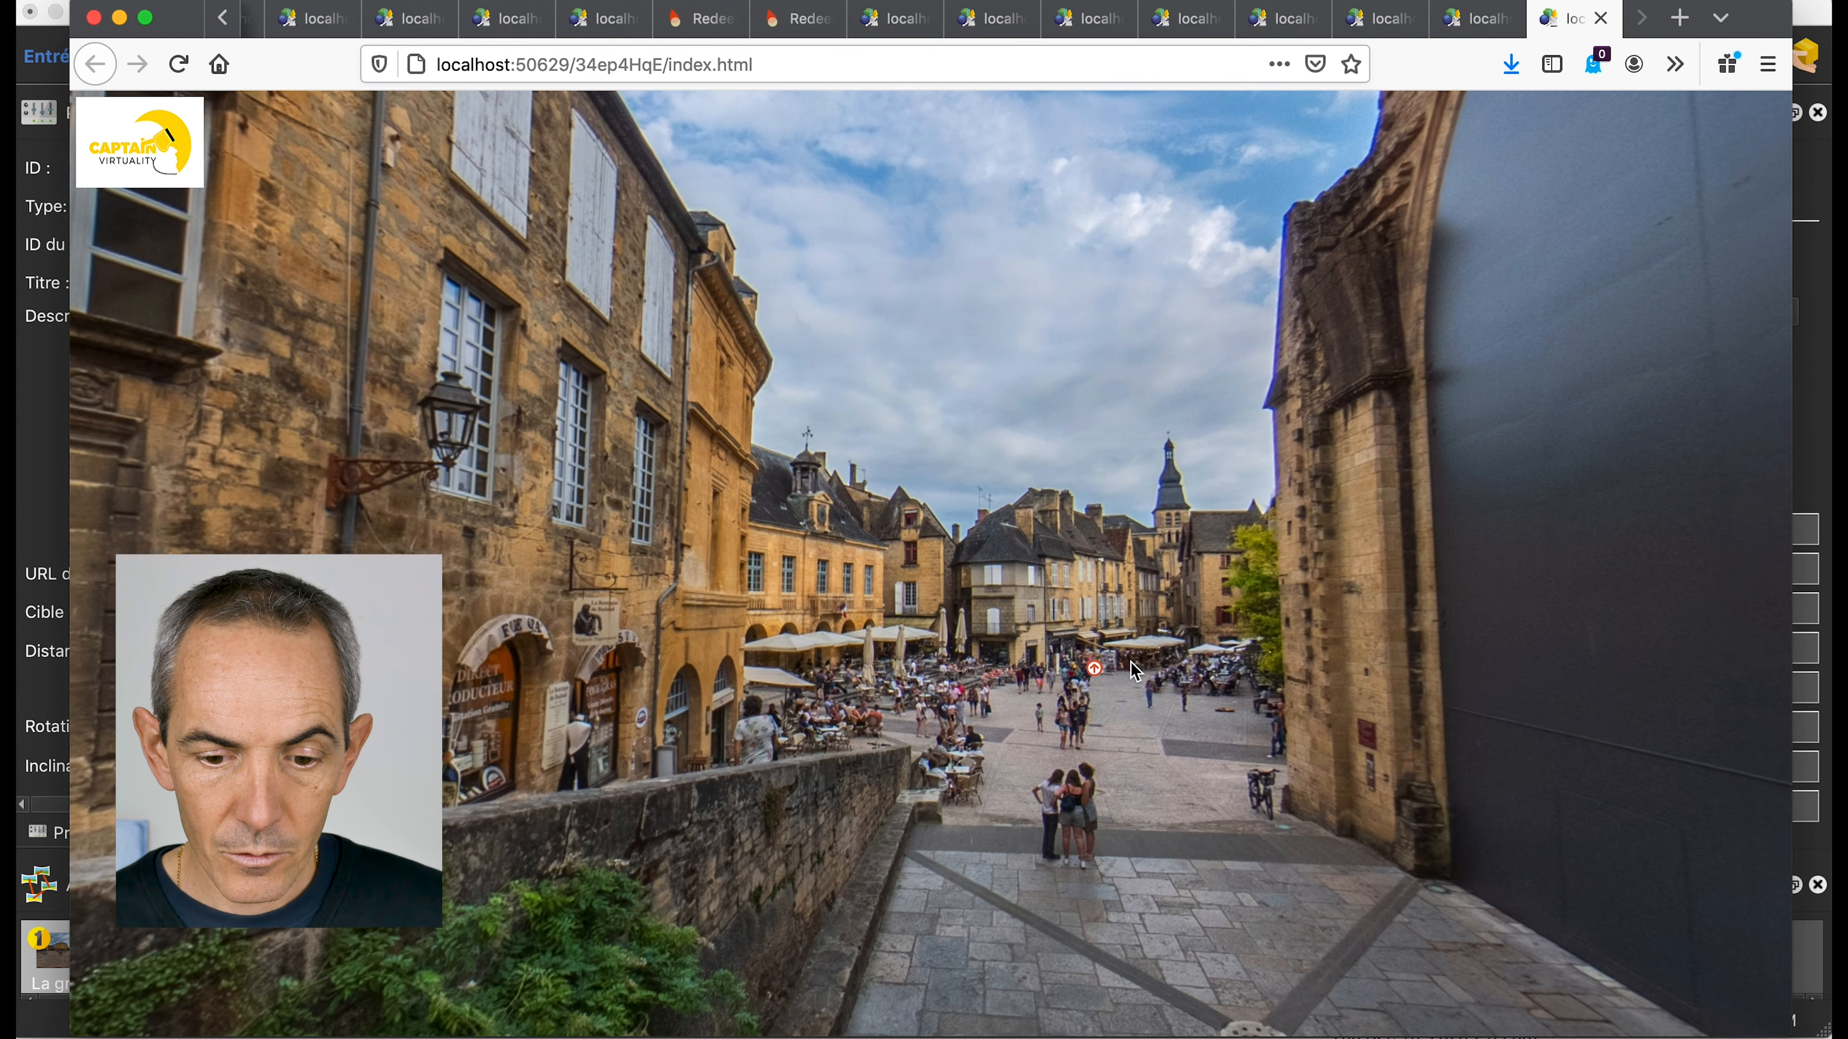
{"action": "left_click", "coordinate": [1094, 669]}
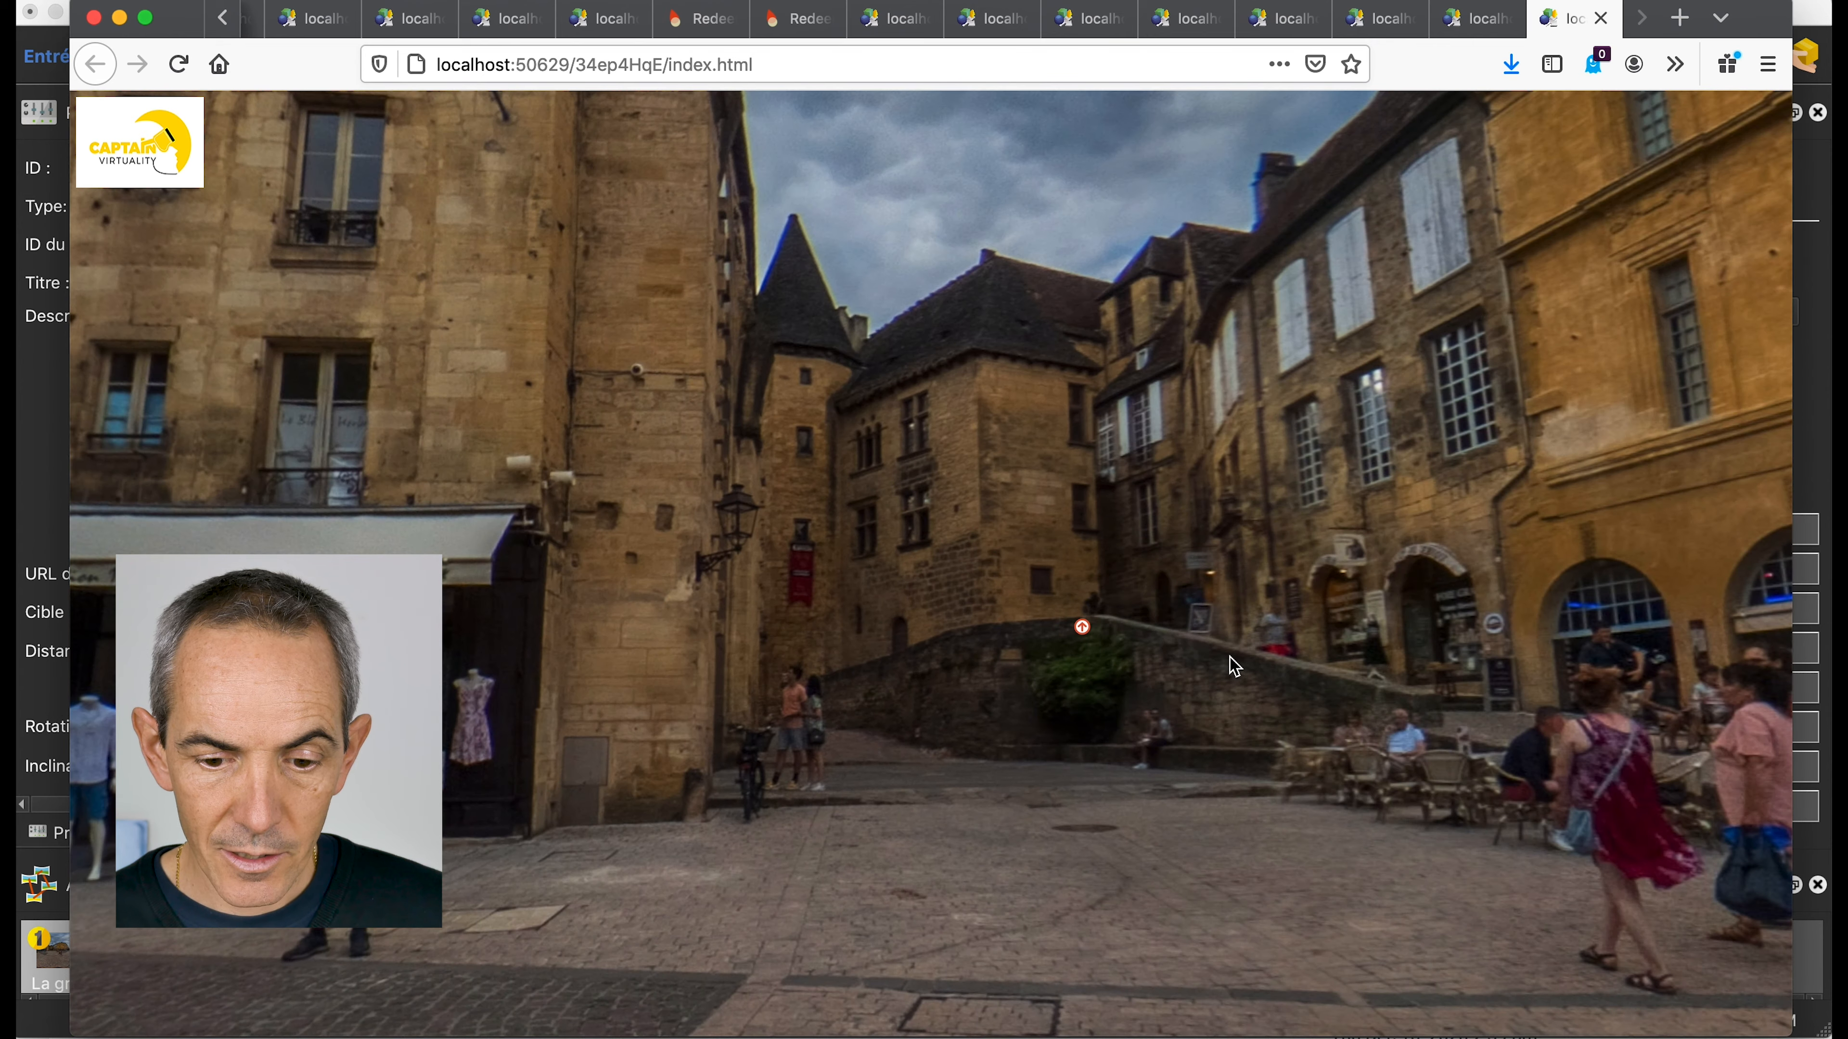
{"action": "left_click_drag", "start_coordinate": [1235, 666], "coordinate": [1167, 660]}
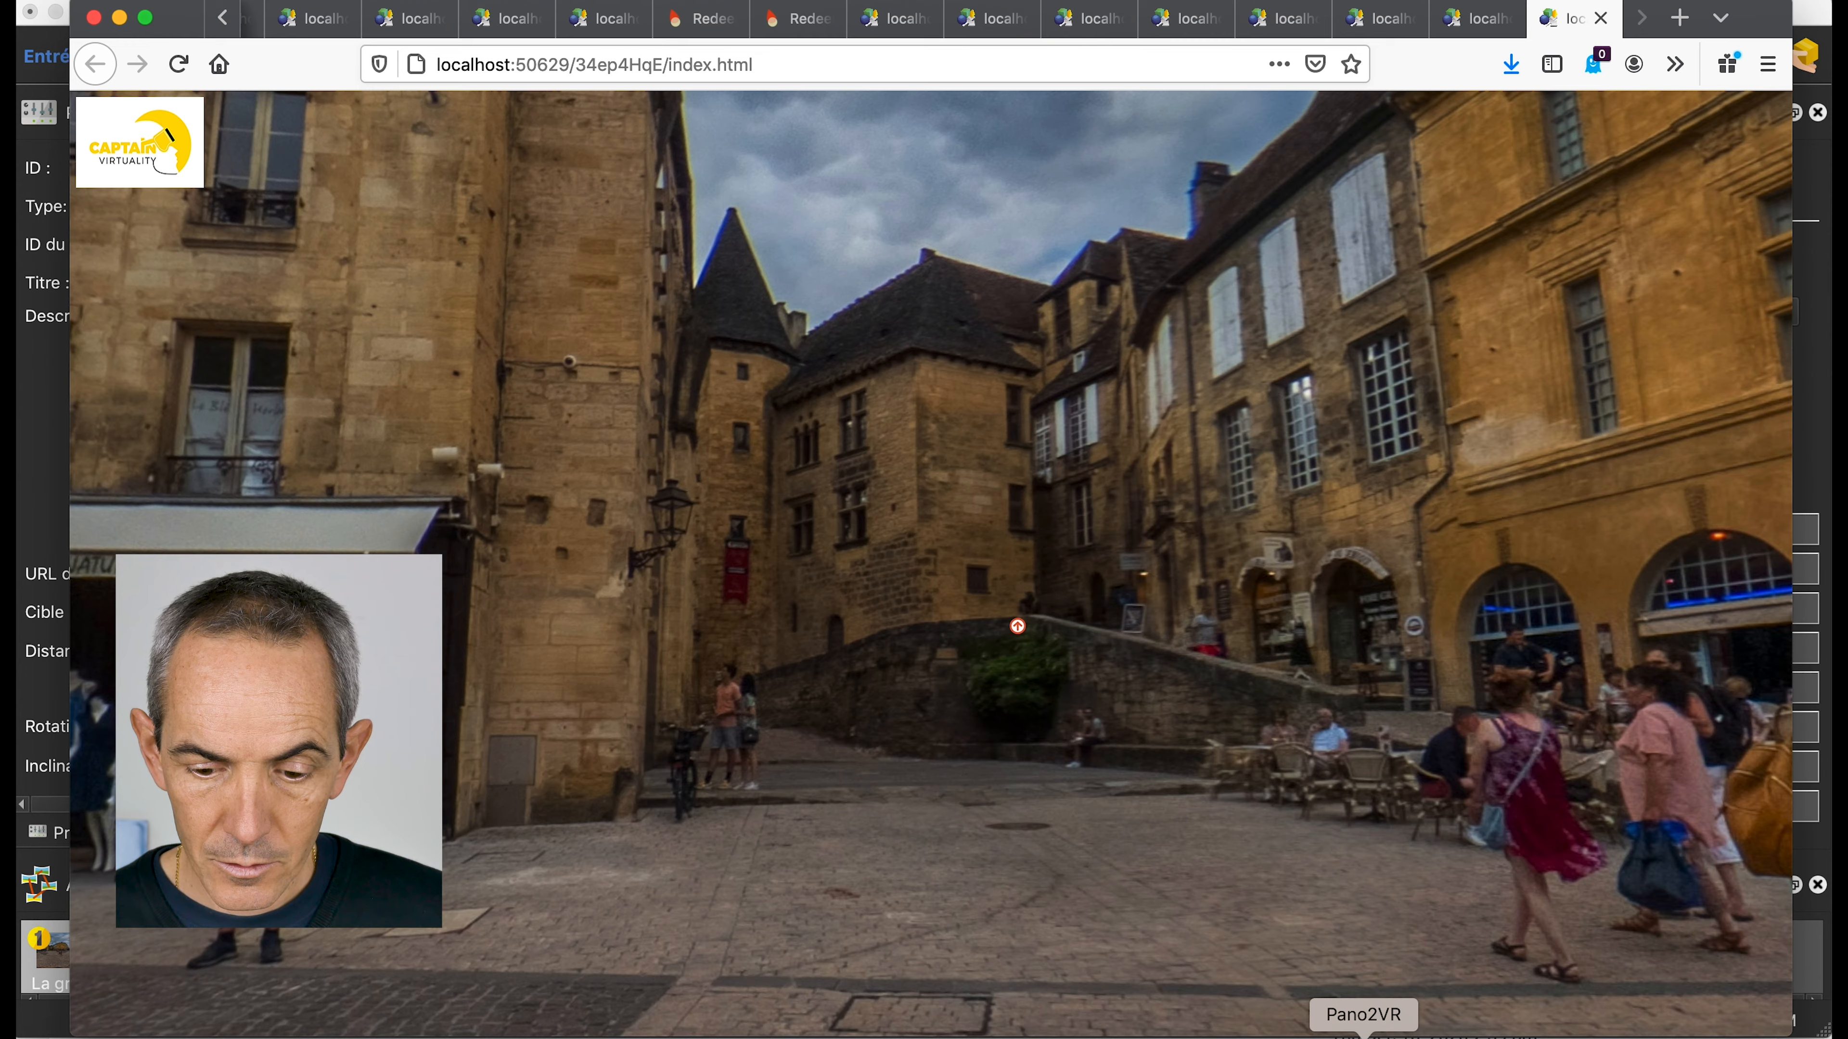
Return to the Pano2VR theme editor and set the width and height of ht_node_visited to 70 pixels each
{"action": "left_click", "coordinate": [1363, 1035]}
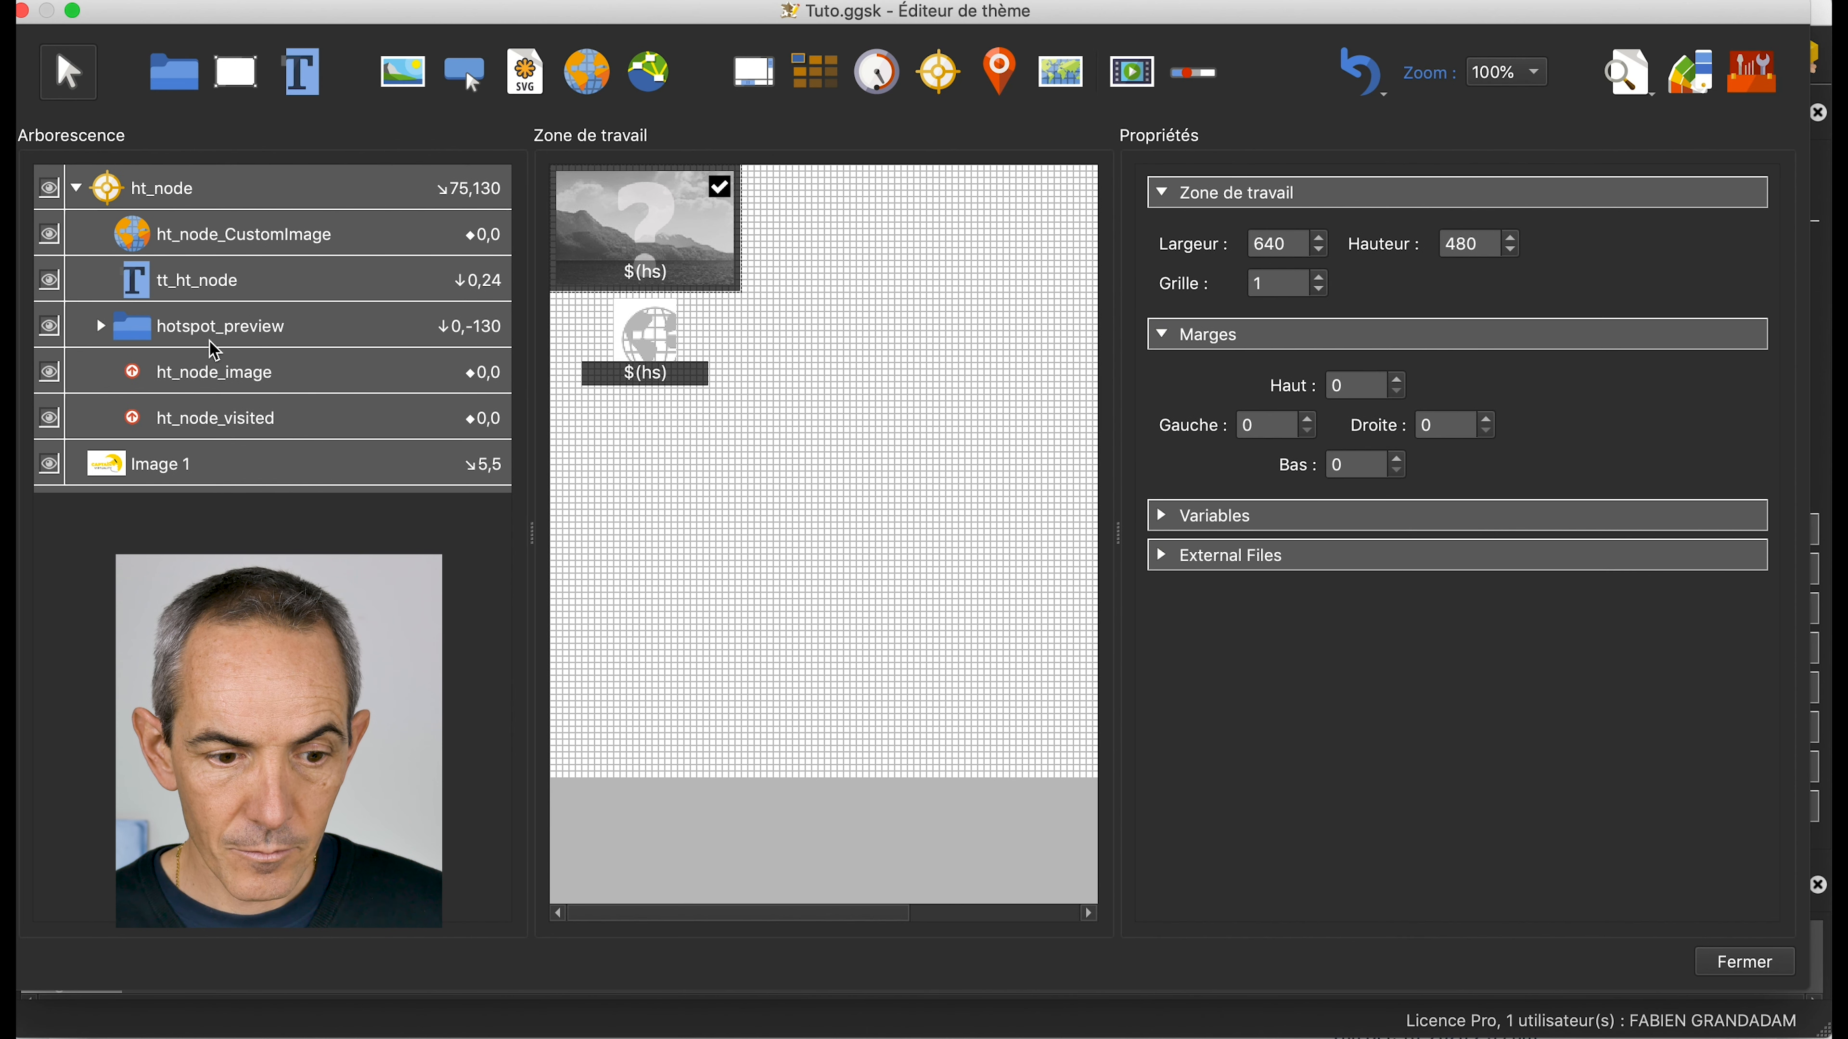
{"action": "left_click", "coordinate": [205, 415]}
{"action": "double_click", "coordinate": [1363, 416]}
{"action": "type", "text": "70"}
{"action": "left_click", "coordinate": [1367, 457]}
{"action": "type", "text": "70"}
Close the theme editor, save the theme and regenerate the output with the resized visited-node arrow
{"action": "left_click", "coordinate": [1743, 968]}
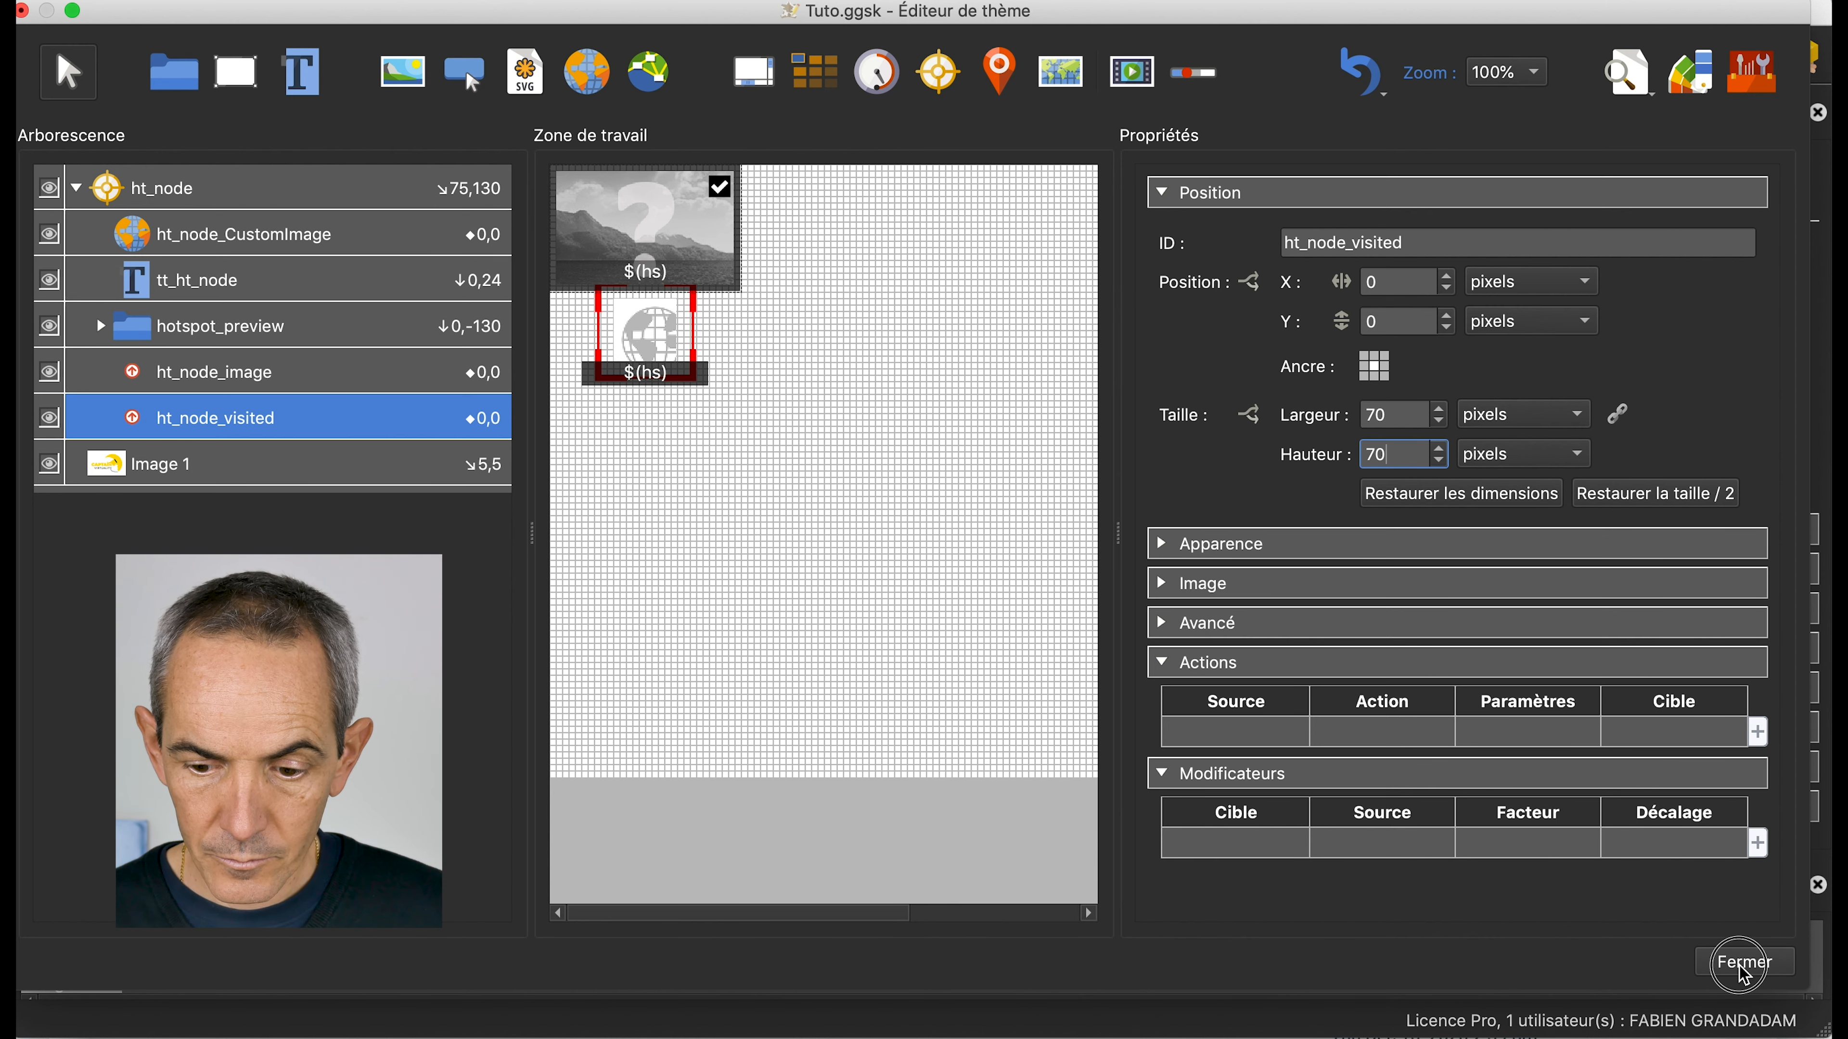
{"action": "left_click", "coordinate": [1084, 518]}
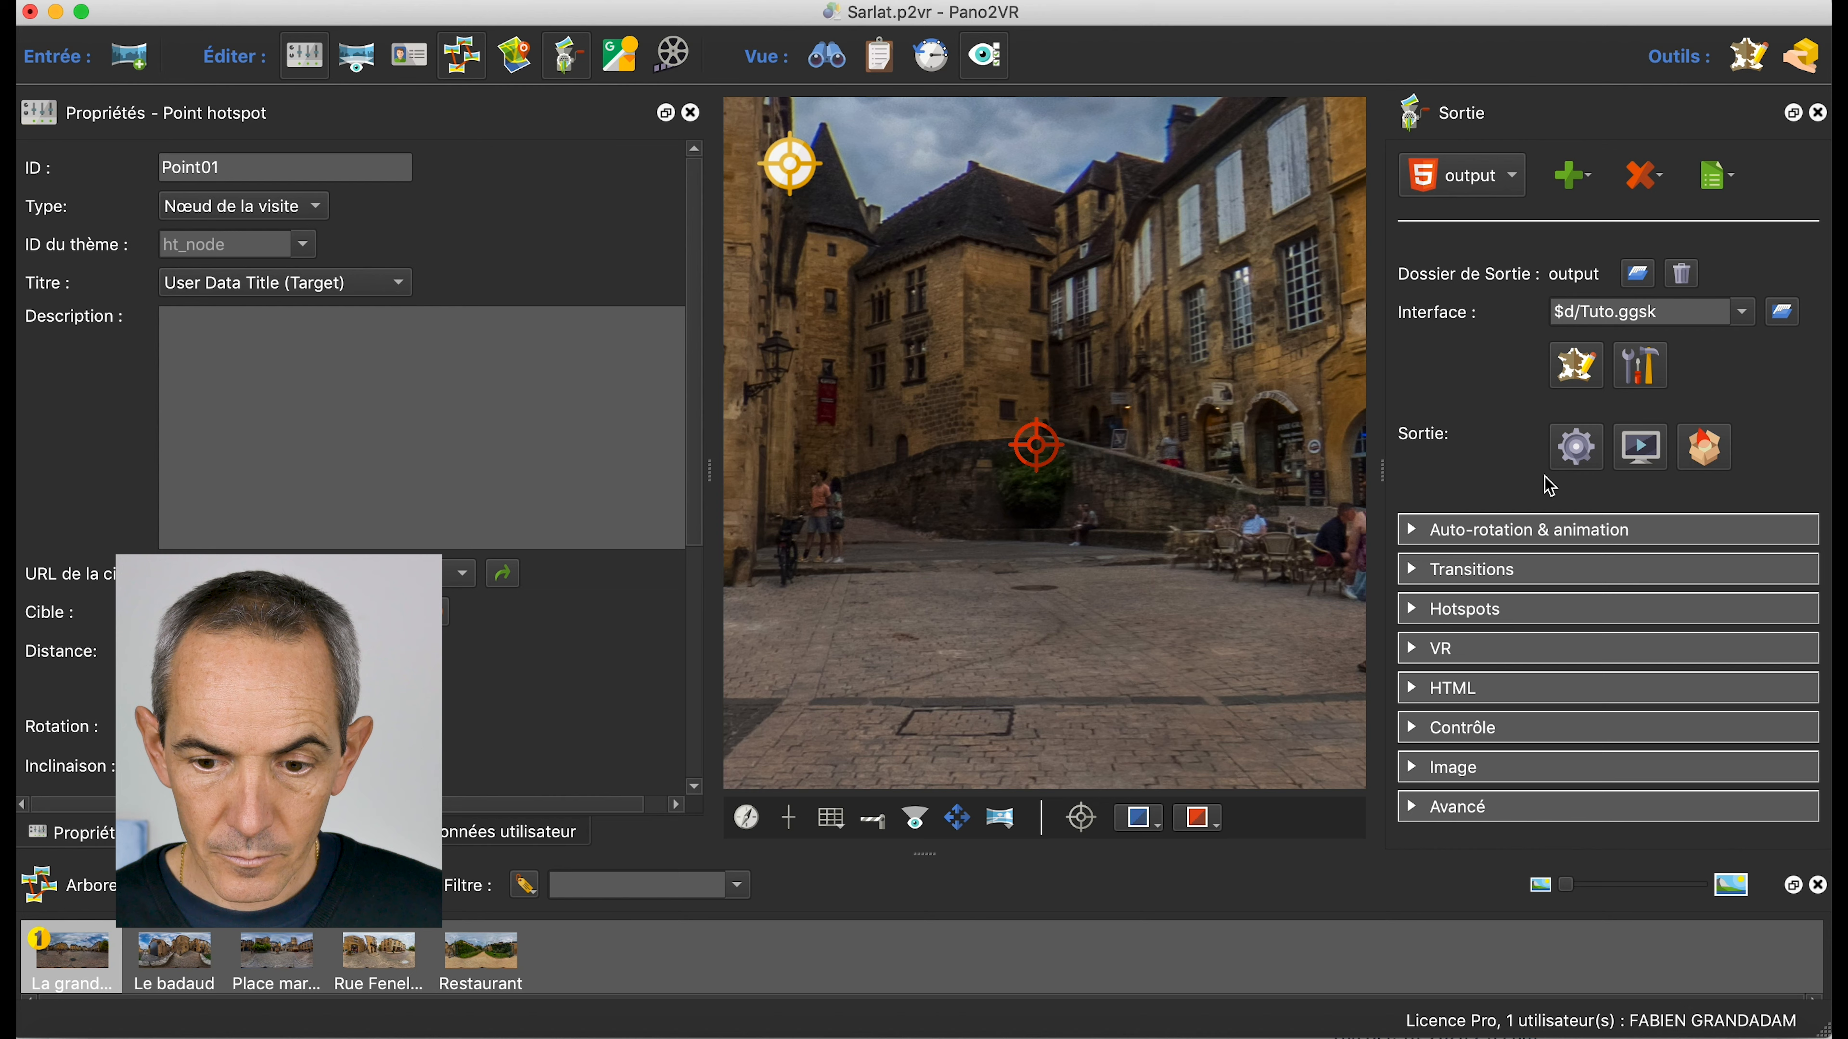
{"action": "left_click", "coordinate": [1577, 451]}
{"action": "left_click", "coordinate": [1121, 540]}
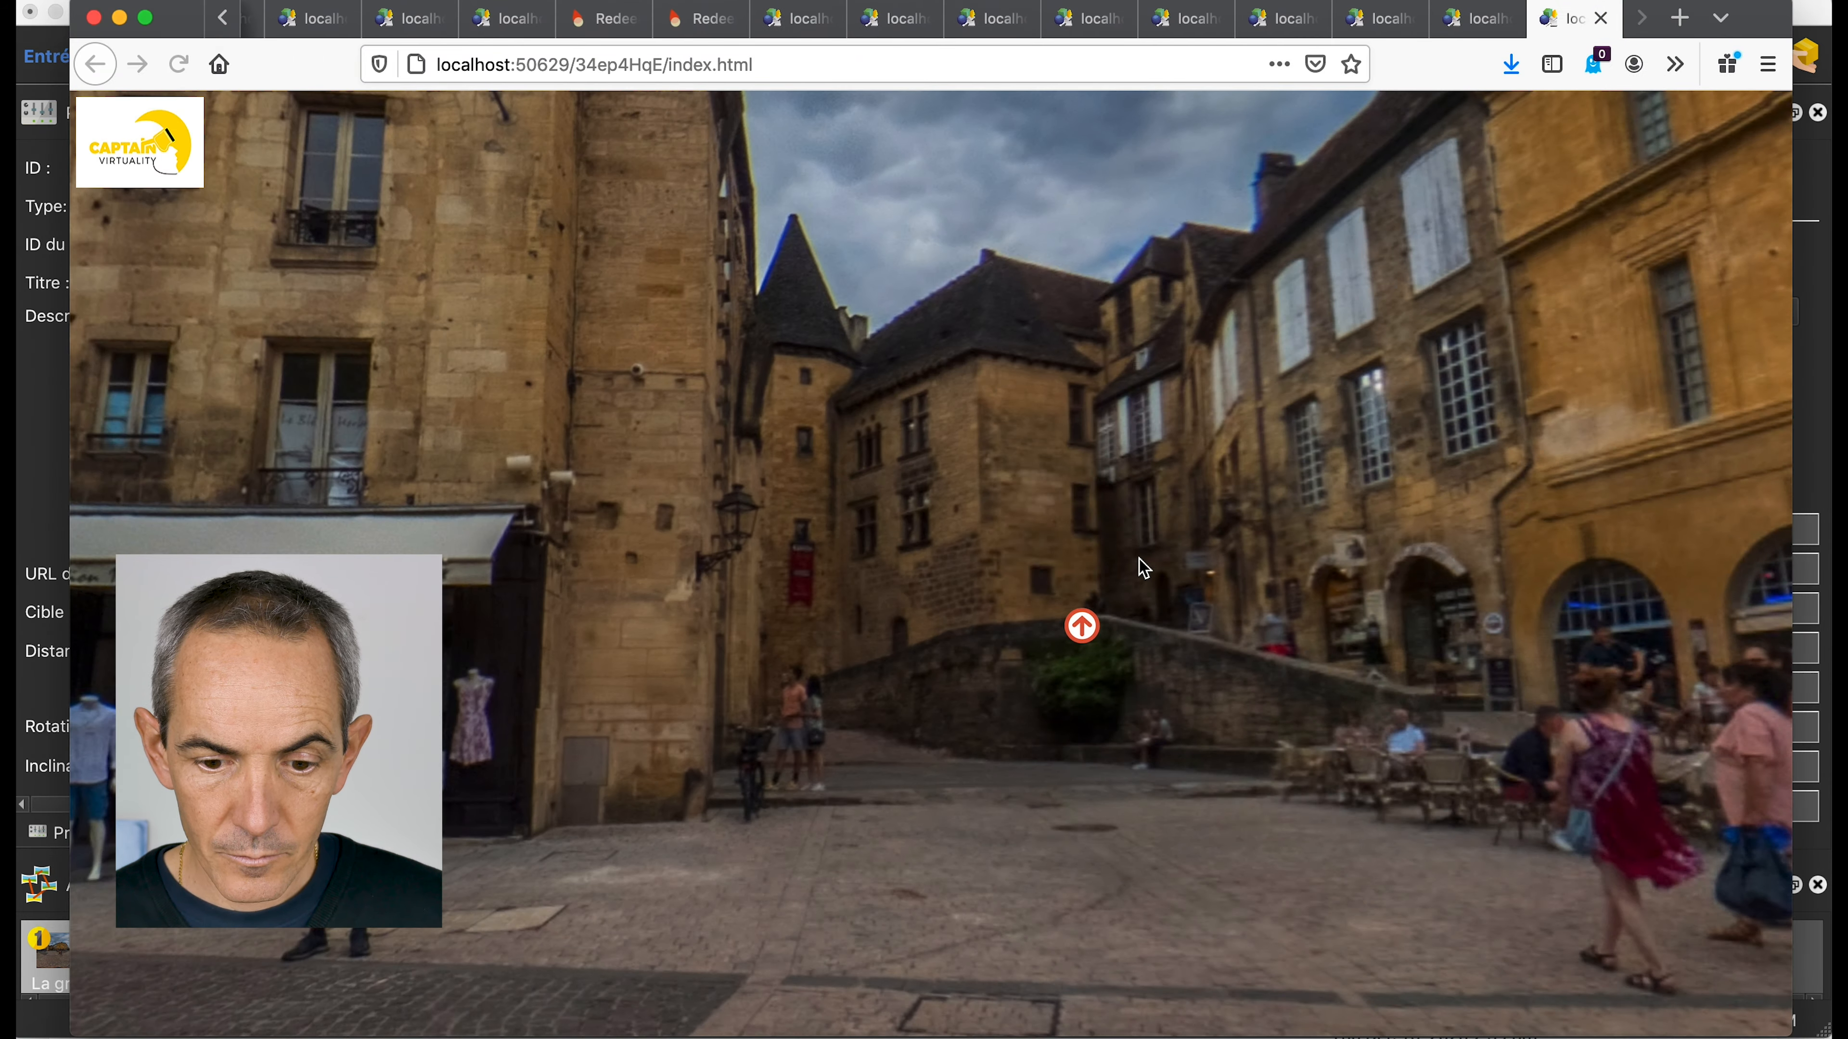
Move through the tour's linked panoramas in the preview to compare the visited and unvisited arrow hotspots
{"action": "left_click", "coordinate": [1082, 626]}
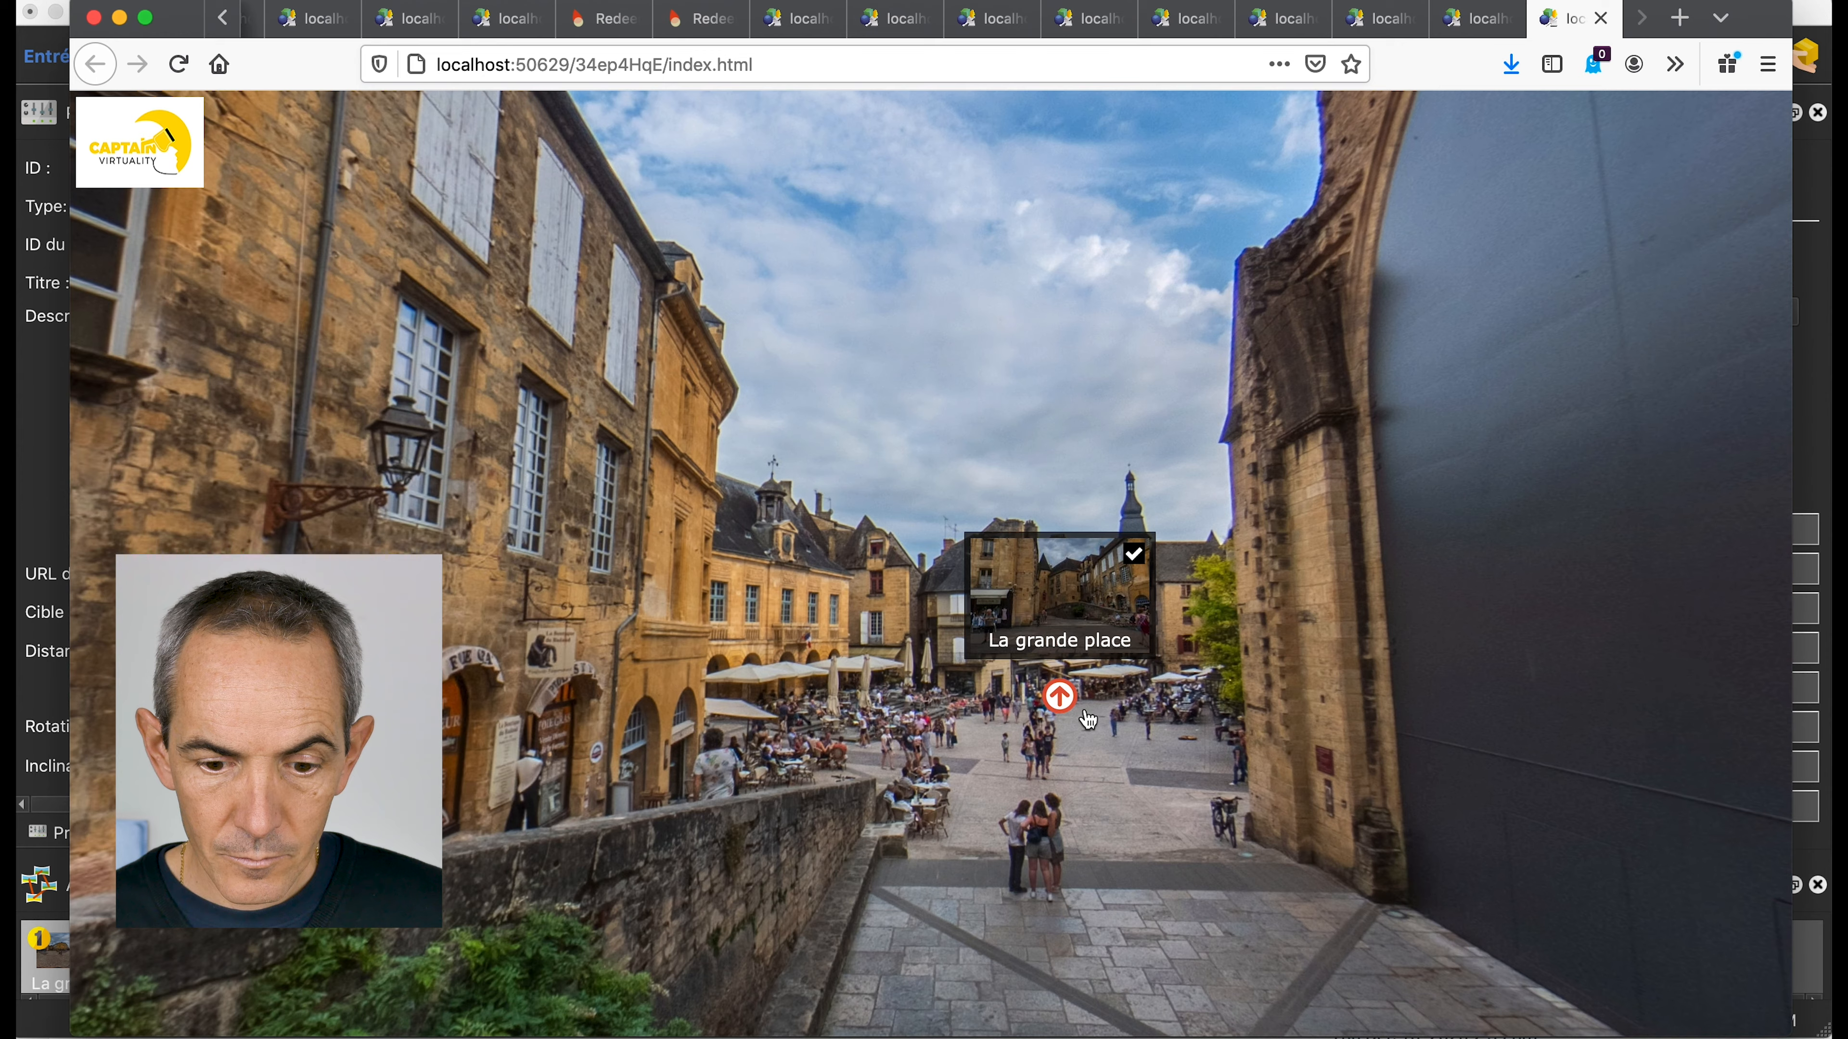
{"action": "left_click", "coordinate": [1062, 699]}
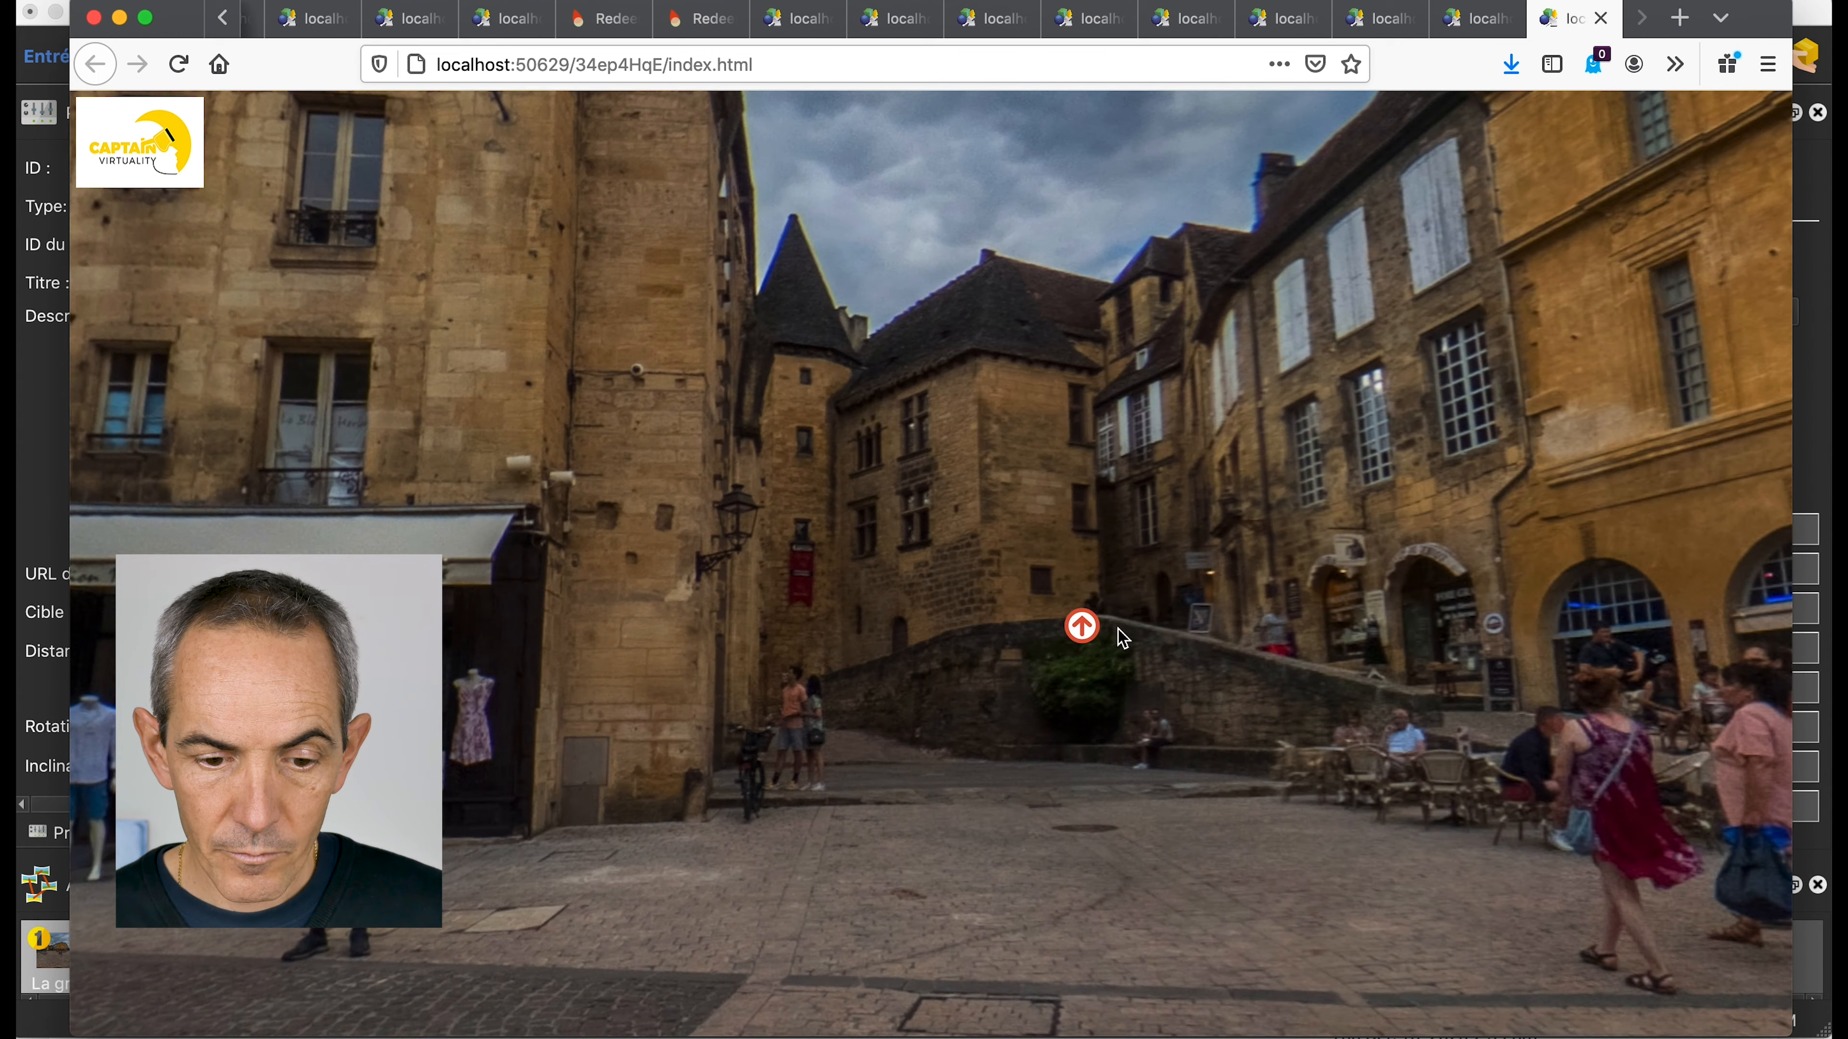
{"action": "left_click_drag", "start_coordinate": [865, 651], "coordinate": [1253, 628]}
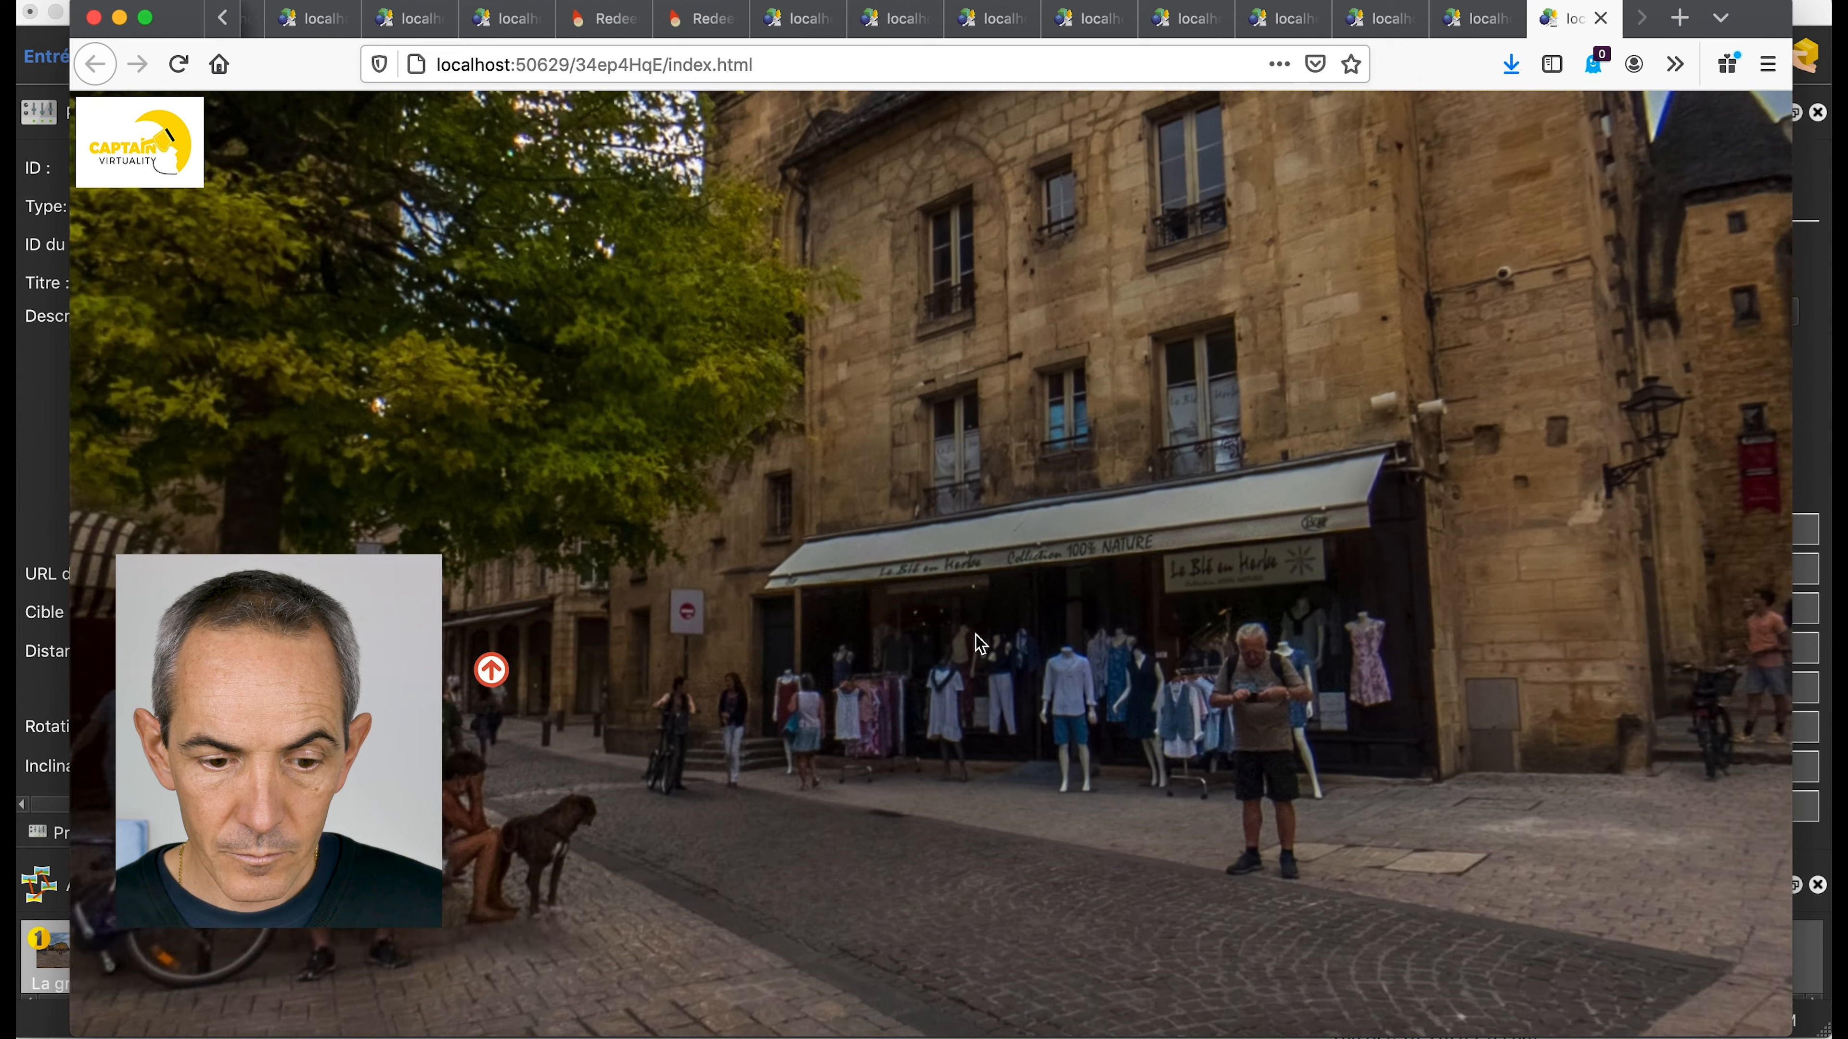
{"action": "left_click", "coordinate": [620, 662]}
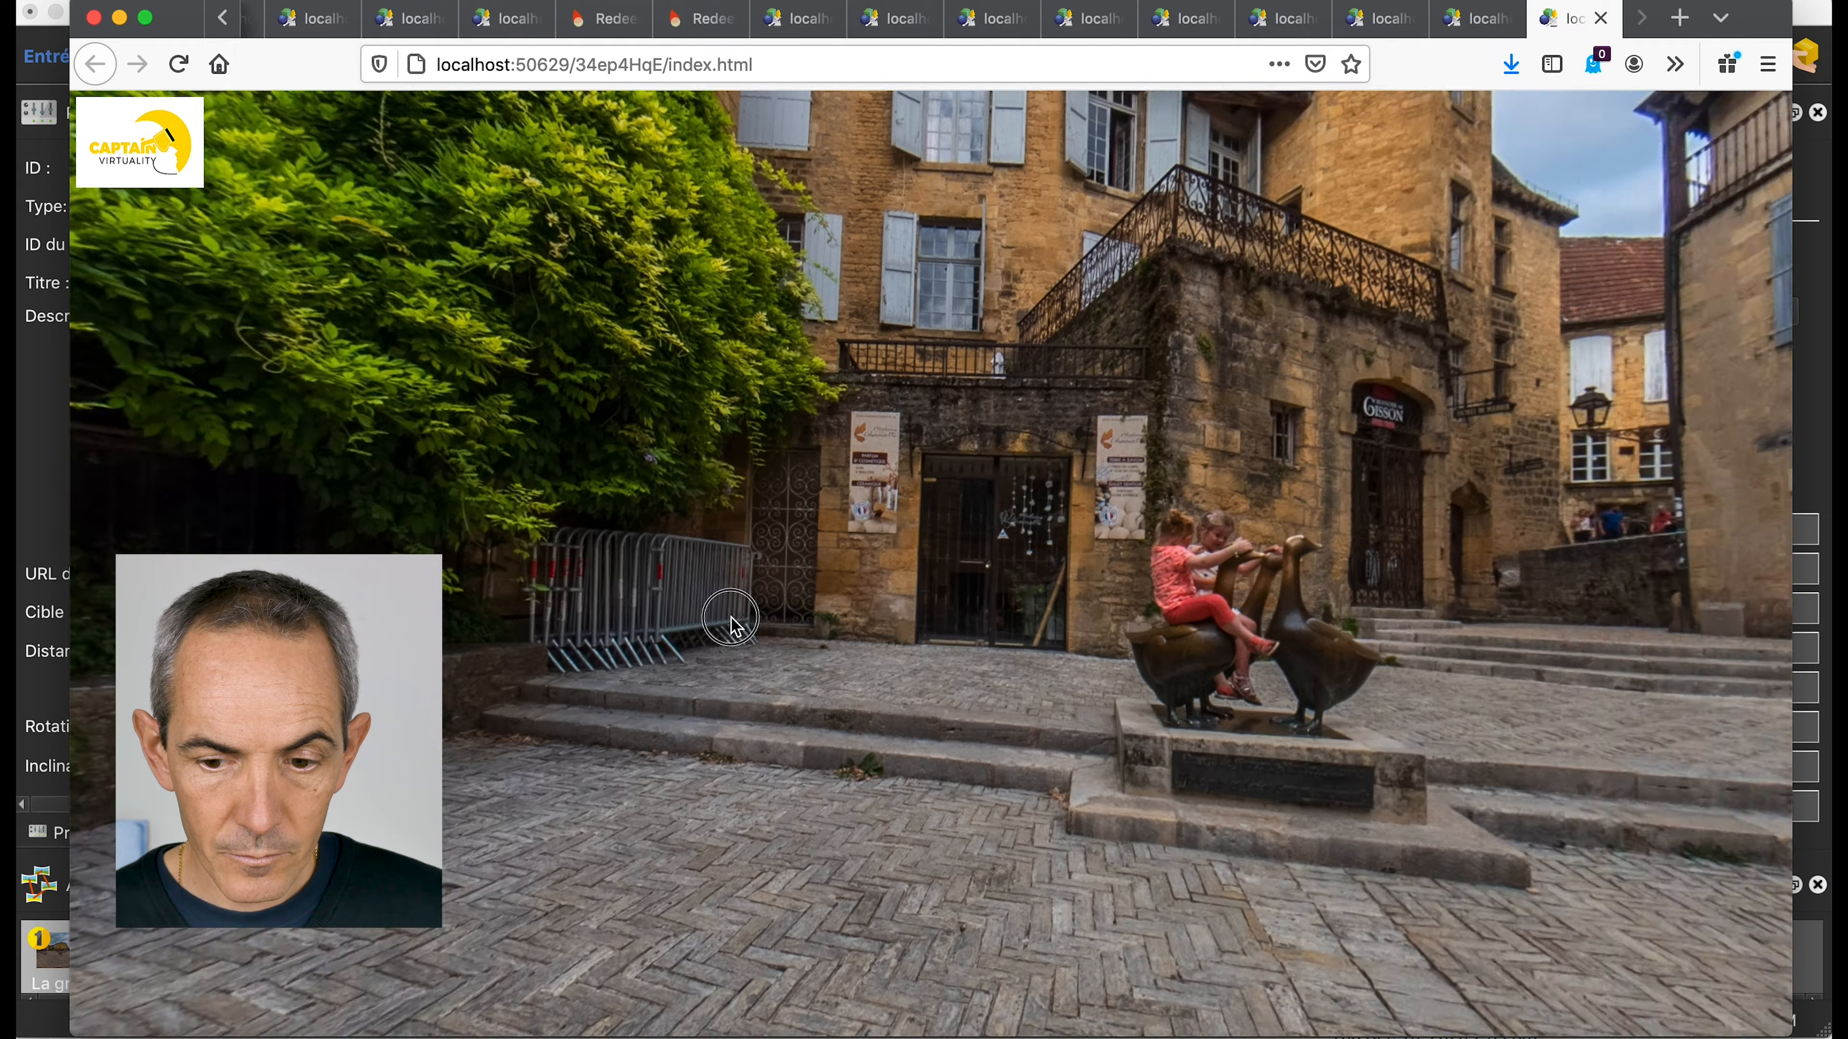
{"action": "left_click", "coordinate": [731, 618]}
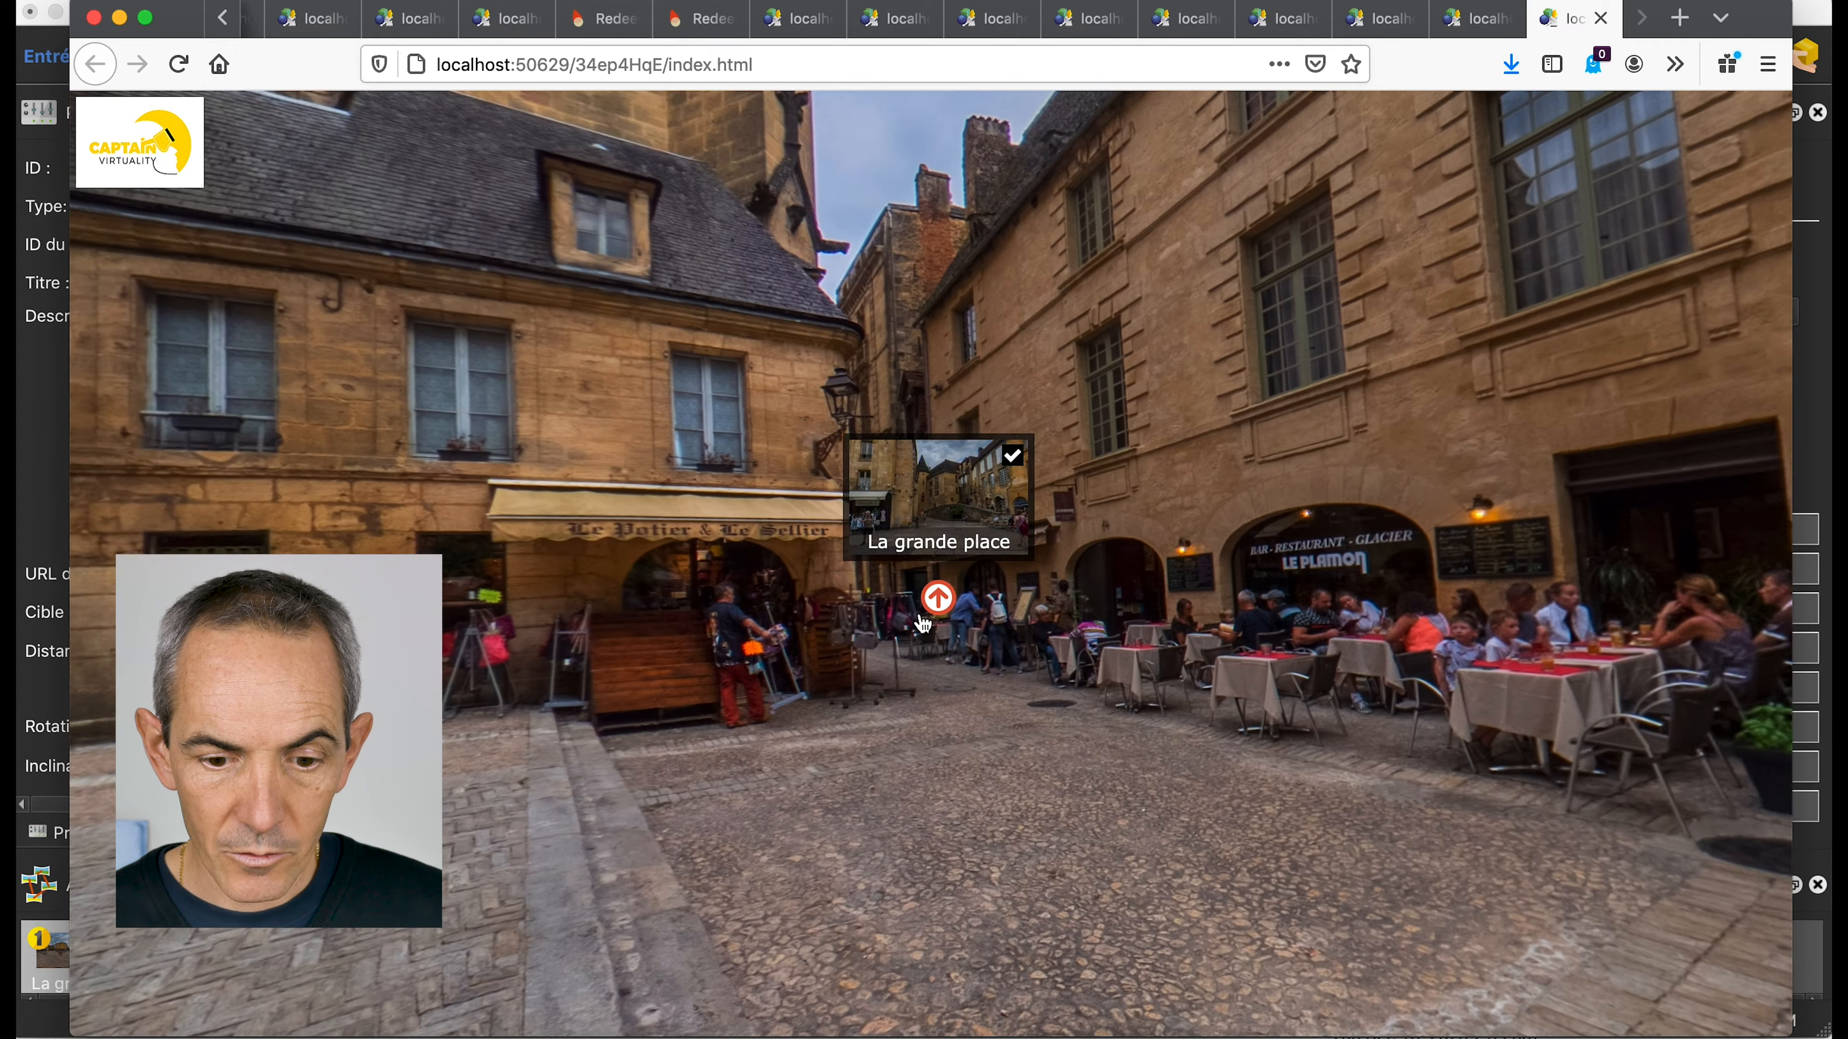
{"action": "left_click", "coordinate": [923, 607]}
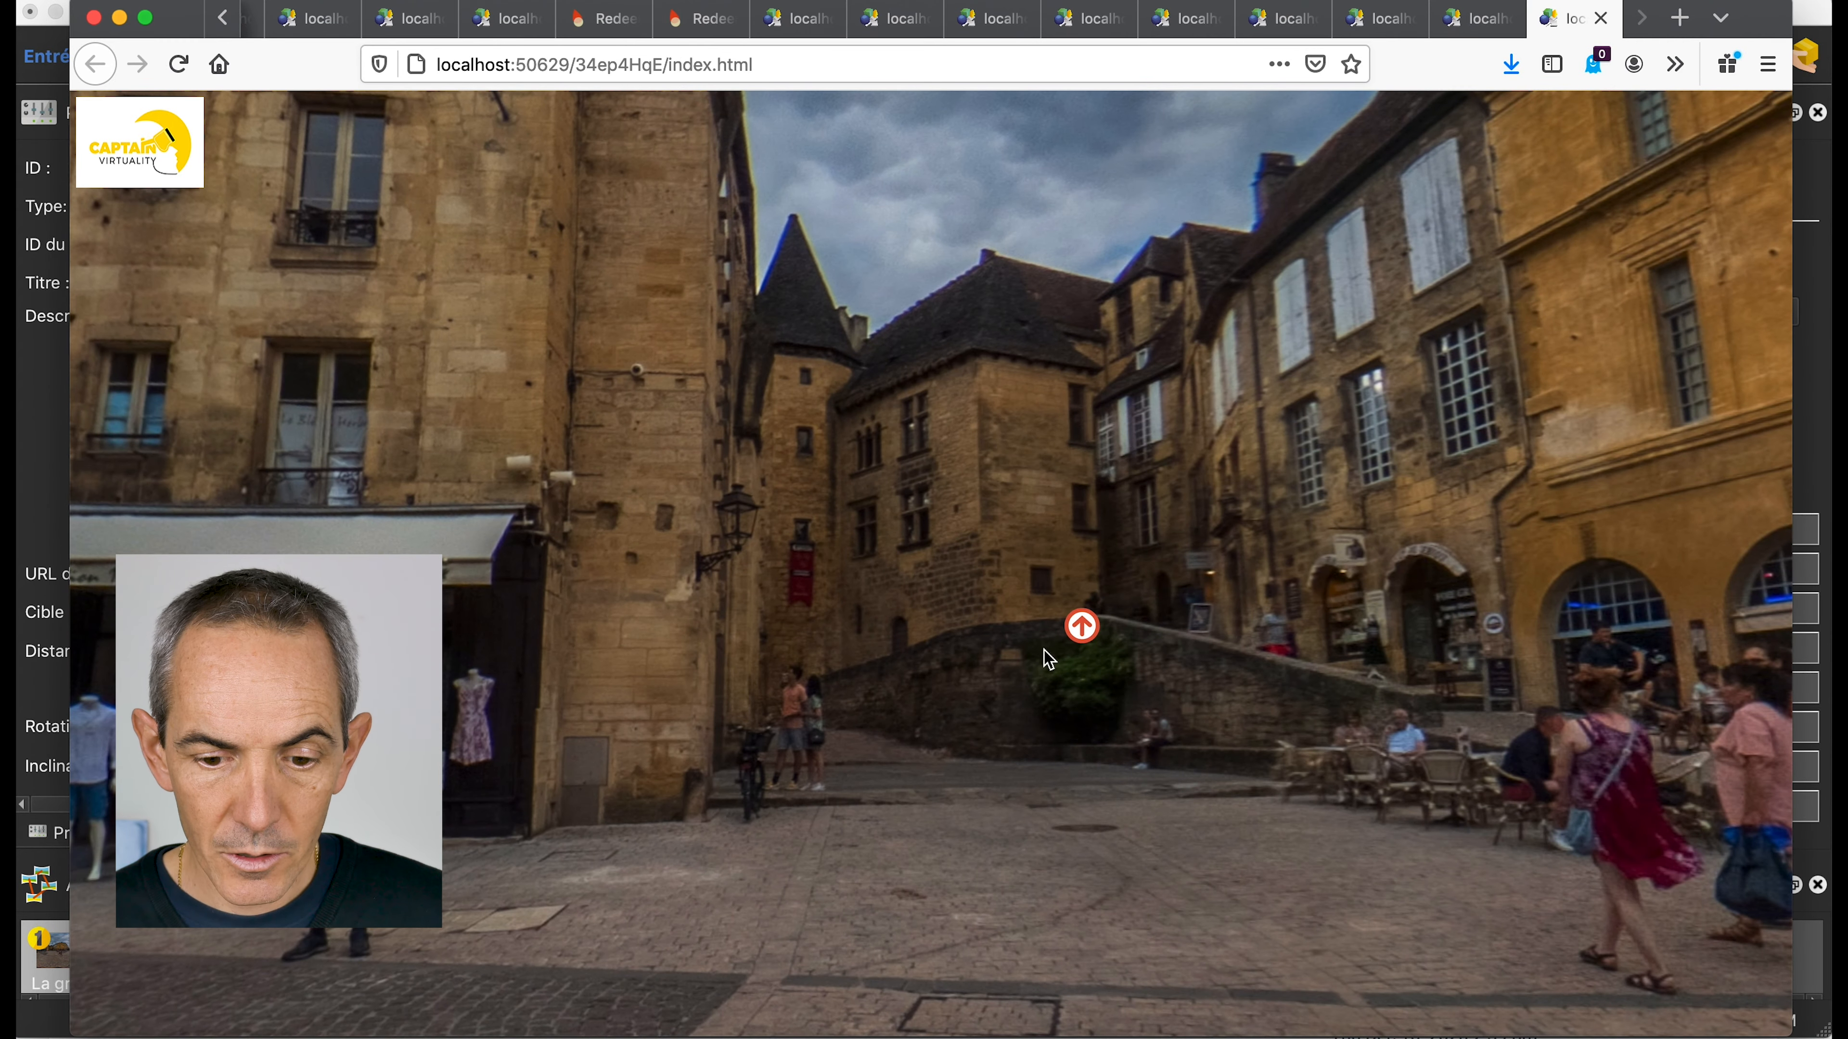
{"action": "left_click", "coordinate": [1098, 637]}
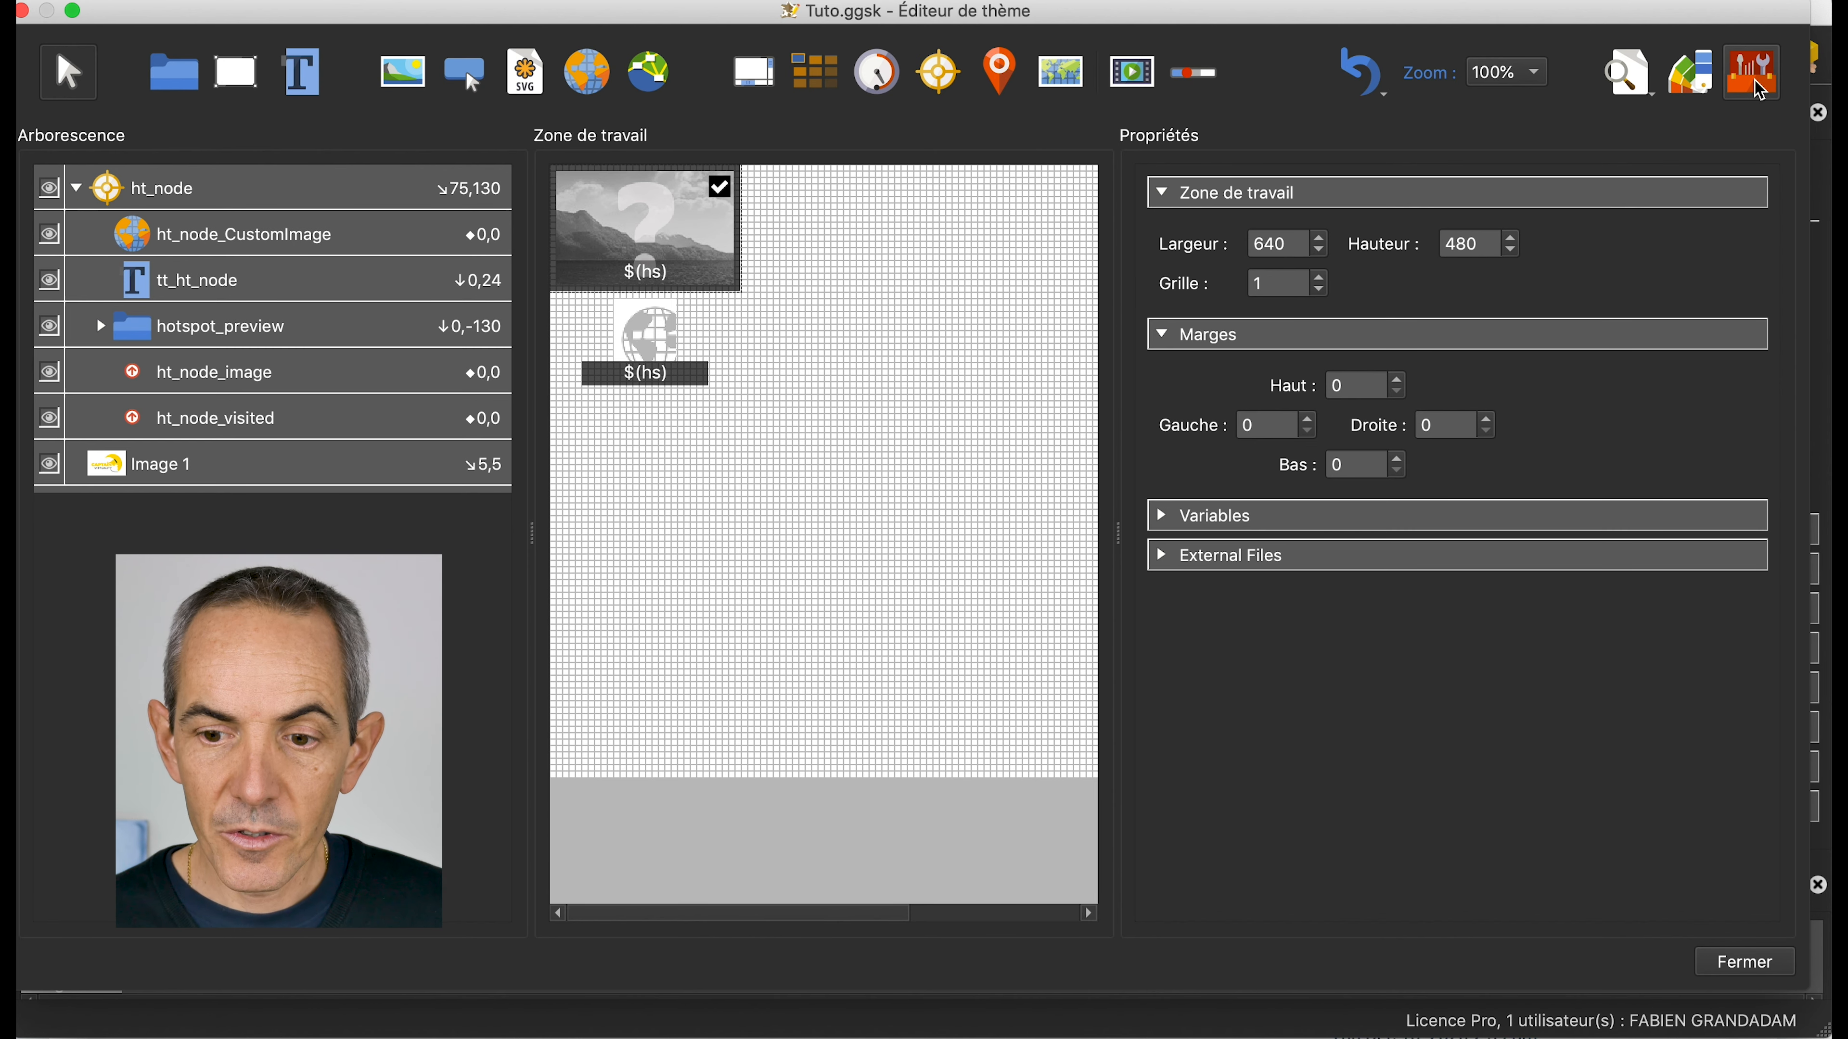
Add the Information Popup Silhouette component from the component toolbox to the theme
{"action": "left_click", "coordinate": [1752, 77]}
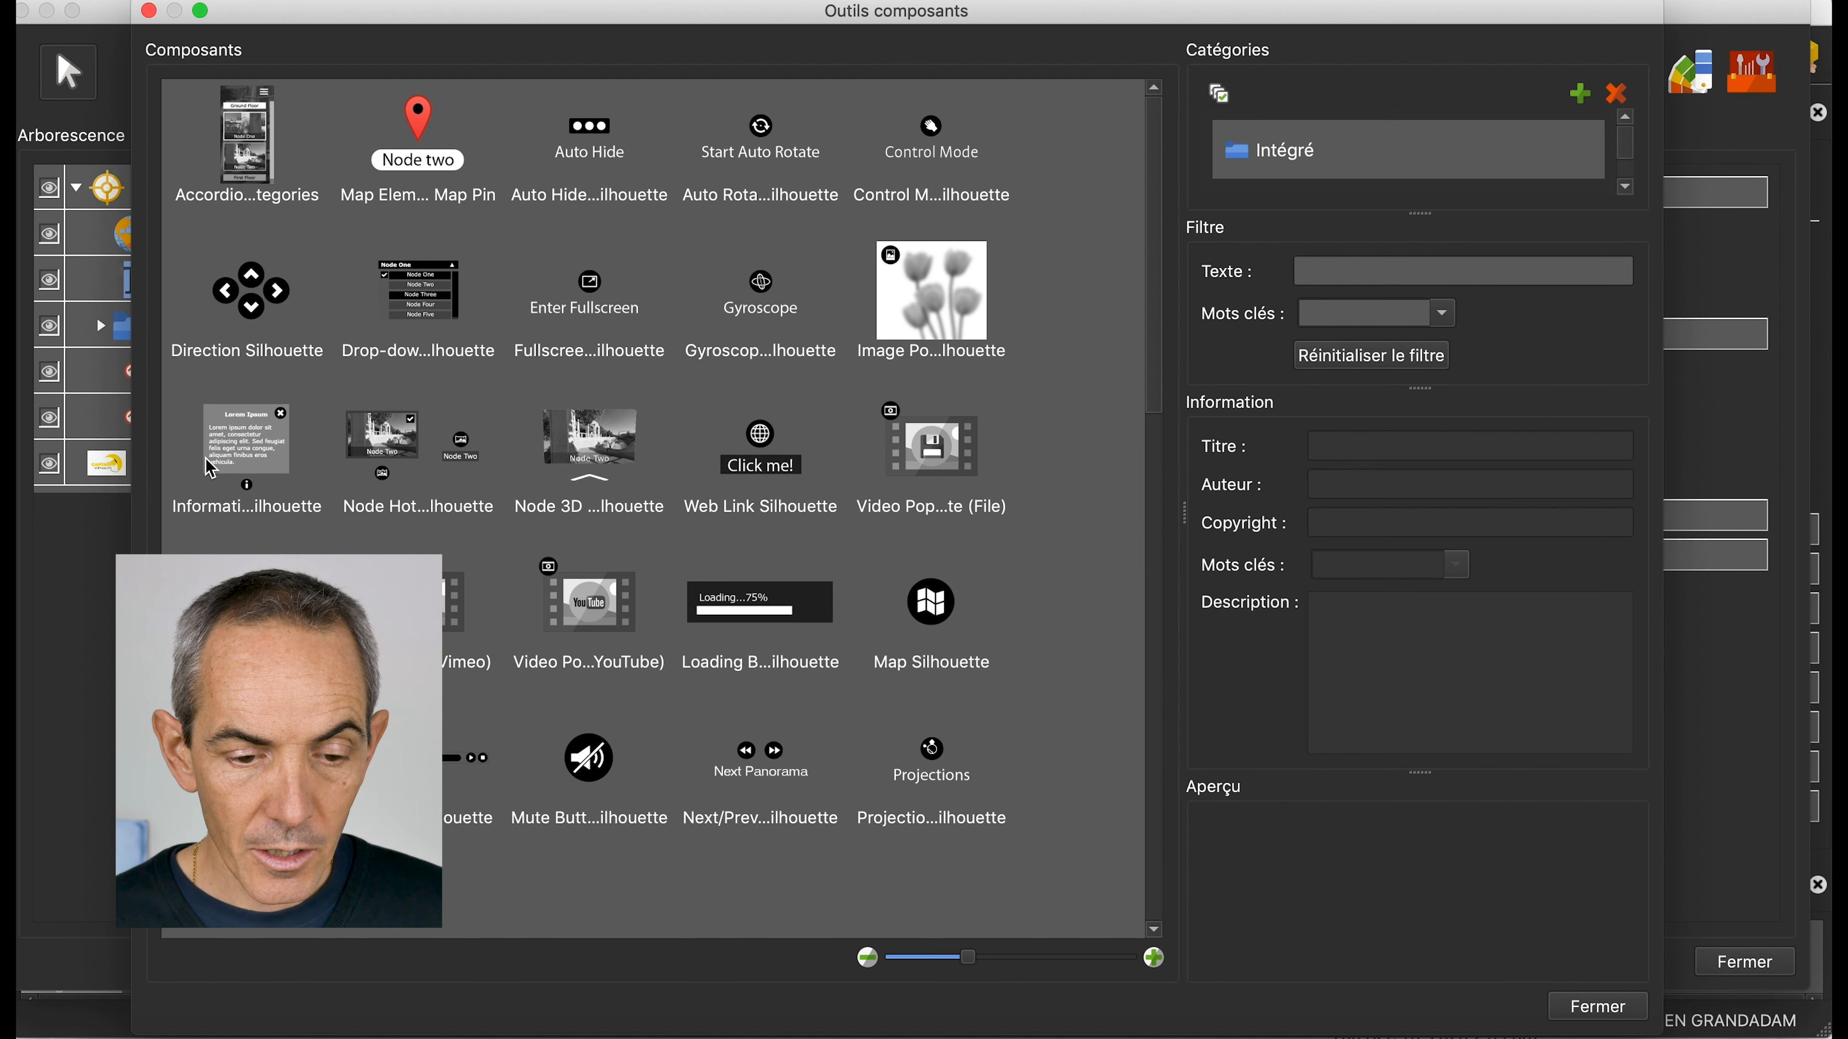
{"action": "left_click", "coordinate": [251, 453]}
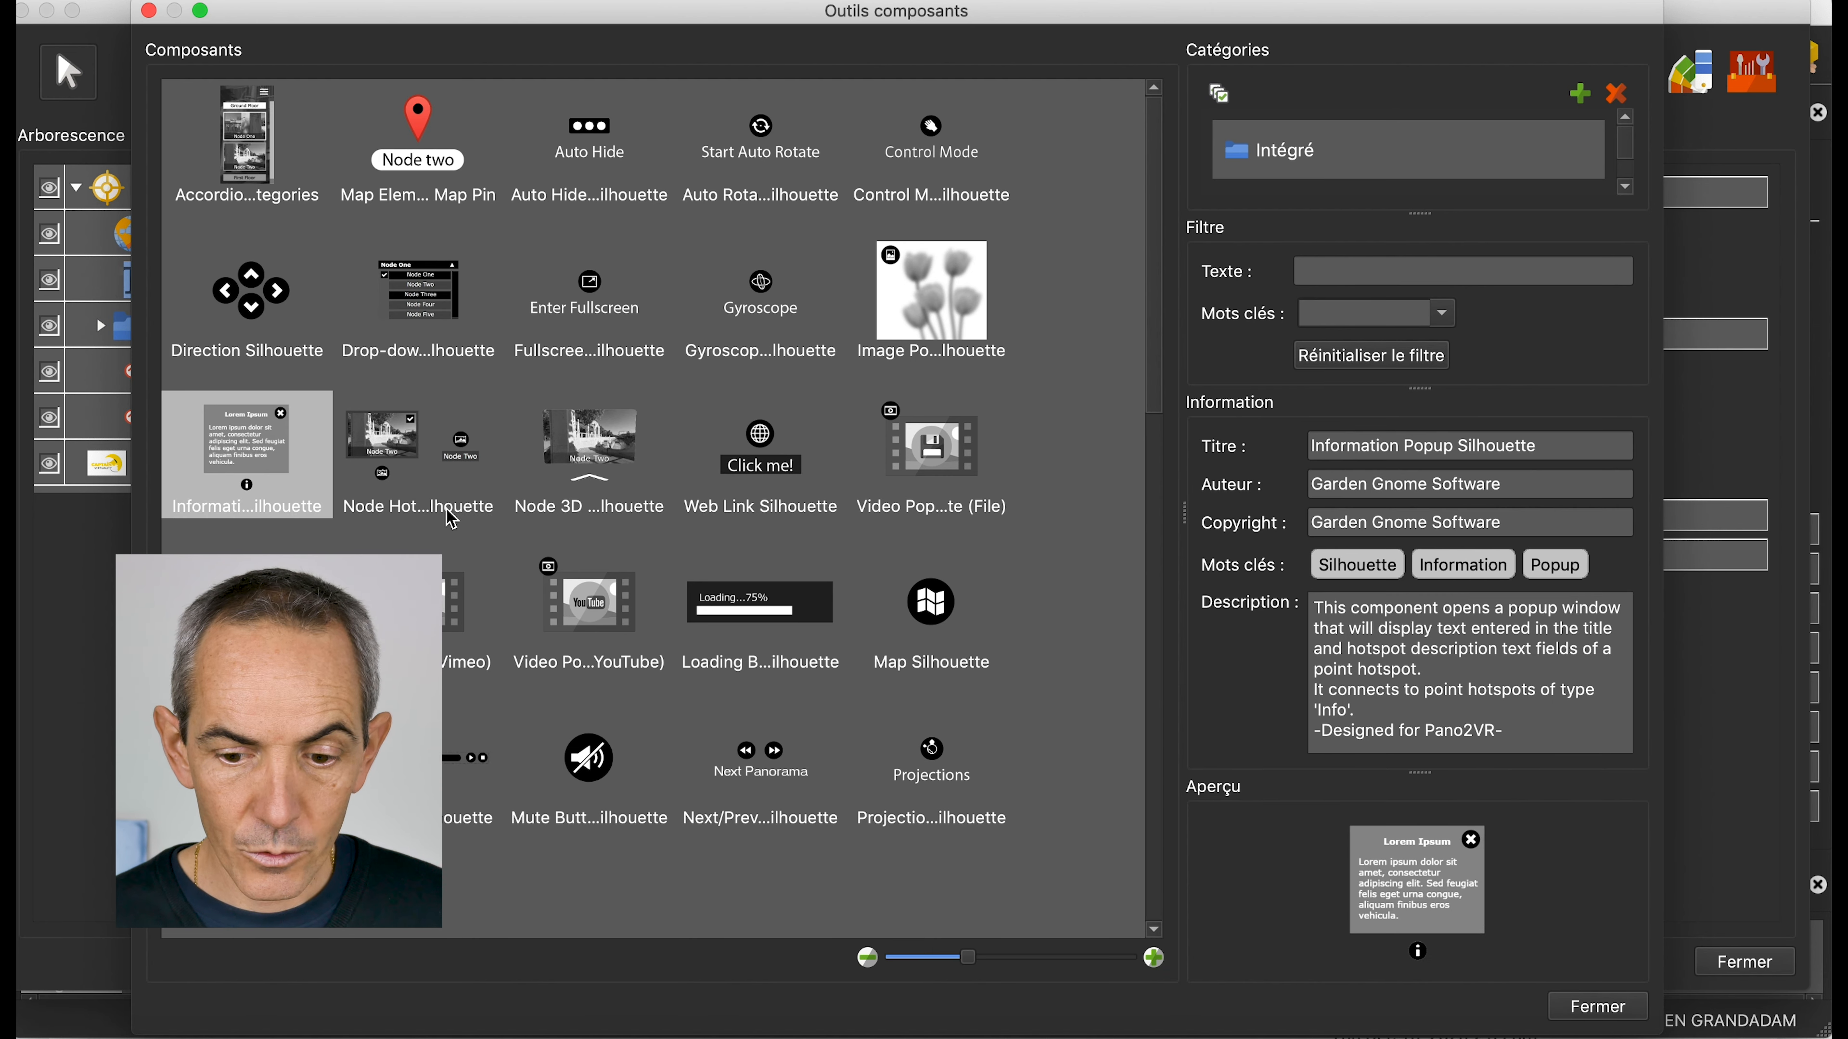
{"action": "double_click", "coordinate": [260, 463]}
{"action": "left_click", "coordinate": [1593, 1004]}
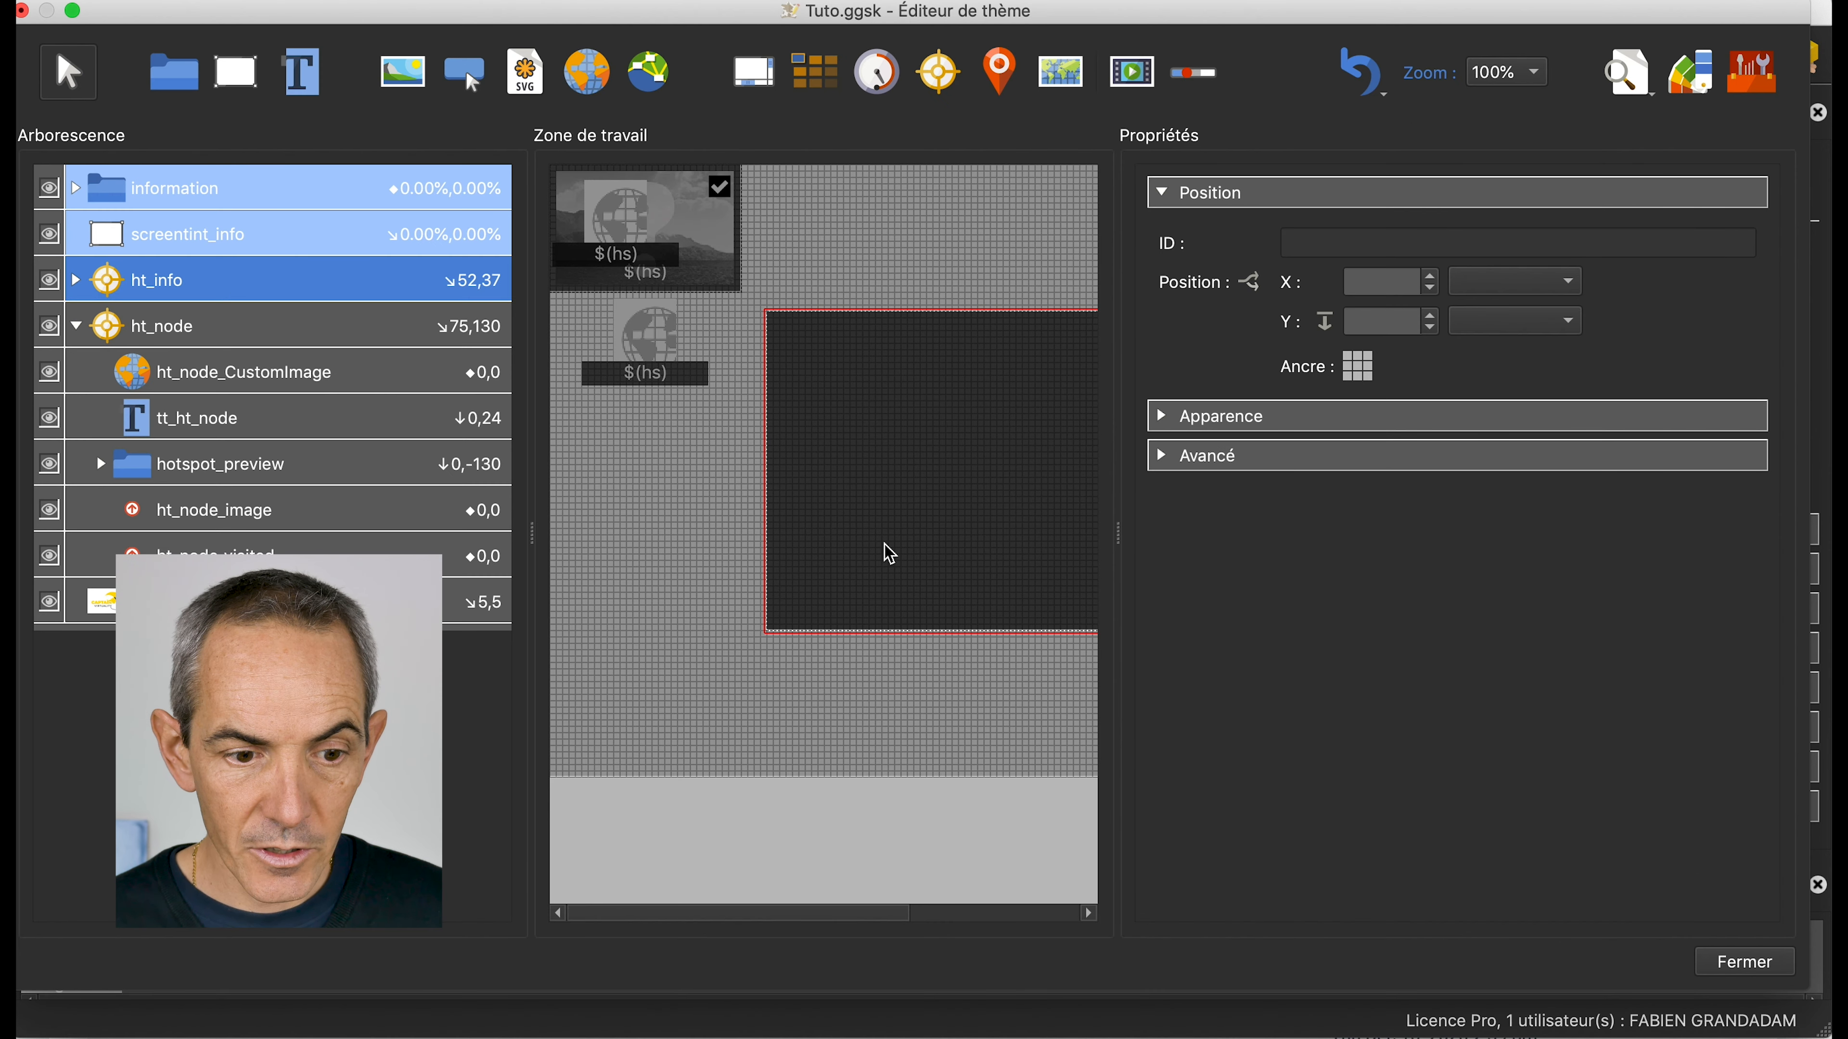
Expand the ht_info hotspot template and examine the properties of its ht_info_image element
{"action": "left_click", "coordinate": [78, 283]}
{"action": "left_click", "coordinate": [79, 284]}
{"action": "left_click", "coordinate": [79, 284]}
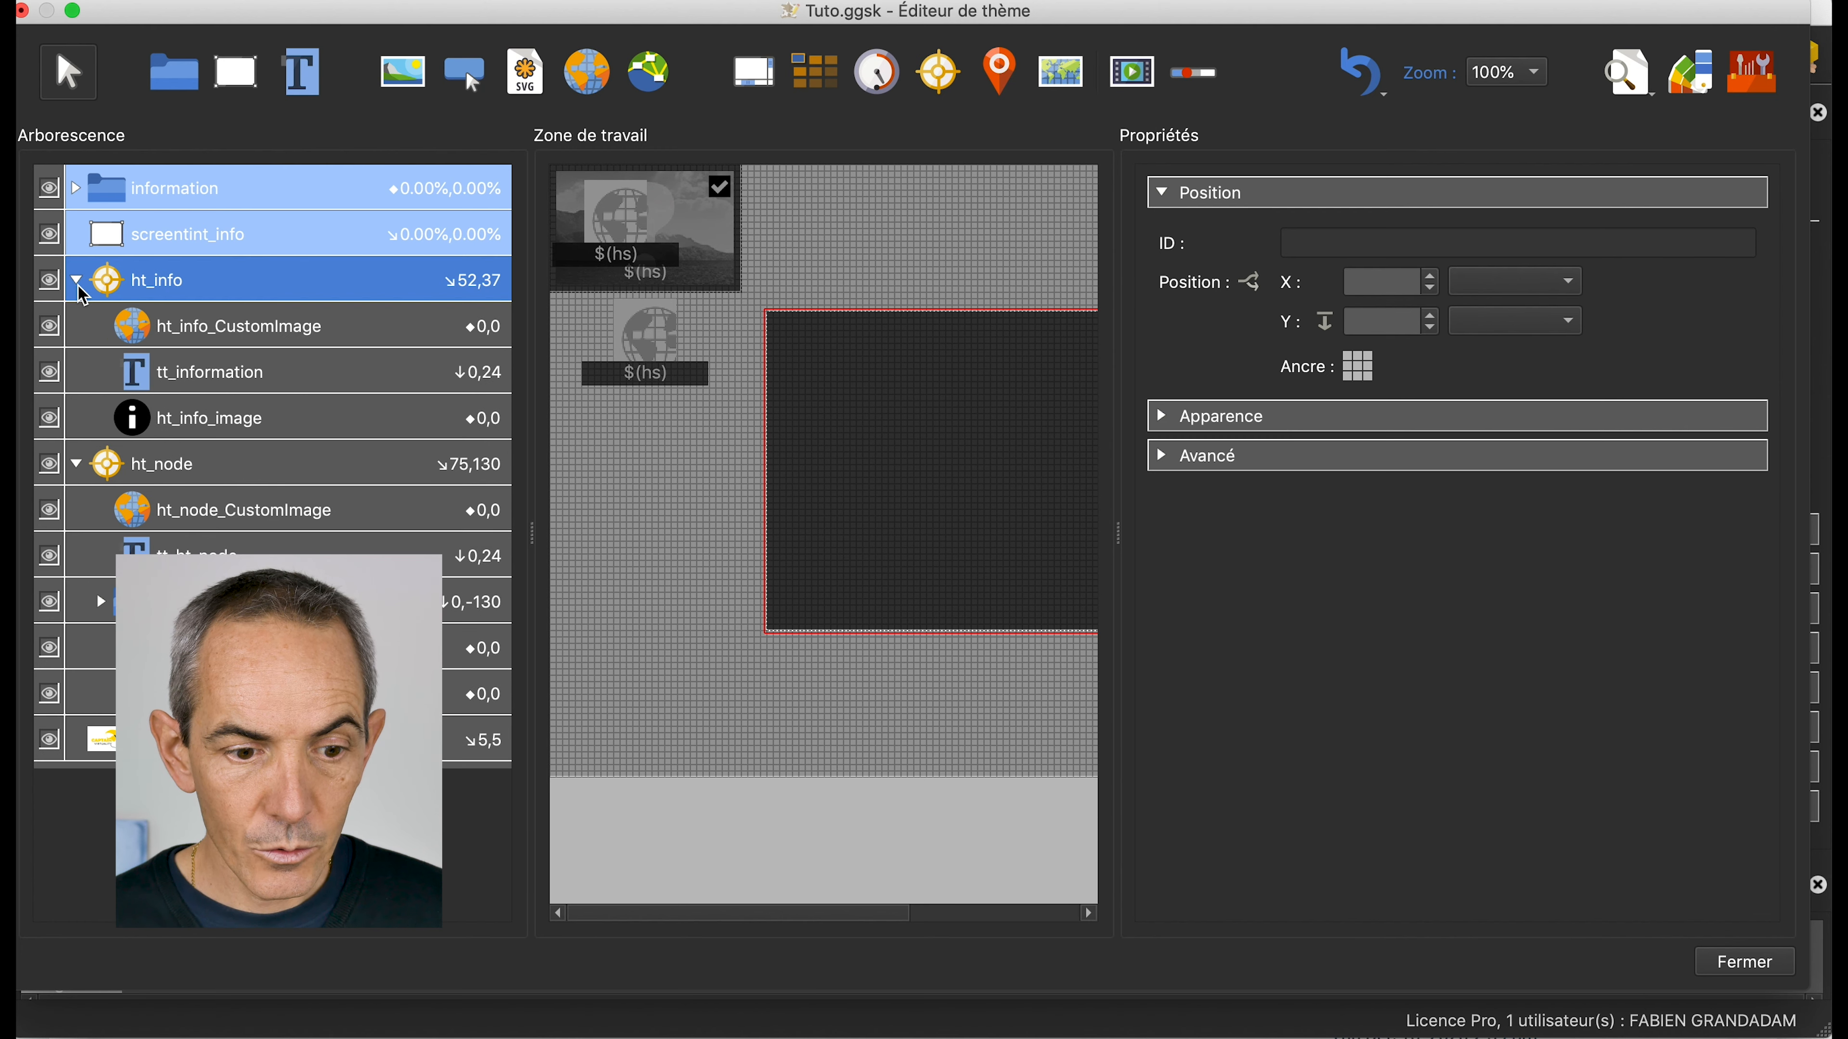
{"action": "left_click", "coordinate": [232, 428]}
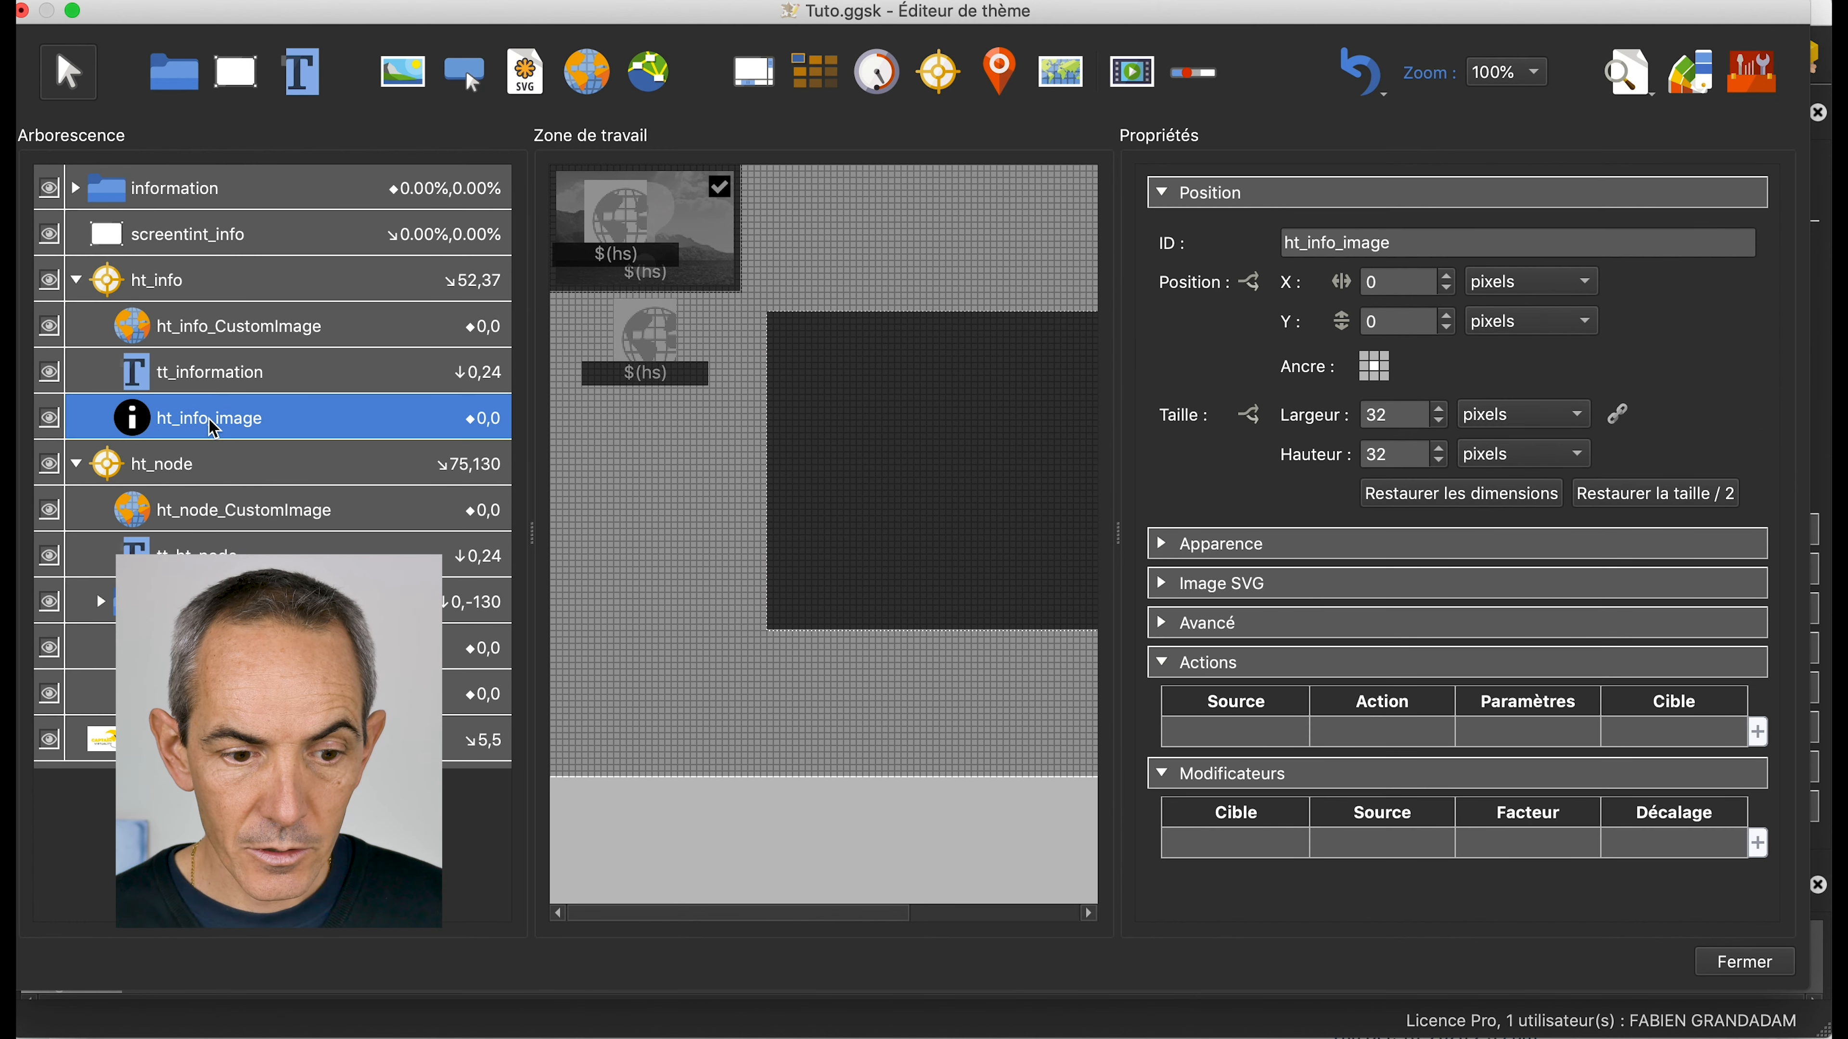
Place a point hotspot on the bronze statue in the Le badaud panorama and set its type to Info
{"action": "left_click_drag", "start_coordinate": [1059, 646], "coordinate": [1044, 535]}
{"action": "double_click", "coordinate": [1034, 524]}
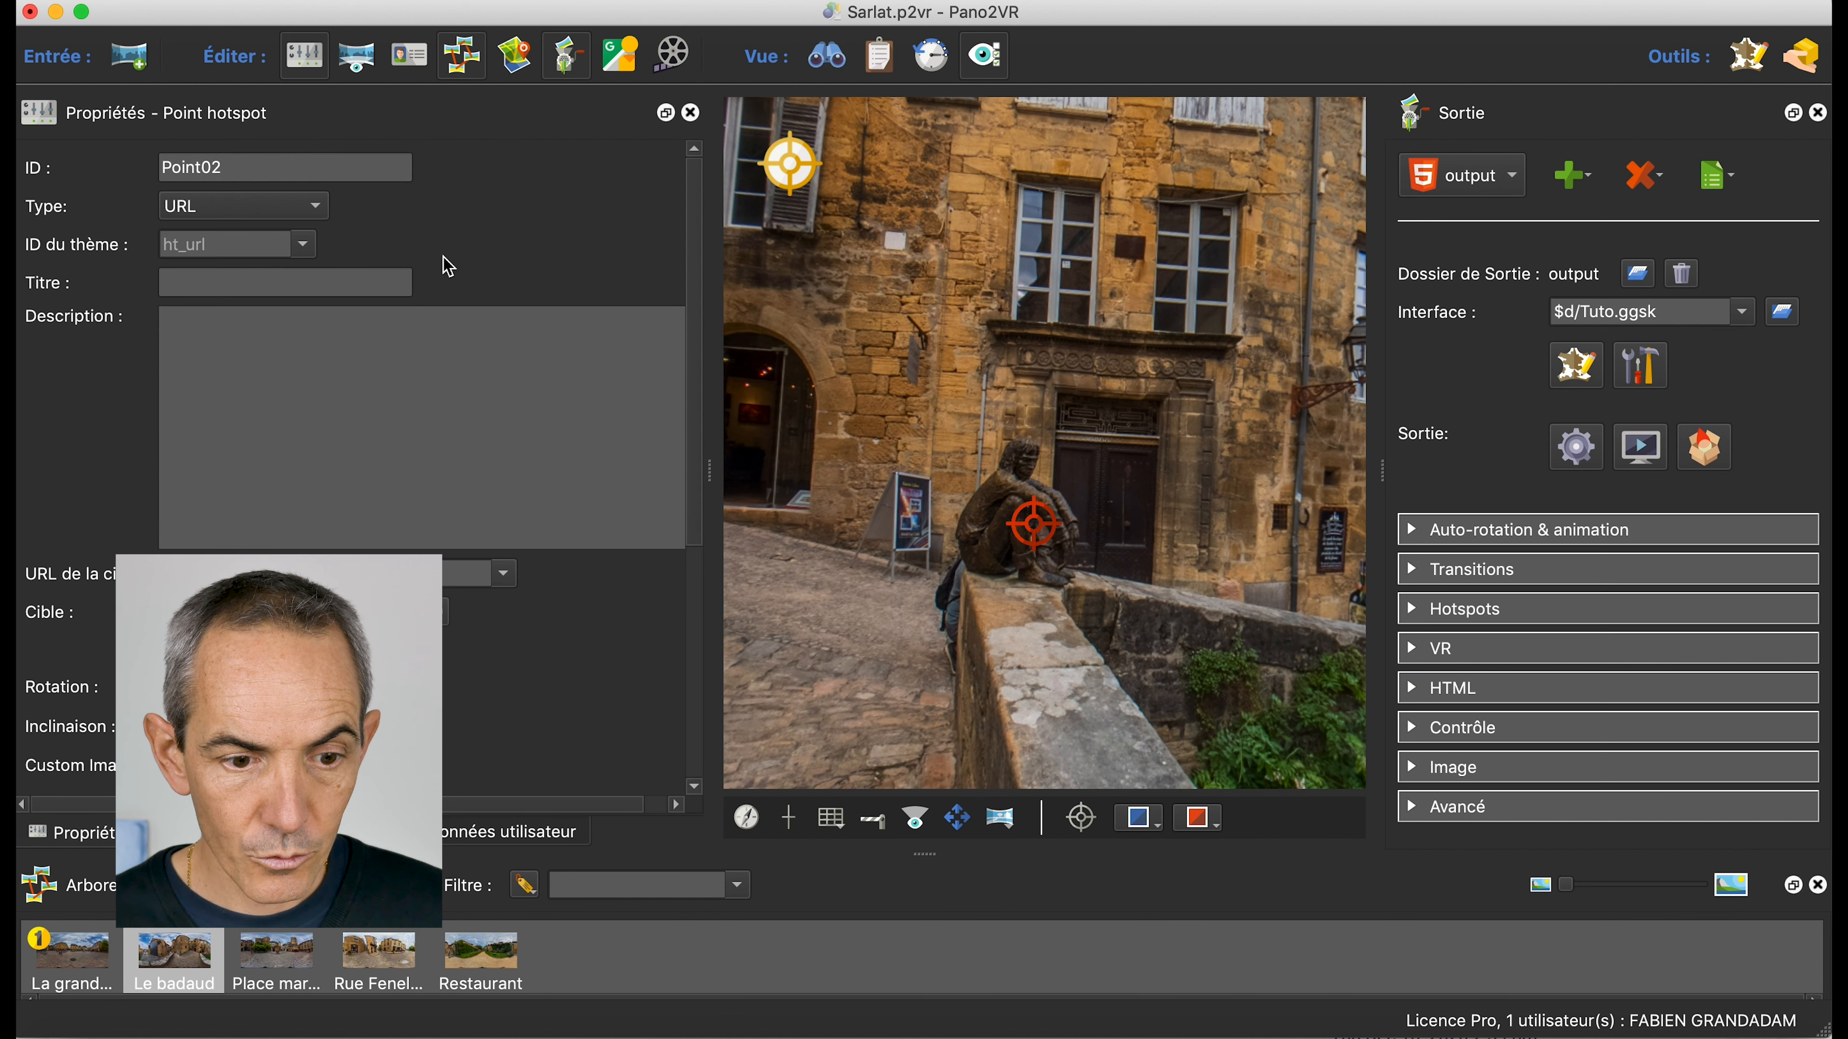
{"action": "left_click", "coordinate": [320, 209]}
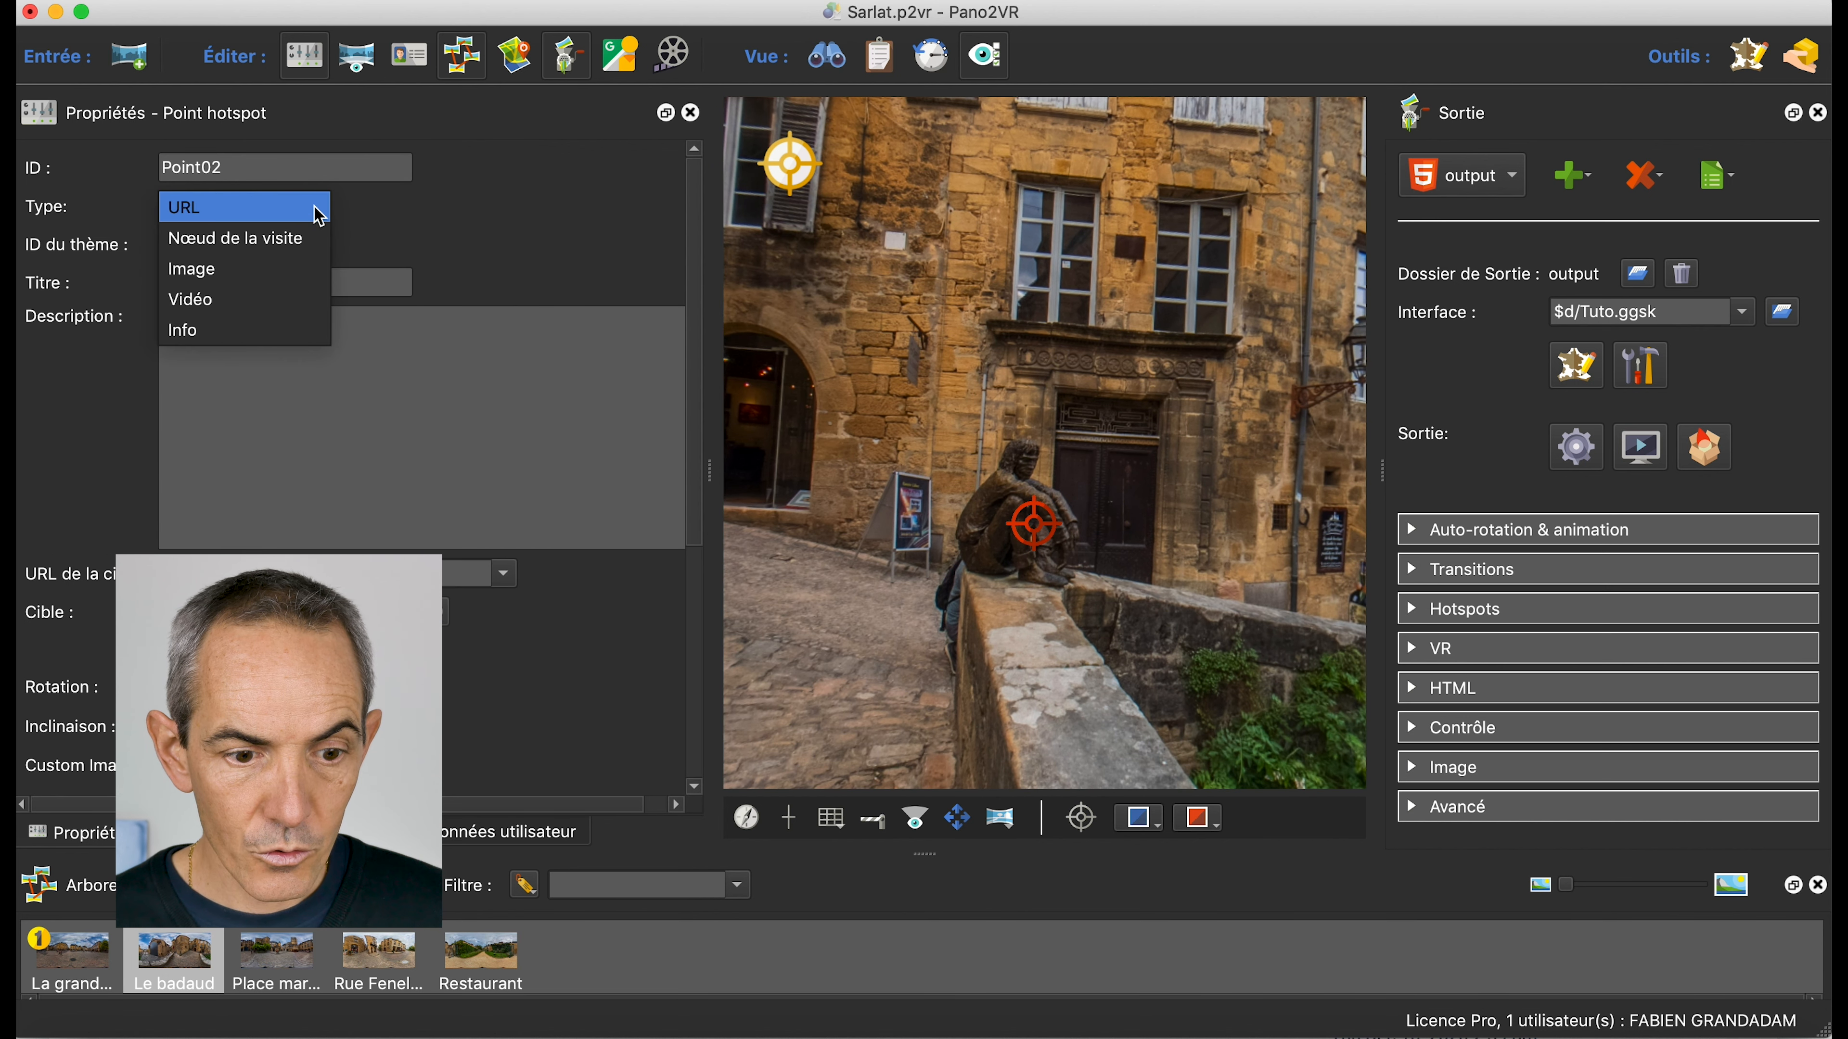
{"action": "left_click", "coordinate": [263, 329]}
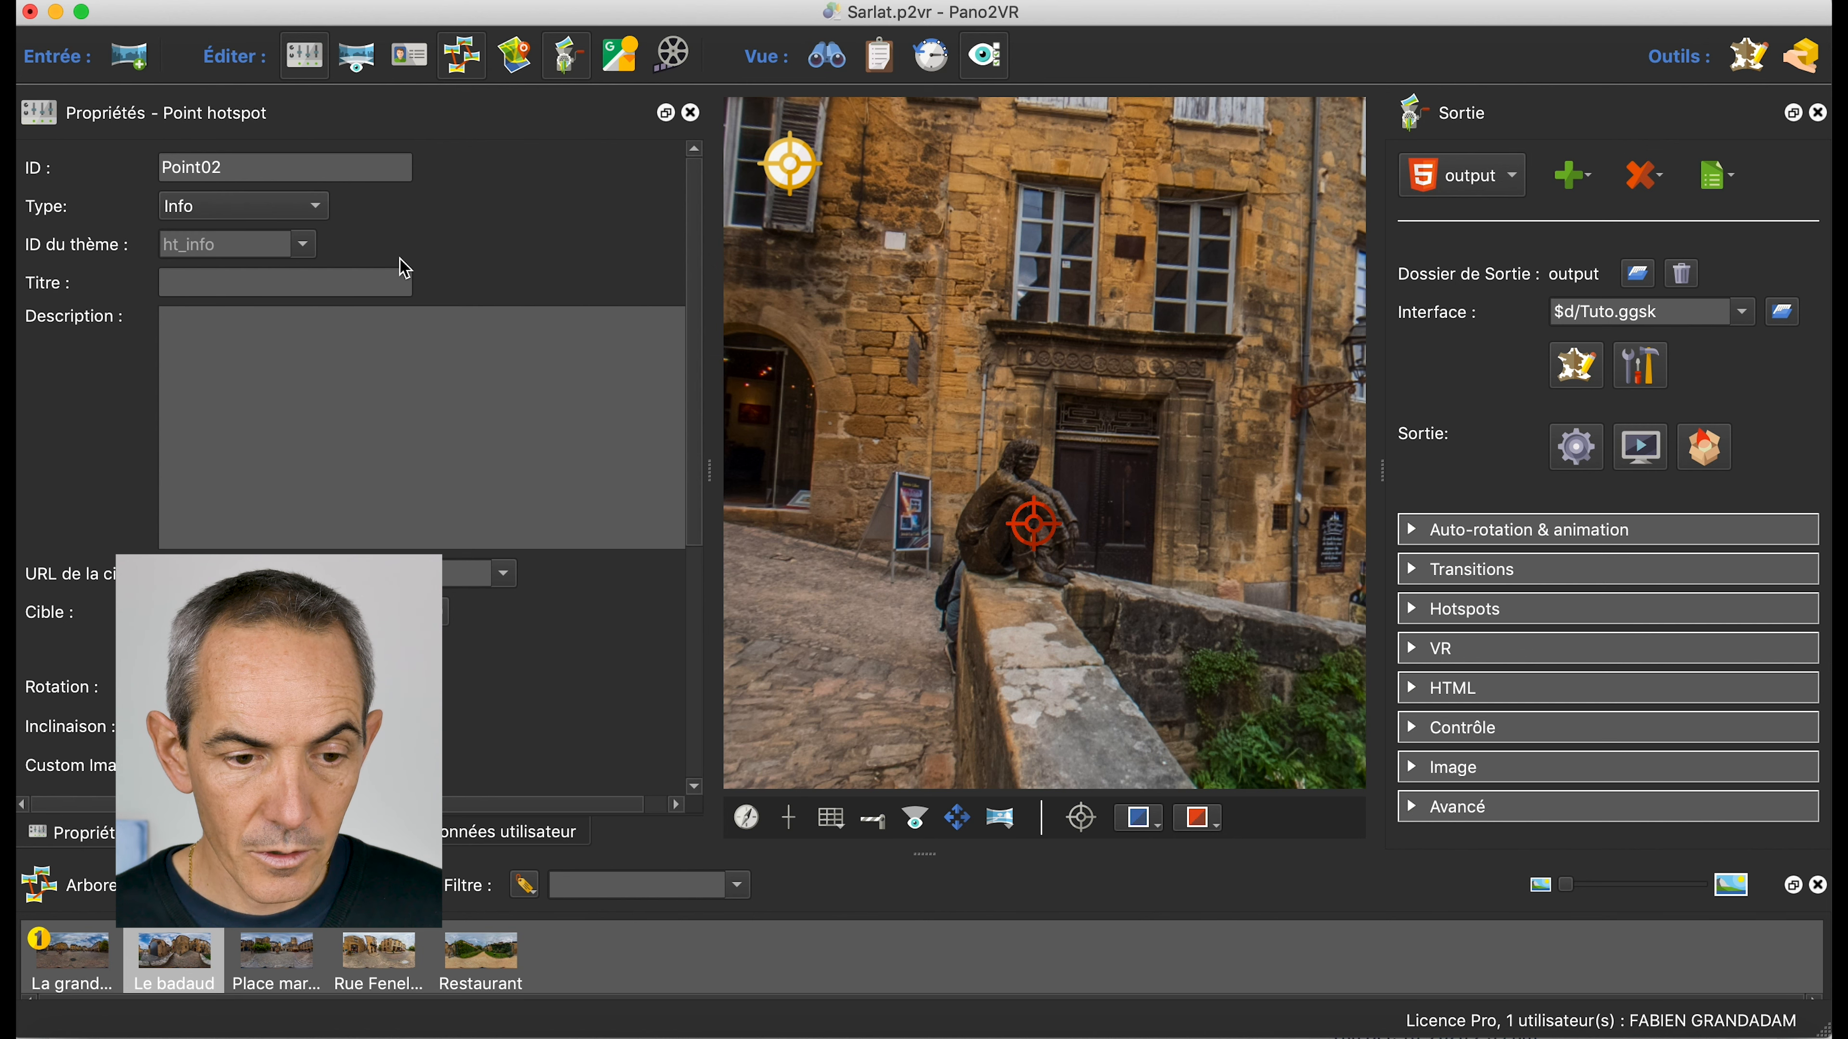
Title the statue's info hotspot "Le badaud" and enter the description "Sculpture en bronze de l'artiste Gérard Auliac"
{"action": "left_click", "coordinate": [264, 284]}
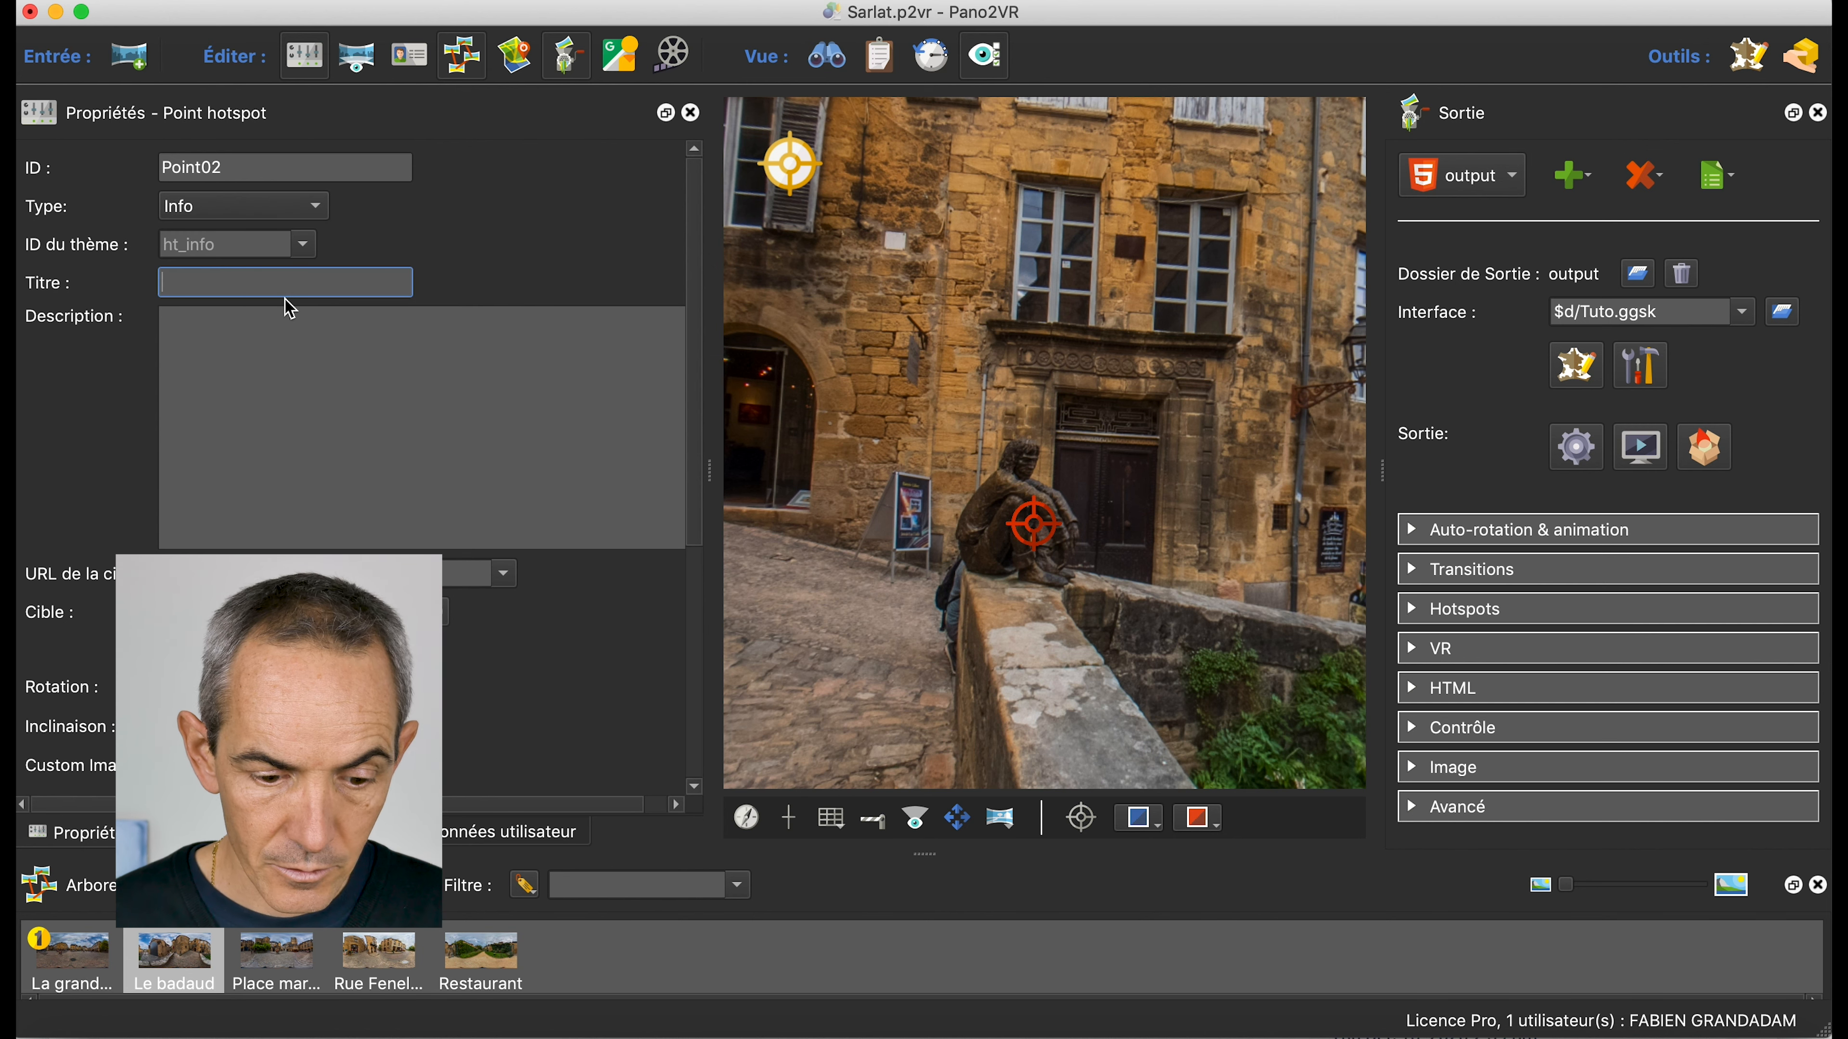
{"action": "type", "text": "Le badaud"}
{"action": "key", "text": "Tab"}
{"action": "type", "text": "Sculpture en bronze de l'artiste Gérard Auliac"}
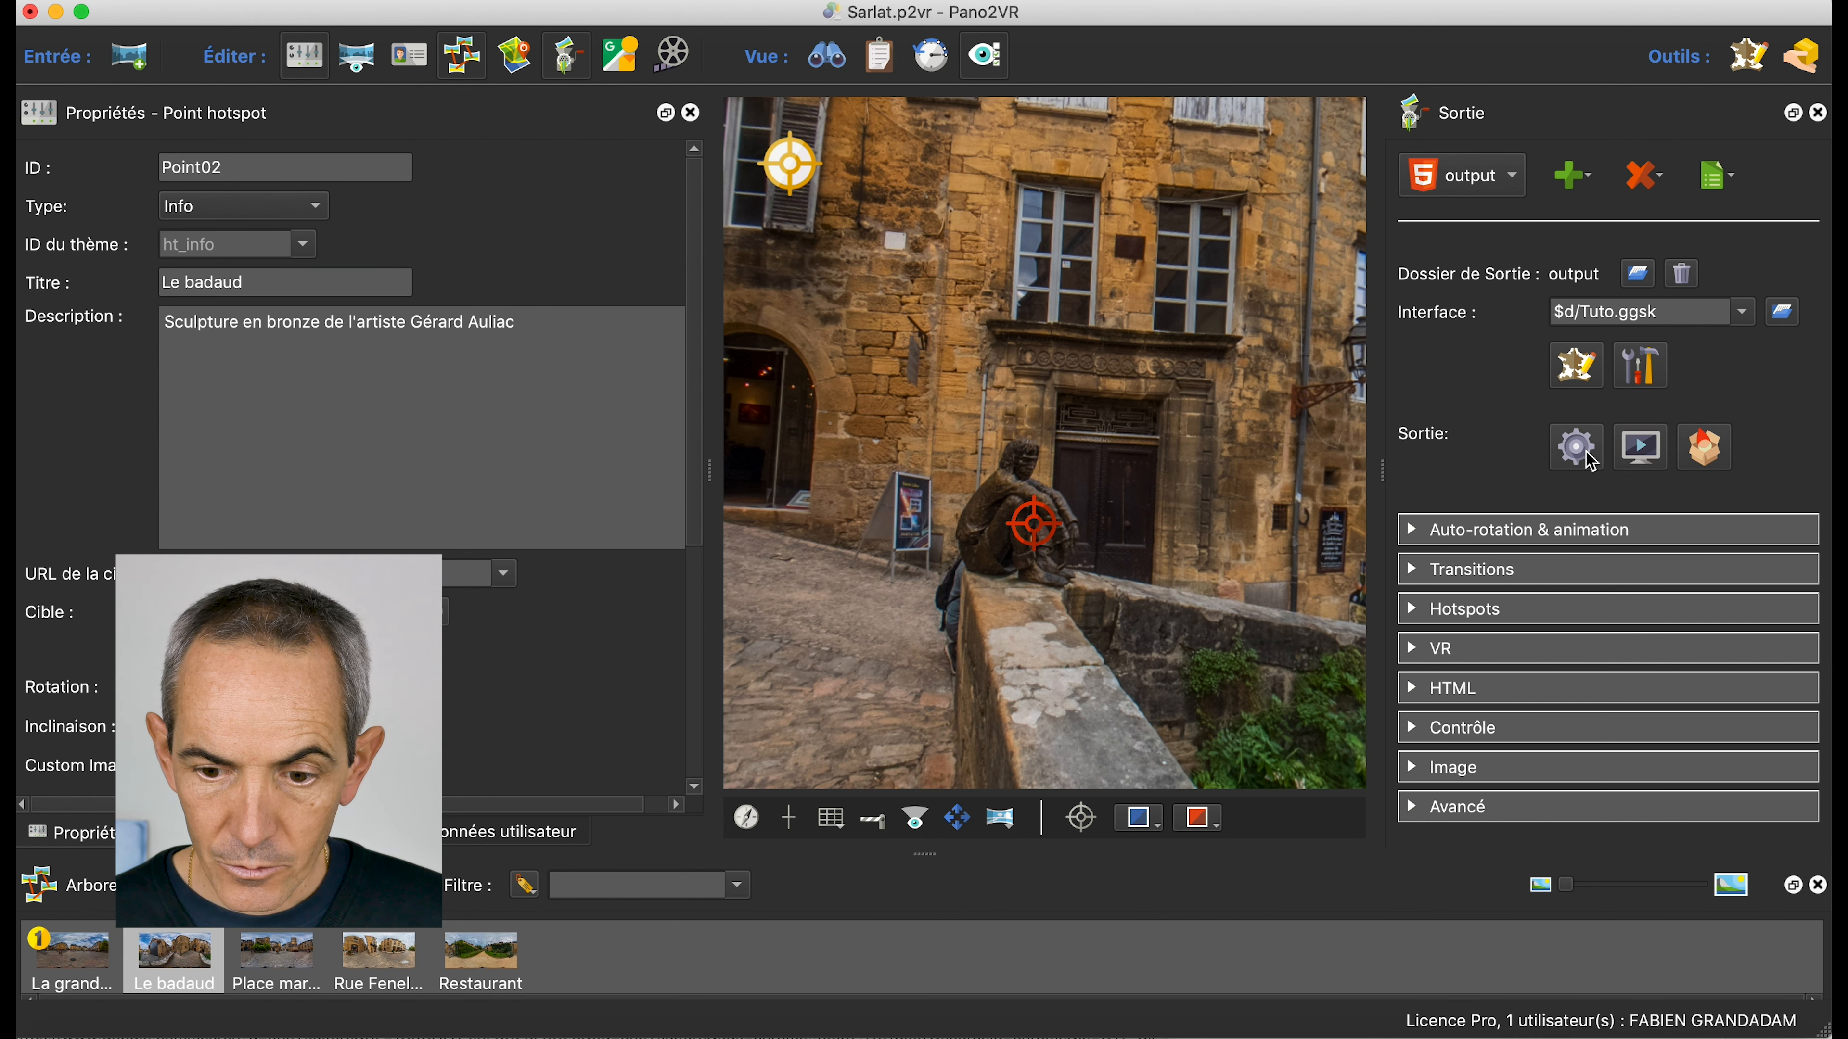
Regenerate the output, visit the Le badaud panorama in the preview, and open and close the statue's information popup
{"action": "left_click", "coordinate": [1571, 446]}
{"action": "left_click", "coordinate": [1113, 537]}
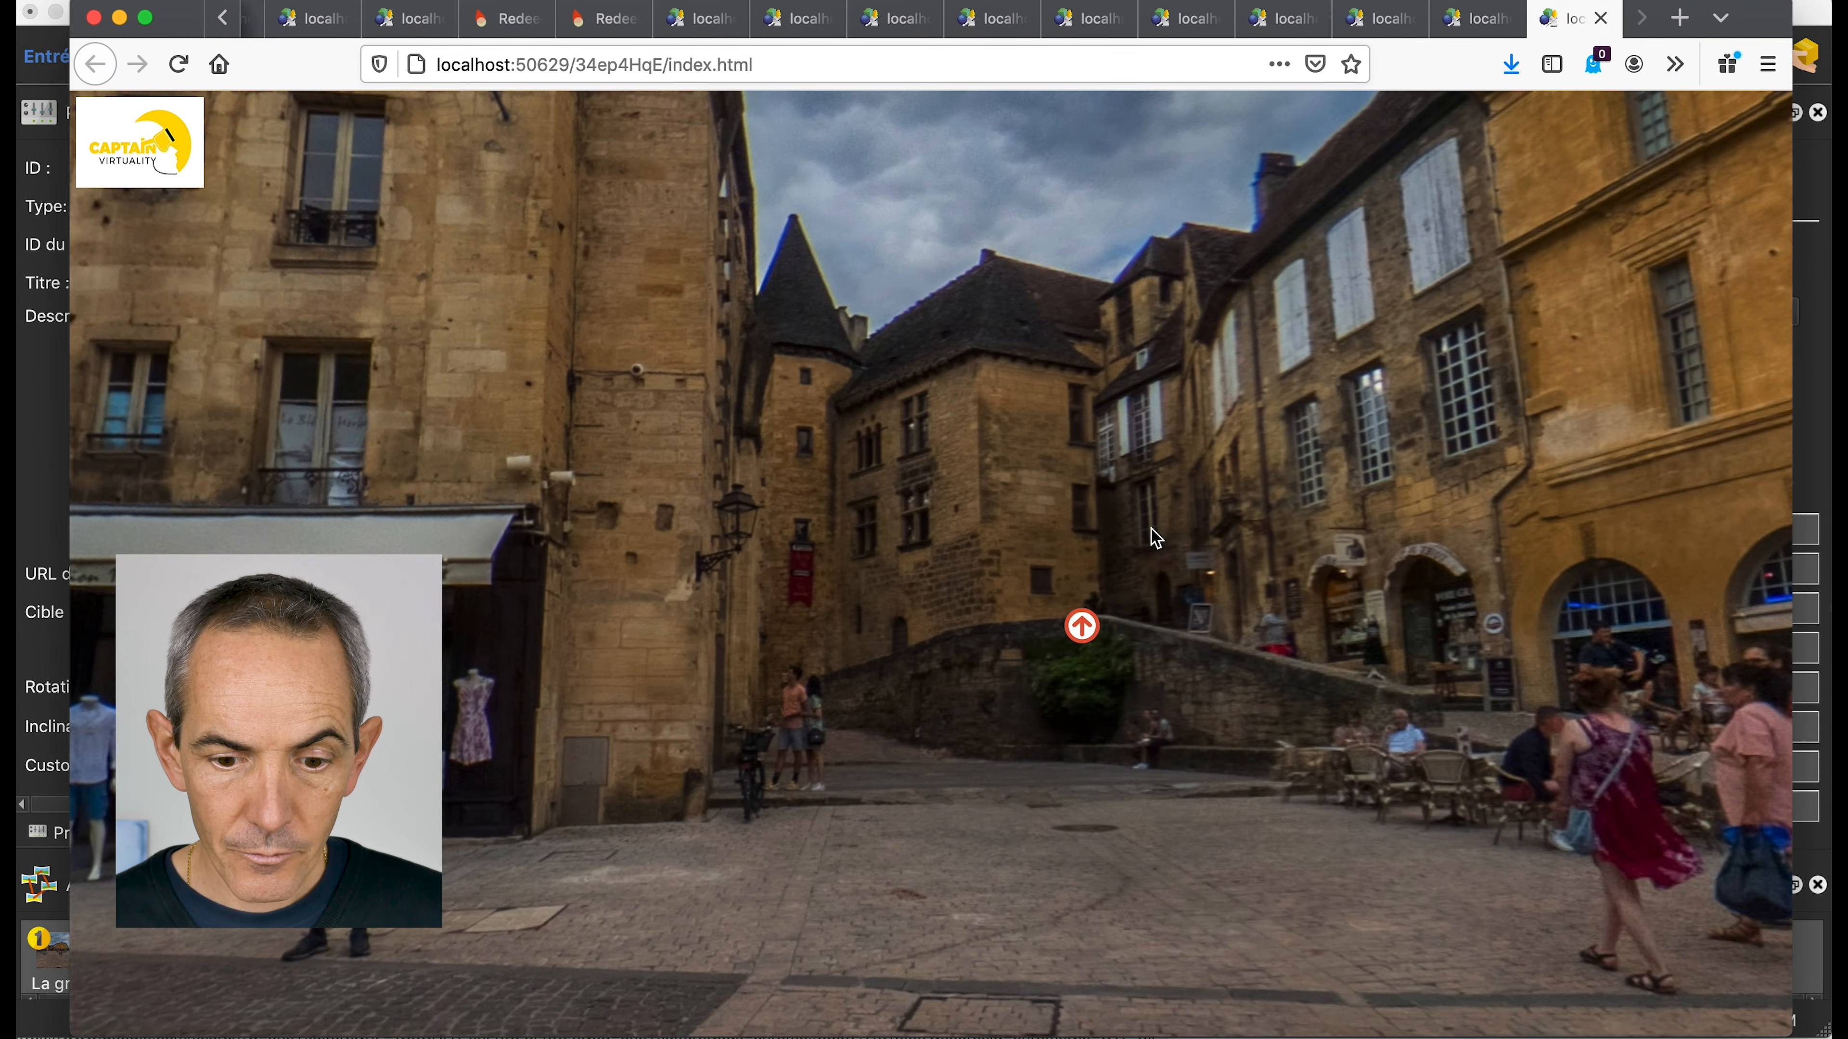
{"action": "left_click", "coordinate": [1080, 627]}
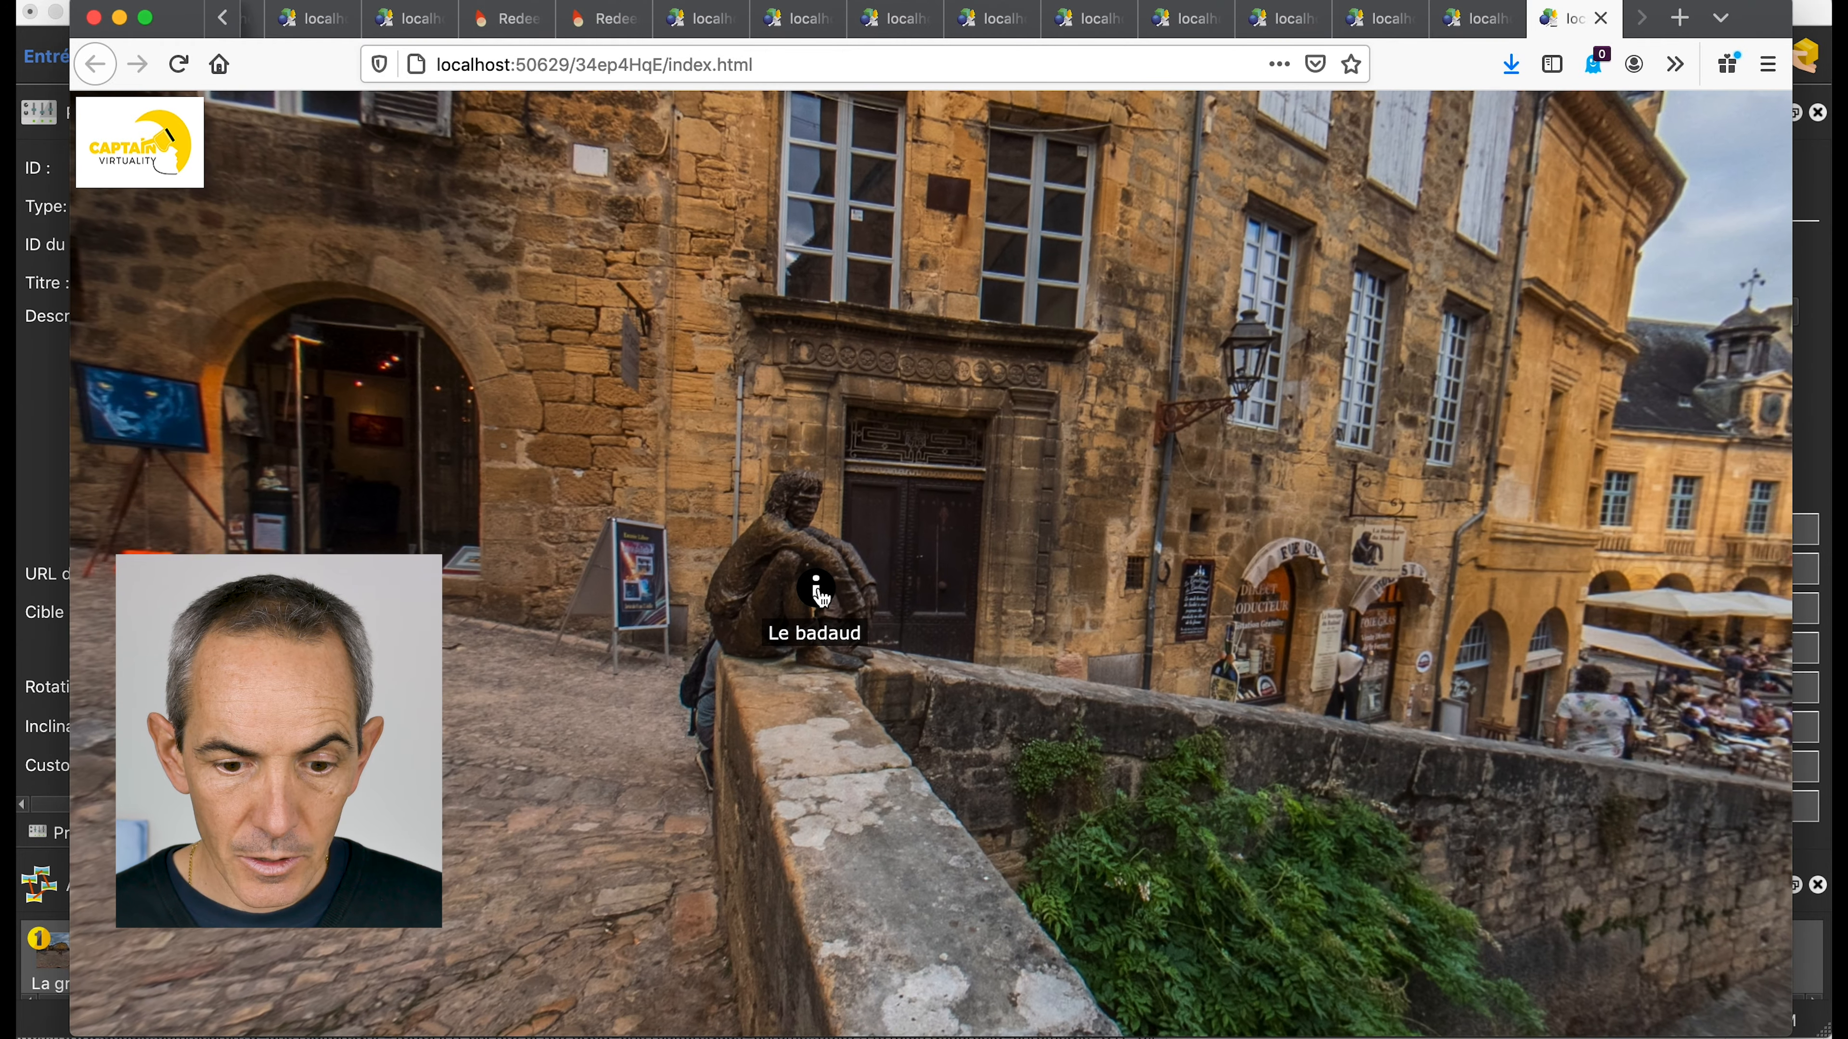
{"action": "left_click", "coordinate": [819, 593]}
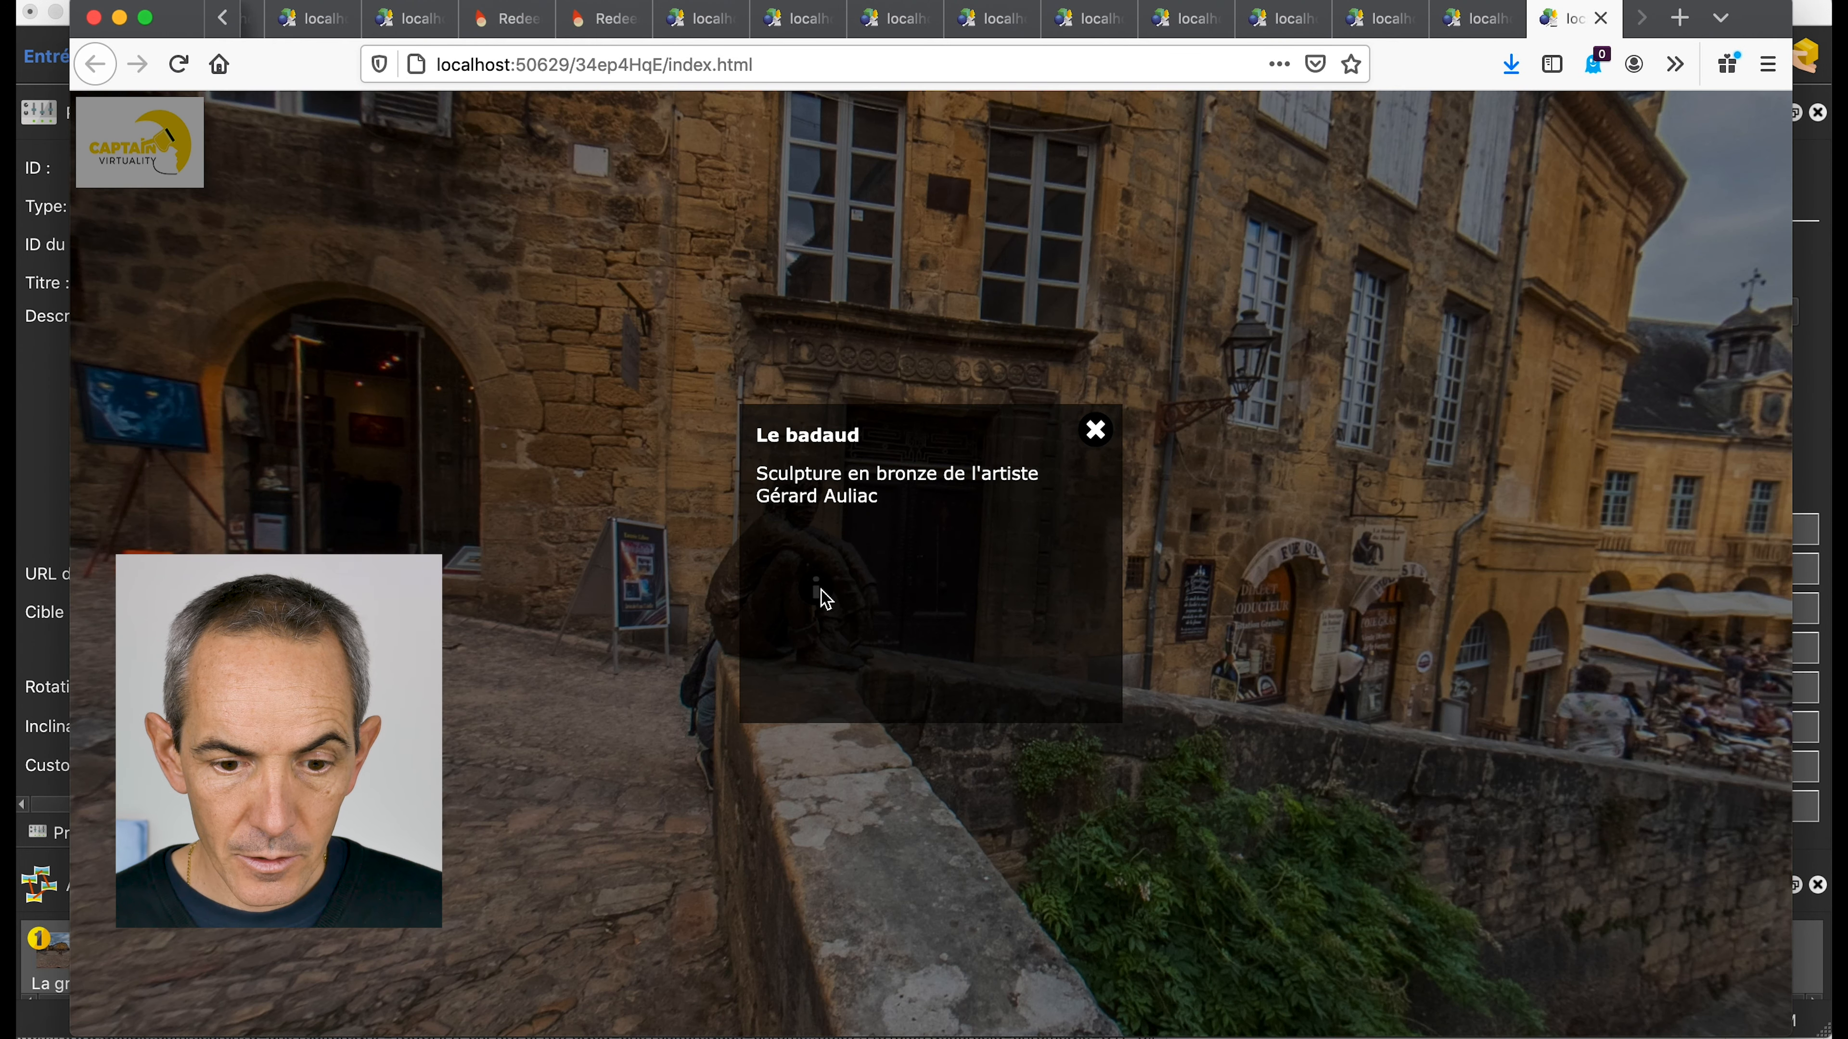
{"action": "left_click", "coordinate": [1101, 439]}
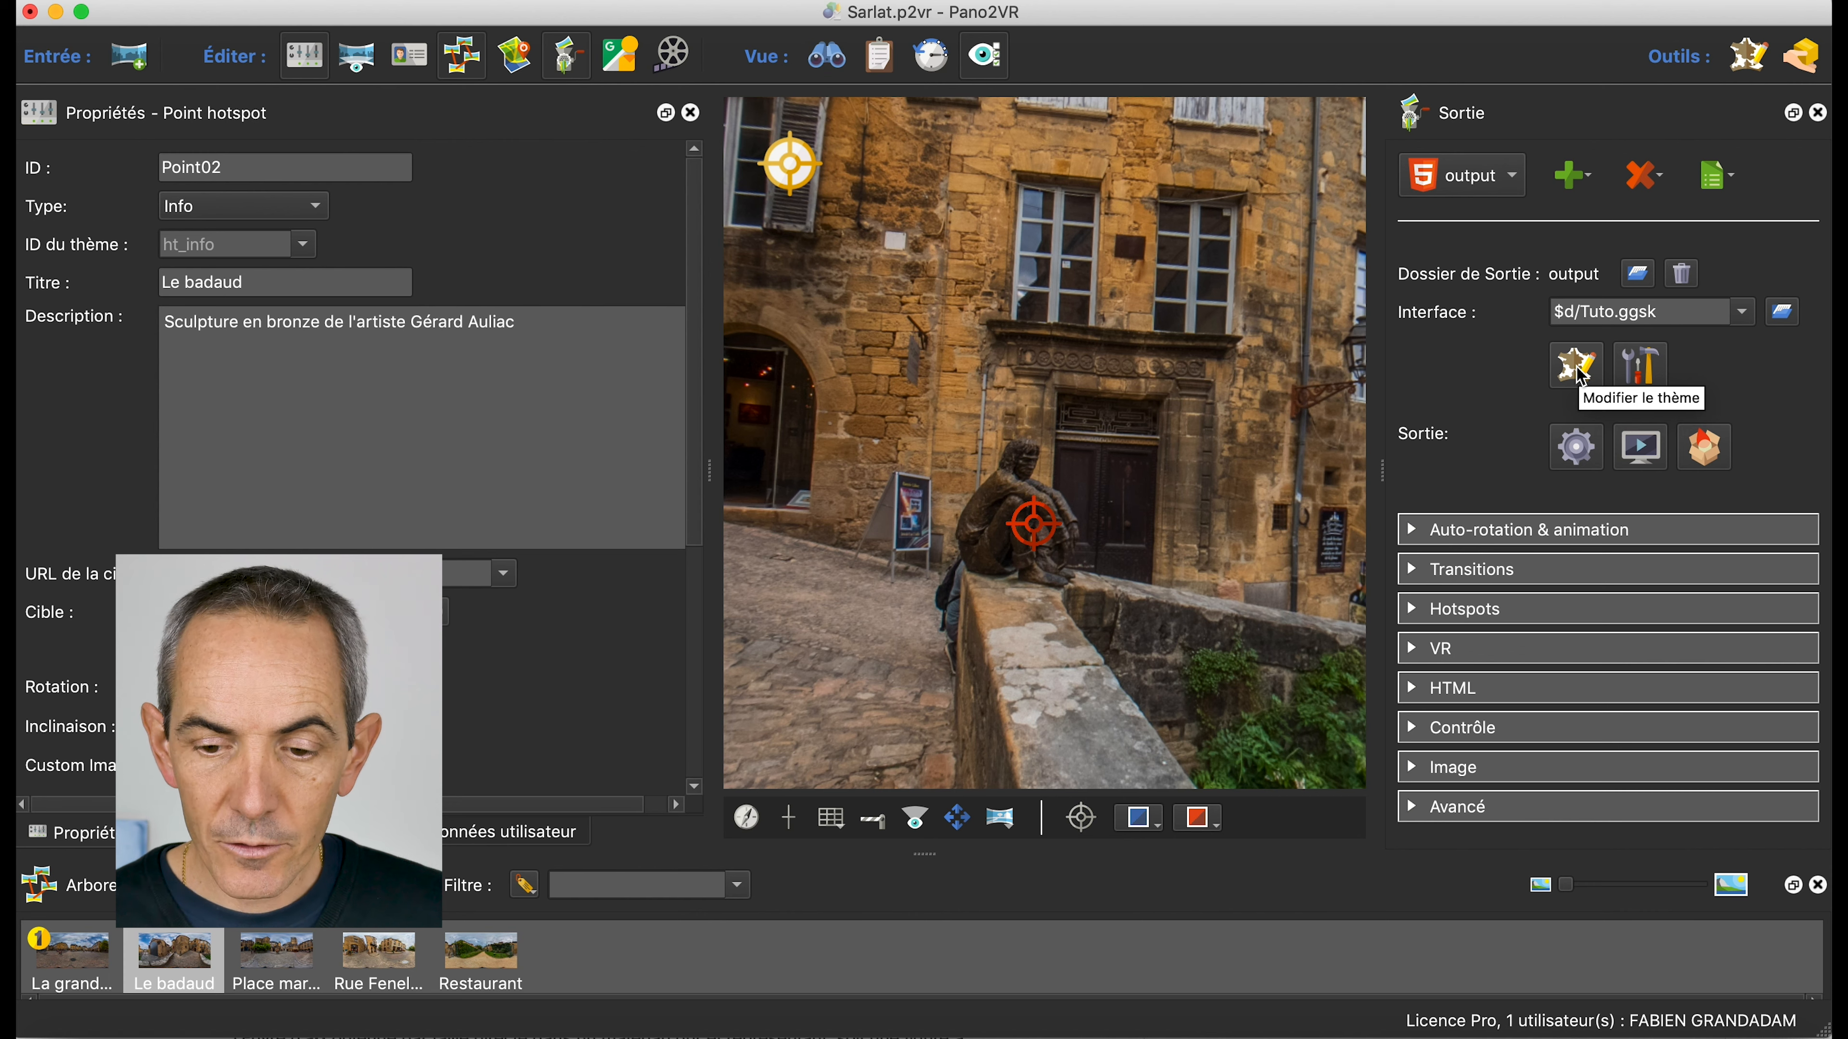
Reopen the theme for editing and convert the ht_info_image SVG inside the ht_info template into a button
{"action": "left_click", "coordinate": [1577, 371]}
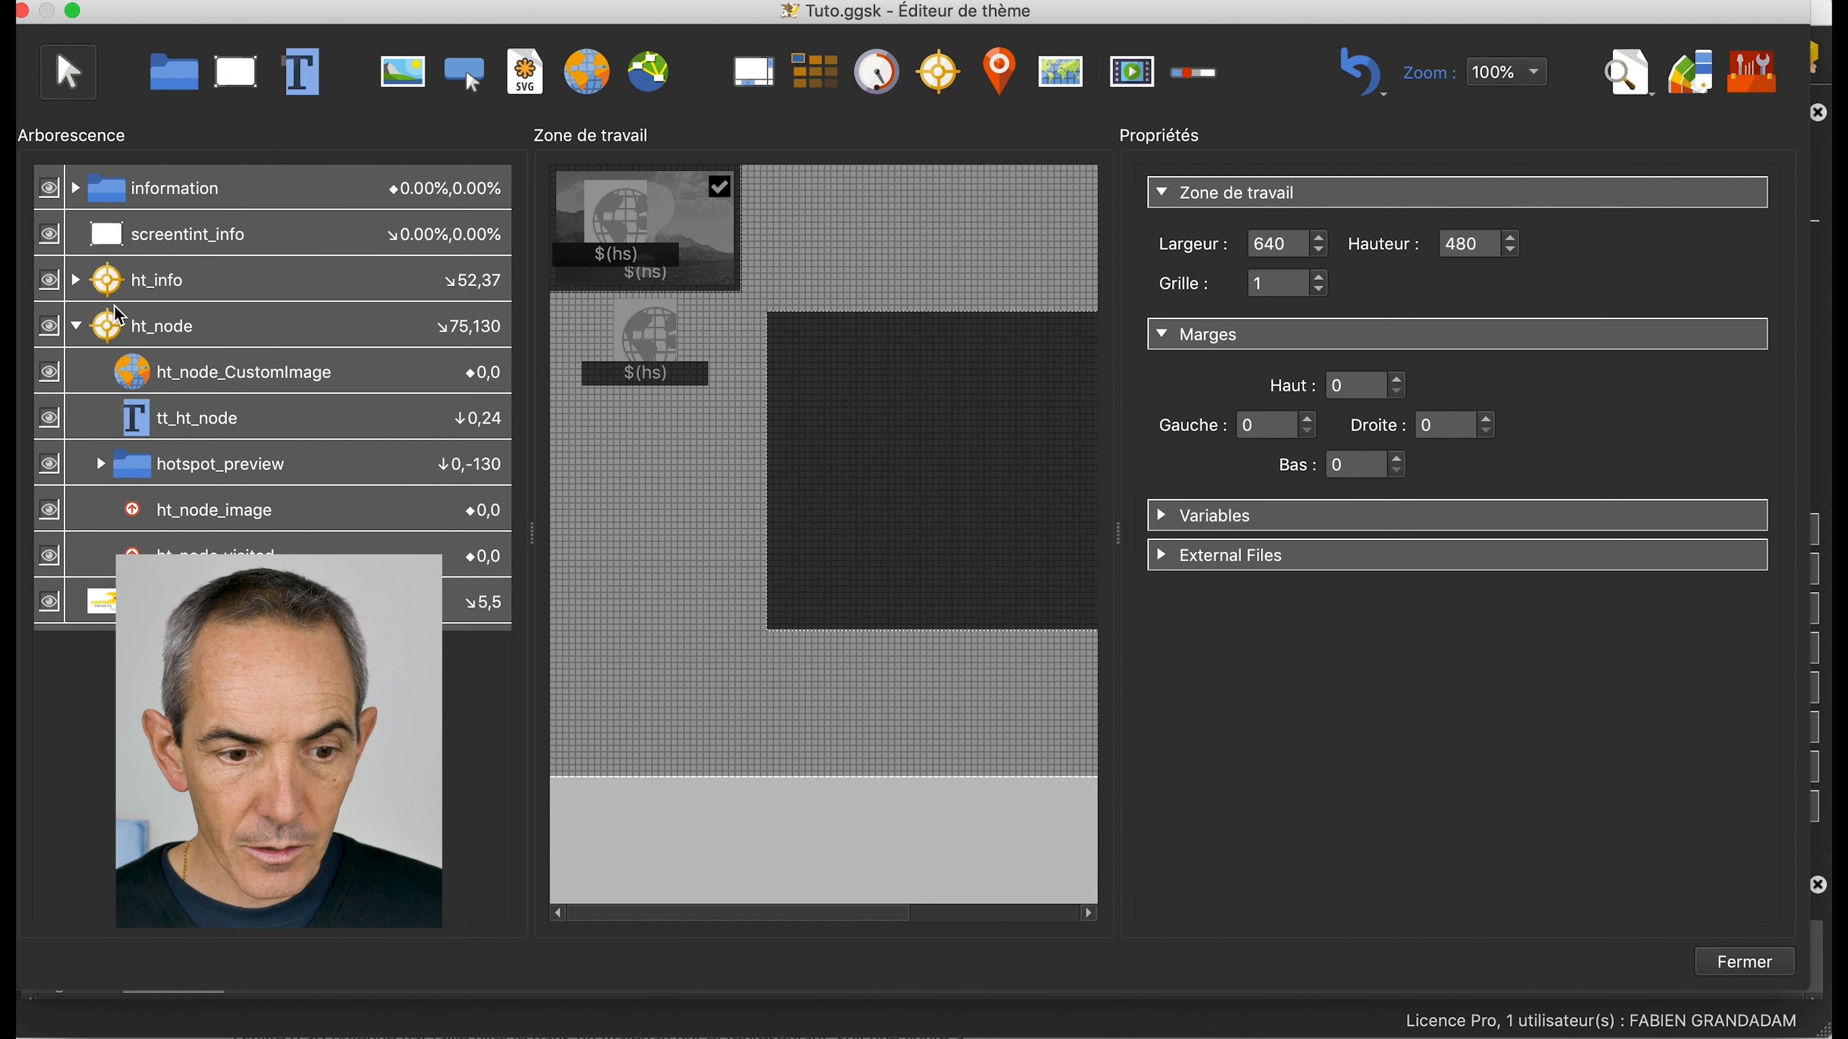
{"action": "left_click", "coordinate": [77, 280]}
{"action": "left_click", "coordinate": [207, 422]}
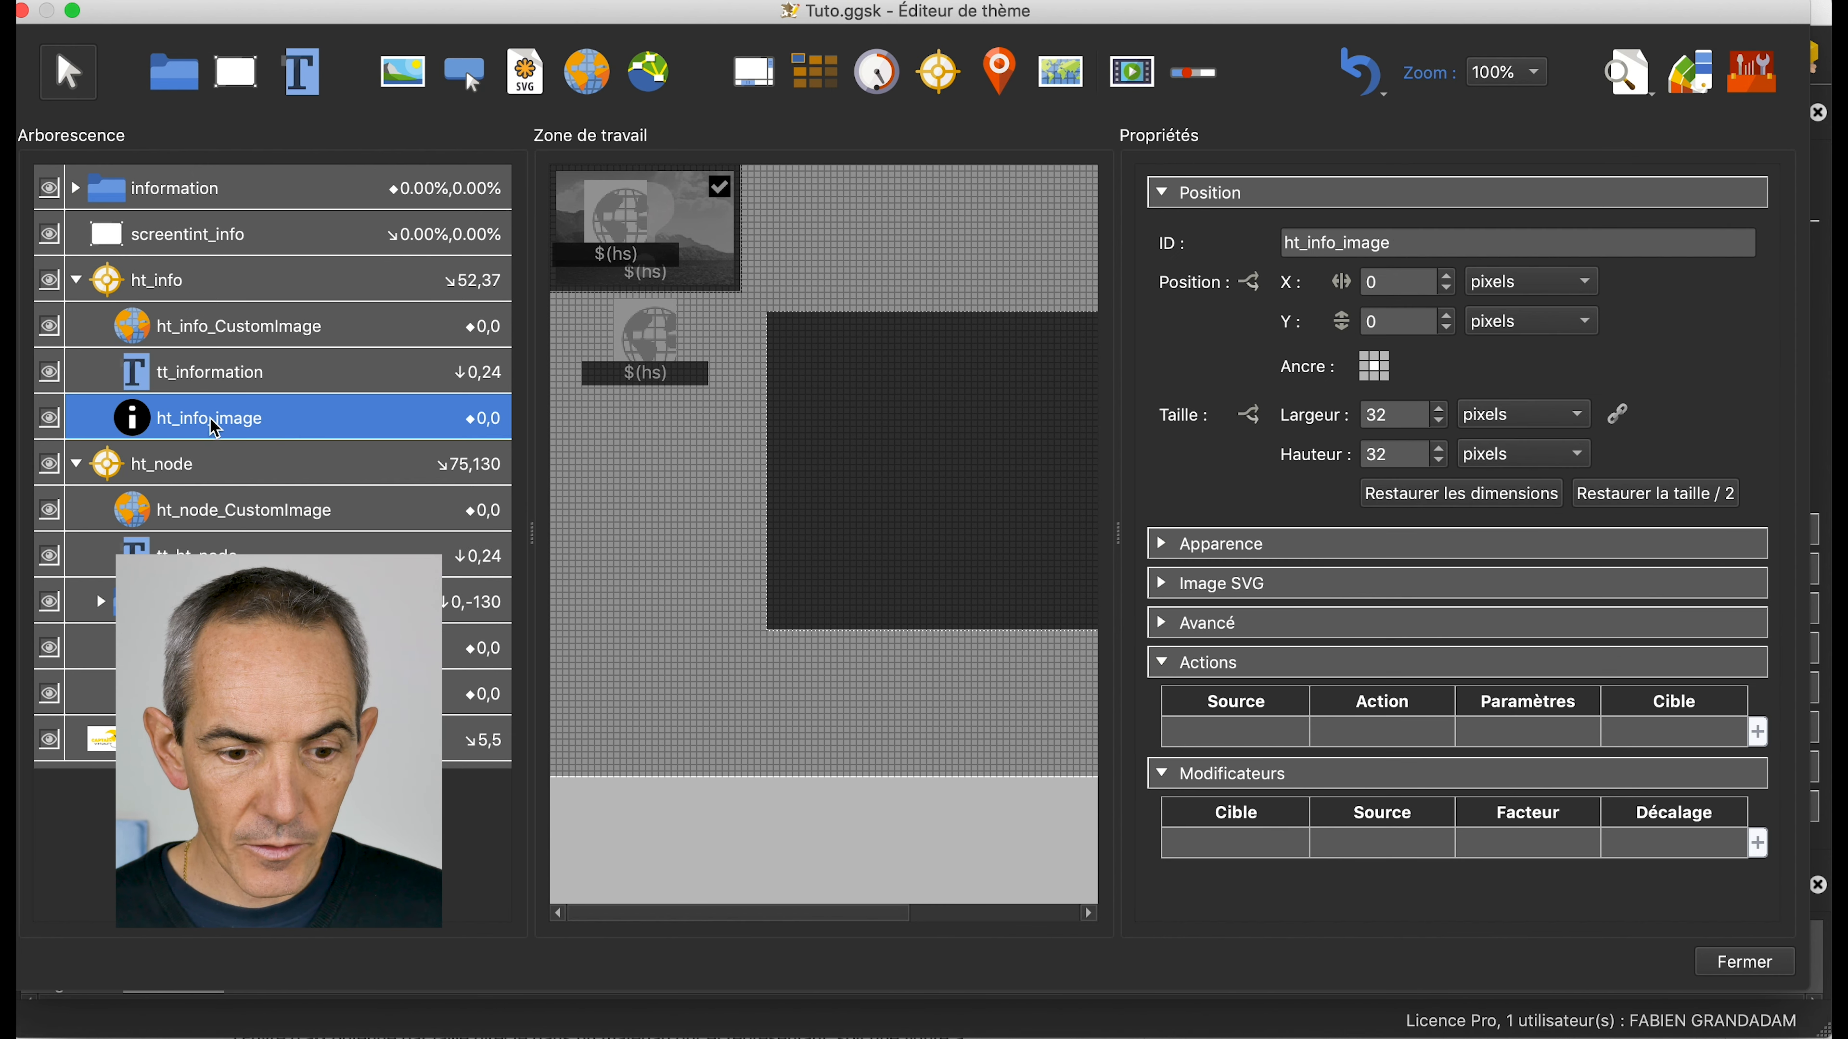
{"action": "left_click", "coordinate": [1163, 595]}
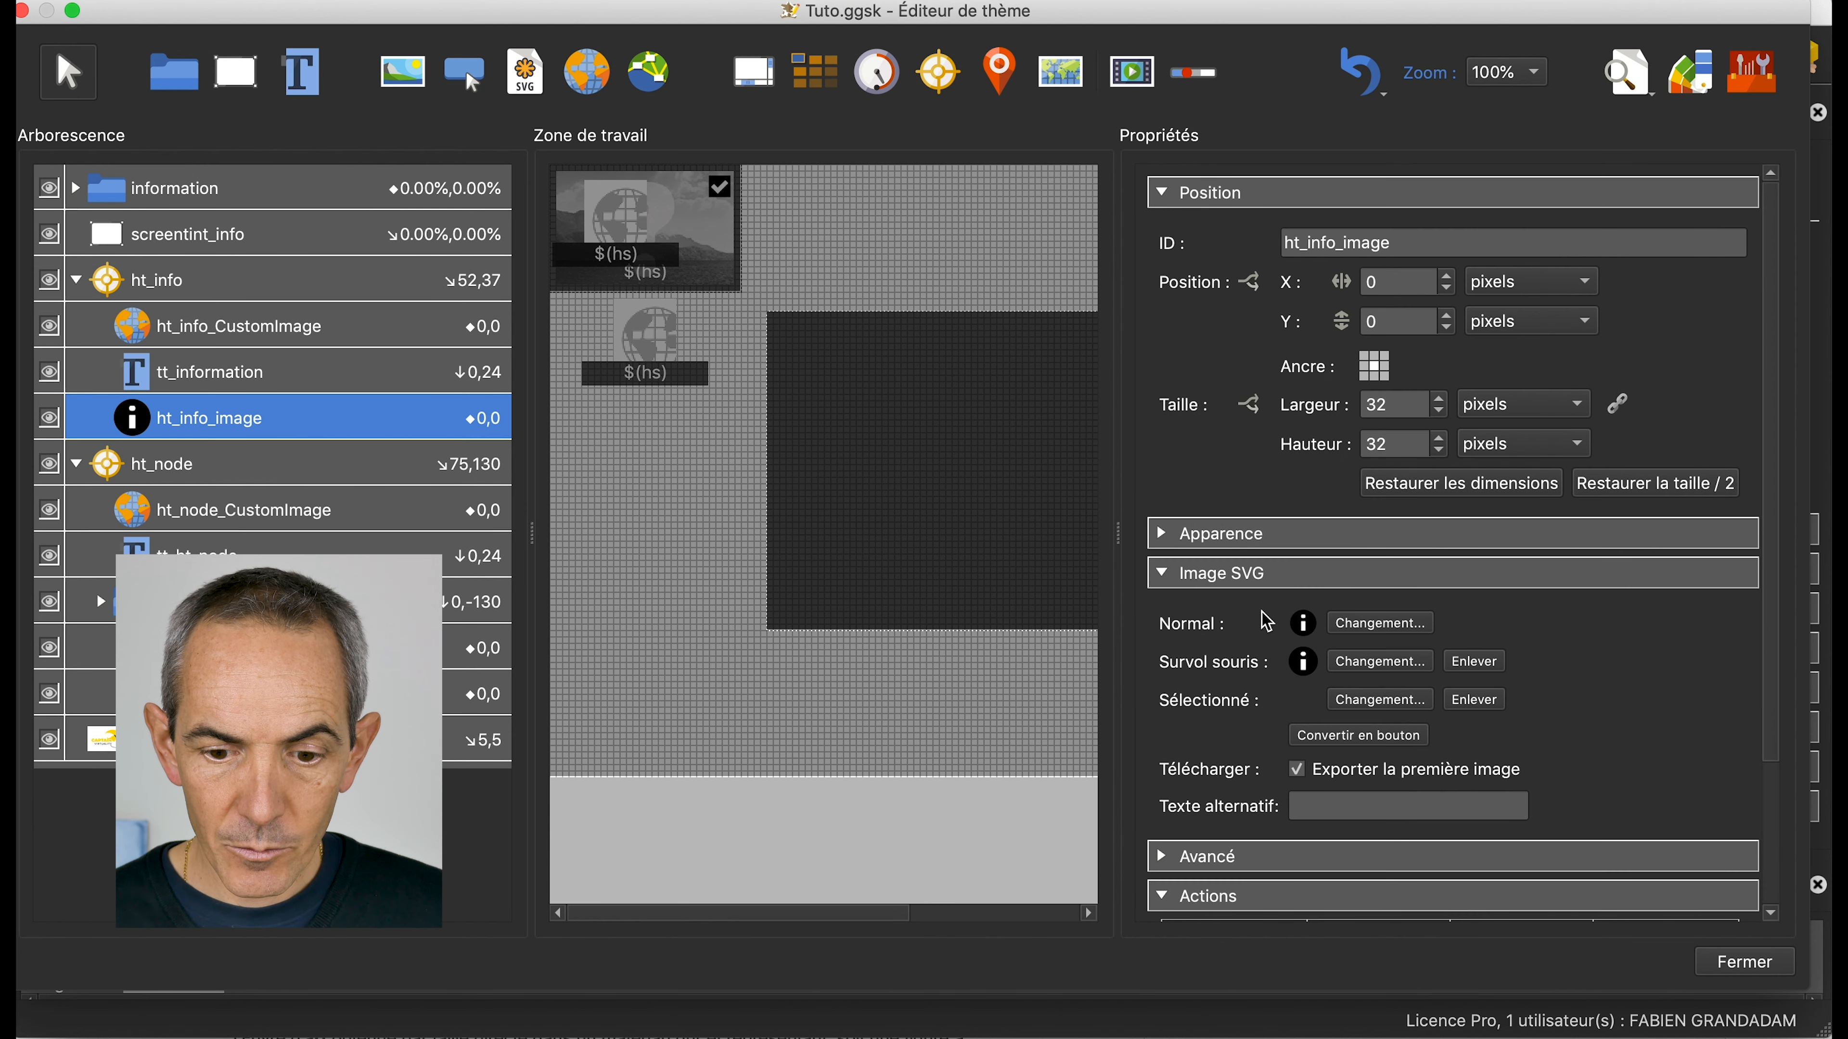
{"action": "scroll", "coordinate": [1347, 682], "scroll_direction": "down", "scroll_amount": 3}
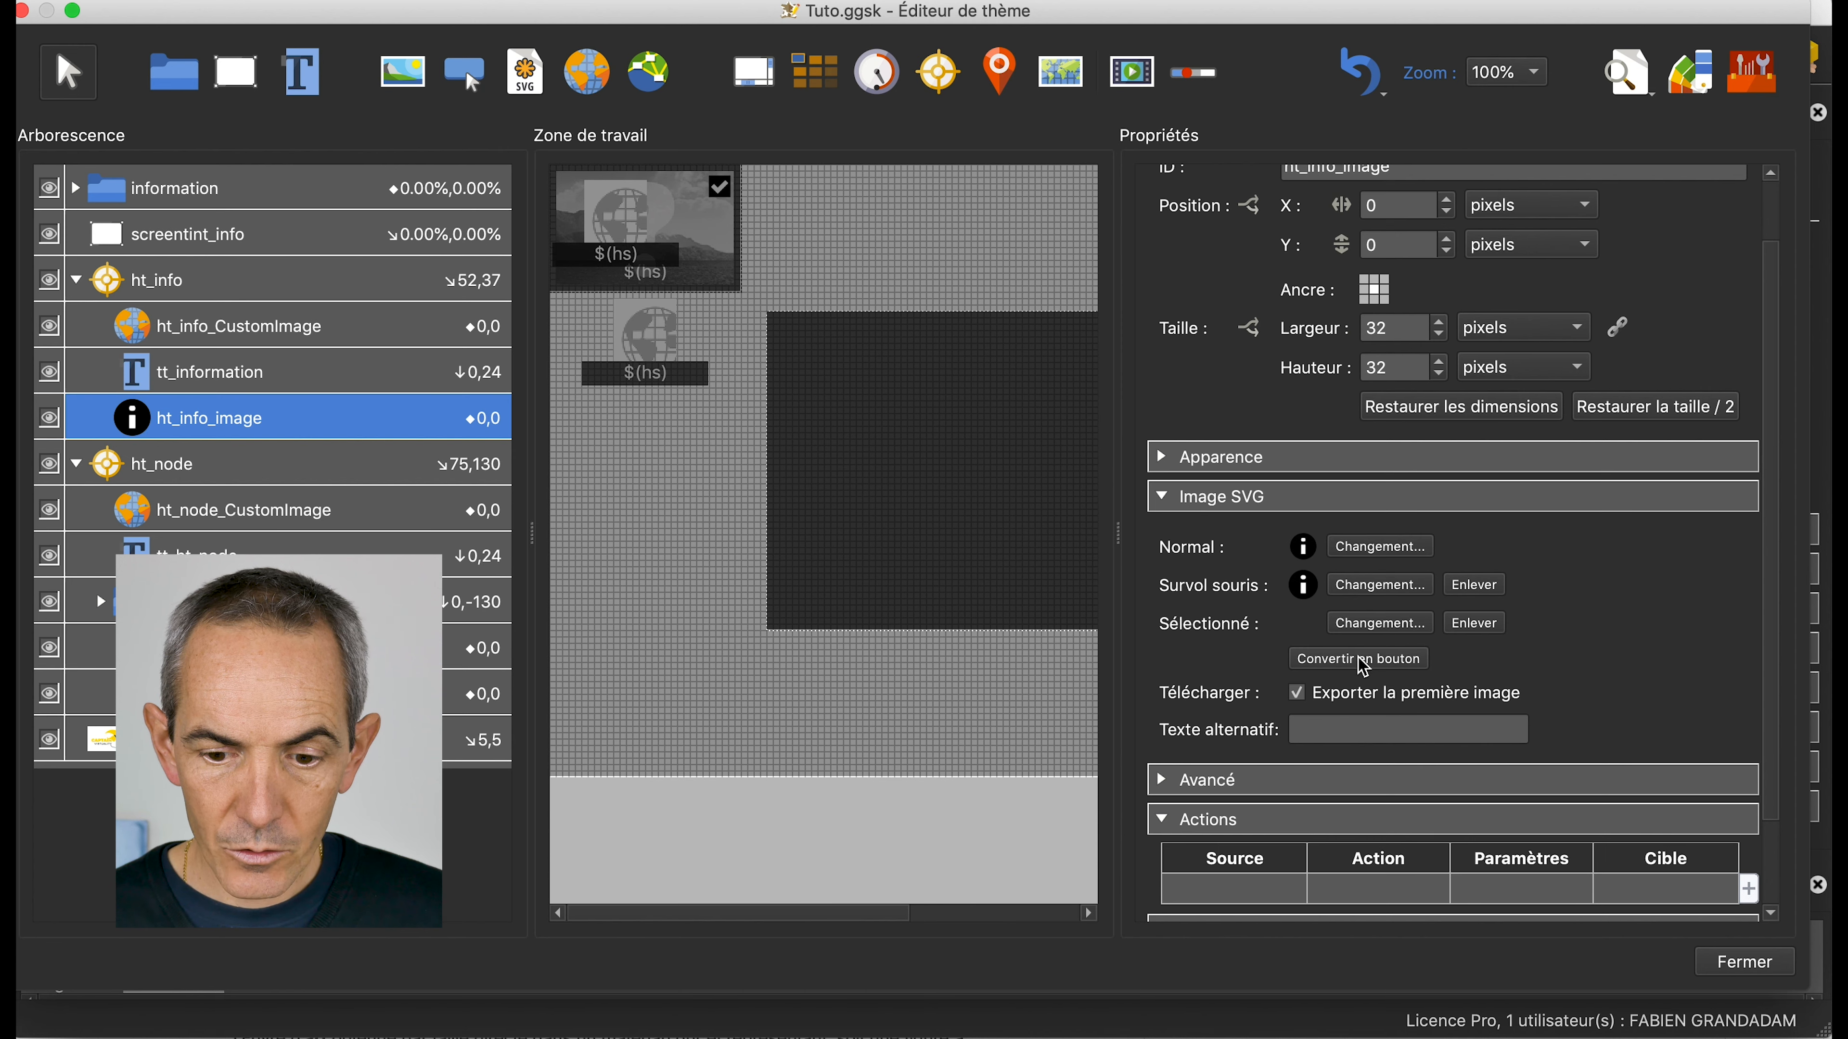
{"action": "left_click", "coordinate": [1360, 660]}
Set both the normal and mouse-over images of ht_info_image to LogoInfo.png from the Icones folder
{"action": "left_click", "coordinate": [1171, 591]}
{"action": "left_click", "coordinate": [1380, 623]}
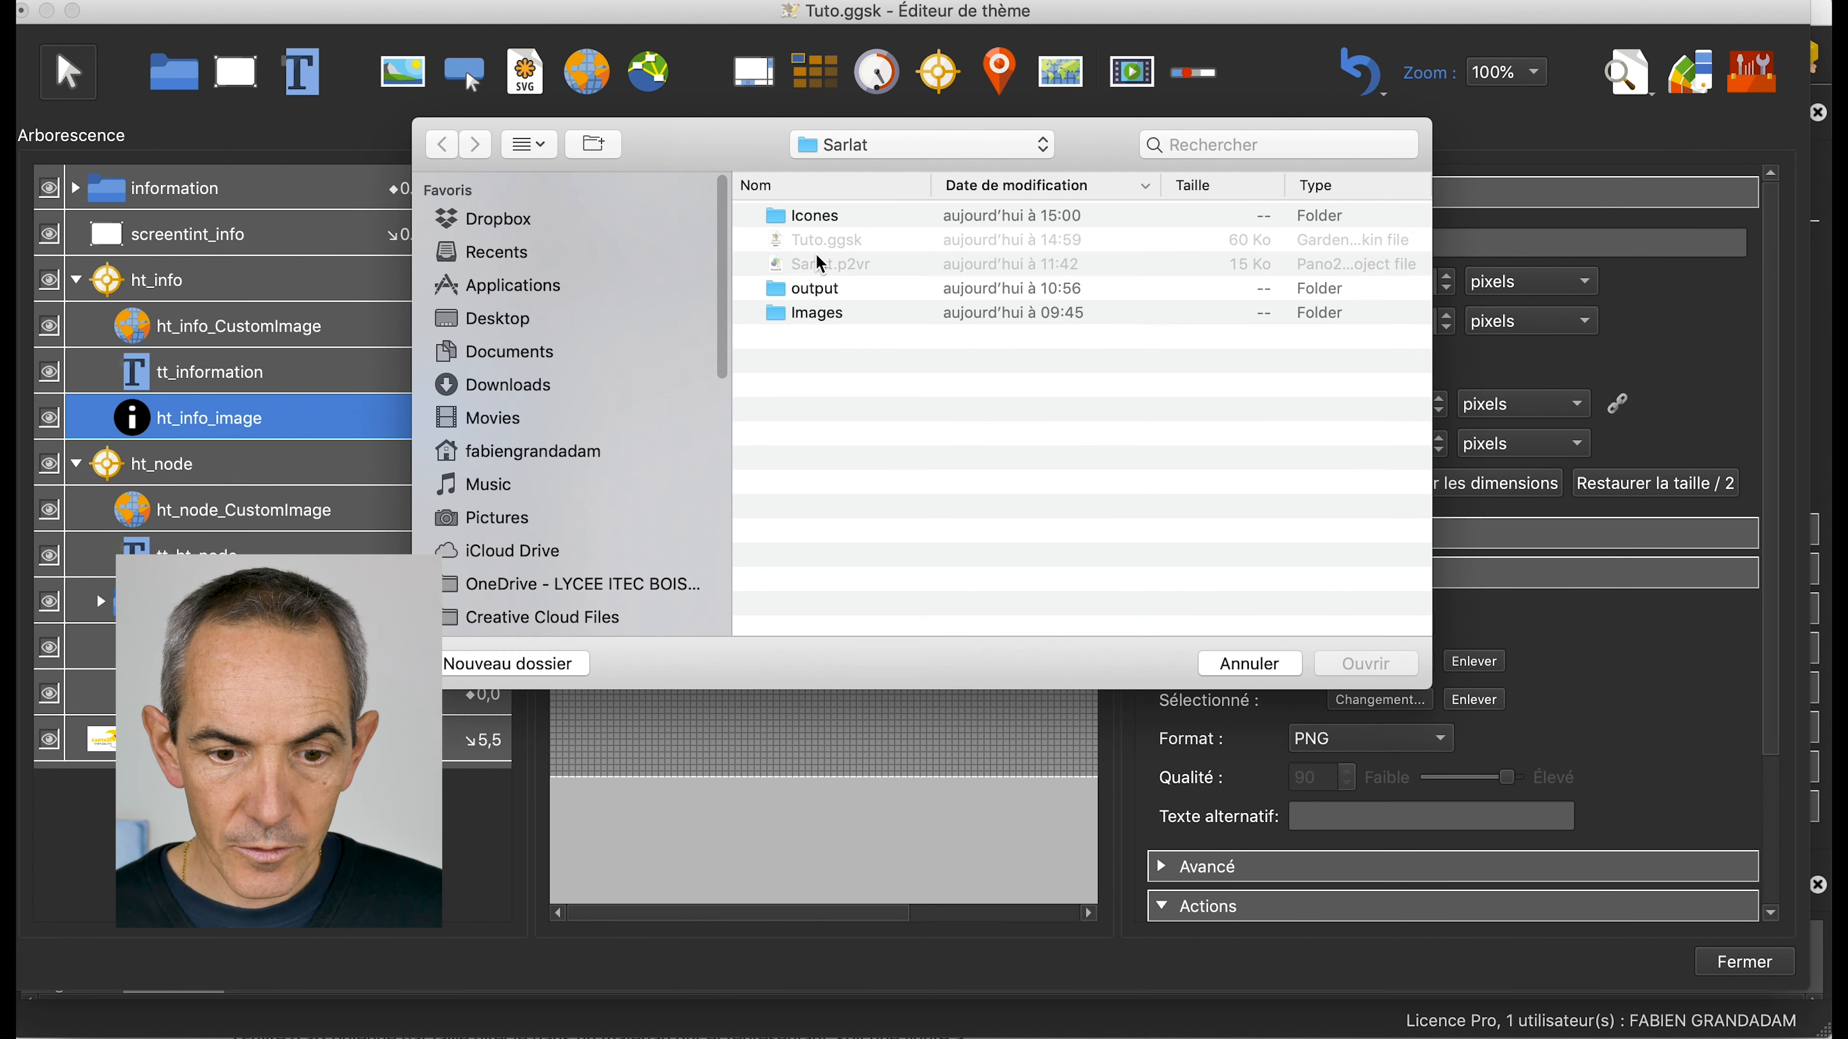
{"action": "double_click", "coordinate": [815, 215]}
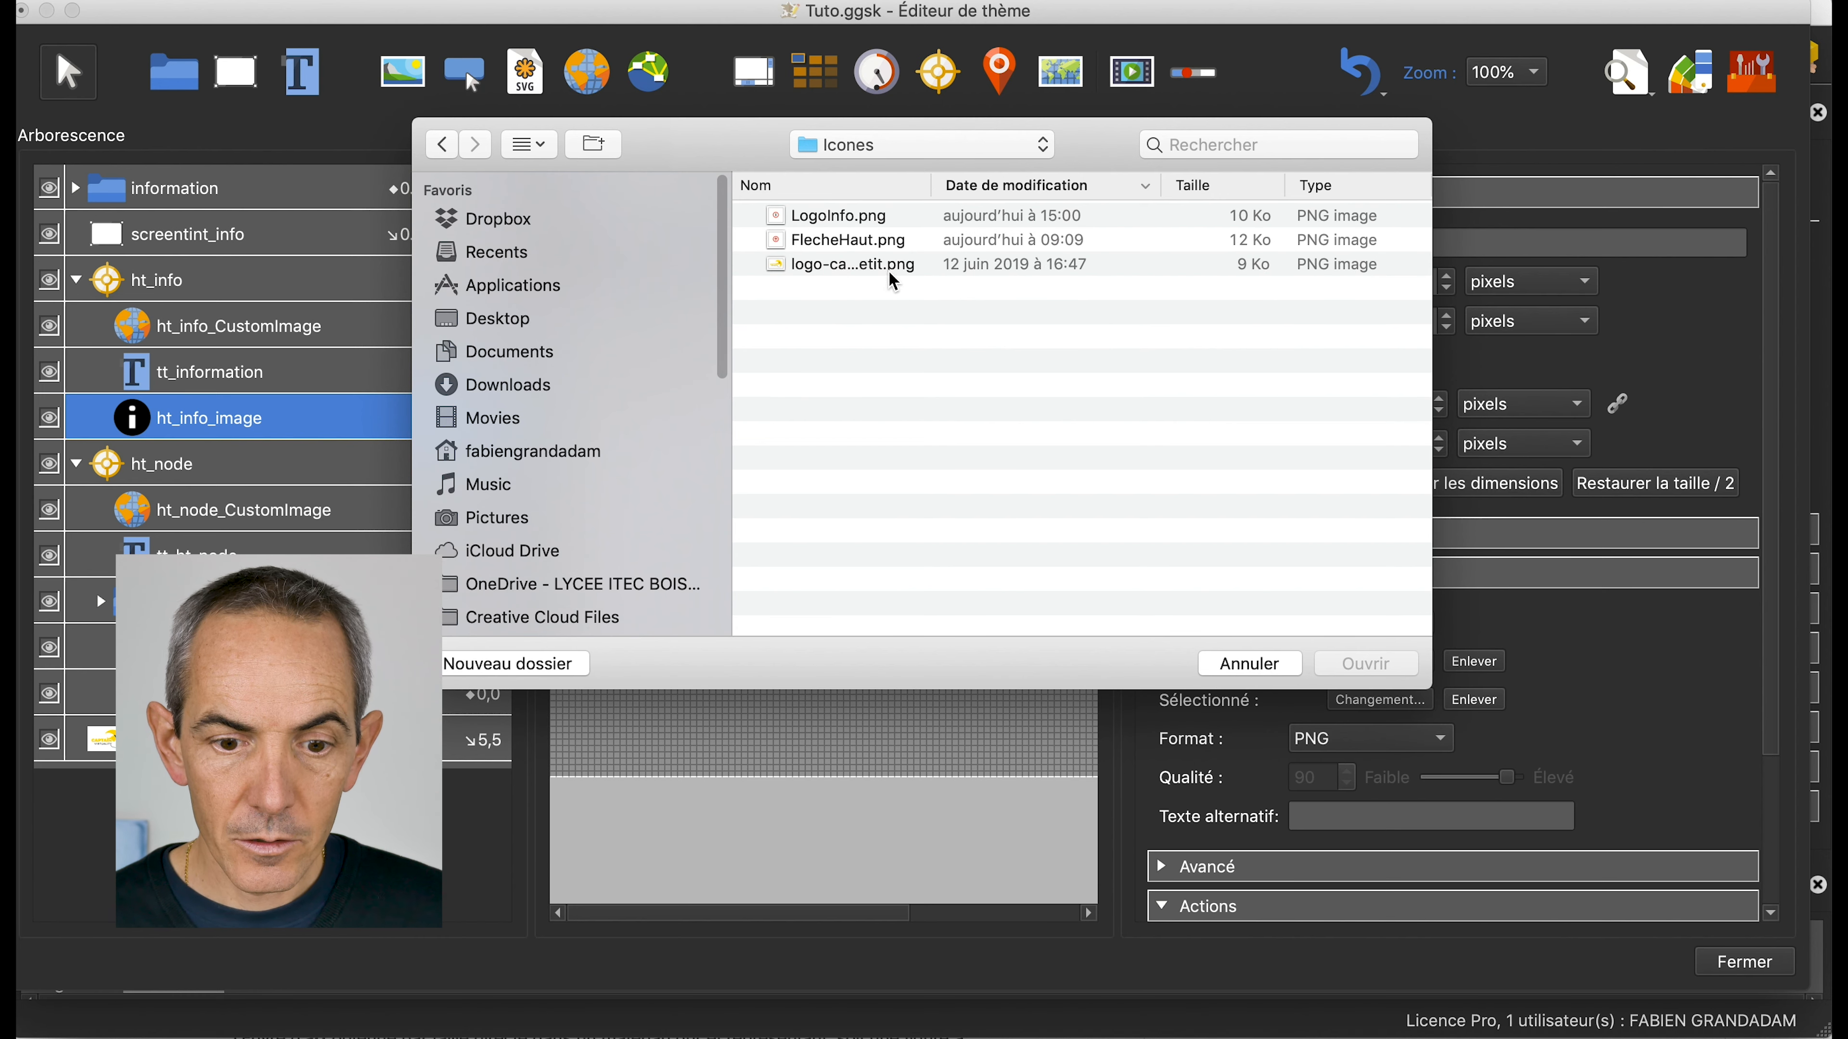
{"action": "left_click", "coordinate": [844, 217]}
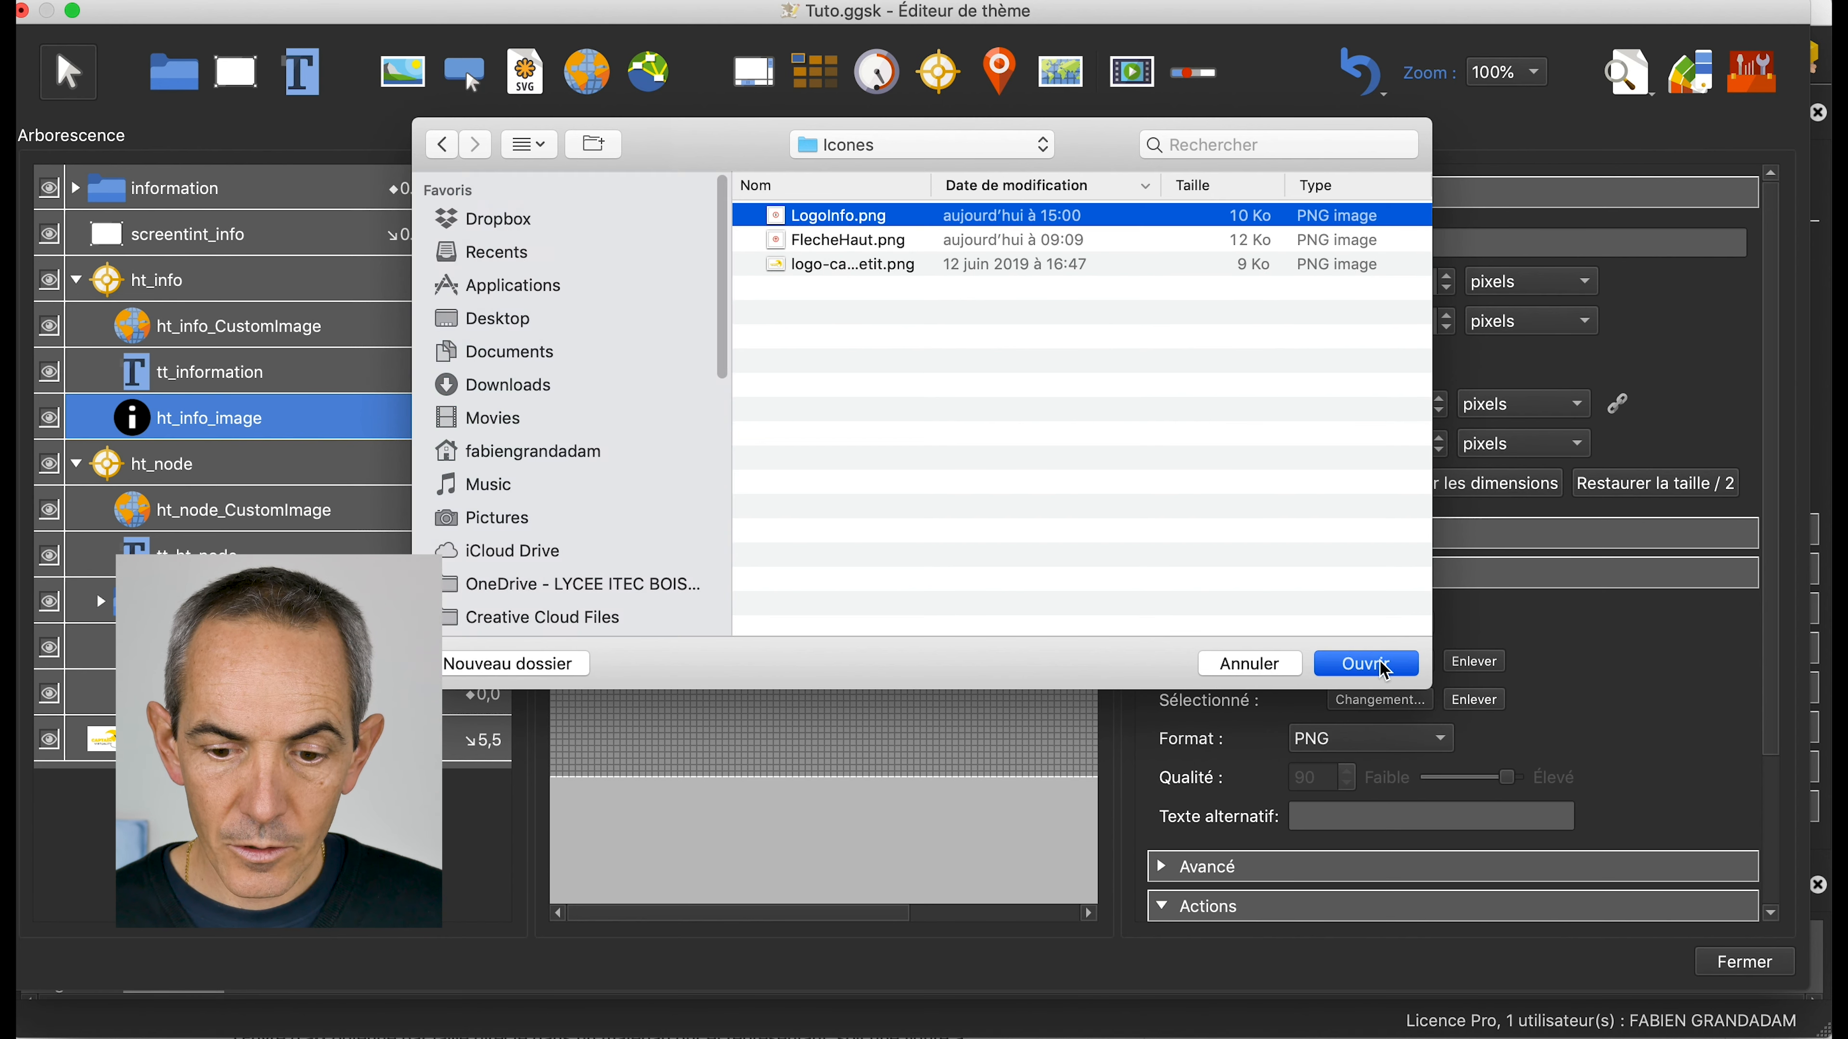
{"action": "left_click", "coordinate": [1385, 669]}
{"action": "left_click", "coordinate": [1382, 662]}
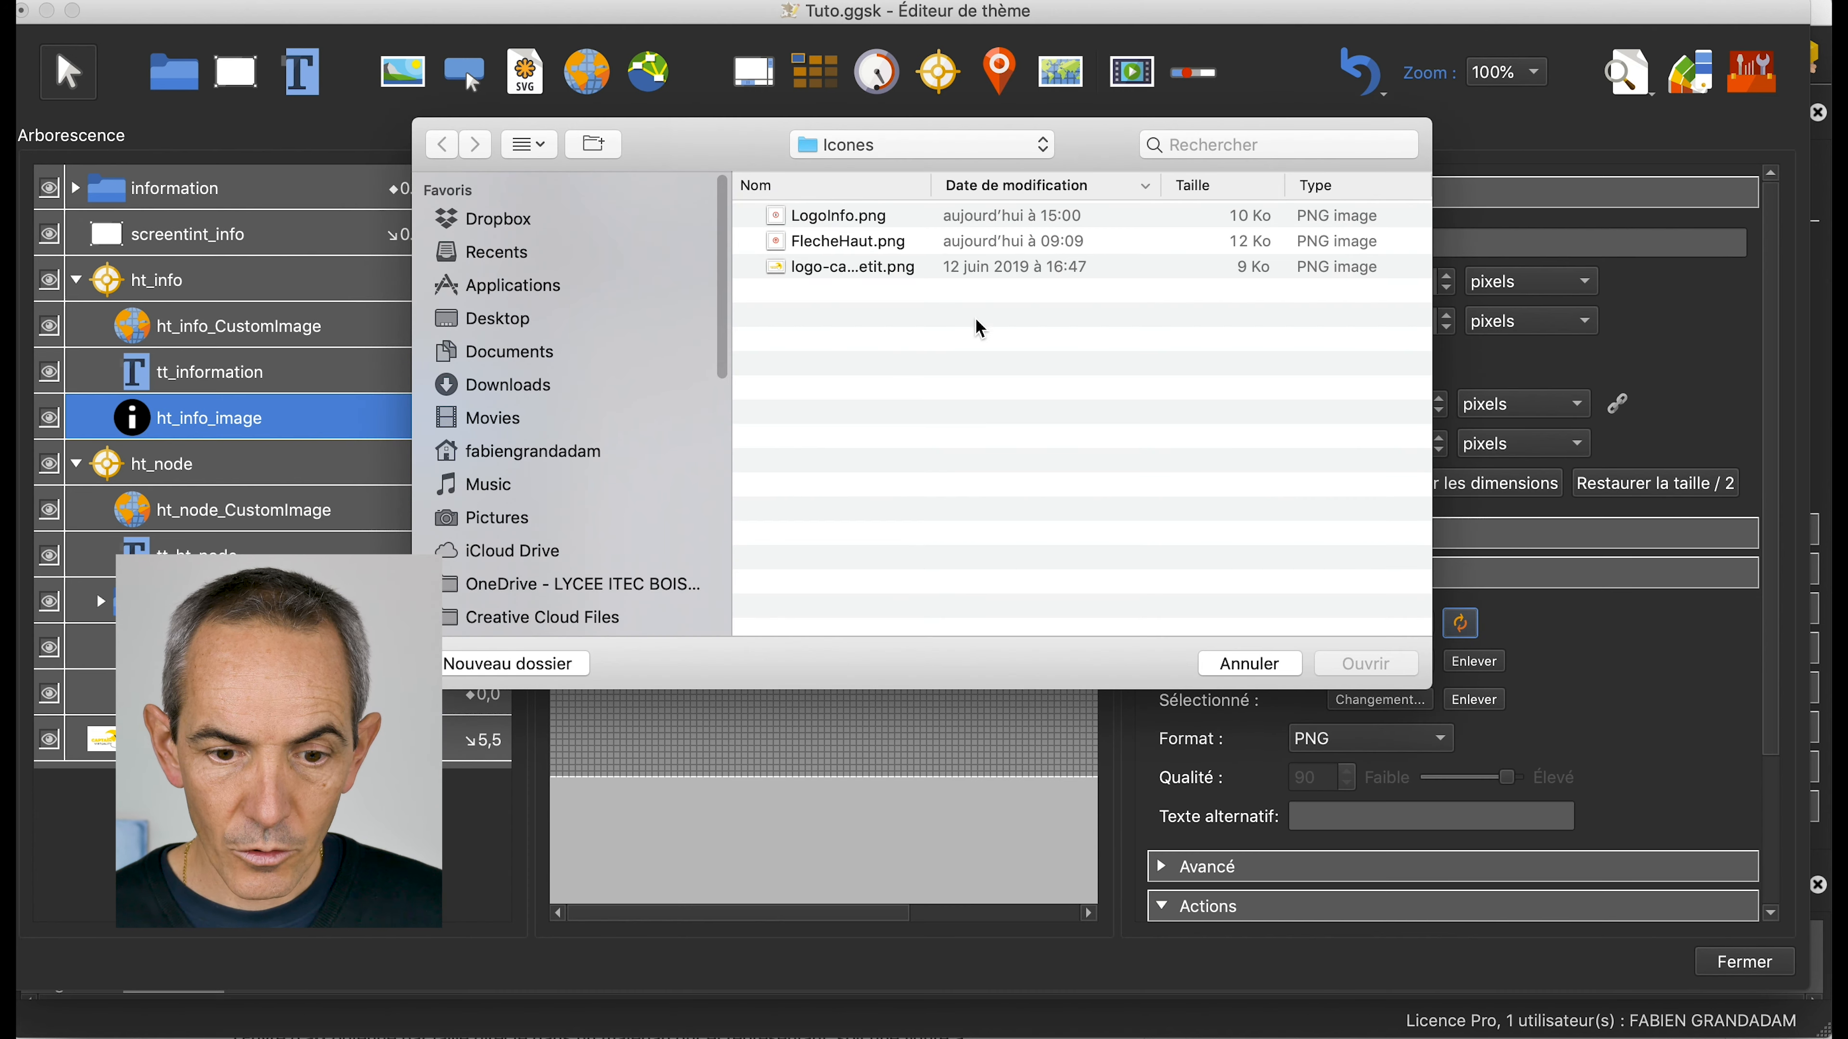
{"action": "left_click", "coordinate": [834, 217]}
{"action": "left_click", "coordinate": [1353, 671]}
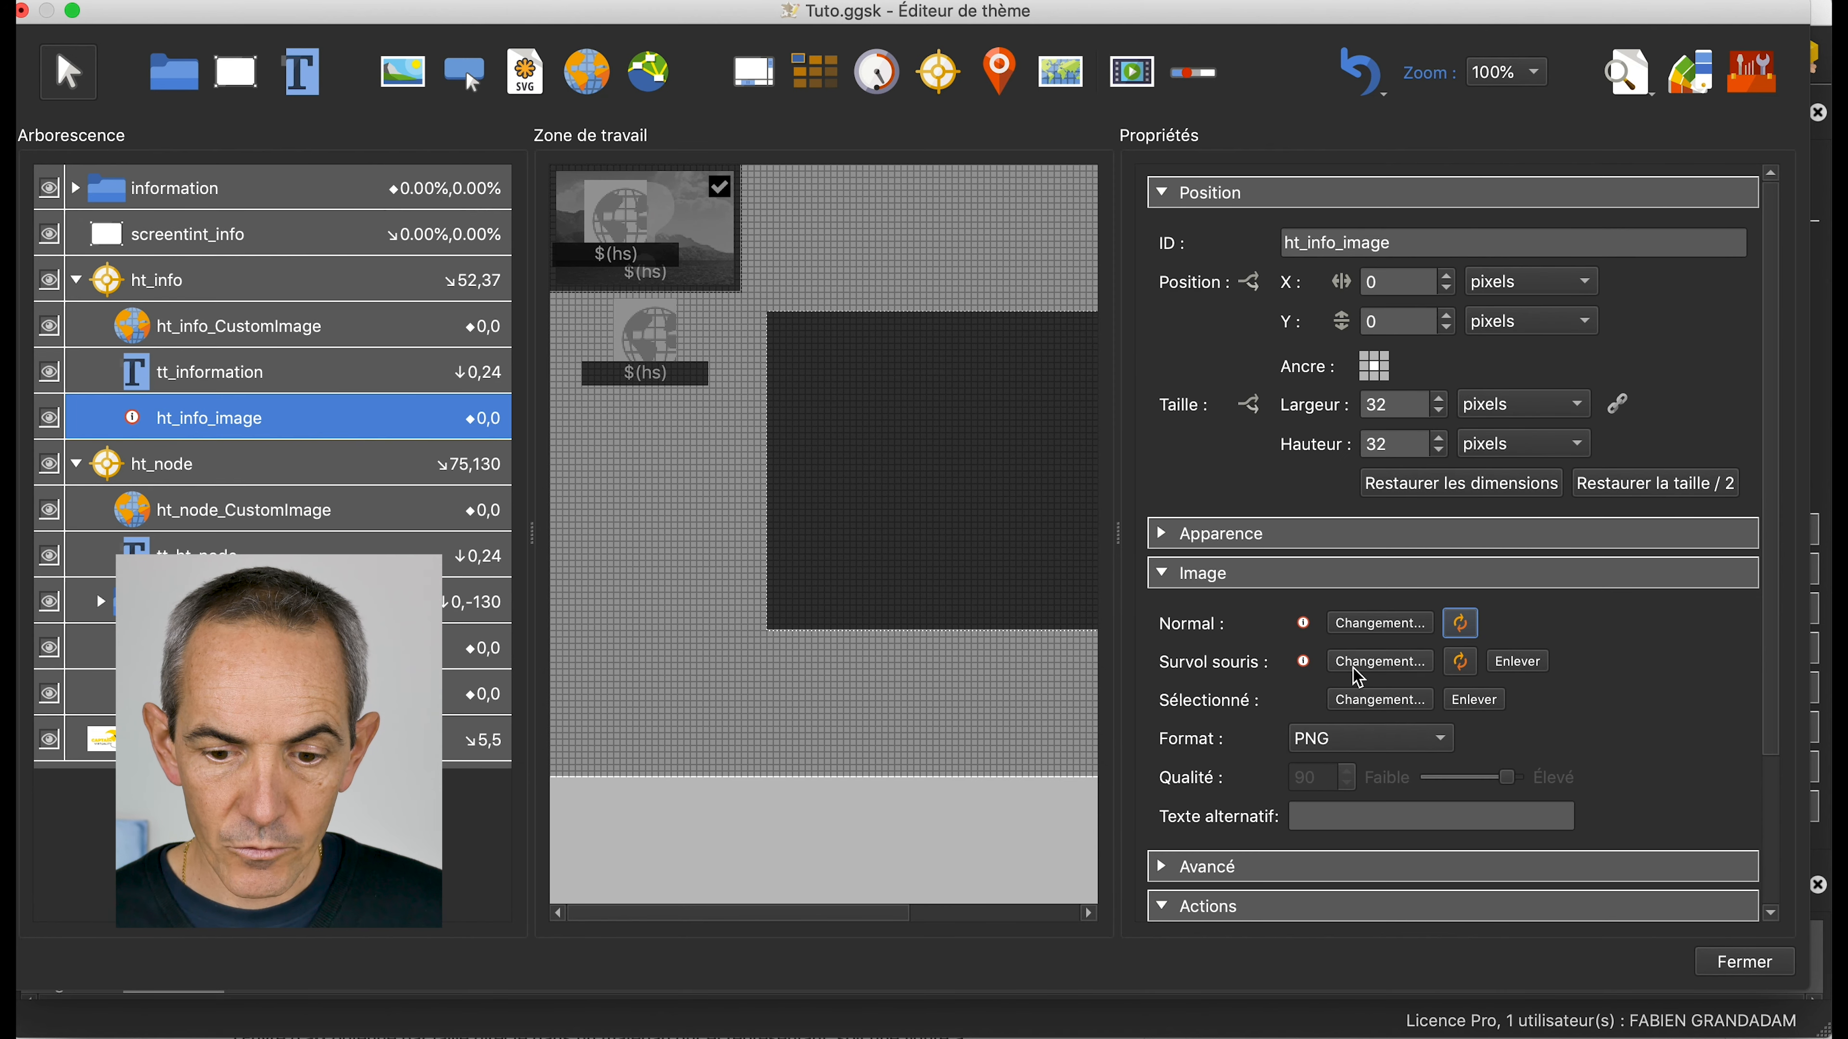
Set the width and height of ht_info_image to 70 pixels, then close the theme editor and save the changes
{"action": "left_click", "coordinate": [1673, 908]}
{"action": "left_click", "coordinate": [1360, 421]}
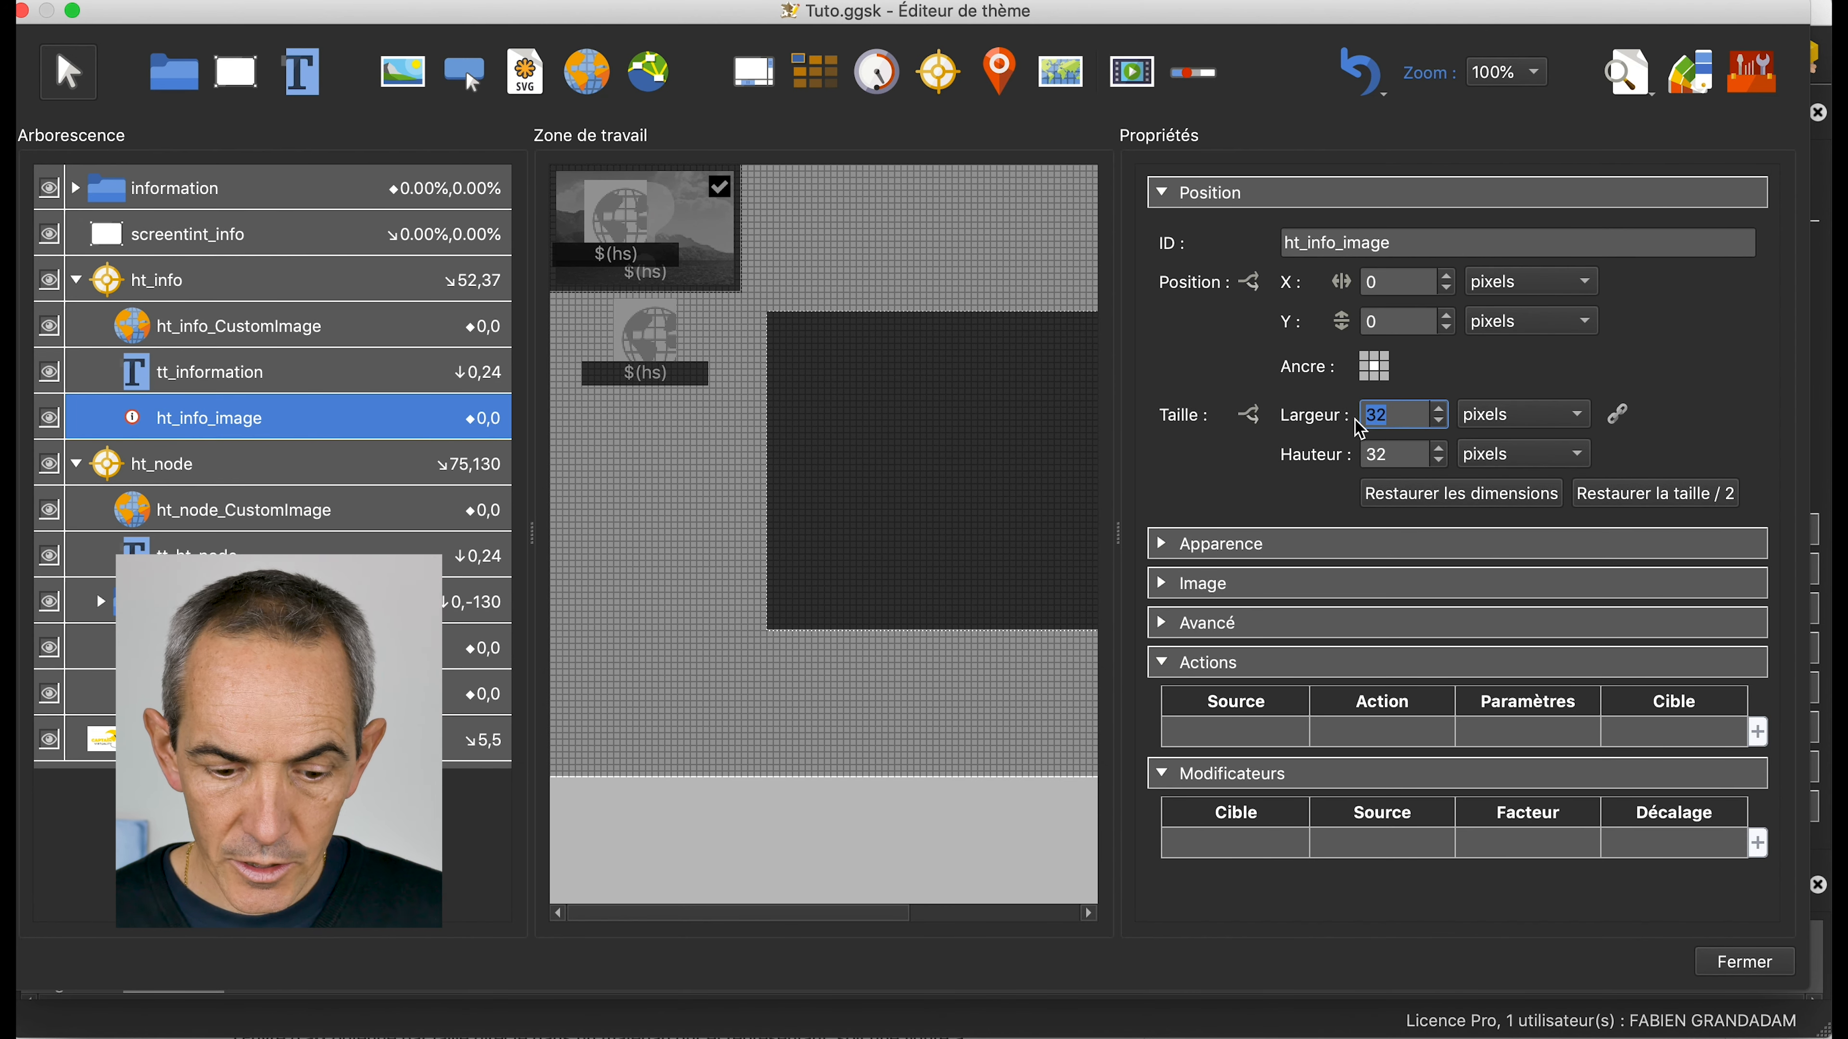
{"action": "type", "text": "70"}
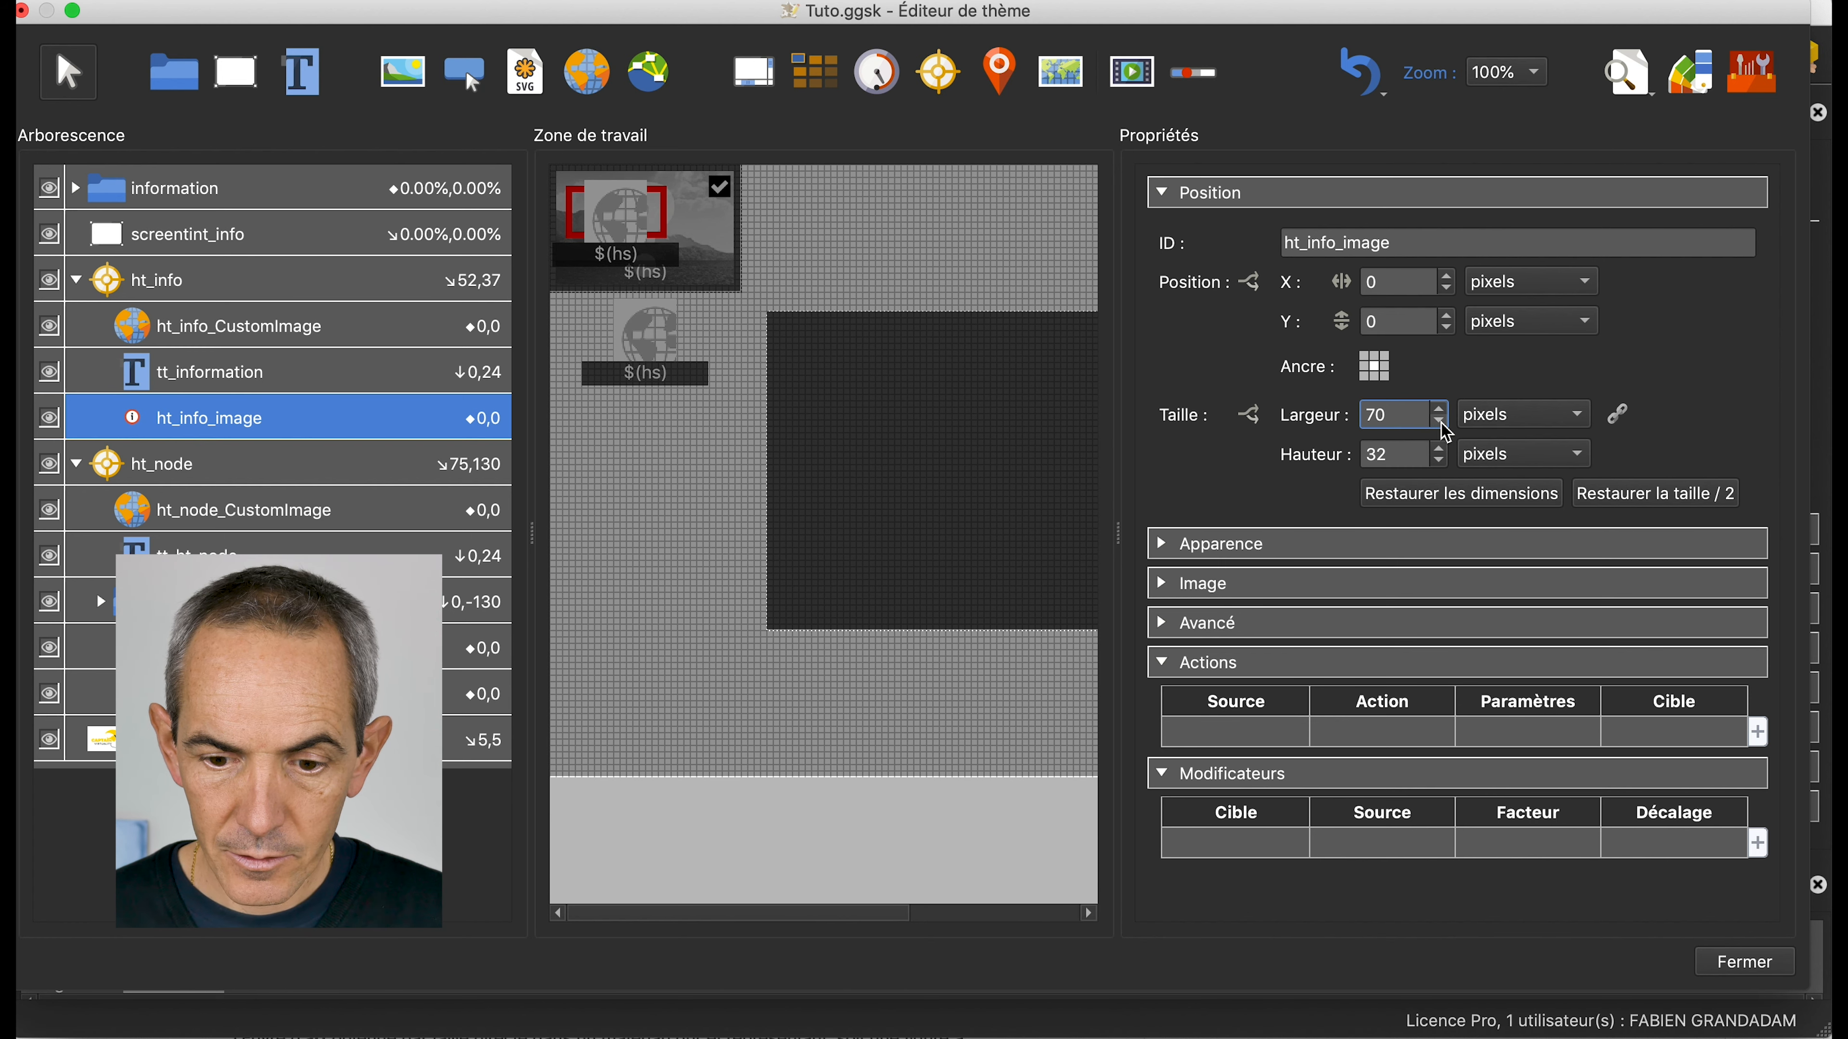
{"action": "left_click", "coordinate": [1355, 459]}
{"action": "type", "text": "70"}
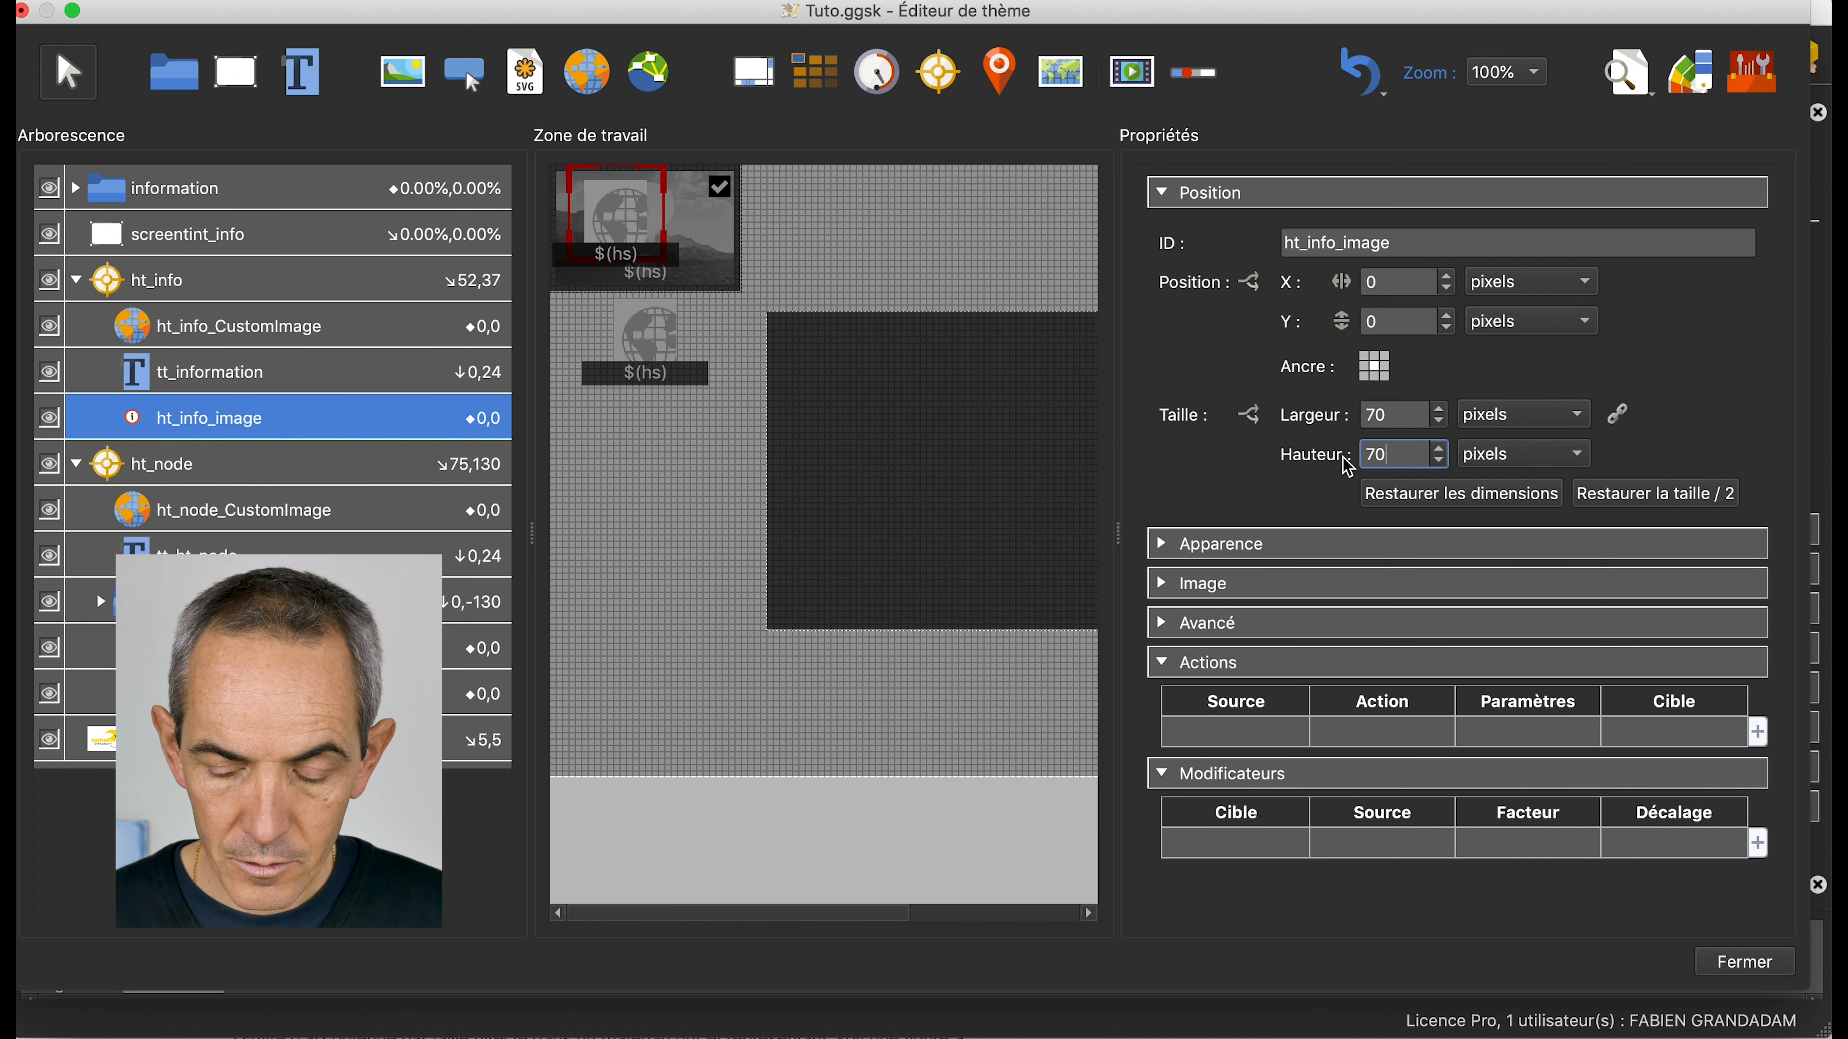
{"action": "left_click", "coordinate": [1760, 968]}
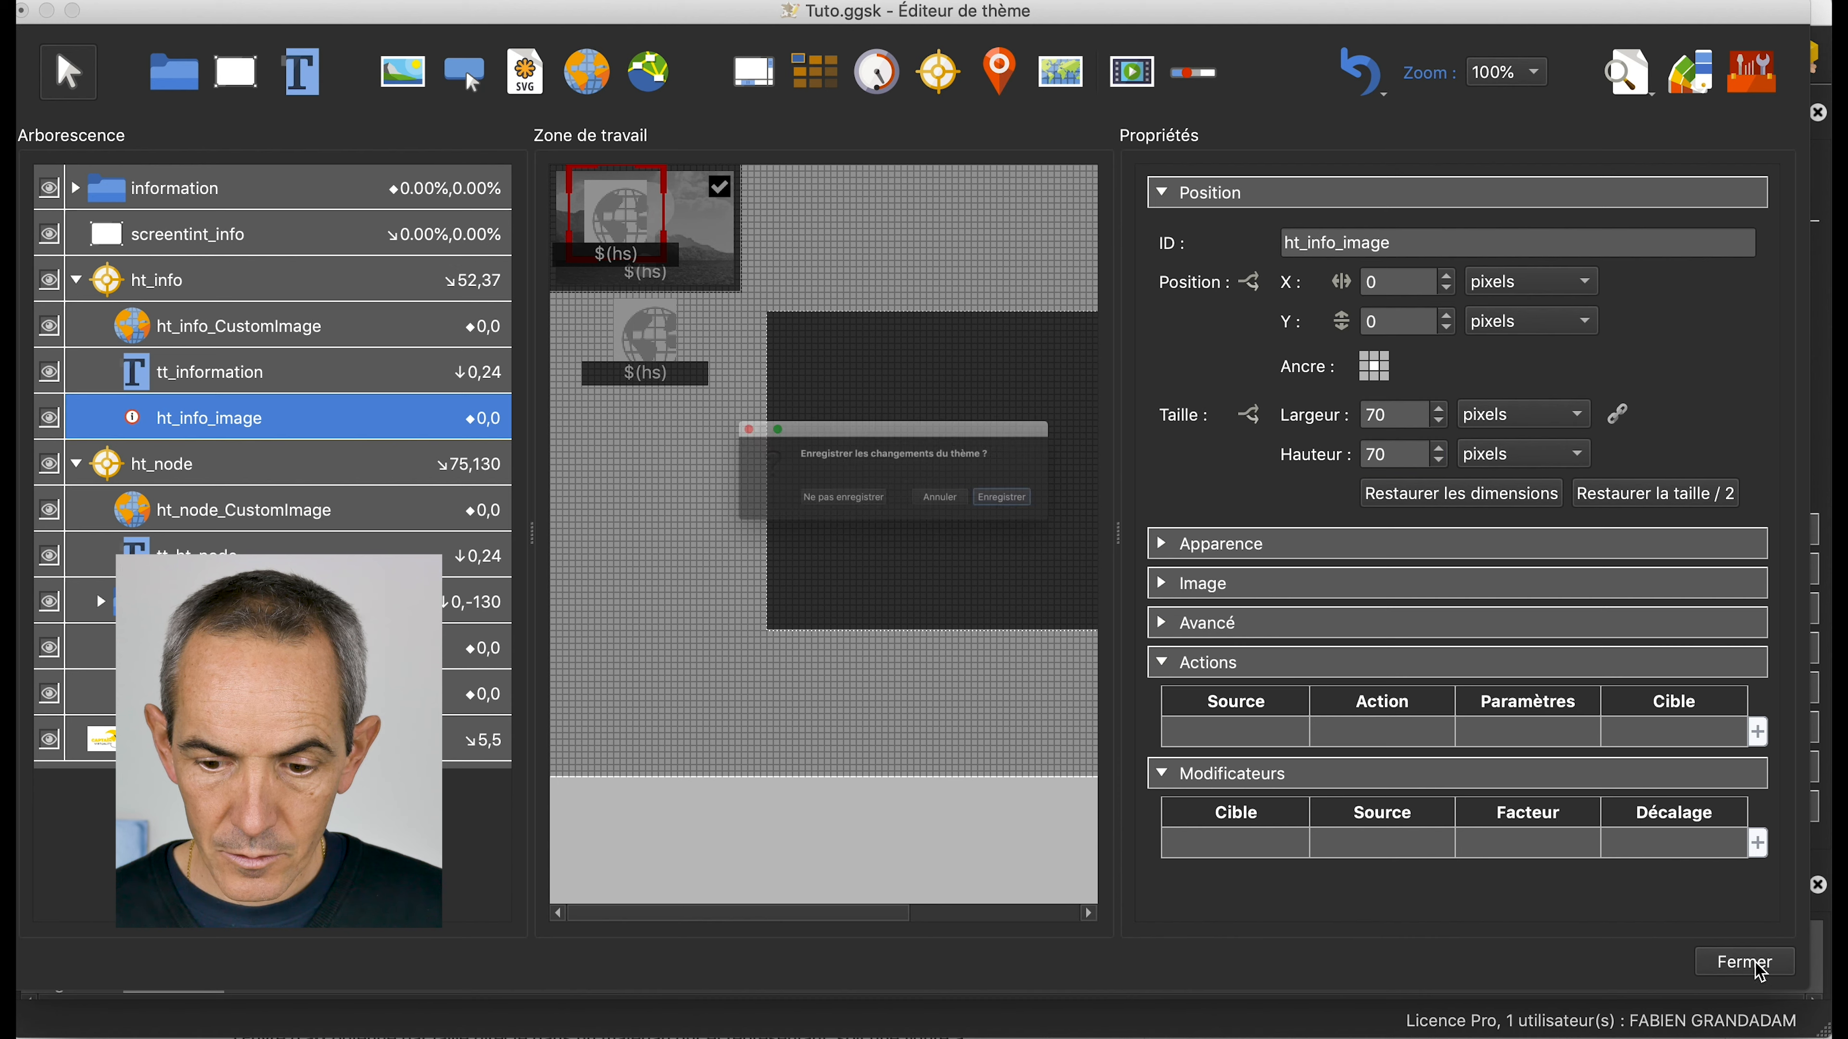
{"action": "left_click", "coordinate": [1087, 518]}
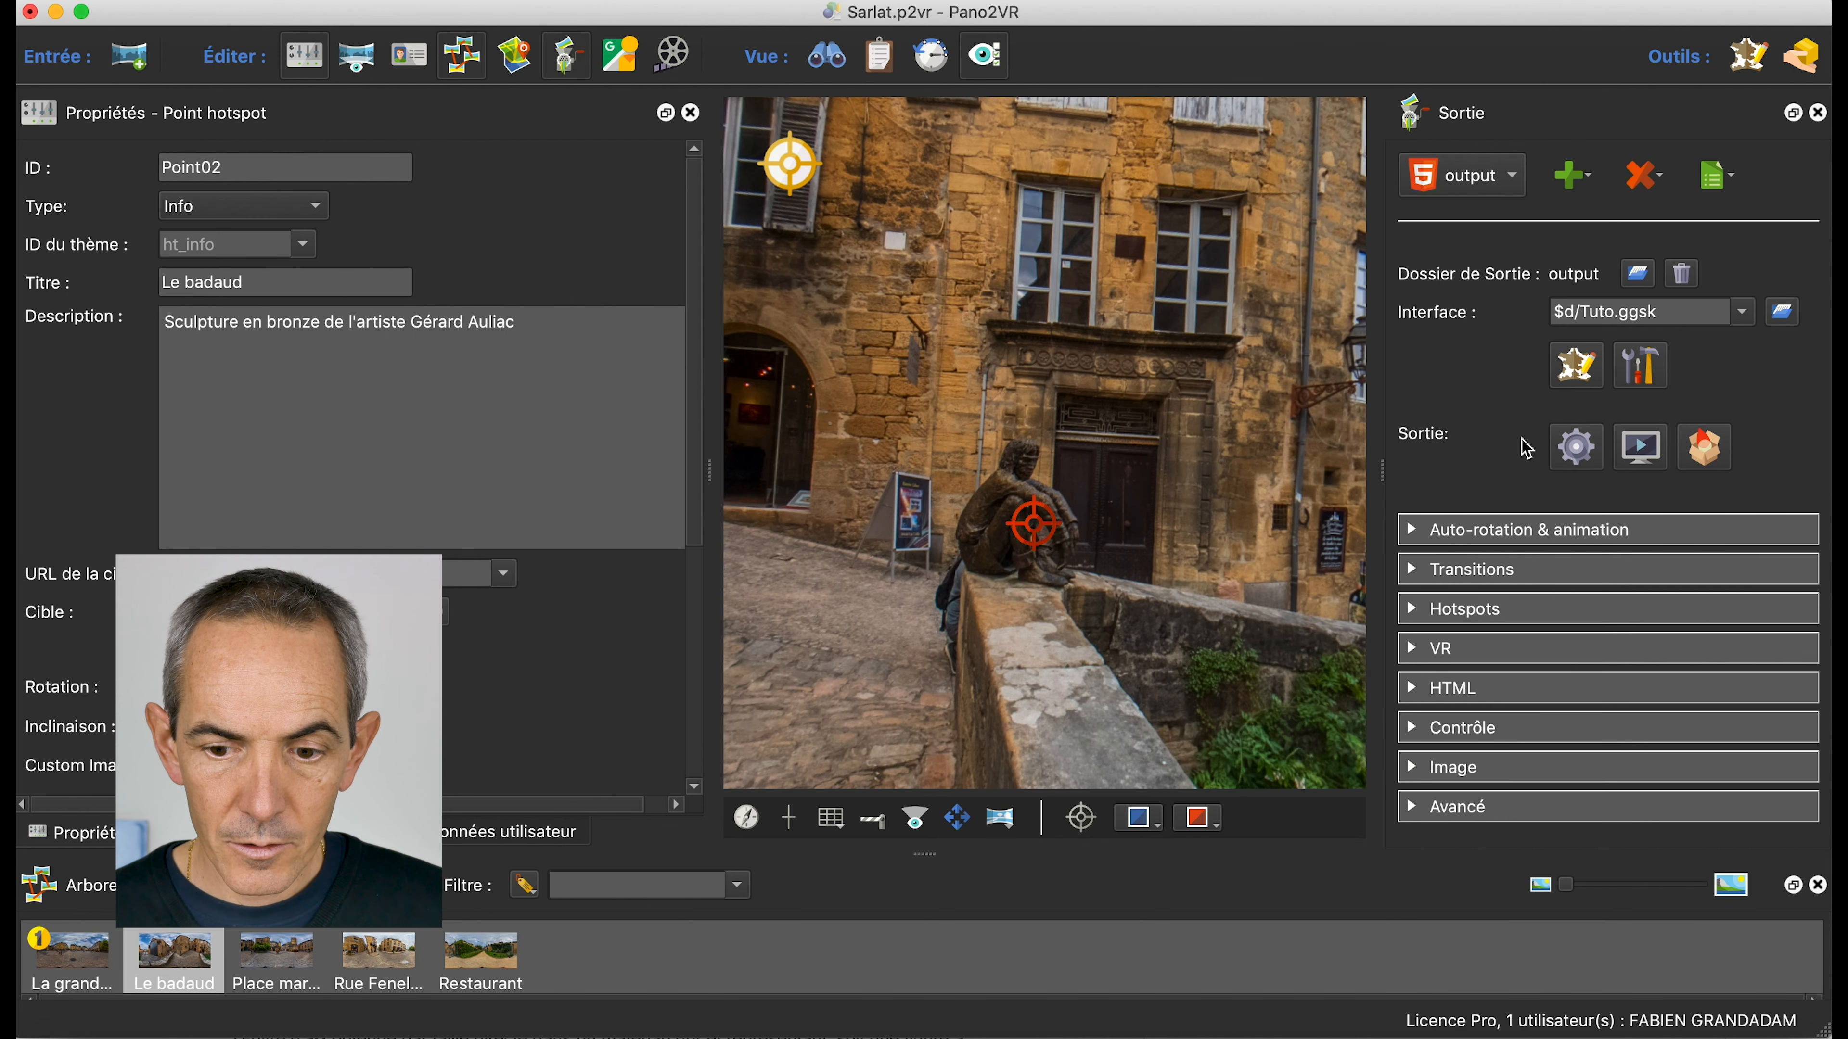
Regenerate the output, go to the Le badaud panorama in the browser preview, and open and close the statue's information popup
{"action": "left_click", "coordinate": [1577, 446]}
{"action": "left_click", "coordinate": [1095, 535]}
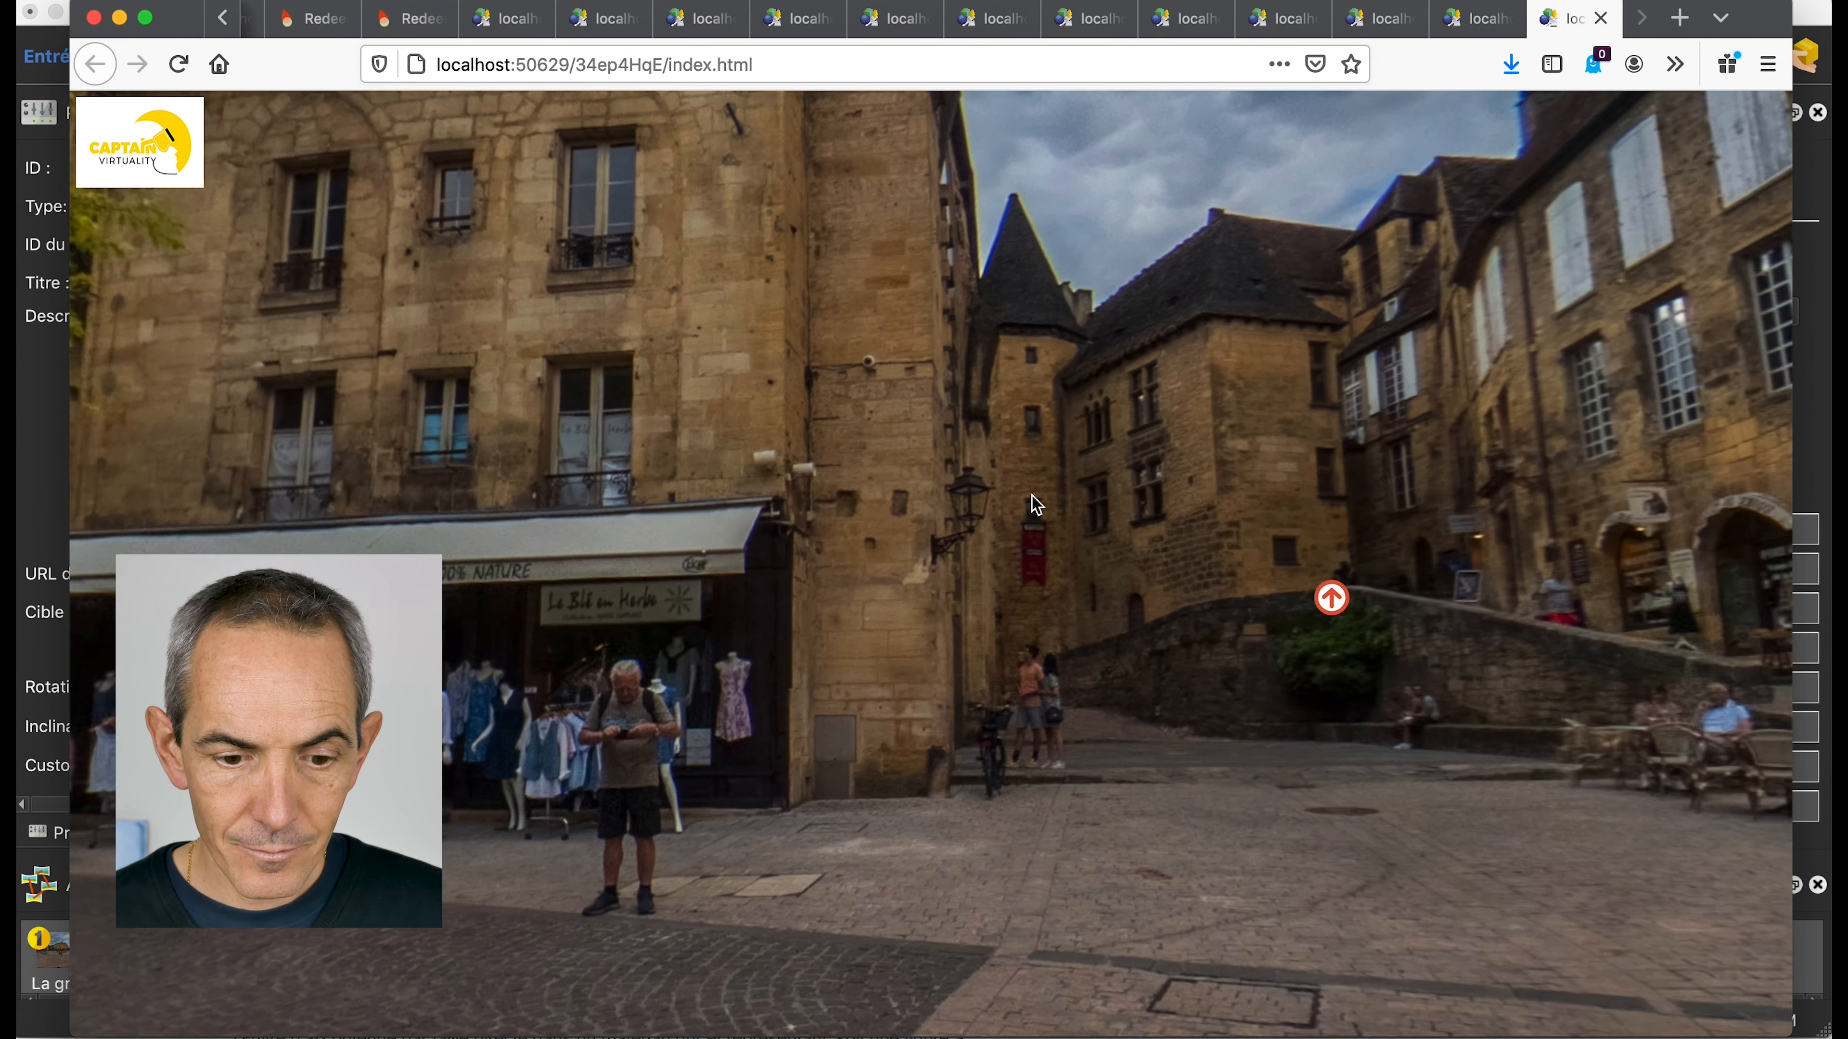
{"action": "left_click", "coordinate": [1354, 597]}
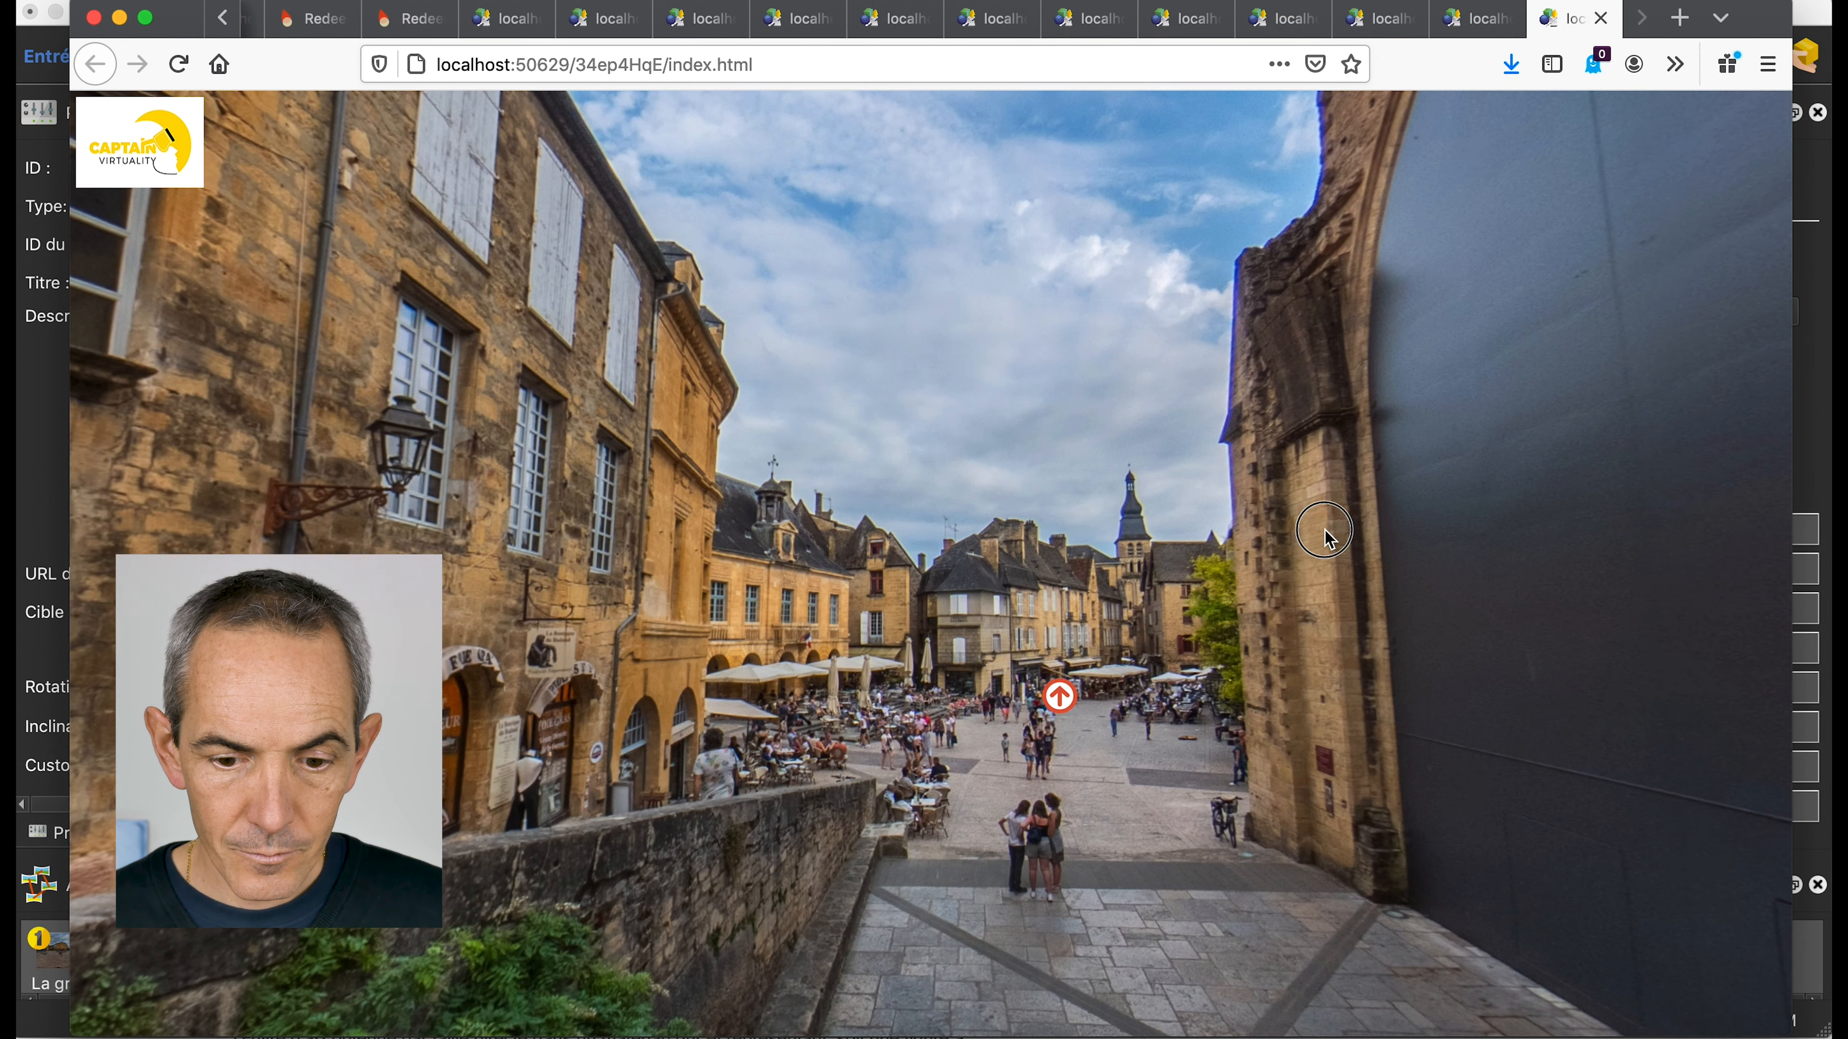
{"action": "left_click_drag", "start_coordinate": [1324, 530], "coordinate": [895, 604]}
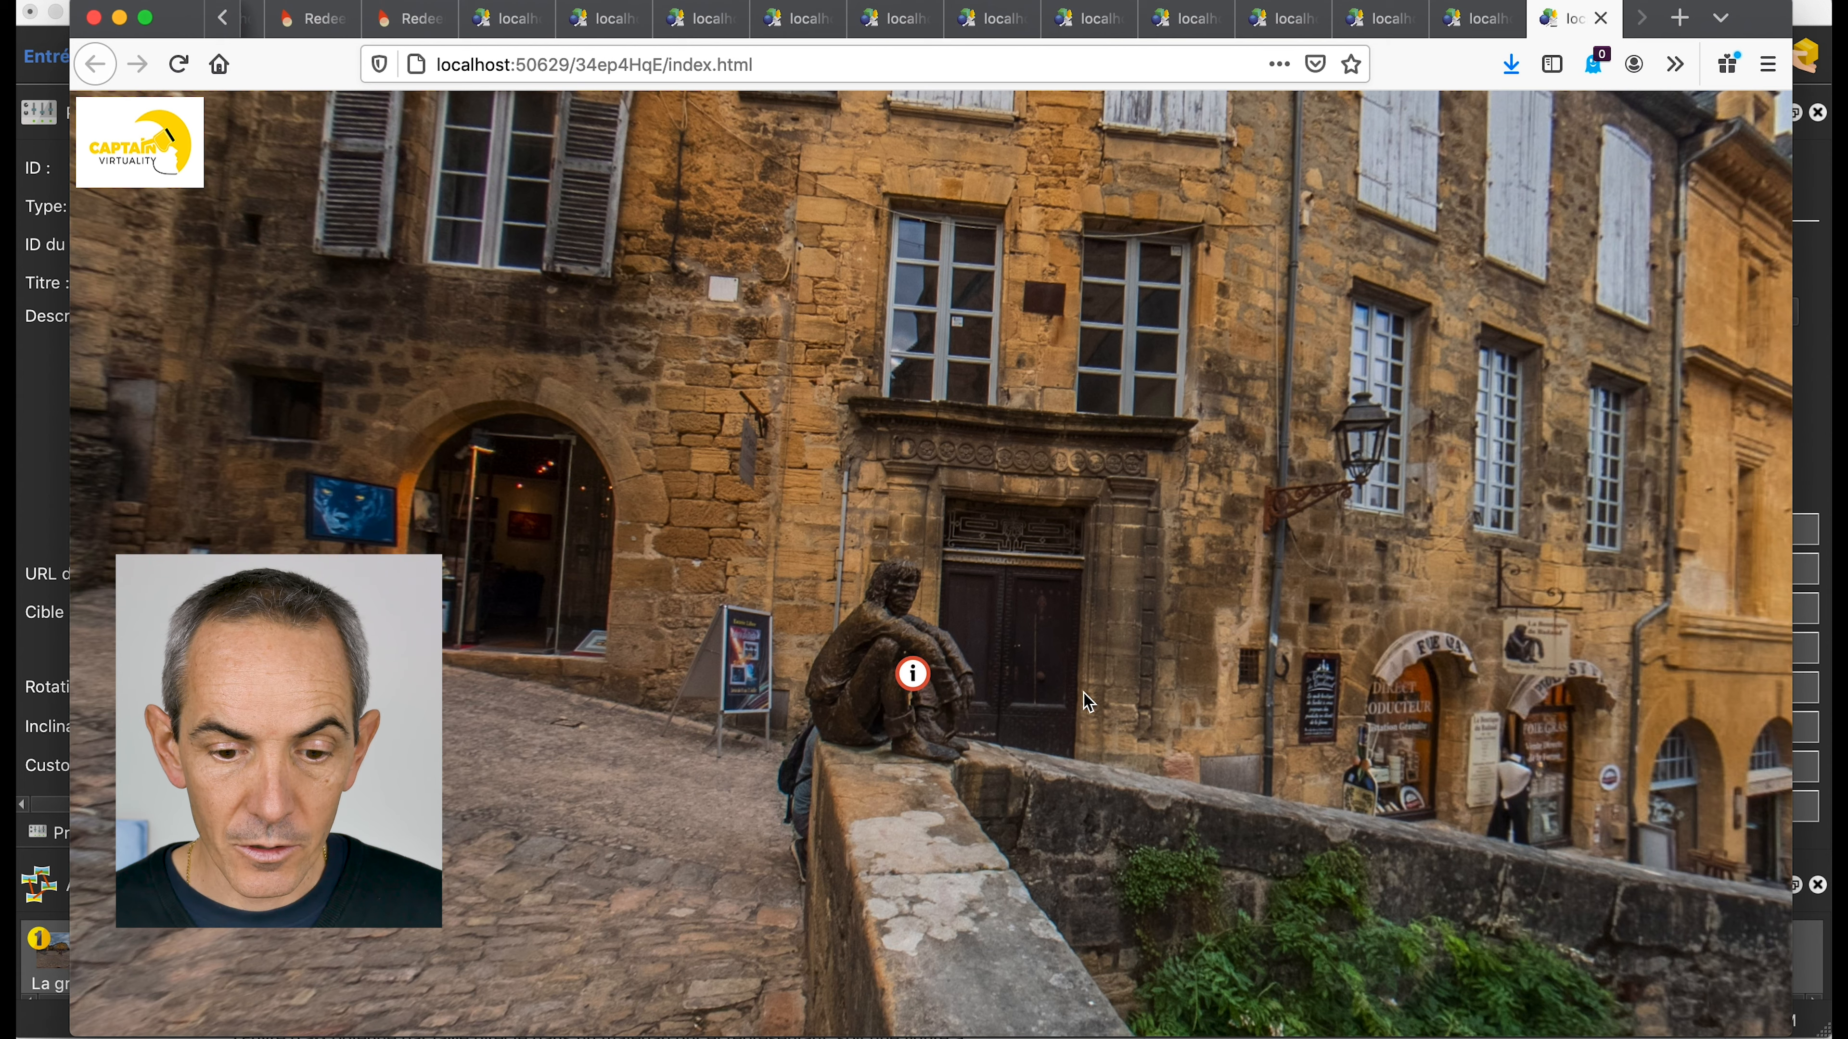
{"action": "left_click", "coordinate": [921, 676]}
{"action": "left_click", "coordinate": [1095, 431]}
{"action": "left_click_drag", "start_coordinate": [1124, 557], "coordinate": [699, 575]}
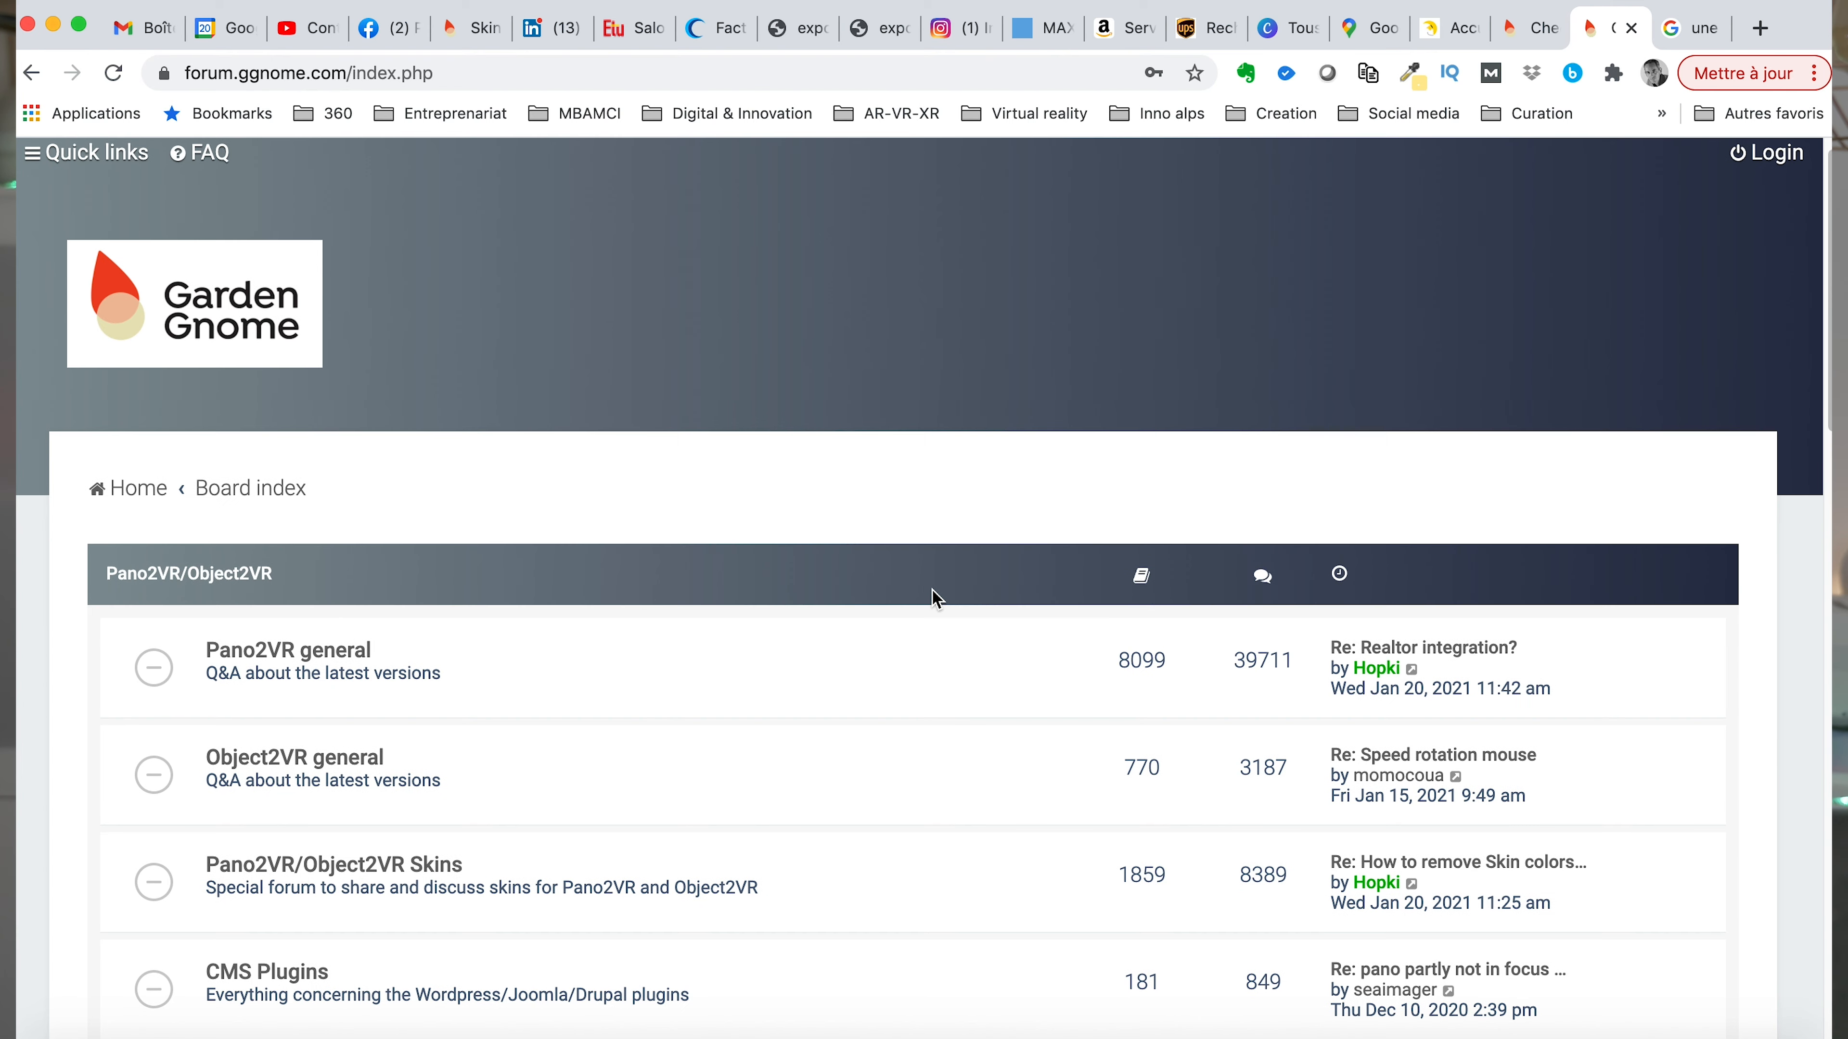
In the Garden Gnome forum's Pano2VR/Object2VR Skins section, open the Components Index topic and examine the list of Pano2VR 6 components
{"action": "scroll", "coordinate": [933, 601], "scroll_direction": "up", "scroll_amount": 2}
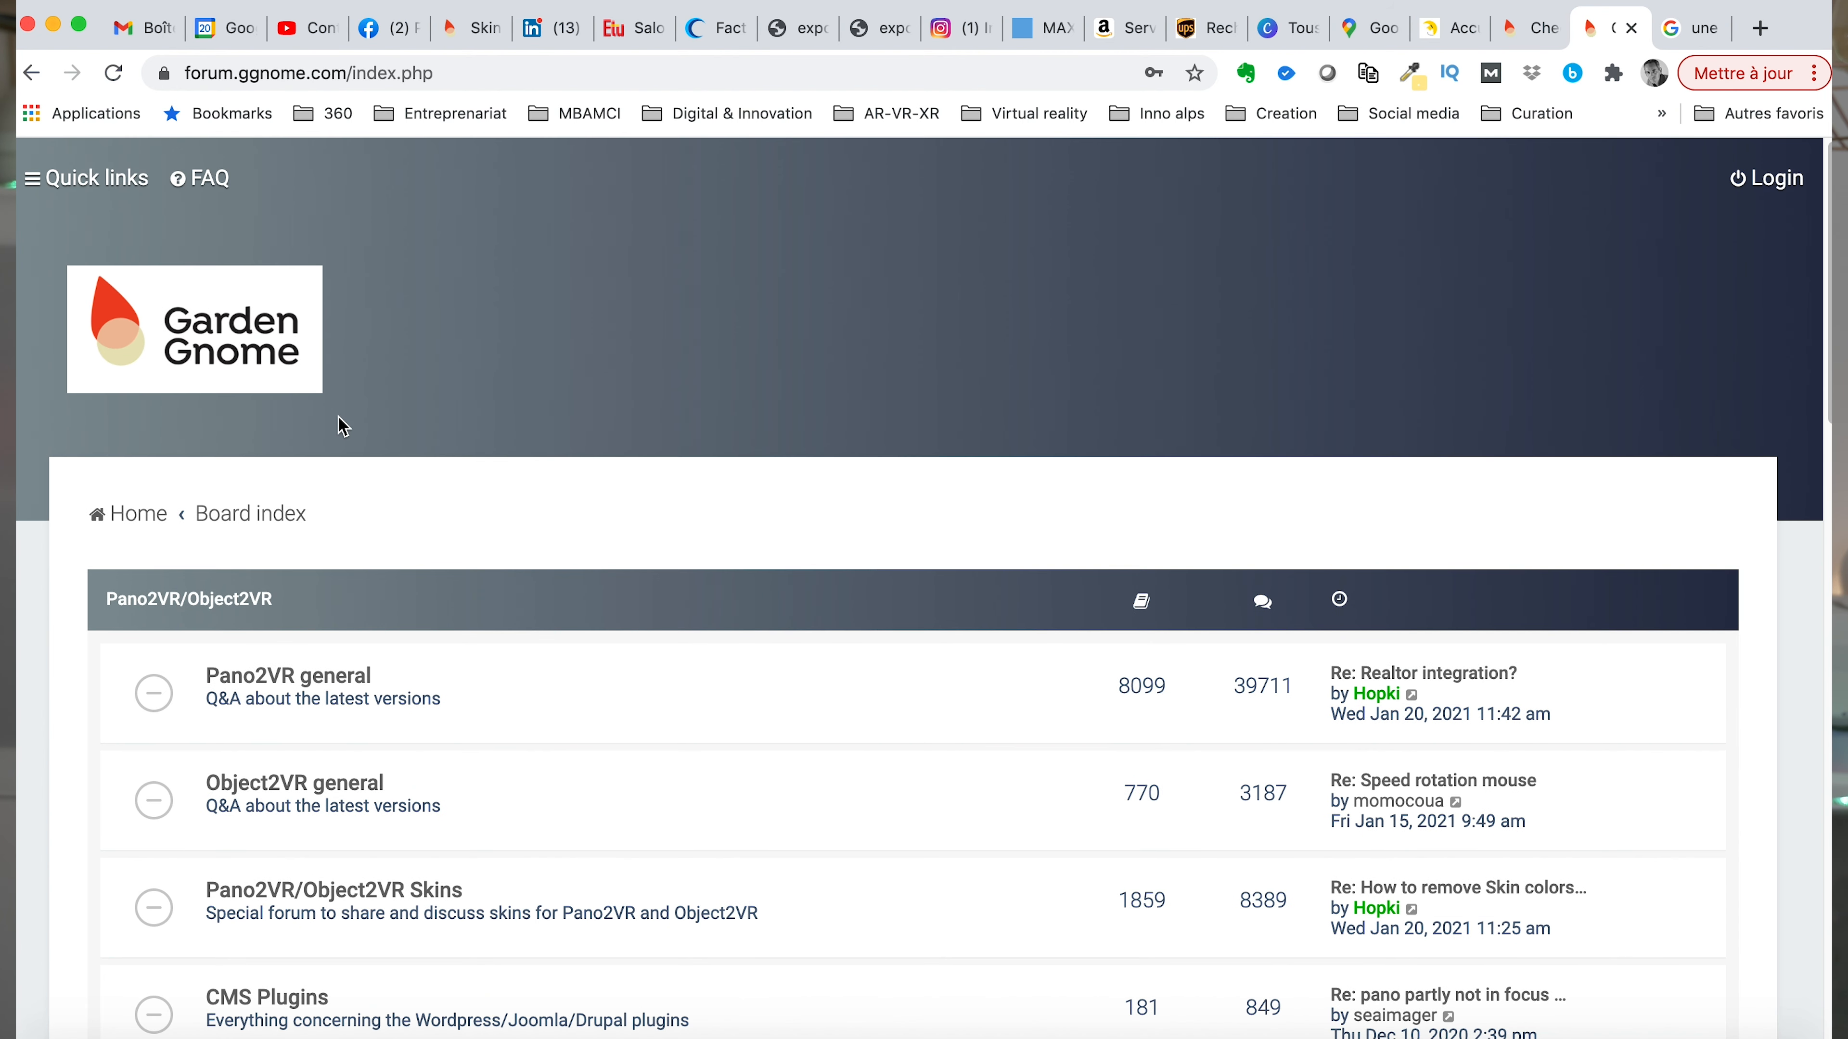
{"action": "scroll", "coordinate": [434, 637], "scroll_direction": "down", "scroll_amount": 2}
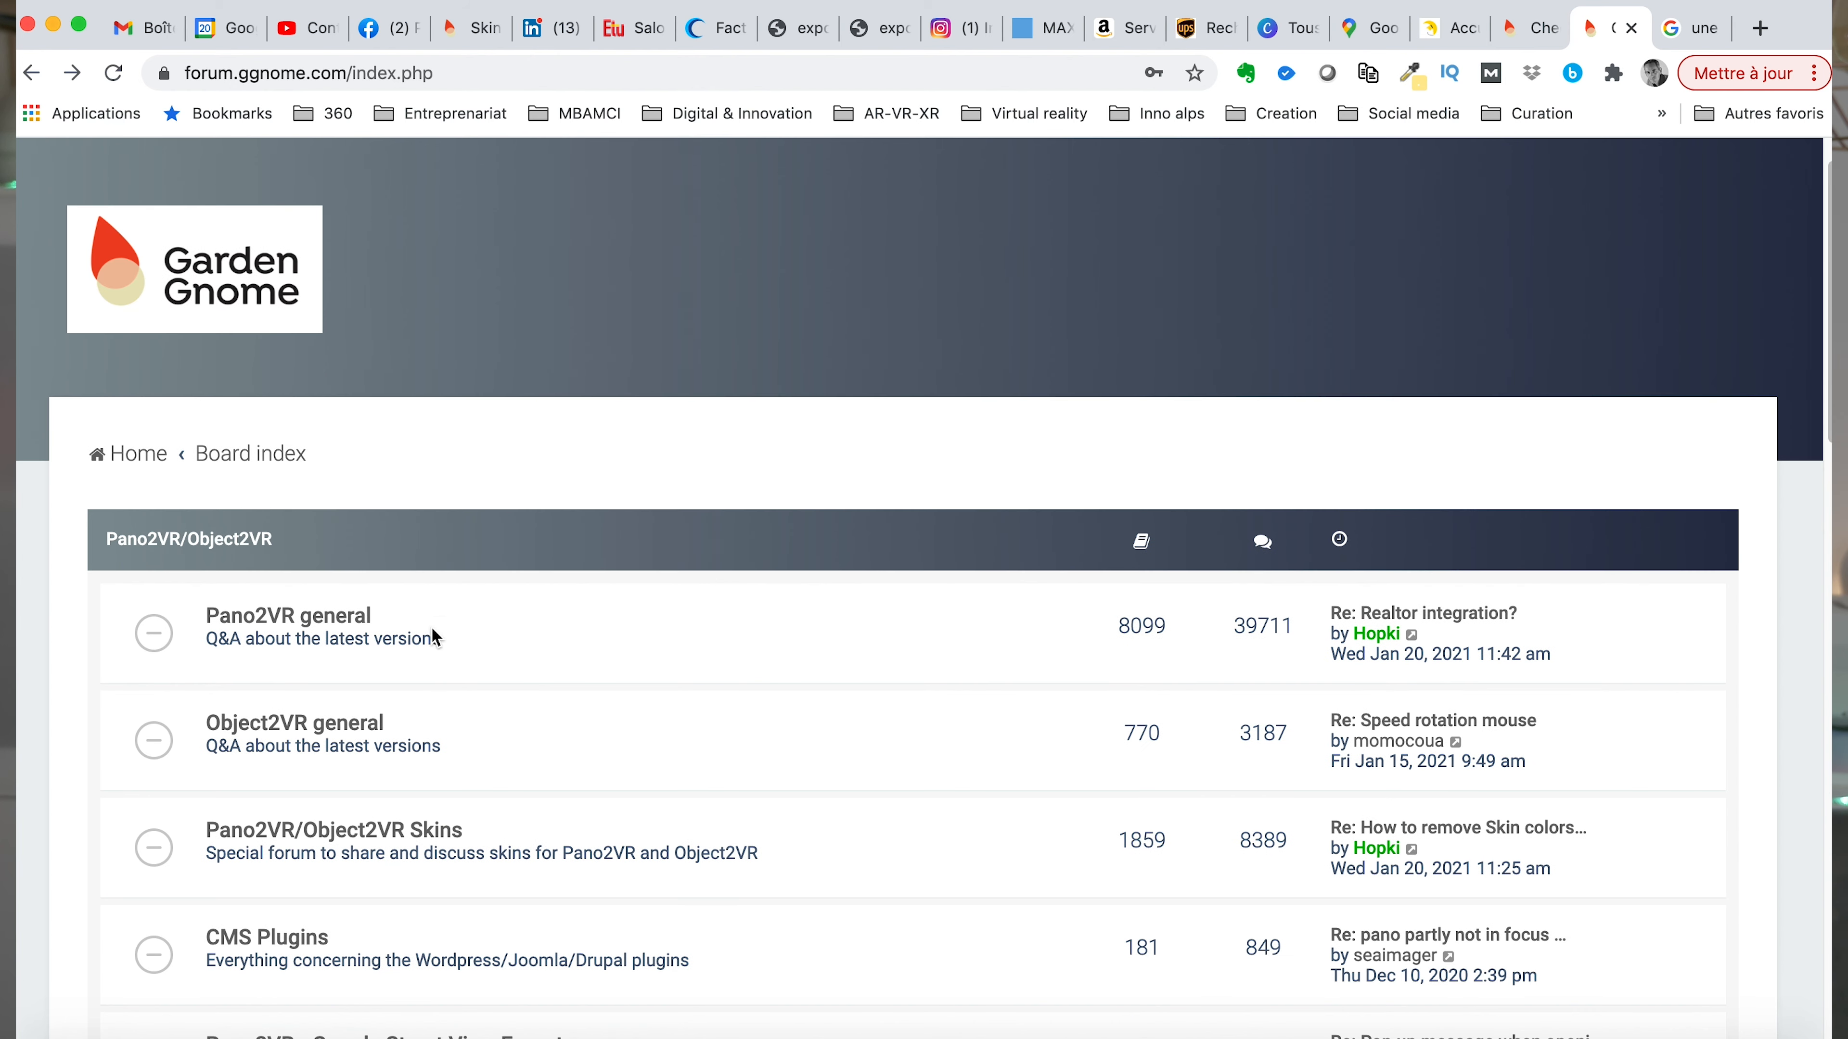
{"action": "left_click", "coordinate": [354, 839]}
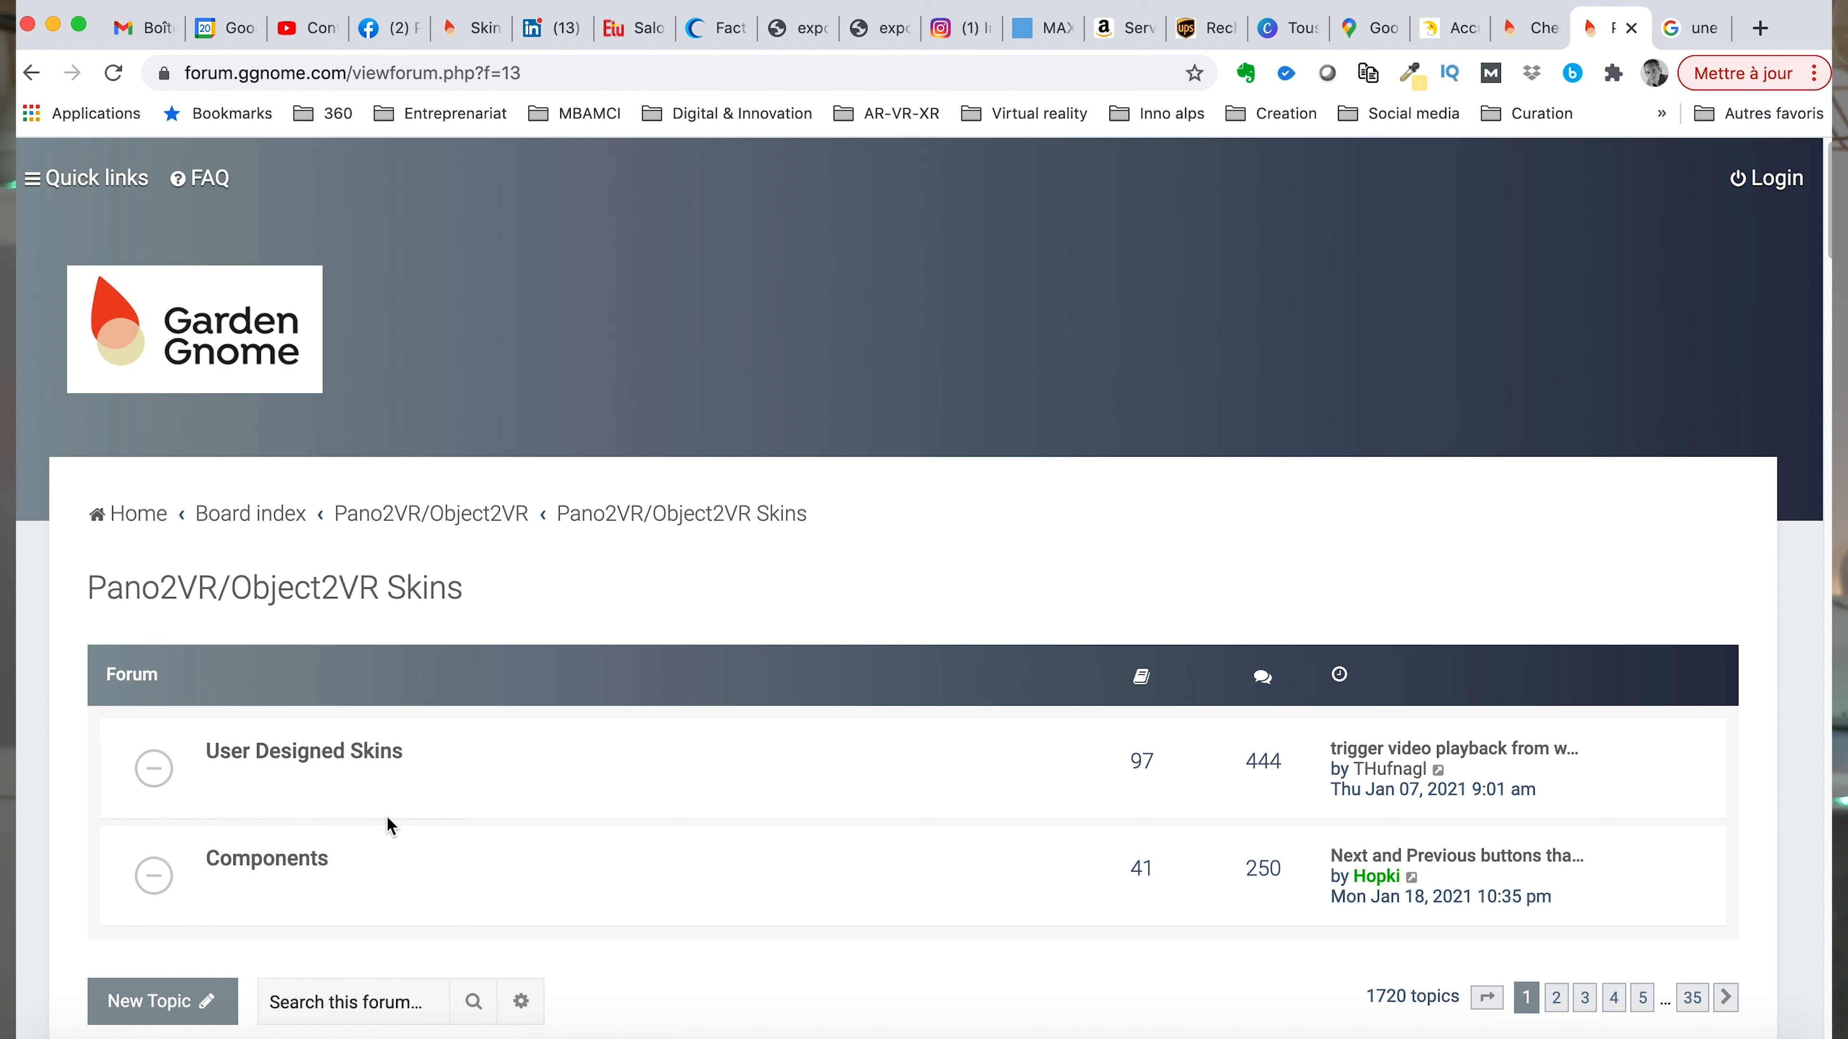
{"action": "left_click", "coordinate": [267, 862]}
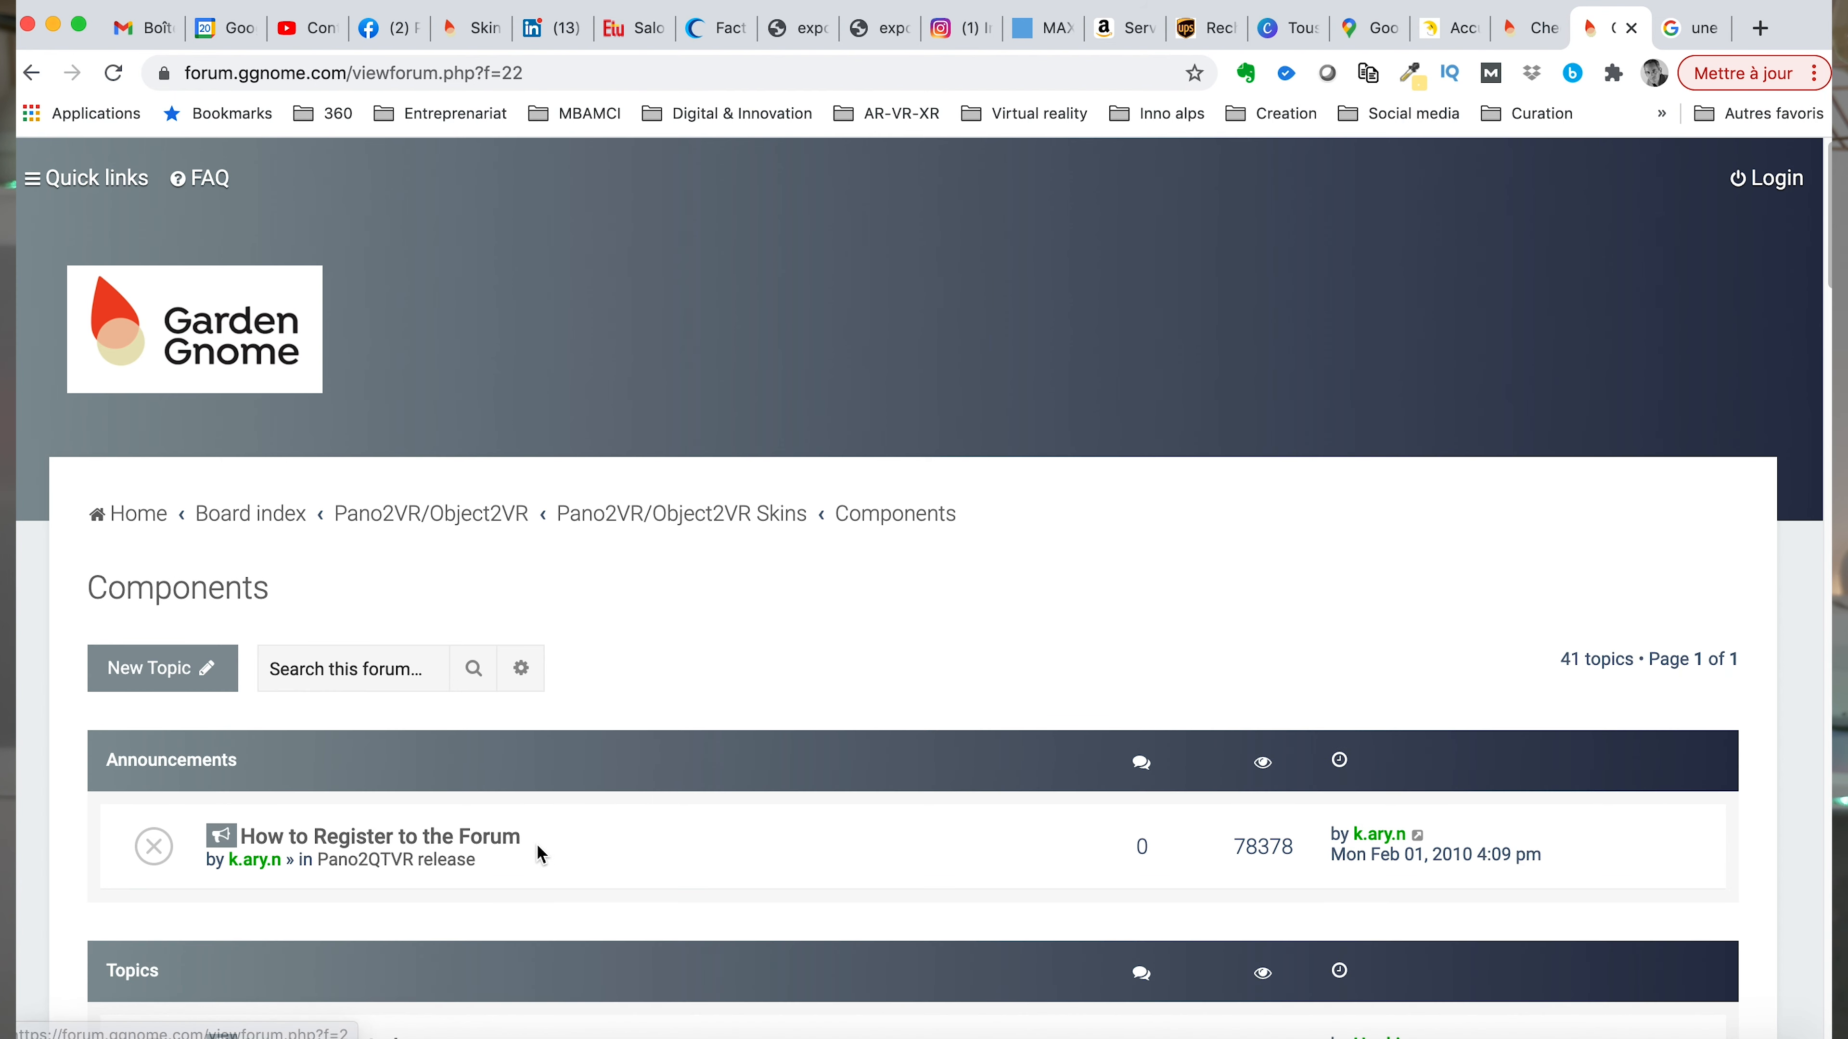
{"action": "scroll", "coordinate": [539, 853], "scroll_direction": "down", "scroll_amount": 6}
{"action": "left_click", "coordinate": [340, 615]}
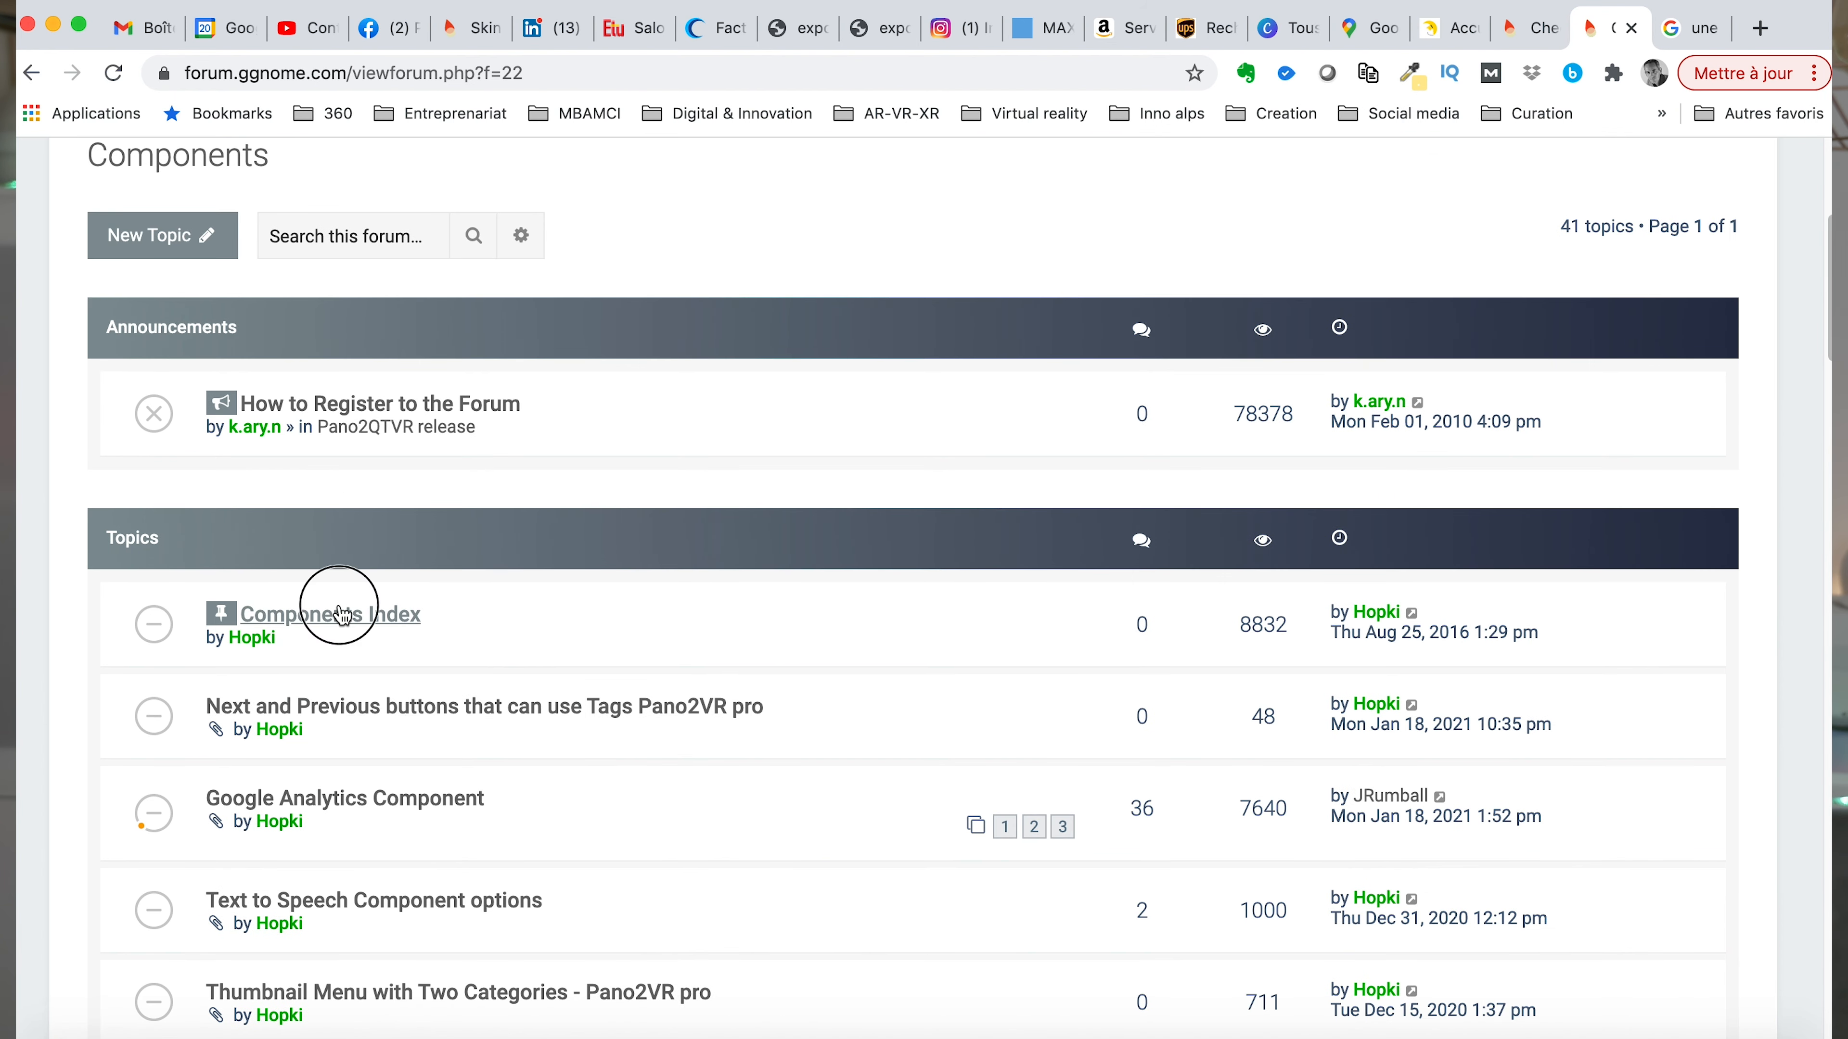
{"action": "scroll", "coordinate": [463, 640], "scroll_direction": "down", "scroll_amount": 7}
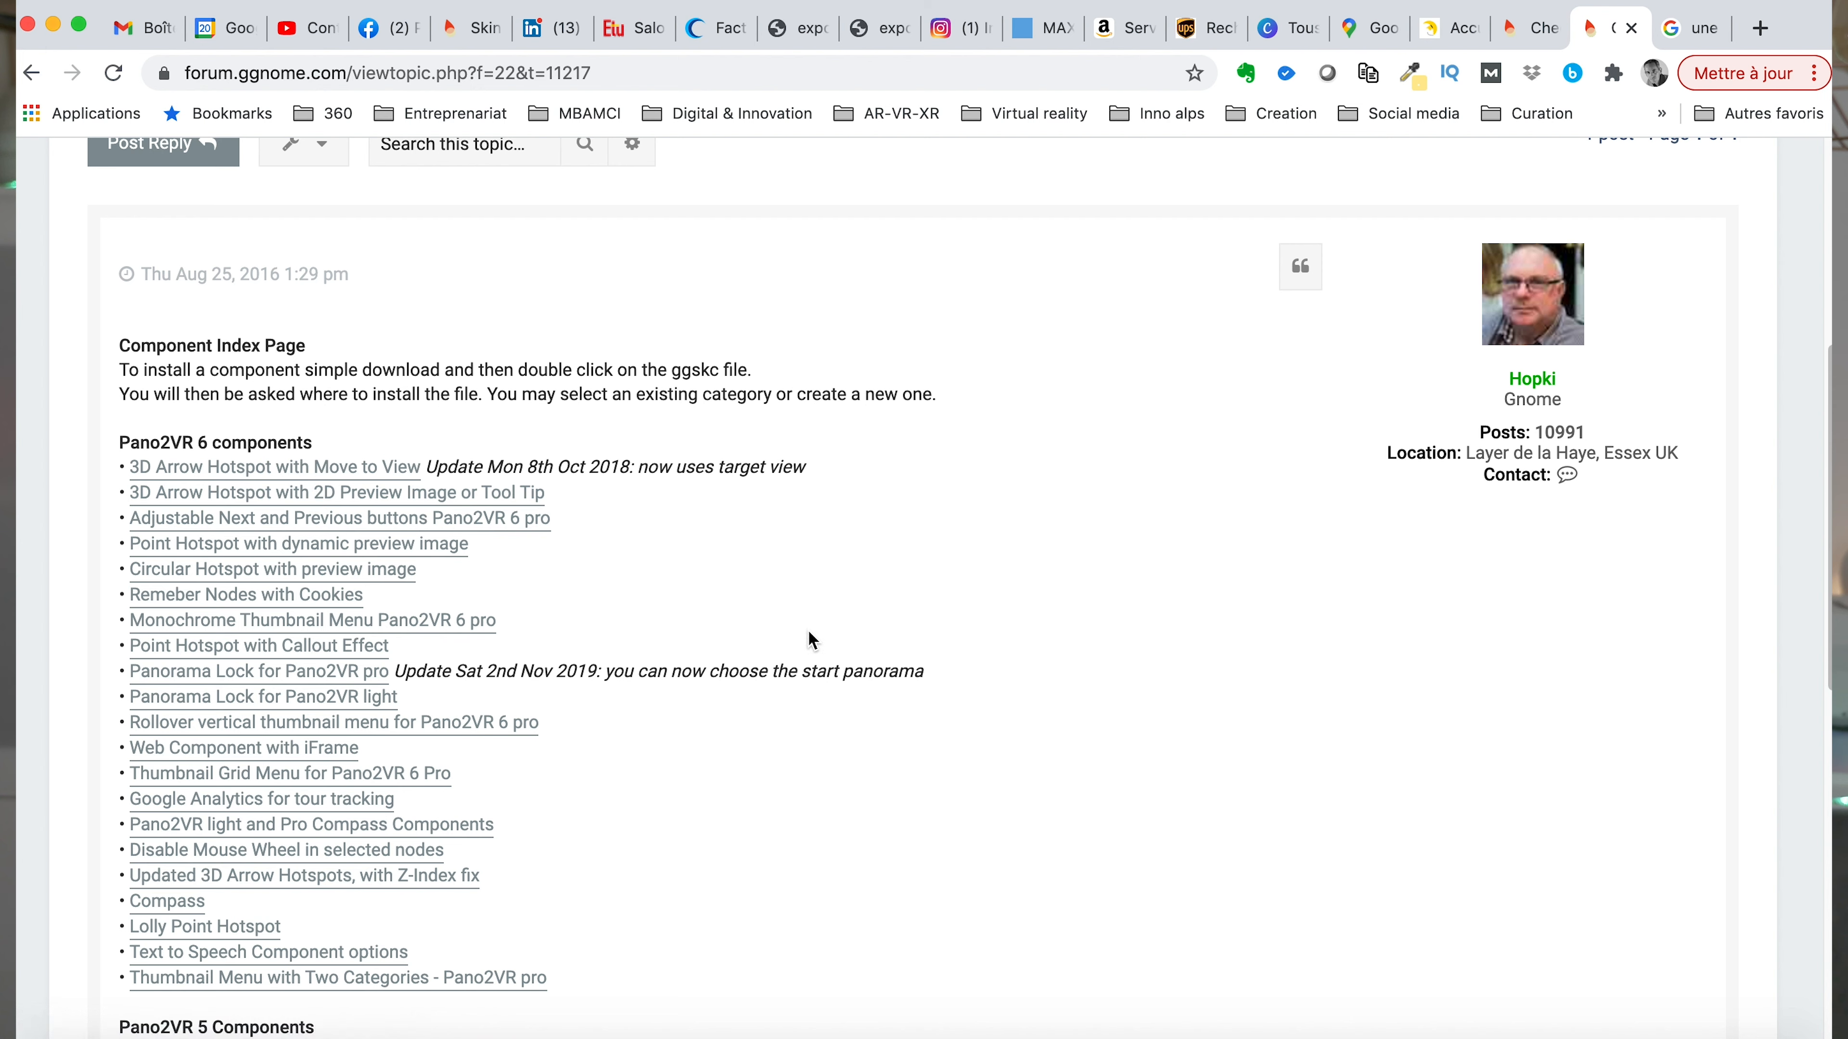
Switch back to Pano2VR and examine the user-defined components in the theme editor's component toolbox
{"action": "left_click", "coordinate": [1361, 1028]}
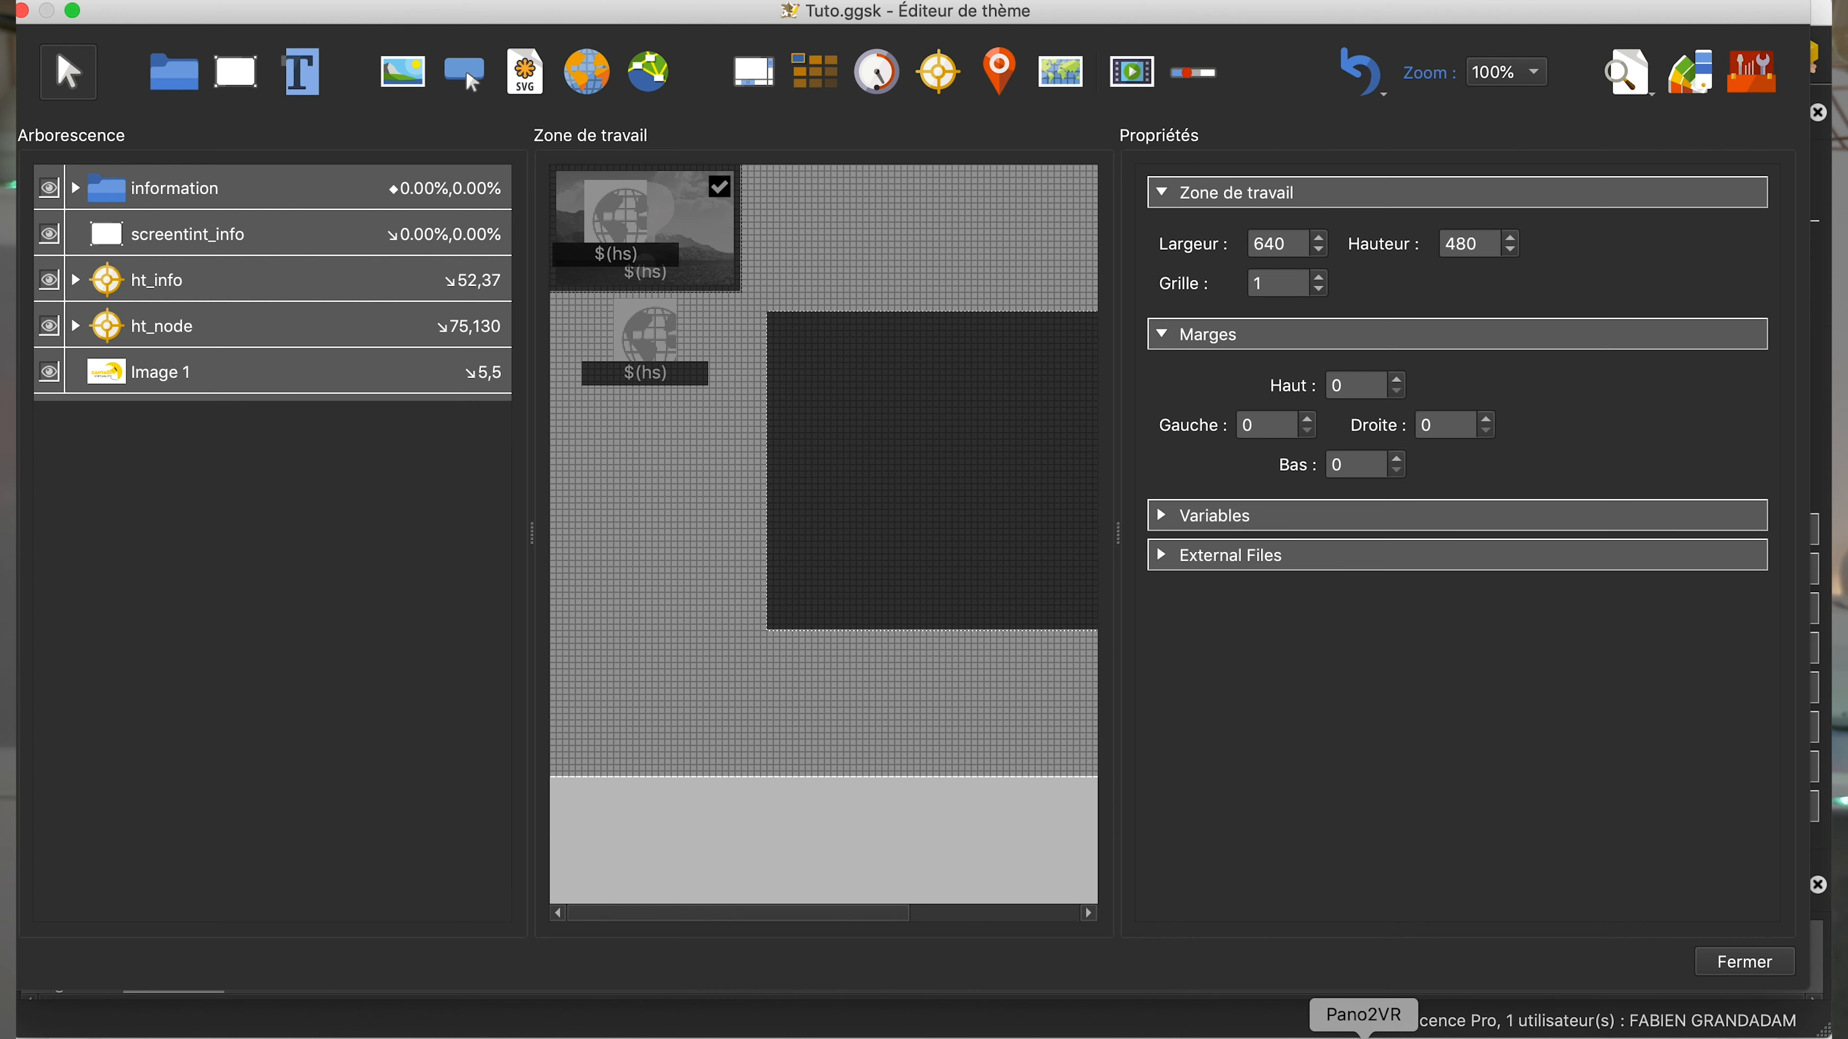
{"action": "left_click", "coordinate": [1753, 71]}
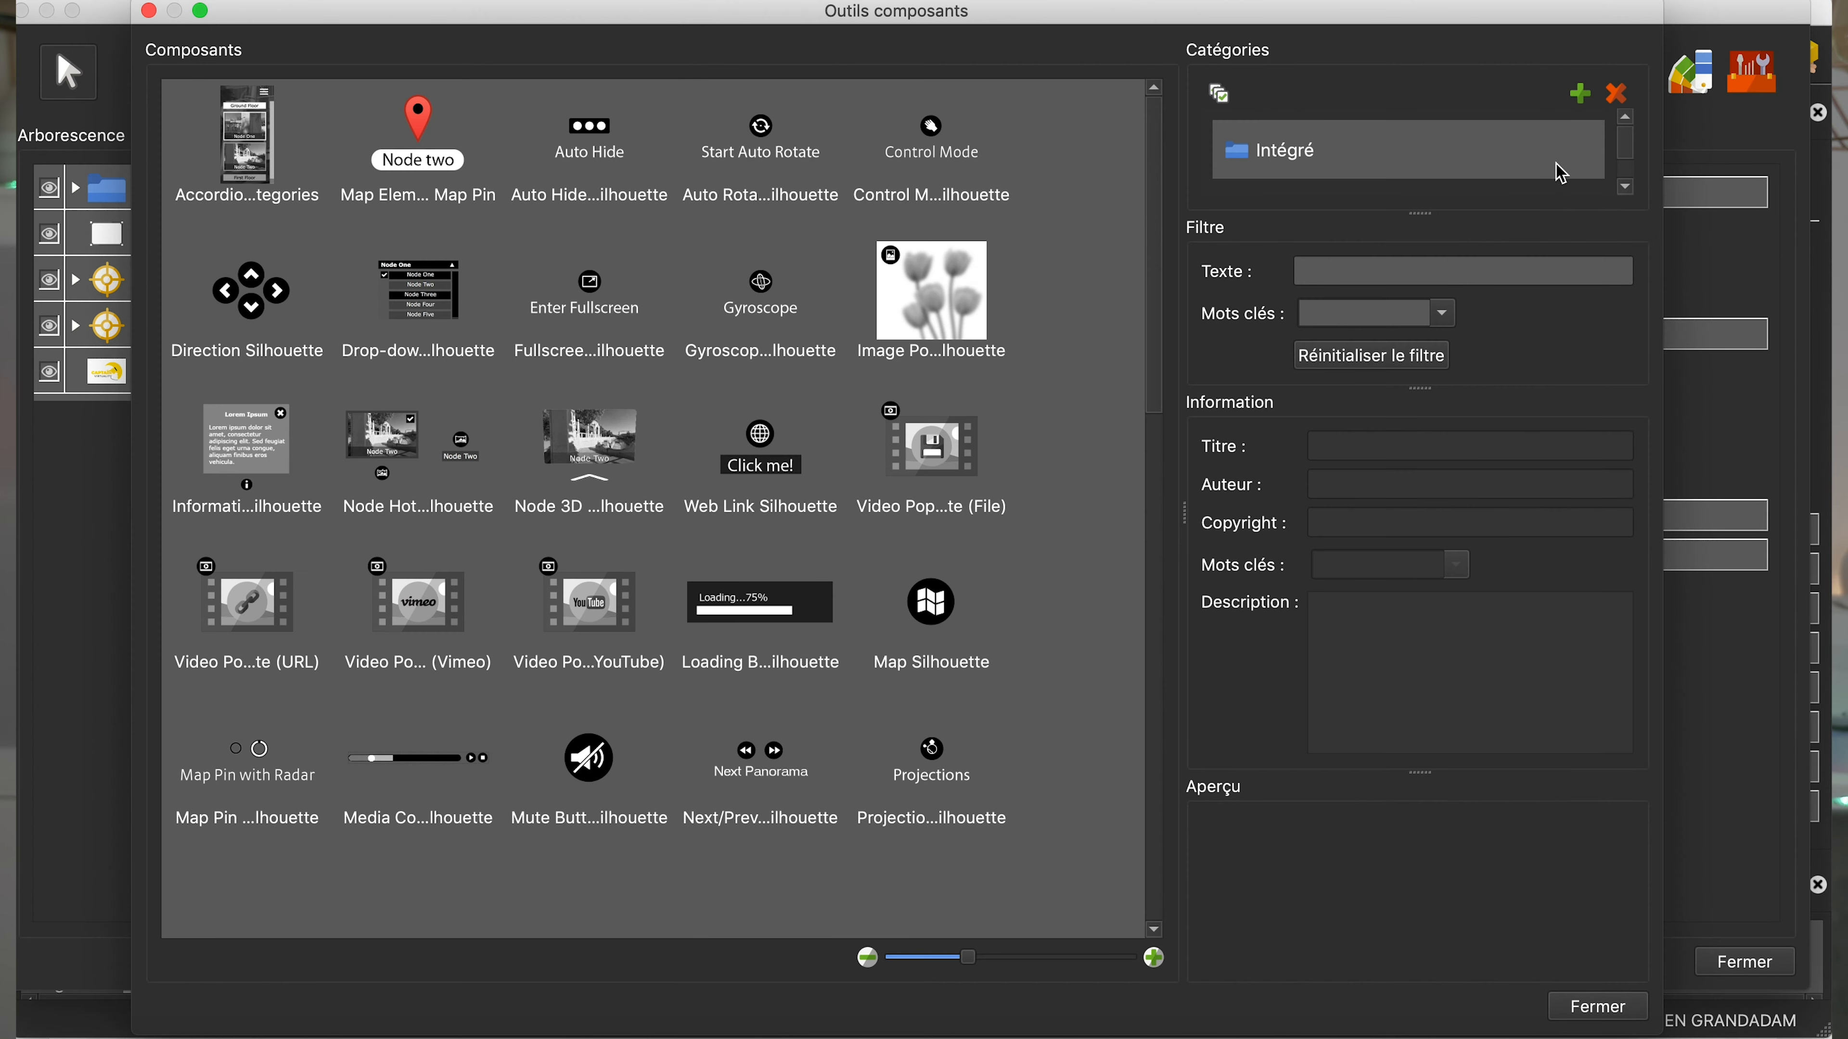
{"action": "scroll", "coordinate": [1627, 154], "scroll_direction": "down", "scroll_amount": 2}
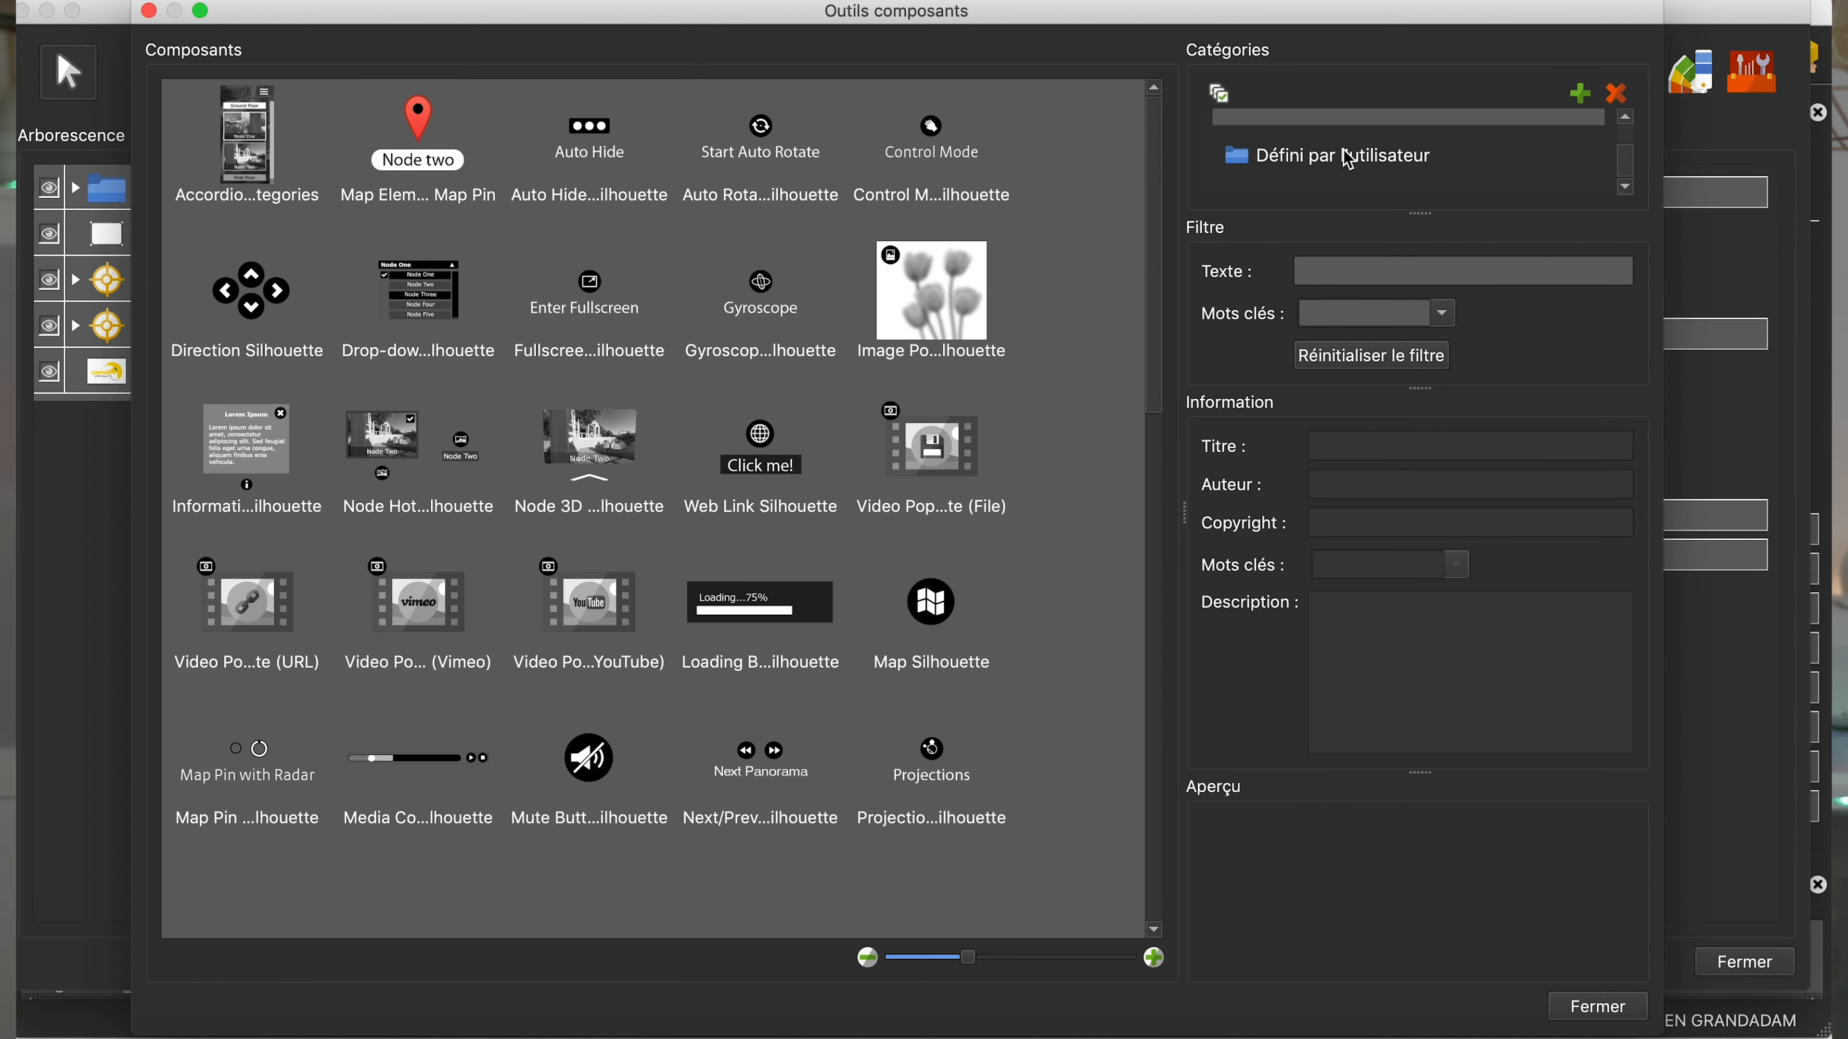
{"action": "scroll", "coordinate": [1365, 174], "scroll_direction": "up", "scroll_amount": 2}
{"action": "scroll", "coordinate": [1354, 171], "scroll_direction": "down", "scroll_amount": 2}
{"action": "left_click", "coordinate": [1357, 173]}
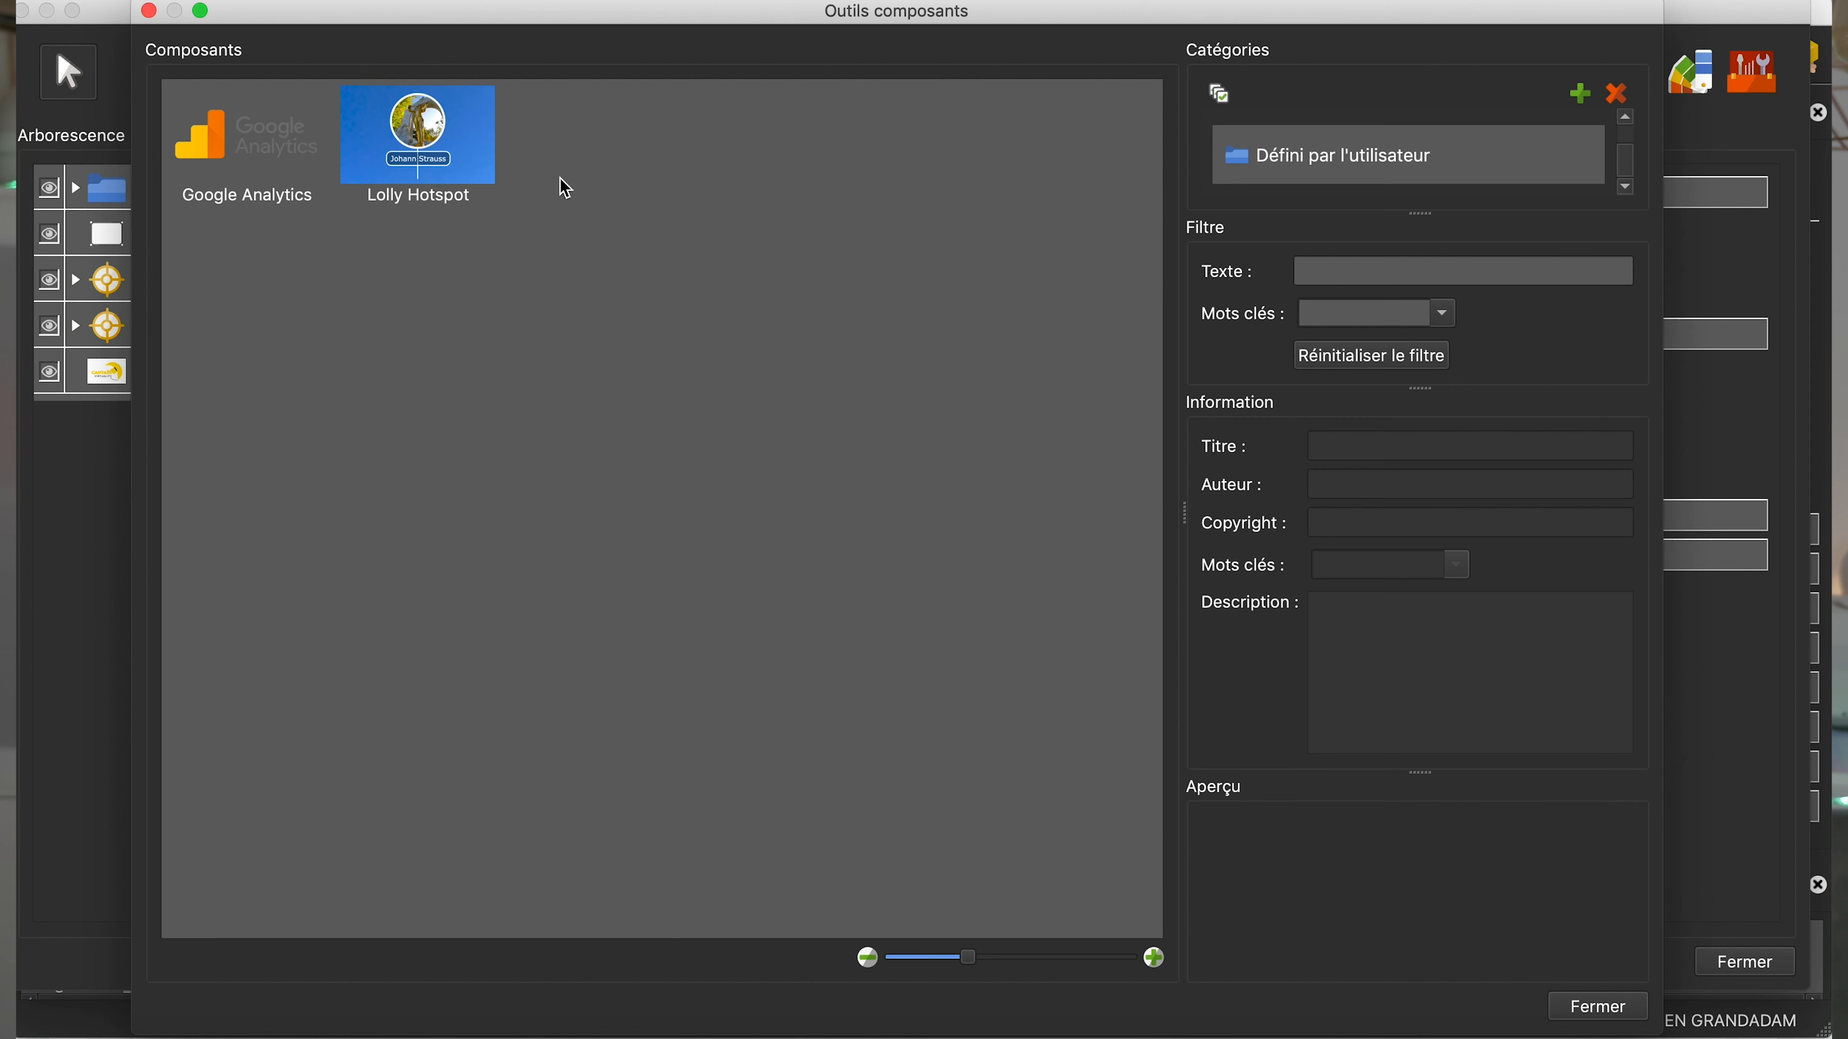
{"action": "left_click", "coordinate": [1600, 1007]}
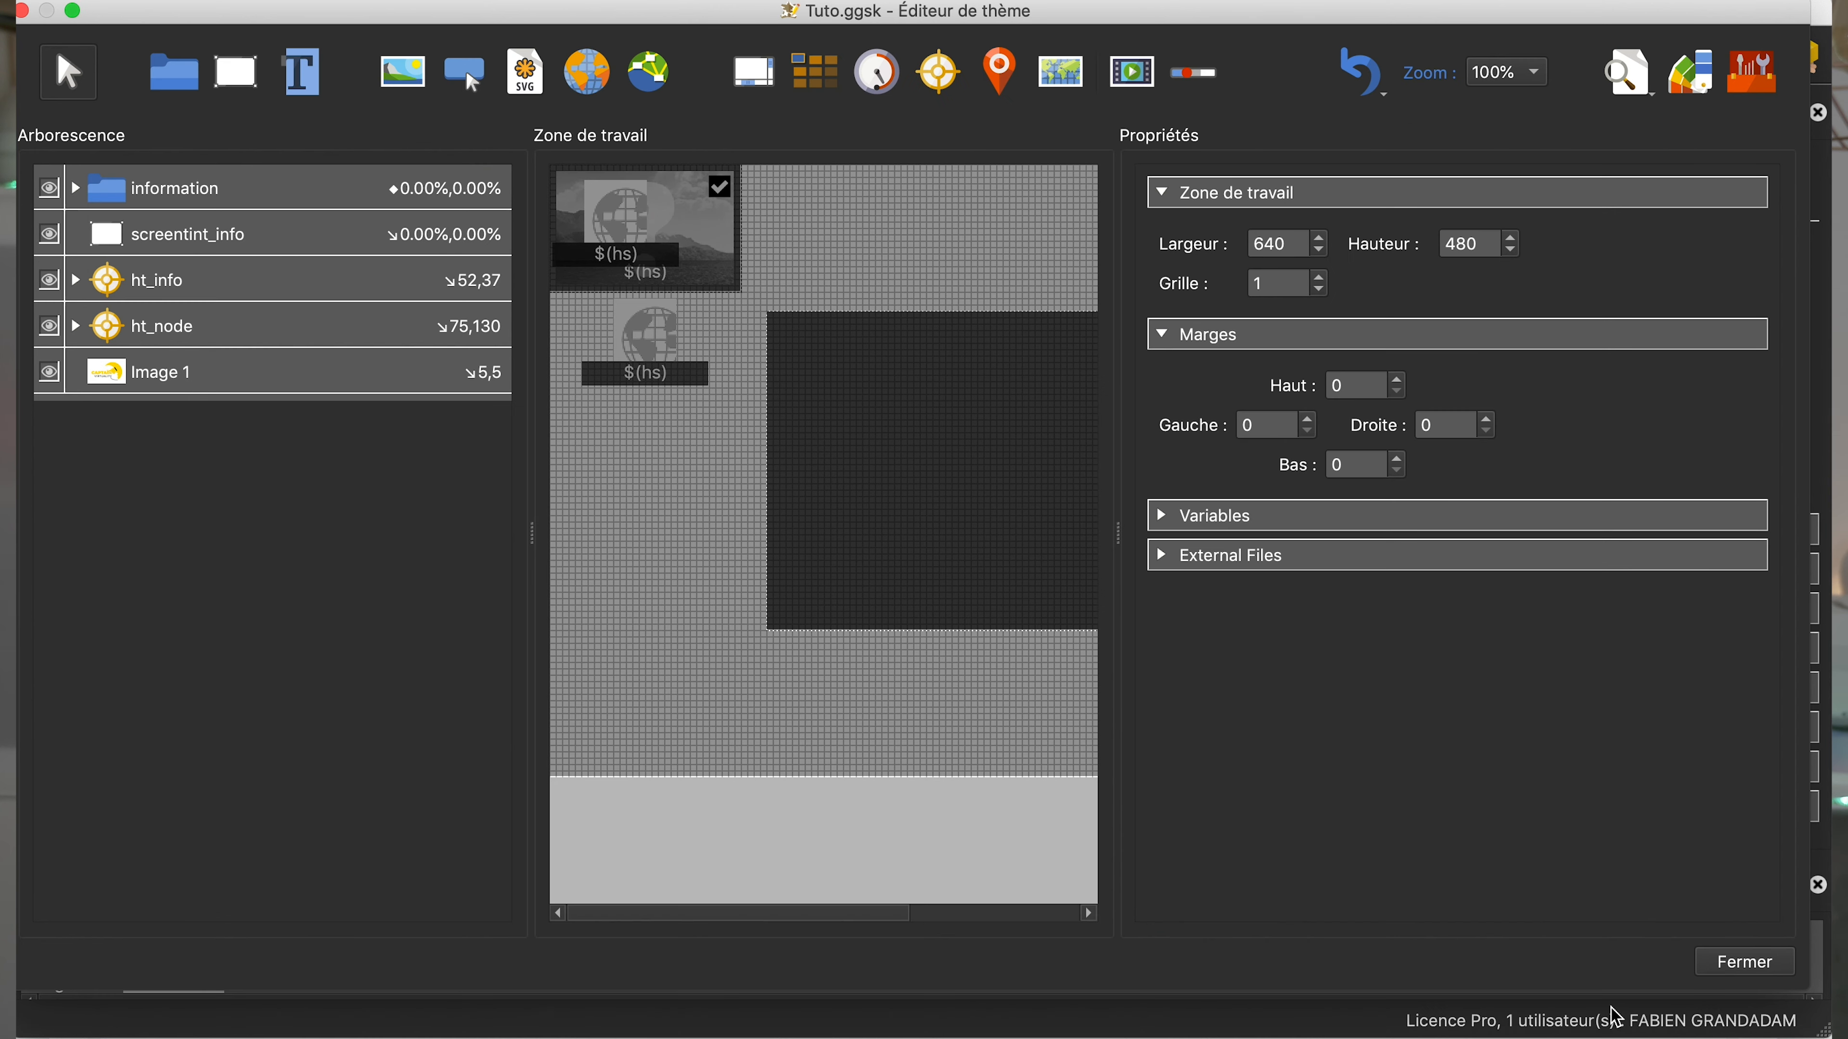
Delete the existing ht_node hotspot template from the theme
{"action": "left_click", "coordinate": [240, 281]}
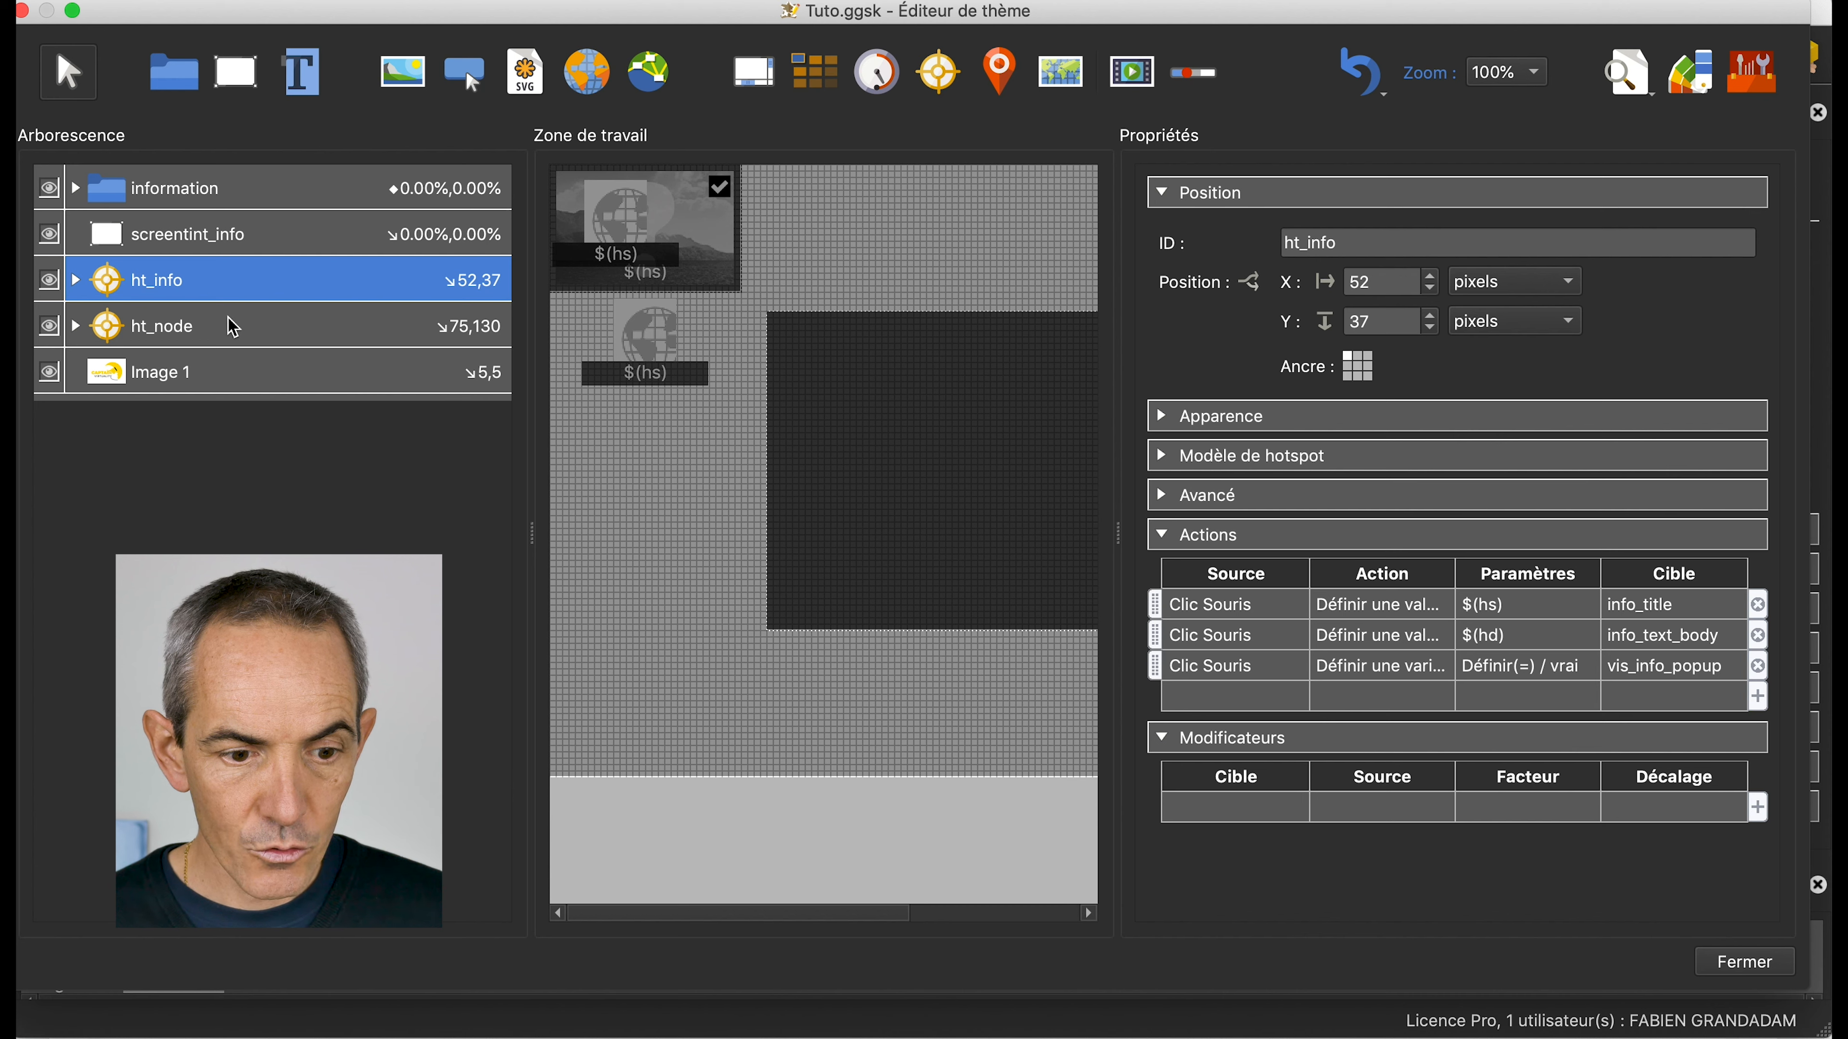
{"action": "left_click", "coordinate": [169, 339]}
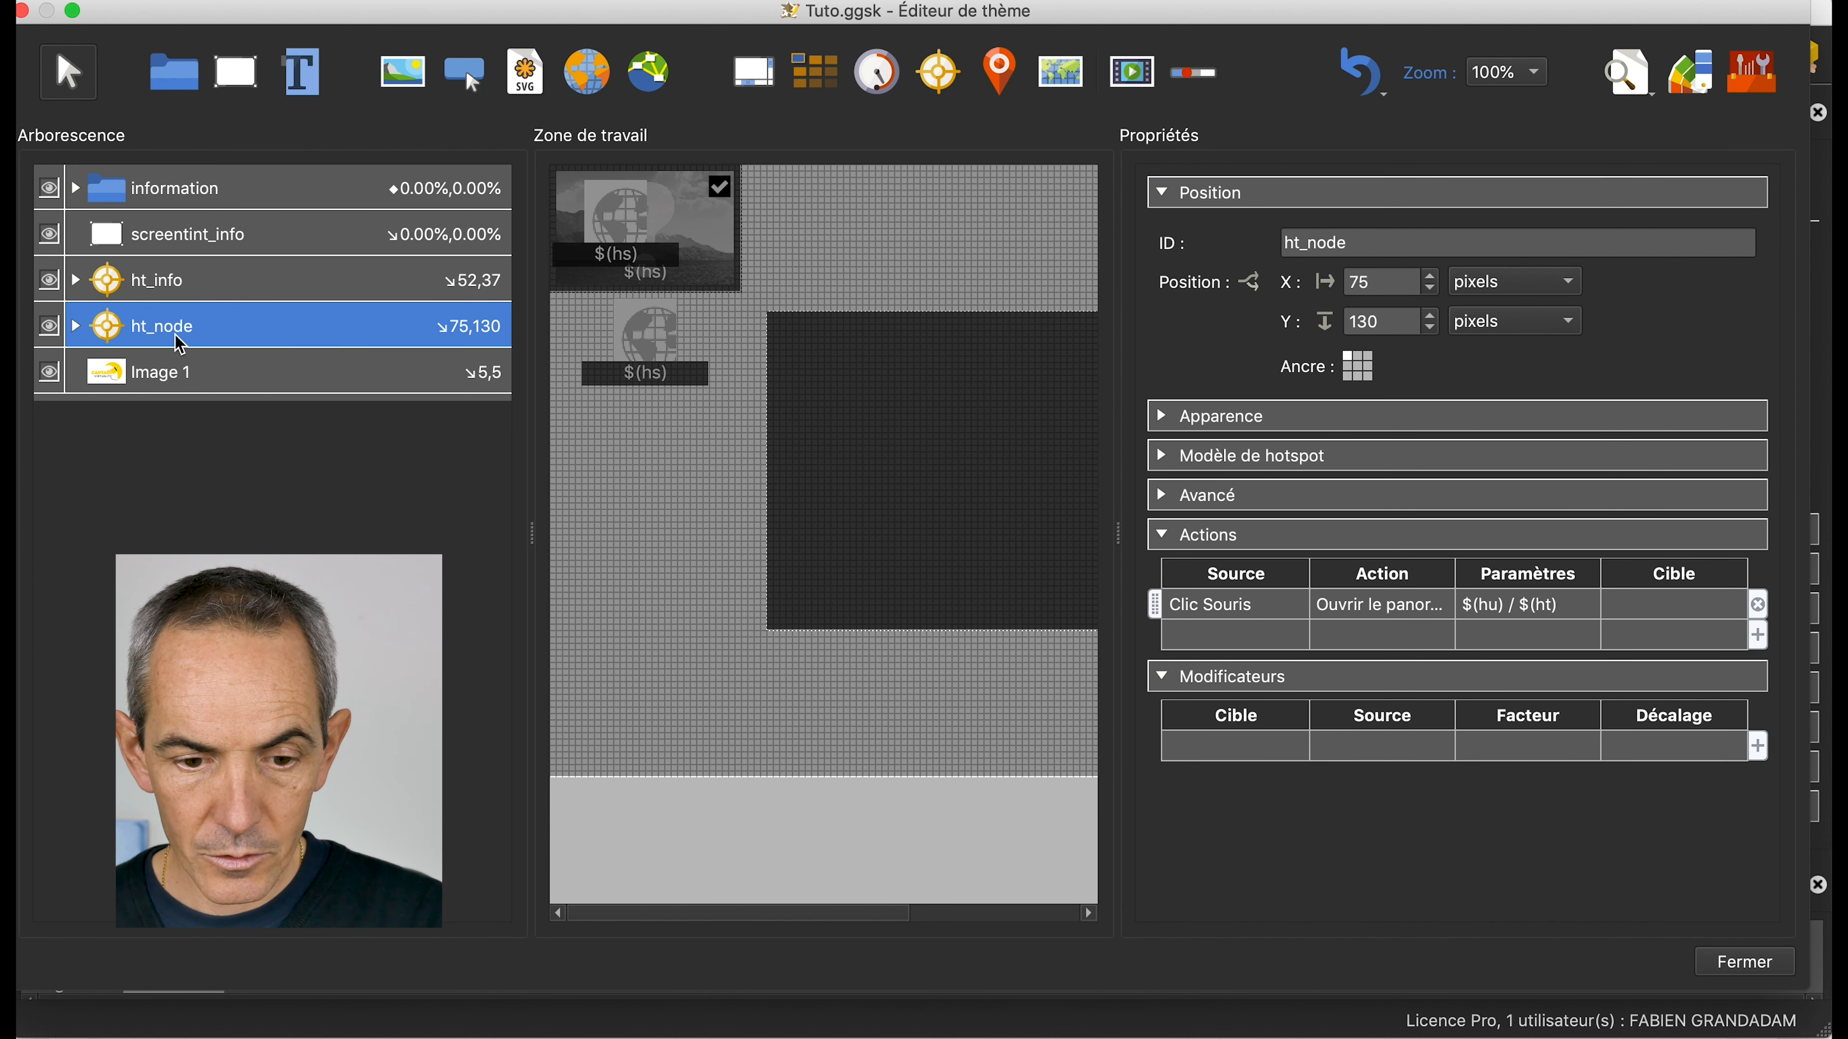
{"action": "key", "text": "Delete"}
Add the user-defined Lolly Hotspot component to the theme, then close the theme editor and save the changes
{"action": "left_click", "coordinate": [1753, 71]}
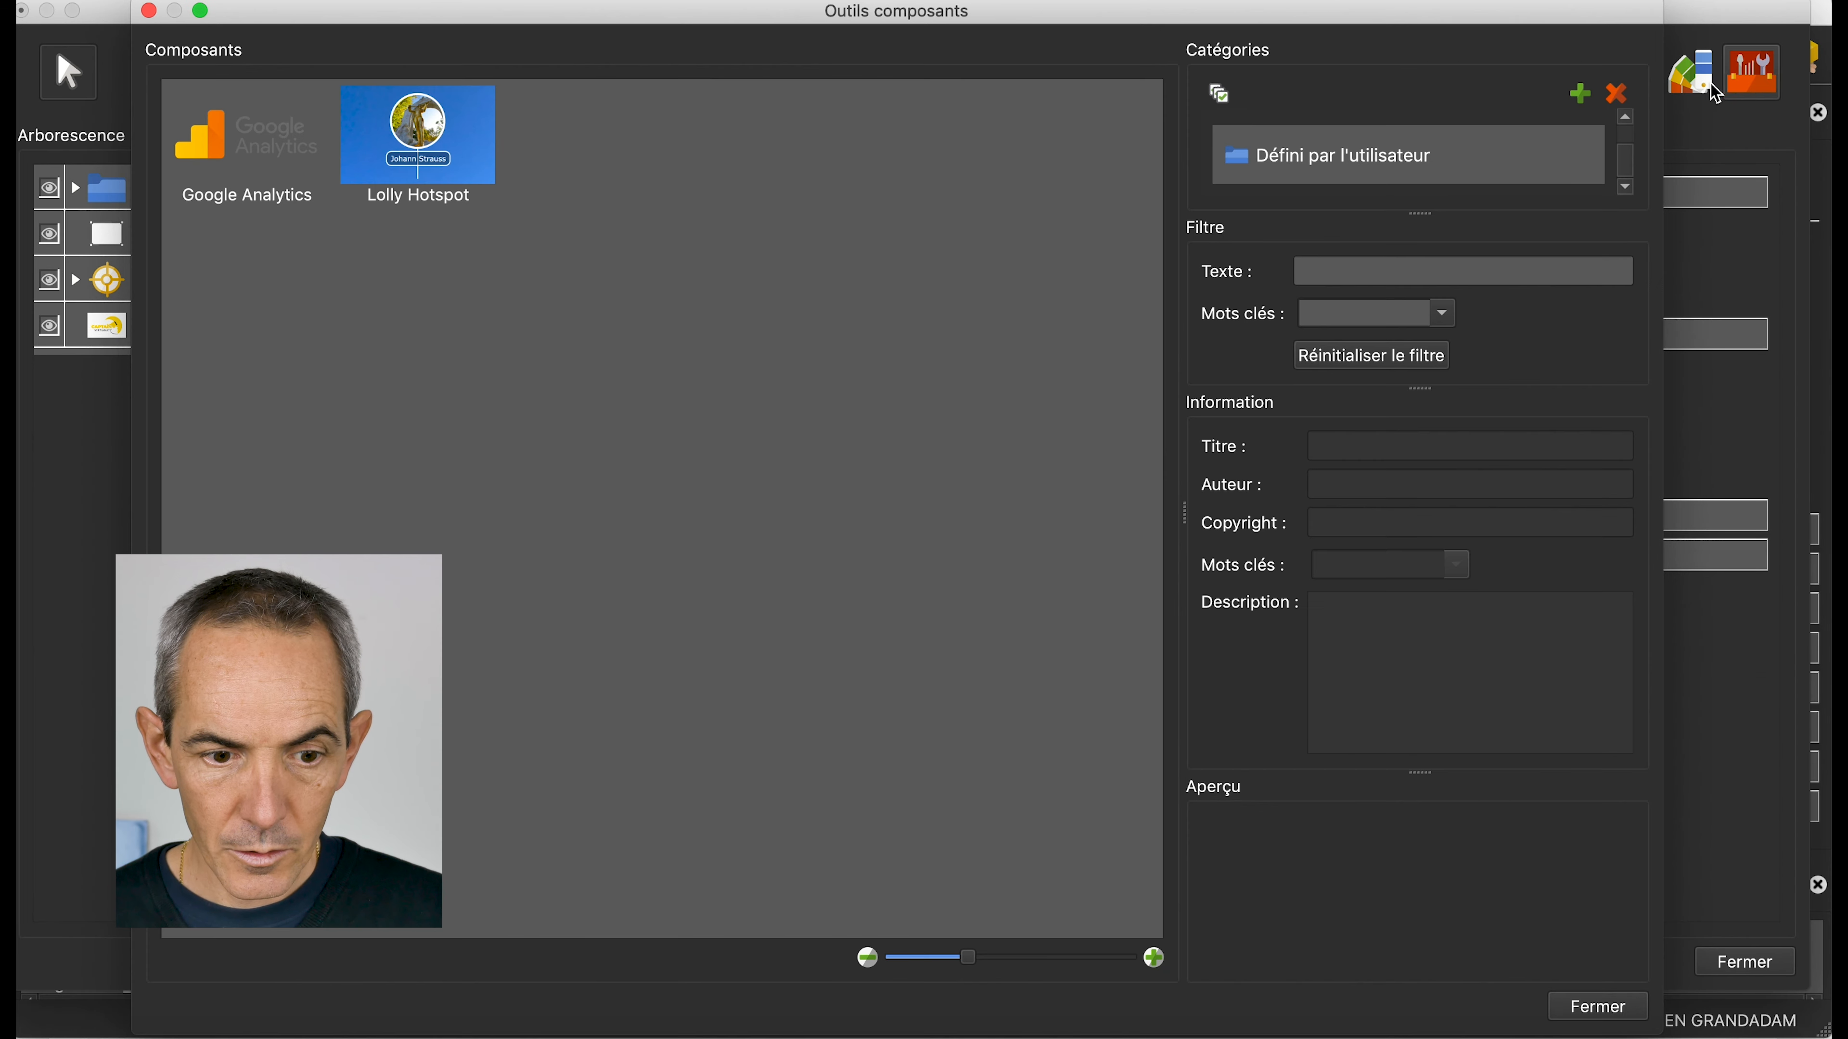
{"action": "double_click", "coordinate": [447, 181]}
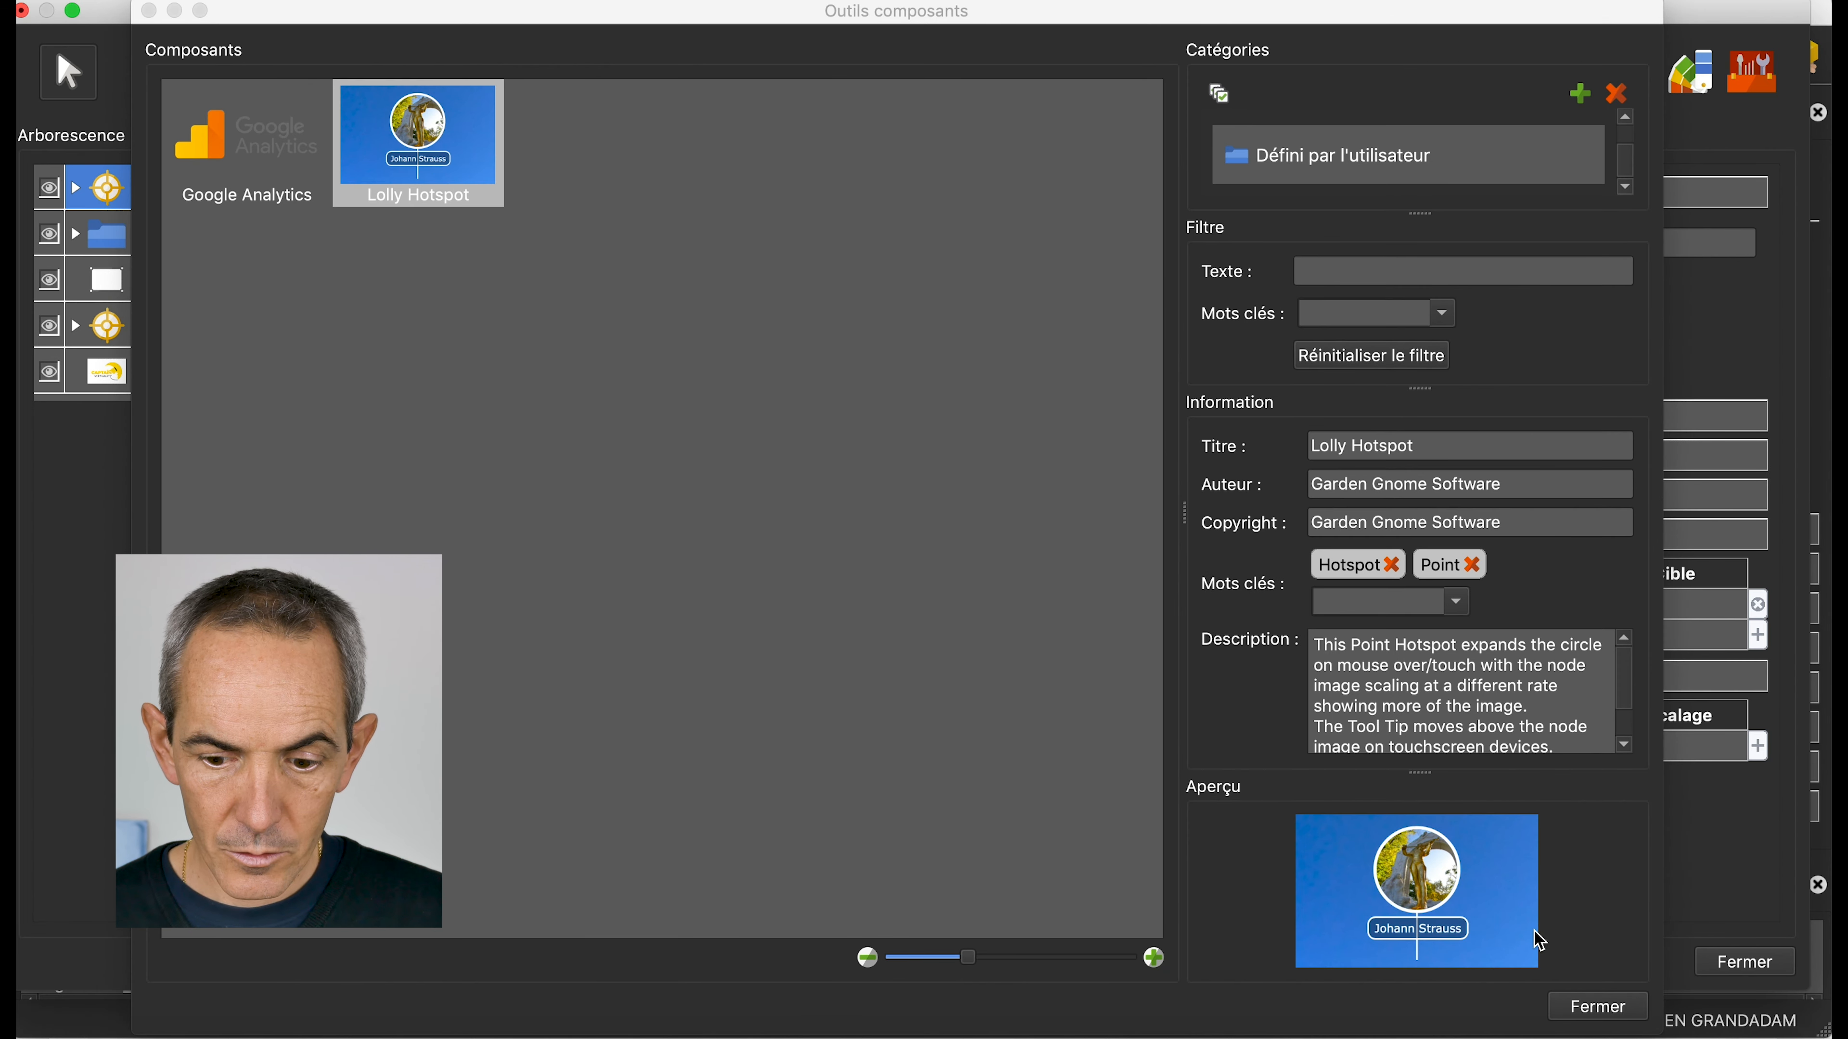
{"action": "left_click", "coordinate": [1596, 1008]}
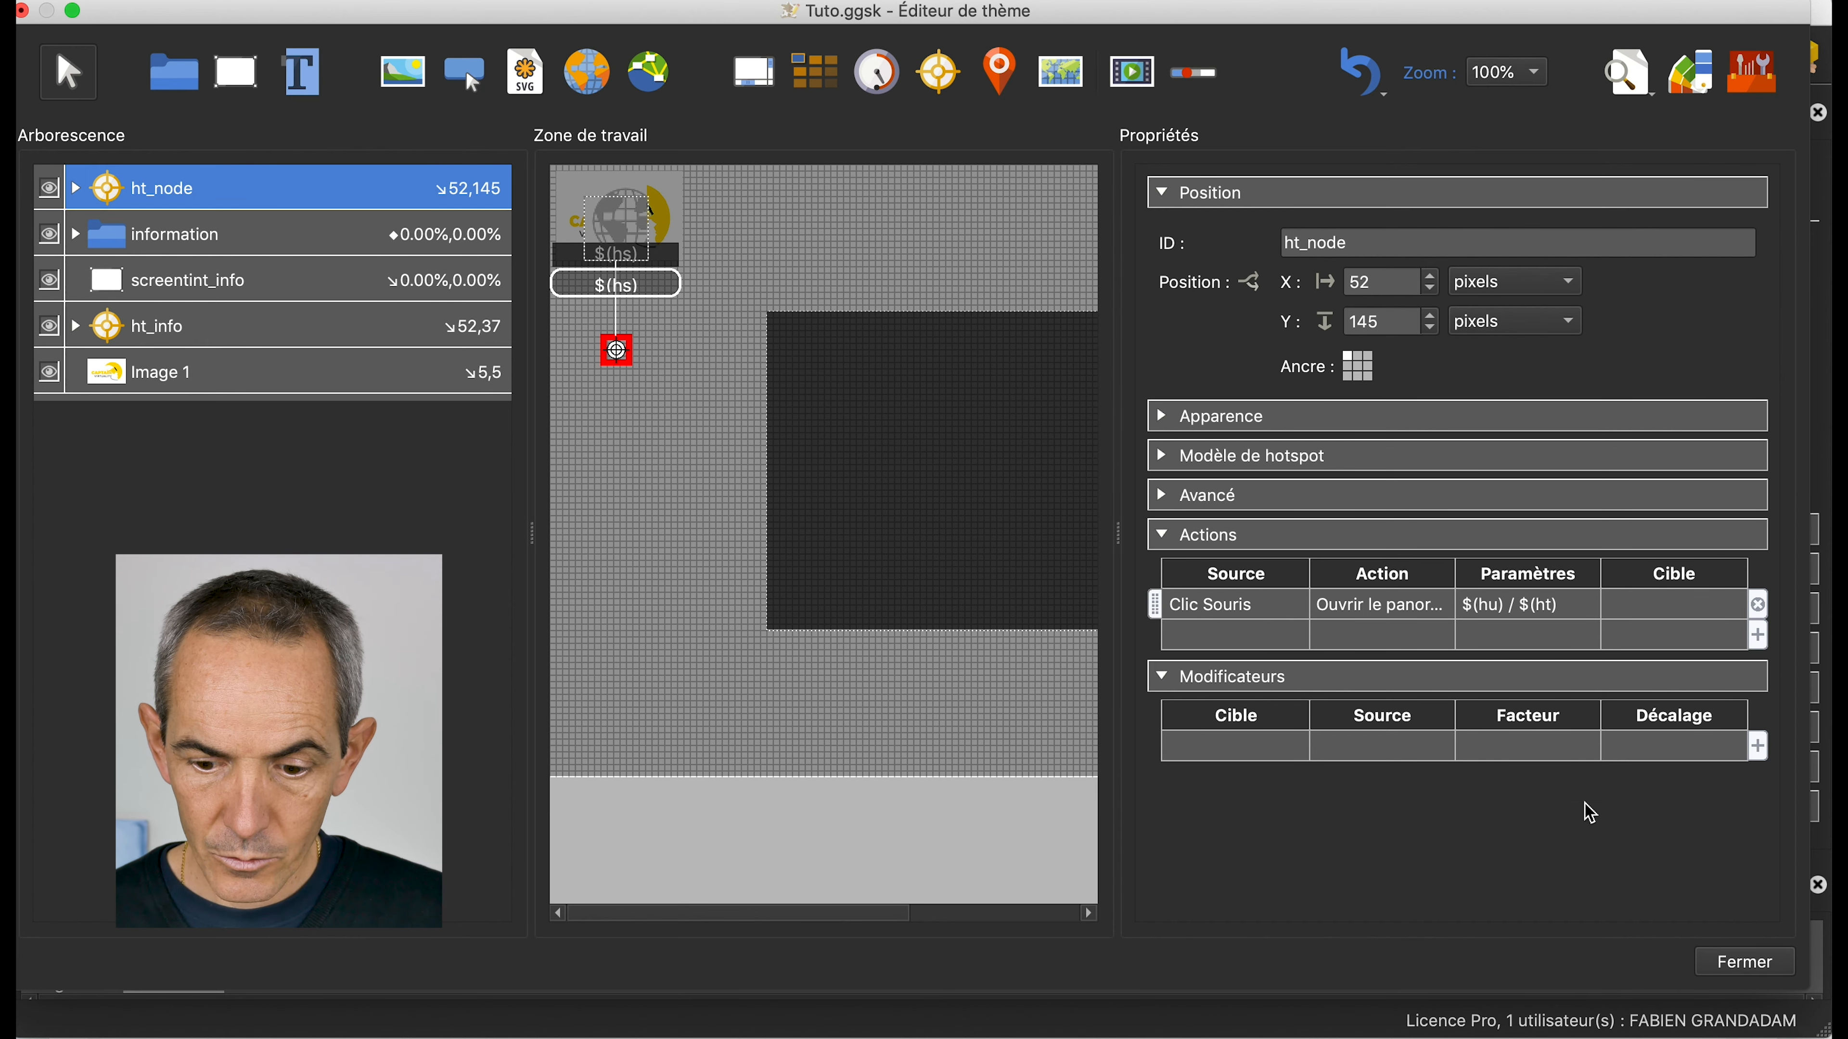
{"action": "left_click", "coordinate": [1754, 964]}
{"action": "left_click", "coordinate": [1097, 524]}
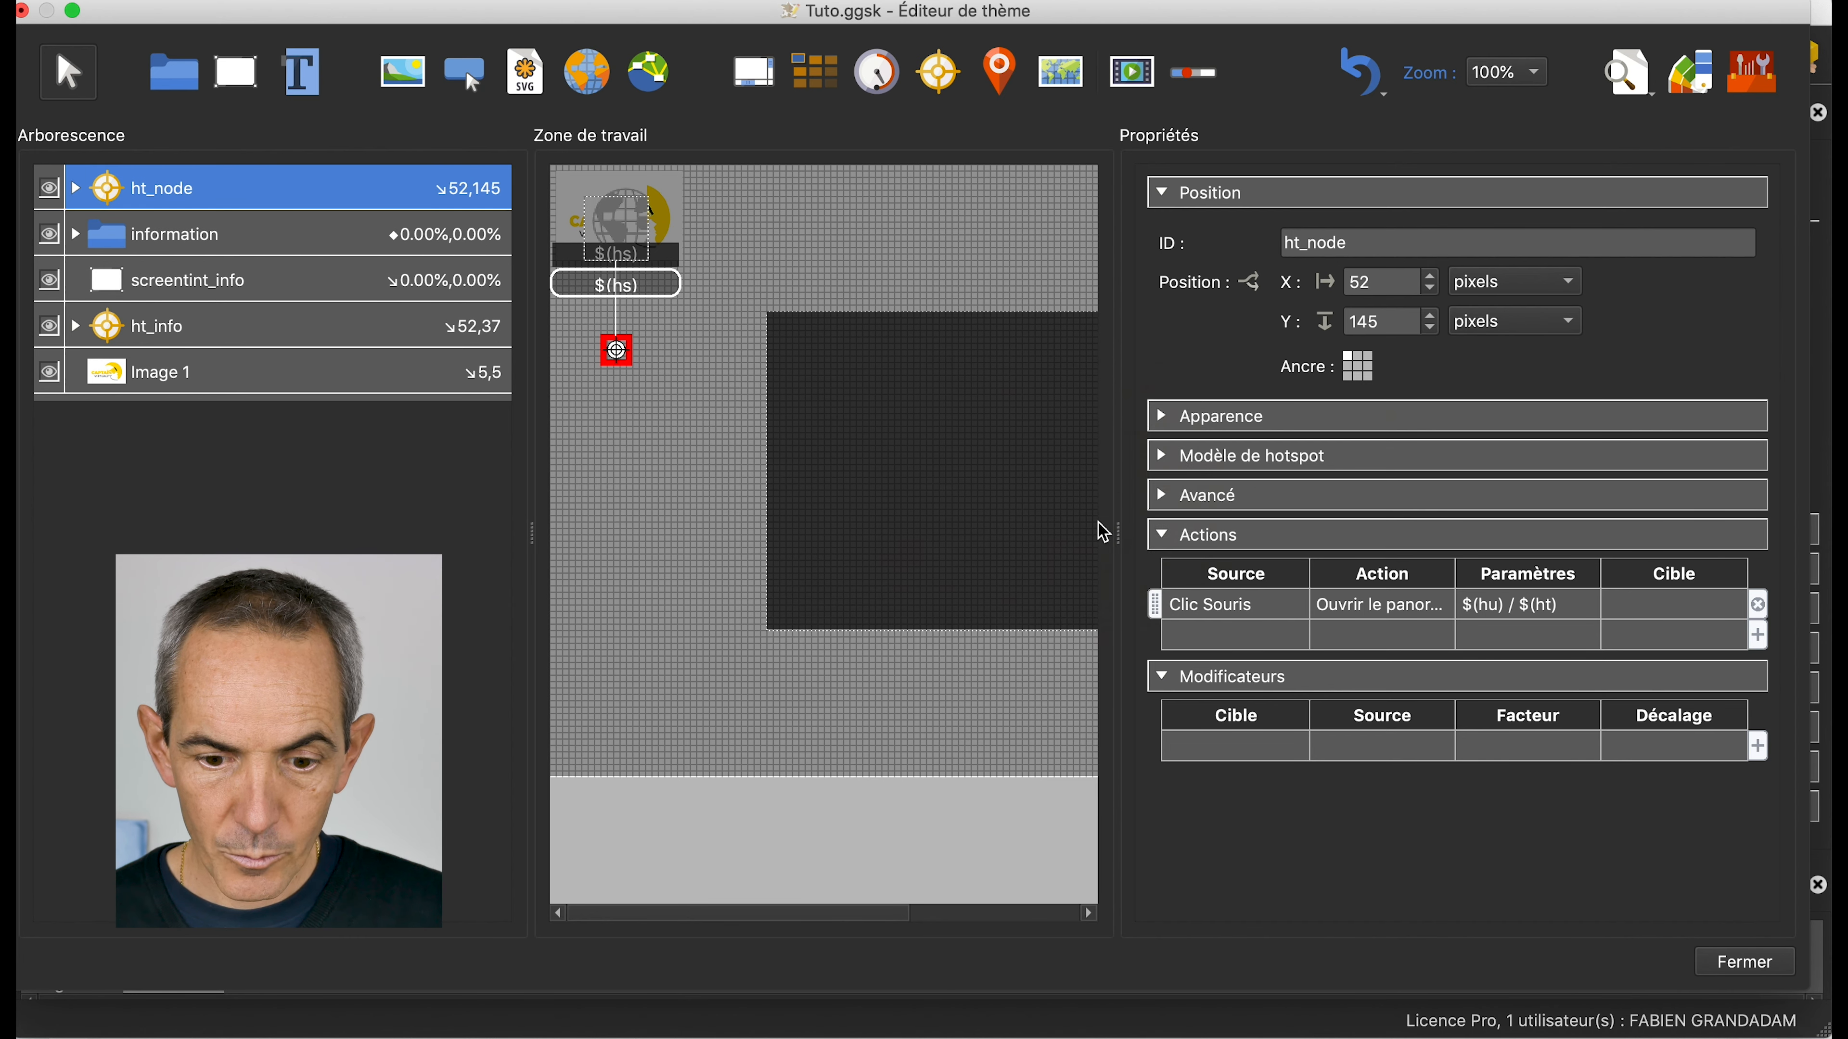
Generate the output, overwriting pano.xml, and look around the tour in the browser to check the Lolly hotspots
{"action": "left_click", "coordinate": [1579, 448]}
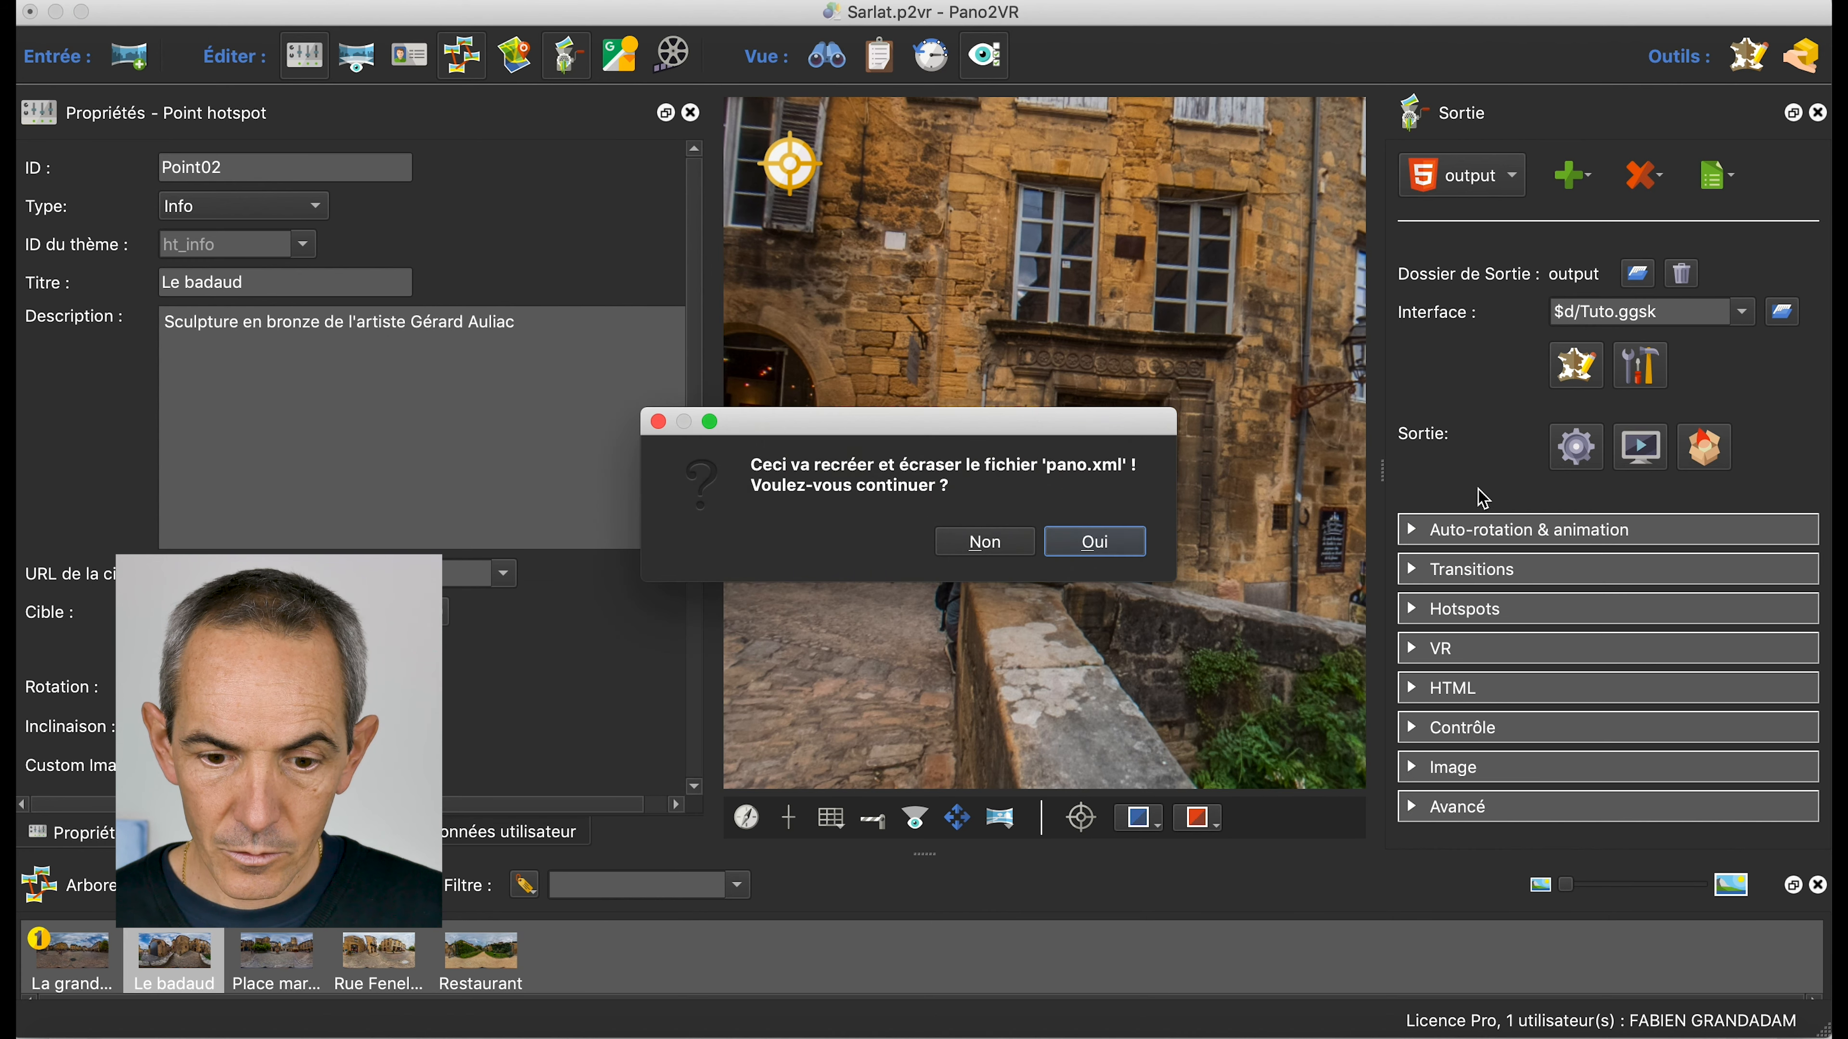
{"action": "left_click", "coordinate": [1138, 553]}
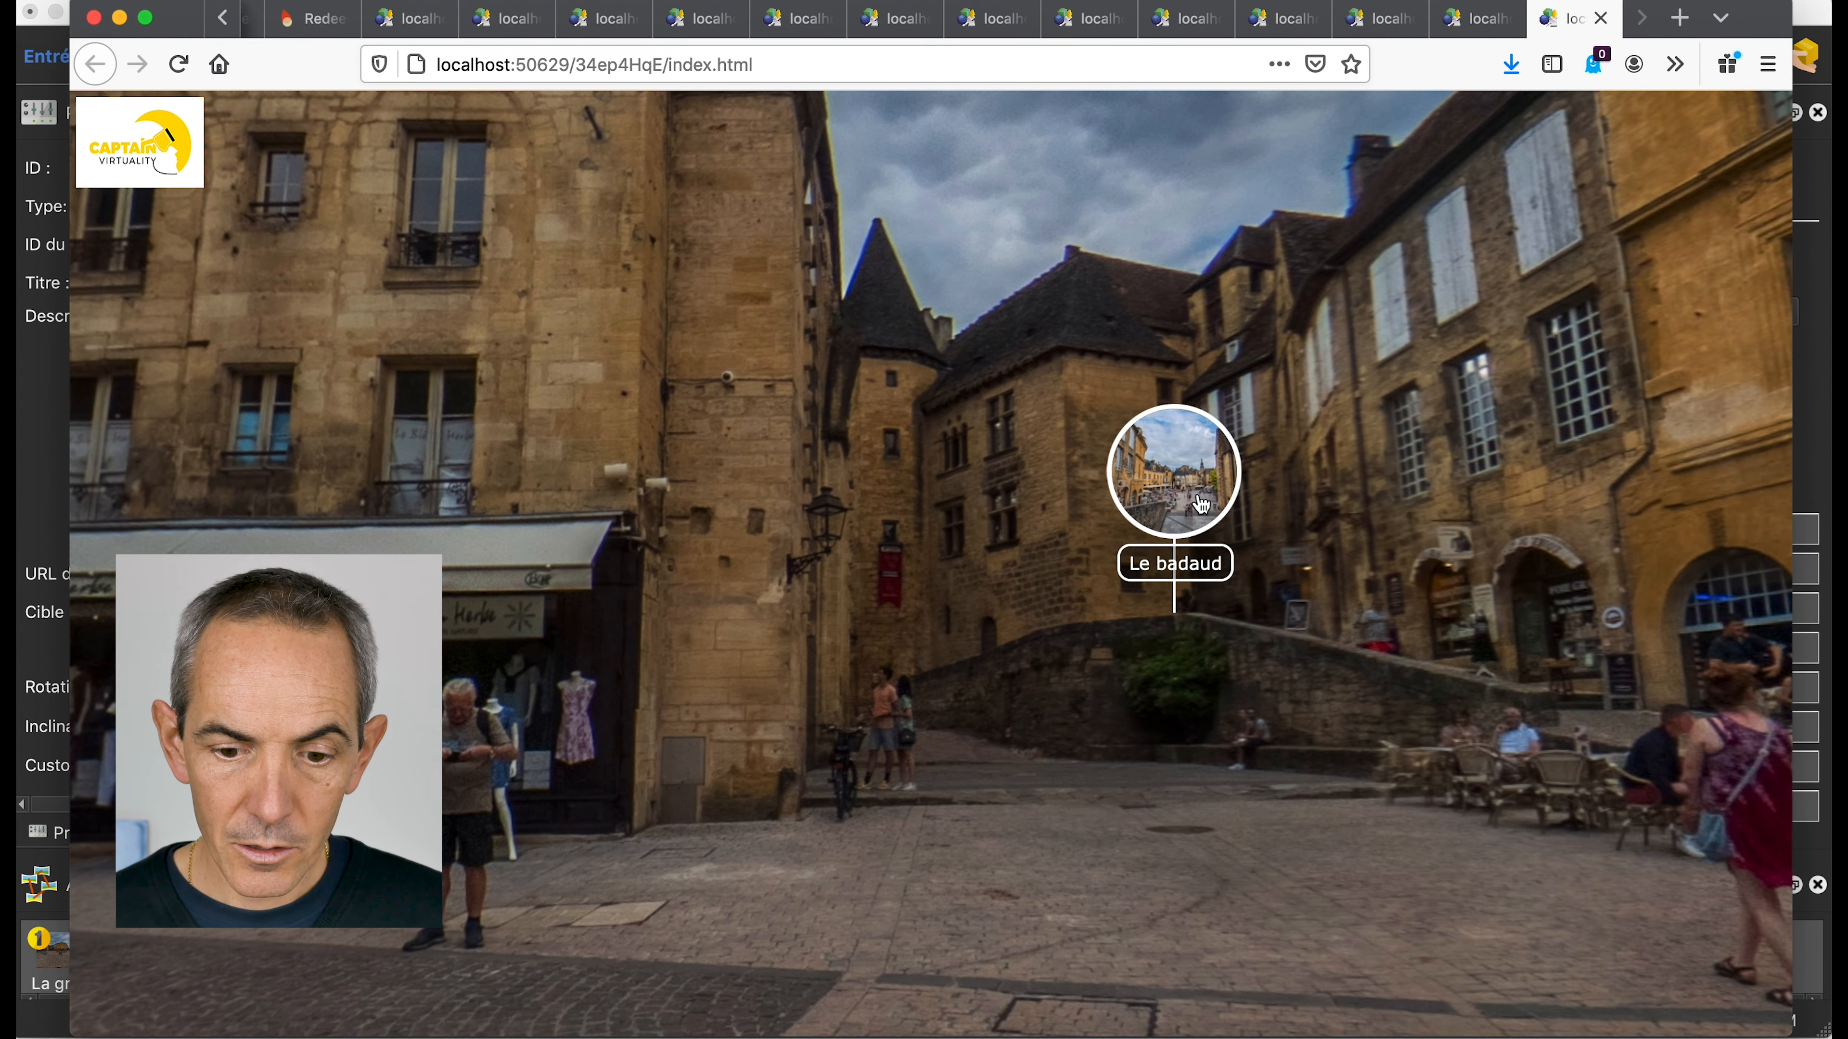
{"action": "left_click_drag", "start_coordinate": [813, 692], "coordinate": [1384, 658]}
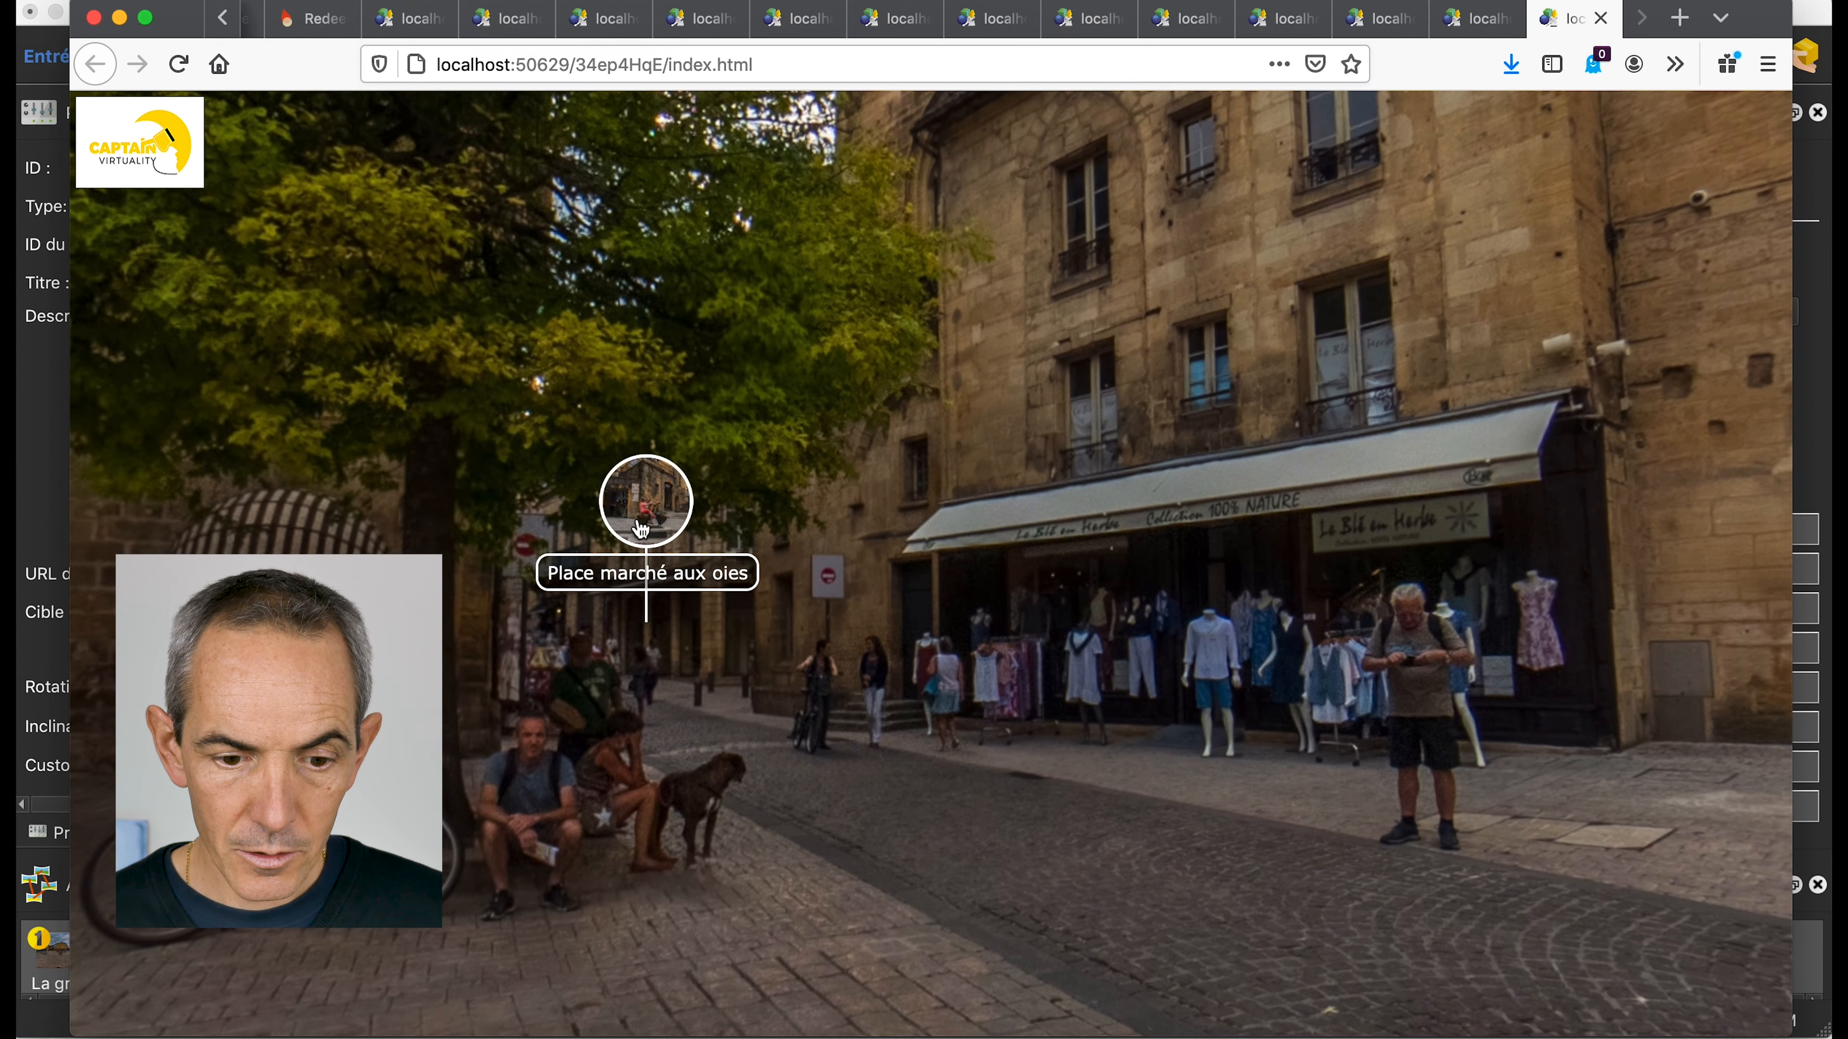
{"action": "left_click_drag", "start_coordinate": [1176, 599], "coordinate": [869, 624]}
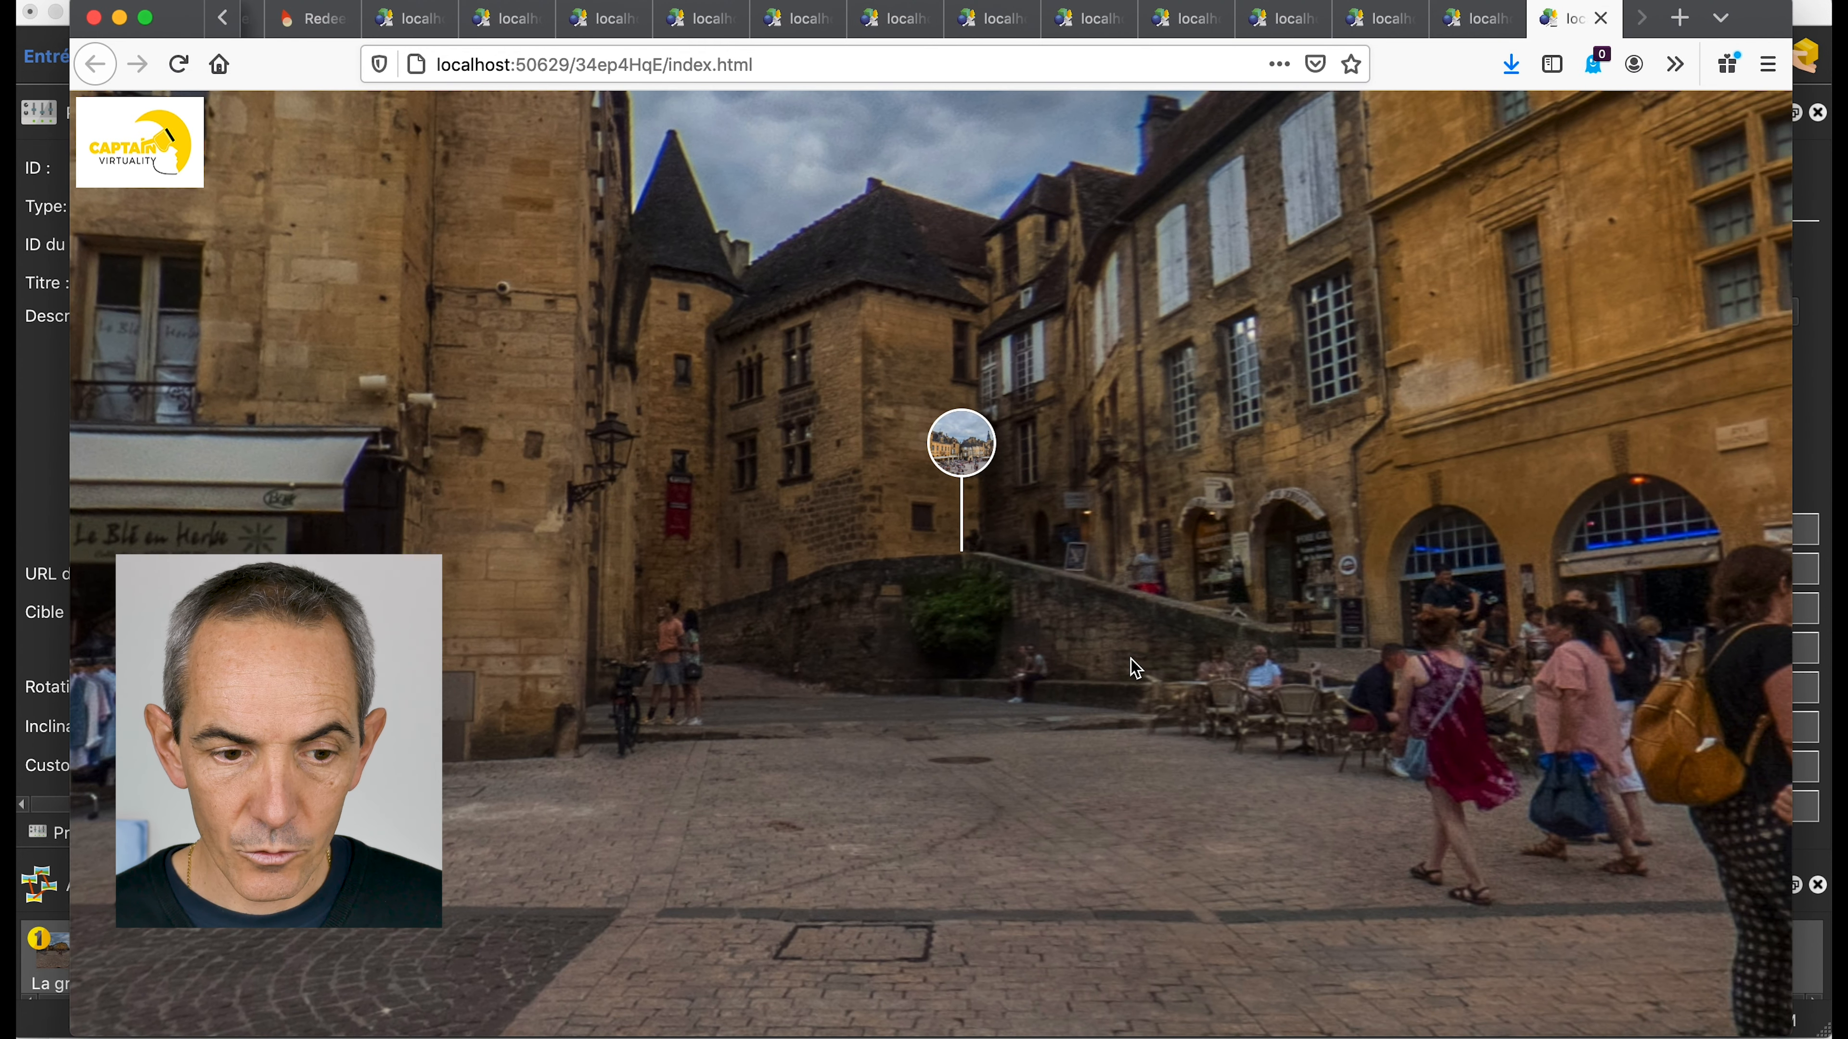
{"action": "left_click_drag", "start_coordinate": [1135, 668], "coordinate": [1175, 652]}
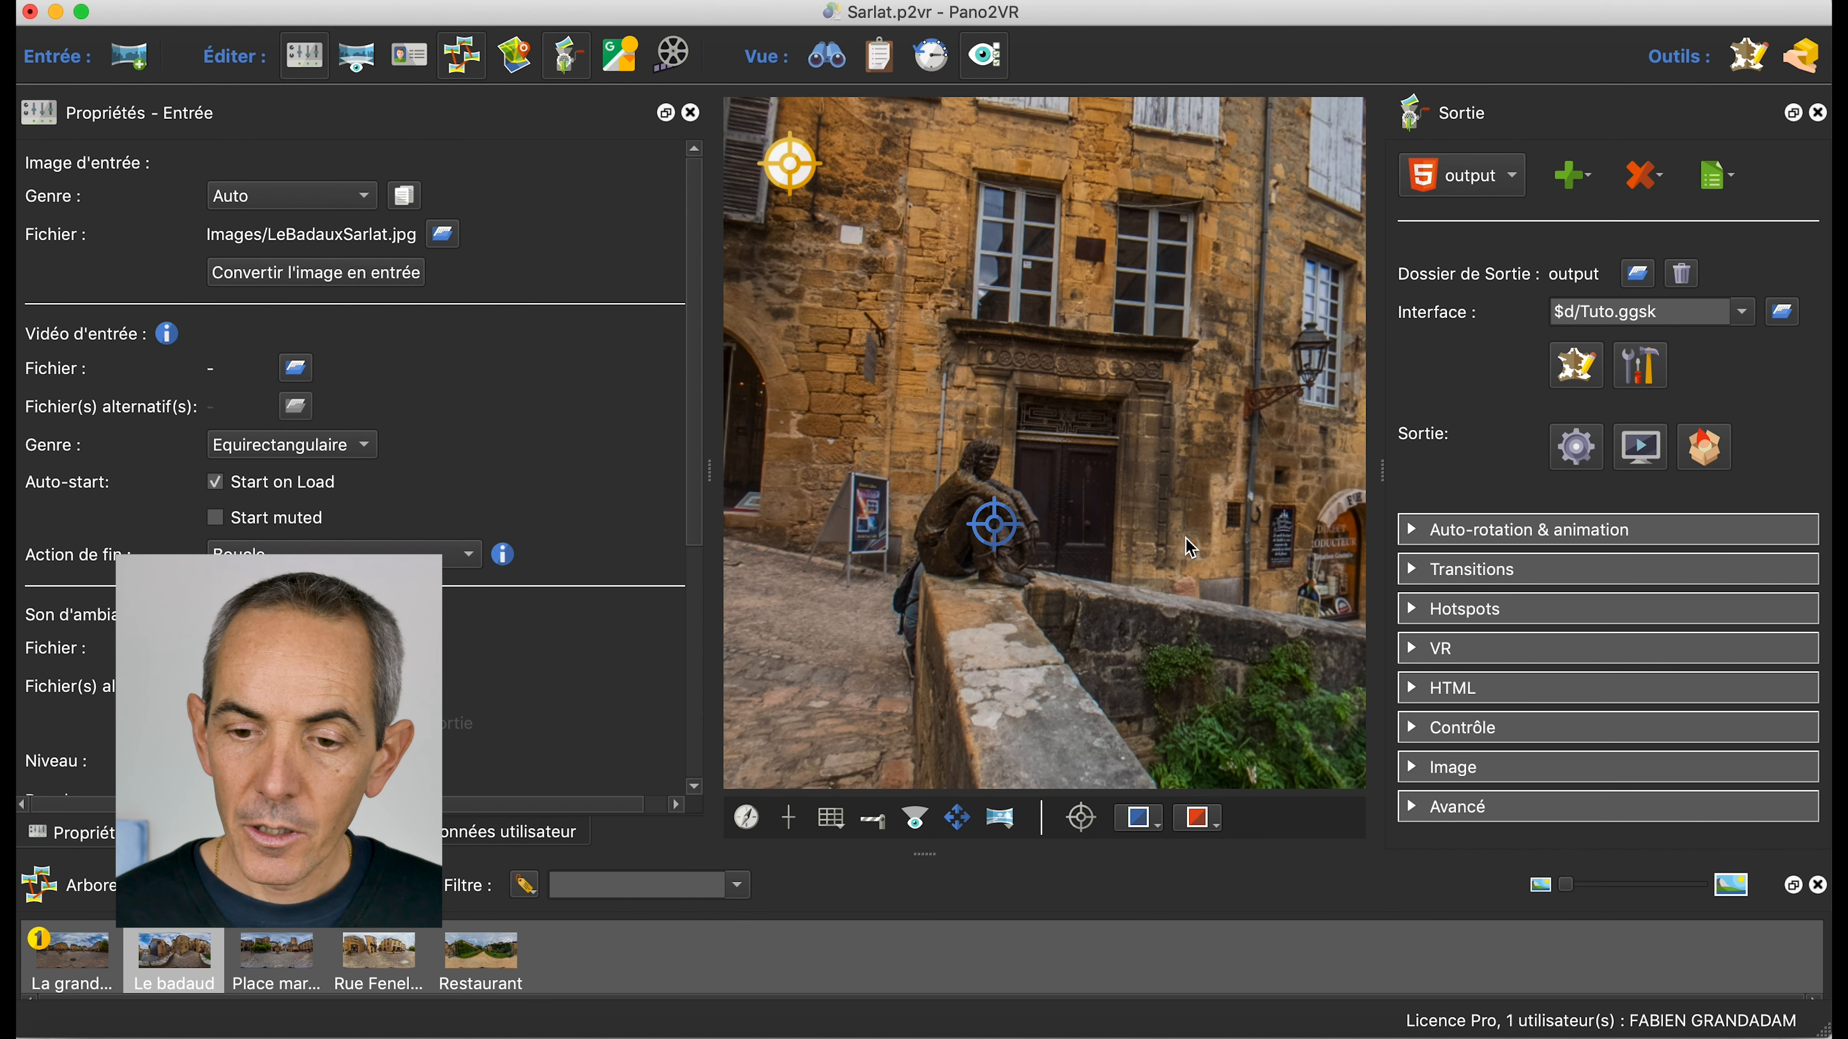
Set the output's theme to silhouette_v6.ggsk and regenerate the output, overwriting pano.xml
{"action": "left_click", "coordinate": [1745, 318]}
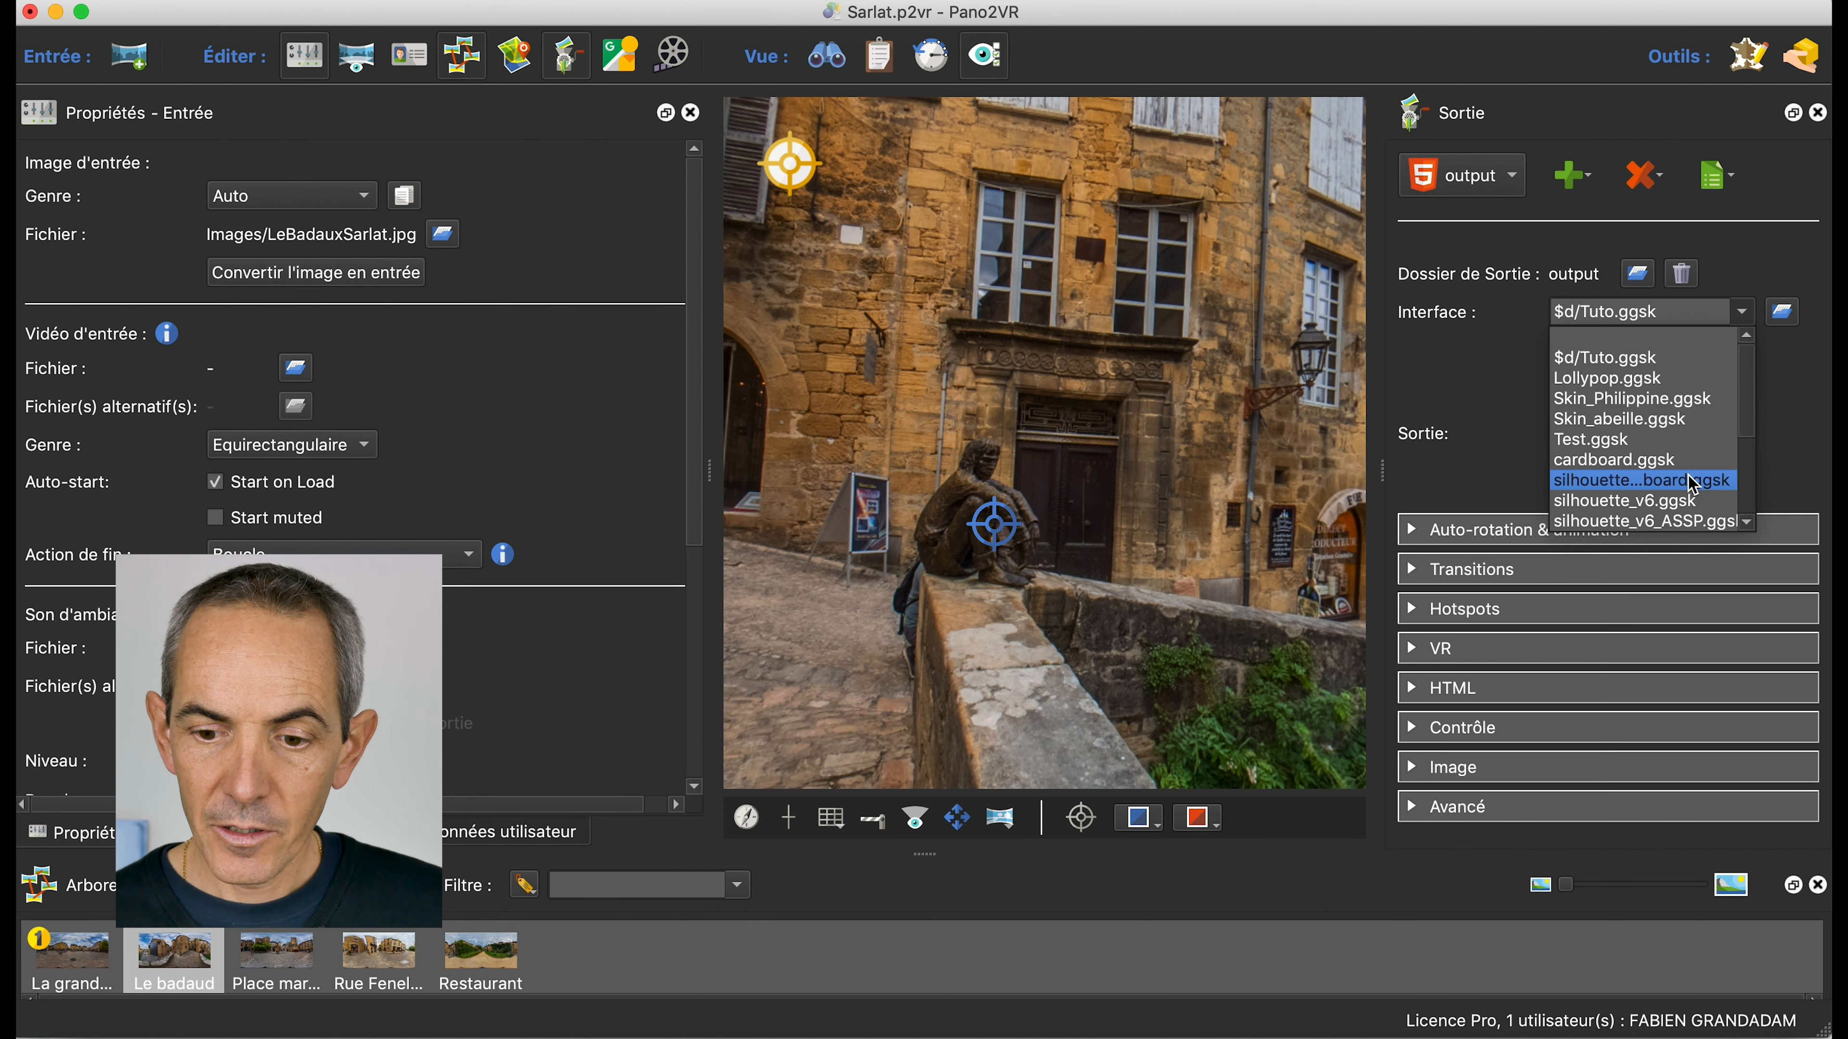
{"action": "left_click", "coordinate": [1677, 503]}
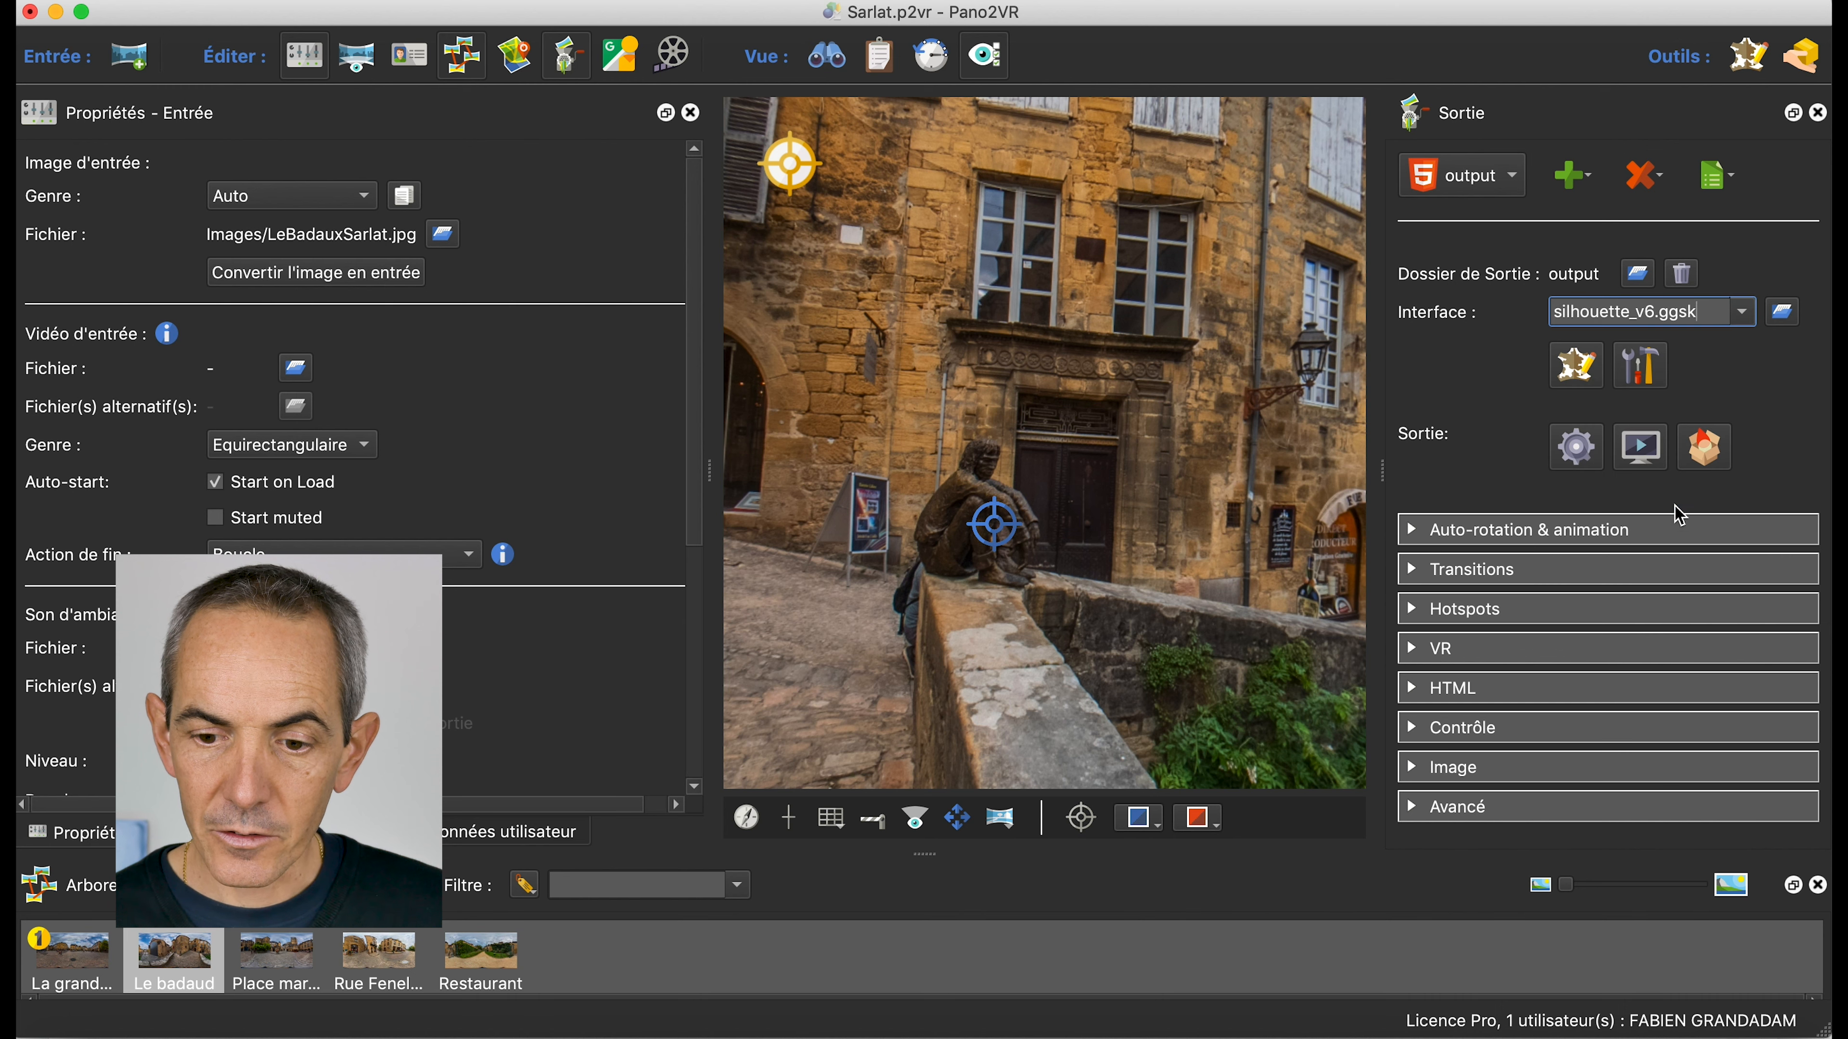
{"action": "left_click", "coordinate": [1579, 457]}
{"action": "left_click", "coordinate": [1126, 553]}
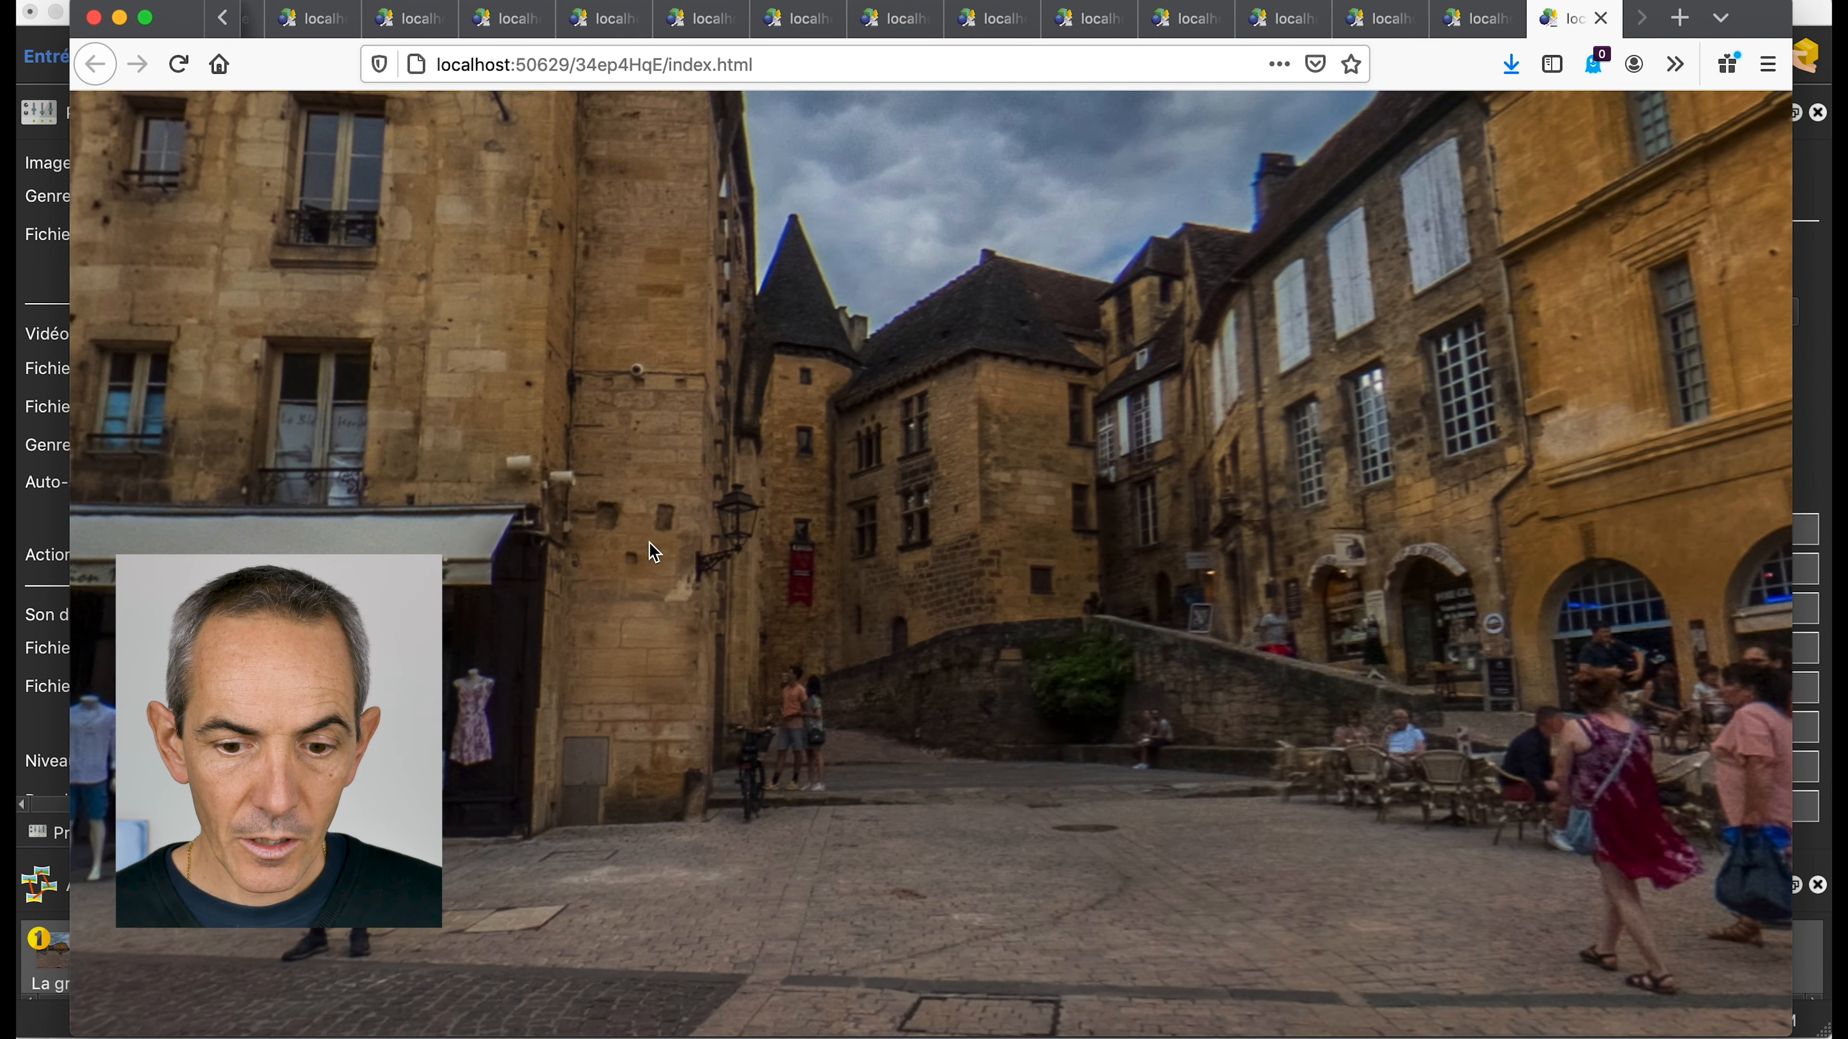
Go from the first panorama to Le badaud in the browser tour and examine the silhouette theme's hotspots and controls
{"action": "left_click_drag", "start_coordinate": [647, 542], "coordinate": [810, 531]}
{"action": "left_click", "coordinate": [1251, 607]}
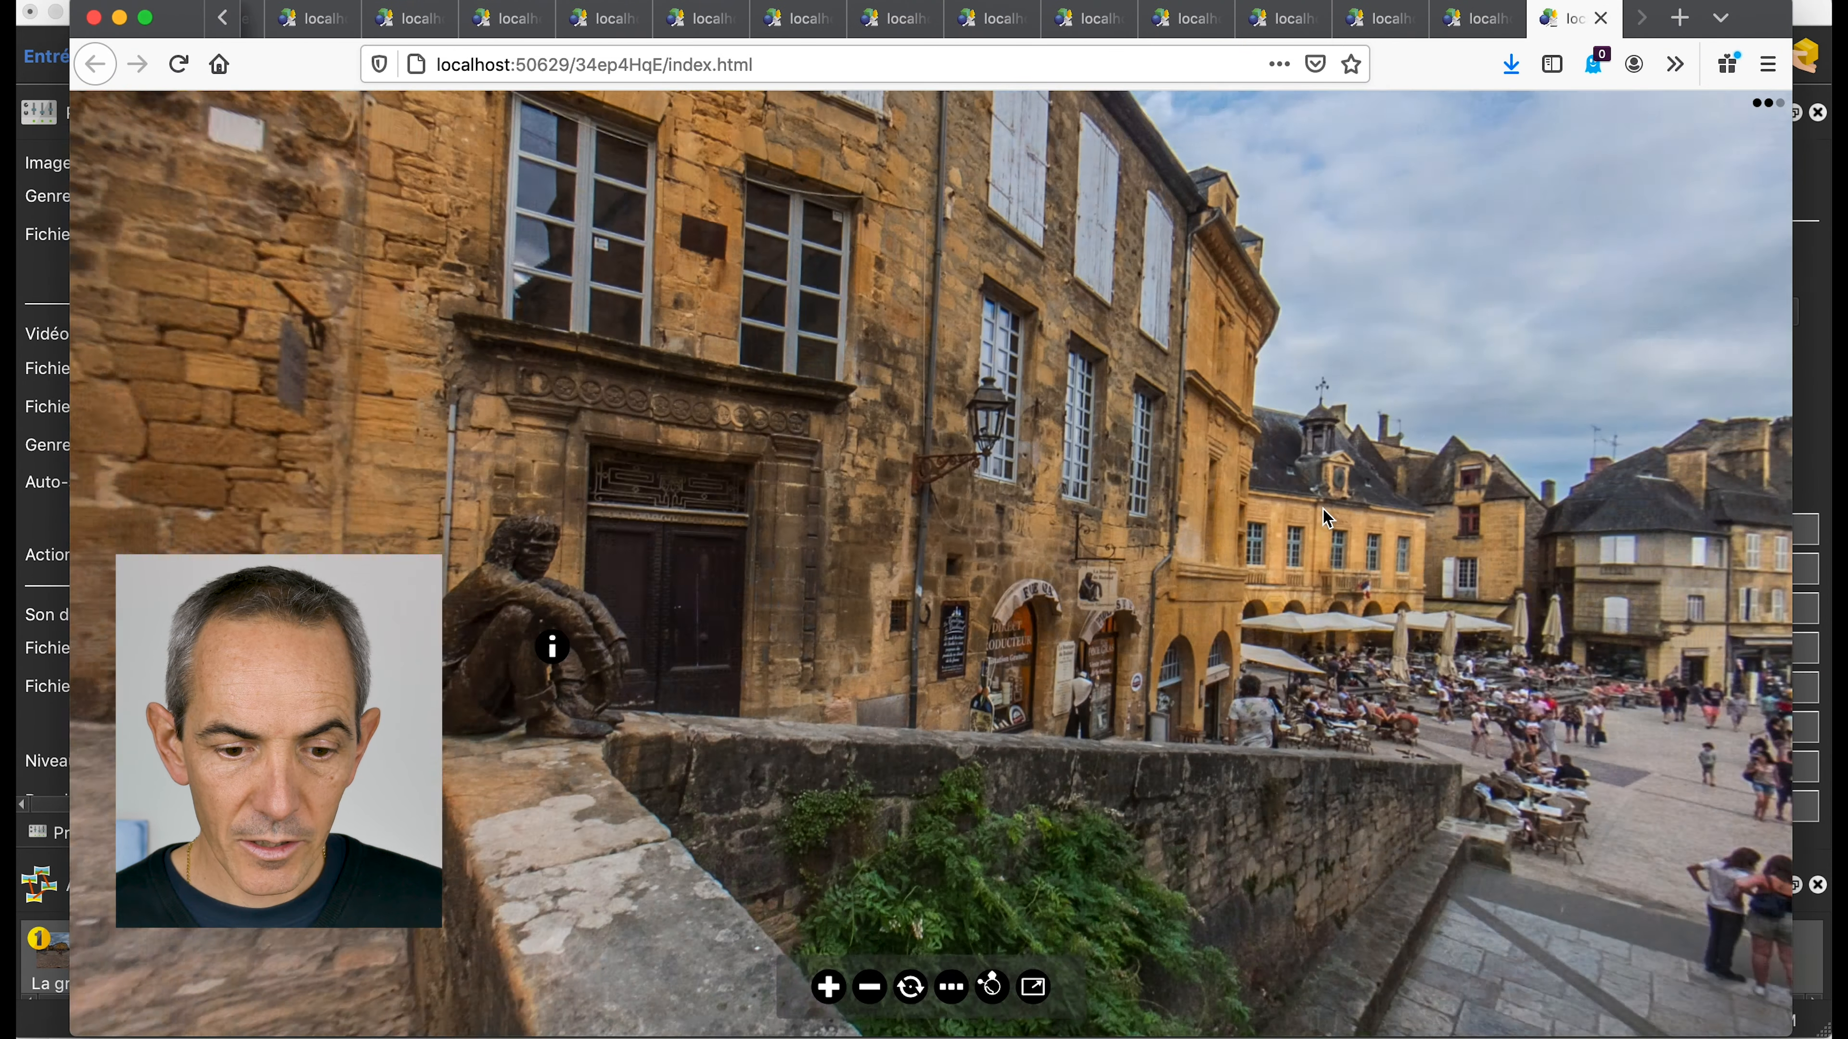
{"action": "left_click_drag", "start_coordinate": [1323, 510], "coordinate": [1149, 536]}
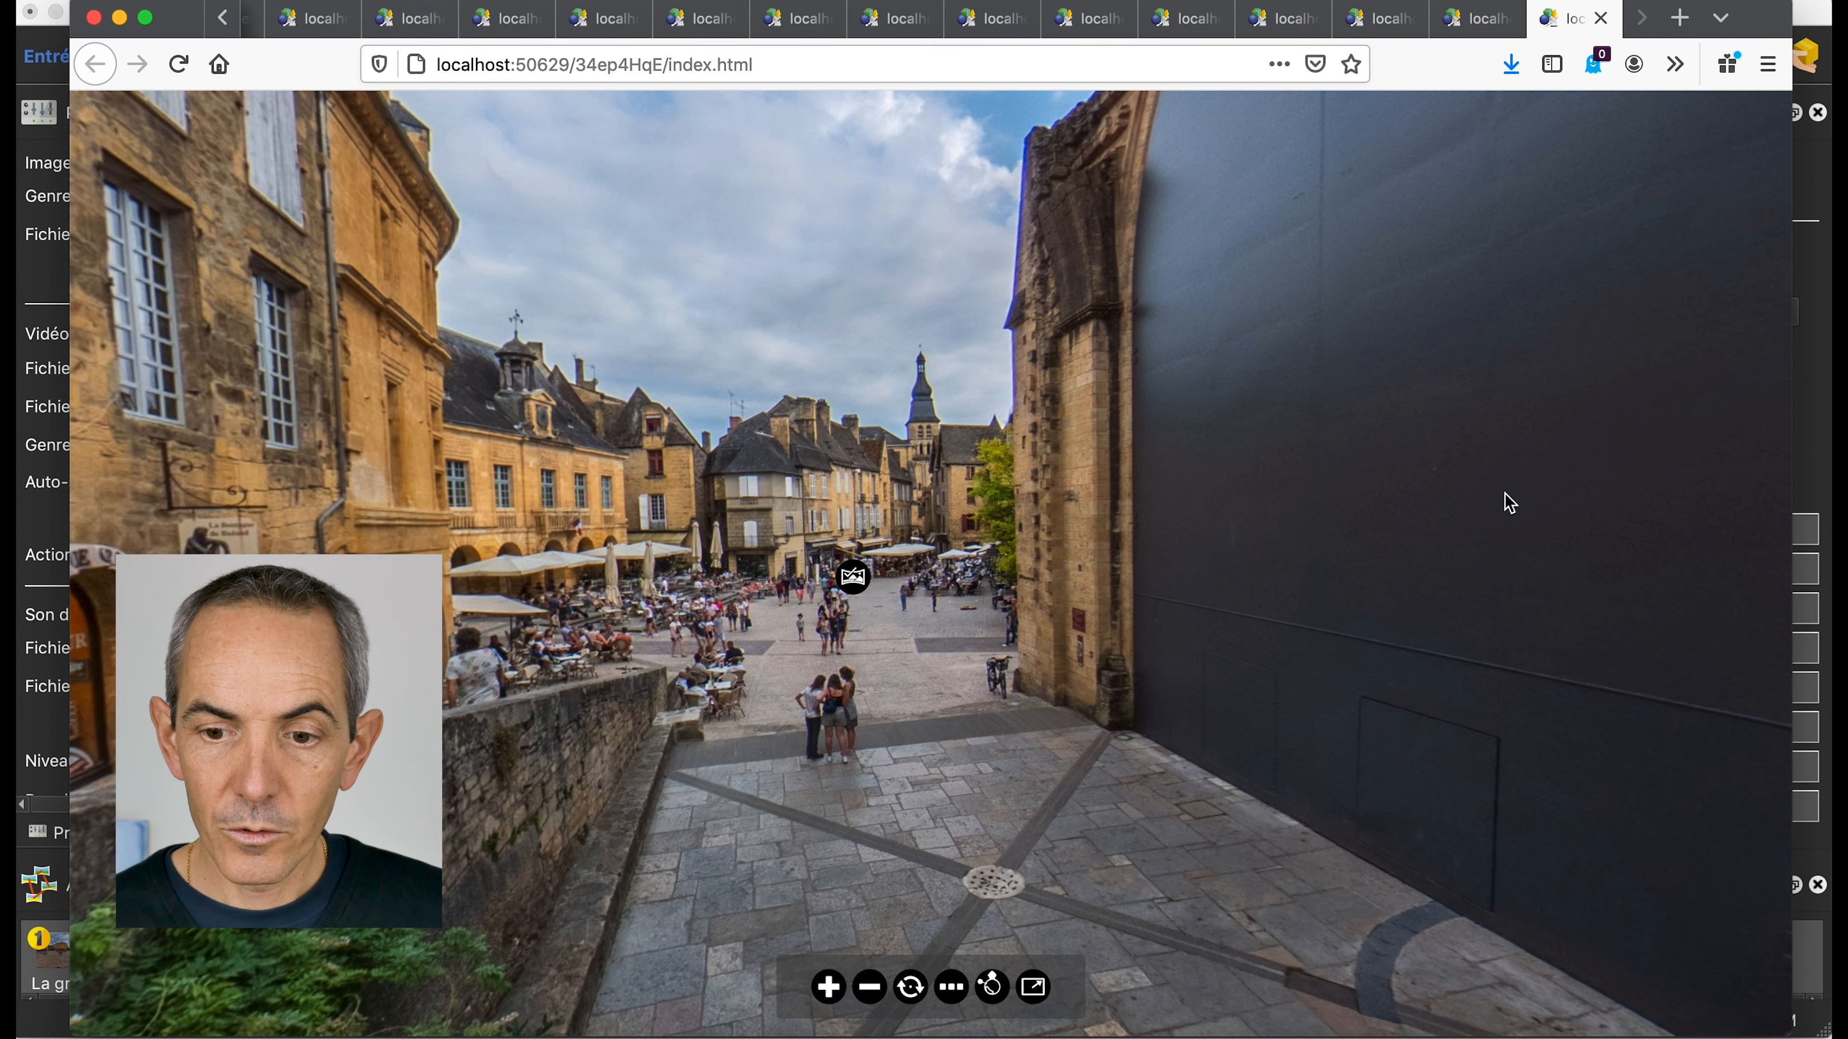
Switch back to Pano2VR and review the silhouette_v6 theme's configuration colors and display options, leaving them as they are
{"action": "left_click", "coordinate": [1364, 1034]}
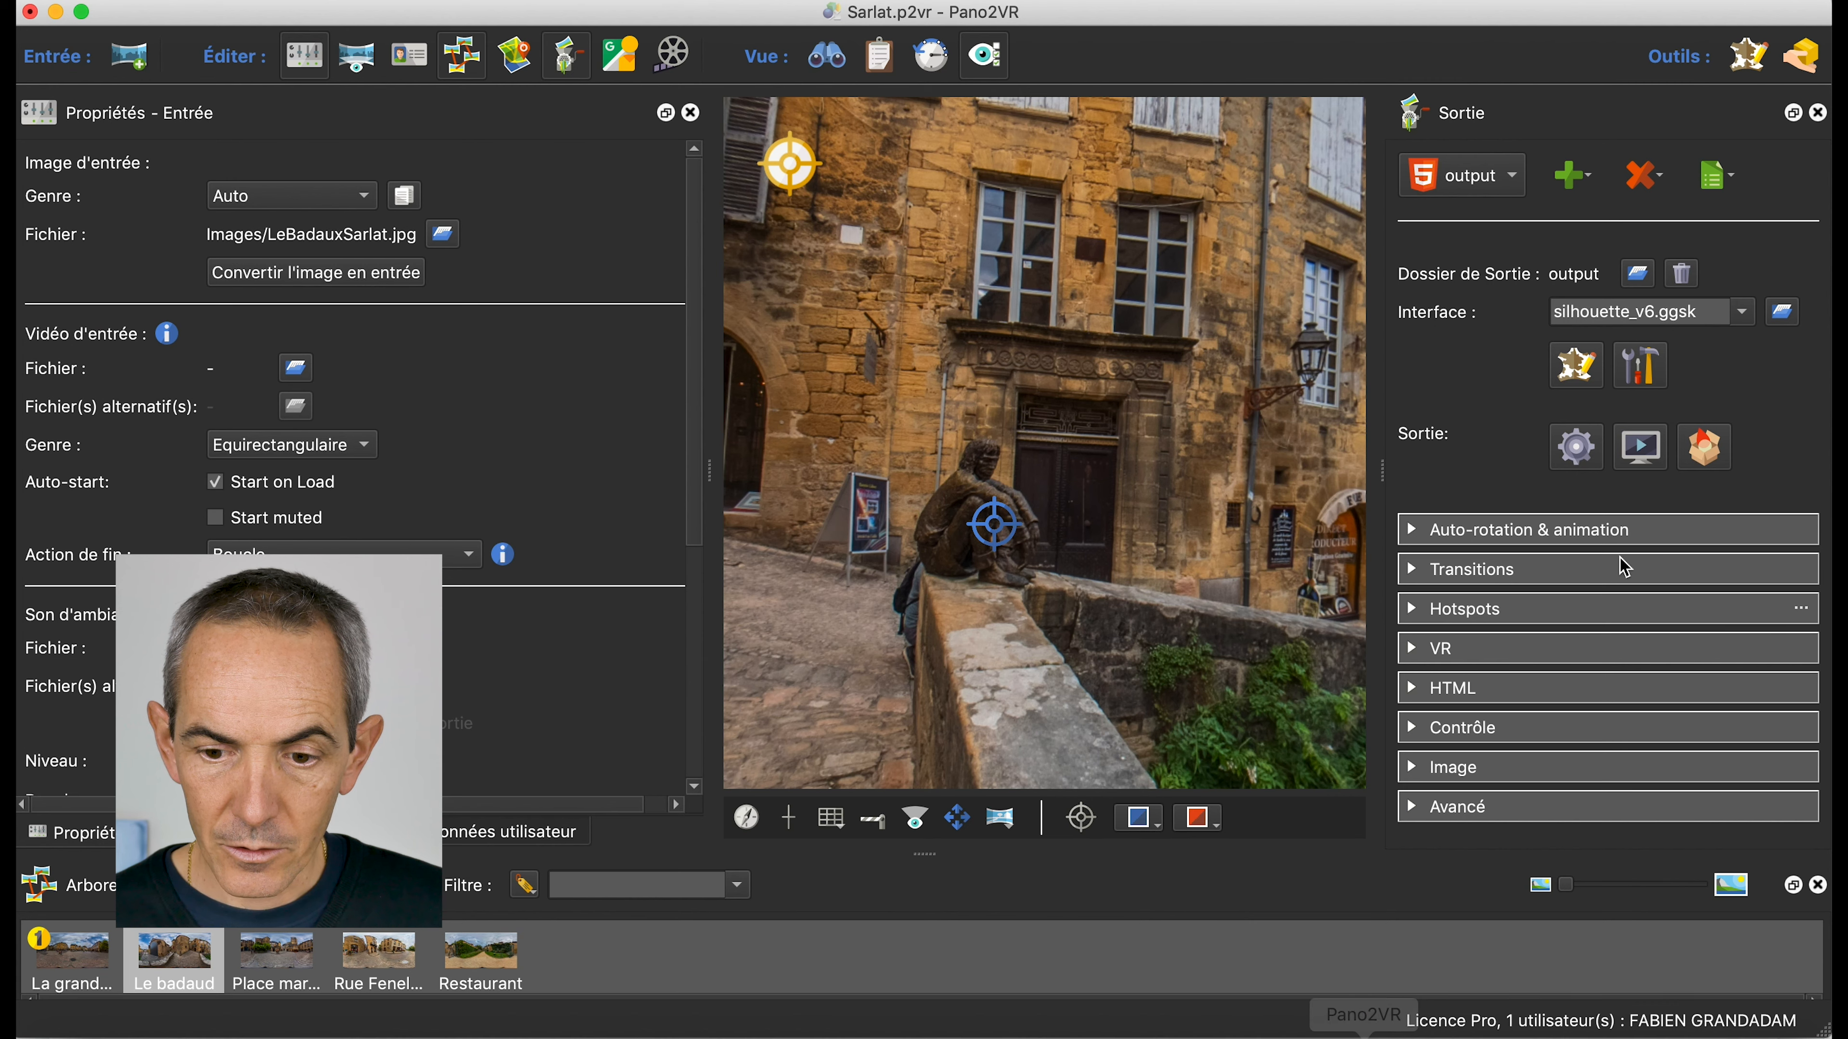
{"action": "left_click", "coordinate": [1644, 372]}
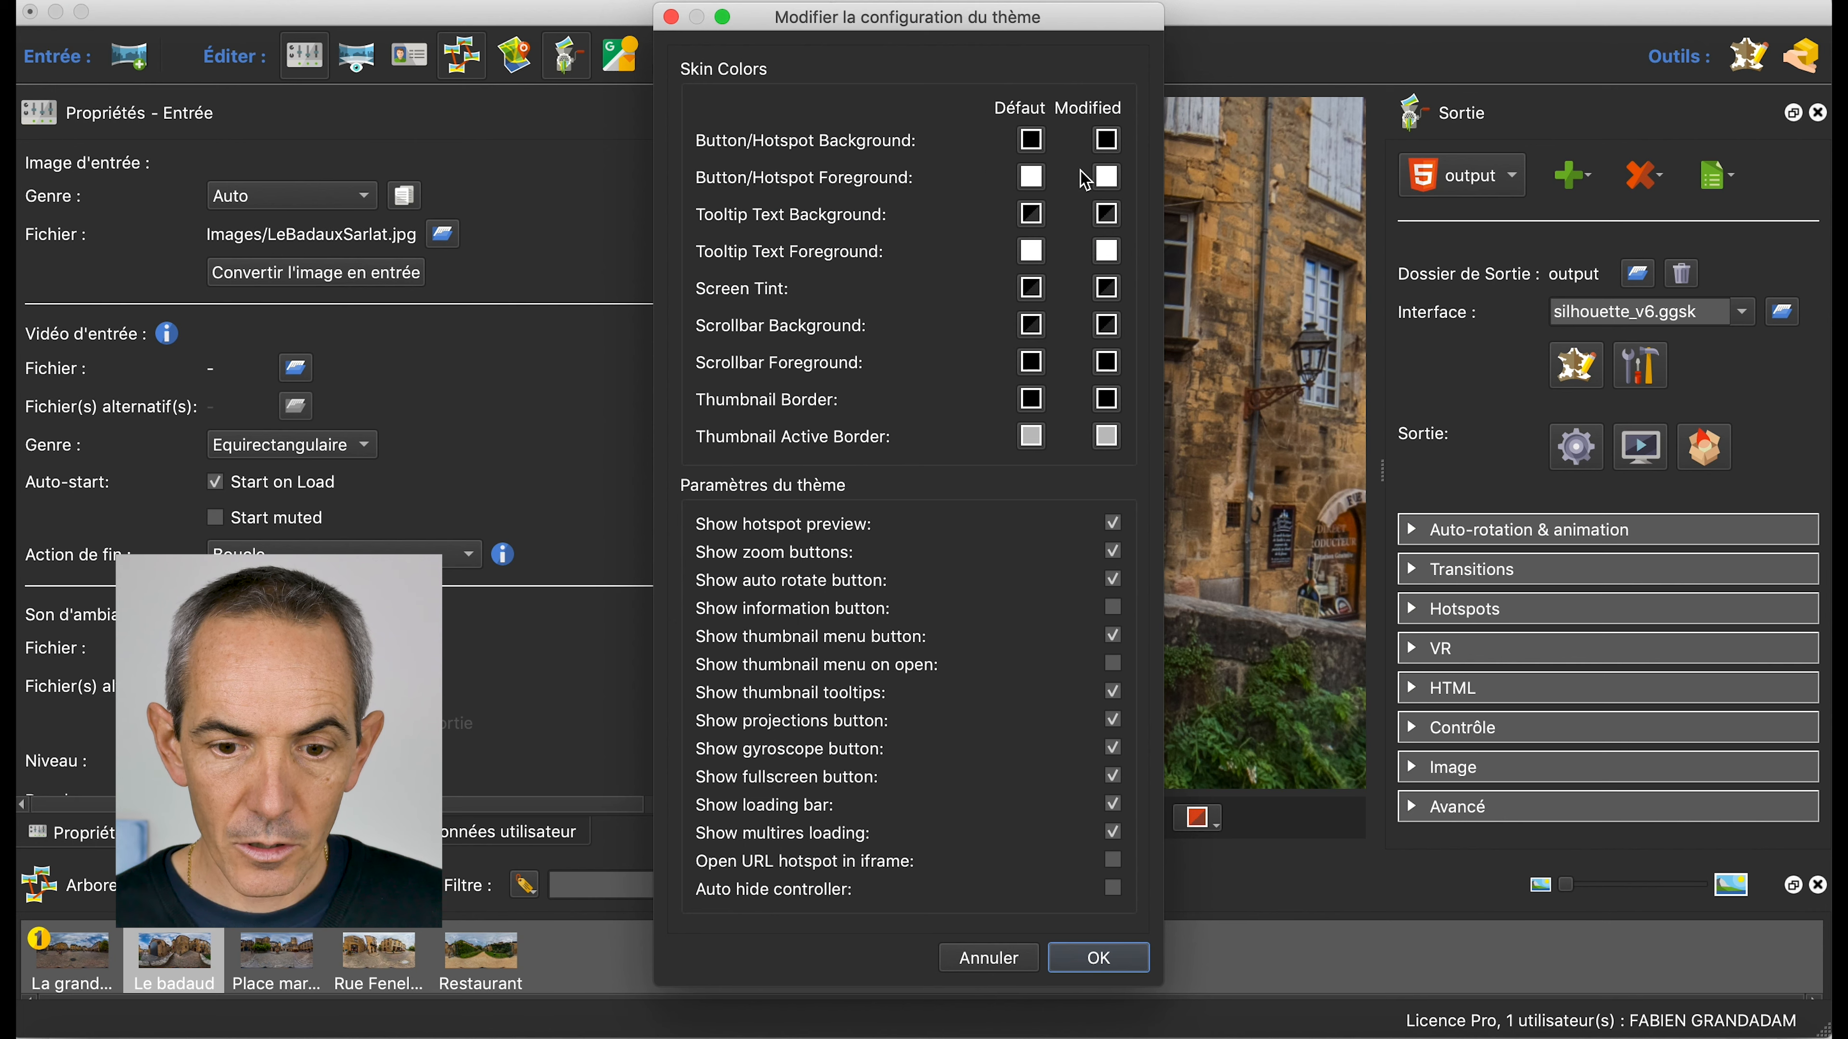
{"action": "left_click", "coordinate": [1099, 958]}
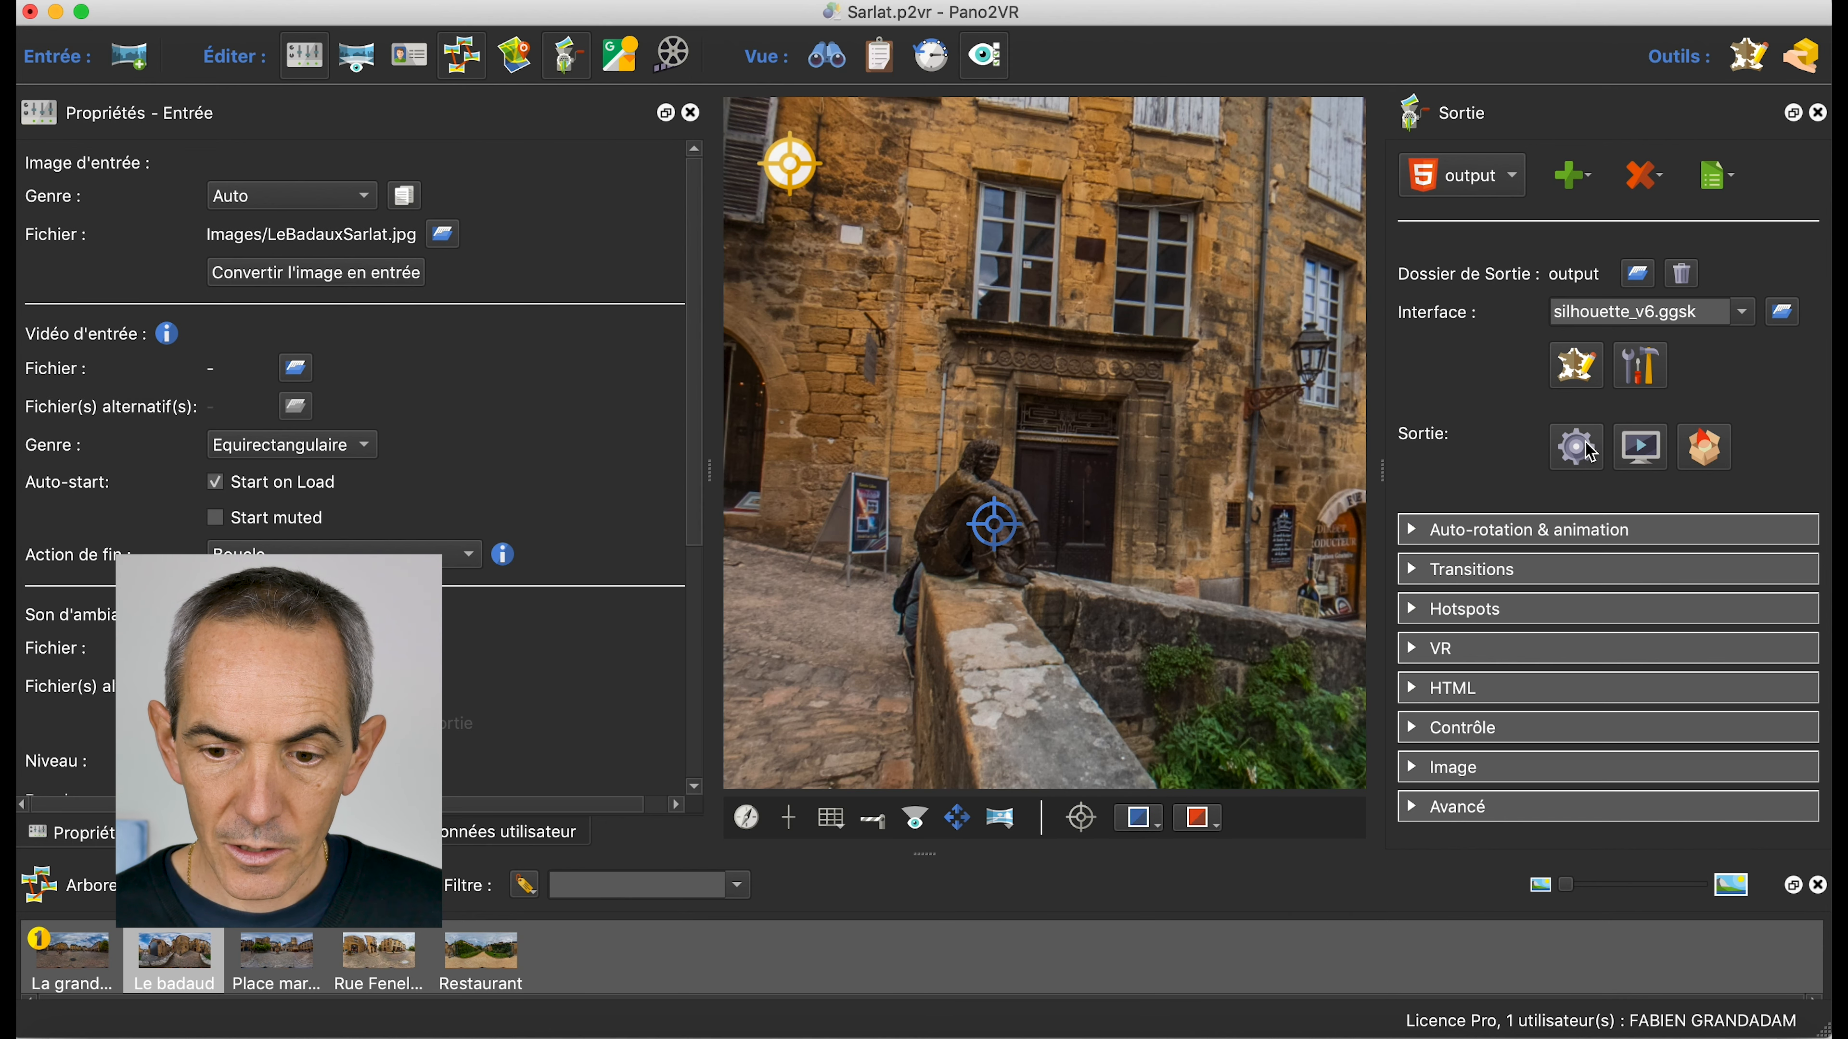
Open the silhouette_v6 theme in the theme editor, look through its element tree, and hide the do_not_modify_skin element
{"action": "left_click", "coordinate": [1575, 365]}
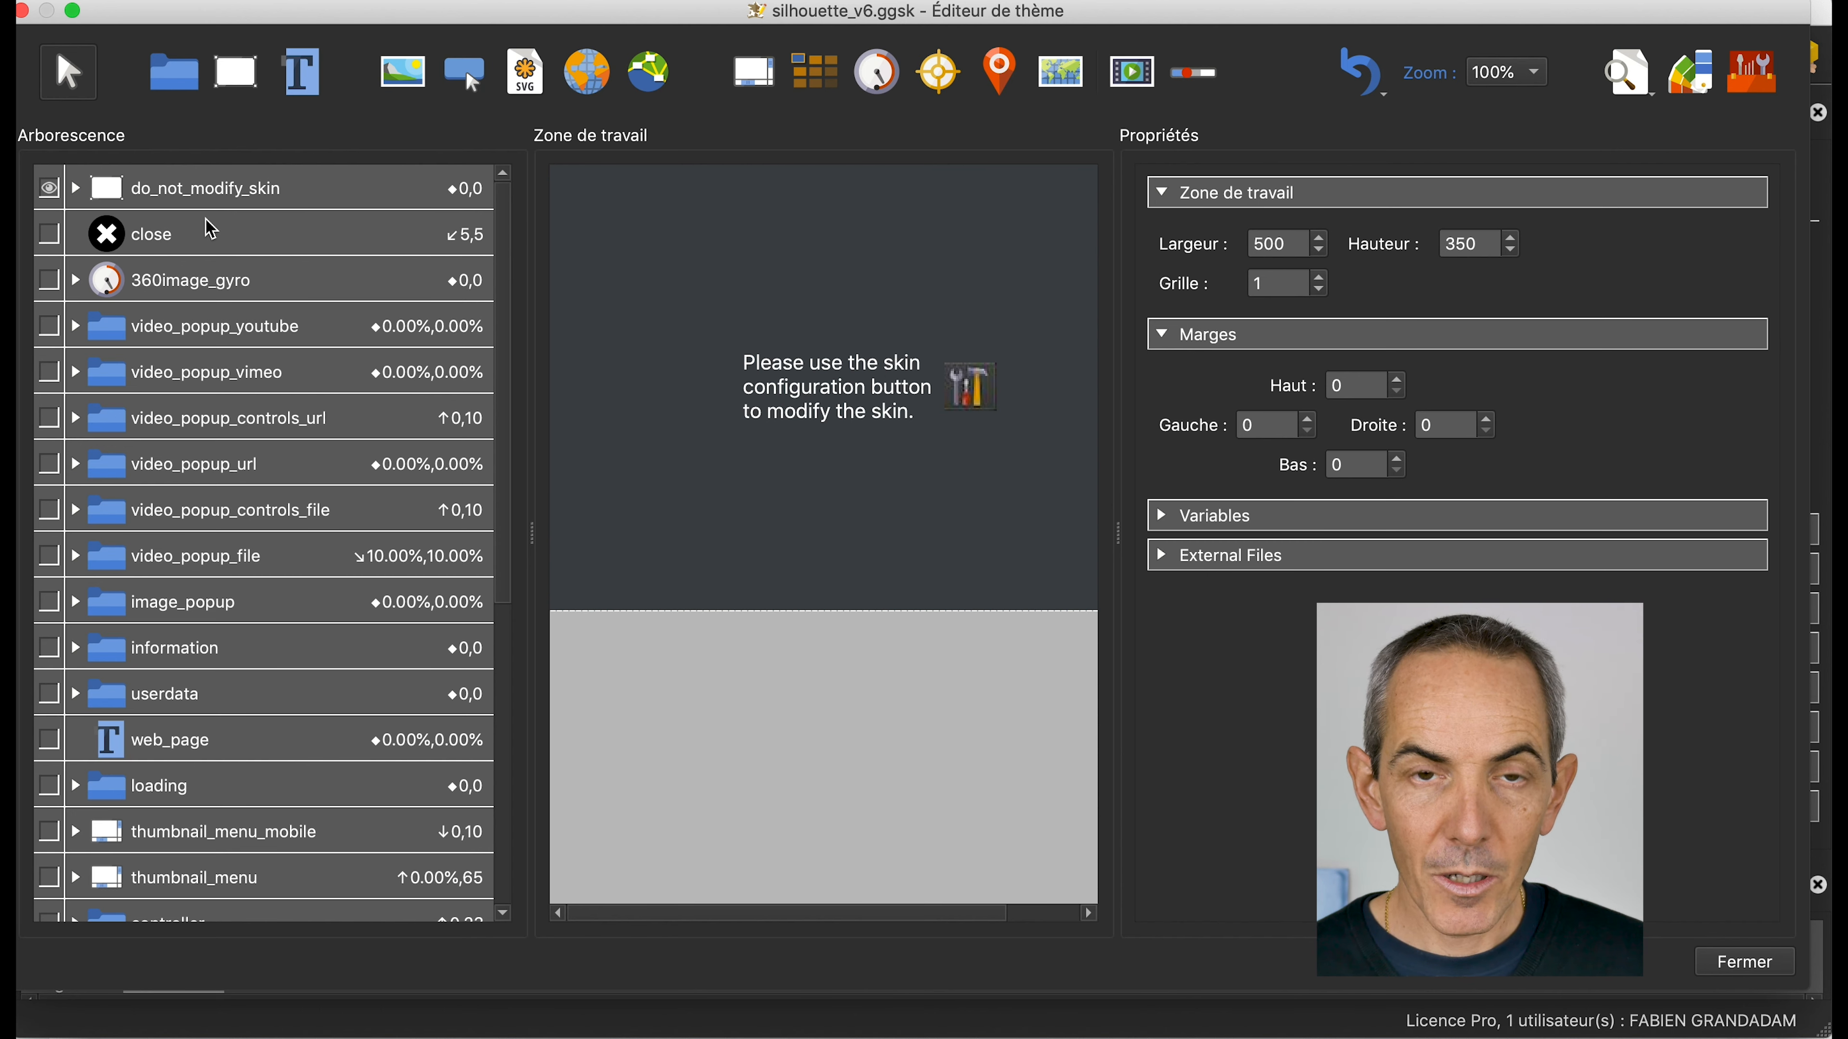
{"action": "scroll", "coordinate": [190, 545], "scroll_direction": "down", "scroll_amount": 5}
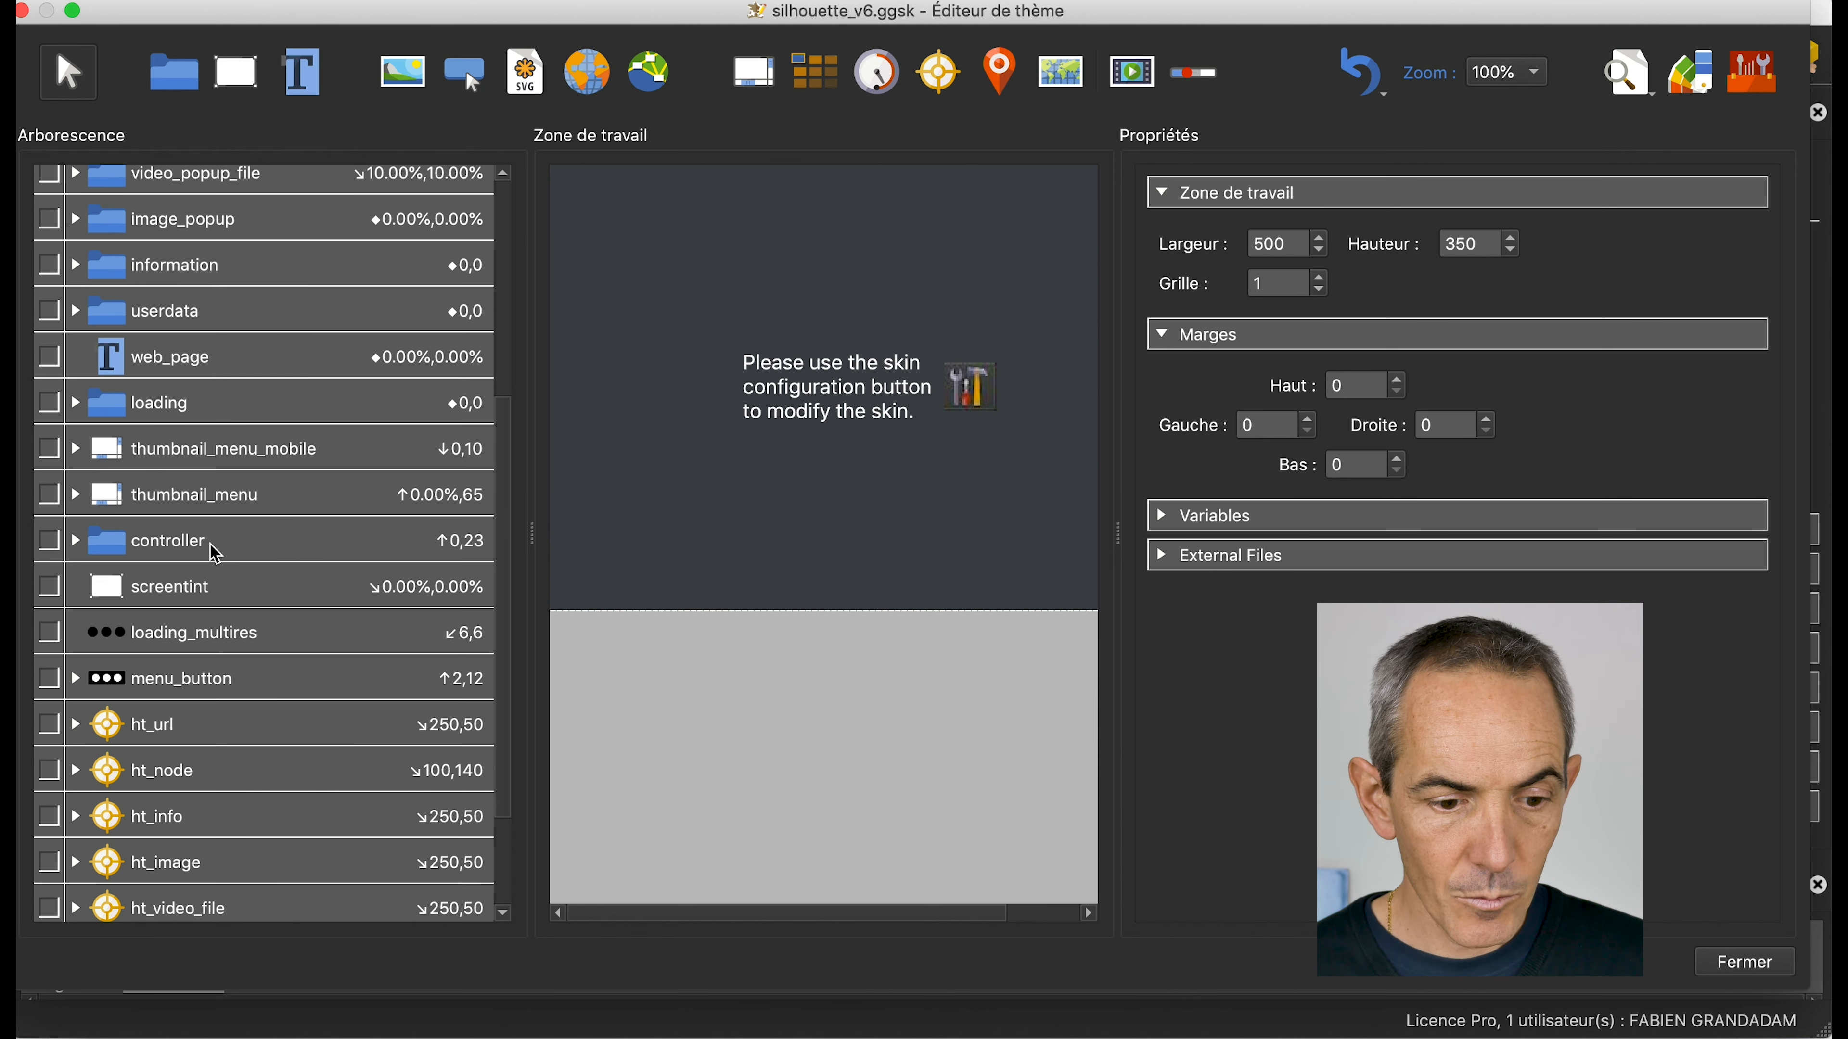
{"action": "scroll", "coordinate": [220, 541], "scroll_direction": "up", "scroll_amount": 5}
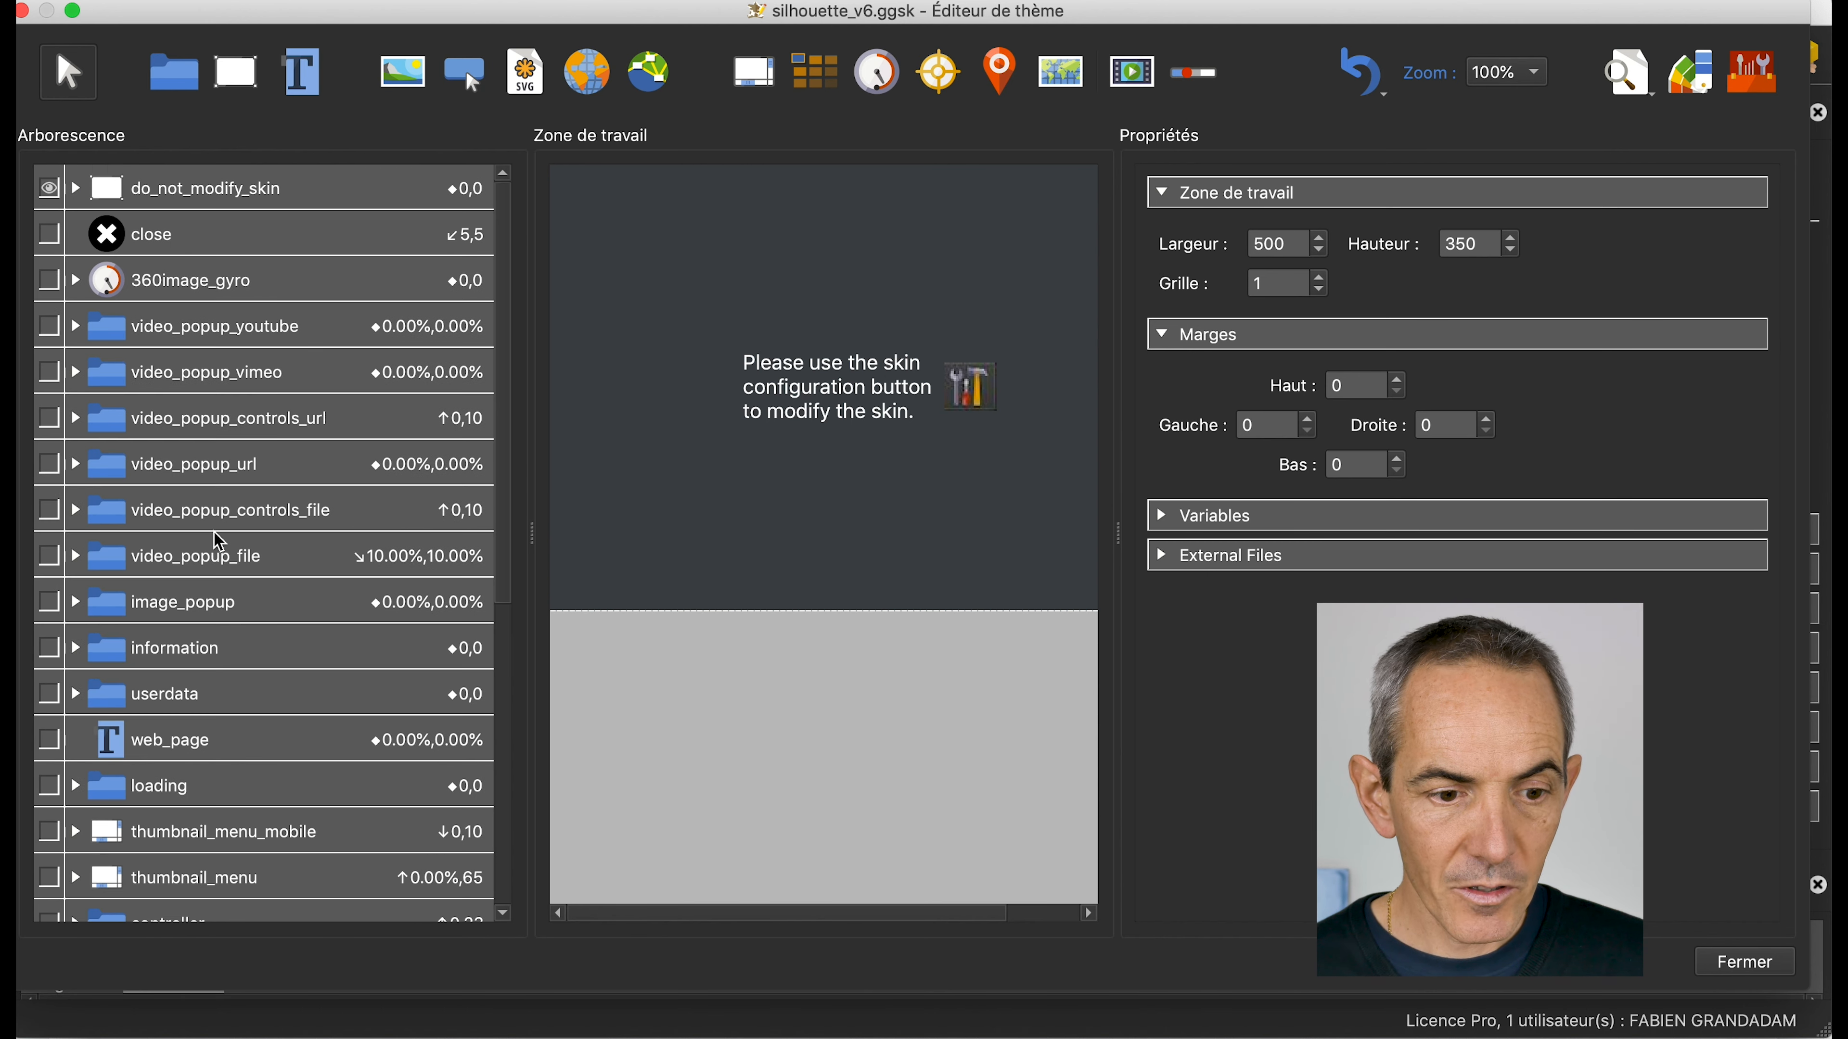
{"action": "left_click", "coordinate": [49, 190]}
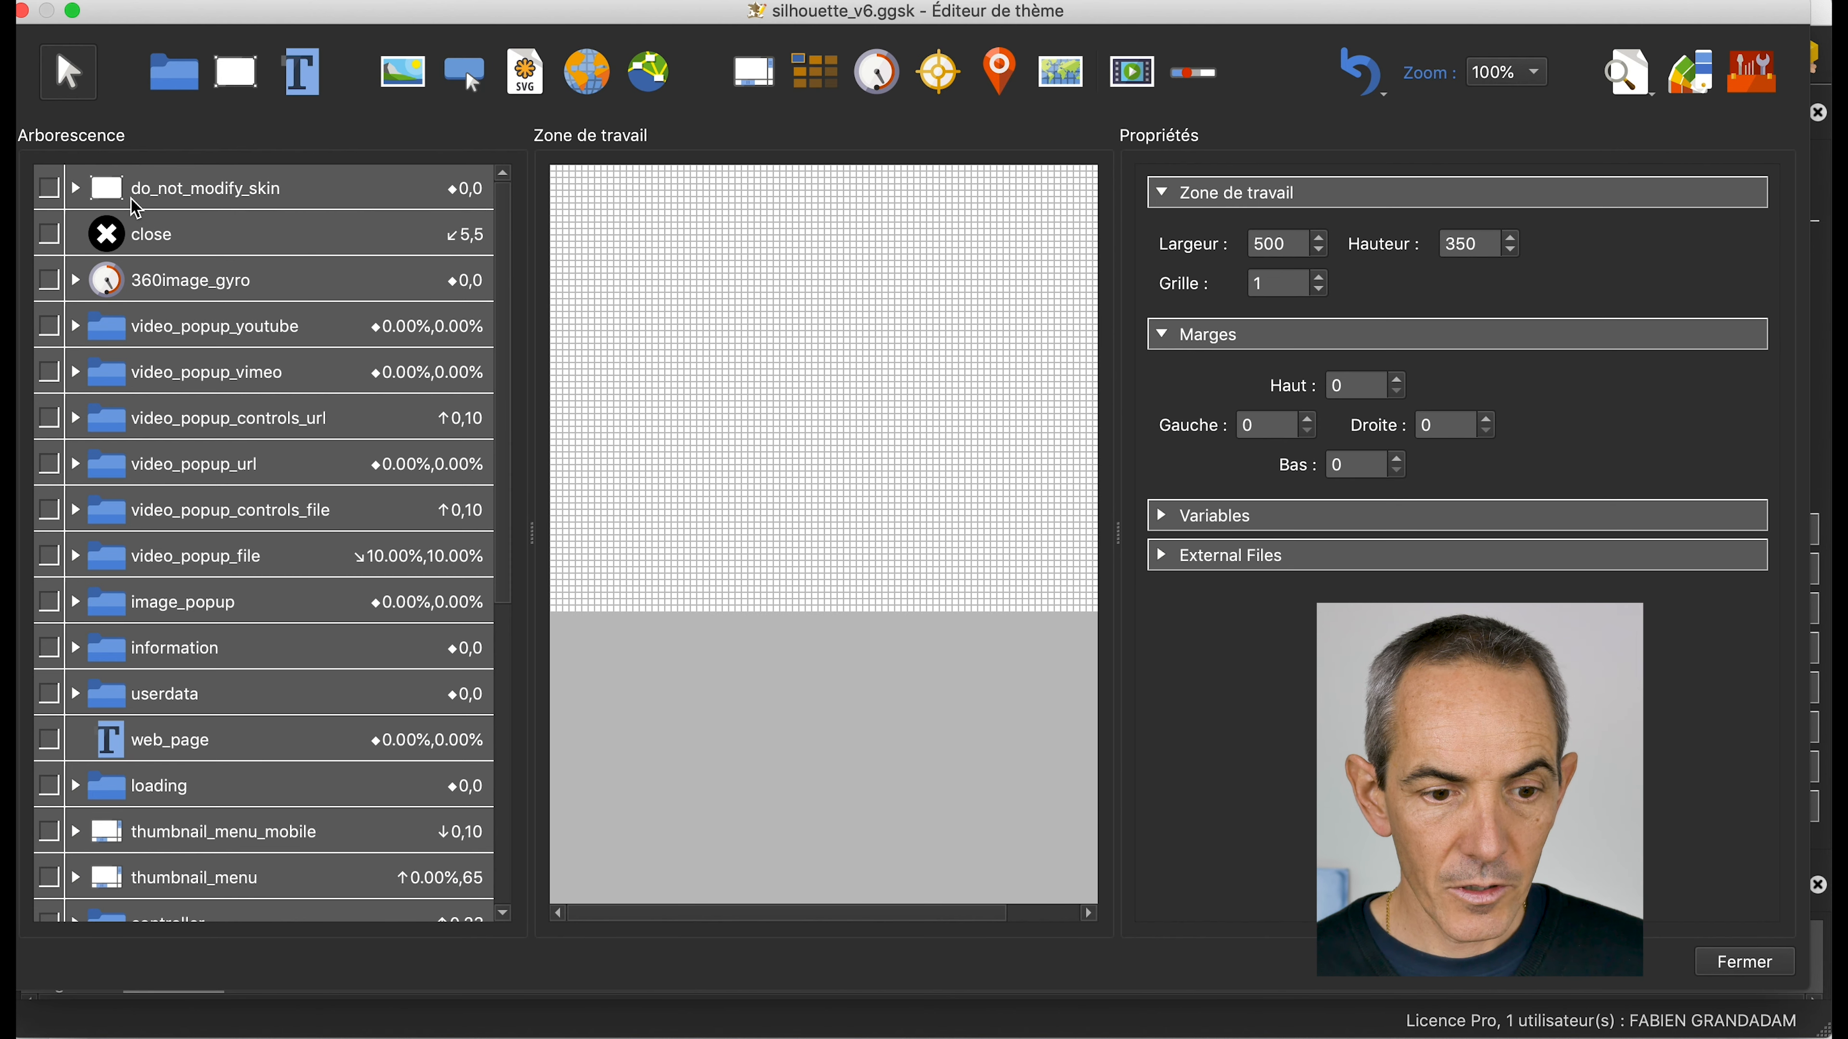
Temporarily show the close, 360image_gyro, video_popup_youtube and video_popup_vimeo elements on the canvas, then hide them again
{"action": "left_click", "coordinate": [53, 236]}
{"action": "left_click", "coordinate": [55, 289]}
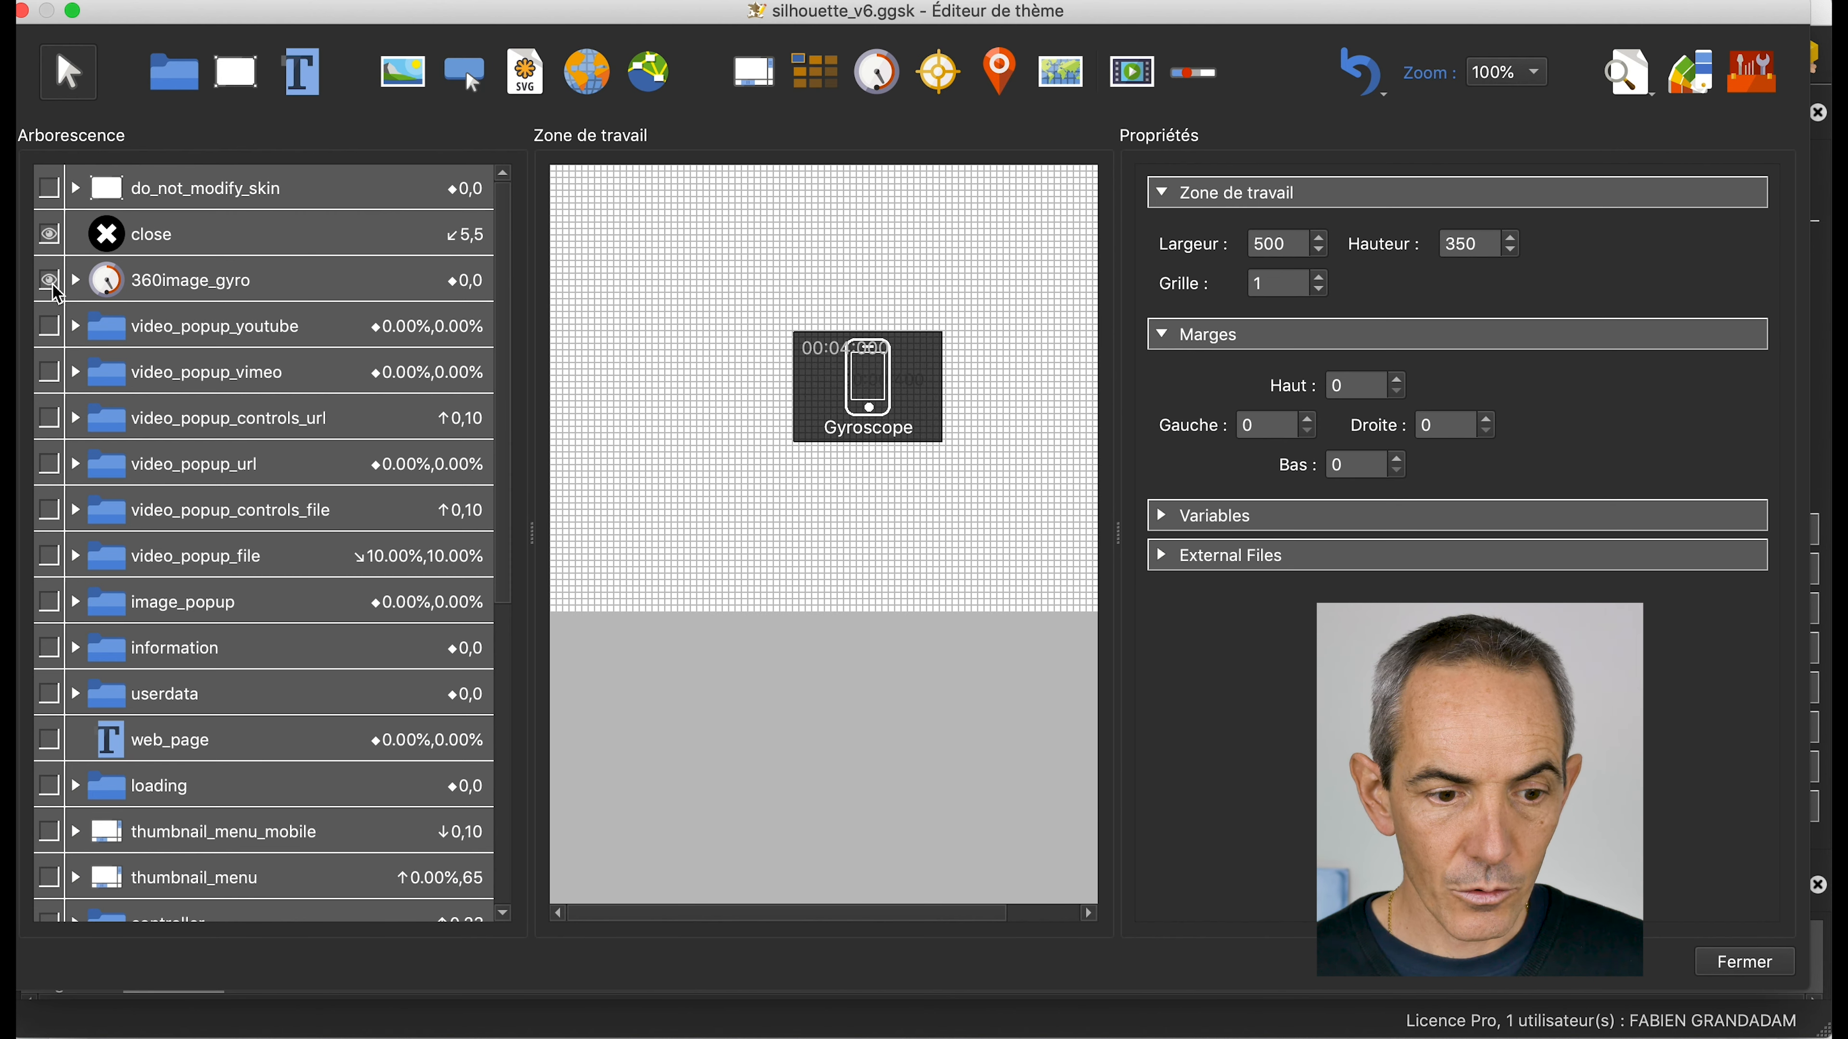
{"action": "left_click", "coordinate": [49, 326]}
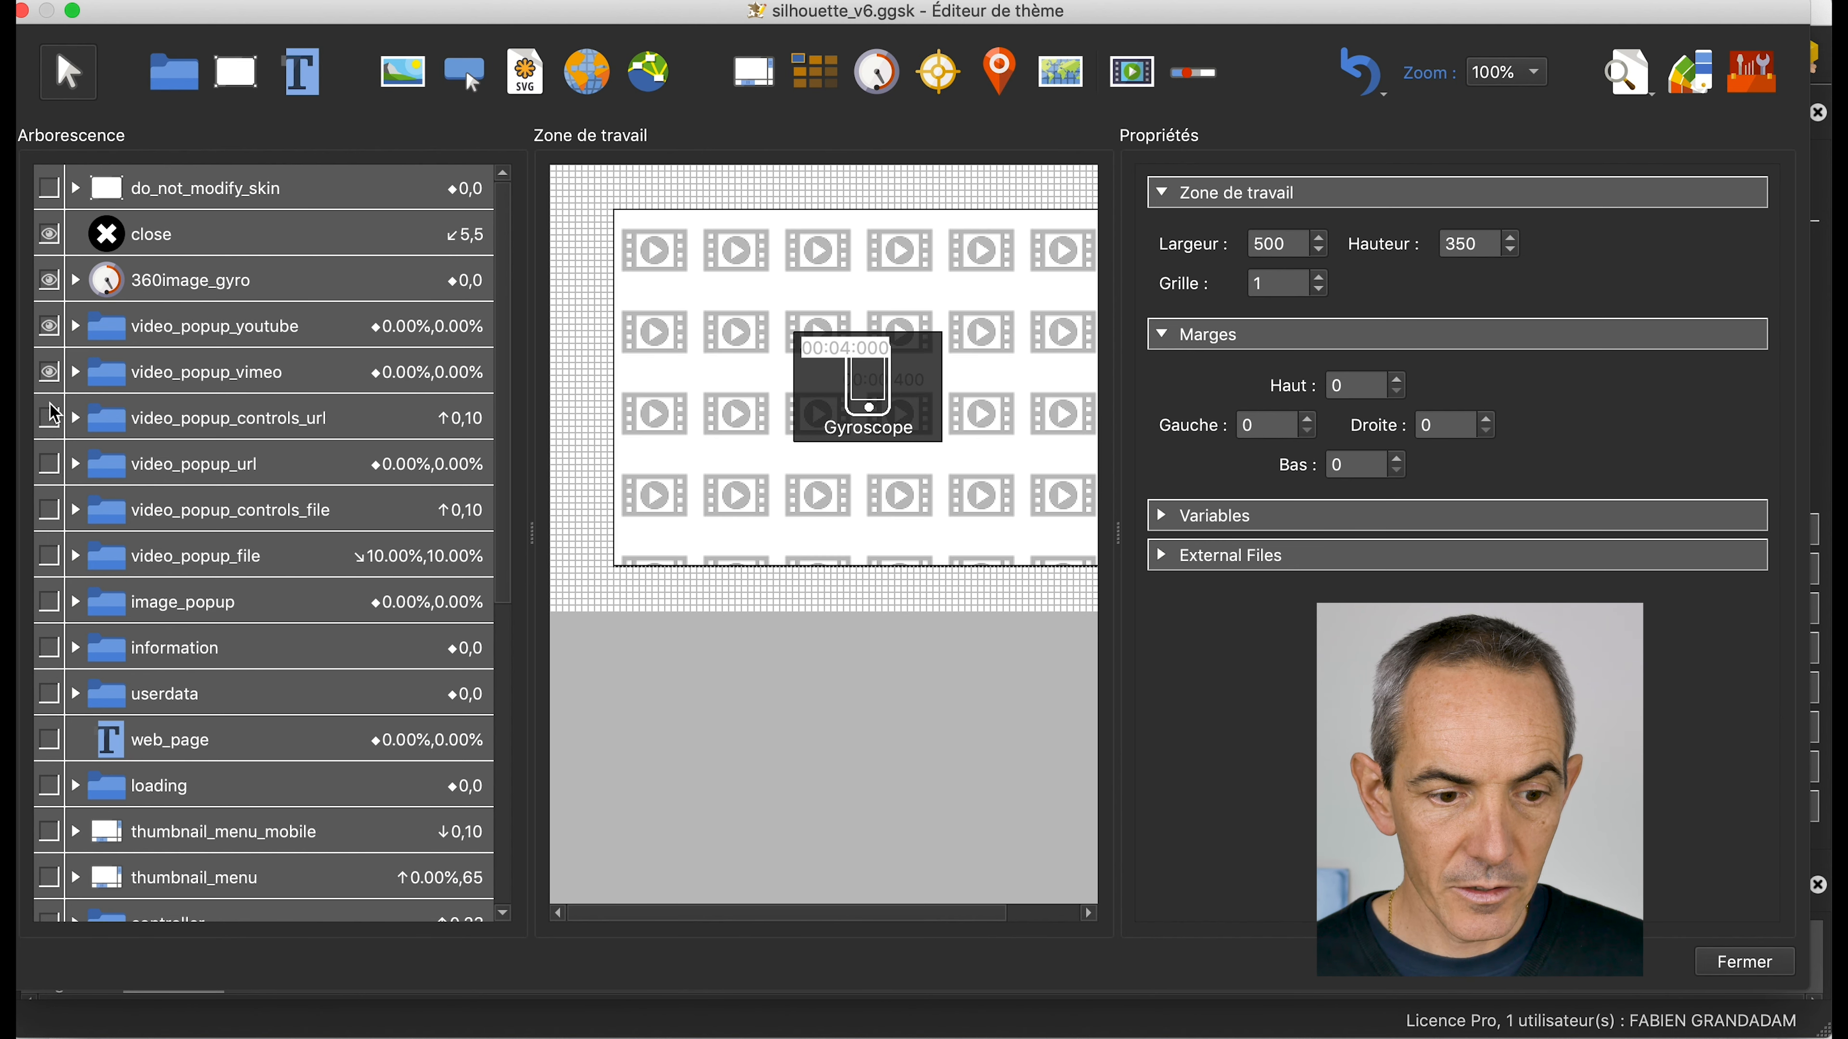
{"action": "left_click", "coordinate": [51, 322]}
{"action": "left_click", "coordinate": [50, 280]}
{"action": "left_click", "coordinate": [50, 234]}
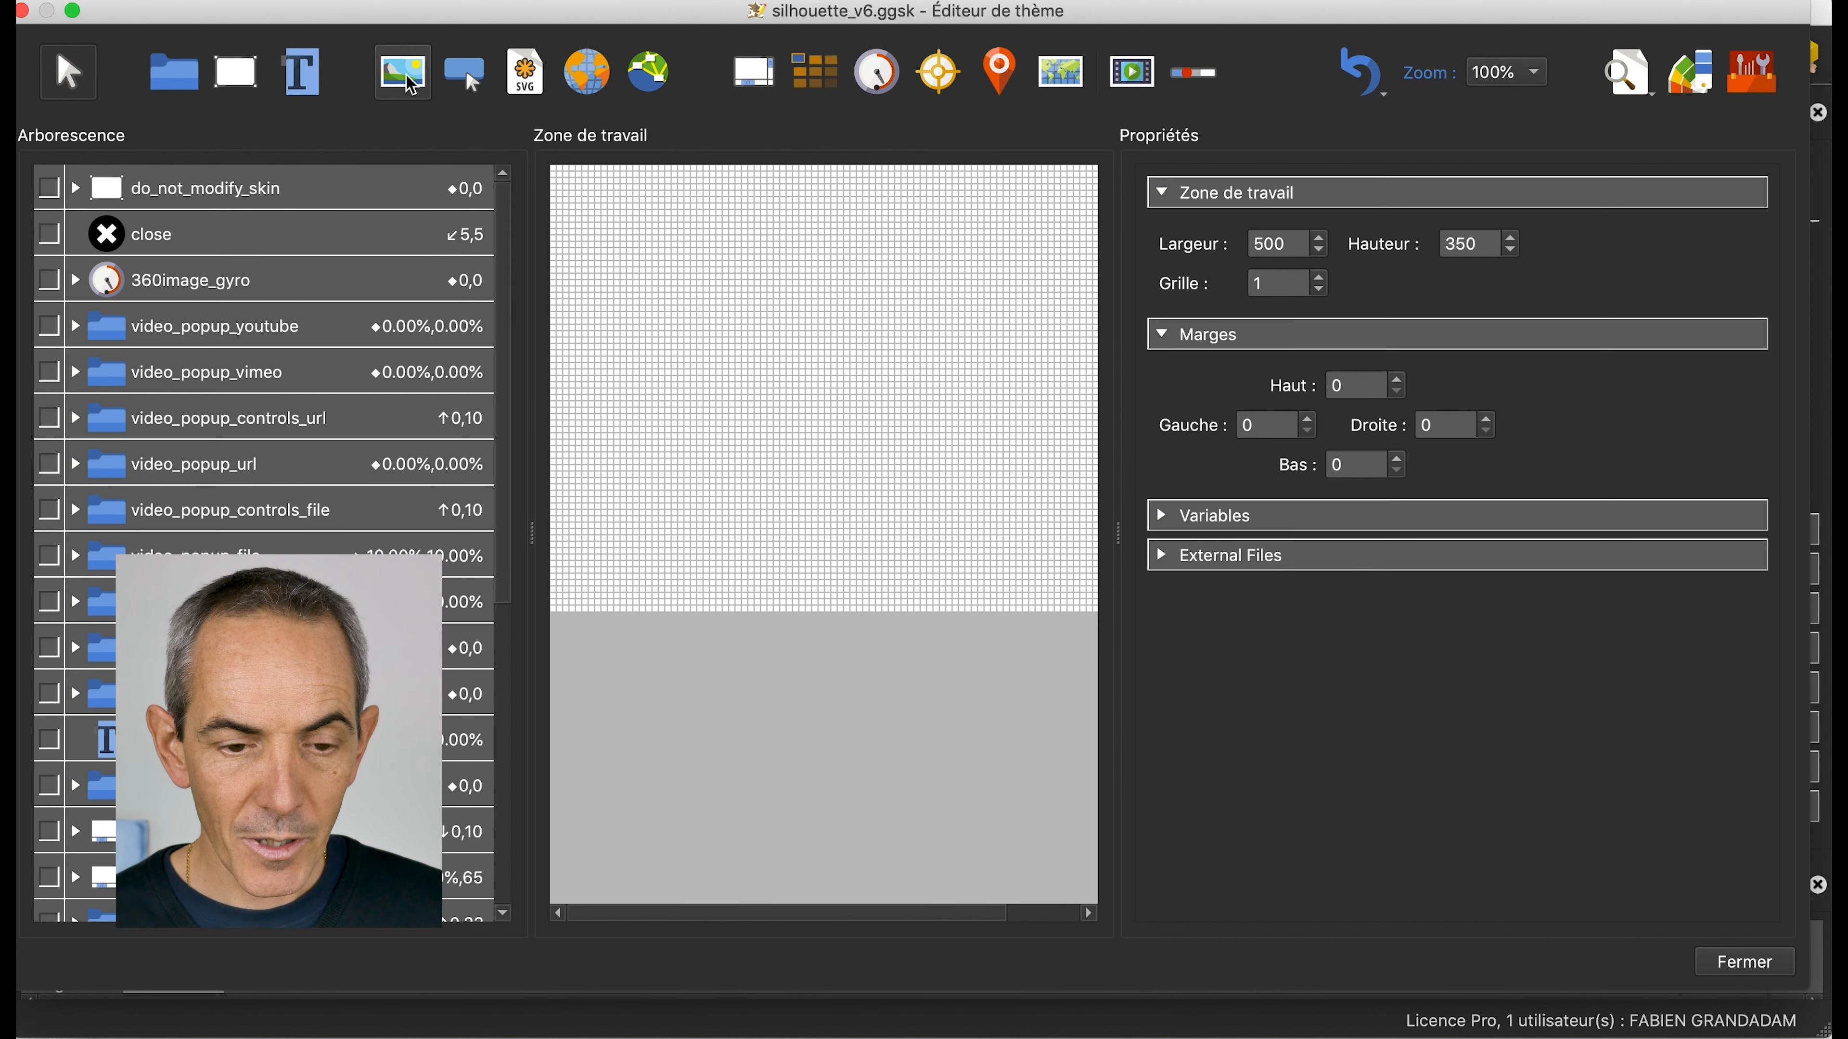
Insert the Captain Virtuality logo PNG from the Icones folder near the canvas's upper-left corner, at about 11, 11 pixels
{"action": "left_click", "coordinate": [412, 85]}
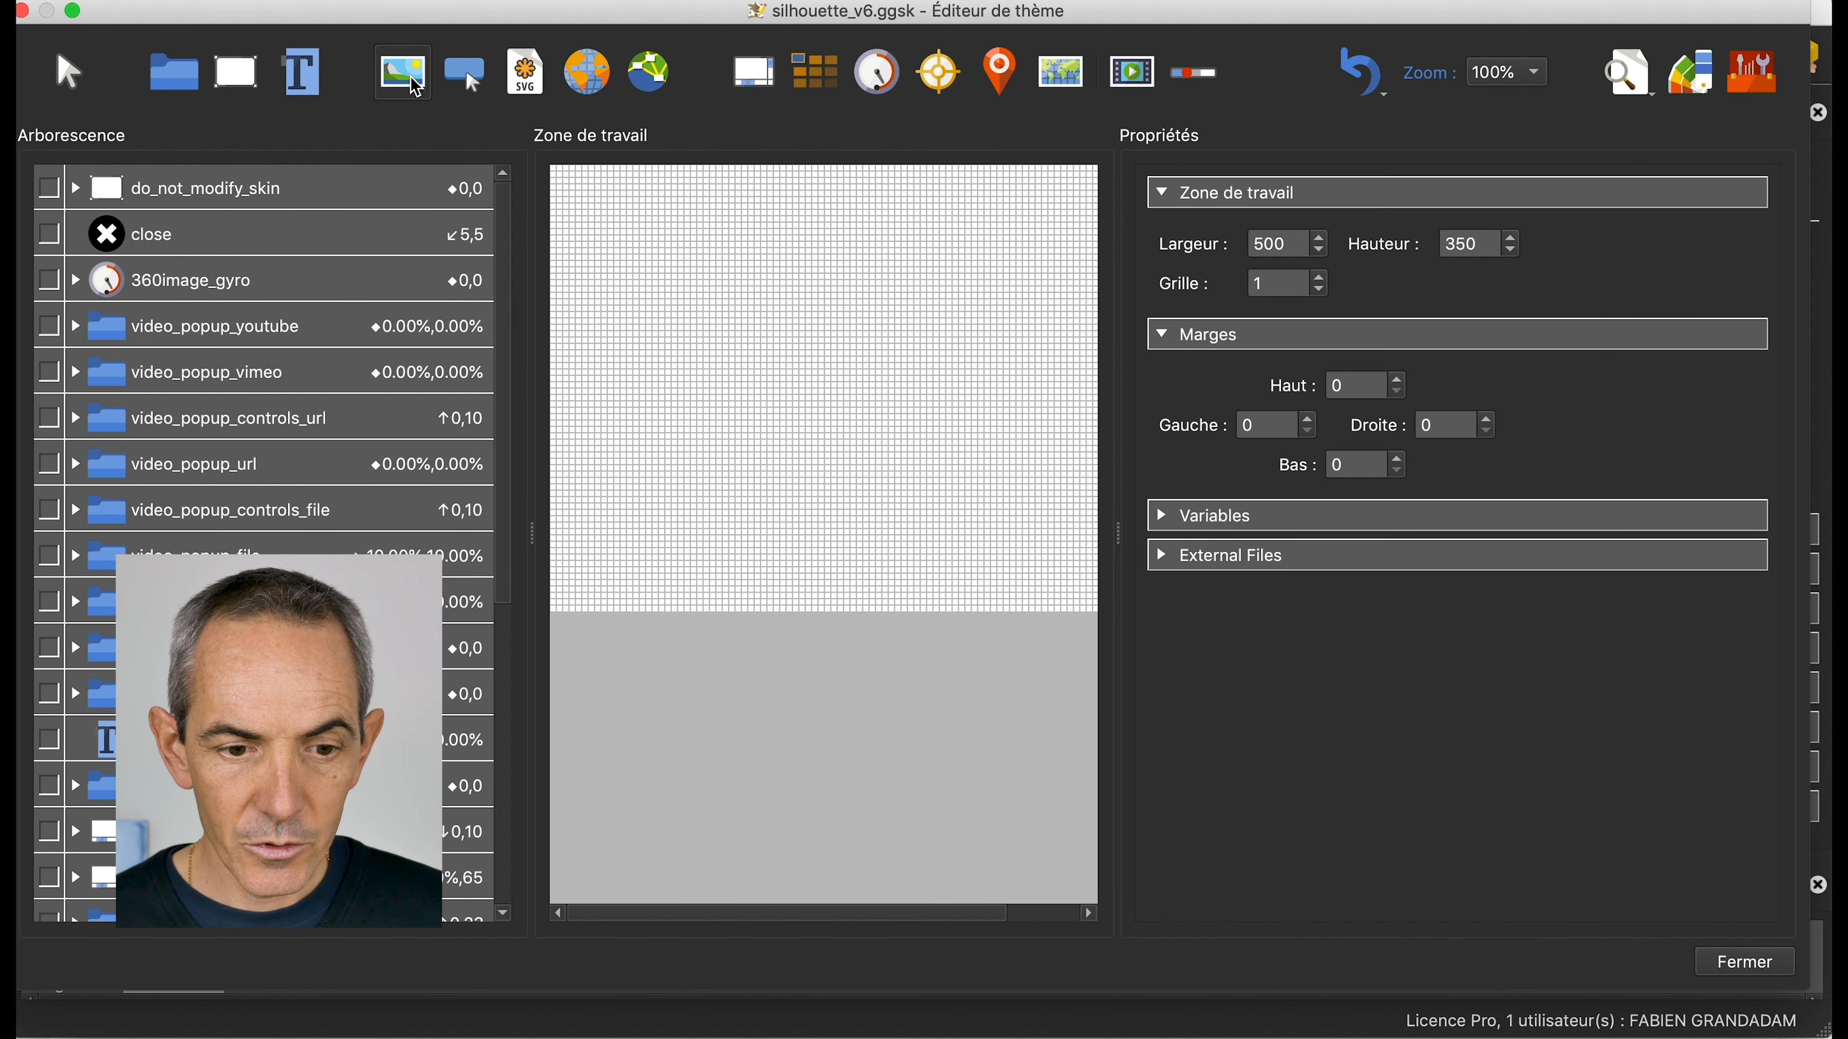
{"action": "left_click", "coordinate": [624, 227]}
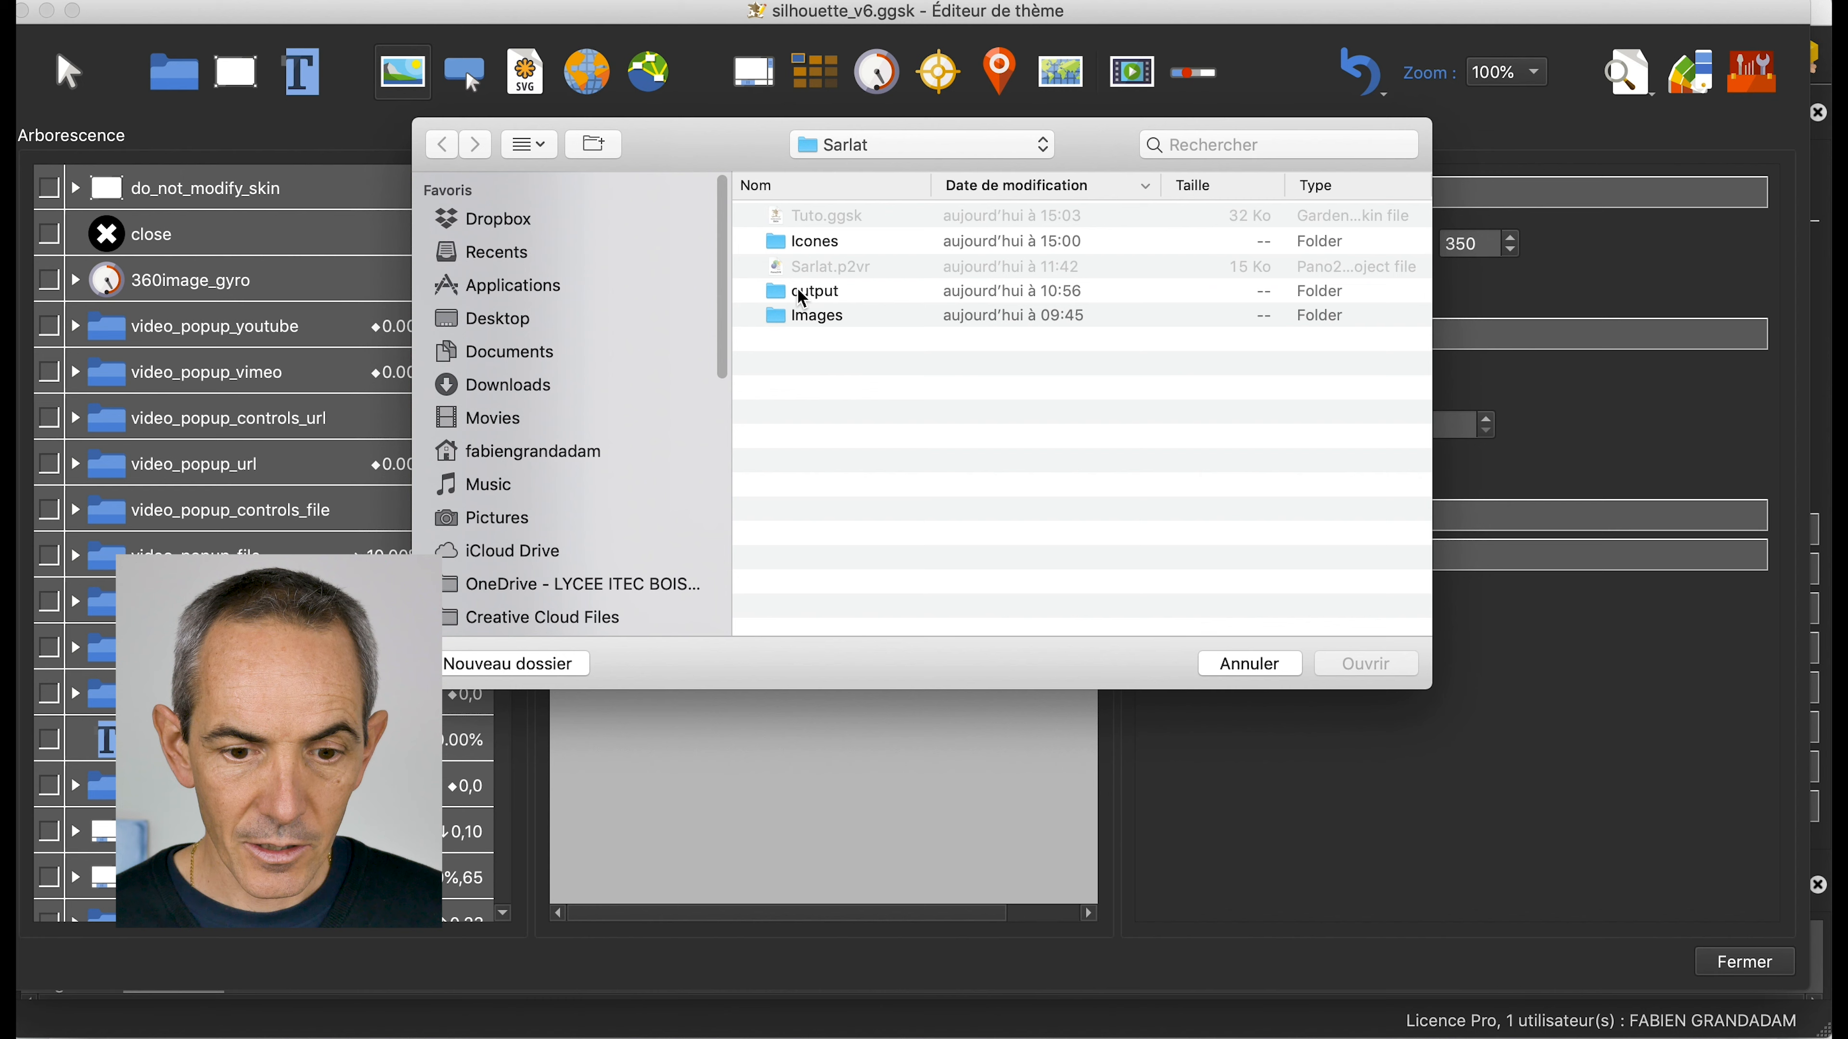
{"action": "double_click", "coordinate": [798, 242]}
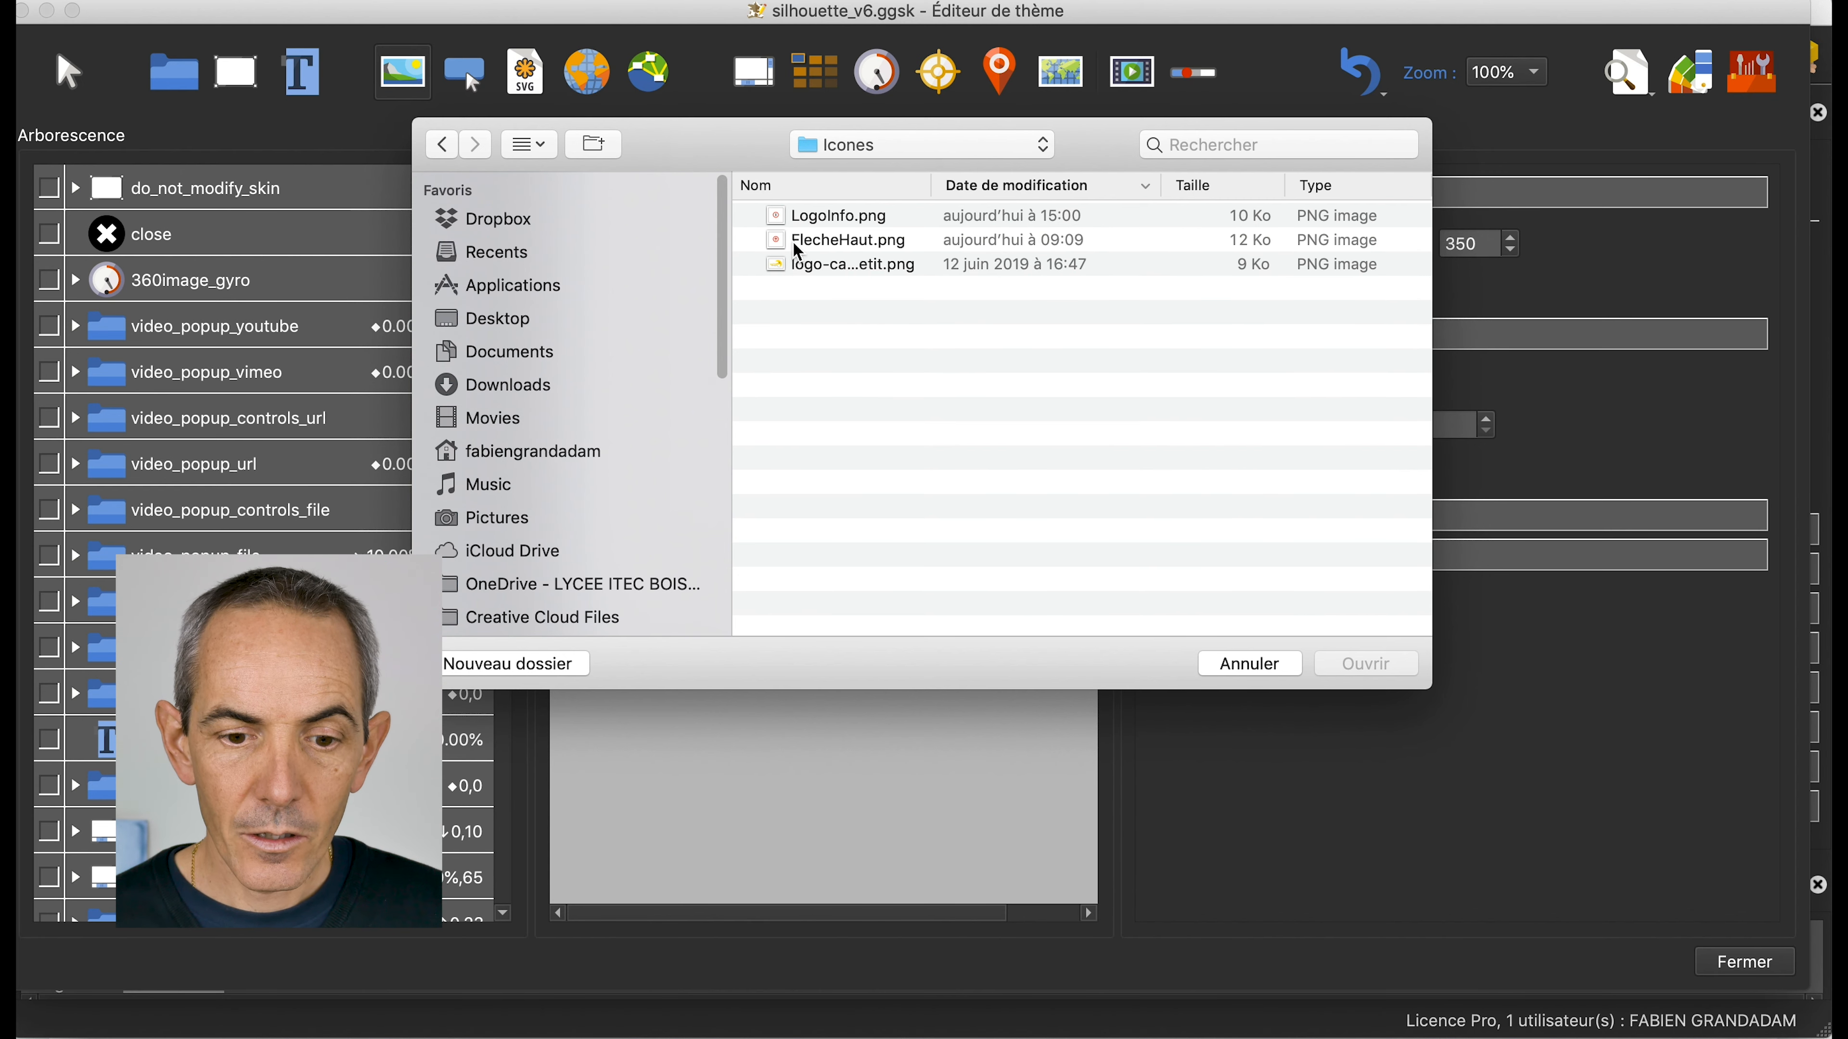
{"action": "left_click", "coordinate": [838, 266]}
{"action": "left_click", "coordinate": [1360, 664]}
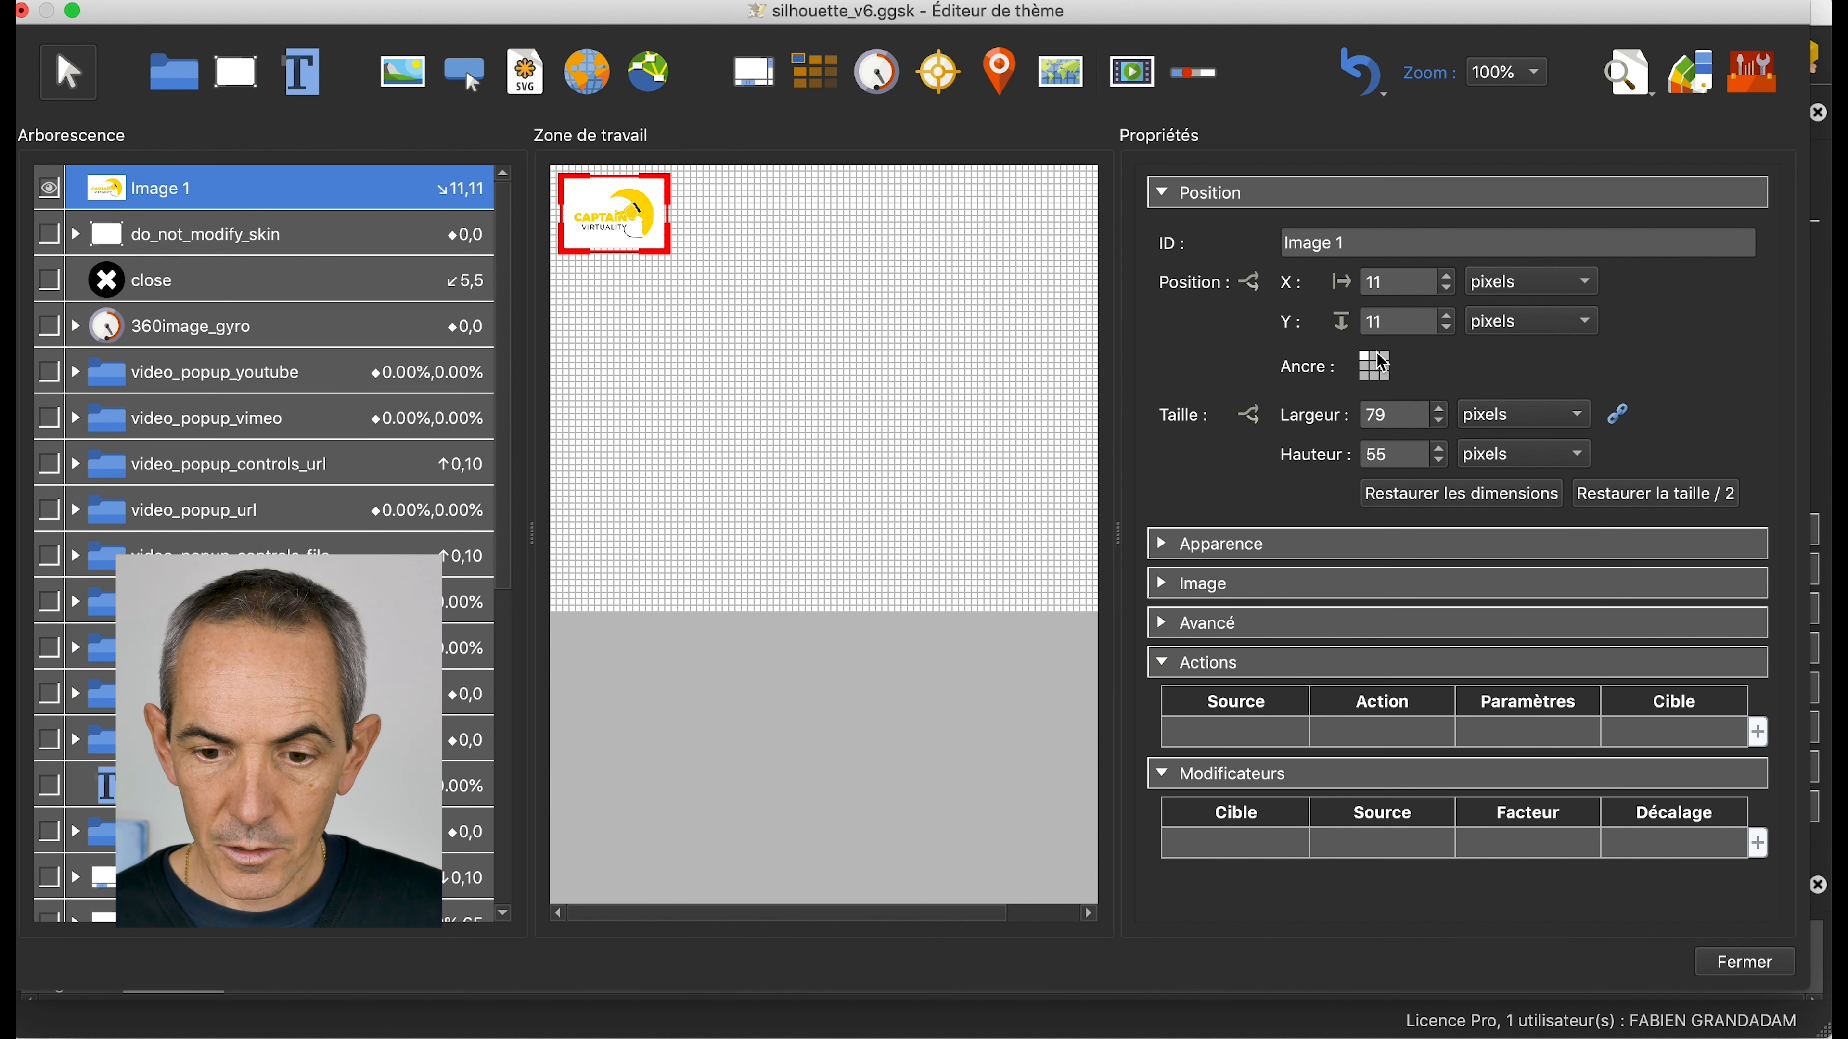
Close the theme editor and save the modified theme under the name silhouette_v6_Tuto in the Skins folder
{"action": "left_click", "coordinate": [1744, 959]}
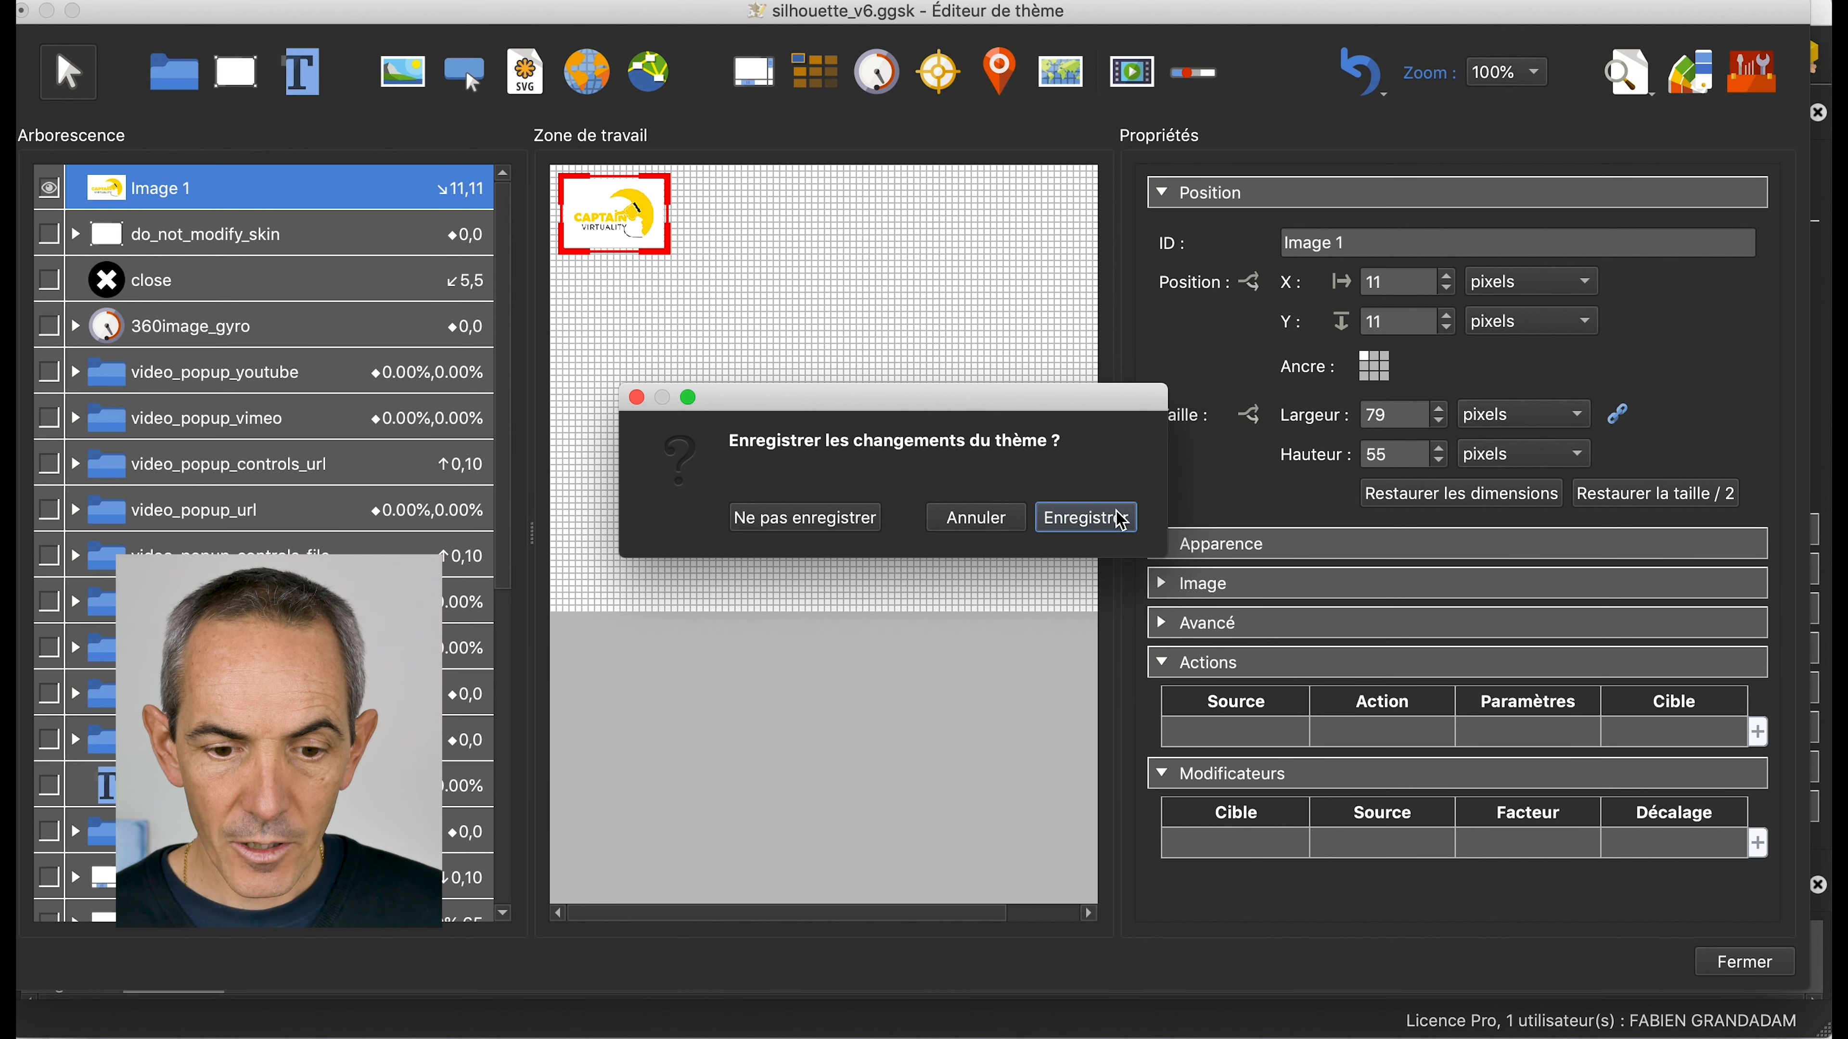
{"action": "left_click", "coordinate": [1084, 520]}
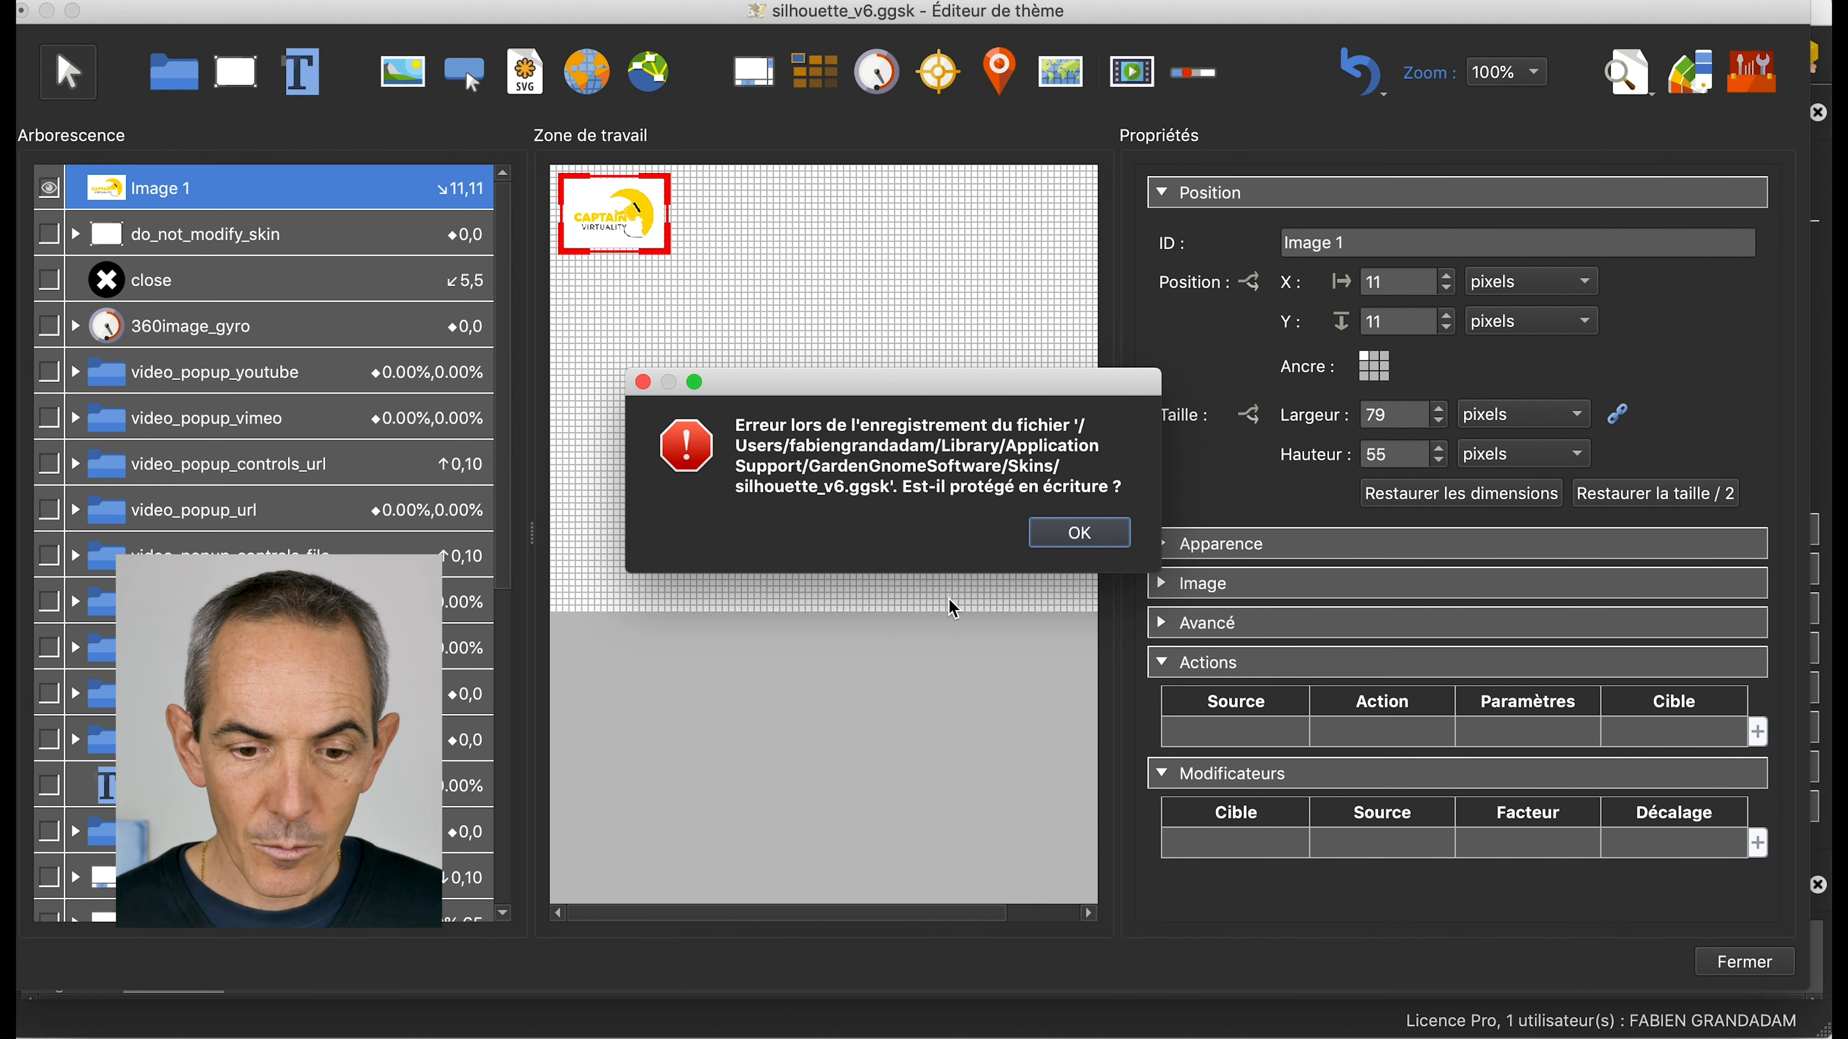
{"action": "left_click", "coordinate": [1090, 535]}
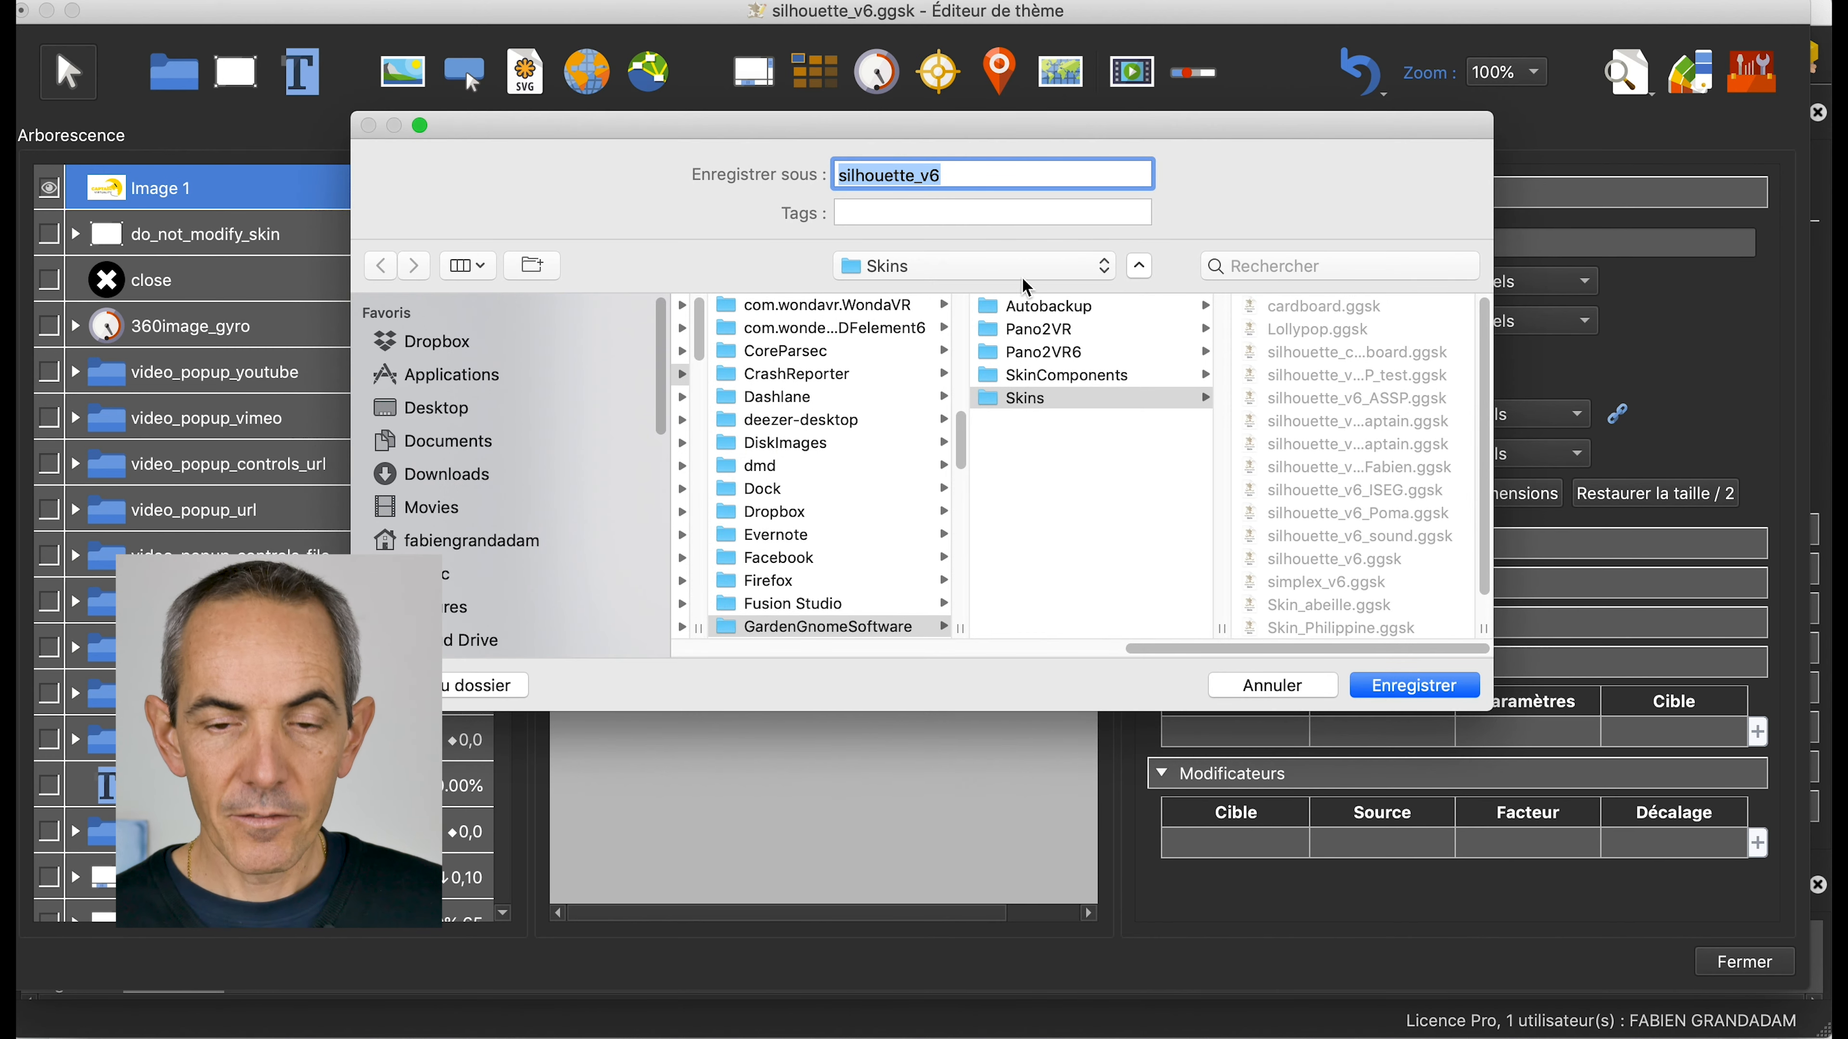
{"action": "left_click", "coordinate": [990, 175]}
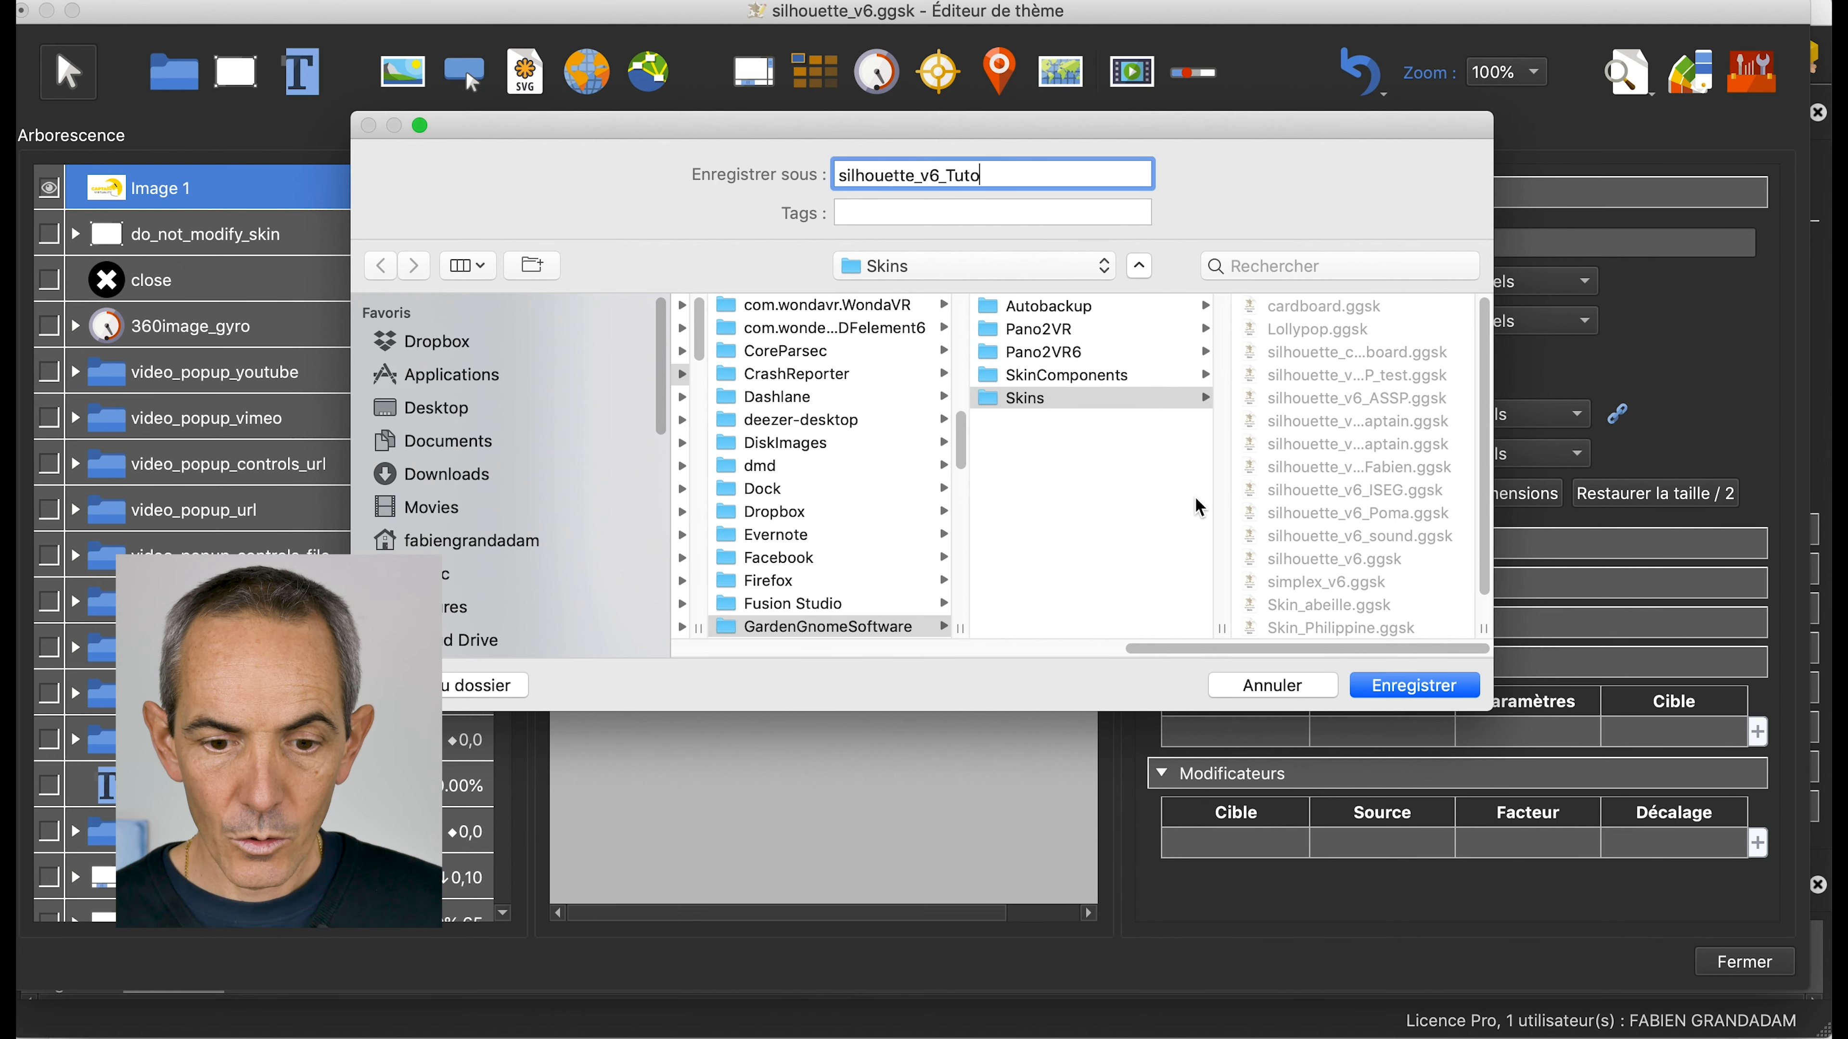
{"action": "left_click", "coordinate": [1418, 688]}
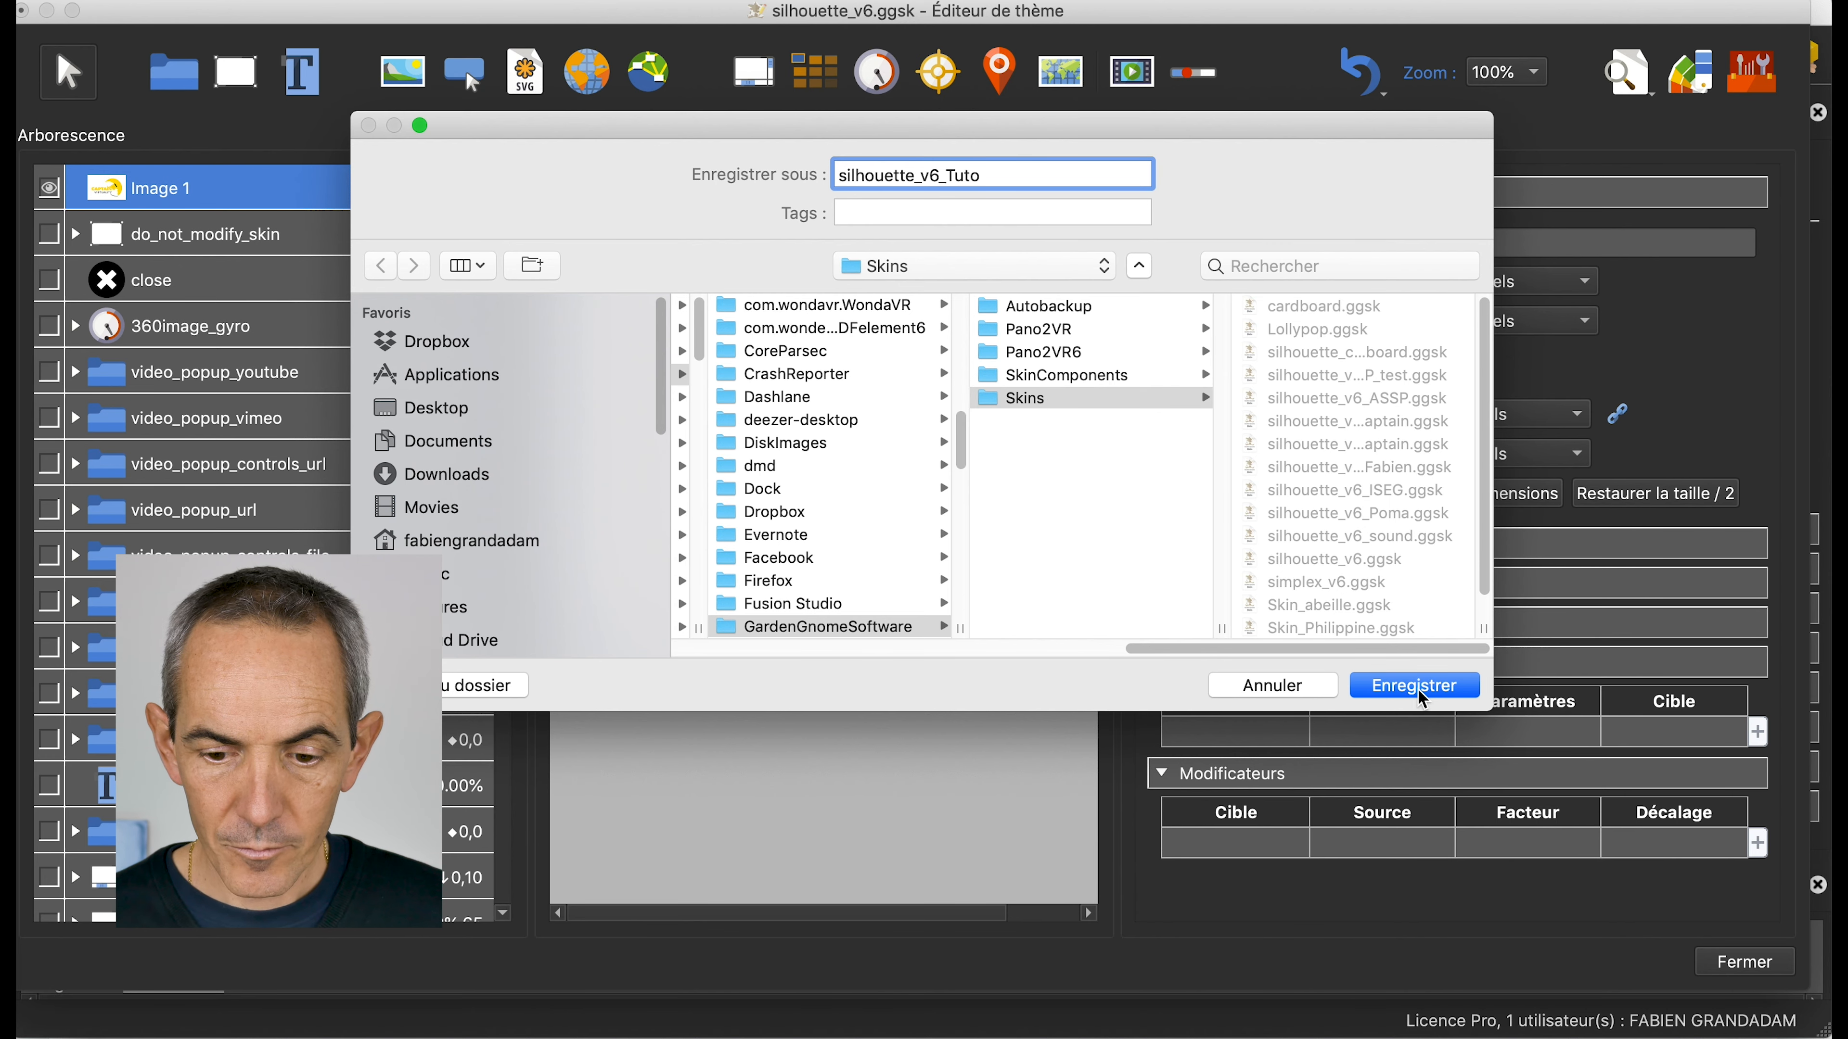